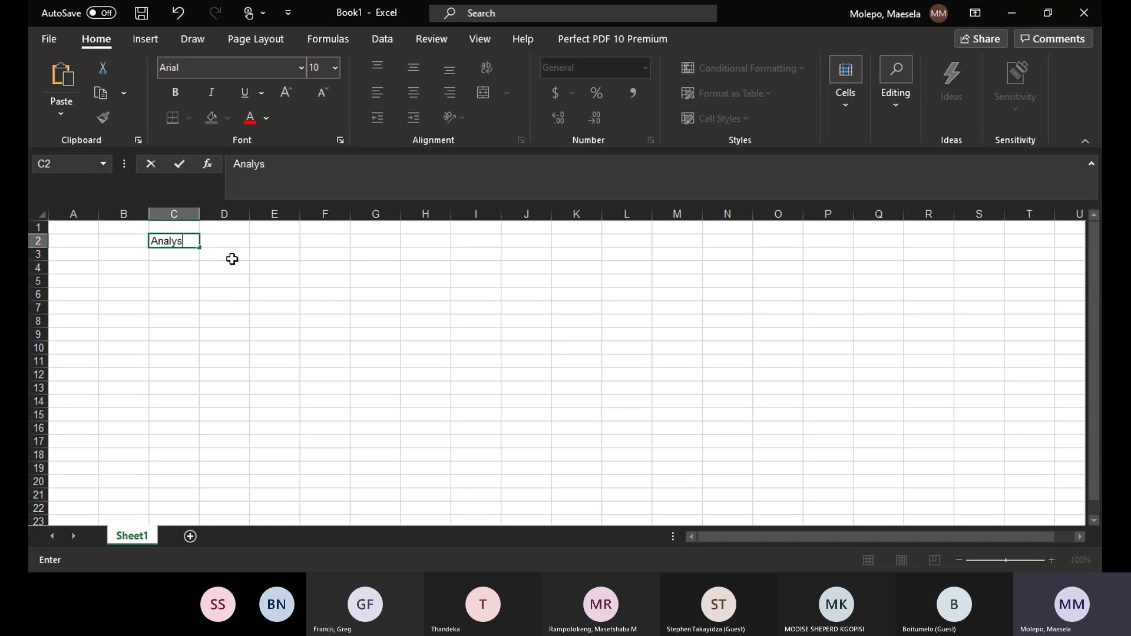
- Complete the title "Analysis of example 1" in C2 and enter the label "time line" in C4
{"action": "type", "text": "of exampl"}
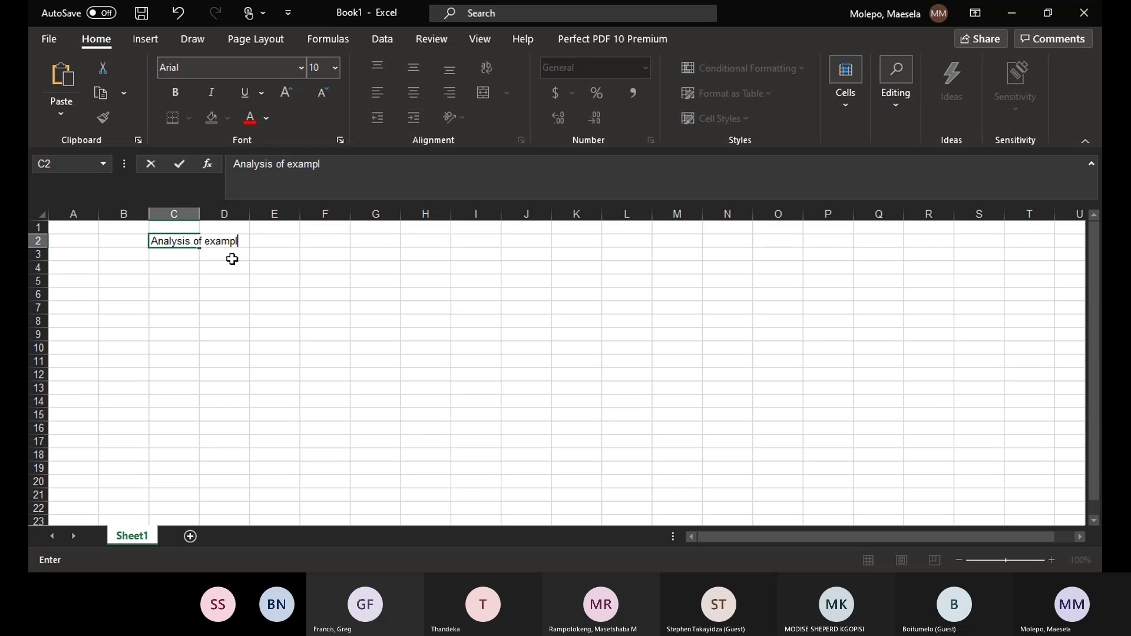
{"action": "type", "text": "e 1"}
{"action": "left_click", "coordinate": [168, 268]}
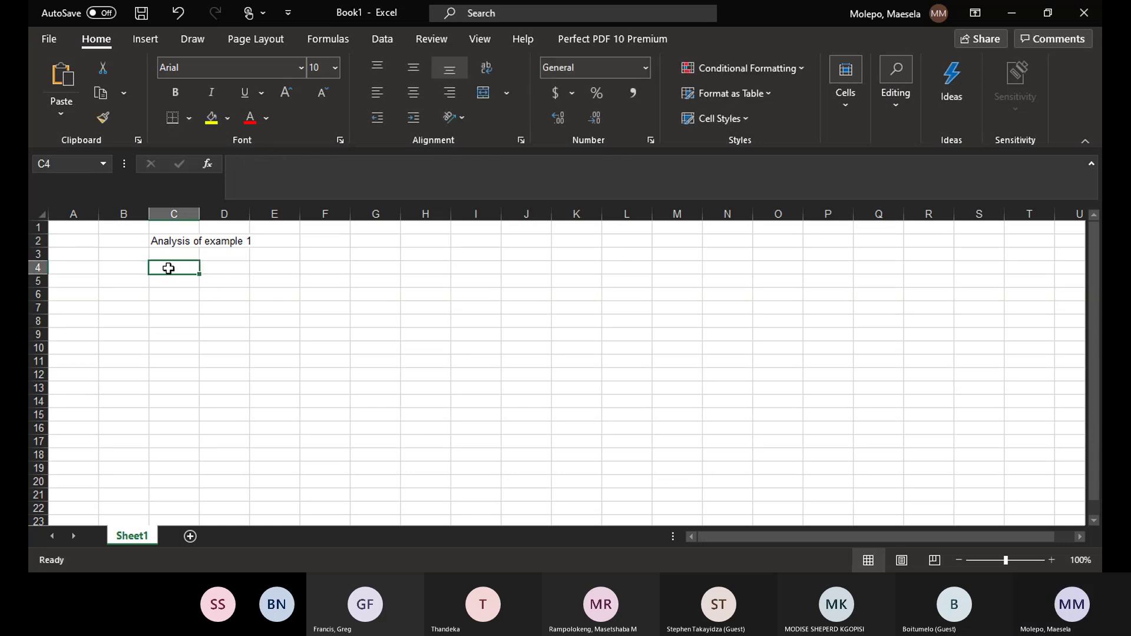
{"action": "type", "text": "t"}
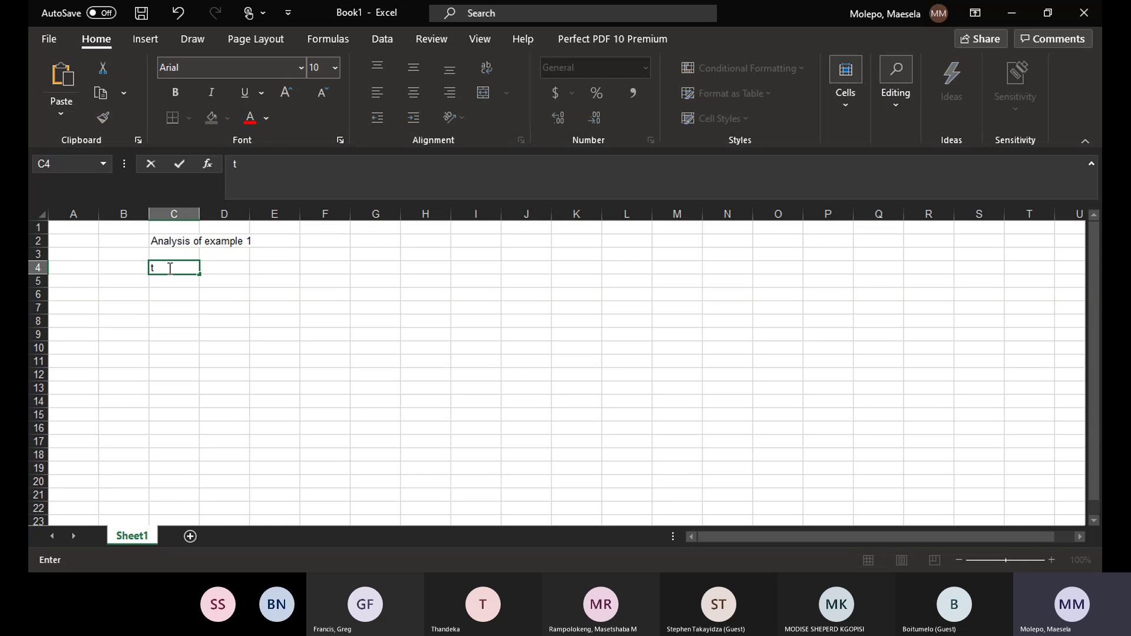
{"action": "type", "text": "ime lene"}
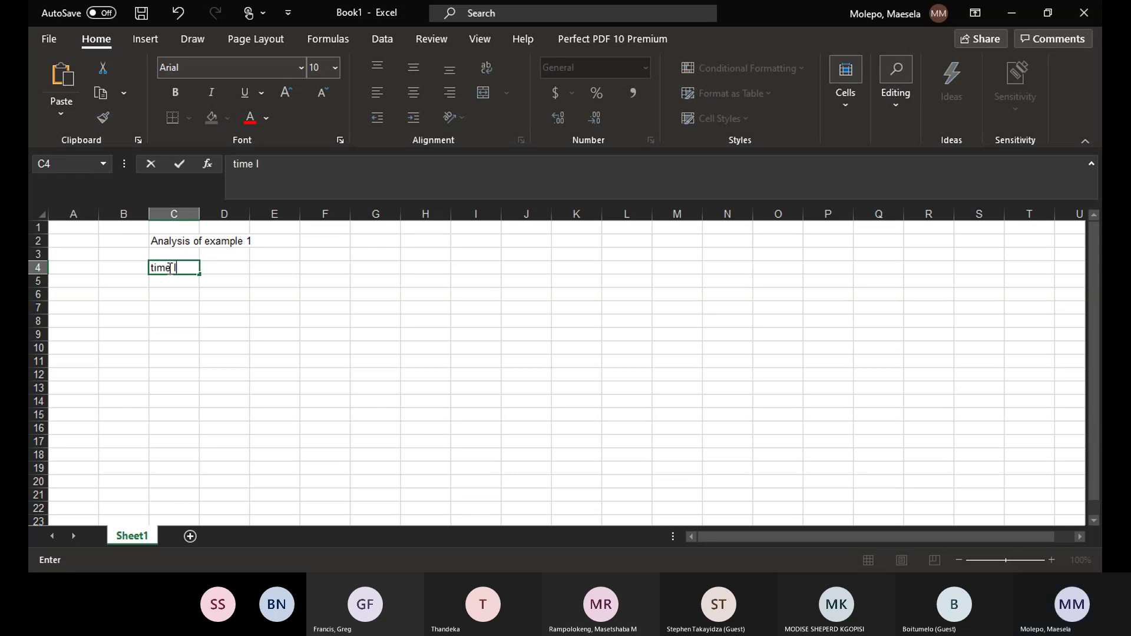
{"action": "key", "text": "BackSpace"}
{"action": "key", "text": "BackSpace"}
{"action": "key", "text": "BackSpace"}
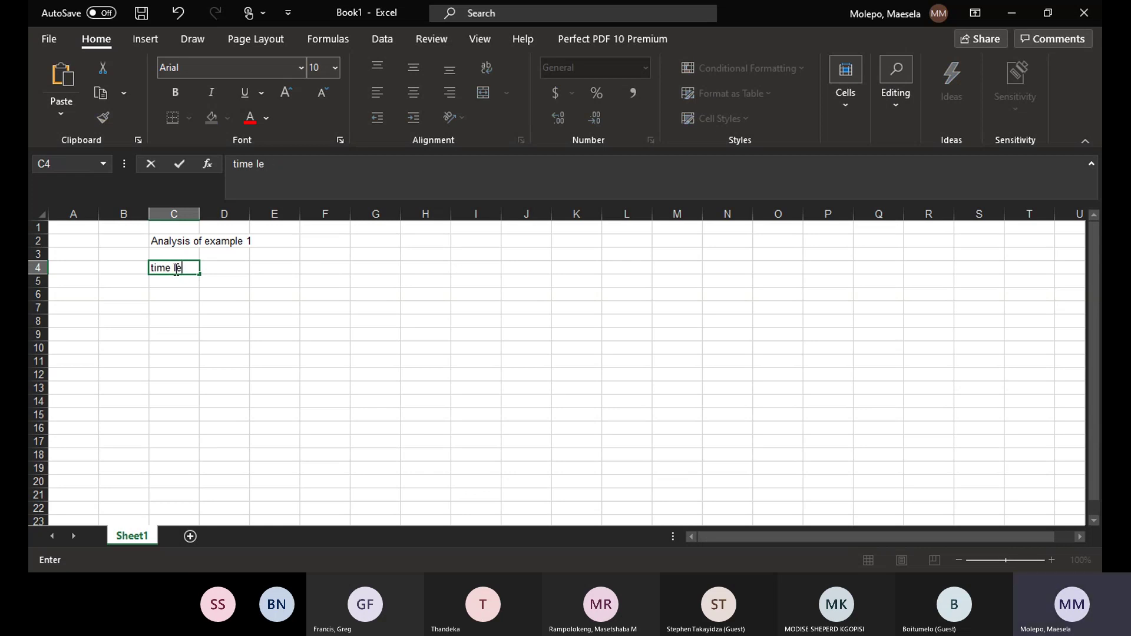
{"action": "type", "text": "im"}
{"action": "key", "text": "BackSpace"}
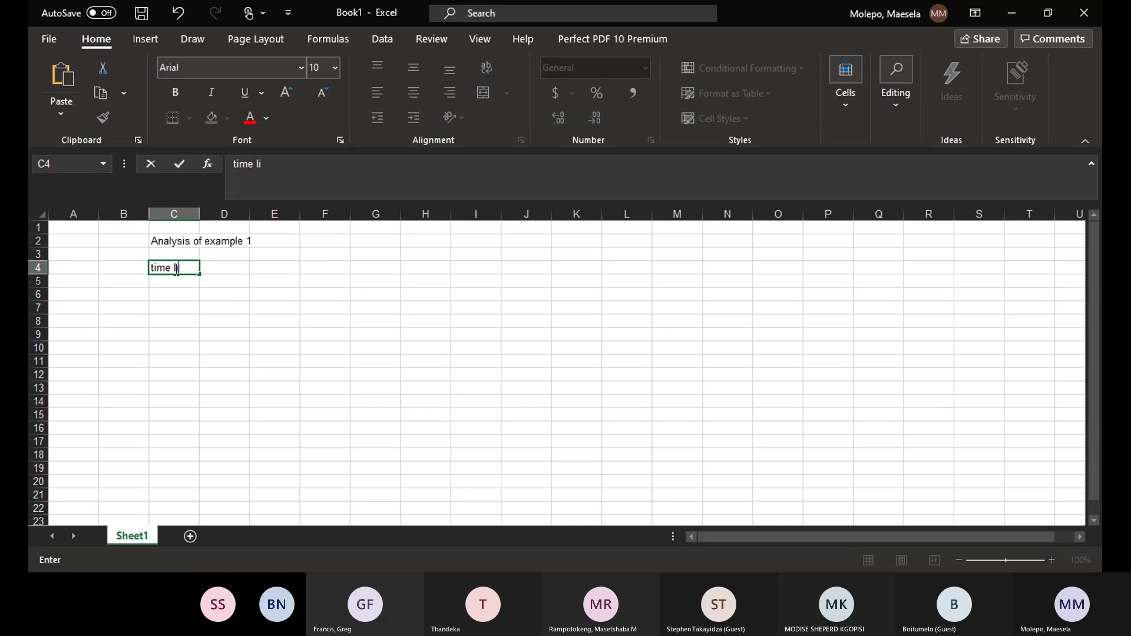
{"action": "type", "text": "ne"}
- Enter the time line's start date 1/01/20.2 in cell E4
{"action": "left_click", "coordinate": [280, 272]}
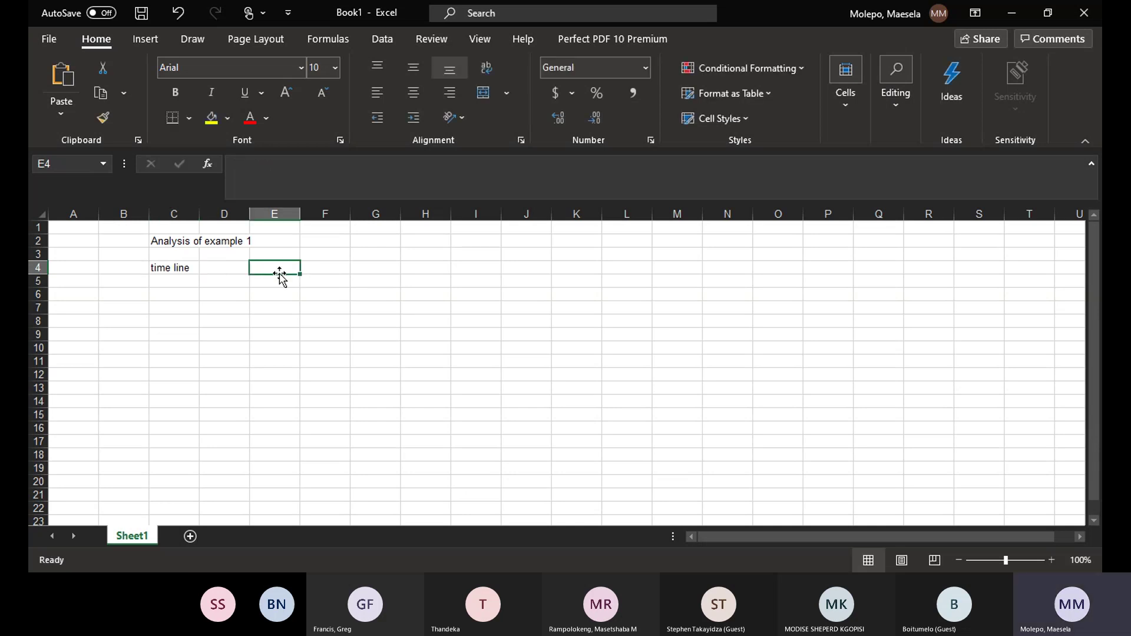
{"action": "type", "text": "1"}
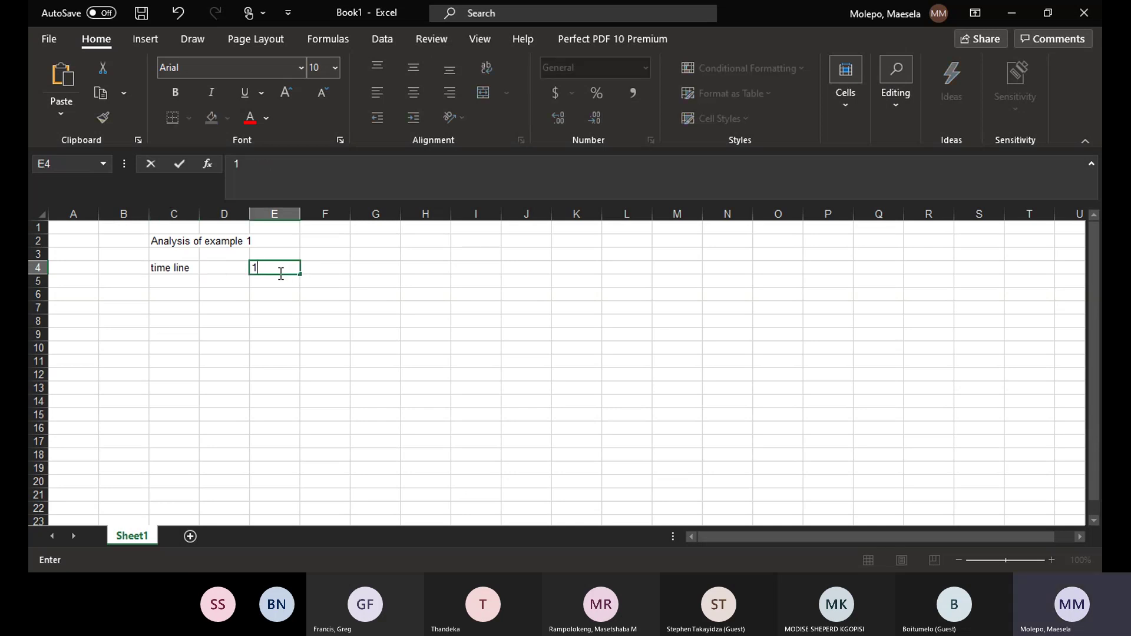
{"action": "type", "text": "/"}
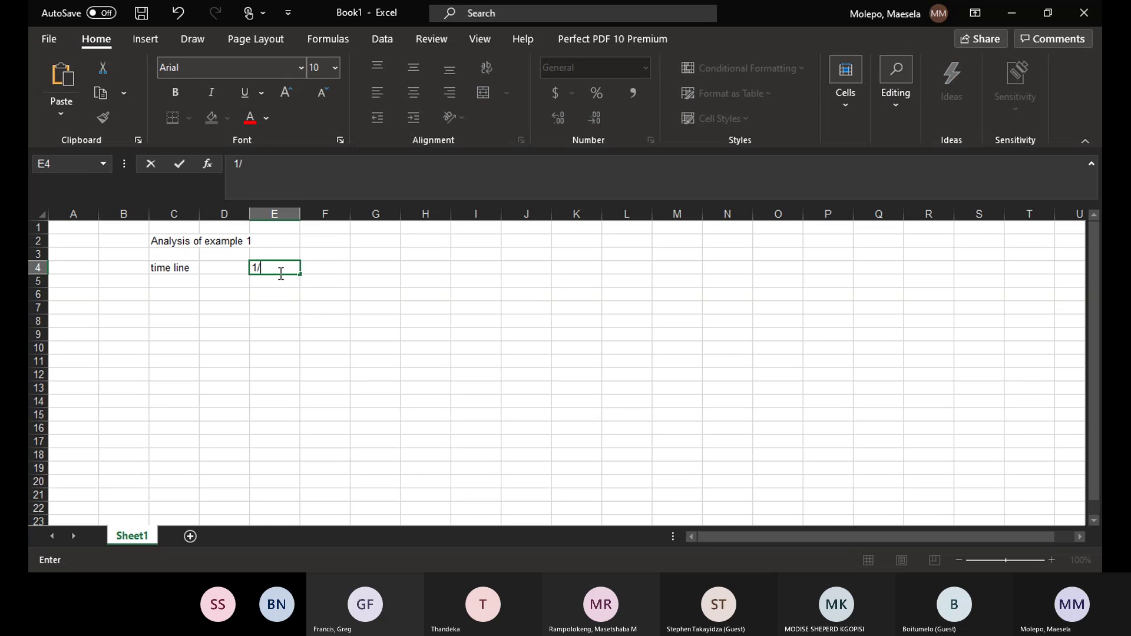
{"action": "type", "text": "01/"}
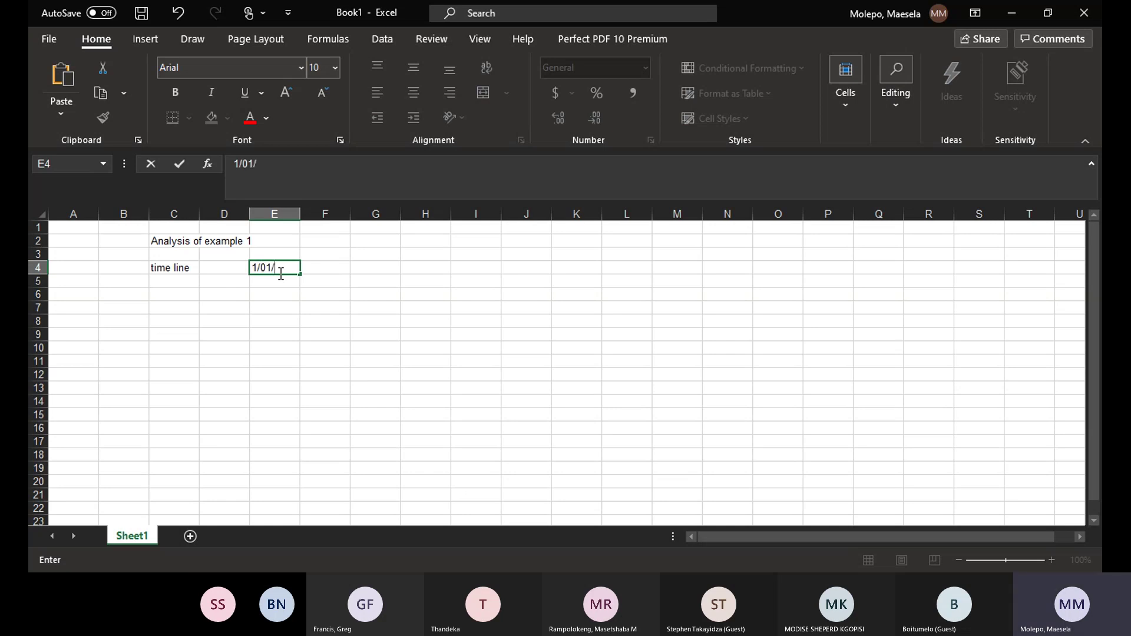
{"action": "type", "text": "20.2"}
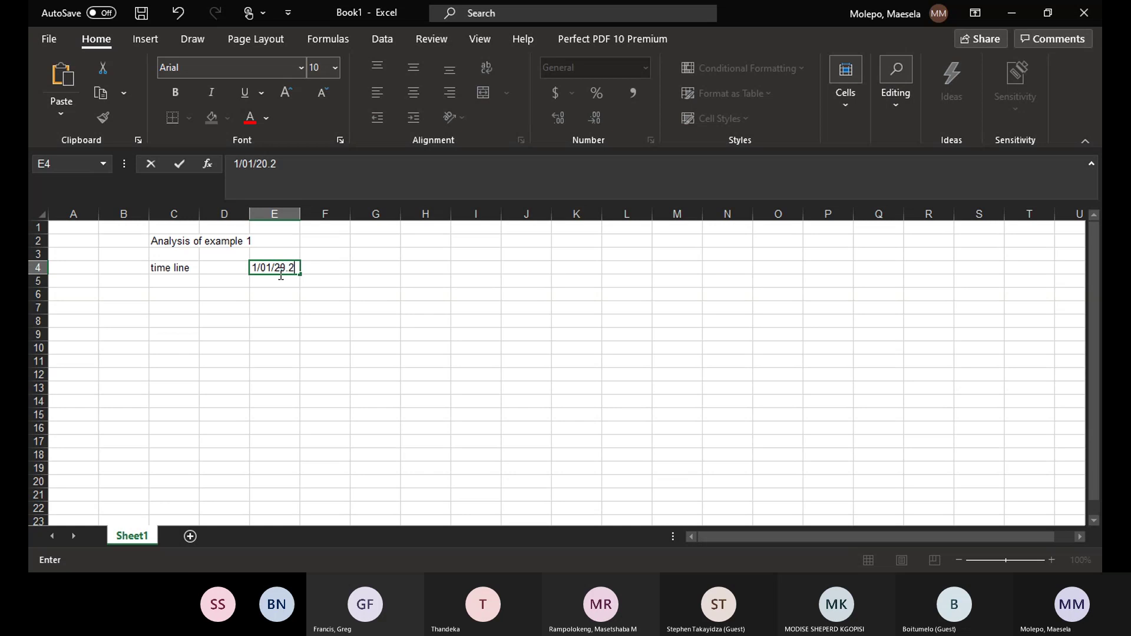
- Enter the time line's end date as -31/12/20.2 in cell F4, beside the start date
{"action": "left_click", "coordinate": [314, 265]}
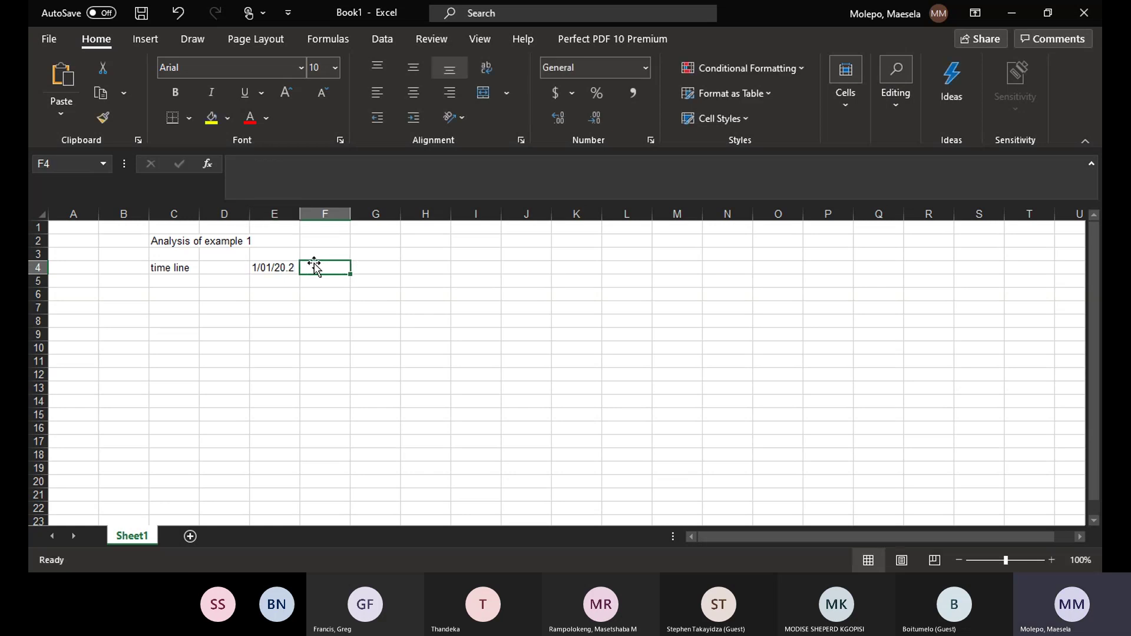
{"action": "type", "text": "-"}
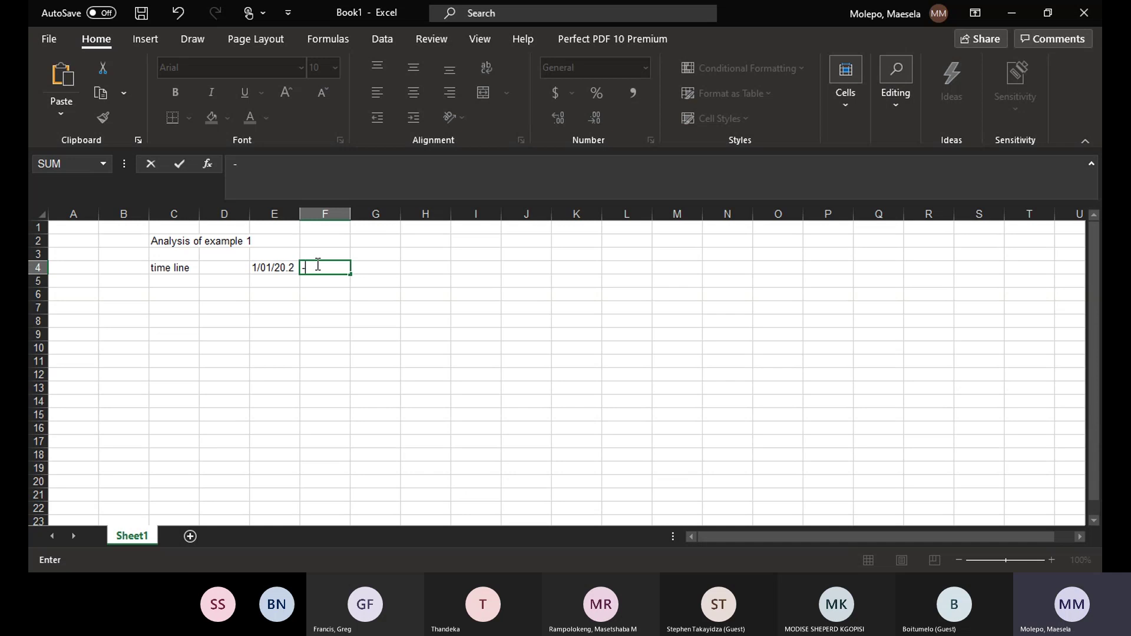
{"action": "type", "text": "31"}
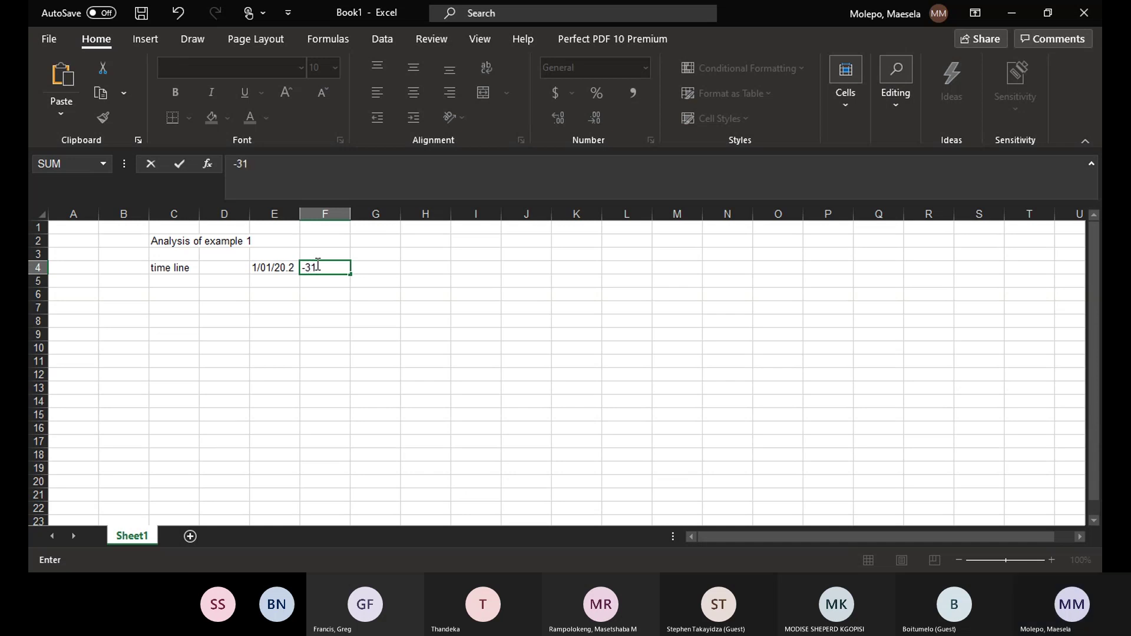
{"action": "type", "text": "/12/2-"}
{"action": "key", "text": "BackSpace"}
{"action": "type", "text": "0.2"}
- Enter "pre acquisition will be 1/1/20.2 to 30/6/20.2" in cell C6
{"action": "left_click", "coordinate": [177, 297]}
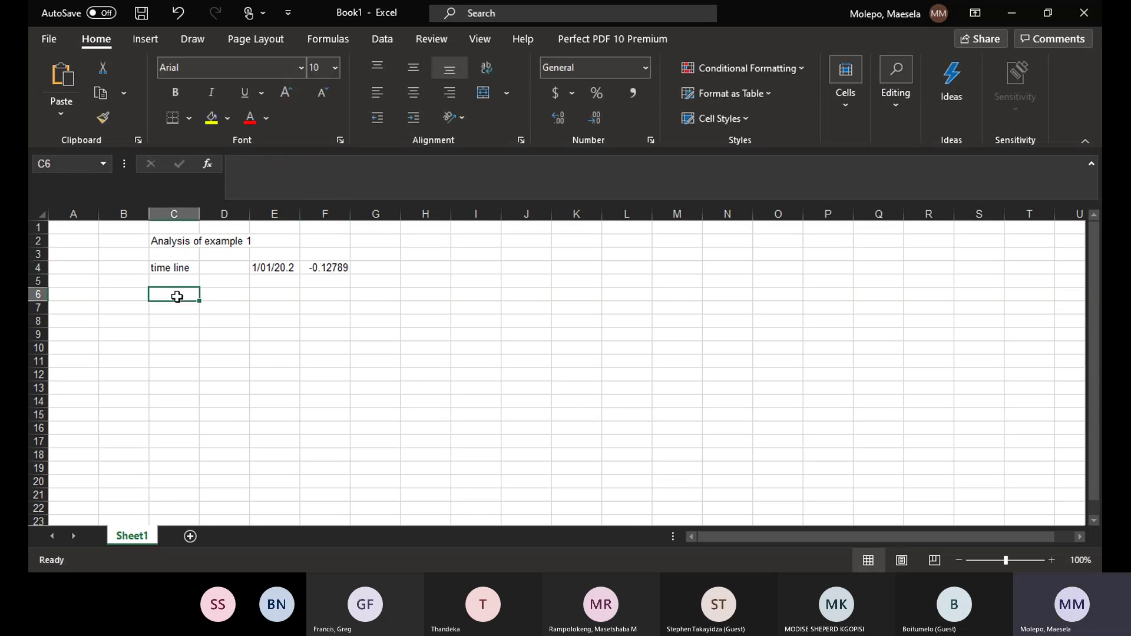
{"action": "type", "text": "p"}
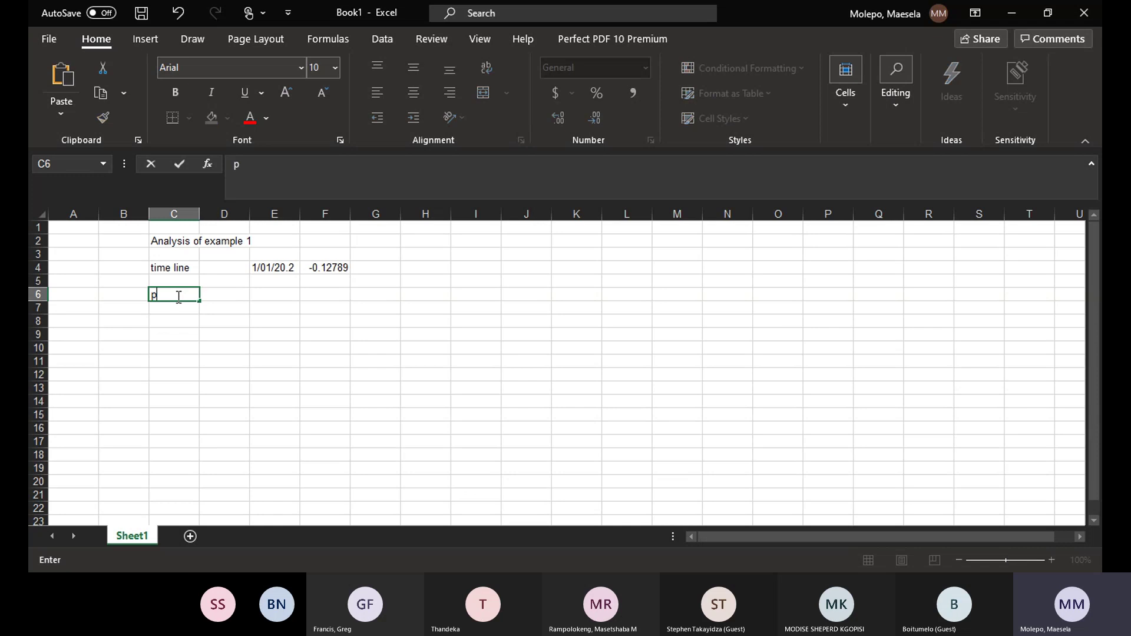
{"action": "type", "text": "re q"}
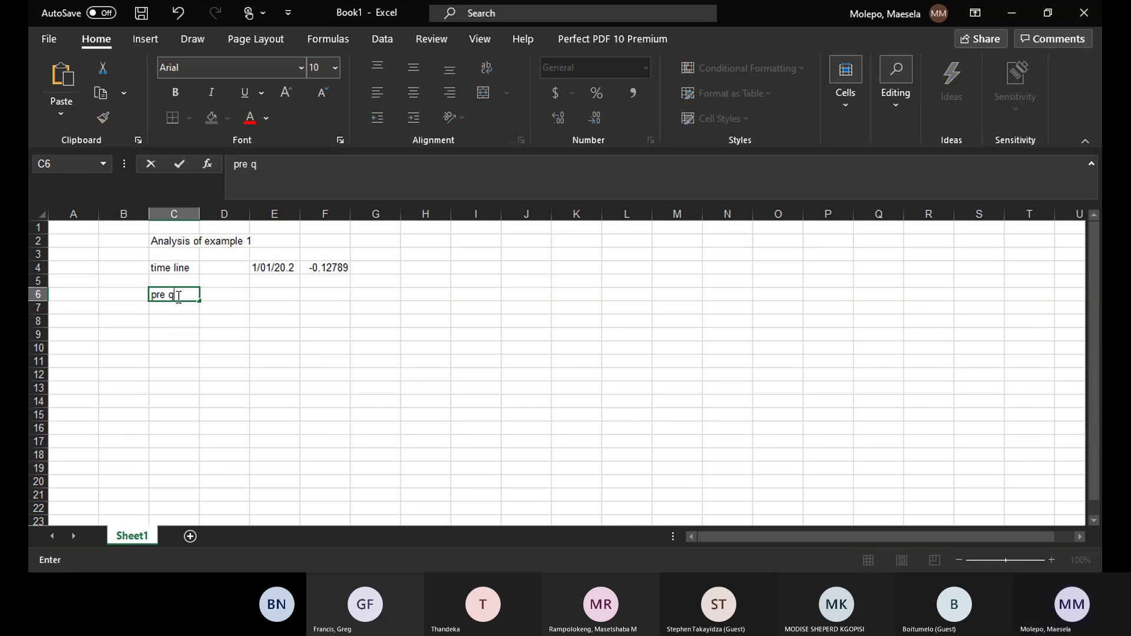
{"action": "key", "text": "BackSpace"}
{"action": "type", "text": "a"}
{"action": "type", "text": "cq"}
{"action": "type", "text": "uisitio"}
{"action": "type", "text": "n"}
{"action": "key", "text": "BackSpace"}
{"action": "type", "text": "n"}
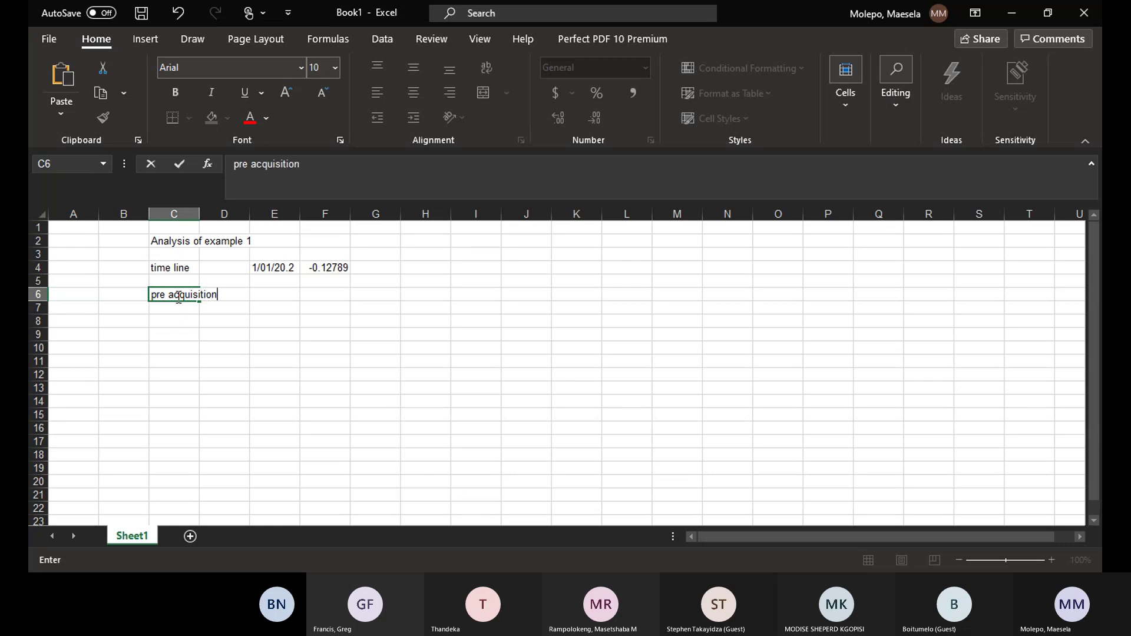
{"action": "type", "text": " will be 1"}
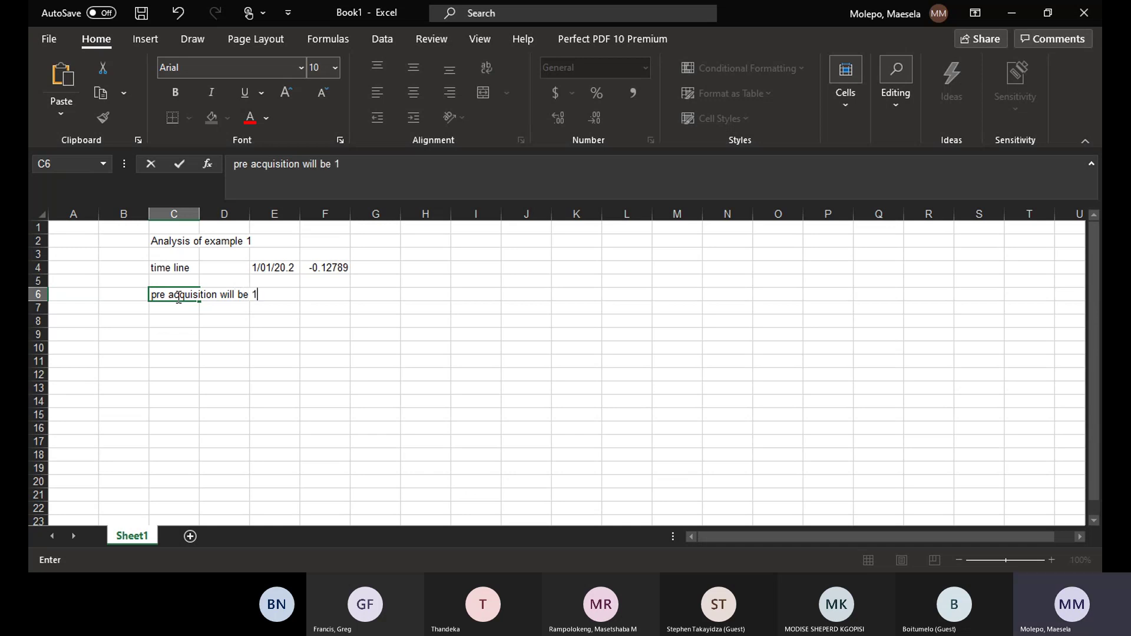
{"action": "type", "text": "/1"}
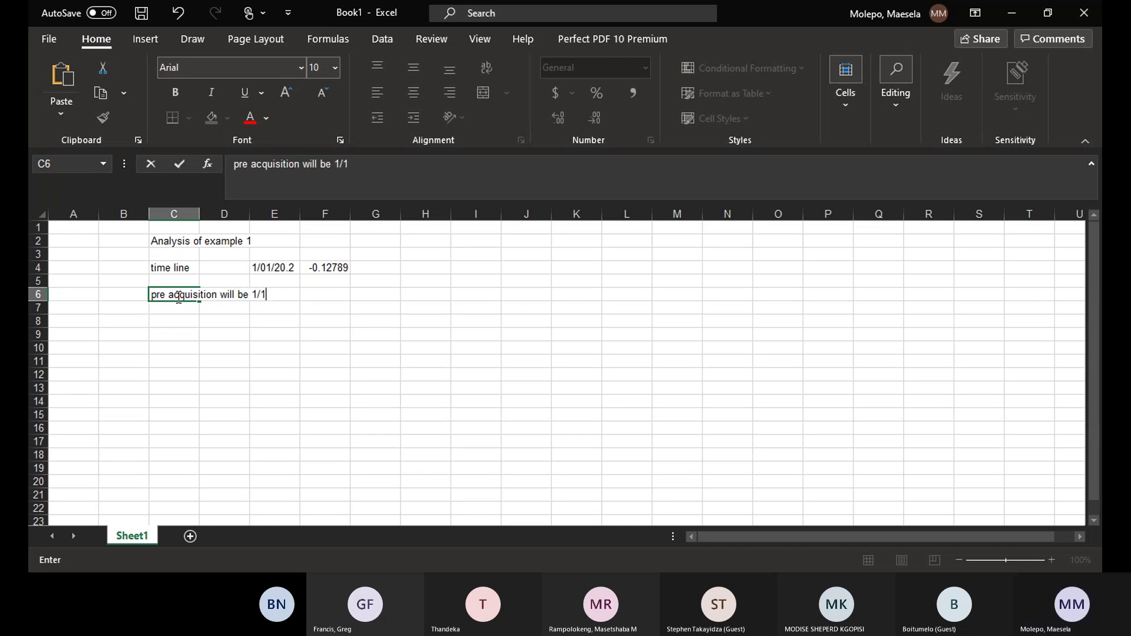
{"action": "type", "text": "/2"}
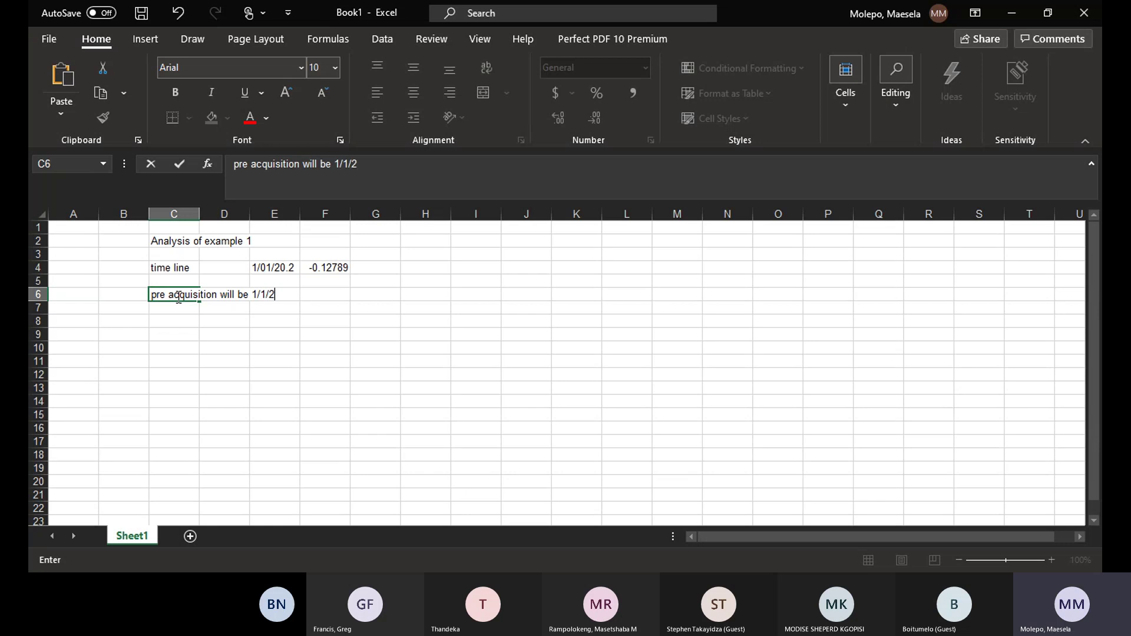
{"action": "type", "text": "0.2"}
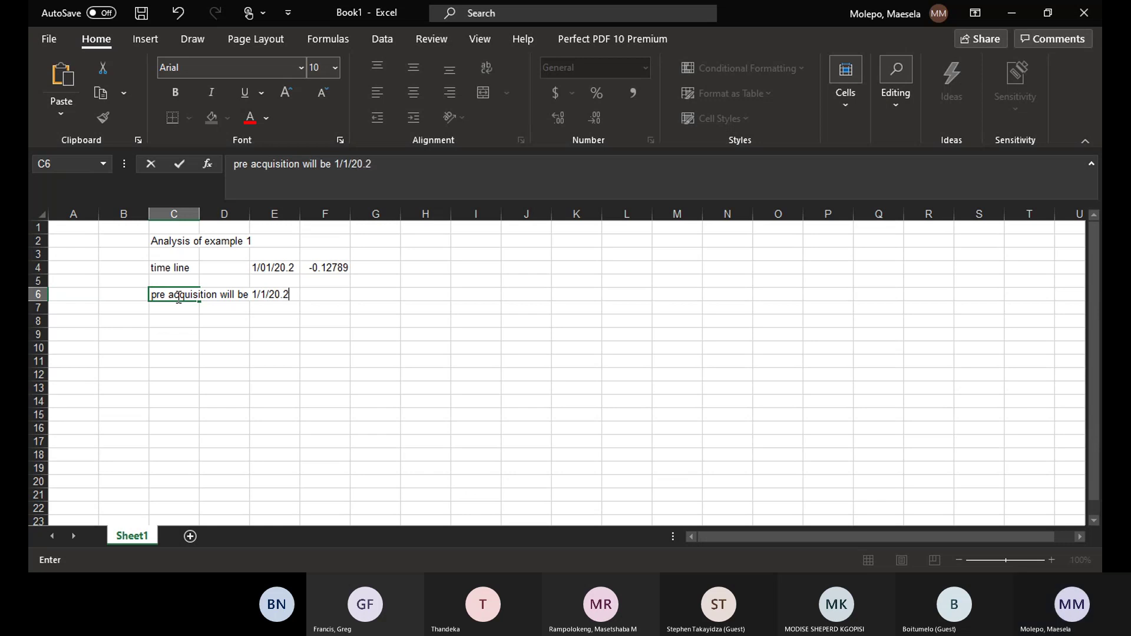
{"action": "type", "text": " to 30"}
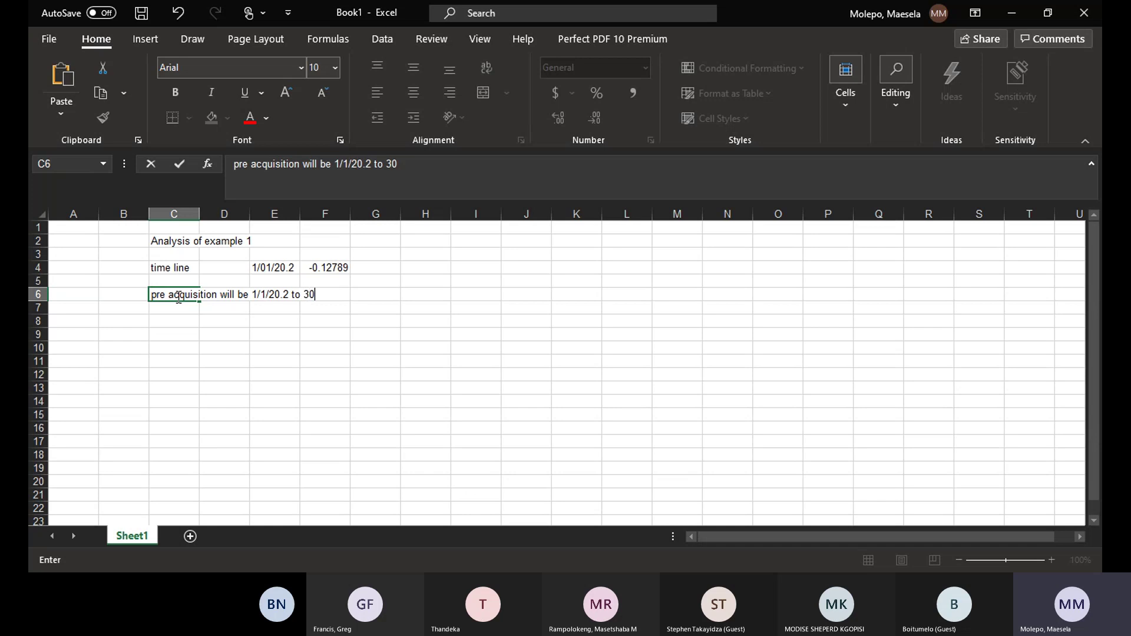
{"action": "type", "text": "/6"}
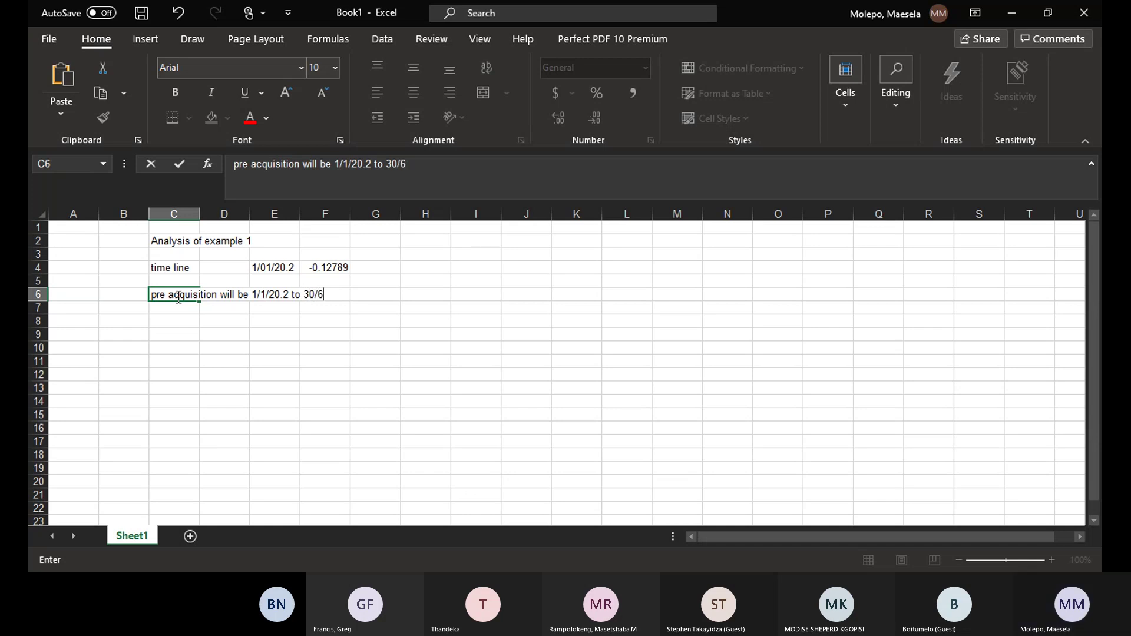
{"action": "type", "text": "/20.2"}
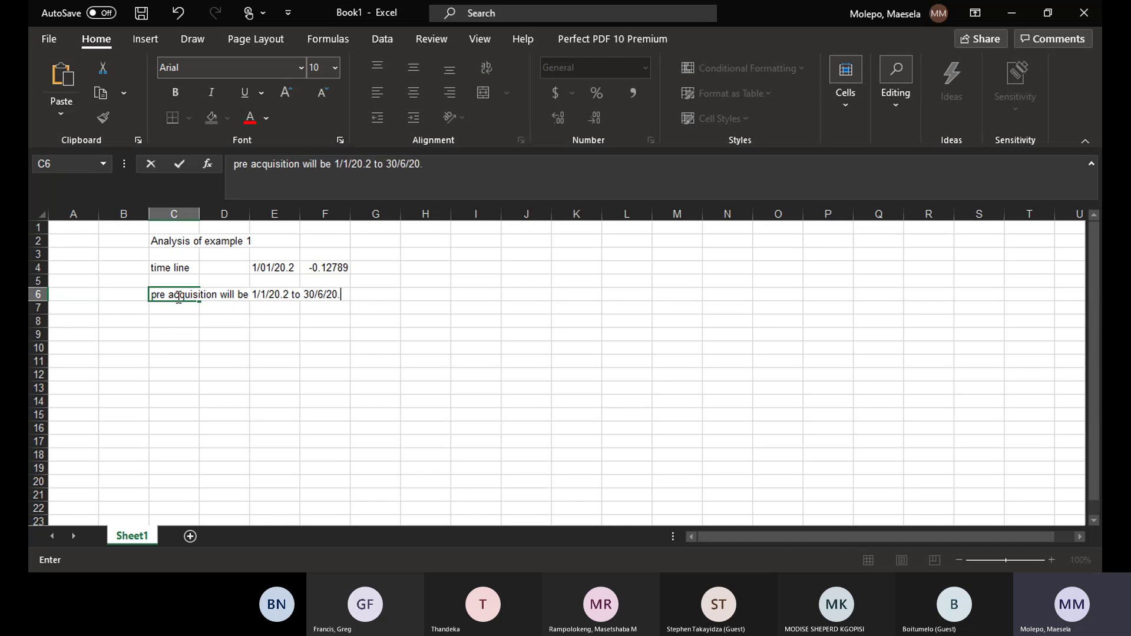
- Enter "post acquisition will be 1/07/20.2 to 31/12/20.2" in cell C8
{"action": "left_click", "coordinate": [154, 321]}
{"action": "type", "text": "po"}
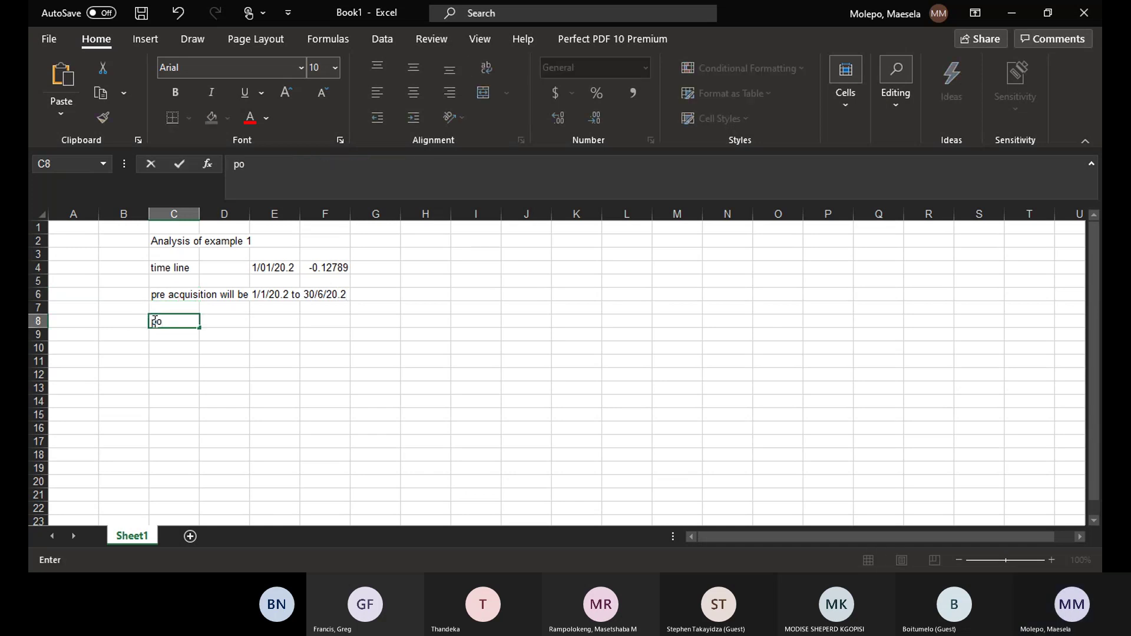
{"action": "type", "text": "st acquisition w"}
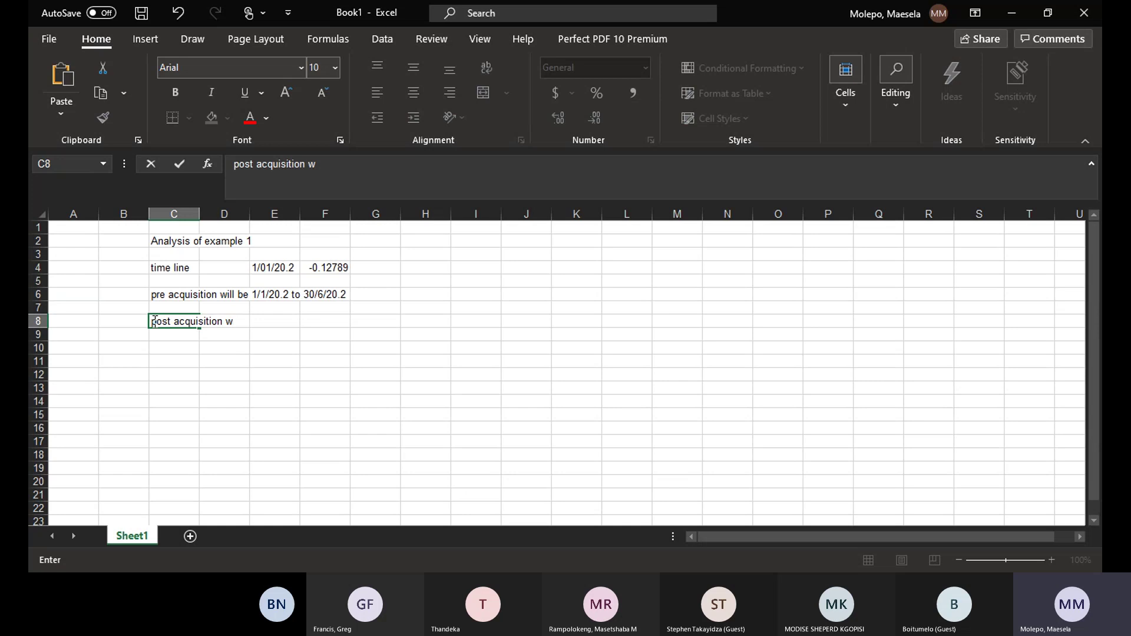
{"action": "type", "text": "ill be "}
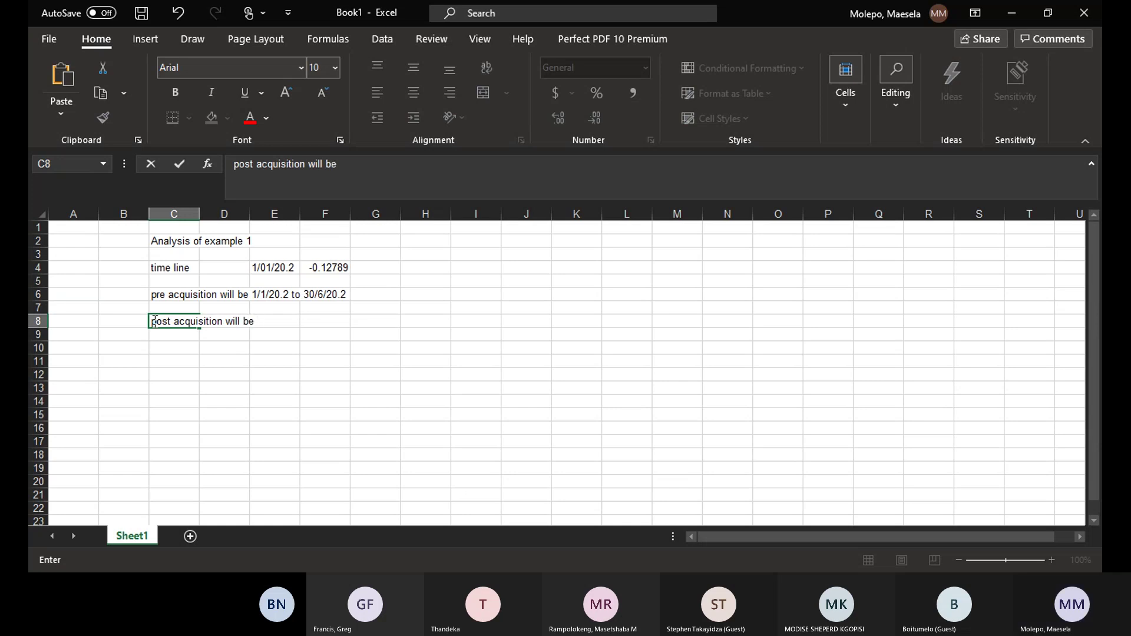
{"action": "type", "text": "1/"}
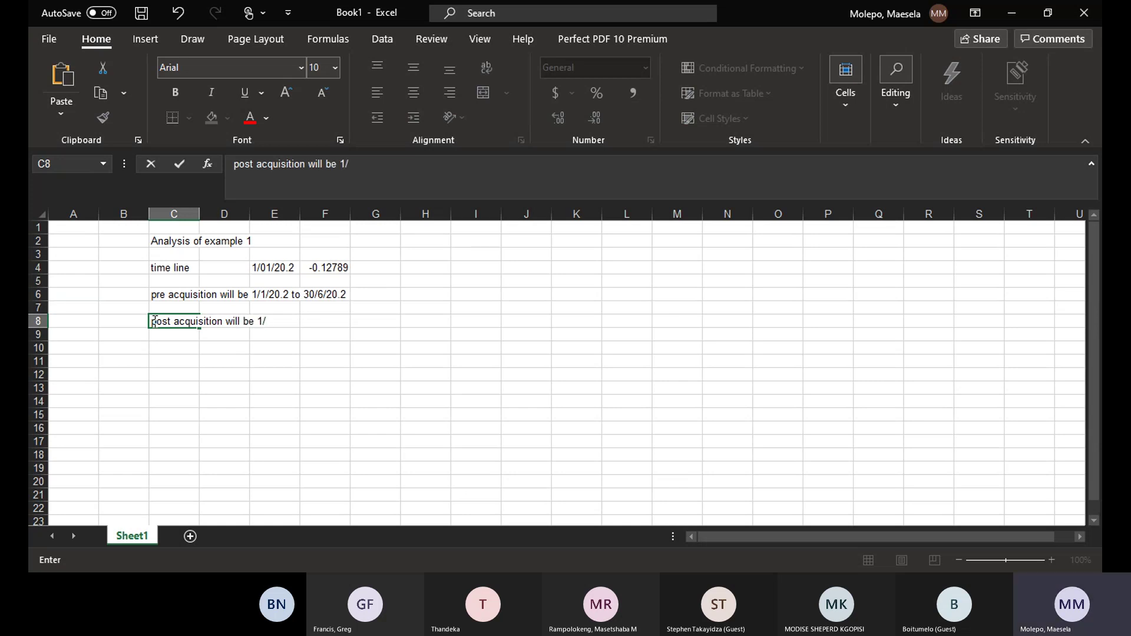
{"action": "type", "text": "9"}
{"action": "key", "text": "BackSpace"}
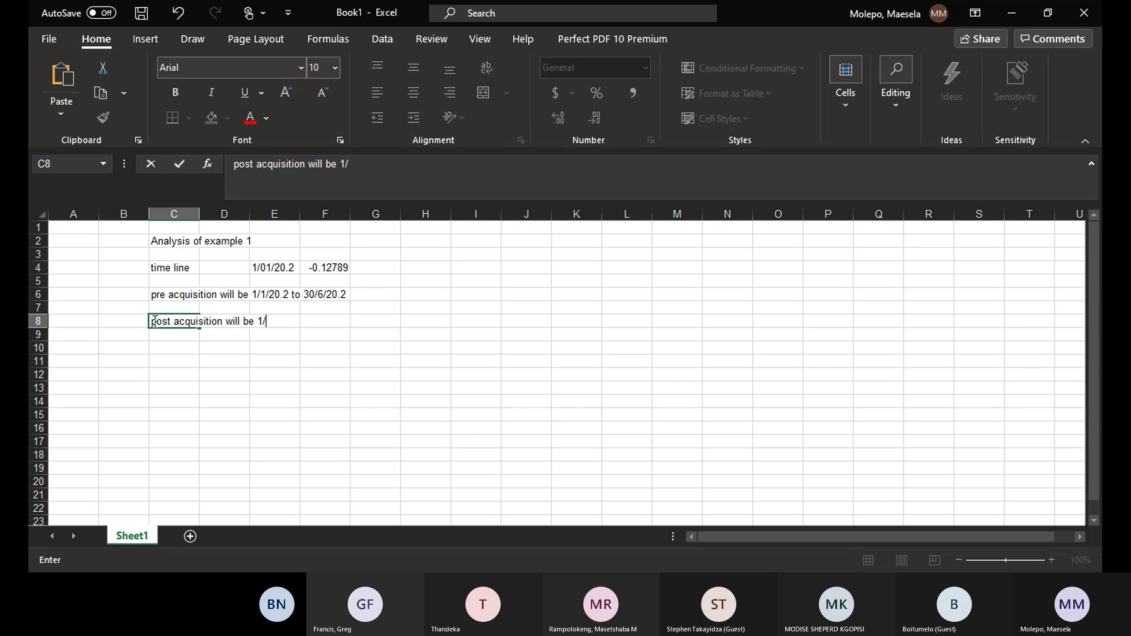
{"action": "type", "text": "07/20.2 to 31"}
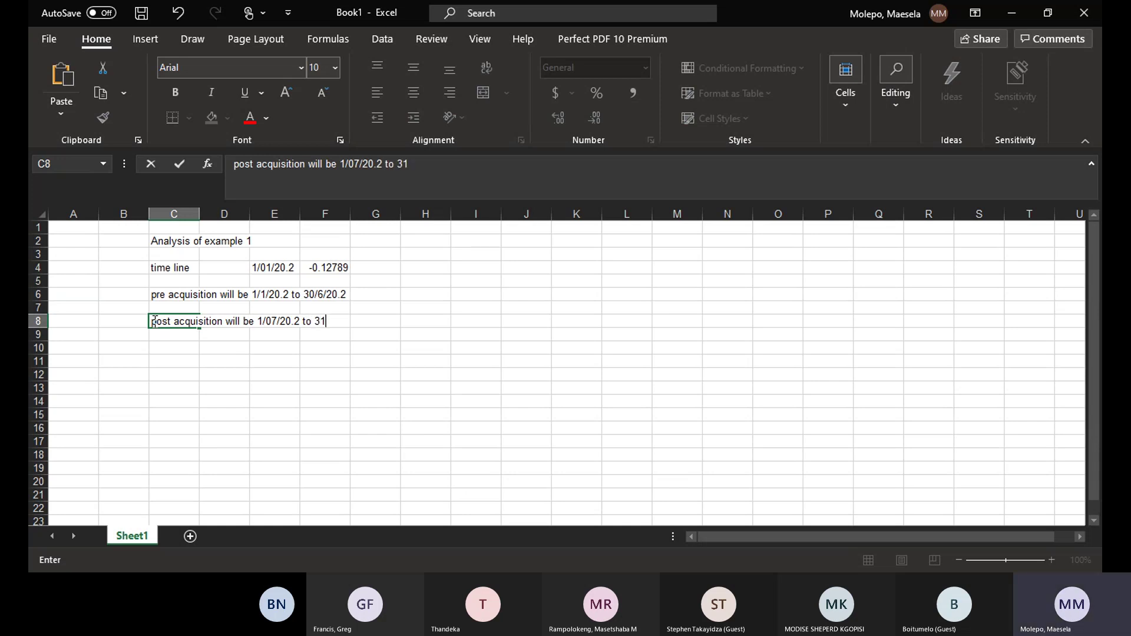
{"action": "type", "text": "/12/"}
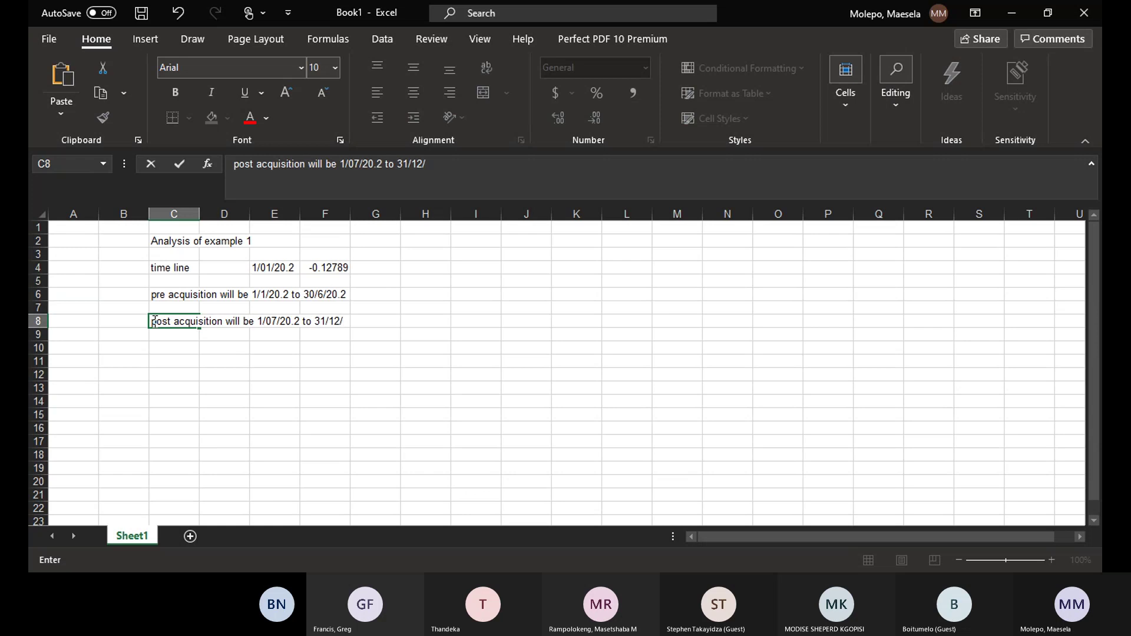
{"action": "type", "text": "20.2"}
- Enter "the profits willl represent current year in the analysis of shareholders" in cell H8, beside the post-acquisition period
{"action": "left_click", "coordinate": [427, 321]}
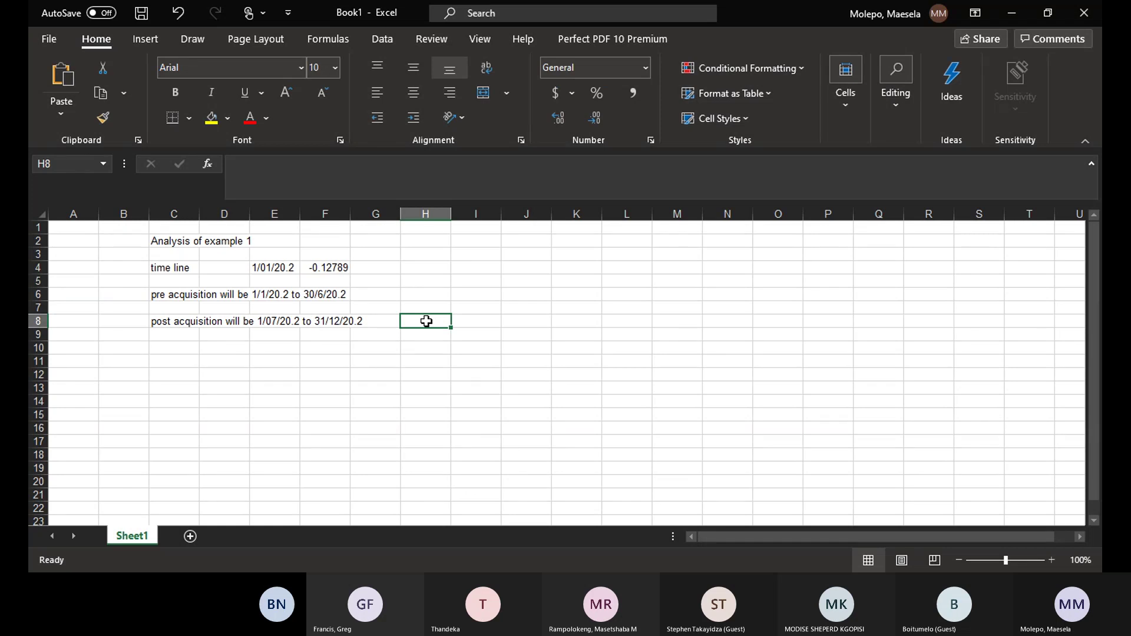
{"action": "type", "text": "the "}
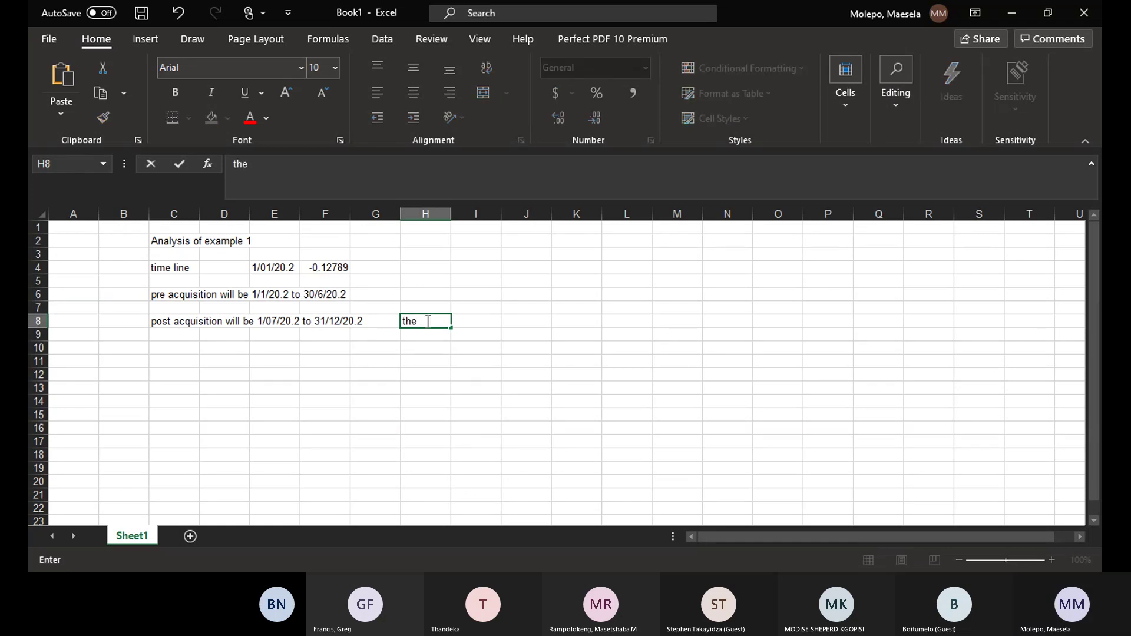
{"action": "type", "text": "profits willl r"}
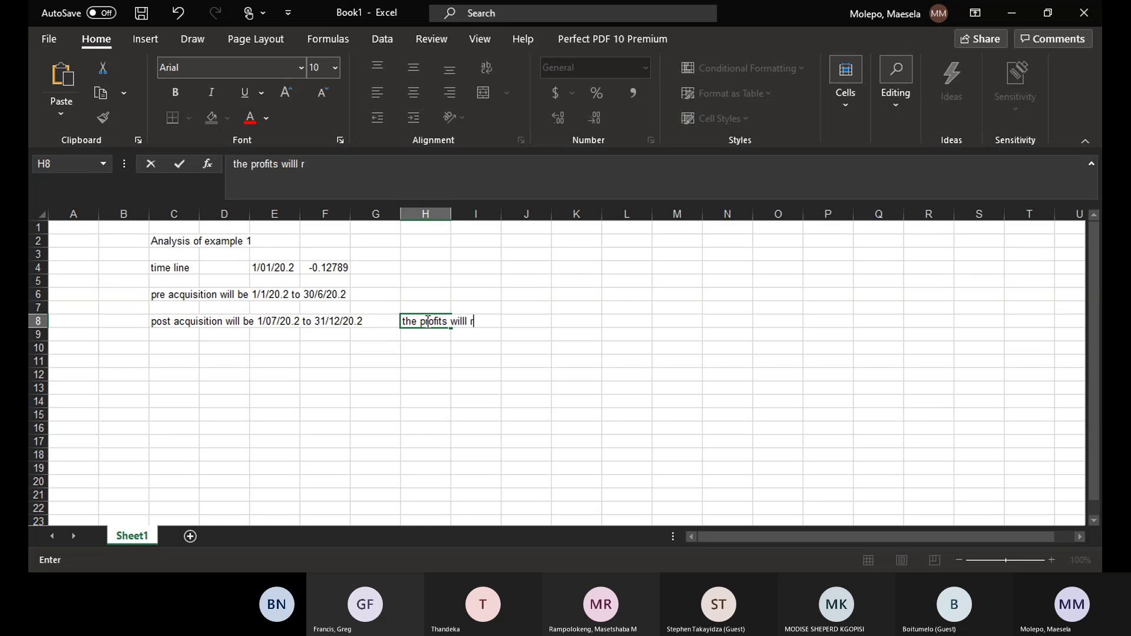
{"action": "type", "text": "epresent curren"}
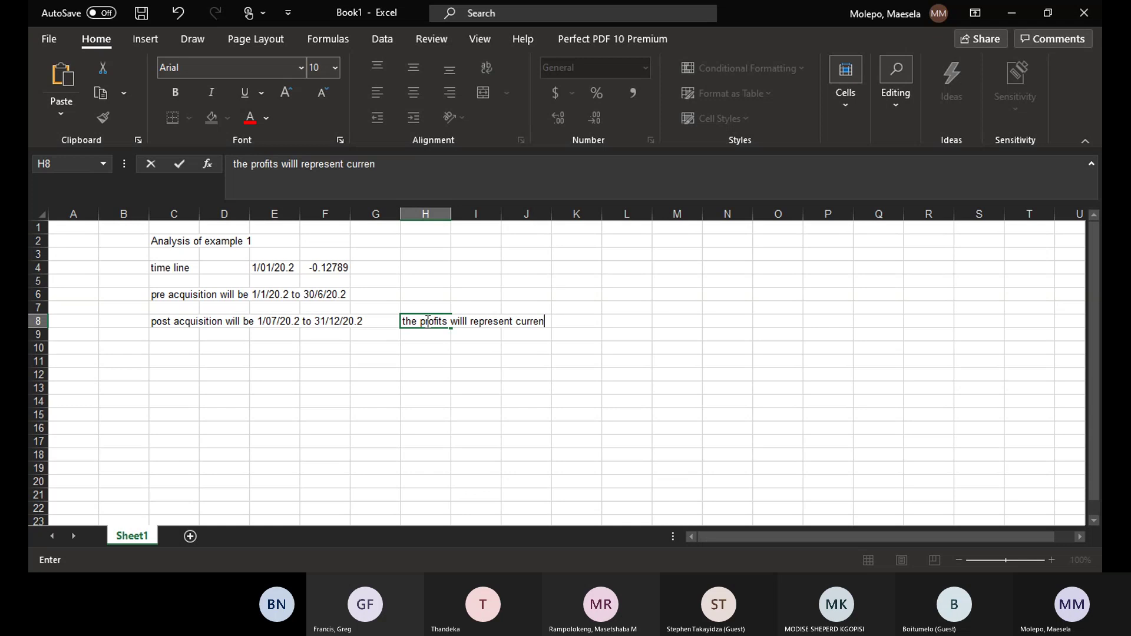
{"action": "type", "text": "t year in the a"}
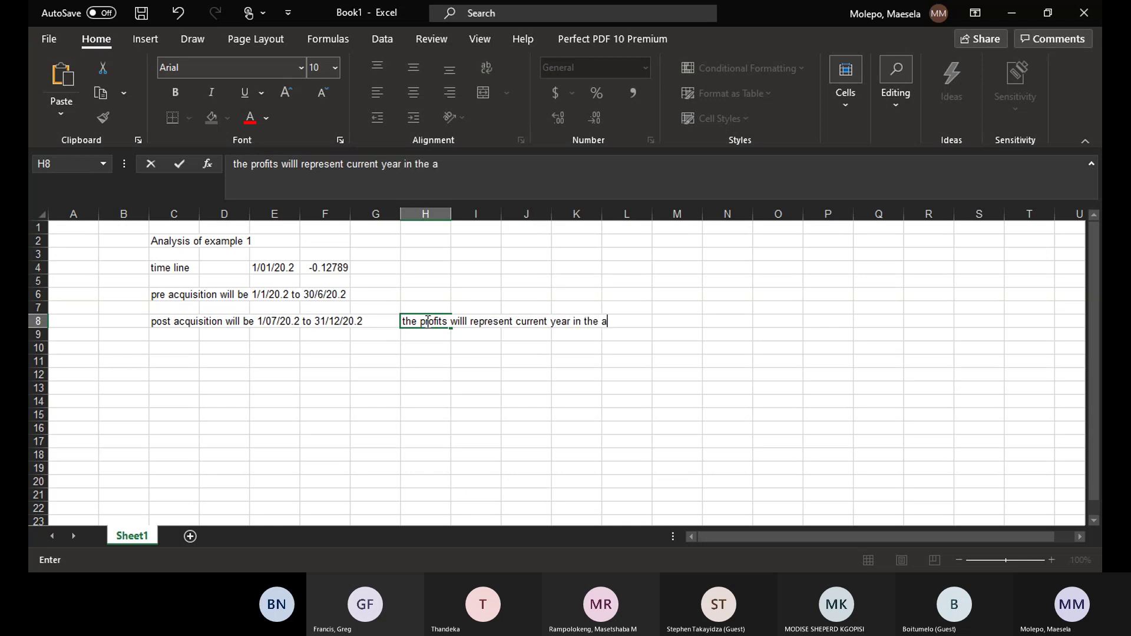
{"action": "type", "text": "nalysis of shareh"}
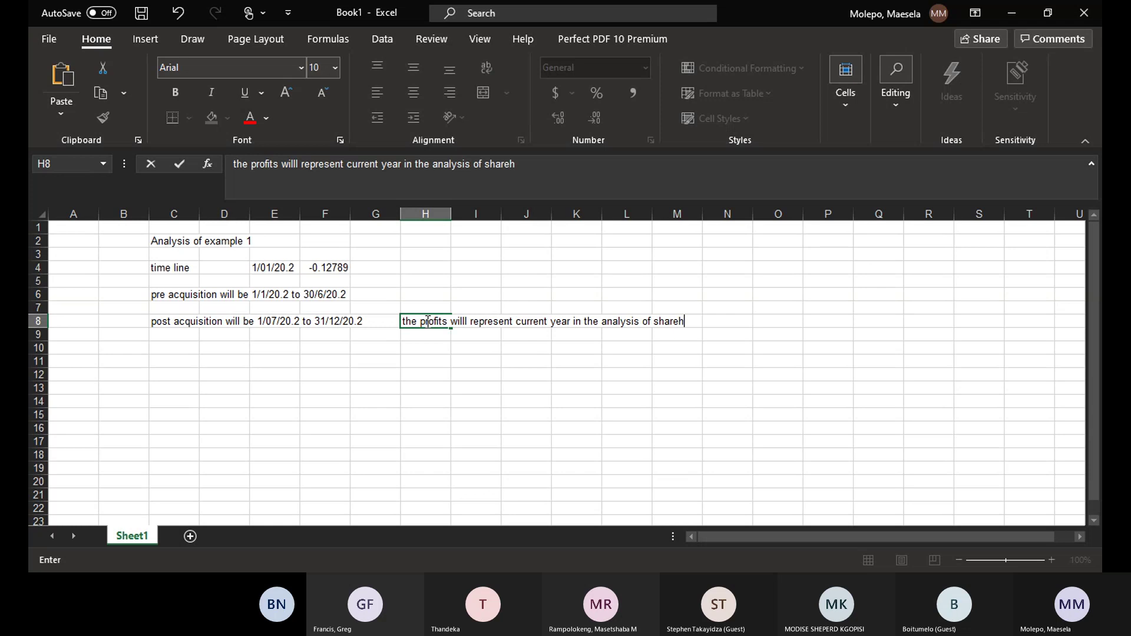
{"action": "type", "text": "olders"}
- Enter "the porofits will represent the retained earning at aquisition" in cell H6, beside the pre-acquisition period
{"action": "left_click", "coordinate": [428, 292]}
{"action": "type", "text": "th"}
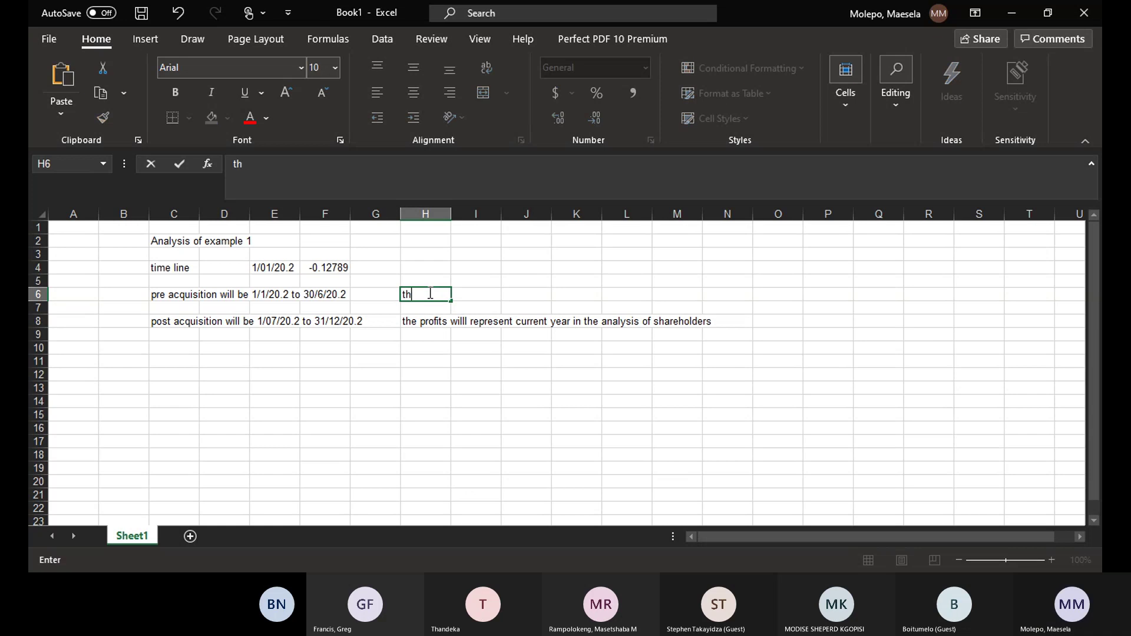
{"action": "type", "text": "e porofits will "}
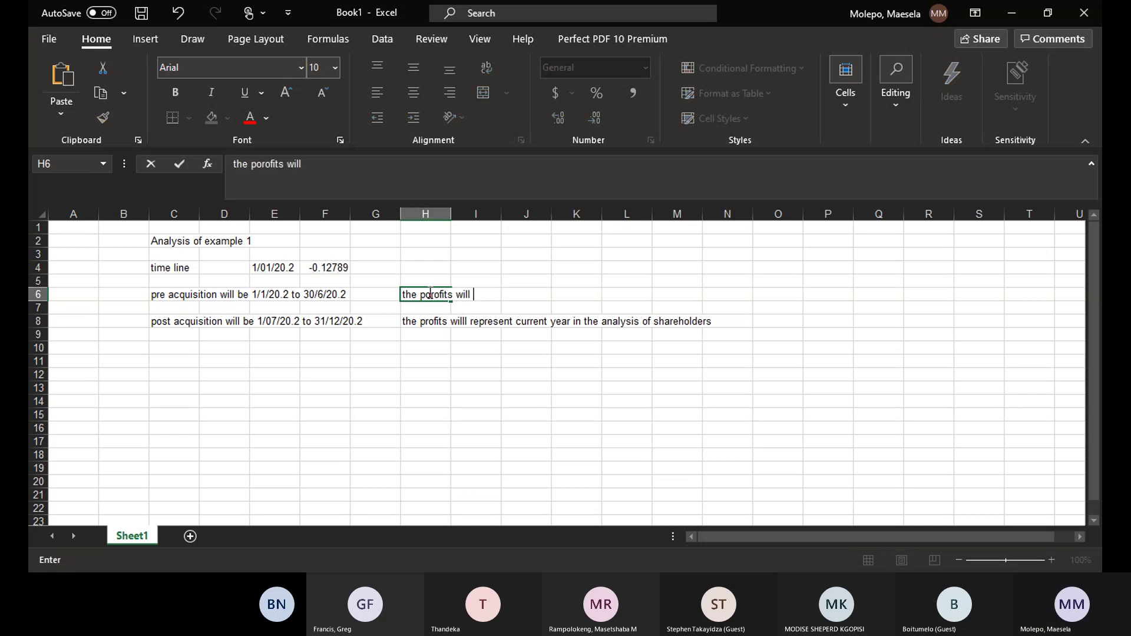
{"action": "type", "text": "represent the "}
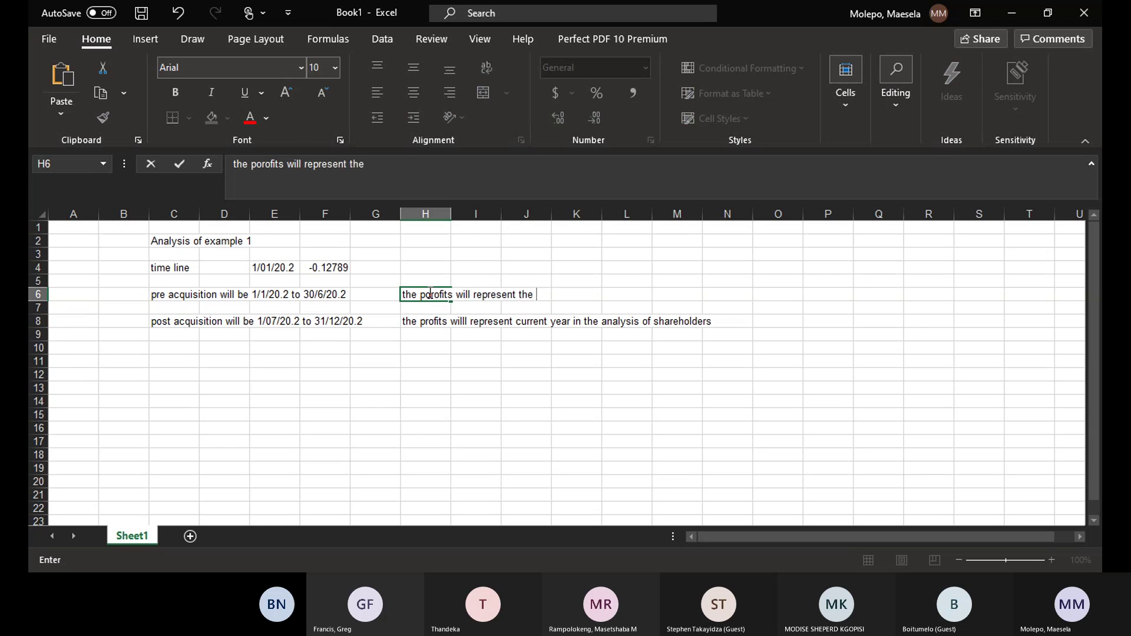
{"action": "type", "text": "retained earn"}
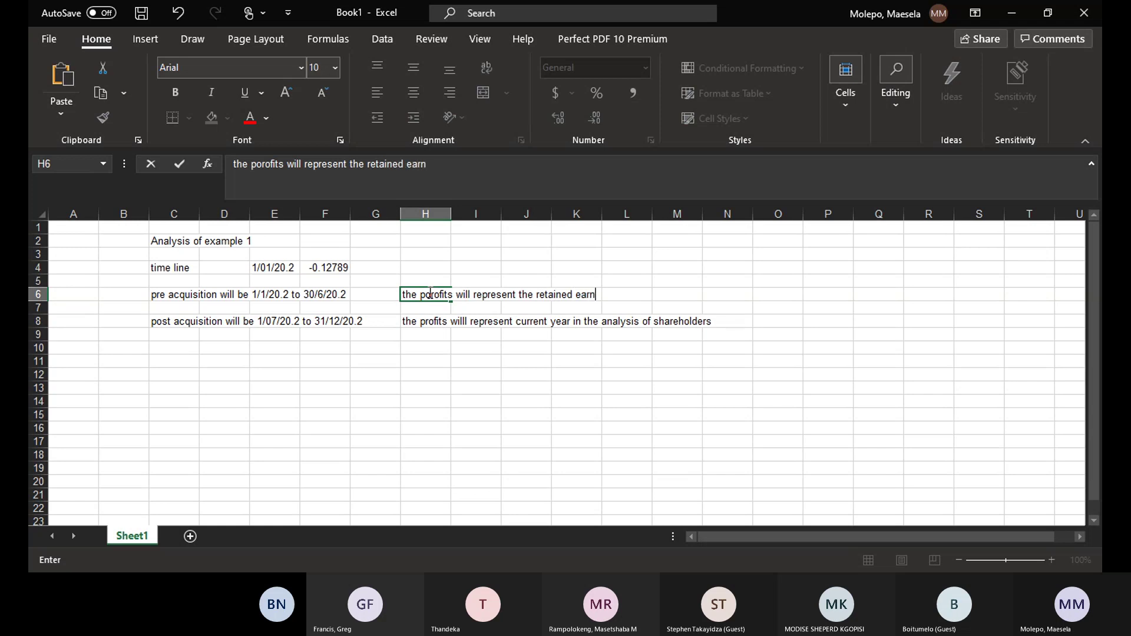
{"action": "type", "text": "ing at "}
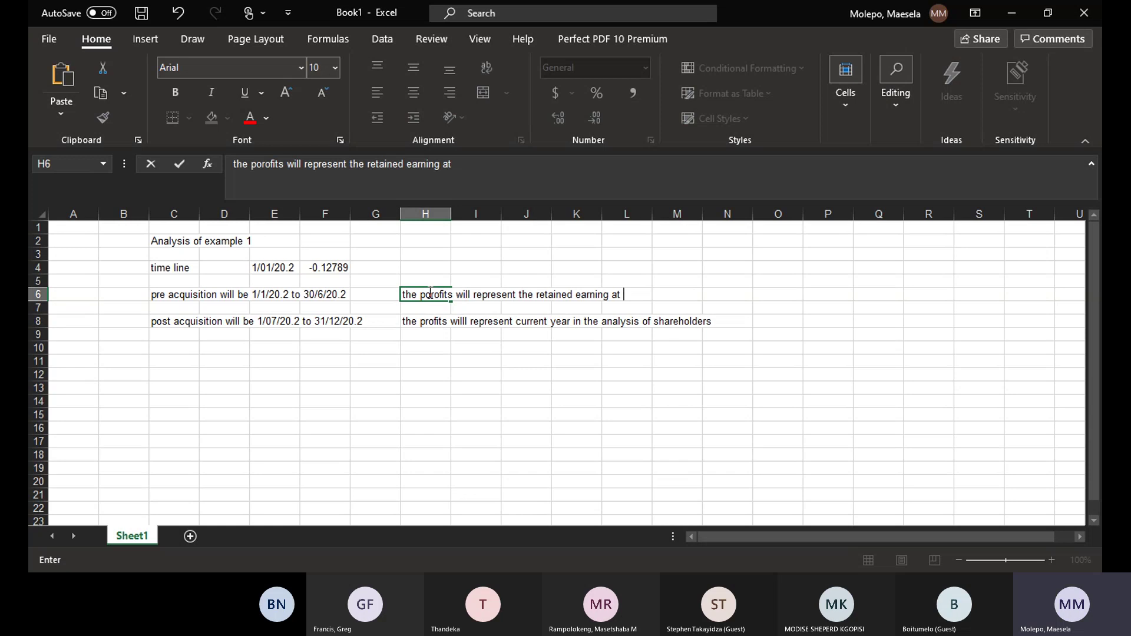
{"action": "type", "text": "aqui"}
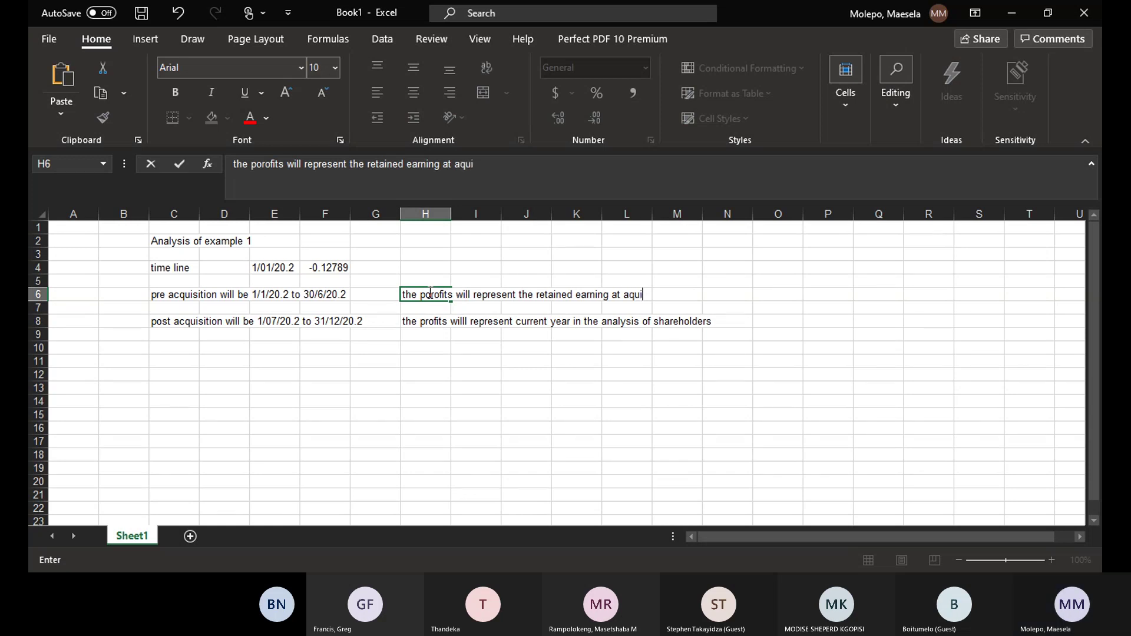
{"action": "type", "text": "sition"}
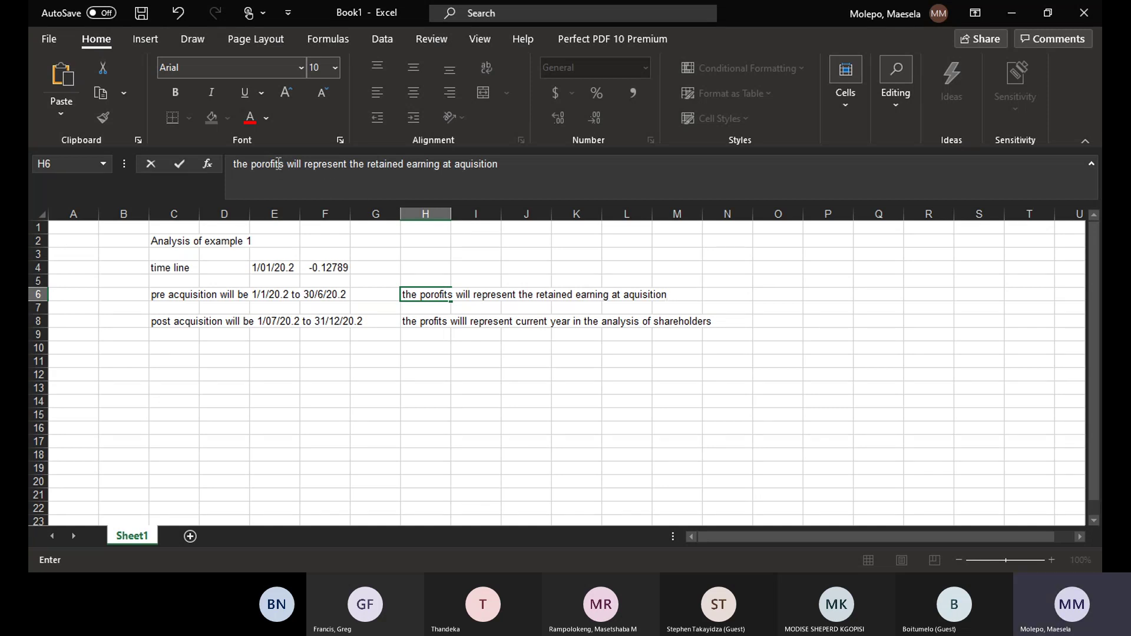
{"action": "key", "text": "BackSpace"}
{"action": "key", "text": "BackSpace"}
{"action": "type", "text": "i"}
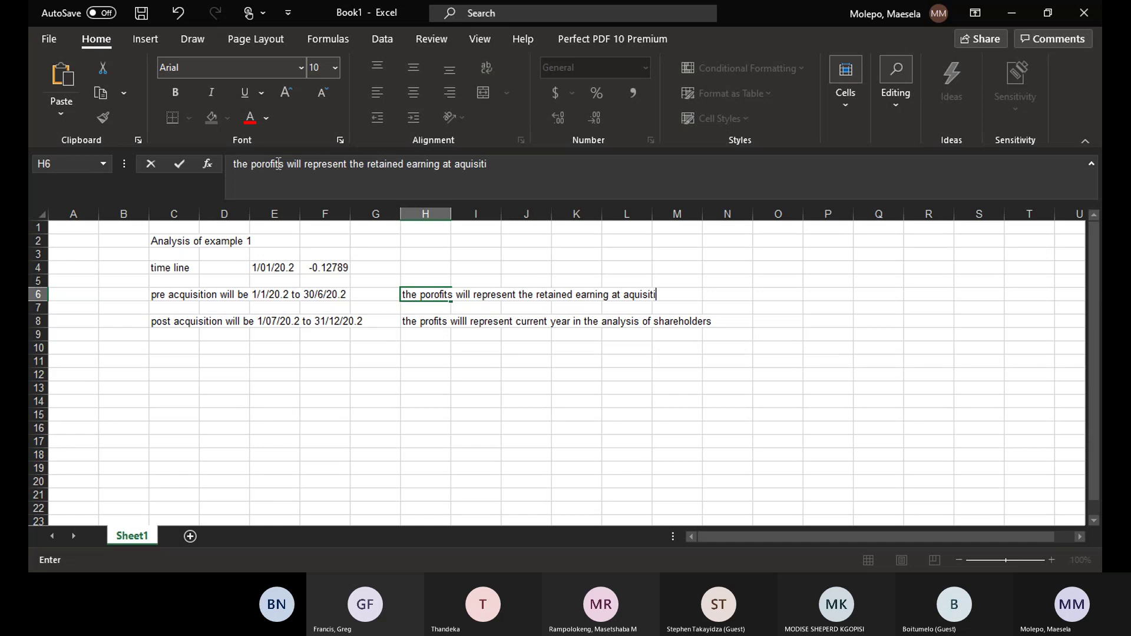
{"action": "type", "text": "on"}
- Correct the misspelled second word of the note in cell H6 to "profits"
{"action": "left_click", "coordinate": [280, 165]}
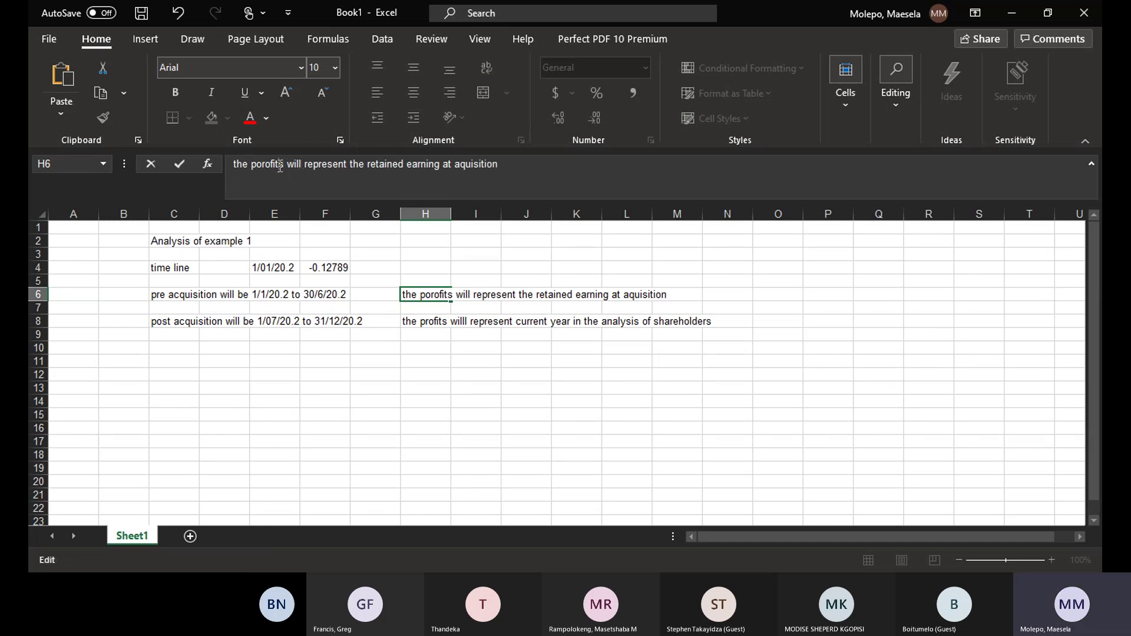
{"action": "key", "text": "BackSpace"}
{"action": "key", "text": "BackSpace"}
{"action": "key", "text": "BackSpace"}
{"action": "key", "text": "BackSpace"}
{"action": "key", "text": "BackSpace"}
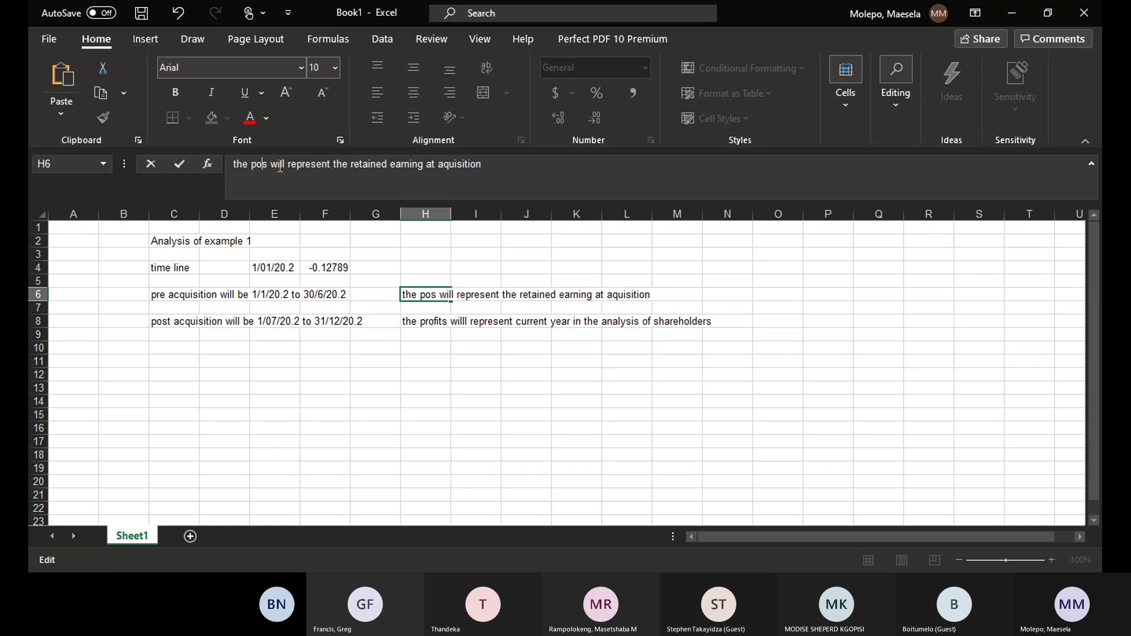
{"action": "key", "text": "BackSpace"}
{"action": "type", "text": "rofit"}
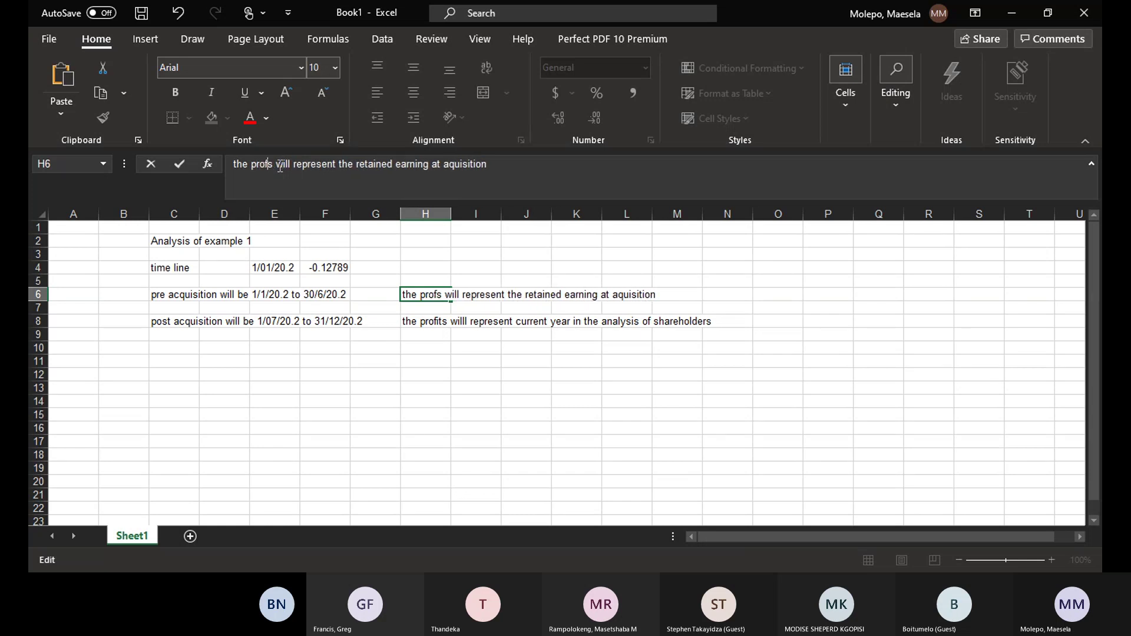
{"action": "left_click", "coordinate": [453, 319]}
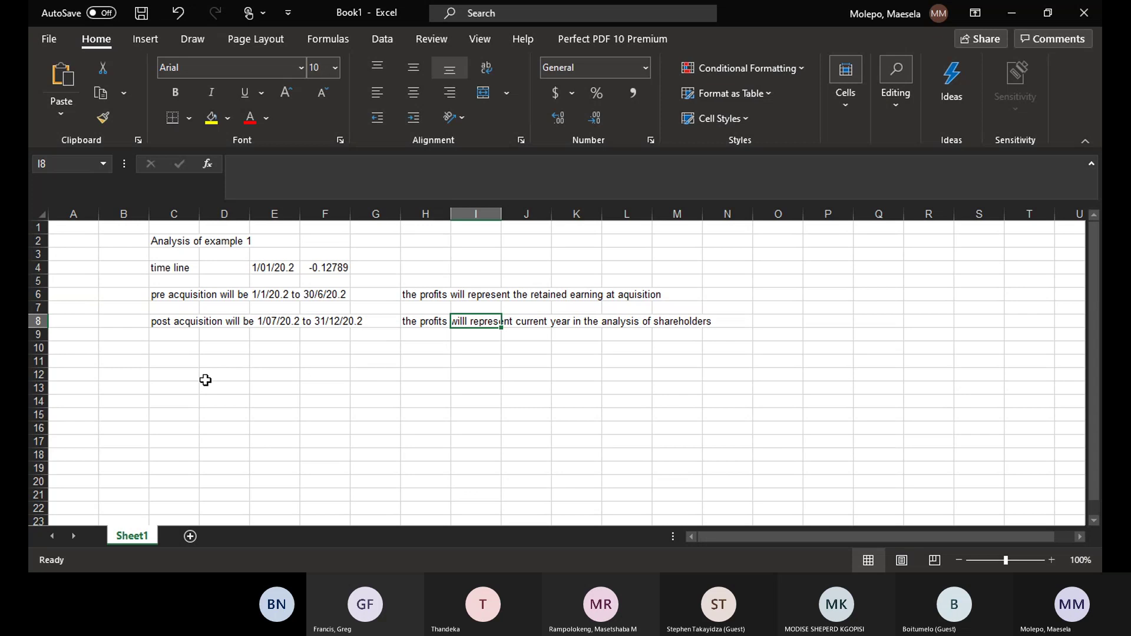
- Enter "1. determine % of interest 248500/355000 = 70%" in cell C11, below the acquisition periods
{"action": "left_click", "coordinate": [177, 369]}
{"action": "type", "text": "1"}
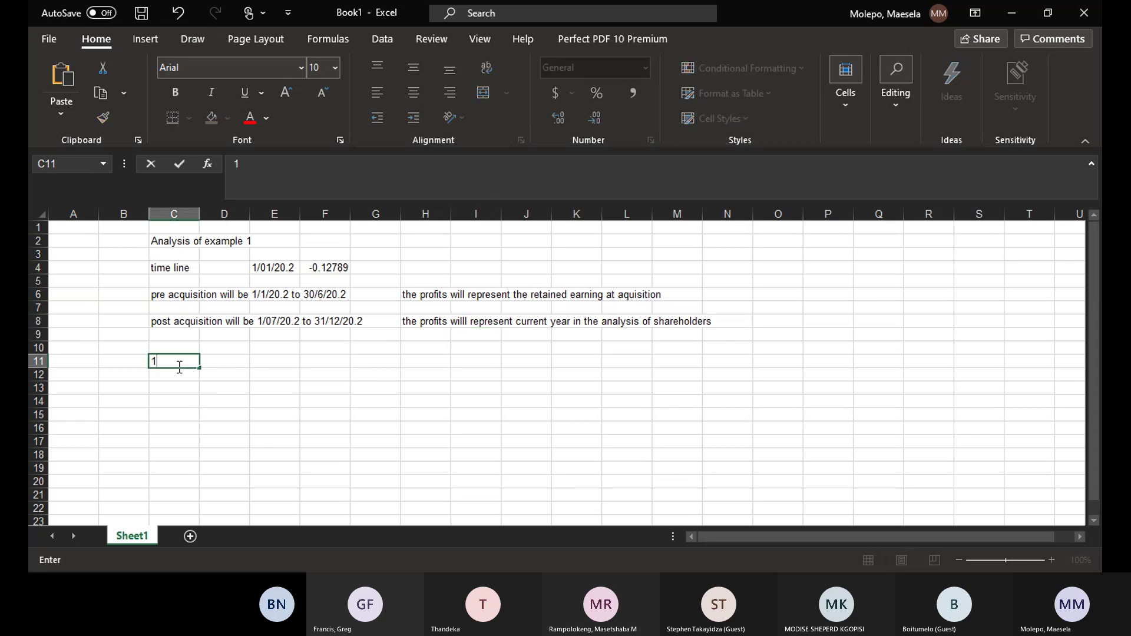
{"action": "type", "text": ". determine"}
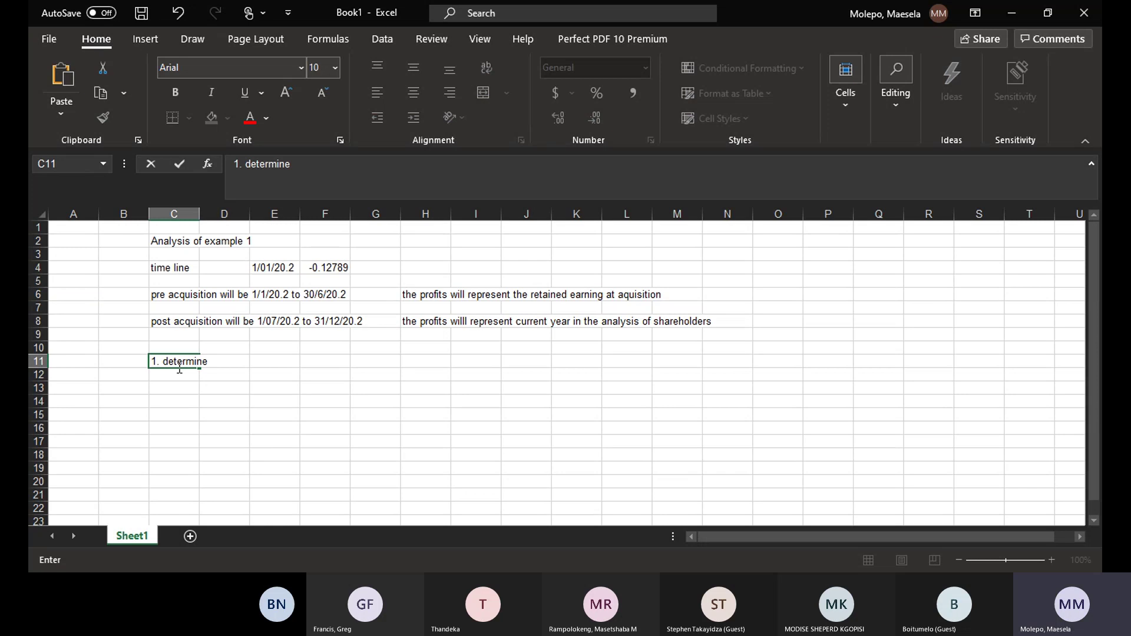
{"action": "type", "text": " % of interest"}
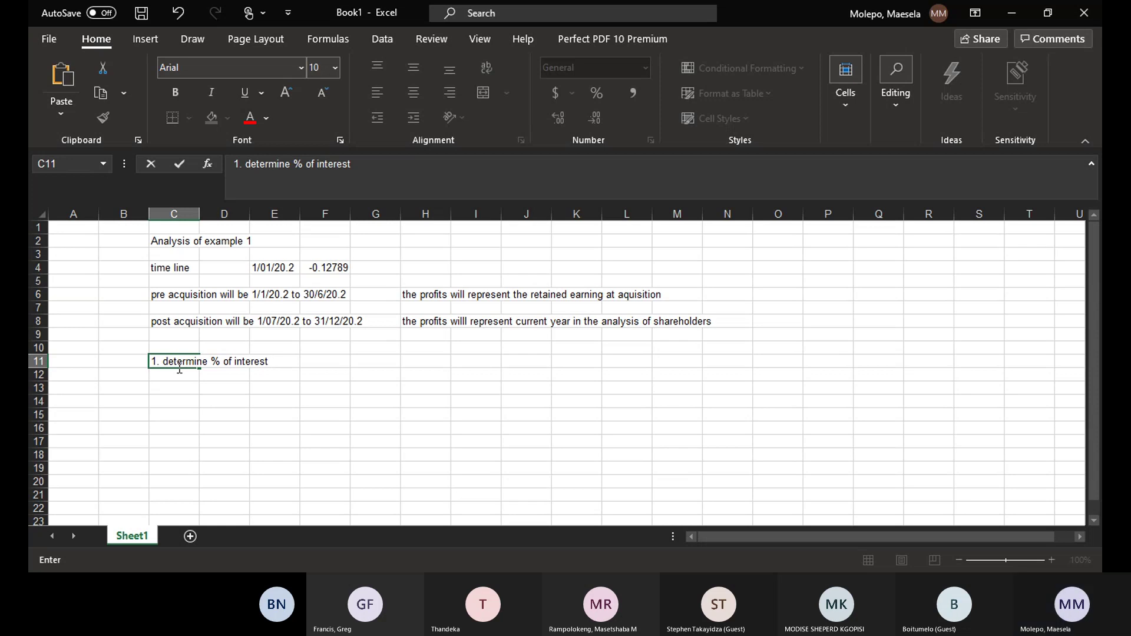
{"action": "type", "text": "248500/"}
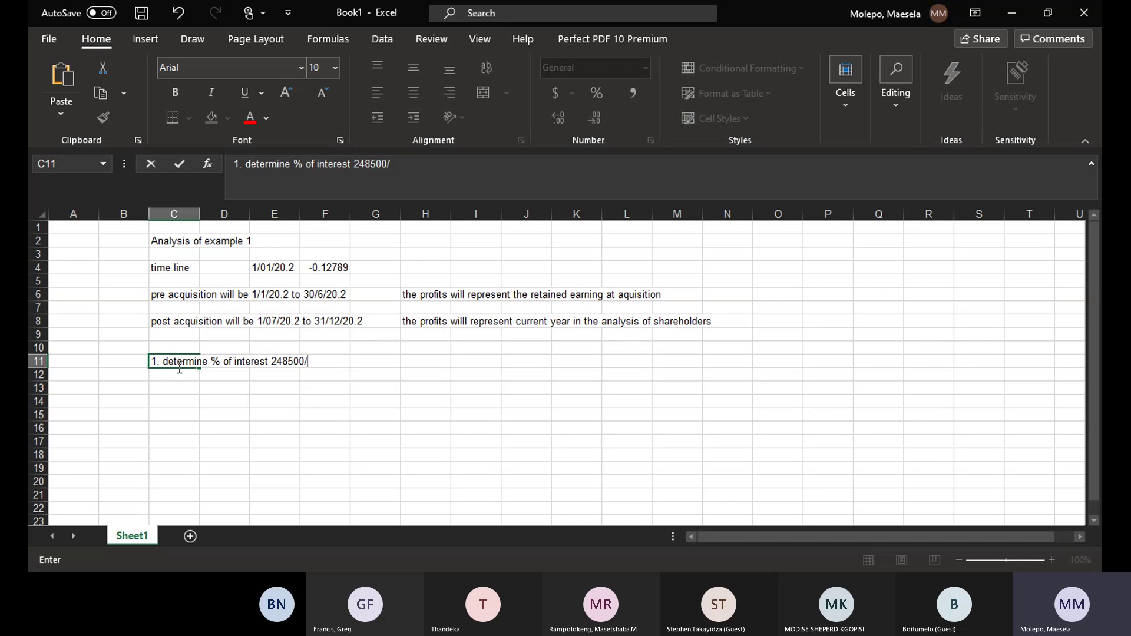
{"action": "type", "text": "355"}
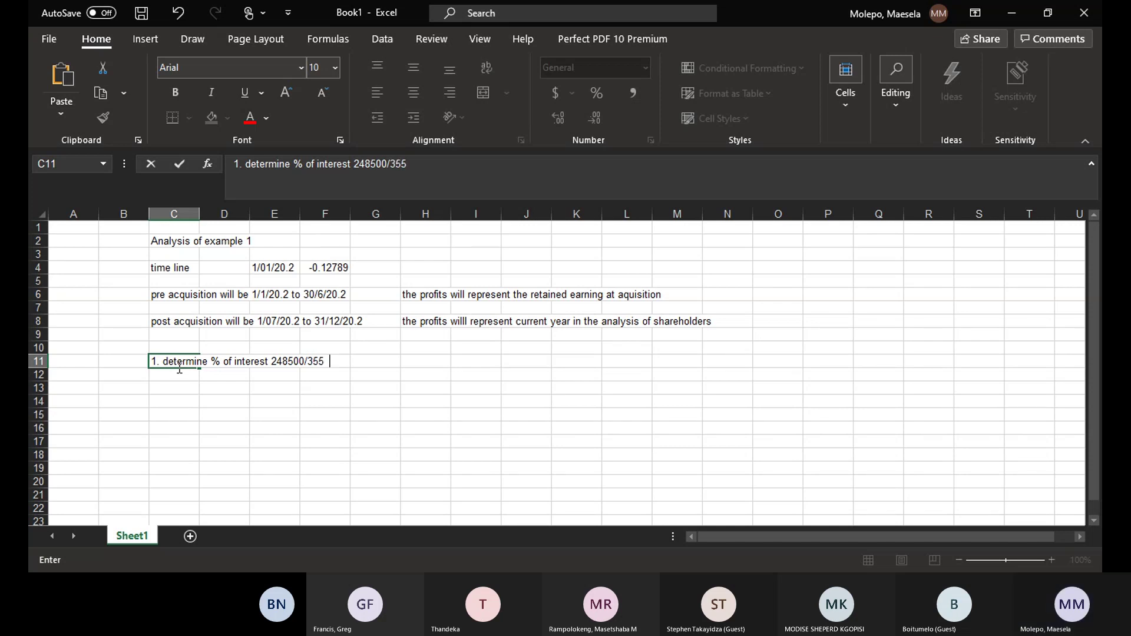
{"action": "type", "text": "000 ="}
{"action": "type", "text": "70%"}
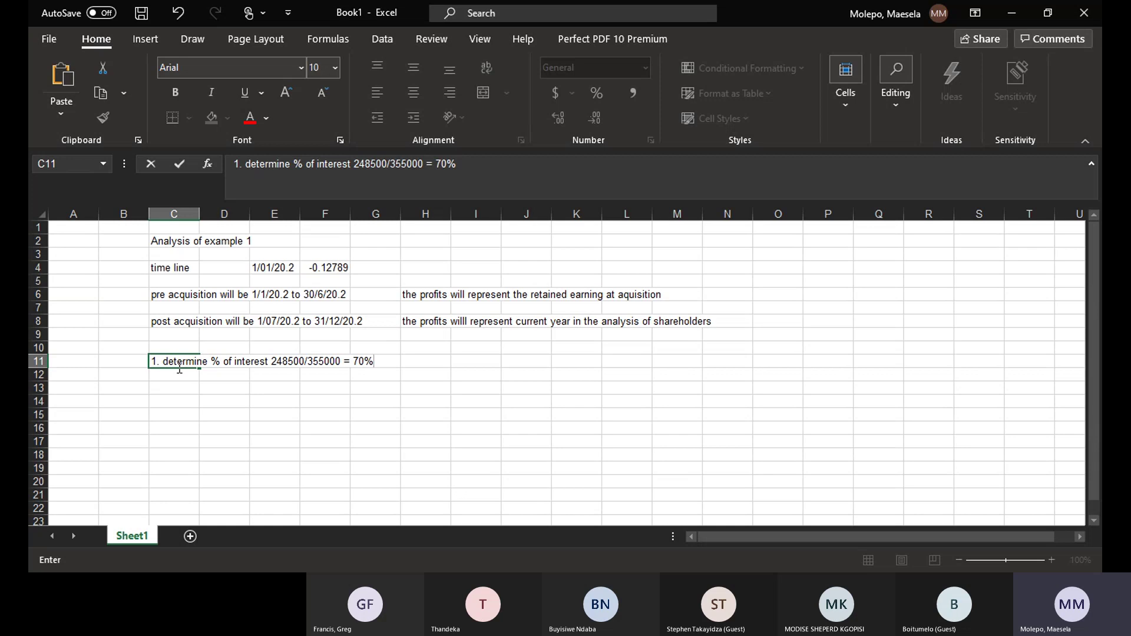
- Enter the heading "analysis of shareholders" in cell C14
{"action": "left_click", "coordinate": [171, 398]}
{"action": "type", "text": "ana"}
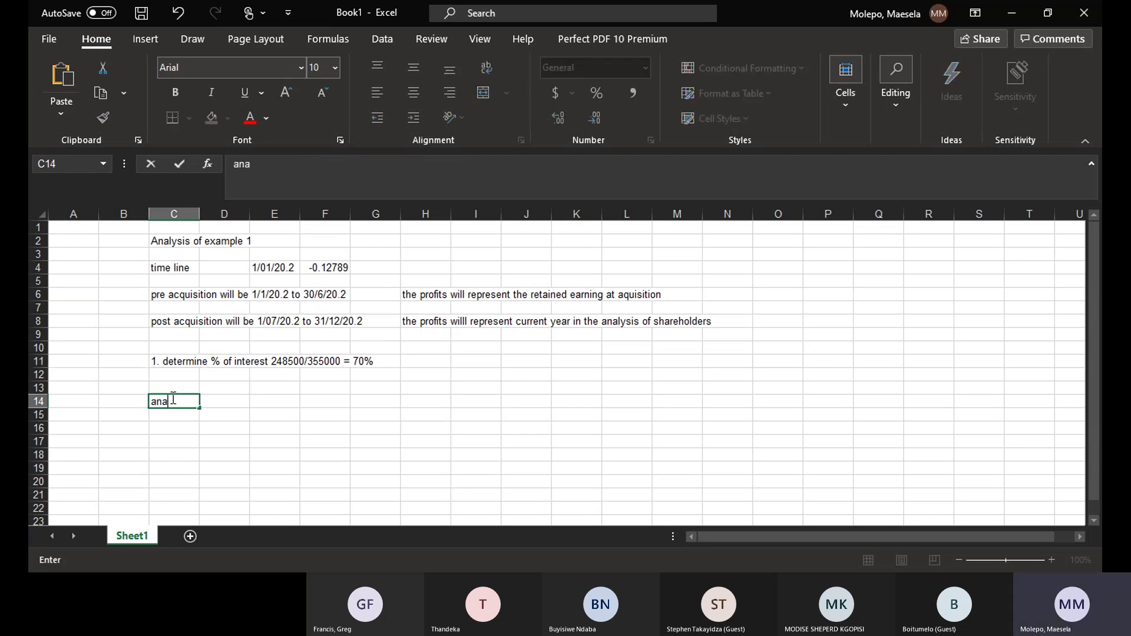
{"action": "type", "text": "lysis"}
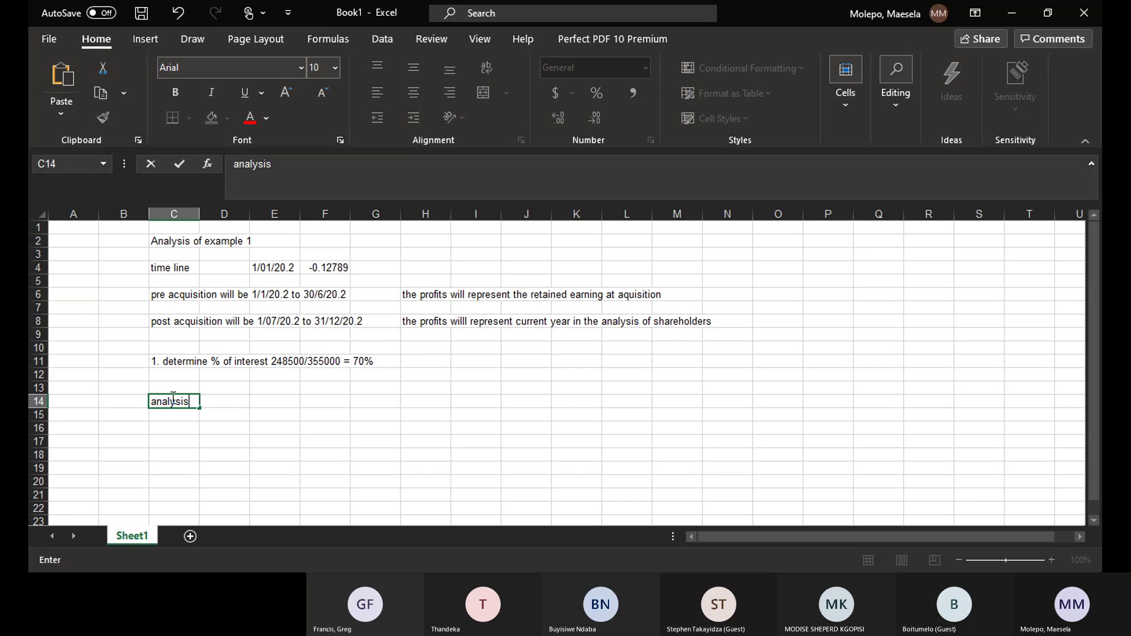
{"action": "type", "text": " of sharehol"}
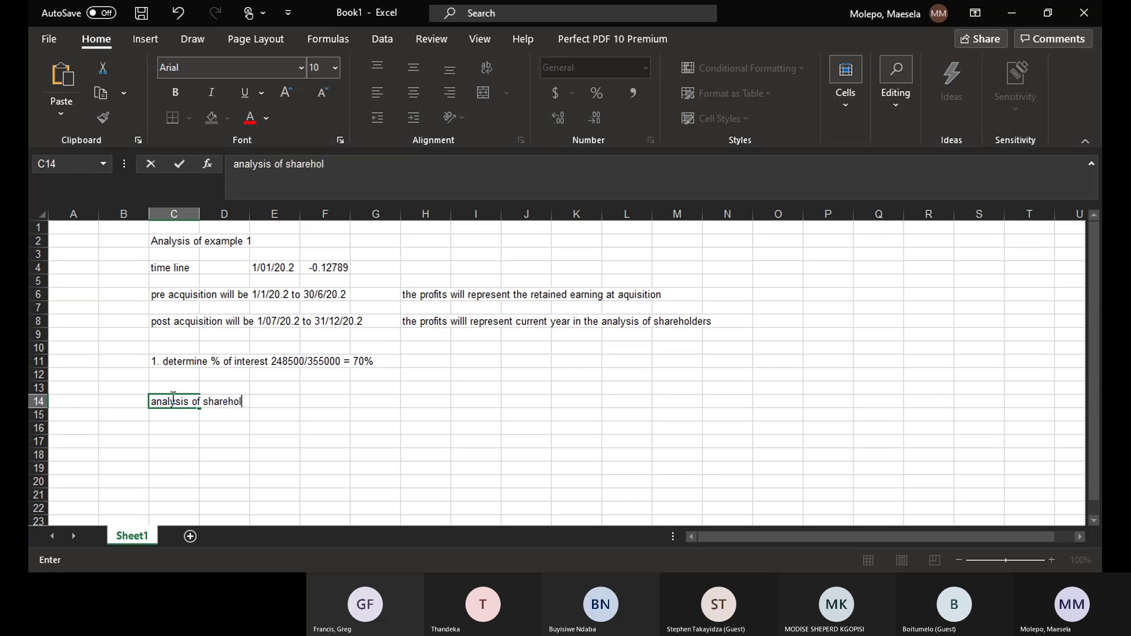
{"action": "type", "text": "ders"}
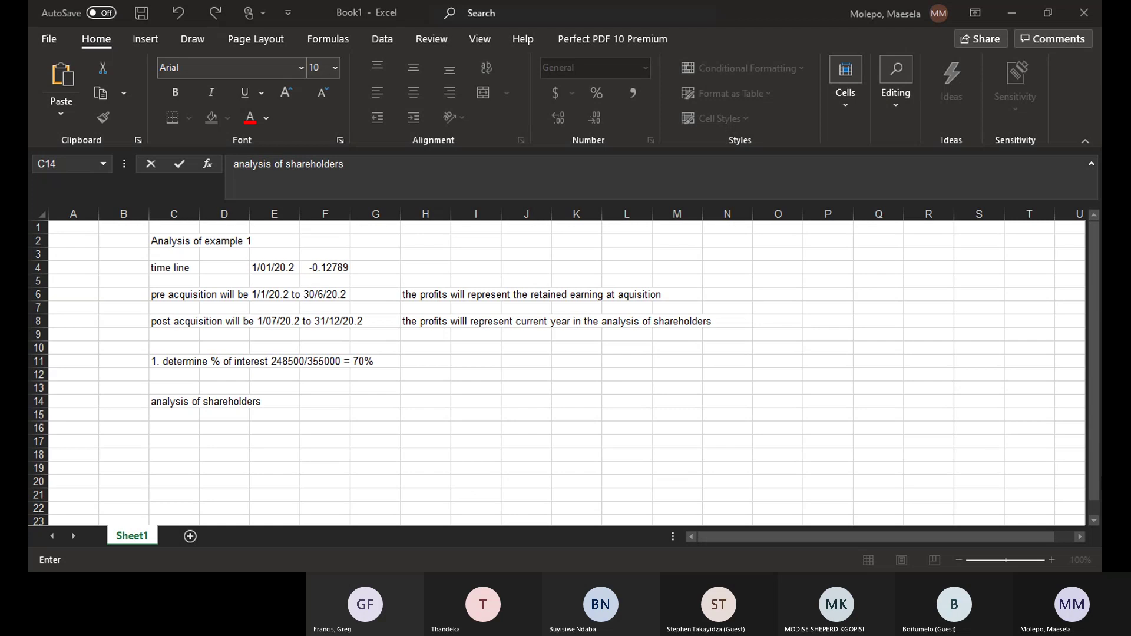
- Enter the column heading "total" in cell F16, below the analysis of shareholders heading
{"action": "left_click", "coordinate": [1097, 492]}
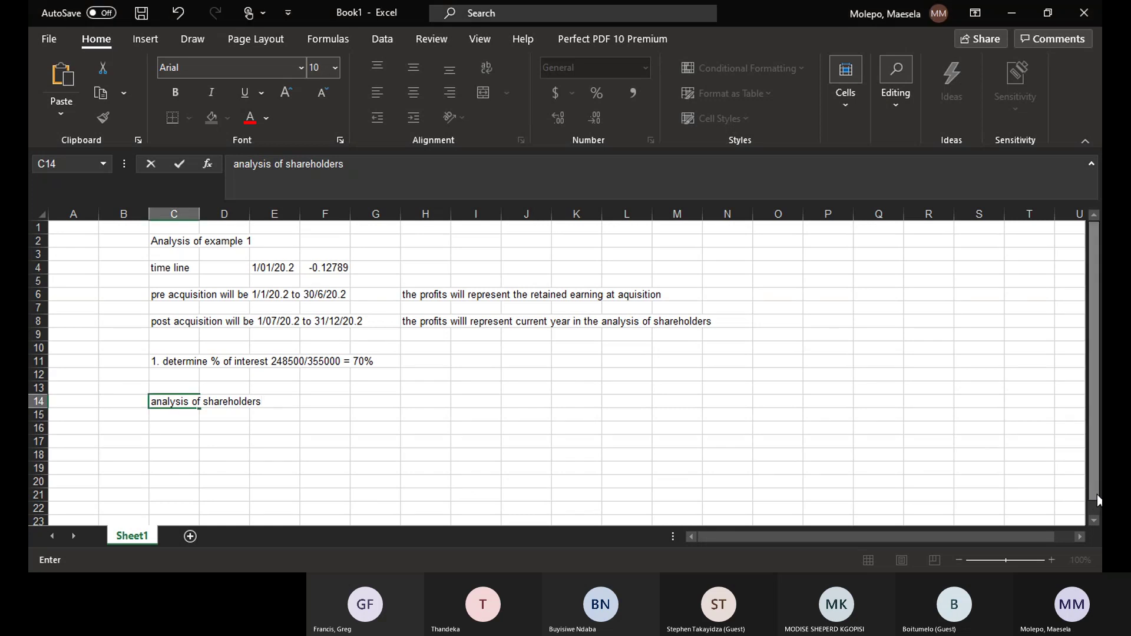
{"action": "left_click", "coordinate": [1093, 522]}
{"action": "left_click", "coordinate": [1093, 522]}
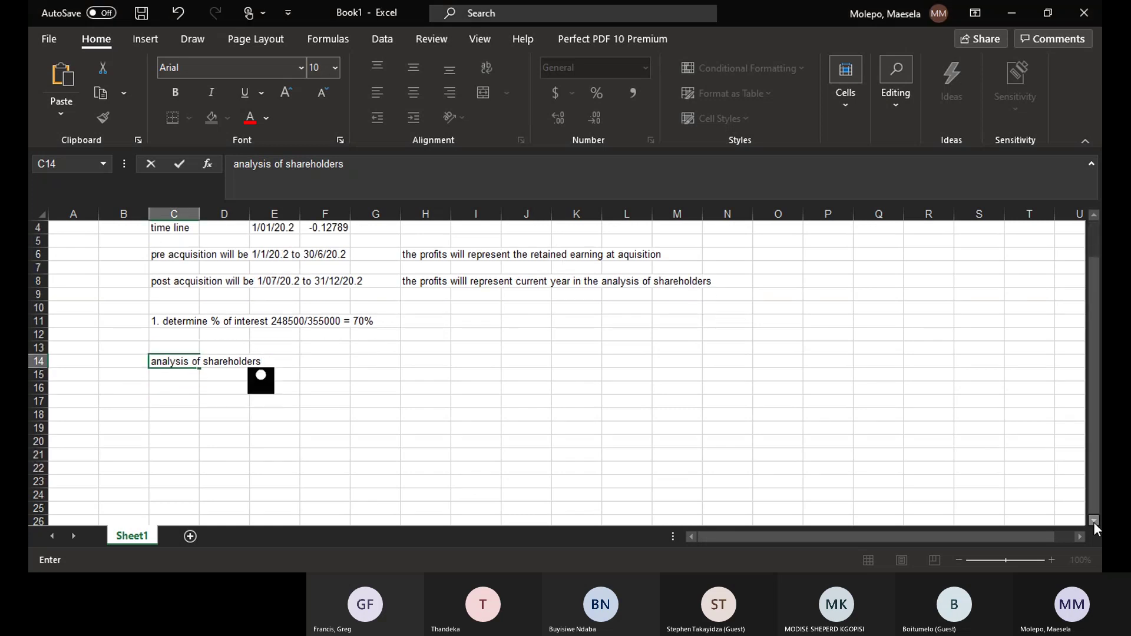
{"action": "left_click", "coordinate": [1093, 522]}
{"action": "left_click", "coordinate": [1093, 522]}
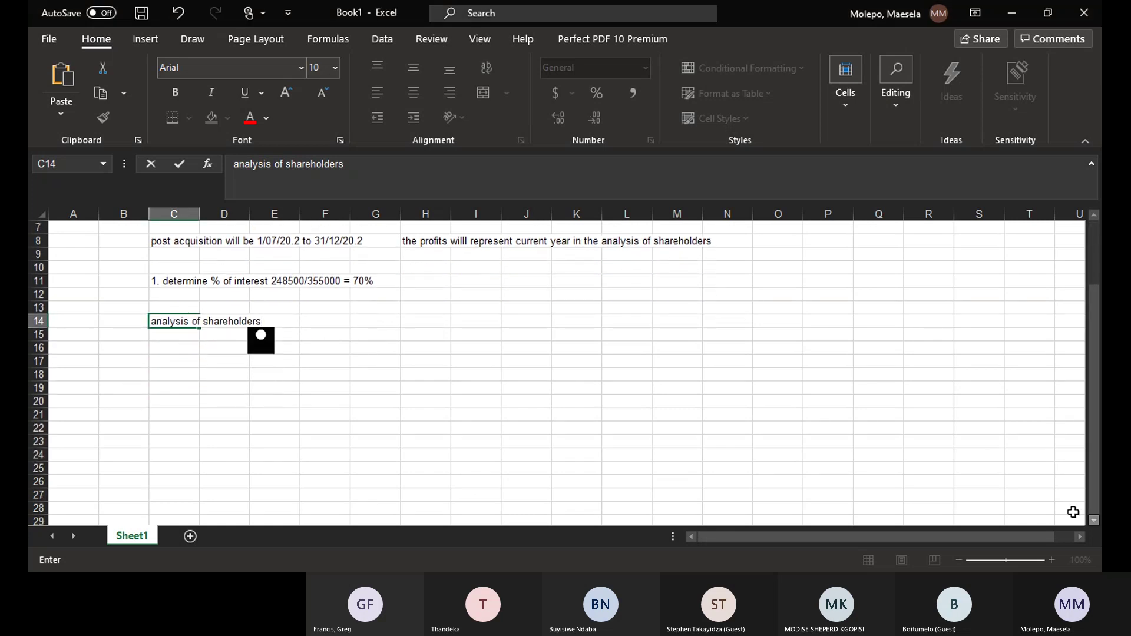
{"action": "left_click", "coordinate": [319, 353]}
{"action": "type", "text": "at"}
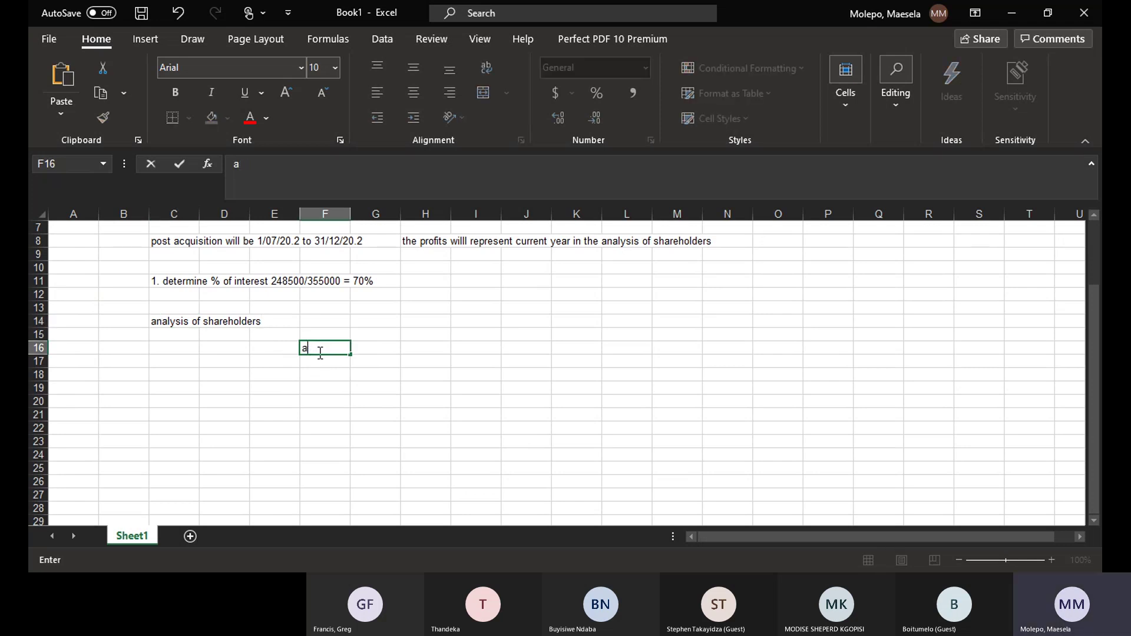
{"action": "key", "text": "BackSpace"}
{"action": "key", "text": "BackSpace"}
{"action": "type", "text": "tota"}
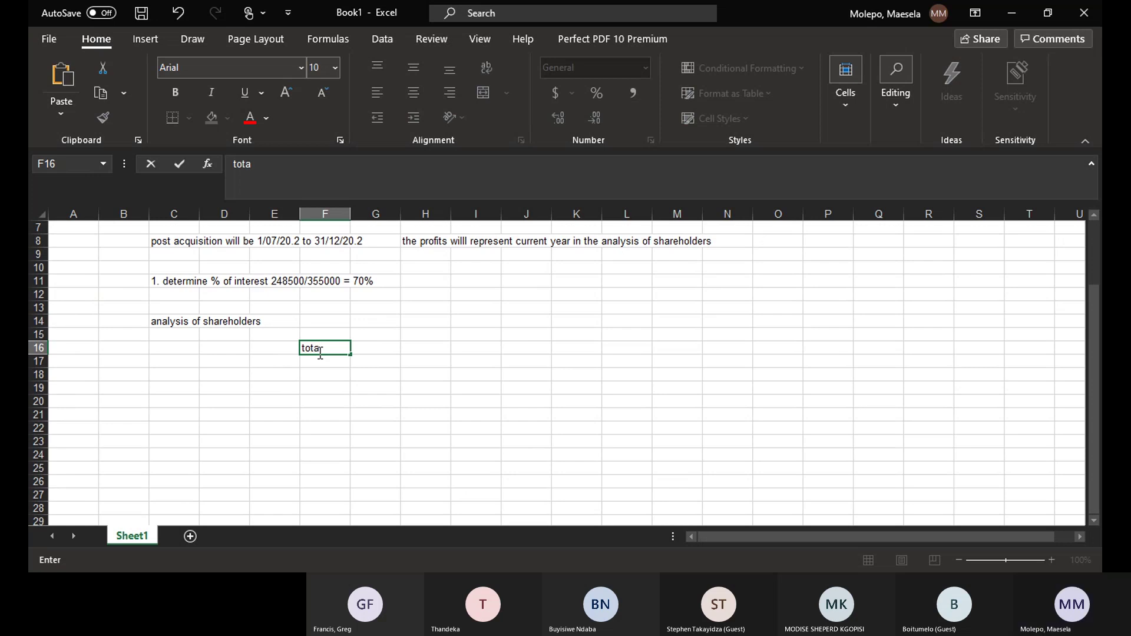
{"action": "type", "text": "l"}
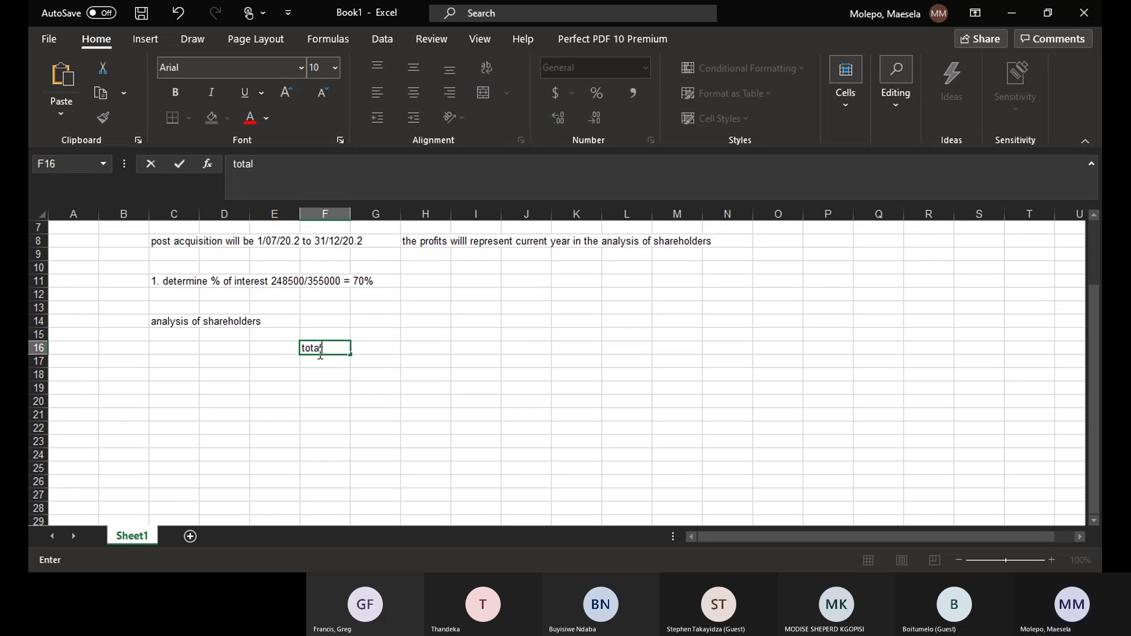
- Enter the column headings "at" in cell H16 and "nci" in cell K16, alongside the total heading
{"action": "left_click", "coordinate": [410, 350]}
{"action": "type", "text": "at"}
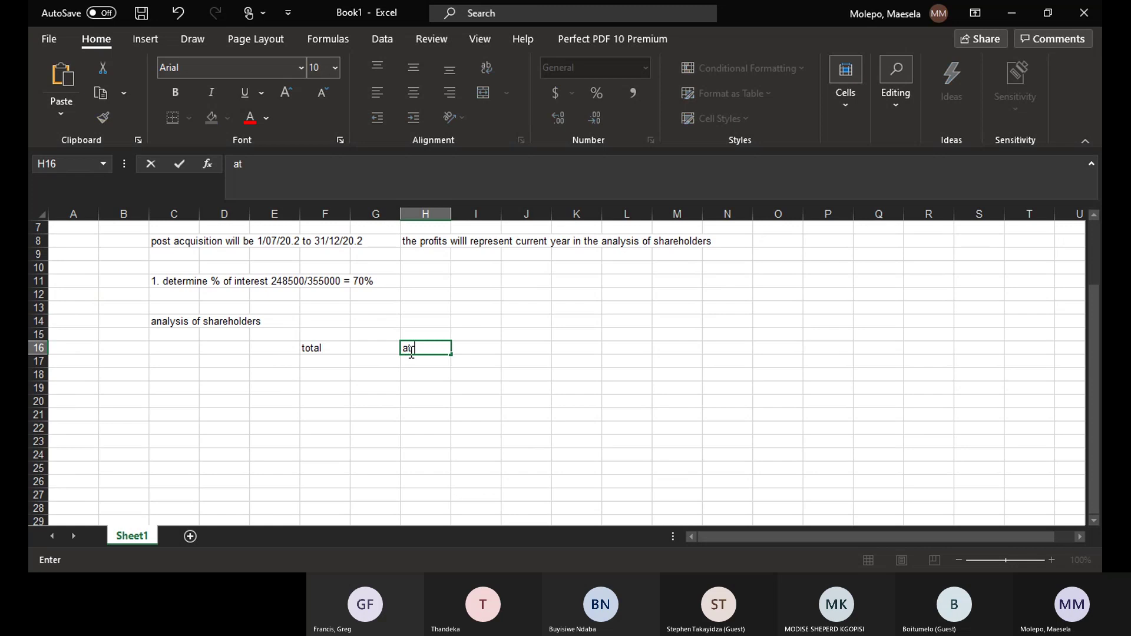
{"action": "left_click", "coordinate": [563, 348]}
{"action": "type", "text": "n"}
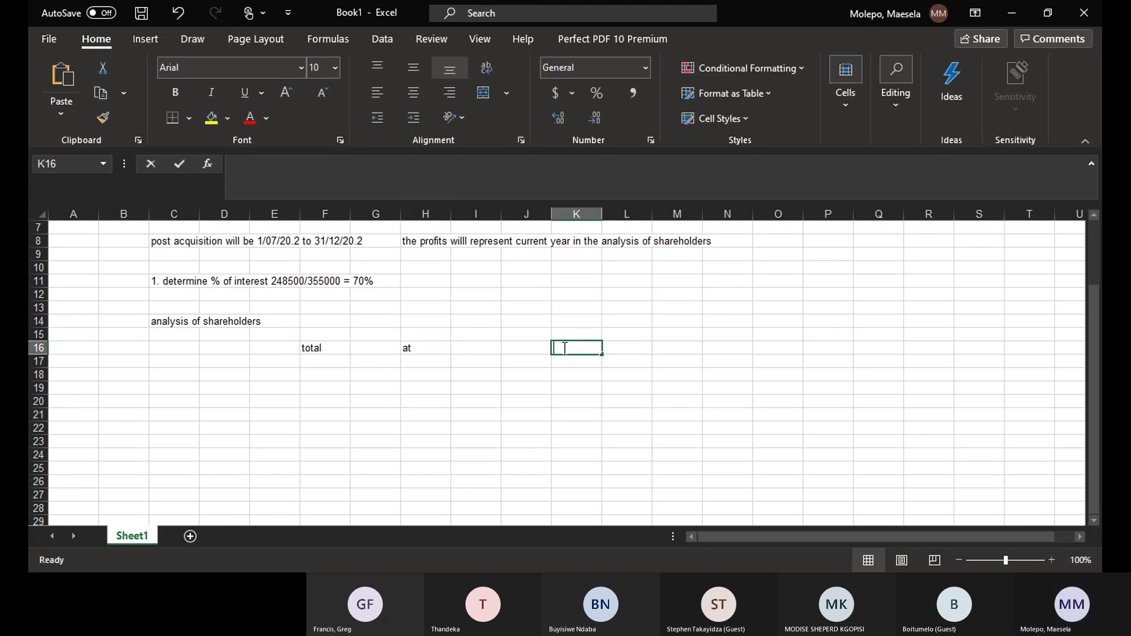
{"action": "type", "text": "ci"}
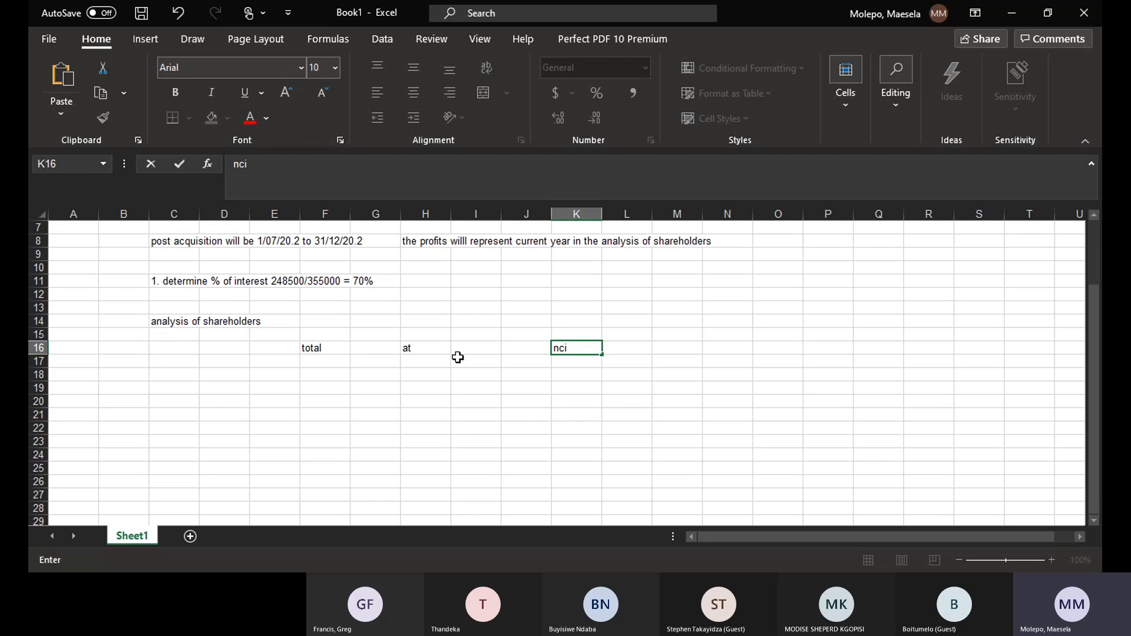
- Replace the heading in cell H16 with "sandy ltd 70%"
{"action": "left_click", "coordinate": [417, 349]}
{"action": "type", "text": "san"}
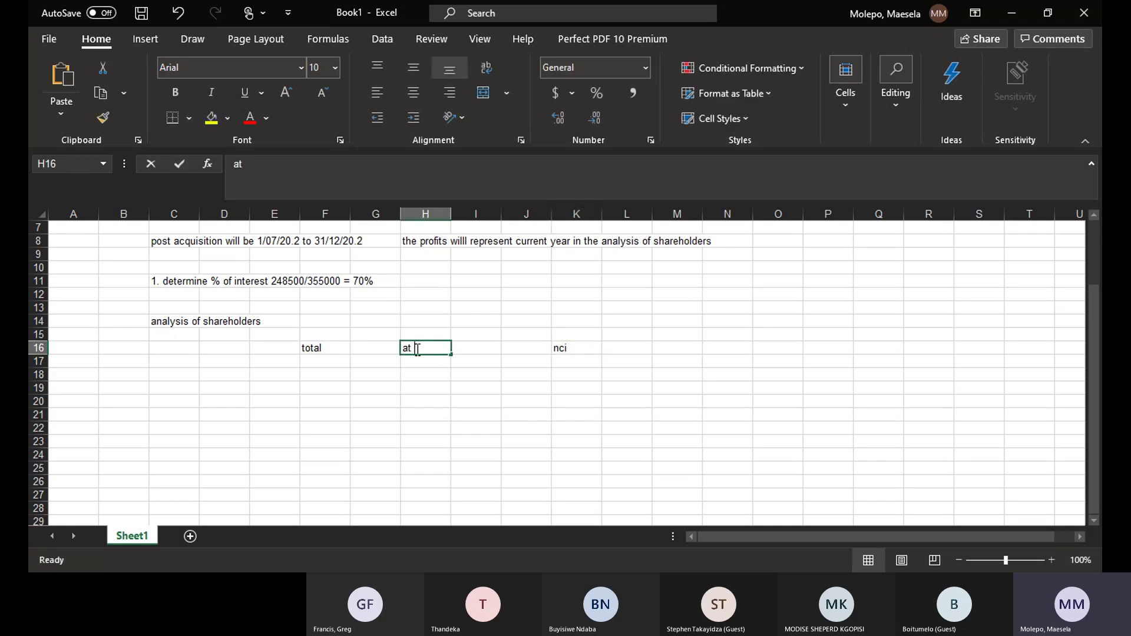
{"action": "type", "text": "d"}
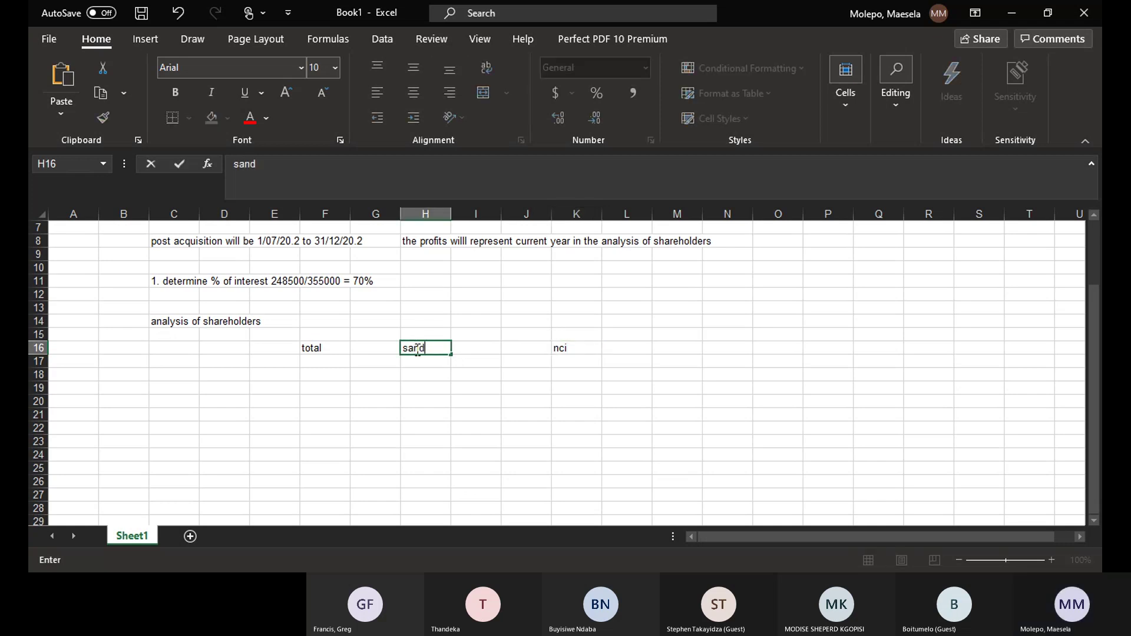
{"action": "type", "text": "y lt"}
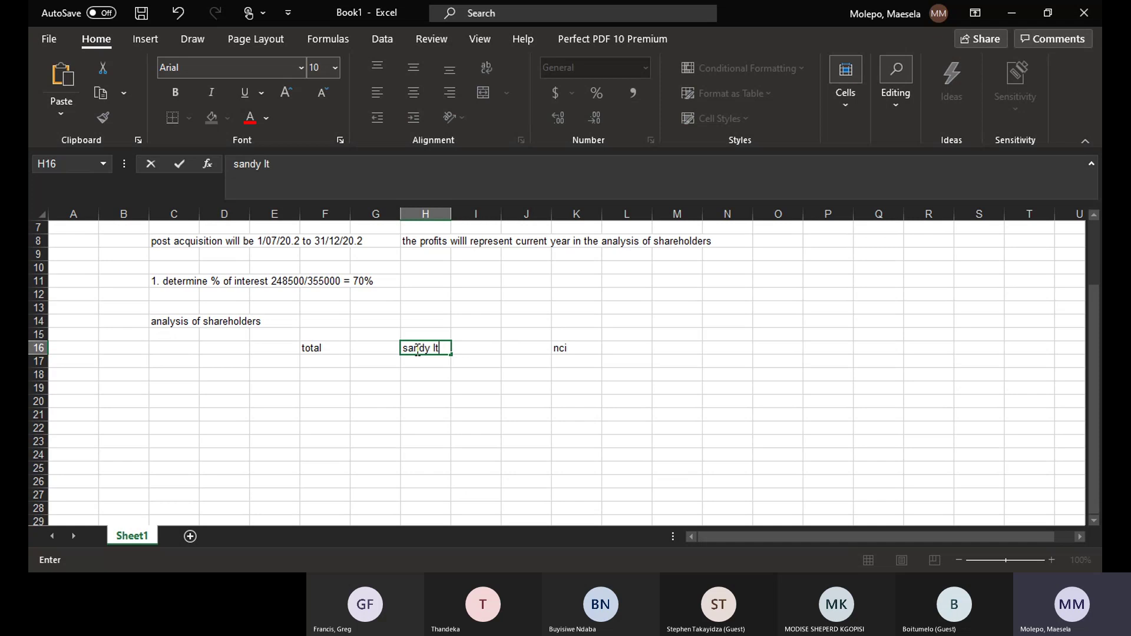
{"action": "type", "text": "d 70%"}
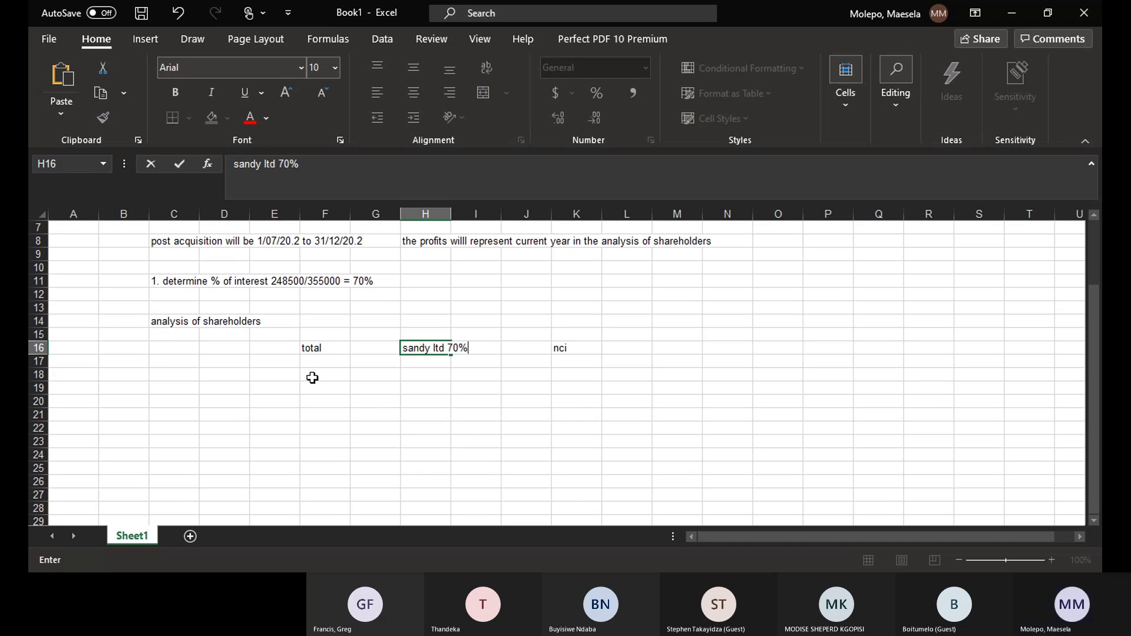
- Enter the subheadings "at" in cell H17 and "since" in cell I17, below the sandy ltd heading
{"action": "left_click", "coordinate": [423, 362]}
{"action": "type", "text": "at"}
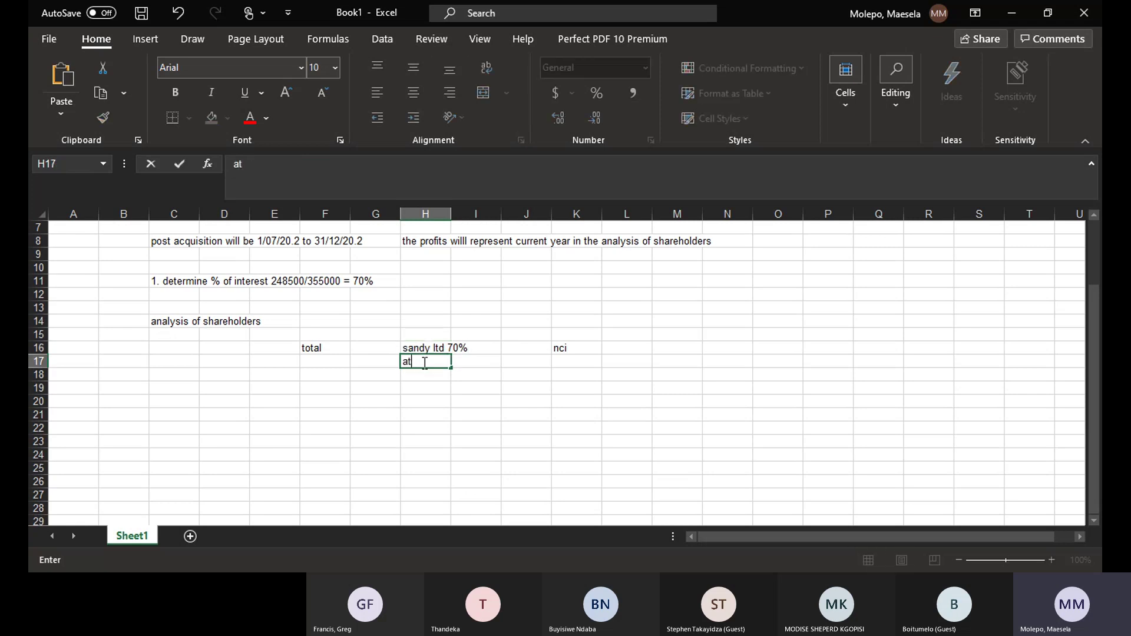
{"action": "left_click", "coordinate": [487, 364]}
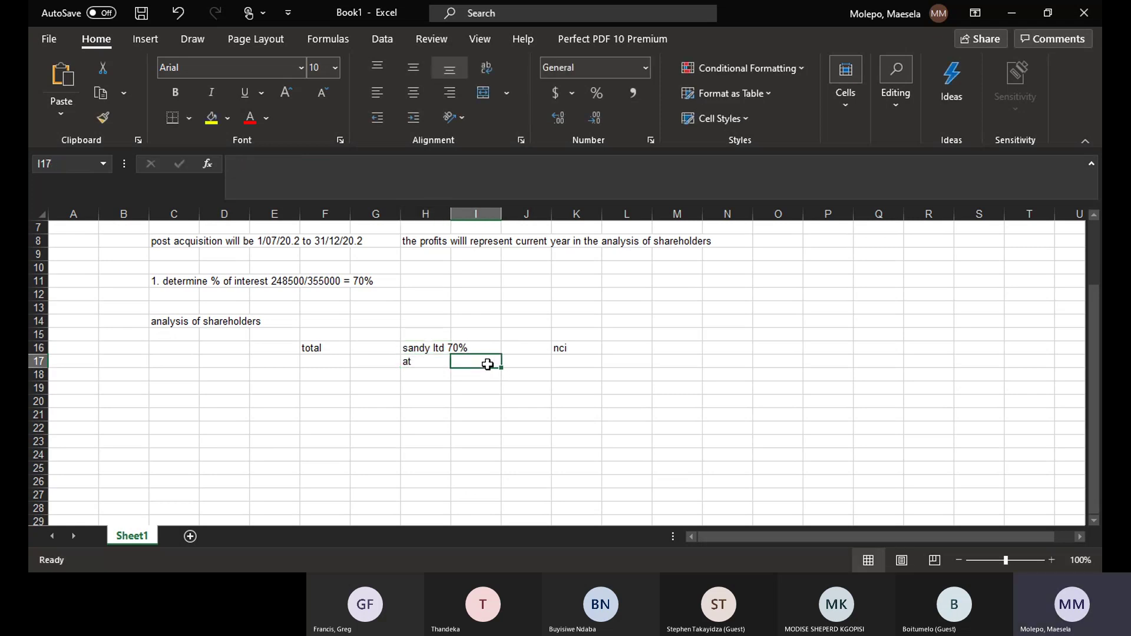
{"action": "type", "text": "since"}
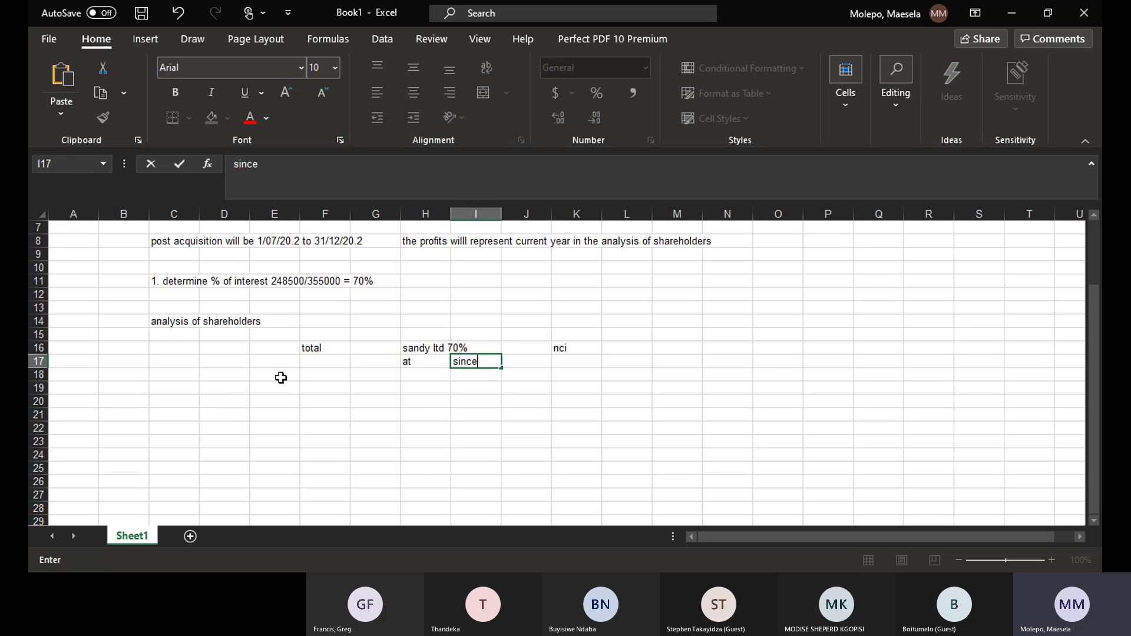
- Enter the section label "at acquisition" in cell D19
{"action": "left_click", "coordinate": [225, 387]}
{"action": "type", "text": "at"}
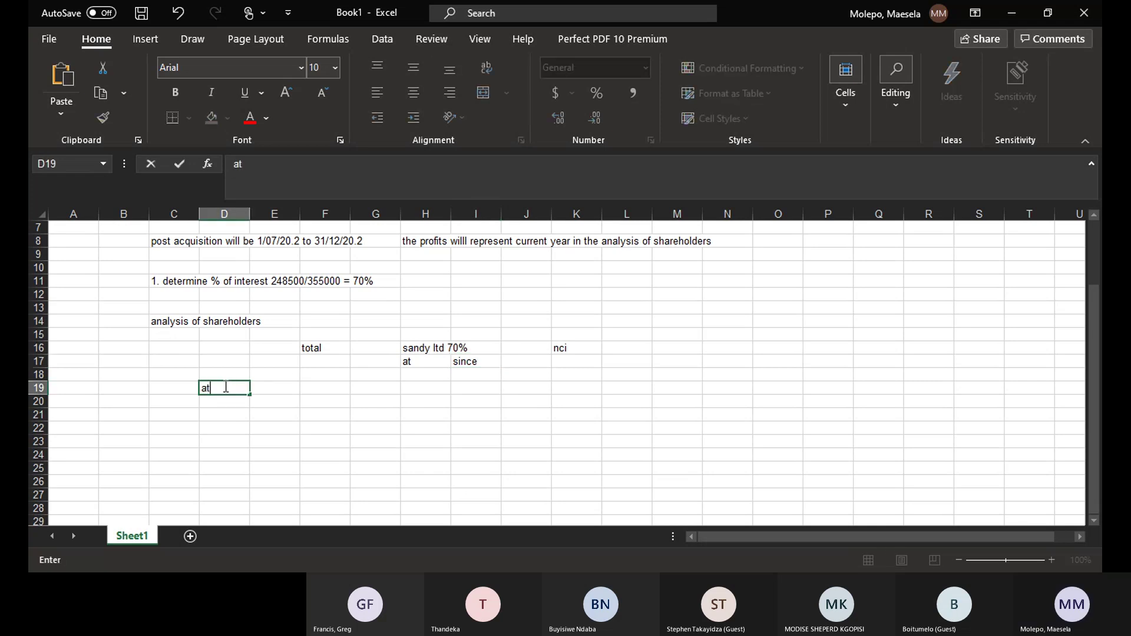
{"action": "type", "text": " acquisition"}
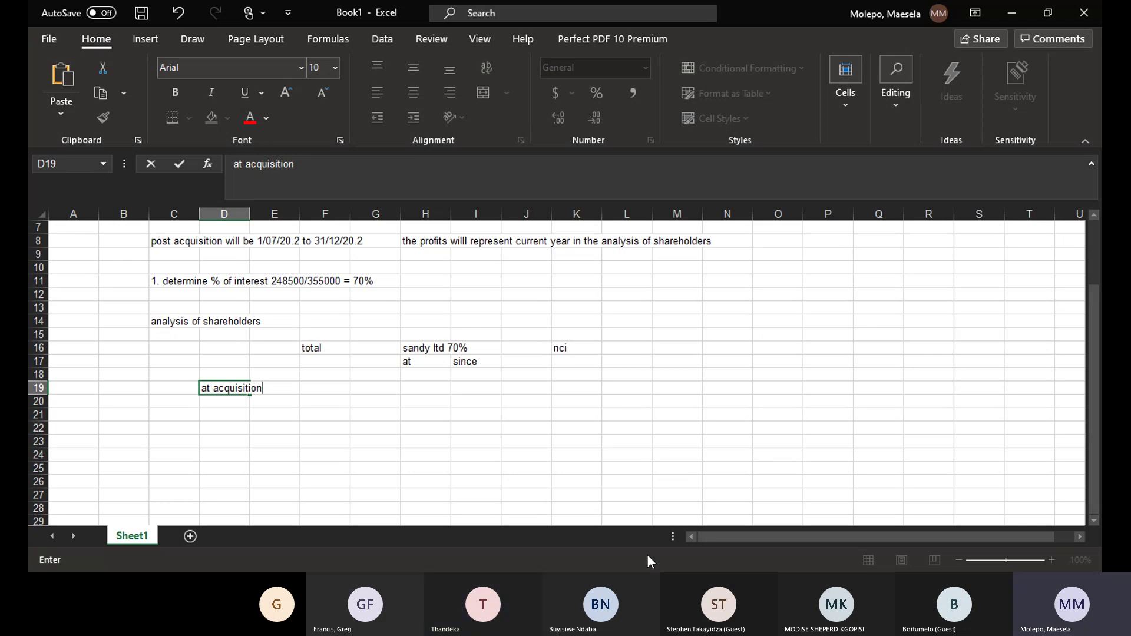
- Enter the row label "share capital" in cell D21, below the at acquisition label
{"action": "left_click", "coordinate": [220, 414]}
{"action": "type", "text": "share"}
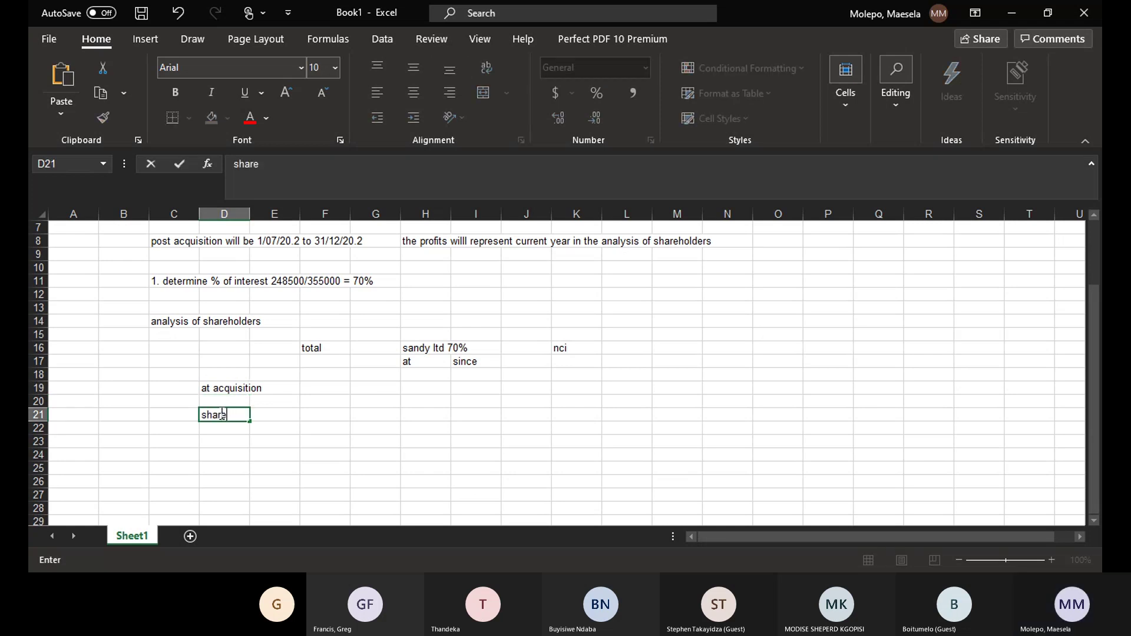
{"action": "type", "text": " caoital"}
{"action": "key", "text": "BackSpace"}
{"action": "key", "text": "BackSpace"}
{"action": "key", "text": "BackSpace"}
{"action": "key", "text": "BackSpace"}
{"action": "key", "text": "BackSpace"}
{"action": "type", "text": "pital"}
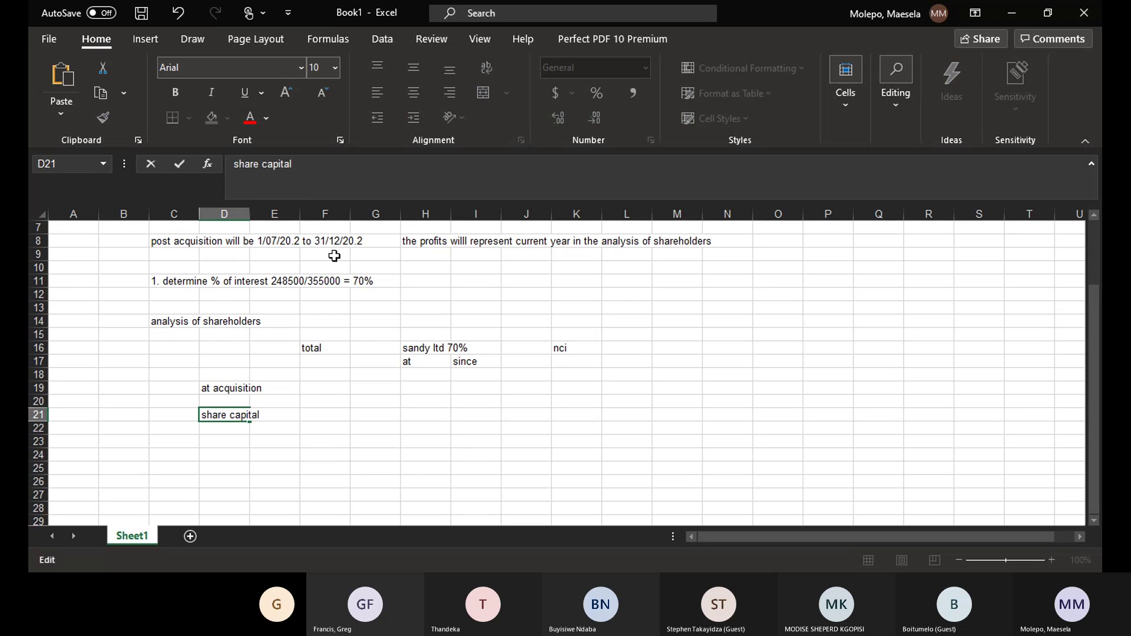
- Fill the share capital row with 355000 in F21 for total, 248500 in H21 for at, and 106500 in K21 for nci
{"action": "left_click", "coordinate": [313, 416]}
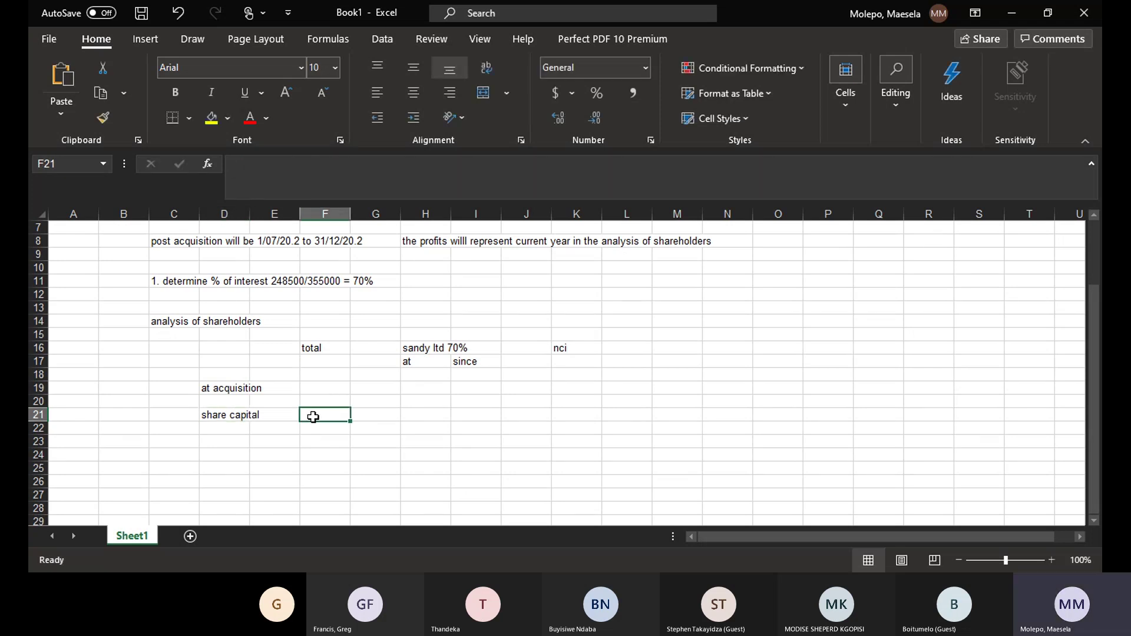
{"action": "type", "text": "3"}
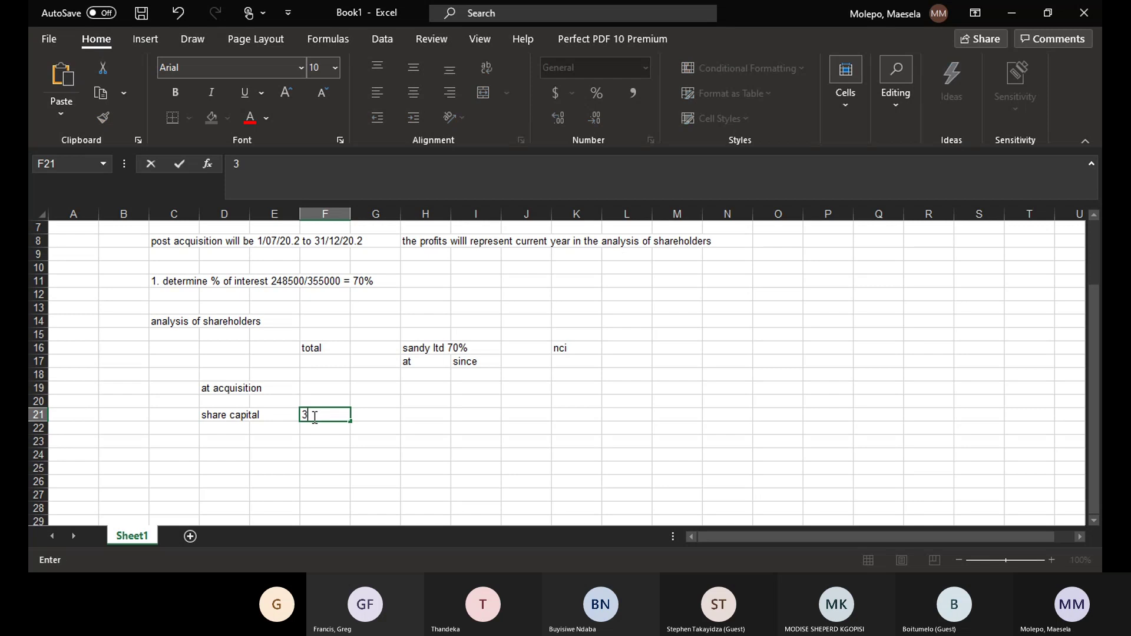
{"action": "type", "text": "55000"}
{"action": "left_click", "coordinate": [419, 413]}
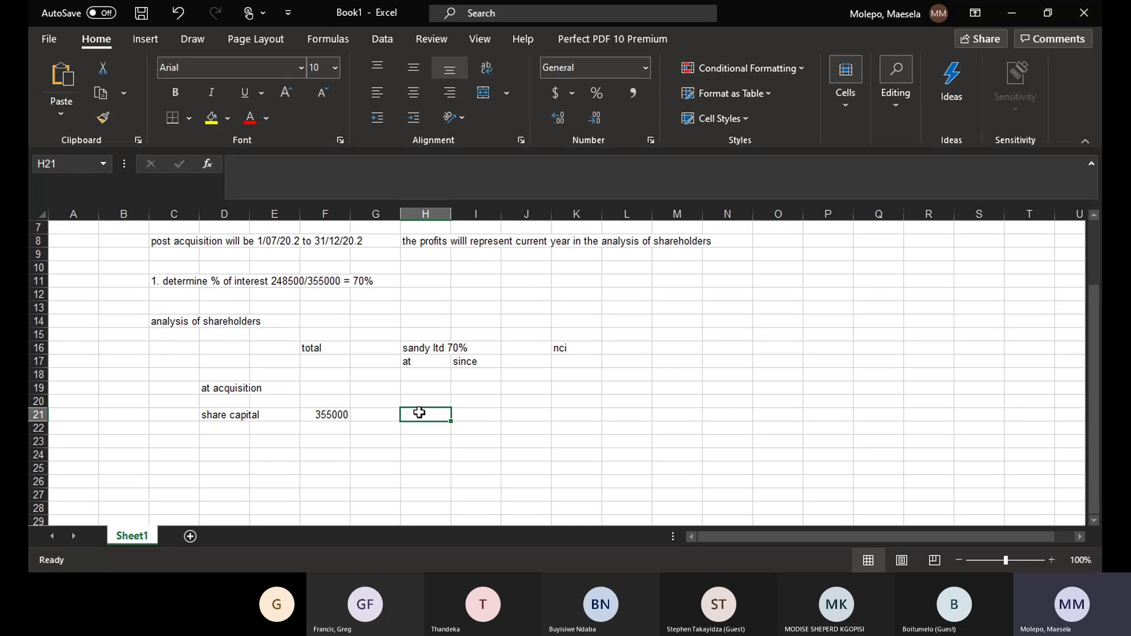
{"action": "type", "text": "2"}
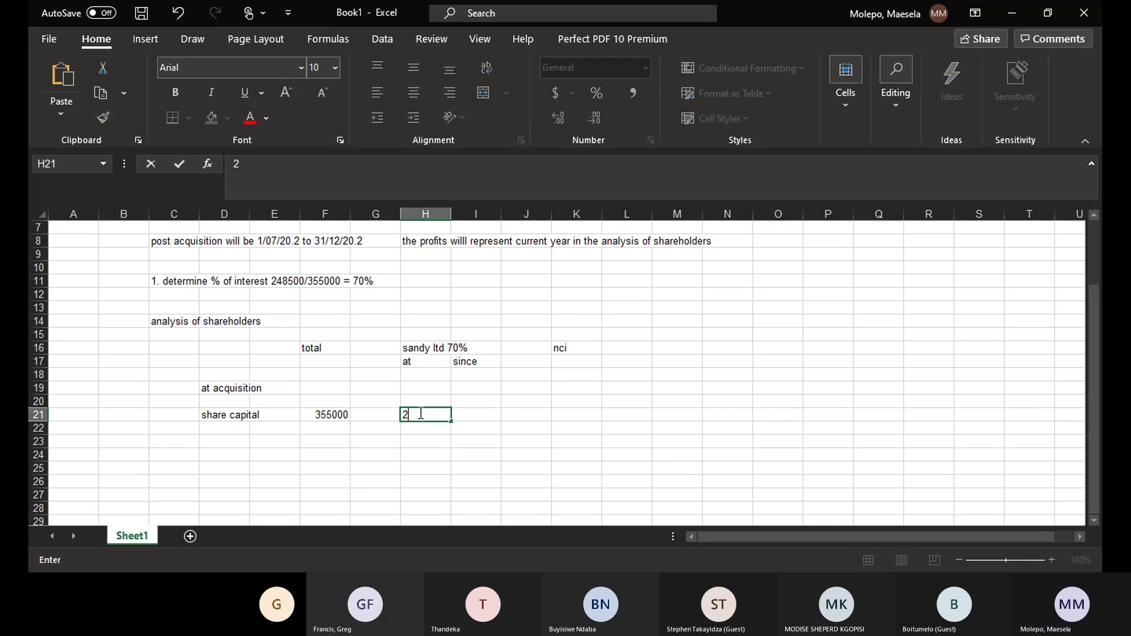
{"action": "type", "text": "48500"}
{"action": "left_click", "coordinate": [565, 415]}
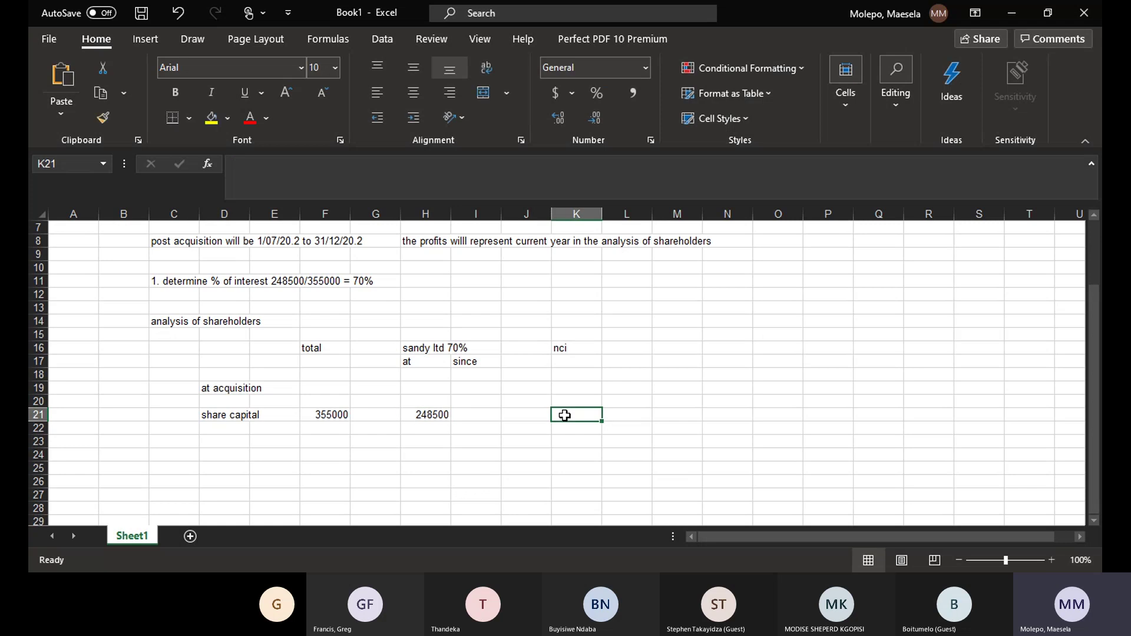
{"action": "type", "text": "106"}
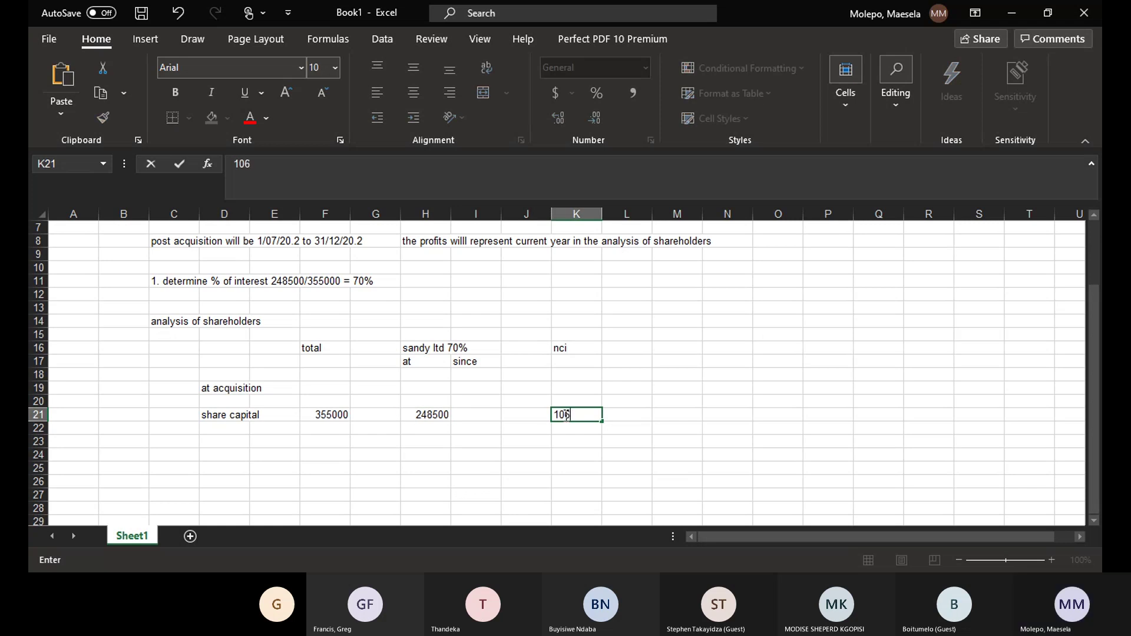
{"action": "type", "text": "500"}
- Enter the row label "retained earnings" in cell D22 with the date "1.01.20.2" below it in D23
{"action": "left_click", "coordinate": [219, 430]}
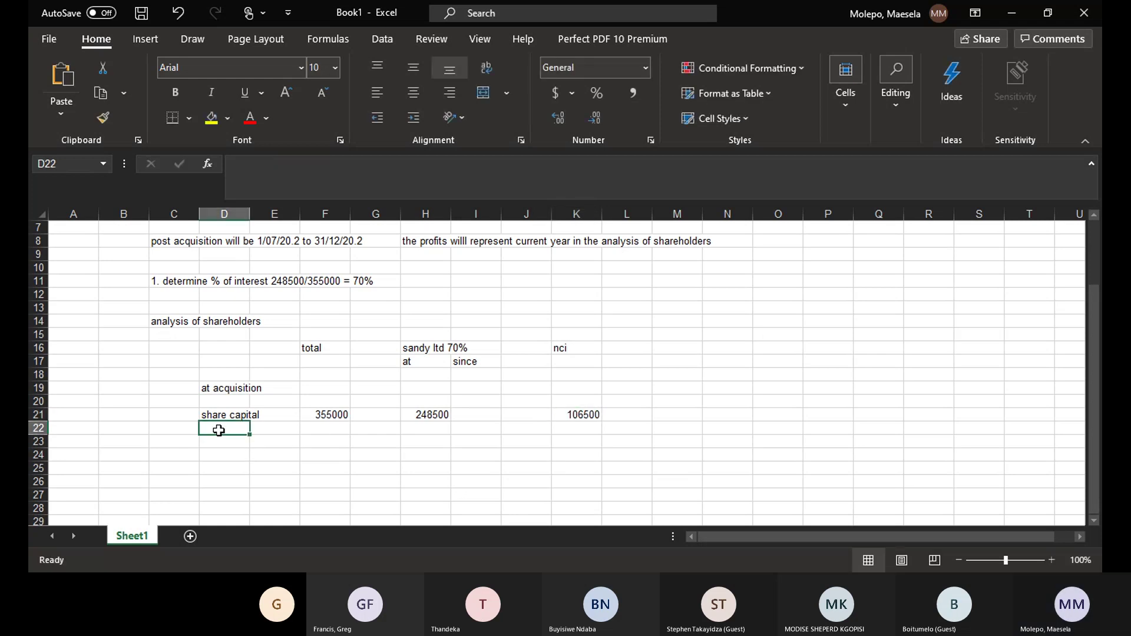
{"action": "type", "text": "r"}
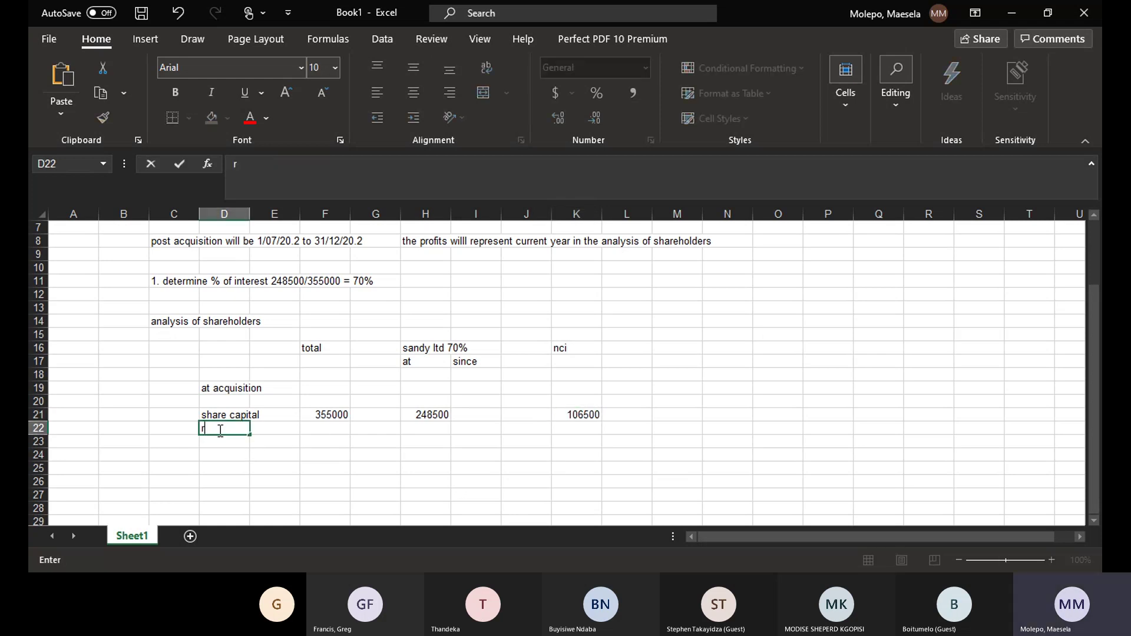
{"action": "type", "text": "etained ear"}
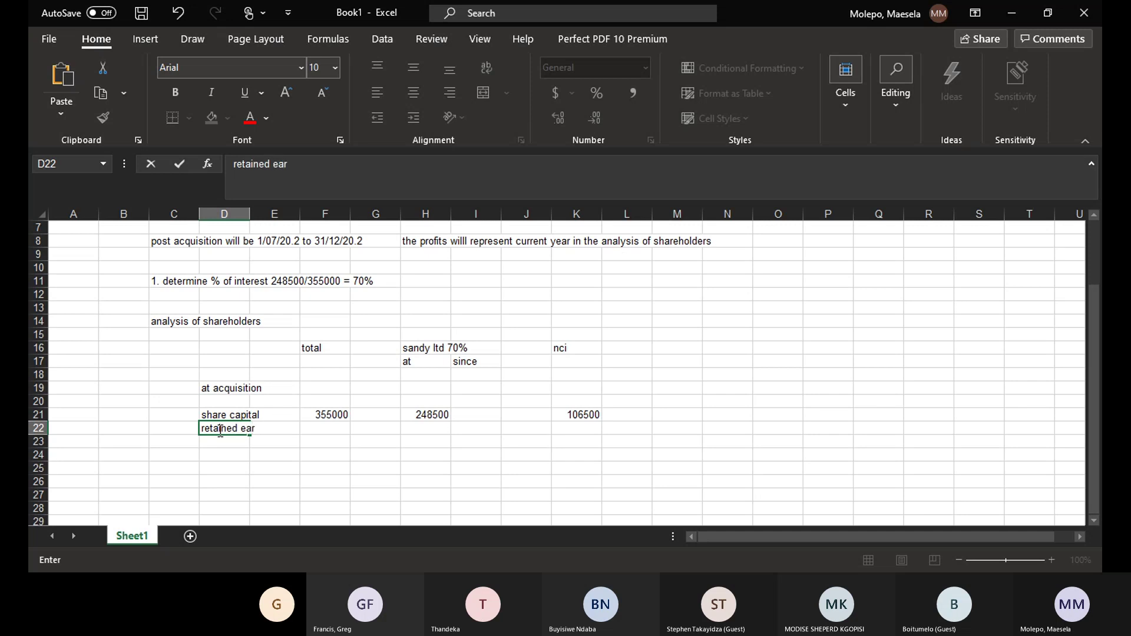
{"action": "type", "text": "nings"}
{"action": "left_click", "coordinate": [218, 443]}
{"action": "type", "text": "1"}
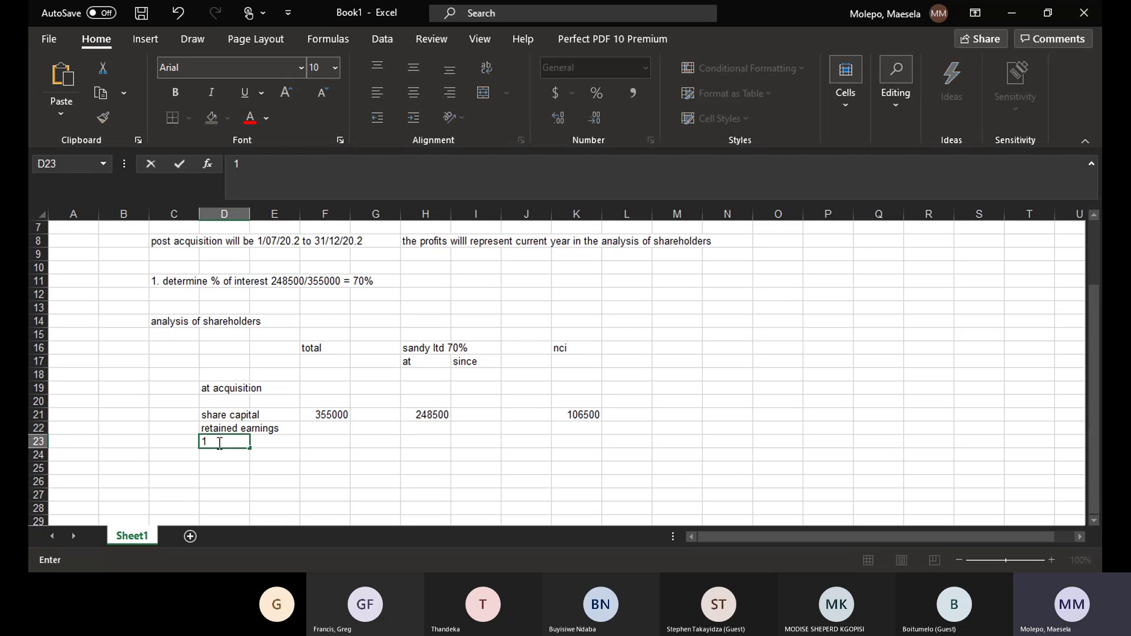
{"action": "type", "text": ".01"}
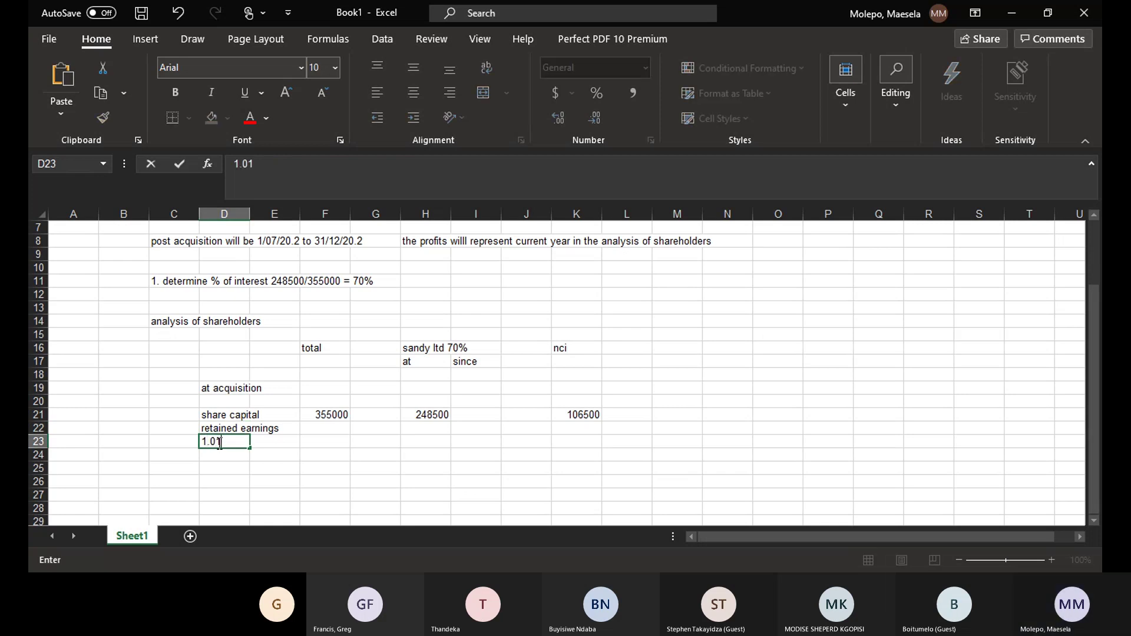
{"action": "type", "text": ".20.2"}
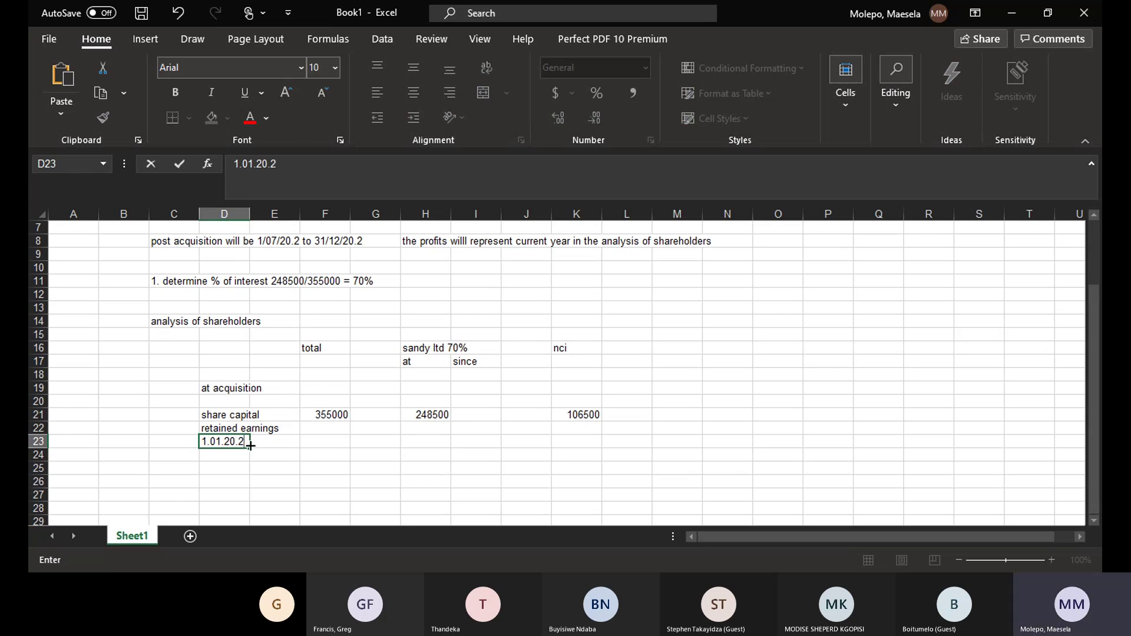
- Fill the retained earnings row with 120000 in F22, 84000 in H22 and 36000 in K22
{"action": "left_click", "coordinate": [329, 426]}
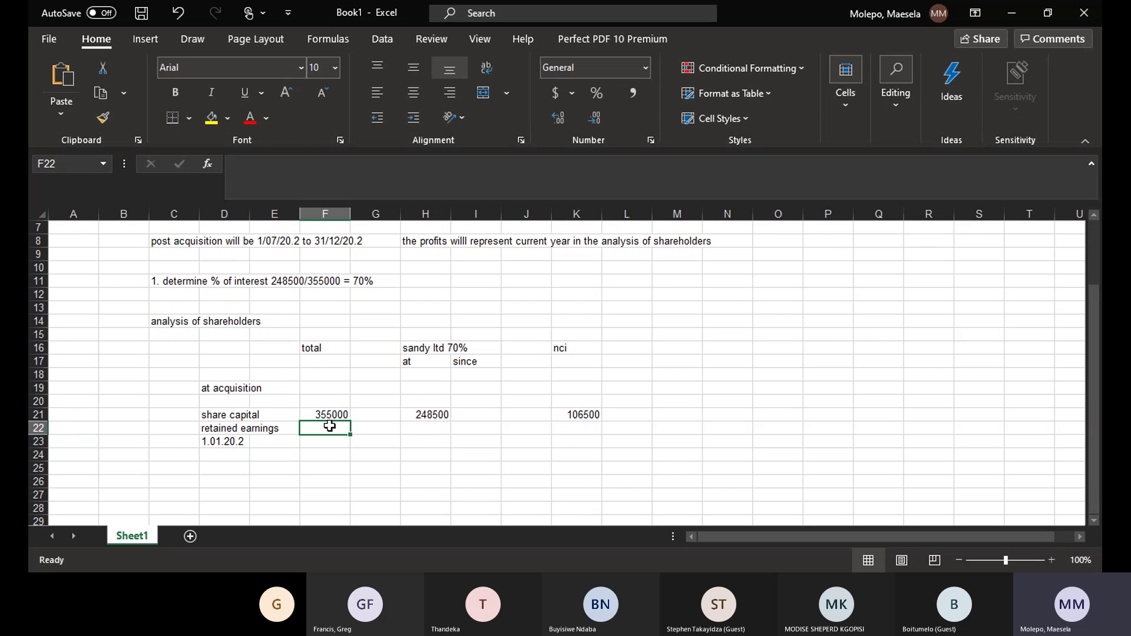
{"action": "type", "text": "120000"}
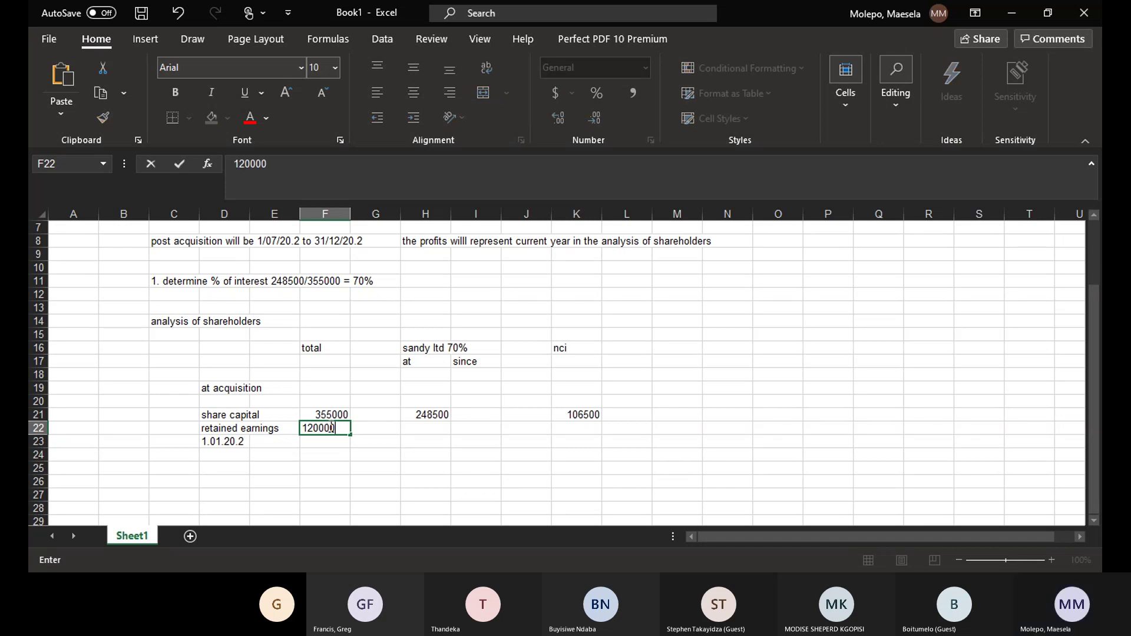
{"action": "left_click", "coordinate": [436, 427]}
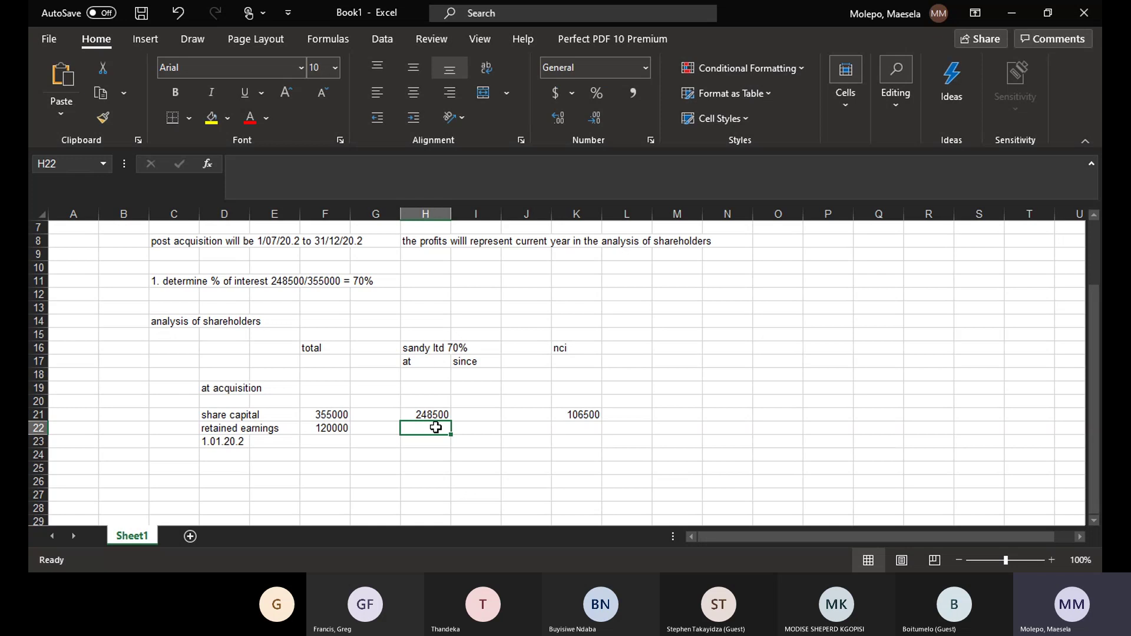
{"action": "type", "text": "84000"}
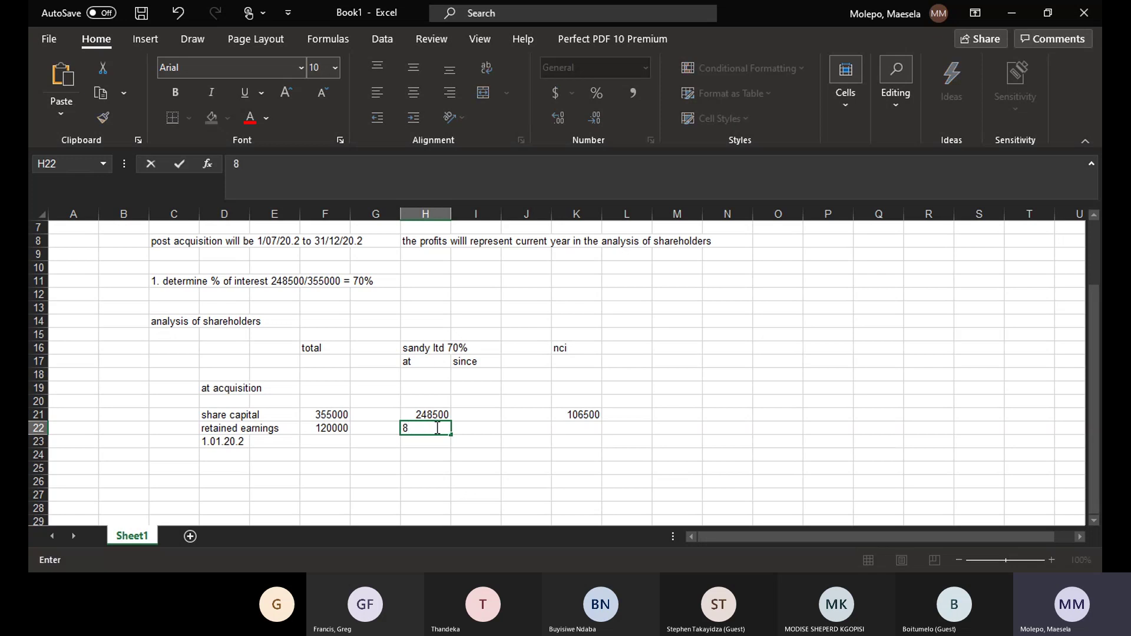
{"action": "left_click", "coordinate": [583, 434]}
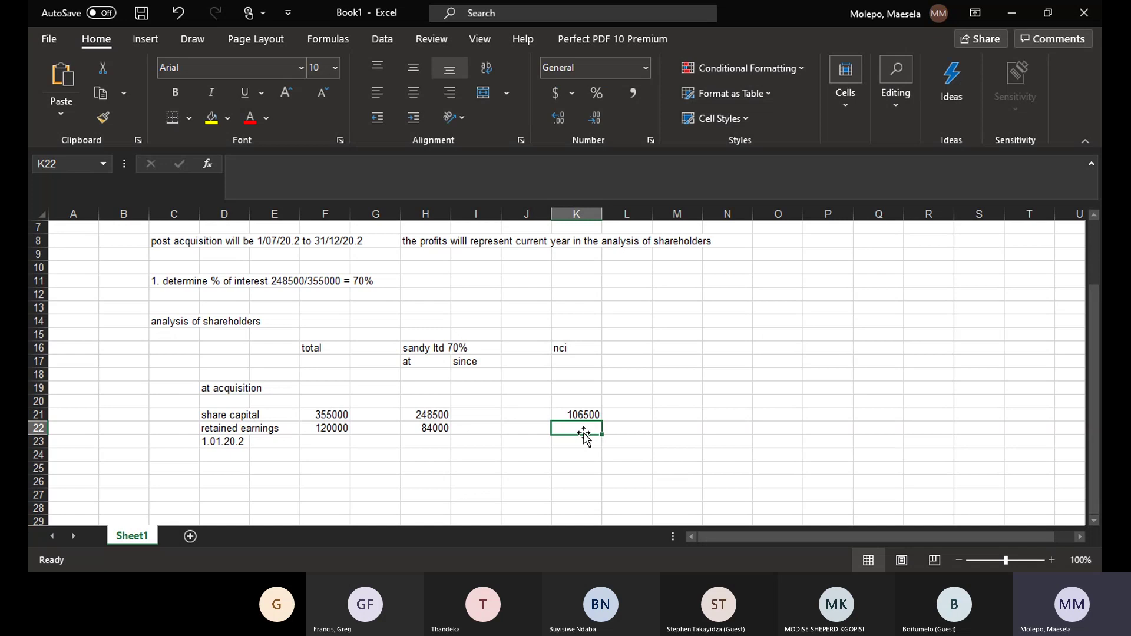
{"action": "type", "text": "3"}
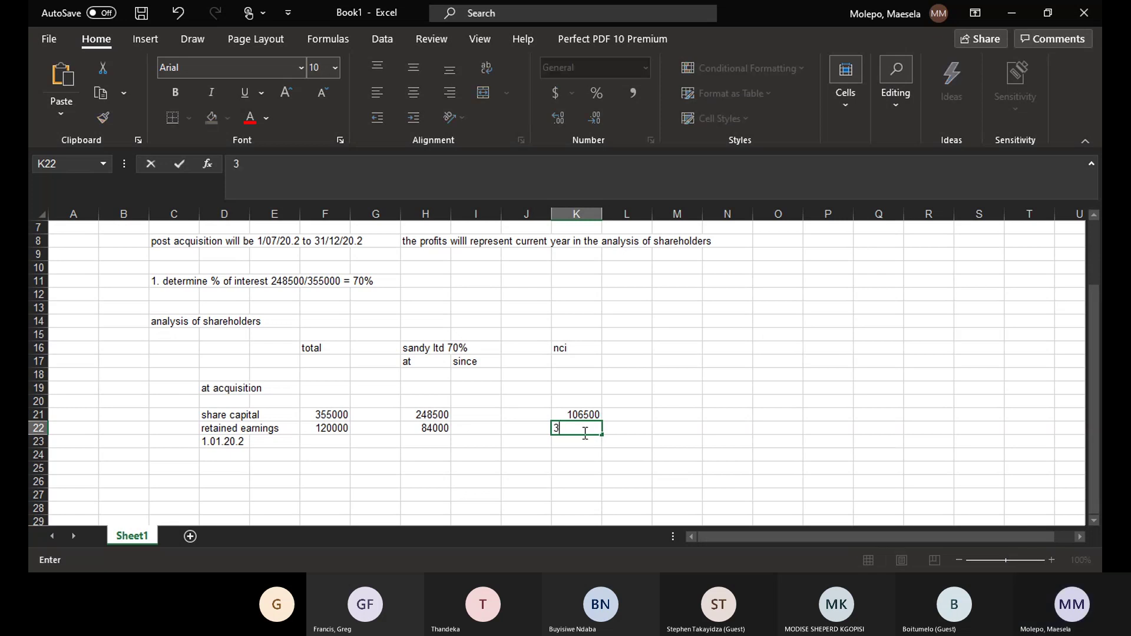
{"action": "type", "text": "6000"}
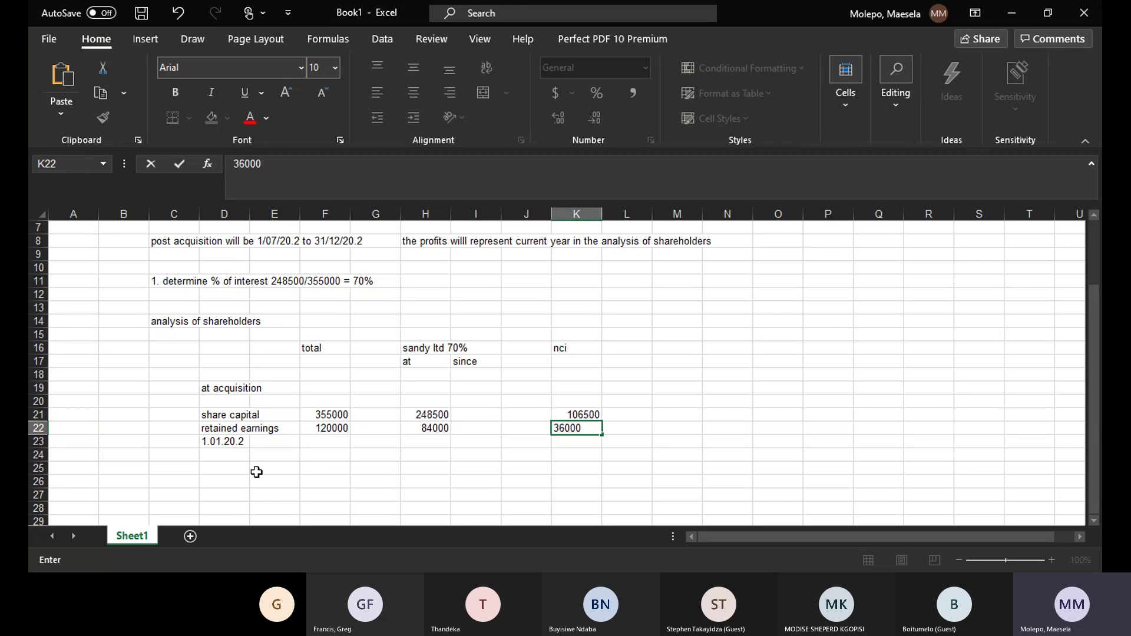
- Enter the row label "retained earning" in cell D25, below the opening retained earnings entry
{"action": "left_click", "coordinate": [225, 467]}
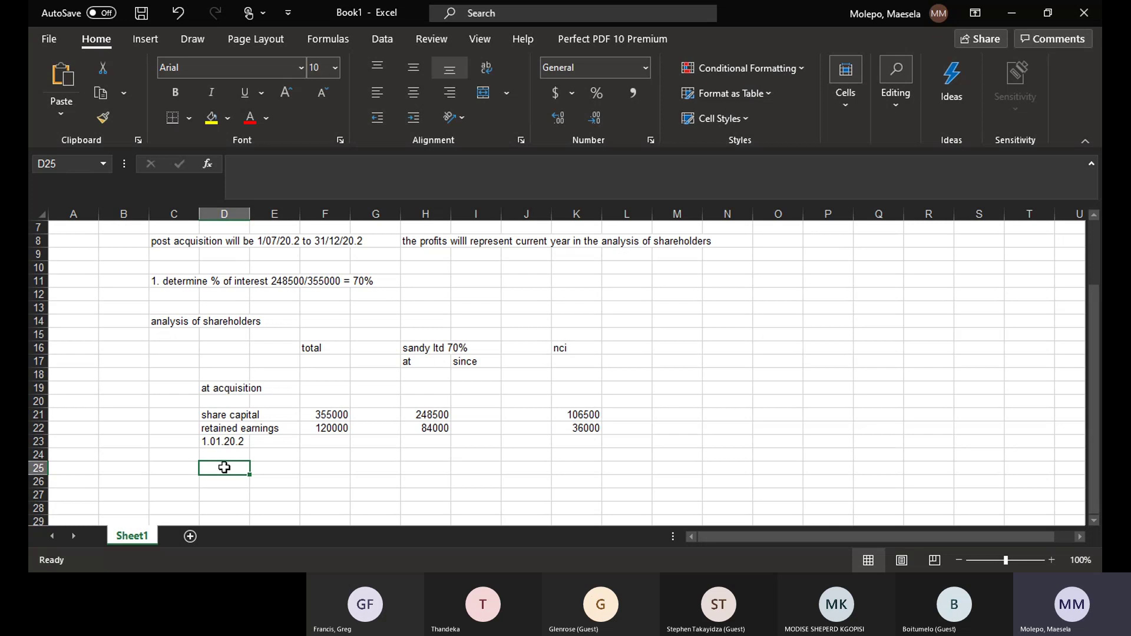
{"action": "type", "text": "retaine"}
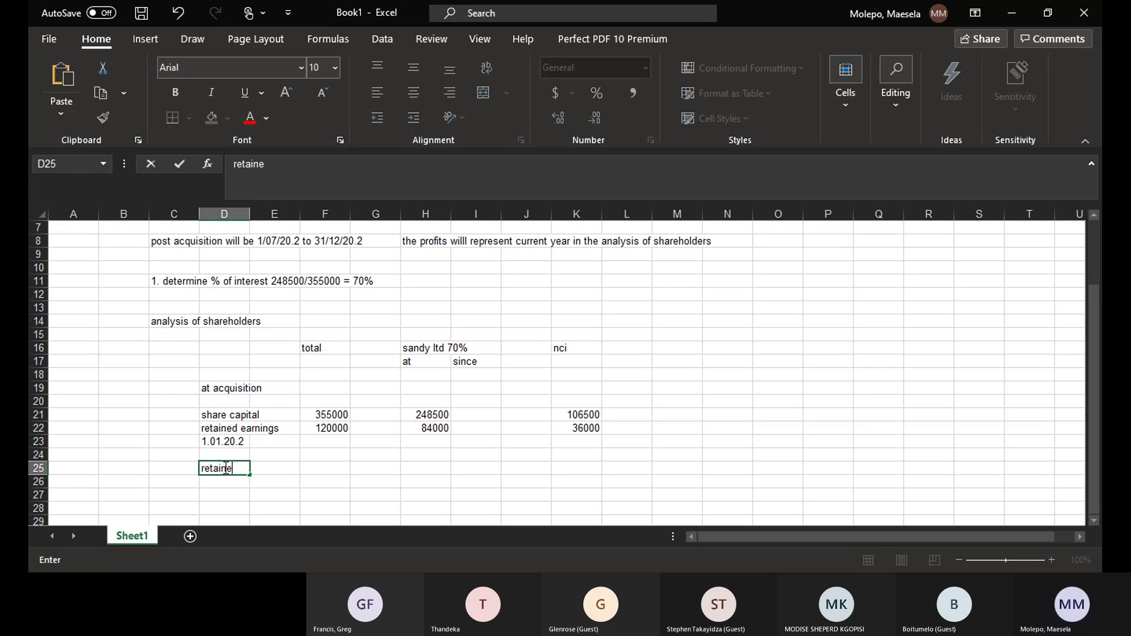
{"action": "type", "text": "d earning"}
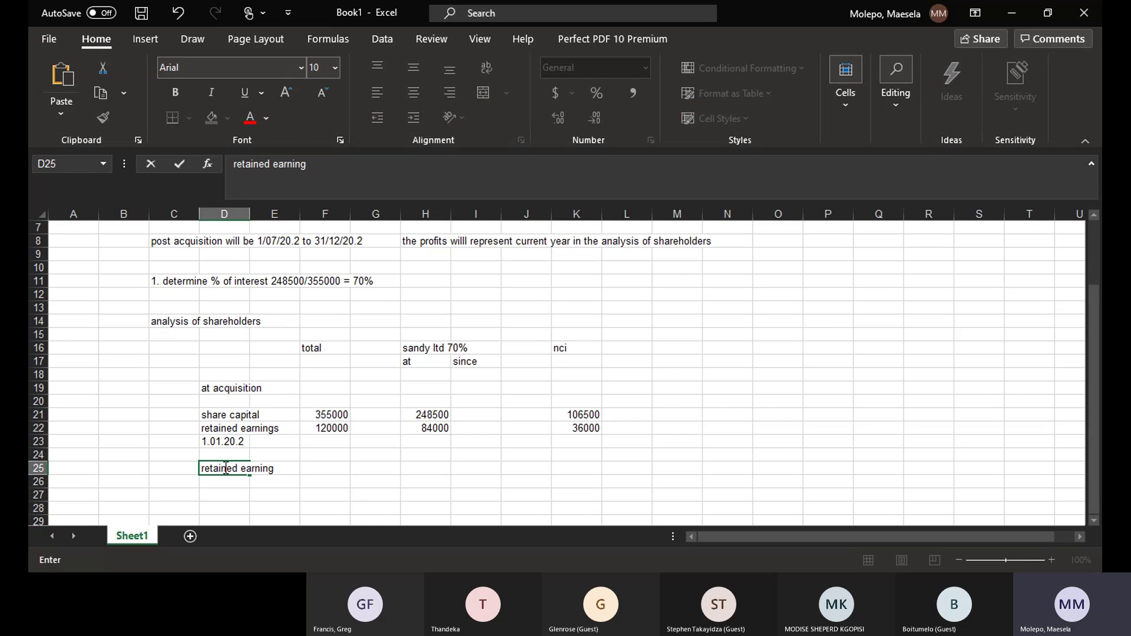
- Enter the period "1.01.20.2-30.6.20.2" in cell D26, under the second retained earning label
{"action": "left_click", "coordinate": [210, 483]}
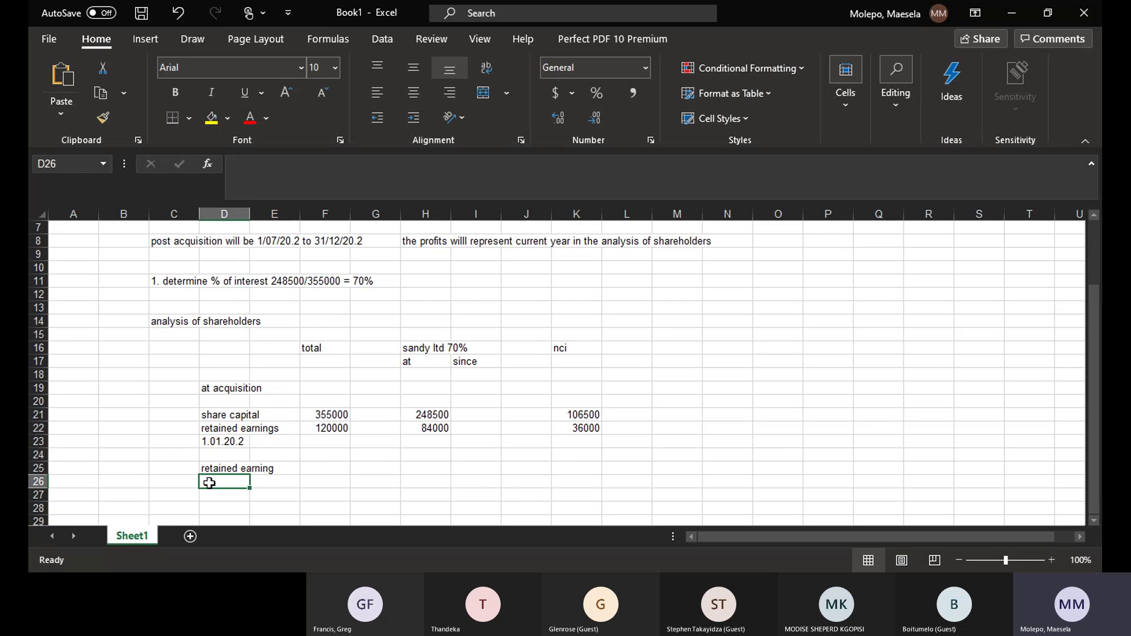
{"action": "type", "text": "1."}
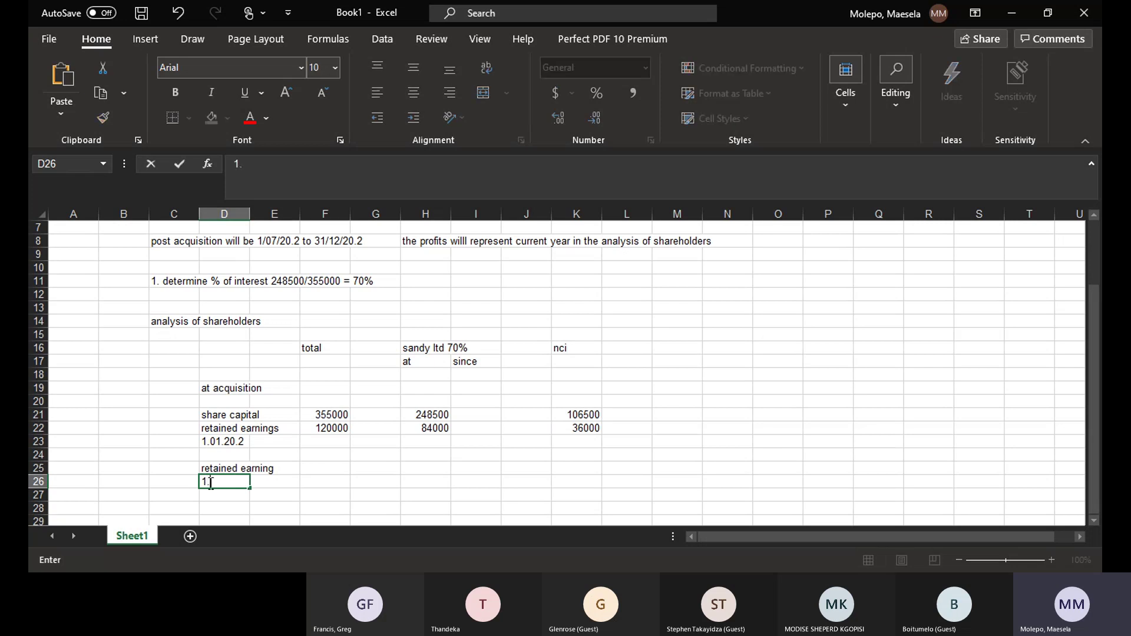
{"action": "type", "text": "01"}
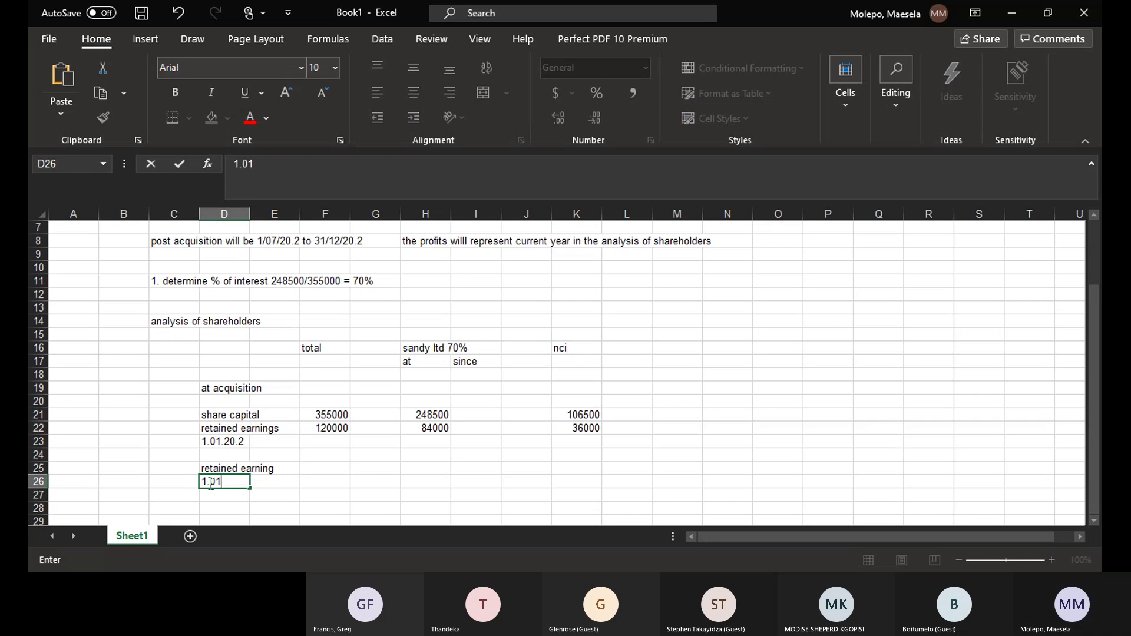
{"action": "type", "text": ".20."}
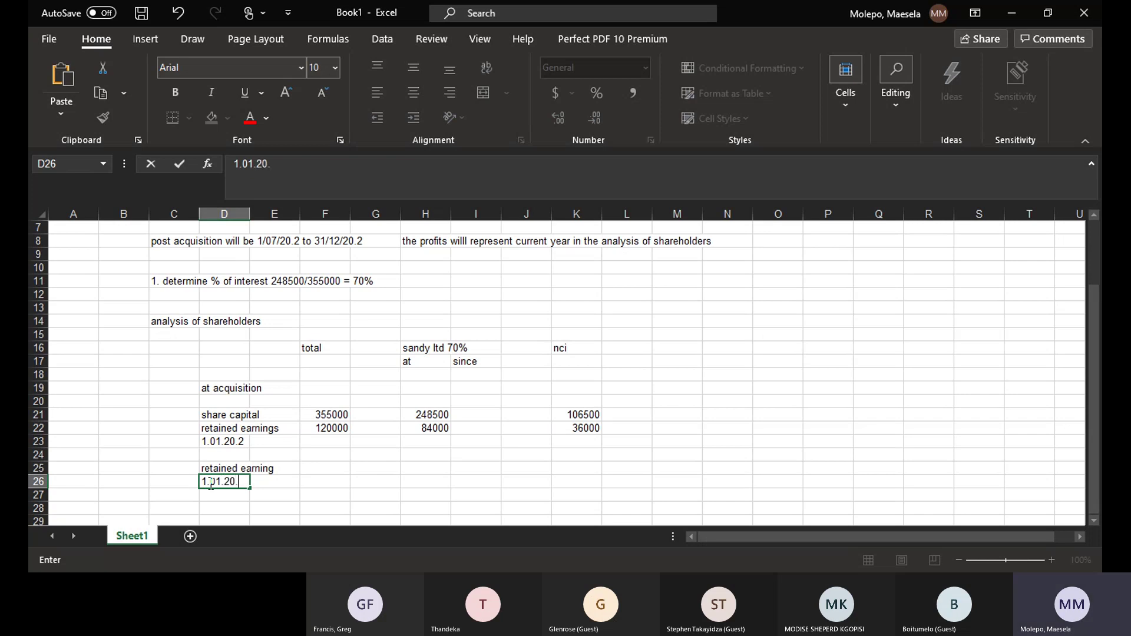
{"action": "type", "text": "2-m30.6"}
{"action": "key", "text": "BackSpace"}
{"action": "key", "text": "BackSpace"}
{"action": "key", "text": "BackSpace"}
{"action": "key", "text": "BackSpace"}
{"action": "key", "text": "BackSpace"}
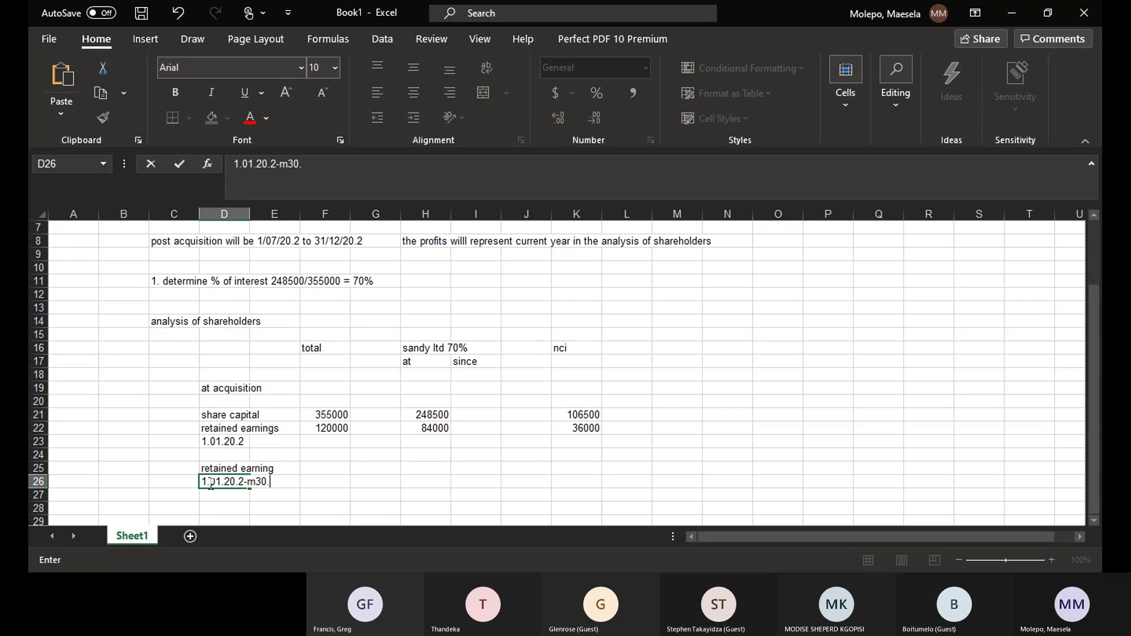
{"action": "type", "text": "30.6.20.2"}
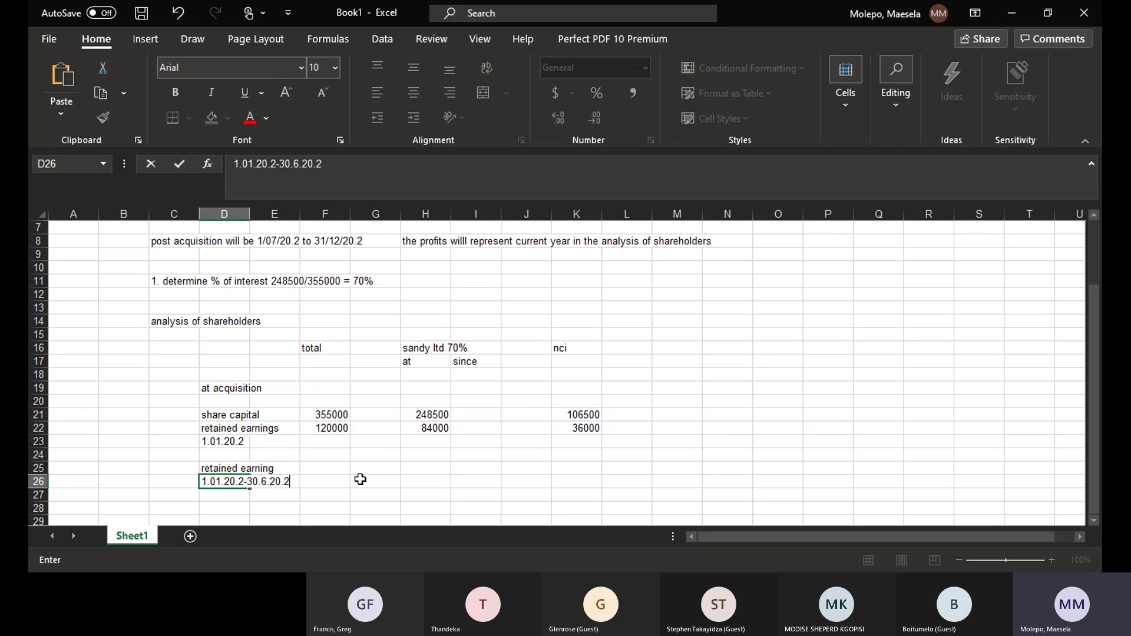
- Fill the second retained earning row with 40000 in F25, 28000 in H25 and 12000 in K25
{"action": "left_click", "coordinate": [330, 467]}
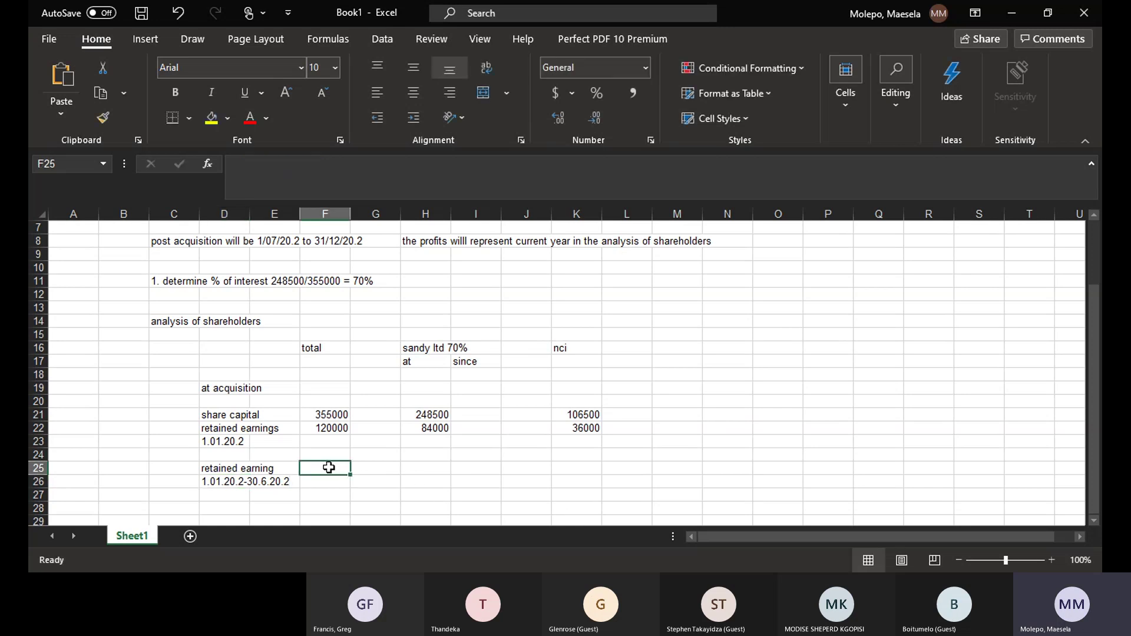
{"action": "type", "text": "40"}
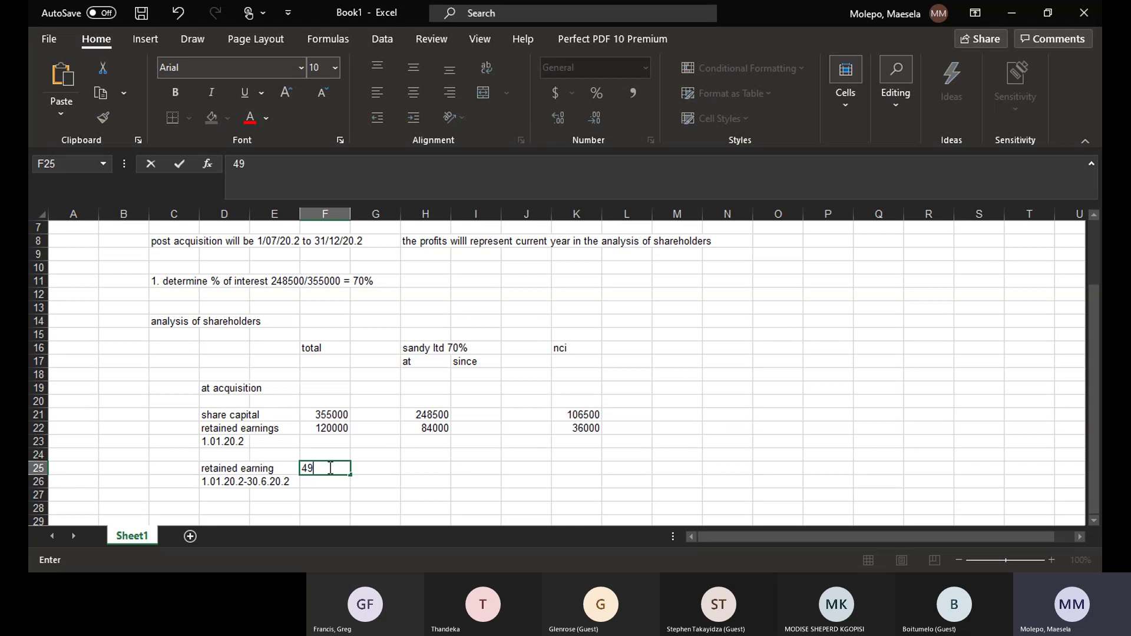
{"action": "type", "text": "000"}
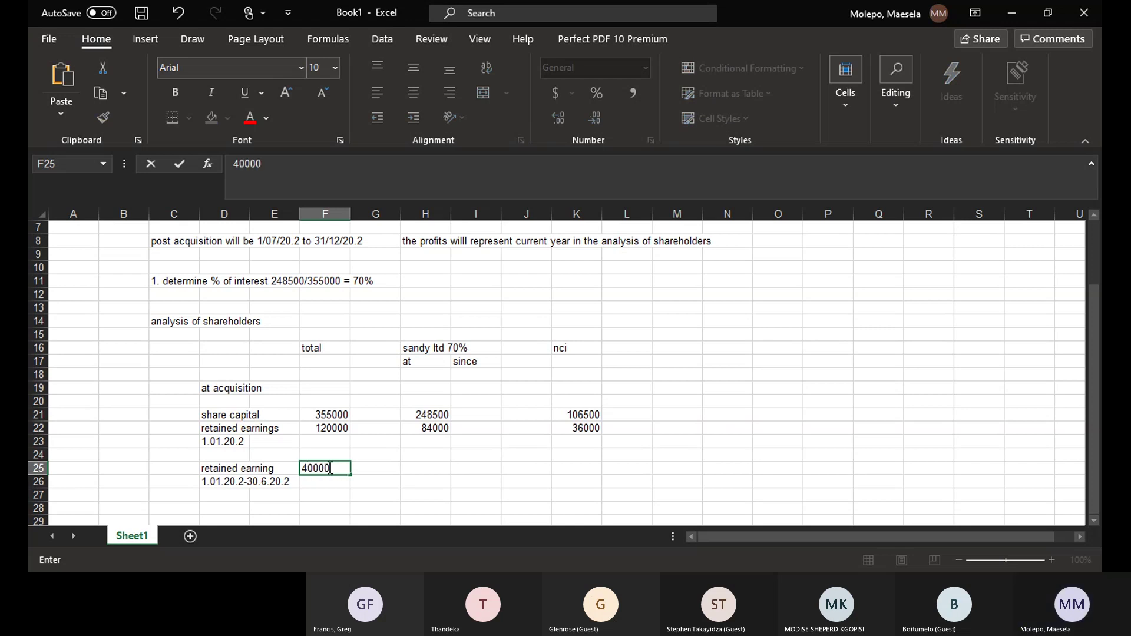
{"action": "left_click", "coordinate": [352, 490]}
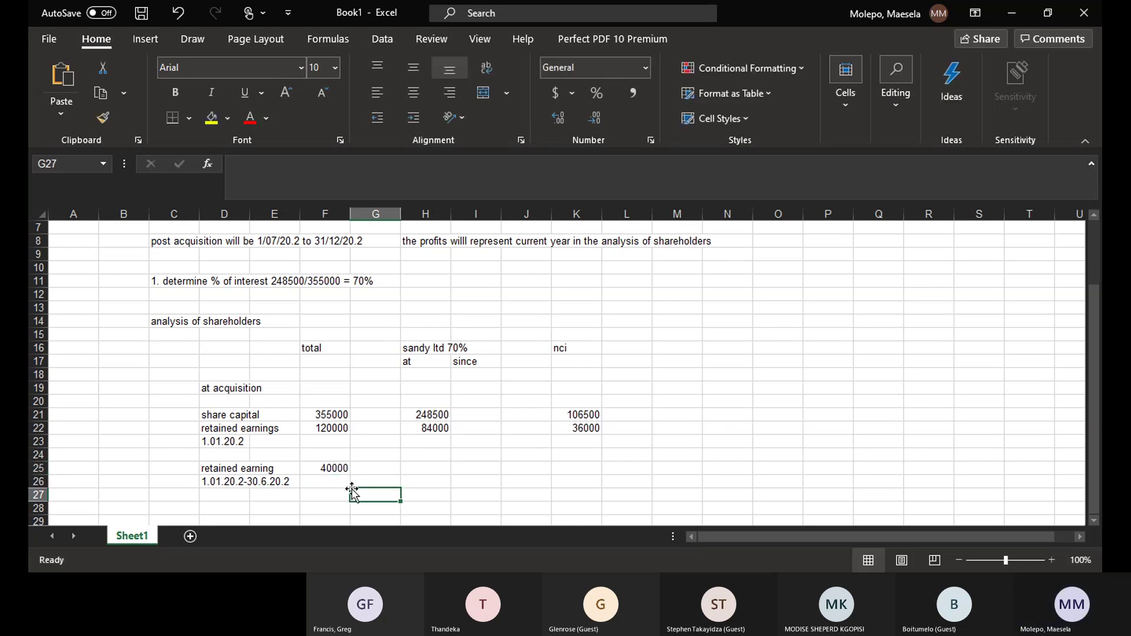
{"action": "left_click", "coordinate": [420, 466]}
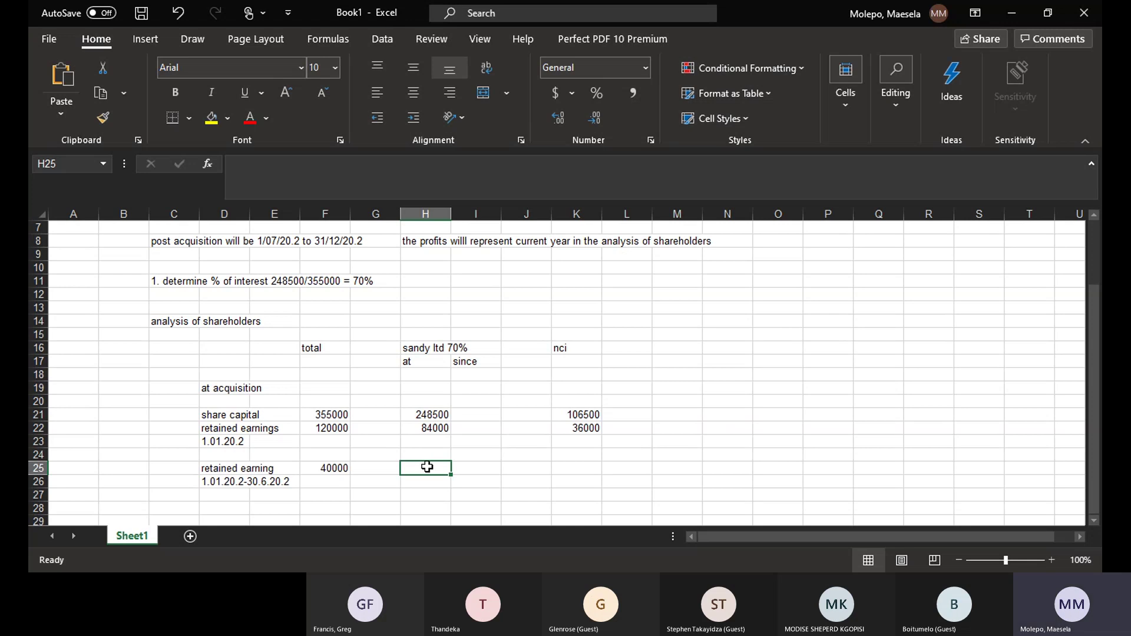
{"action": "type", "text": "2800"}
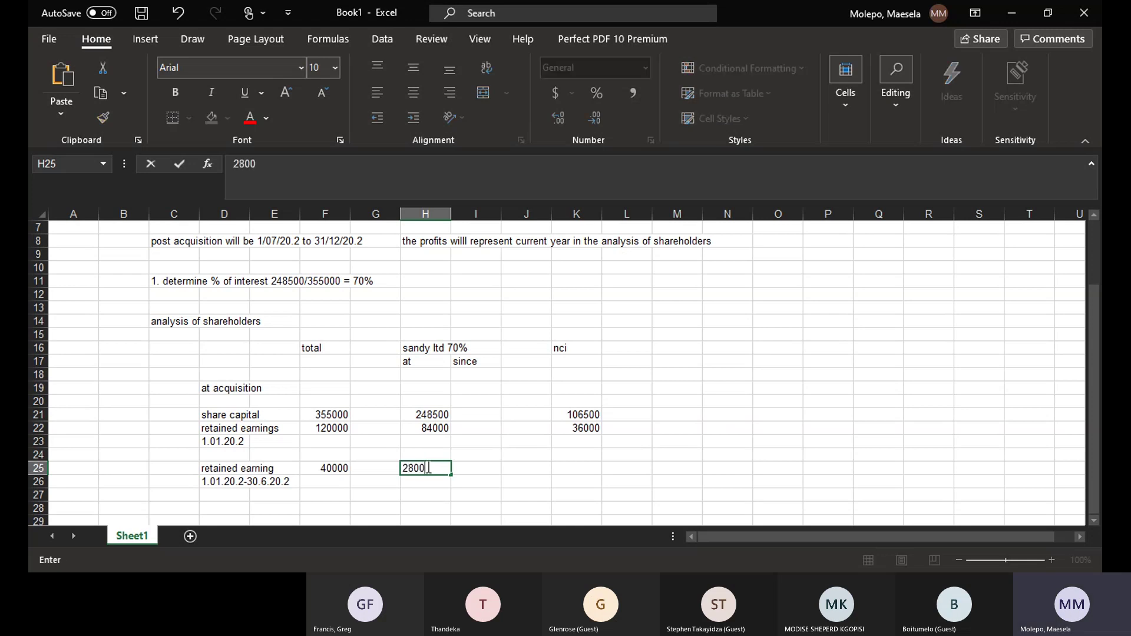
{"action": "type", "text": "0"}
{"action": "left_click", "coordinate": [587, 471]}
{"action": "type", "text": "12000"}
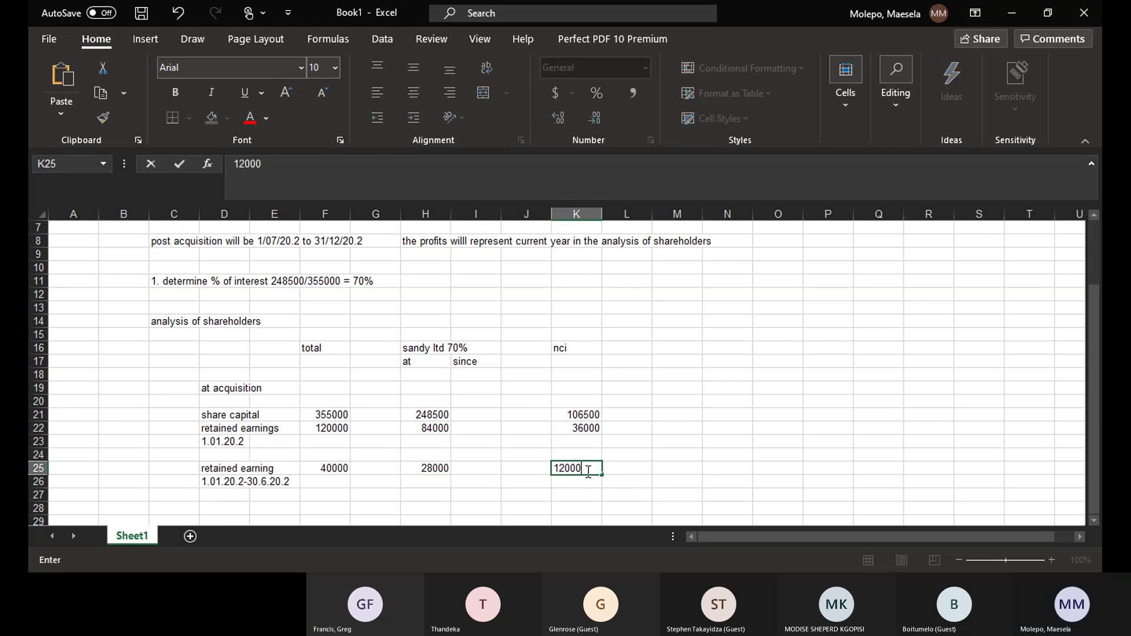
{"action": "left_click", "coordinate": [645, 490]}
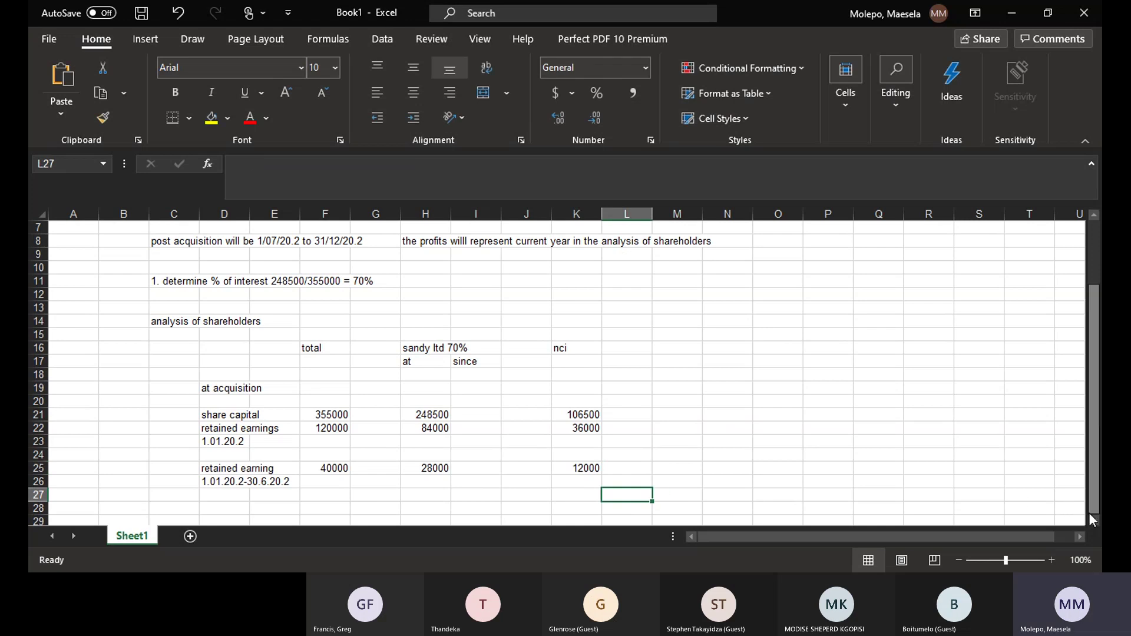
- Highlight the second retained earning row, cells D25 to M25, with a yellow fill
{"action": "scroll", "coordinate": [1090, 517], "scroll_direction": "down", "scroll_amount": 1}
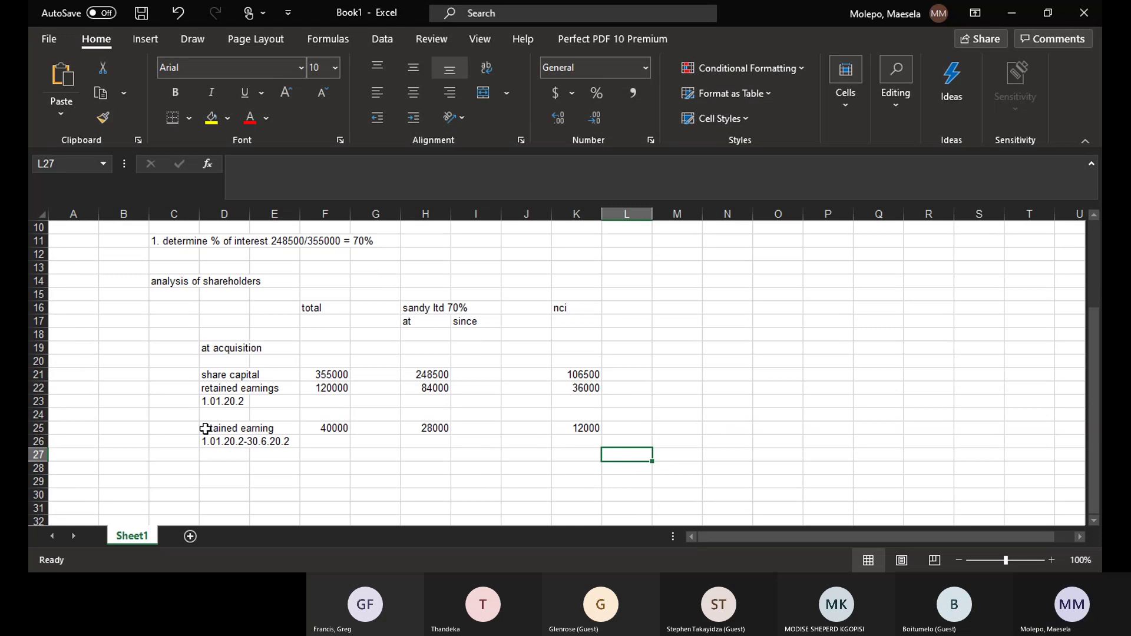
{"action": "left_click_drag", "start_coordinate": [205, 428], "coordinate": [665, 426]}
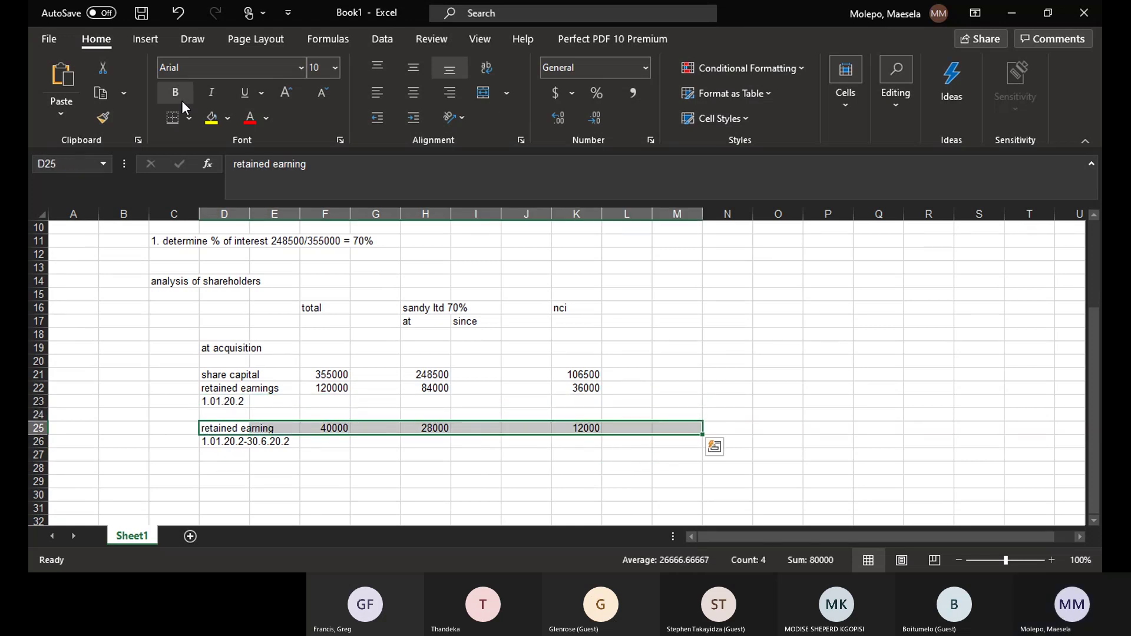
{"action": "left_click", "coordinate": [211, 118]}
{"action": "left_click", "coordinate": [684, 275]}
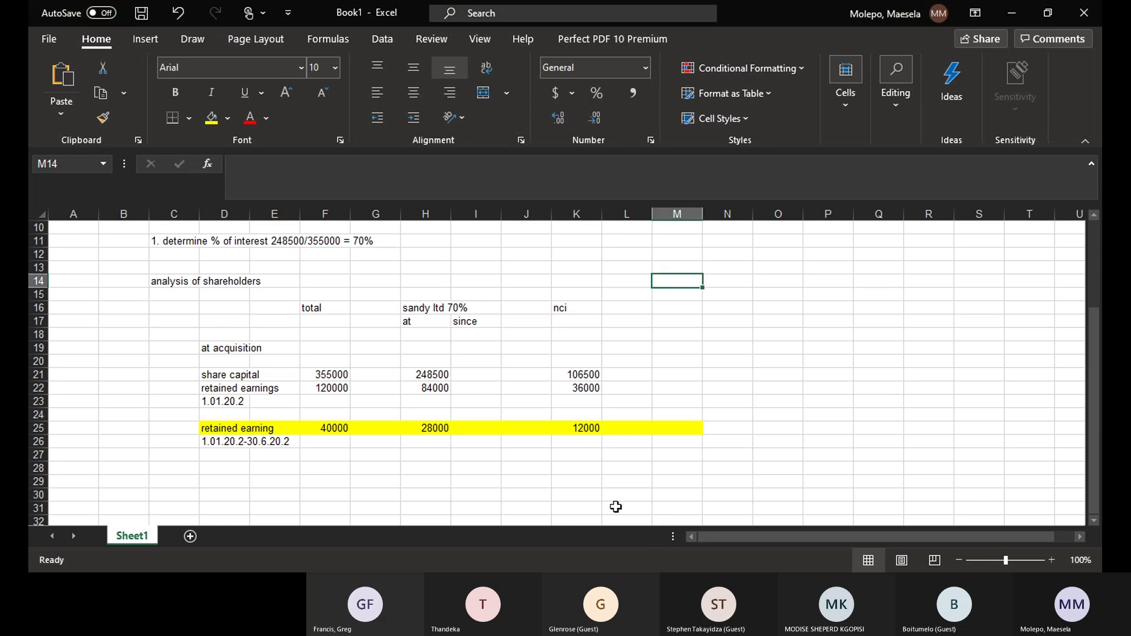
- Apply a top and thick bottom border to cell H29 in the "at" column
{"action": "left_click", "coordinate": [558, 510]}
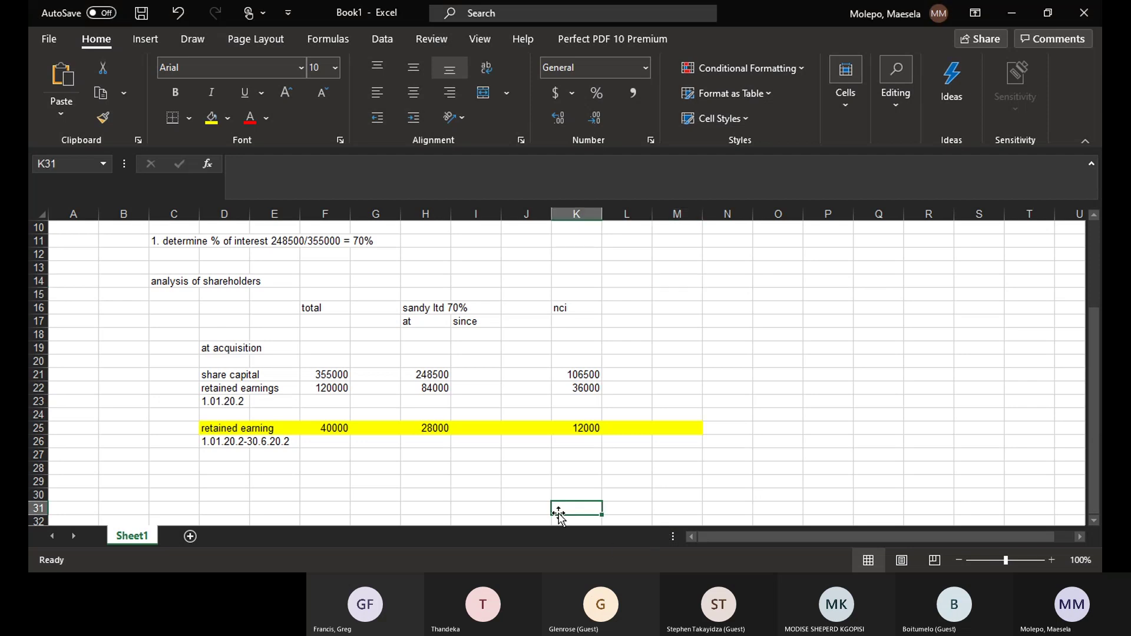
{"action": "left_click", "coordinate": [318, 479]}
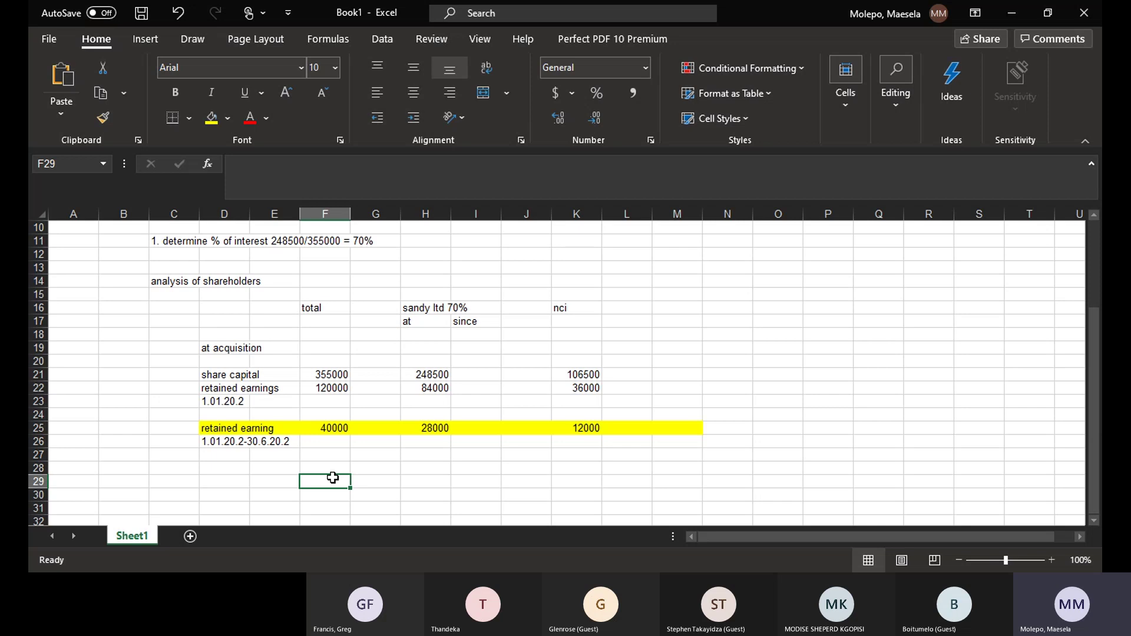
{"action": "left_click", "coordinate": [427, 480]}
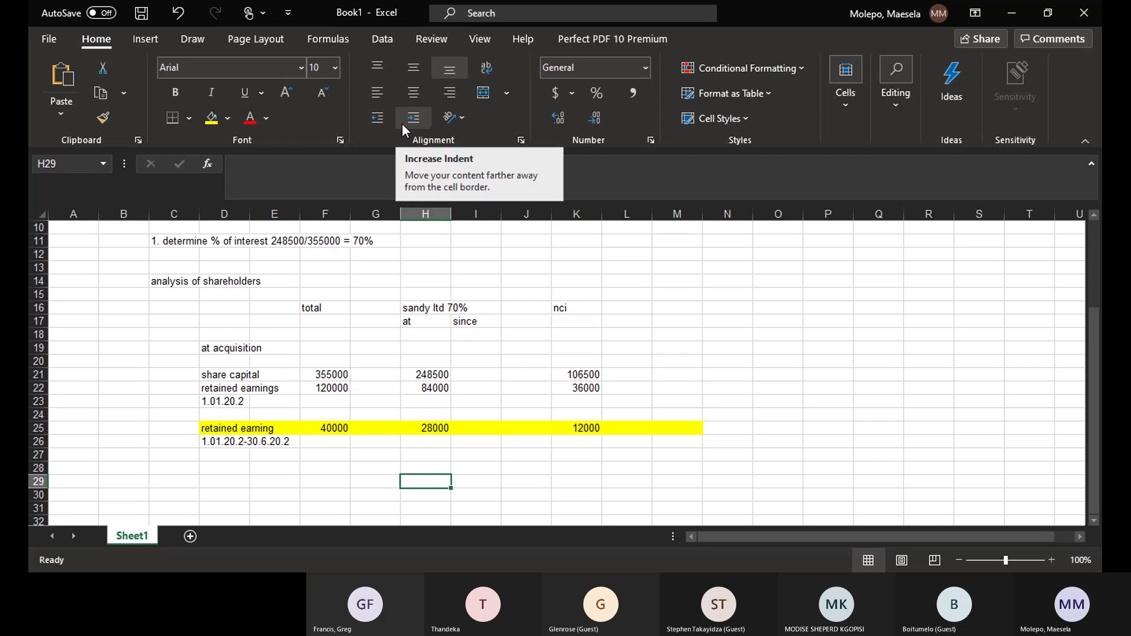
{"action": "left_click", "coordinate": [188, 121]}
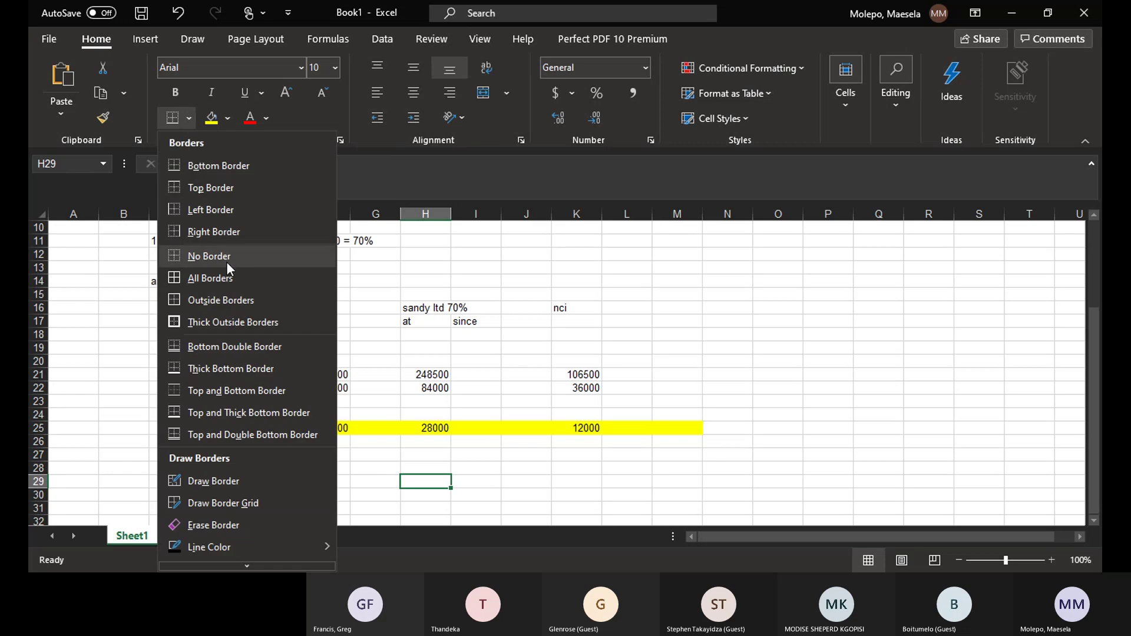
{"action": "left_click", "coordinate": [208, 405]}
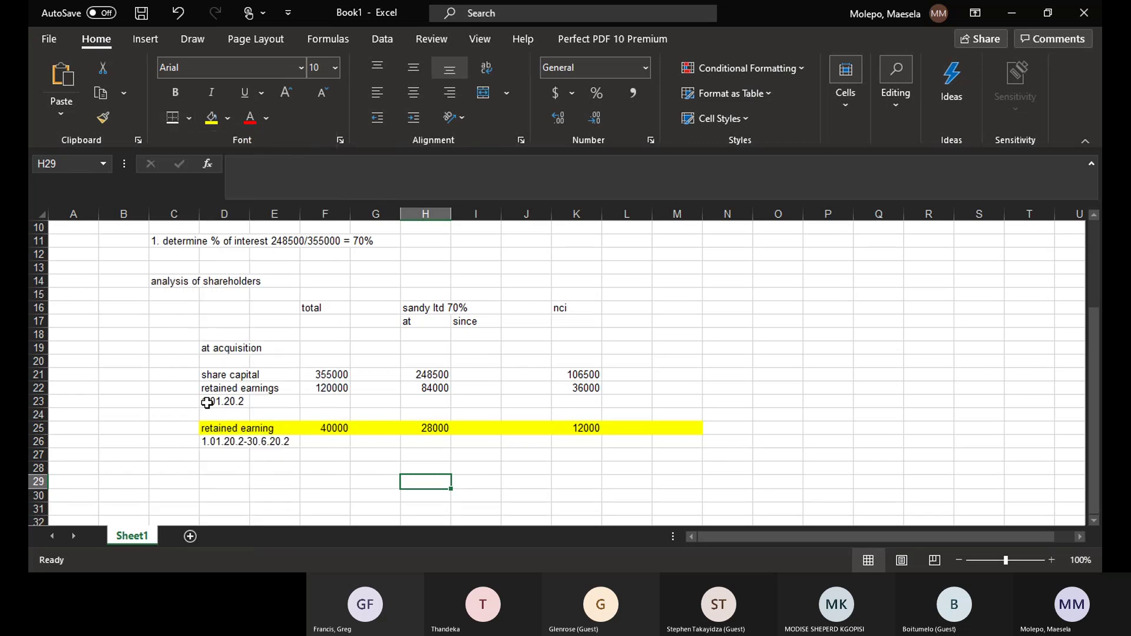
{"action": "left_click", "coordinate": [512, 499]}
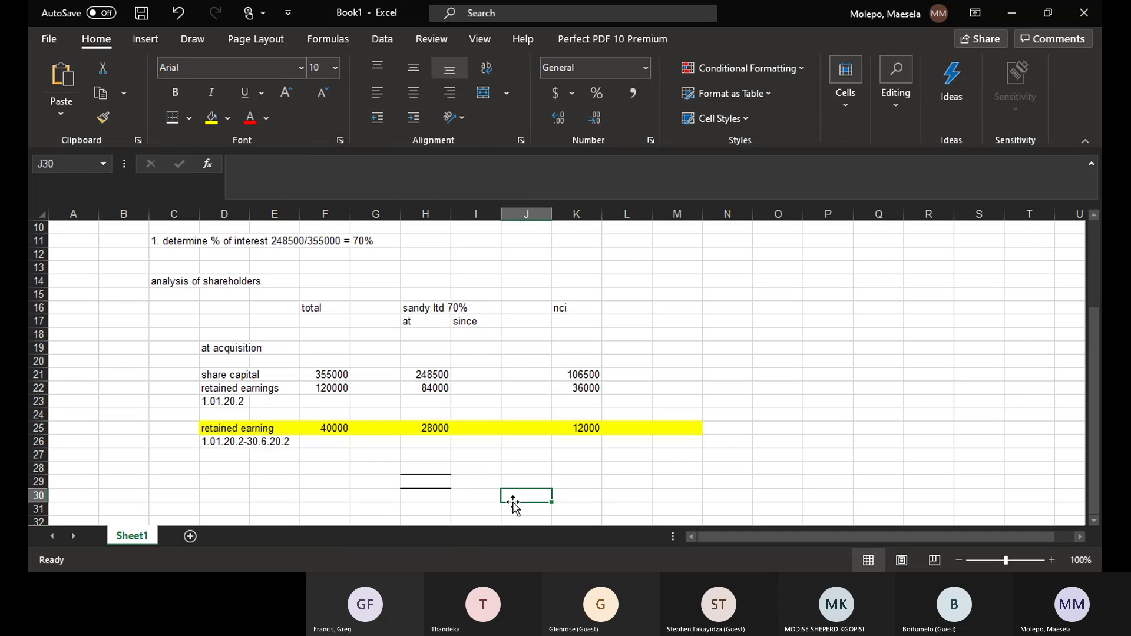
- Shade the "at" column amounts in cells H21 to H25 with a light orange fill
{"action": "left_click", "coordinate": [434, 480]}
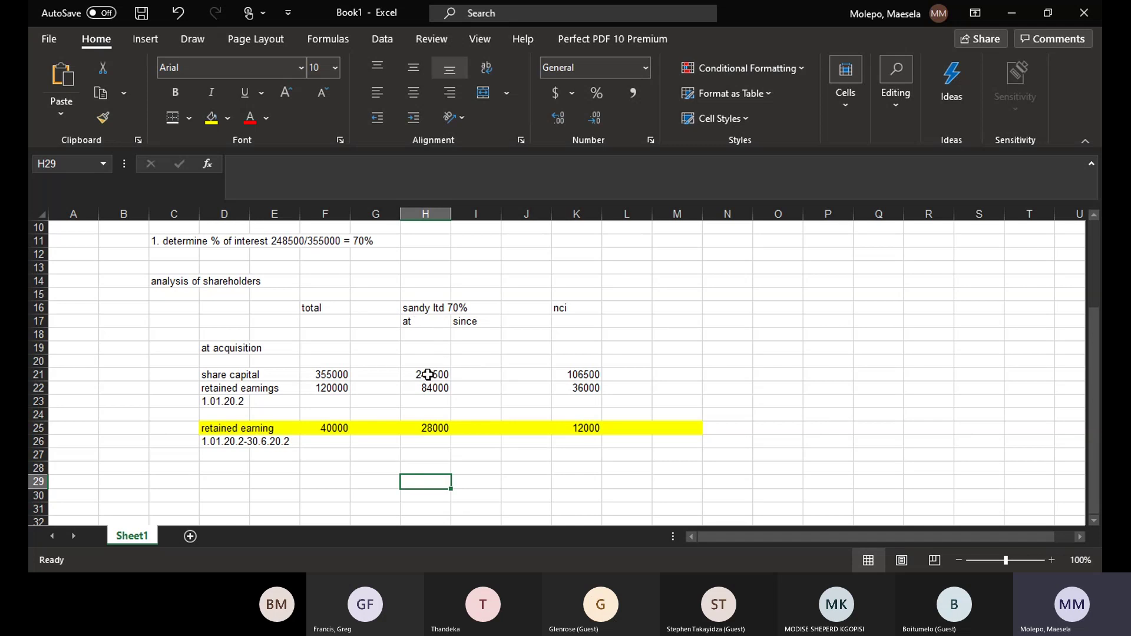
{"action": "left_click_drag", "start_coordinate": [427, 374], "coordinate": [431, 427]}
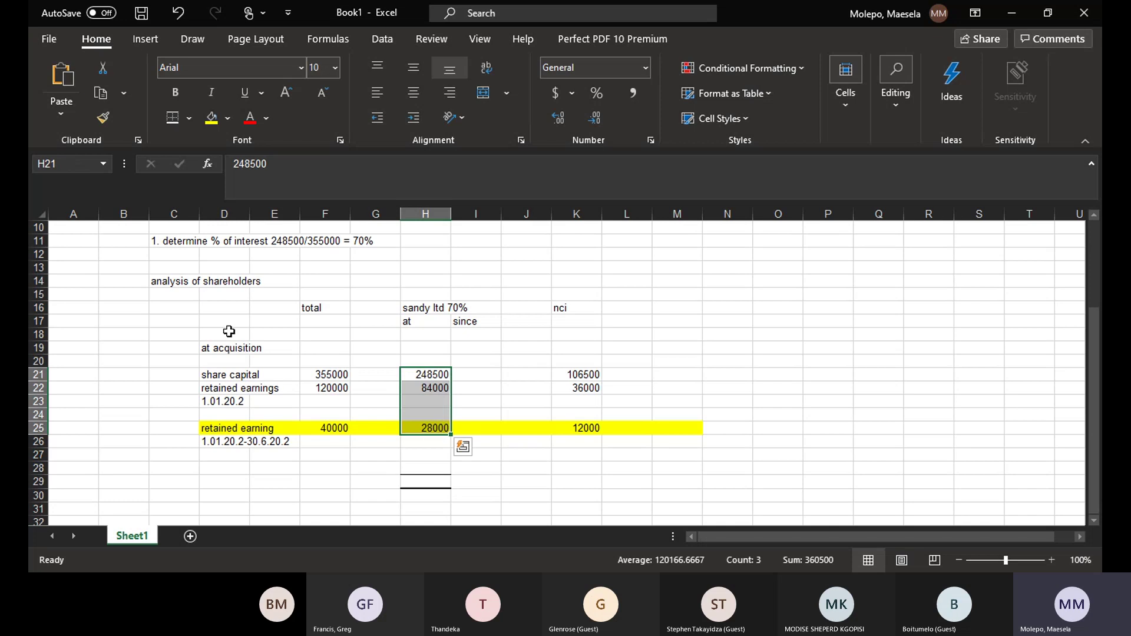
{"action": "left_click", "coordinate": [227, 117]}
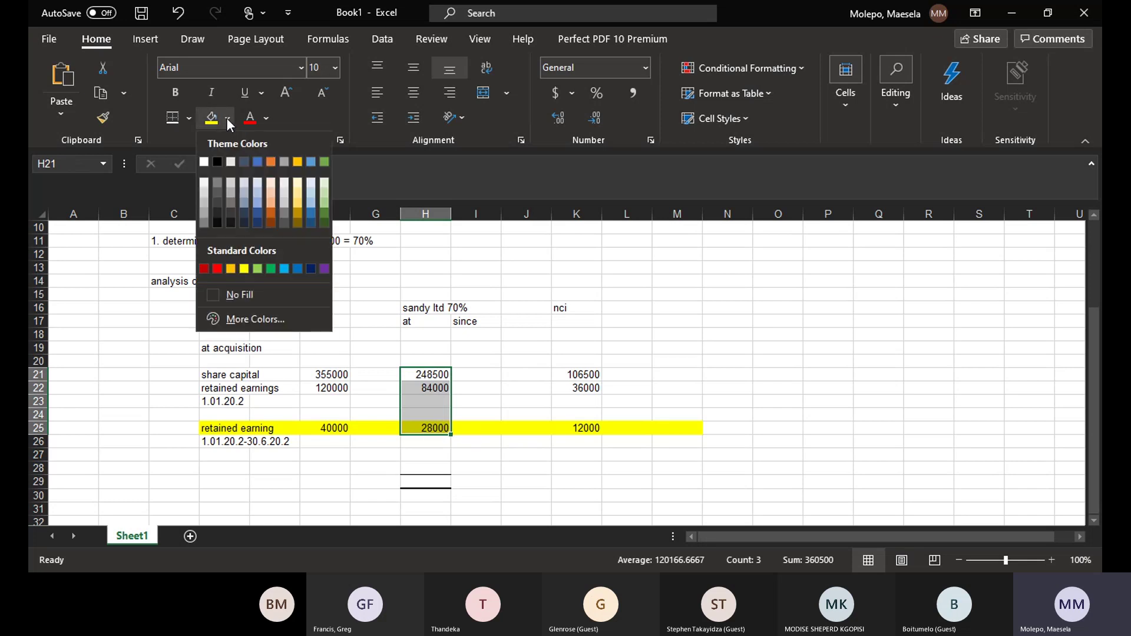
{"action": "left_click", "coordinate": [271, 195]}
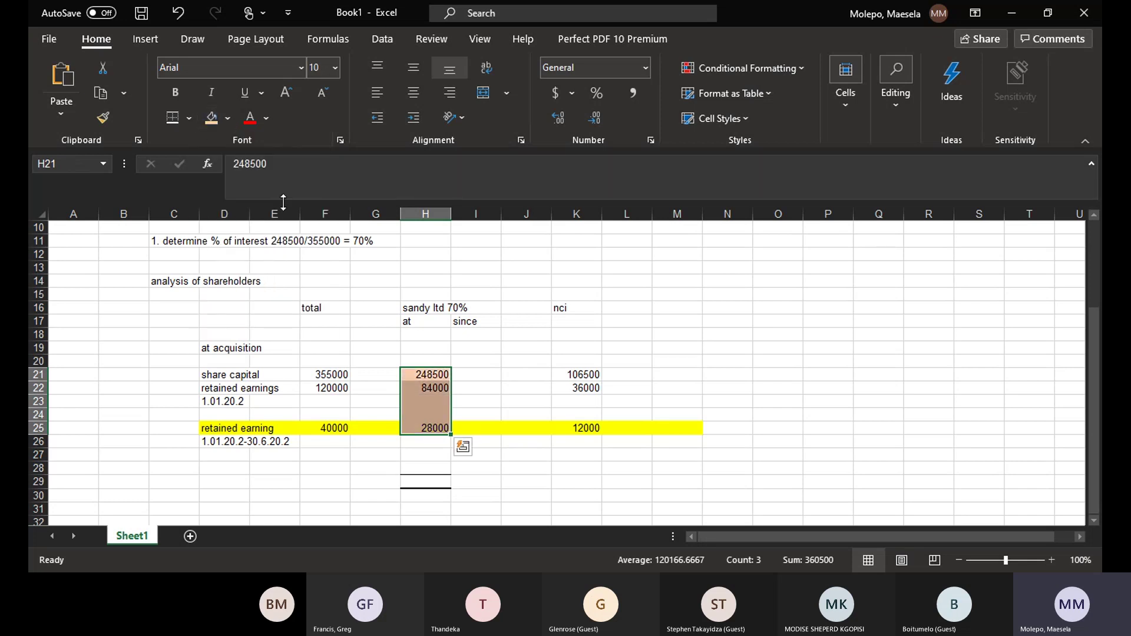
{"action": "left_click", "coordinate": [534, 466]}
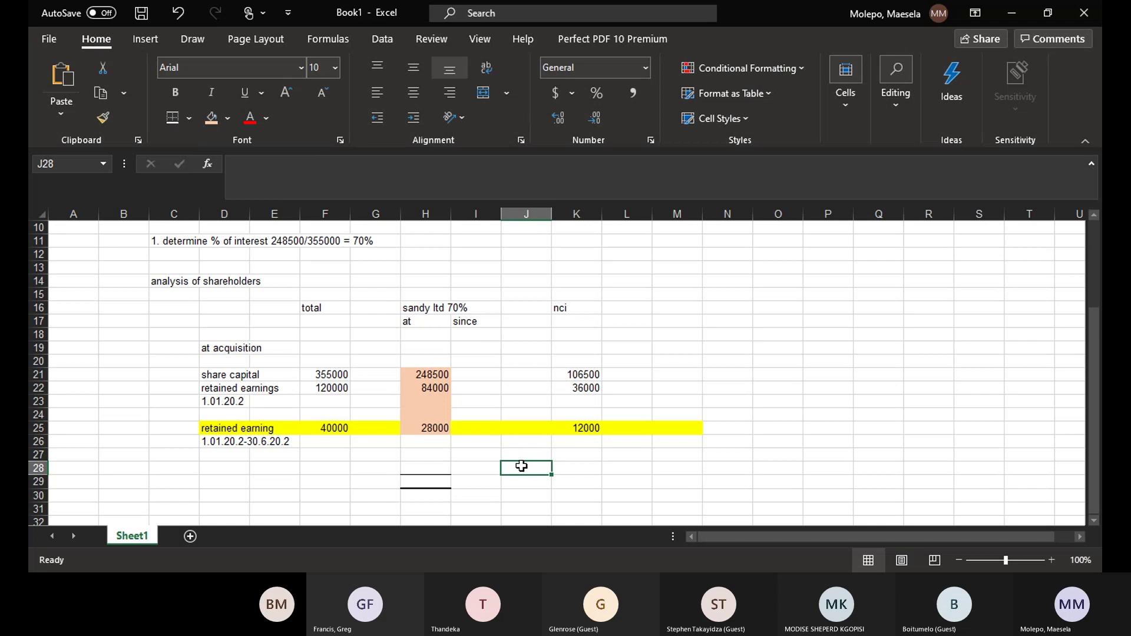
- Enter the "at" column total 364700 in the bordered cell H29
{"action": "left_click", "coordinate": [427, 485]}
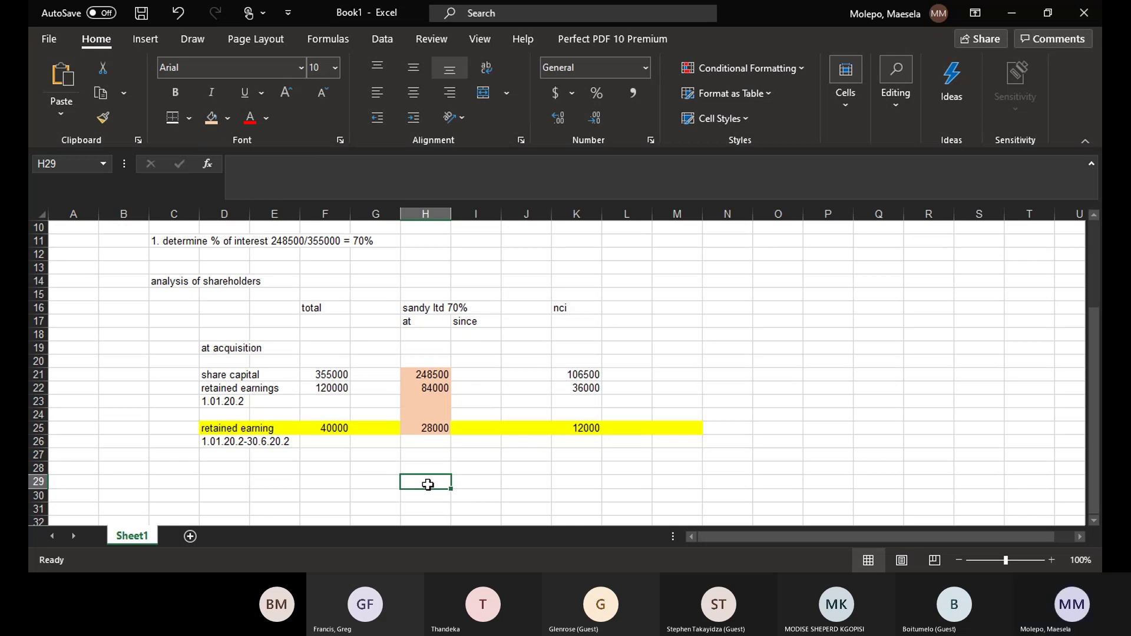
{"action": "type", "text": "364"}
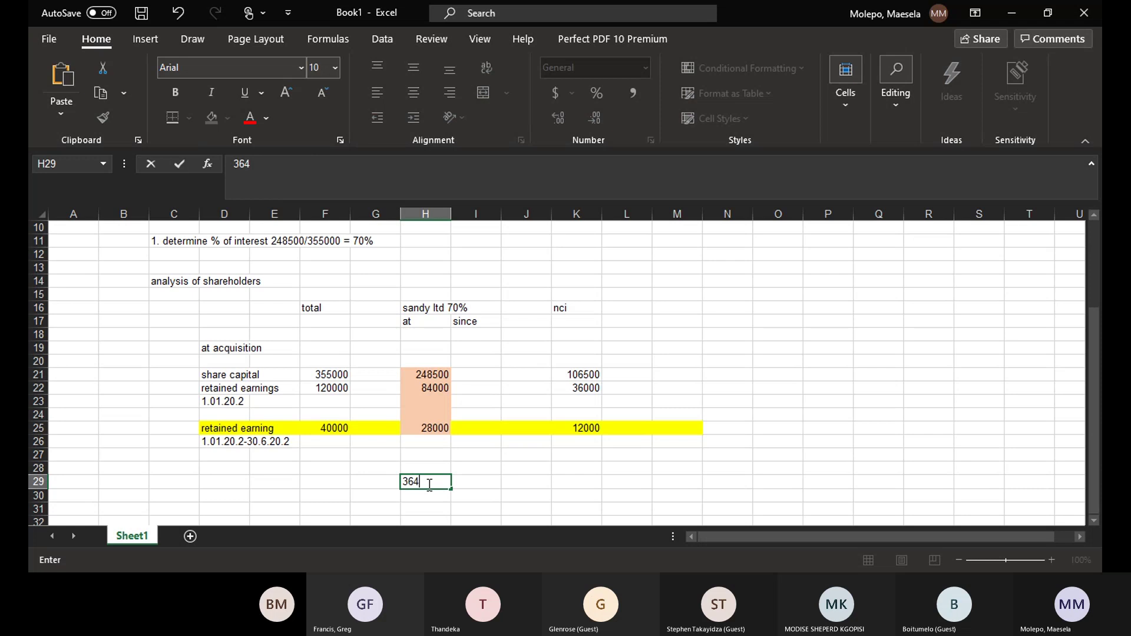
{"action": "type", "text": "700"}
{"action": "left_click", "coordinate": [477, 489]}
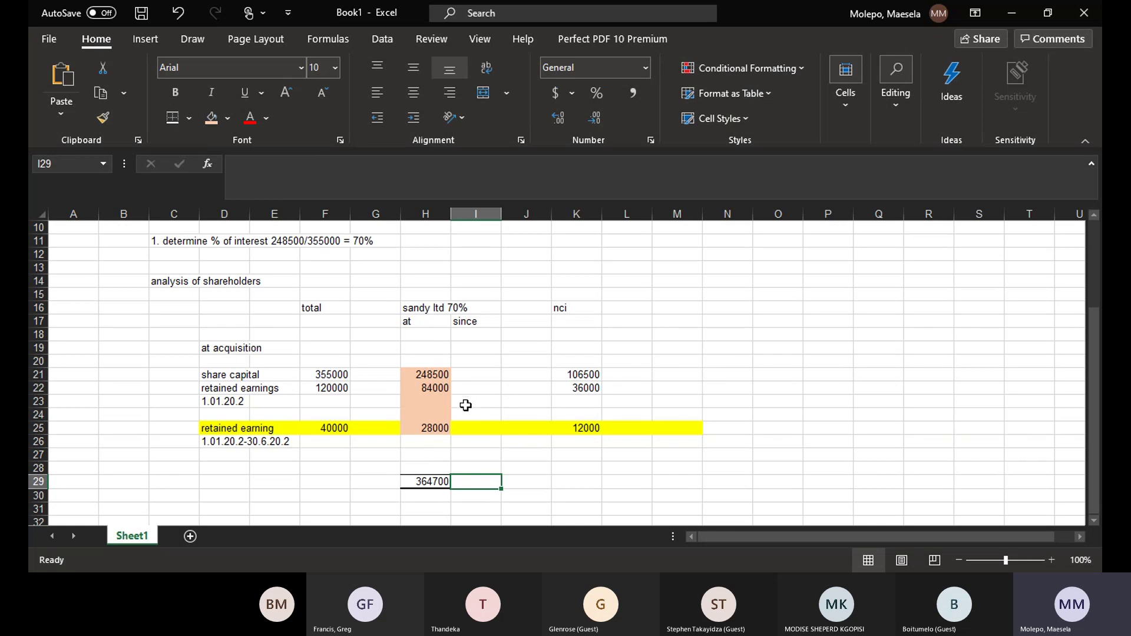
{"action": "left_click", "coordinate": [426, 456]}
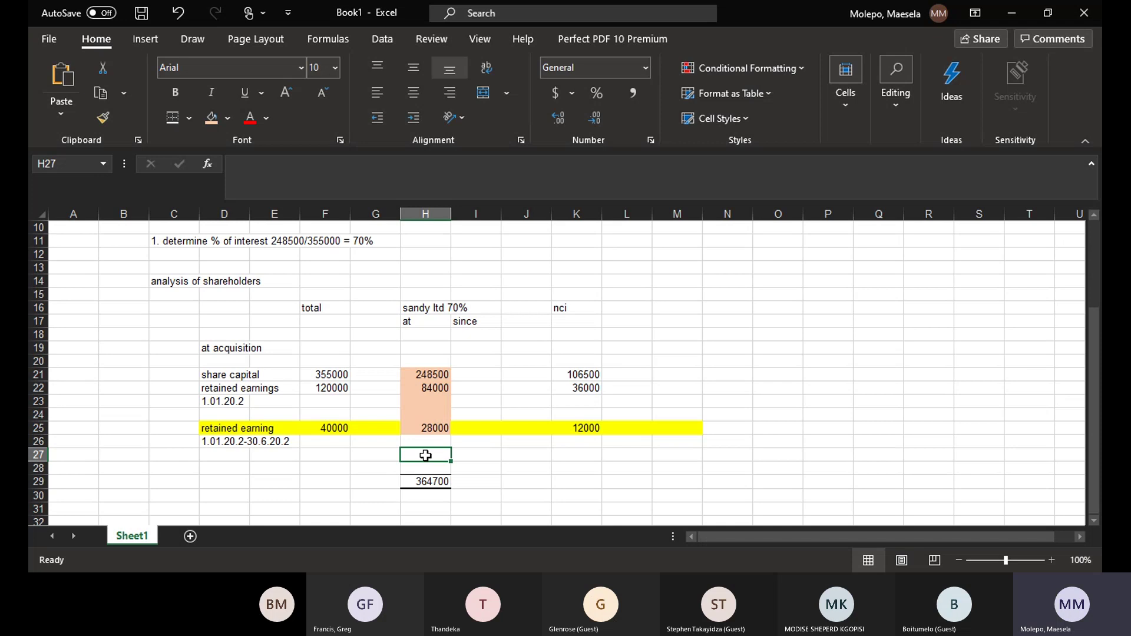
- Enter the balancing amount 4200 in cell H27 and check the "at" amounts above it against the total in H29
{"action": "type", "text": "4200"}
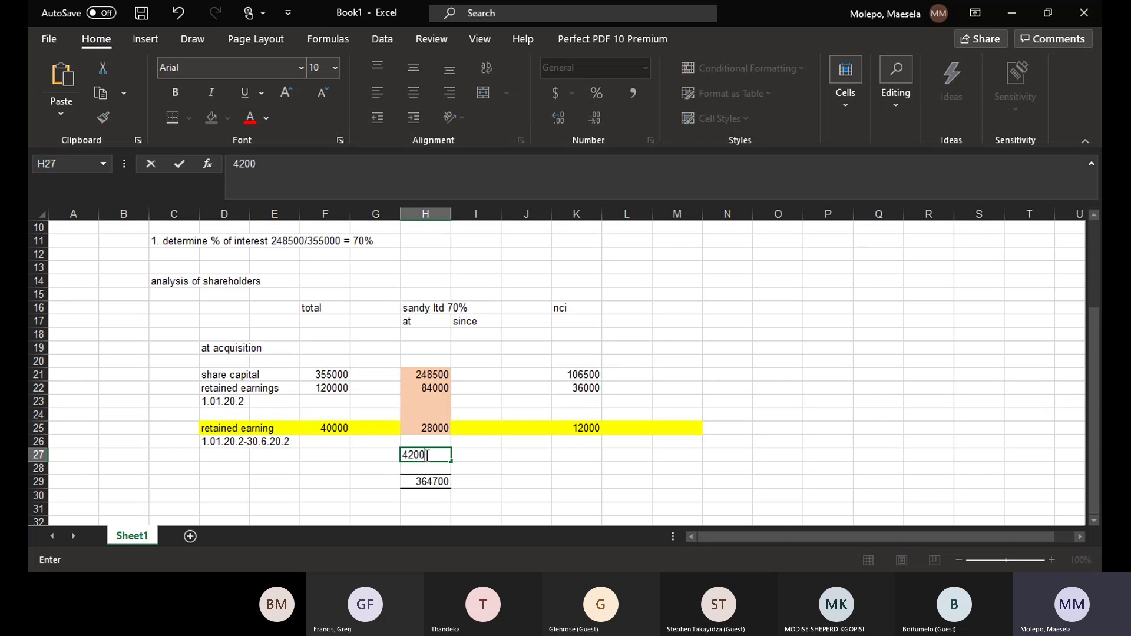
{"action": "left_click", "coordinate": [541, 480]}
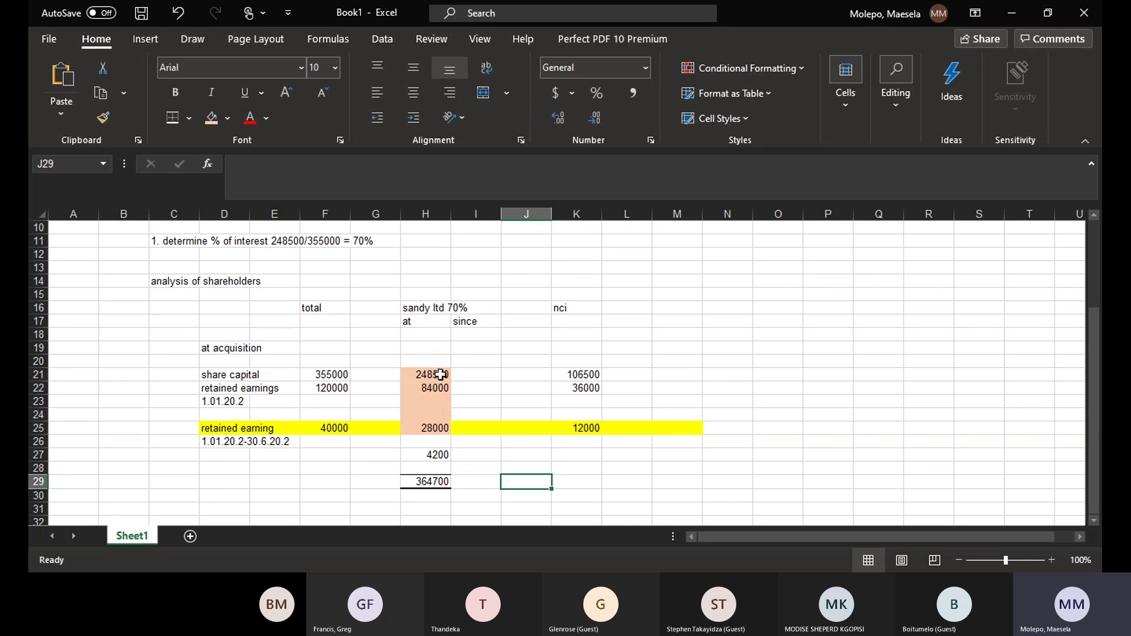
{"action": "left_click_drag", "start_coordinate": [436, 373], "coordinate": [441, 423]}
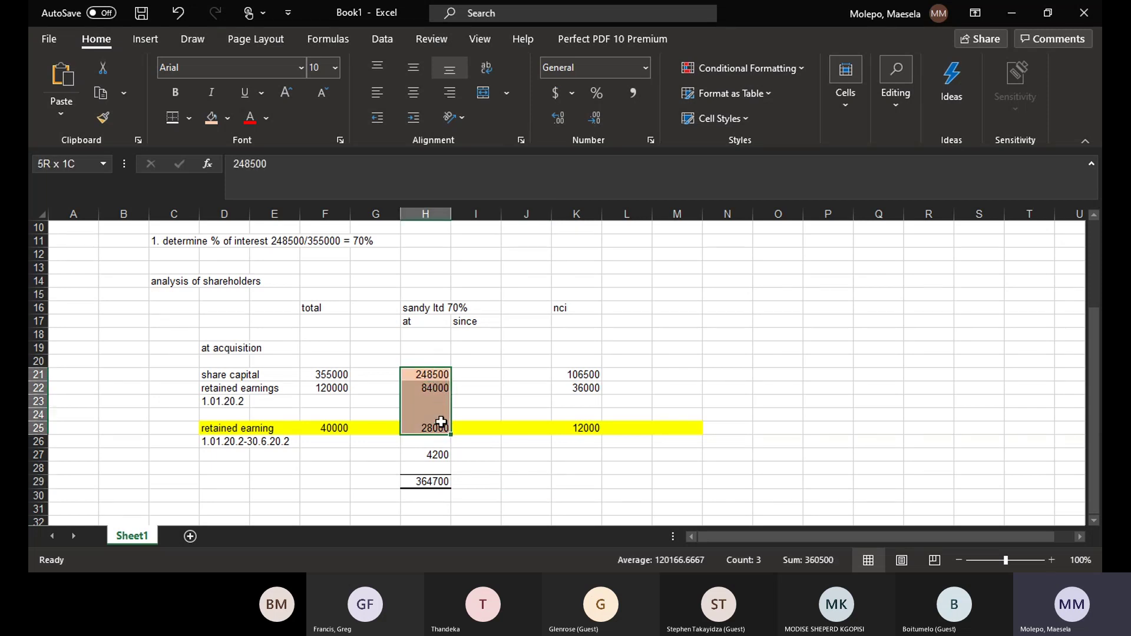
{"action": "left_click", "coordinate": [445, 481]}
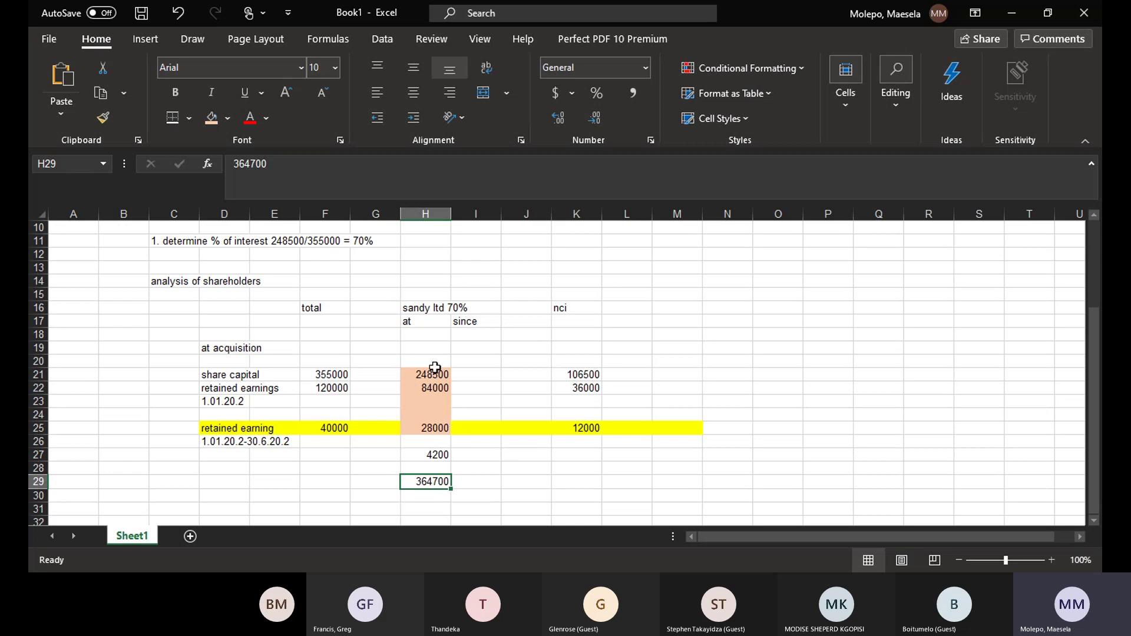
{"action": "left_click_drag", "start_coordinate": [433, 368], "coordinate": [432, 424]}
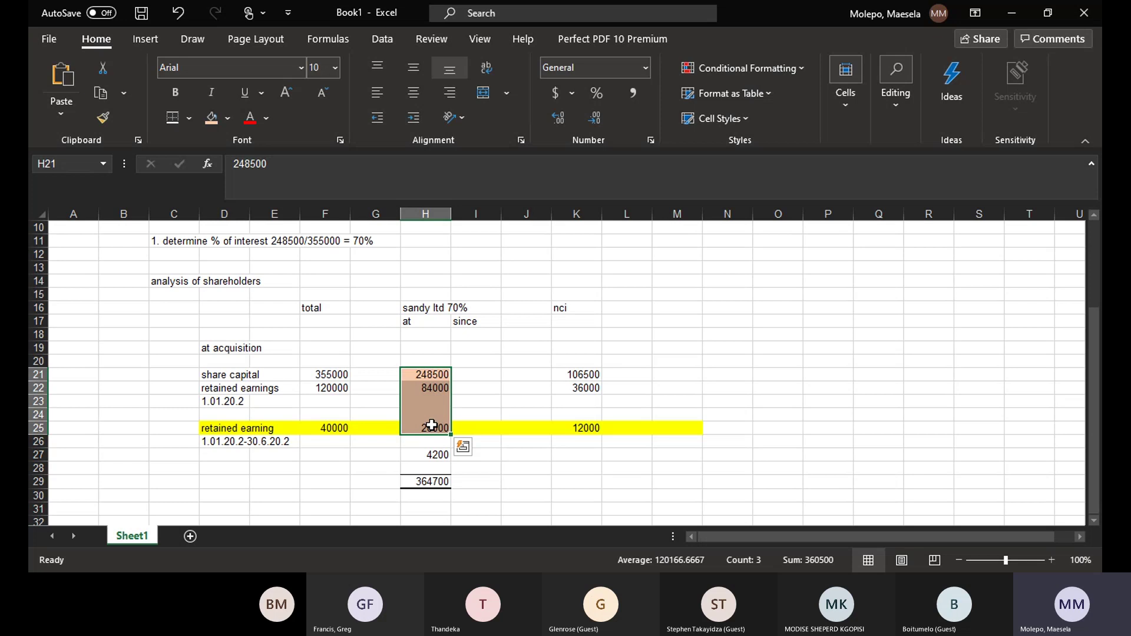
{"action": "left_click", "coordinate": [430, 372]}
{"action": "left_click_drag", "start_coordinate": [429, 373], "coordinate": [428, 443]}
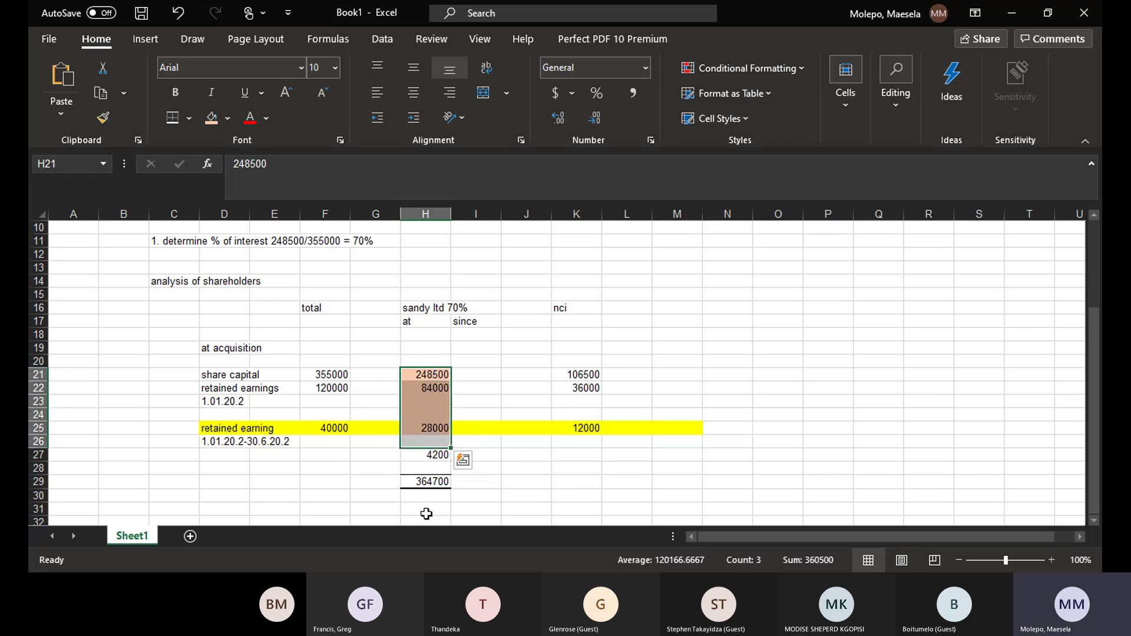
{"action": "left_click", "coordinate": [443, 483]}
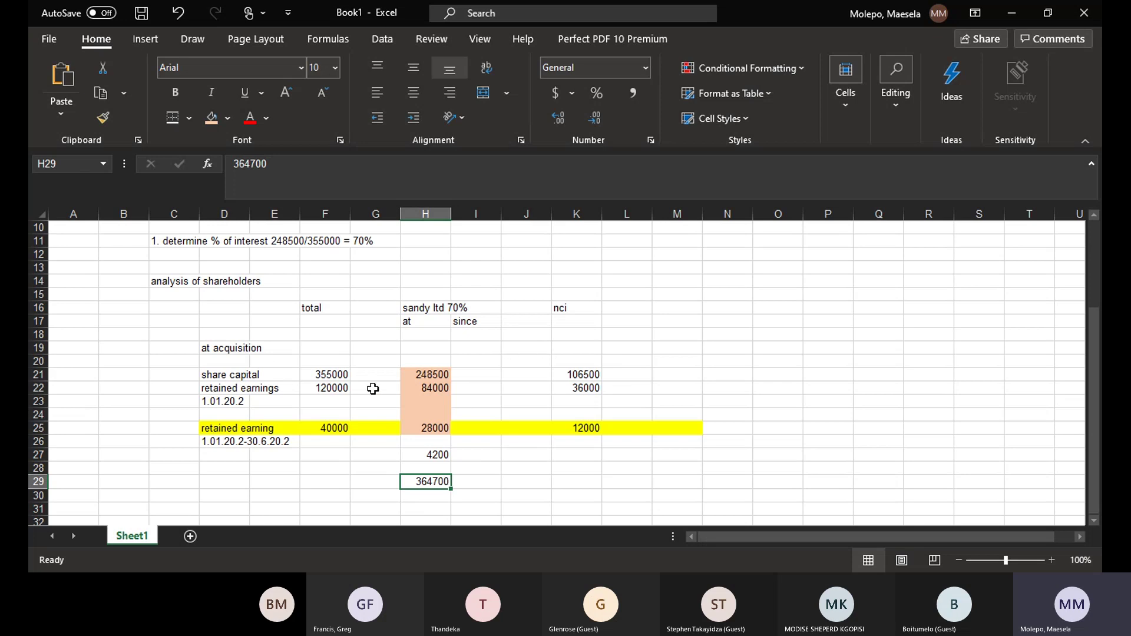
- Label the balancing row "Good will" in cell D27
{"action": "left_click", "coordinate": [230, 458]}
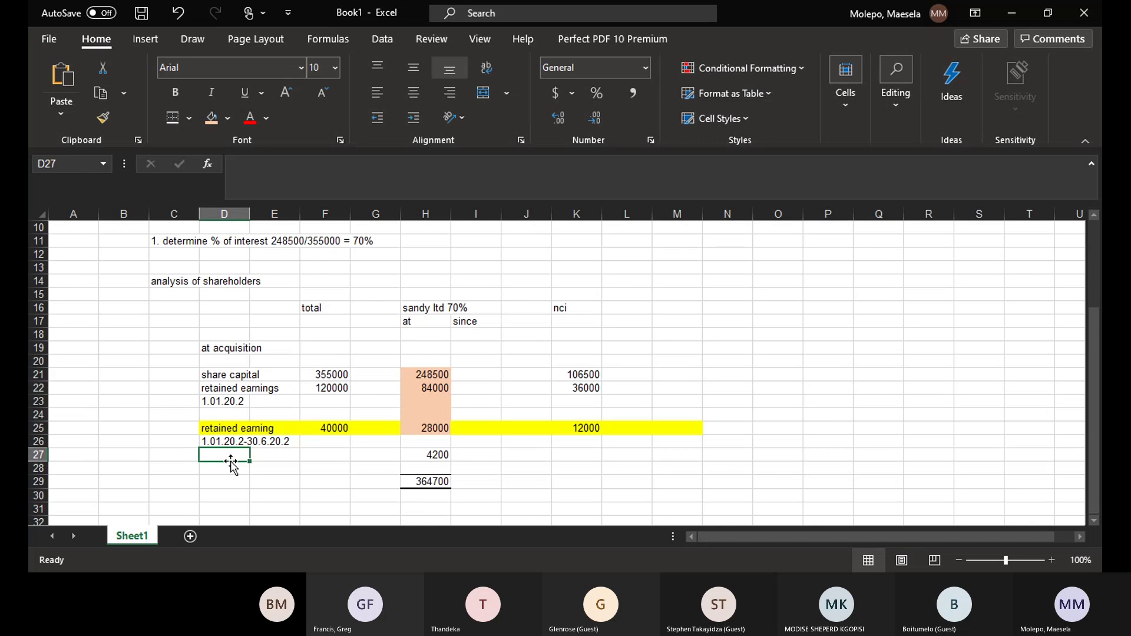
{"action": "type", "text": "Good w"}
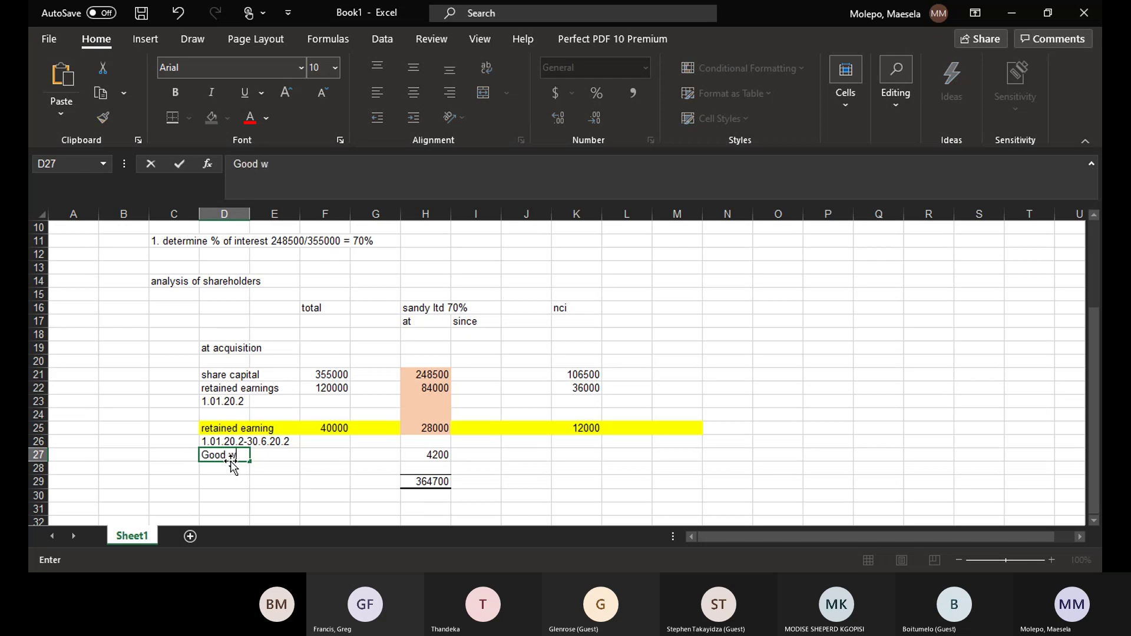
{"action": "type", "text": "ill"}
{"action": "left_click", "coordinate": [339, 507]}
{"action": "left_click", "coordinate": [324, 466]}
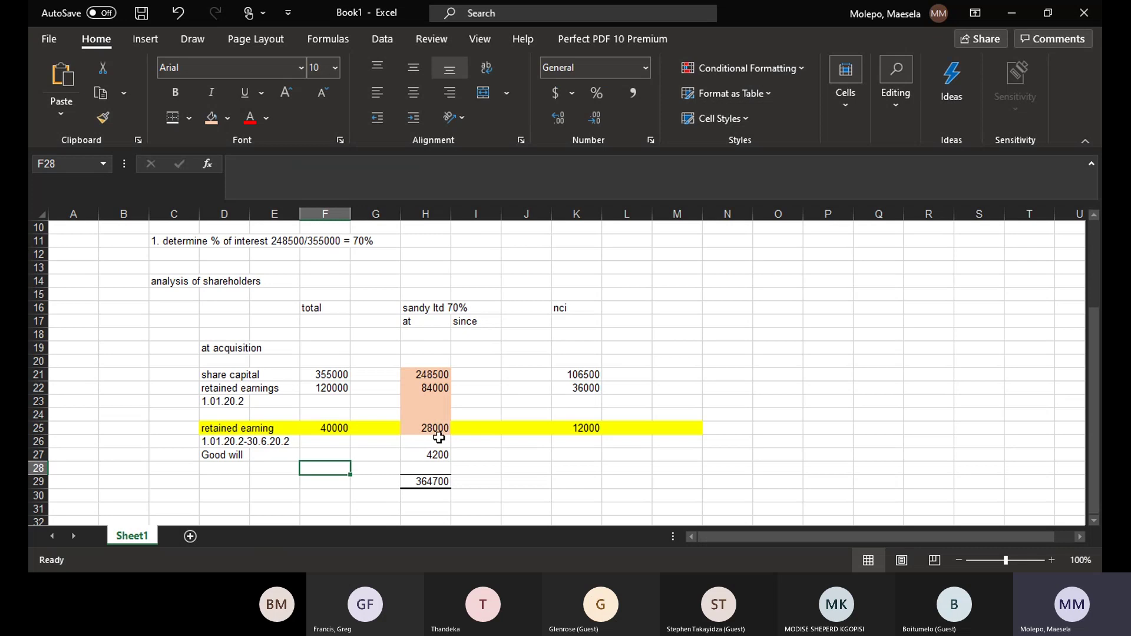
- Write the grossing-up calculation "4200/70%=6000" in cell D30 below the table
{"action": "left_click", "coordinate": [225, 495]}
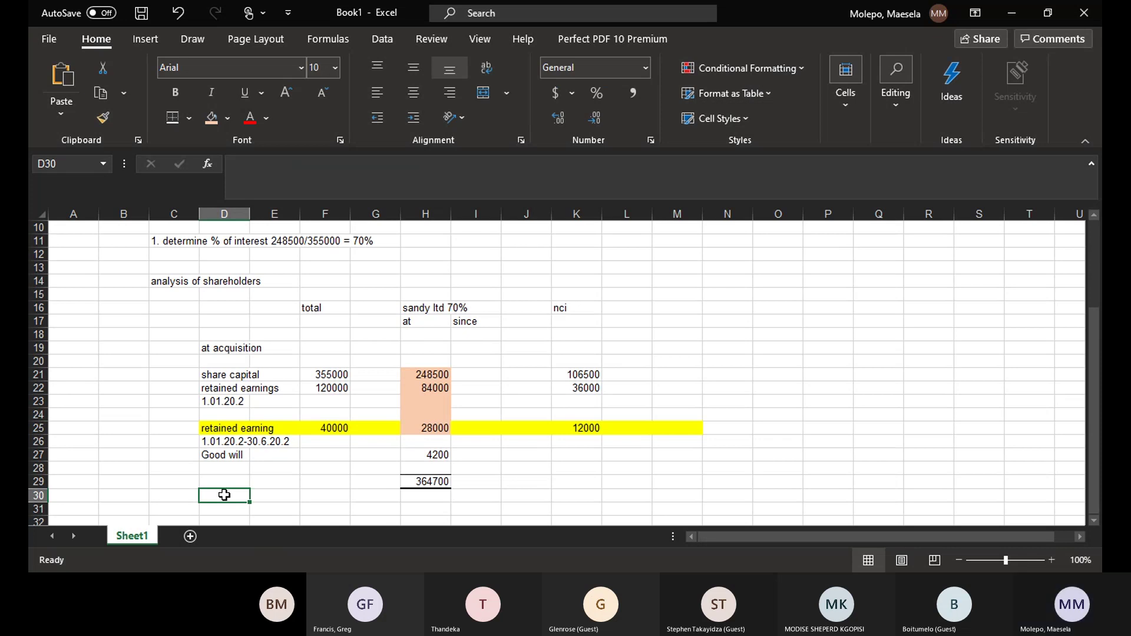
{"action": "type", "text": "4200"}
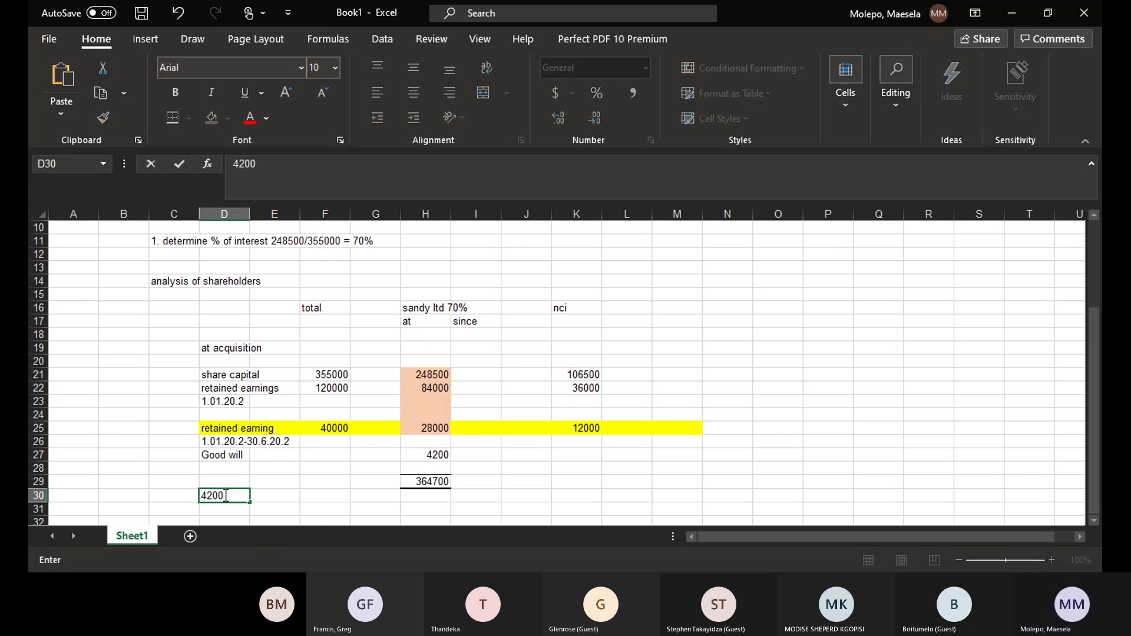
{"action": "type", "text": "/"}
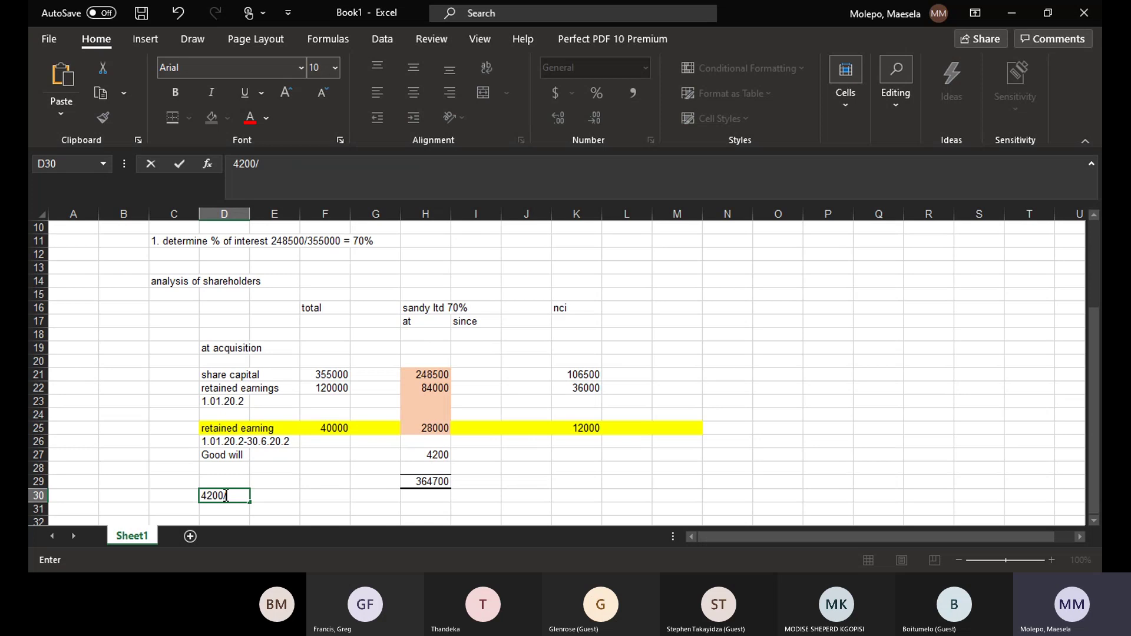
{"action": "type", "text": "70"}
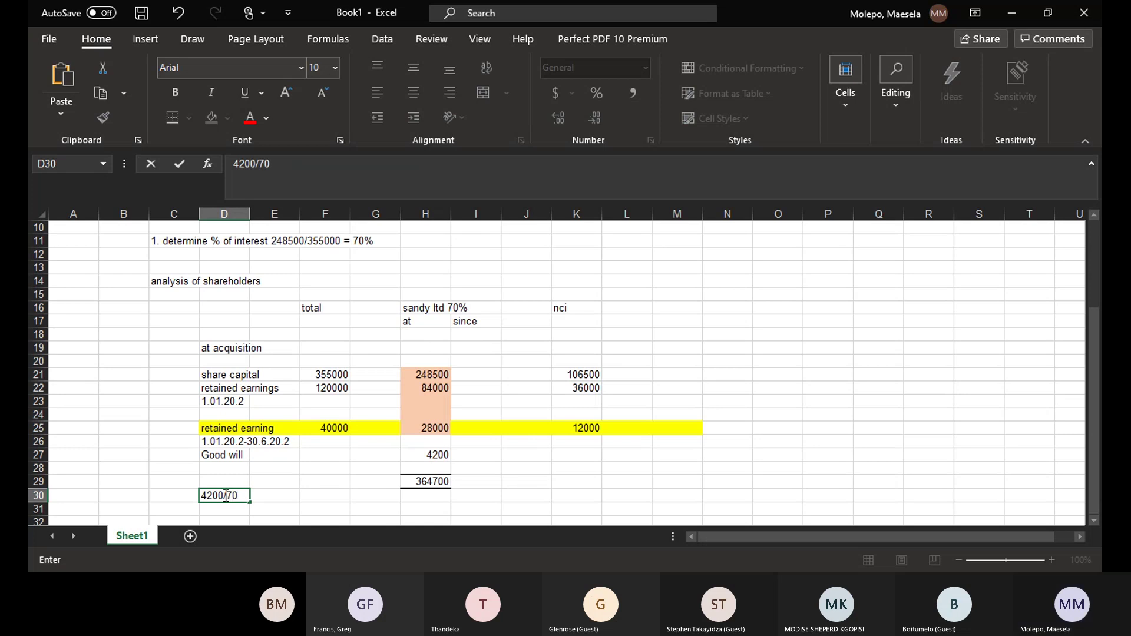
{"action": "type", "text": "&"}
{"action": "key", "text": "BackSpace"}
{"action": "type", "text": "%"}
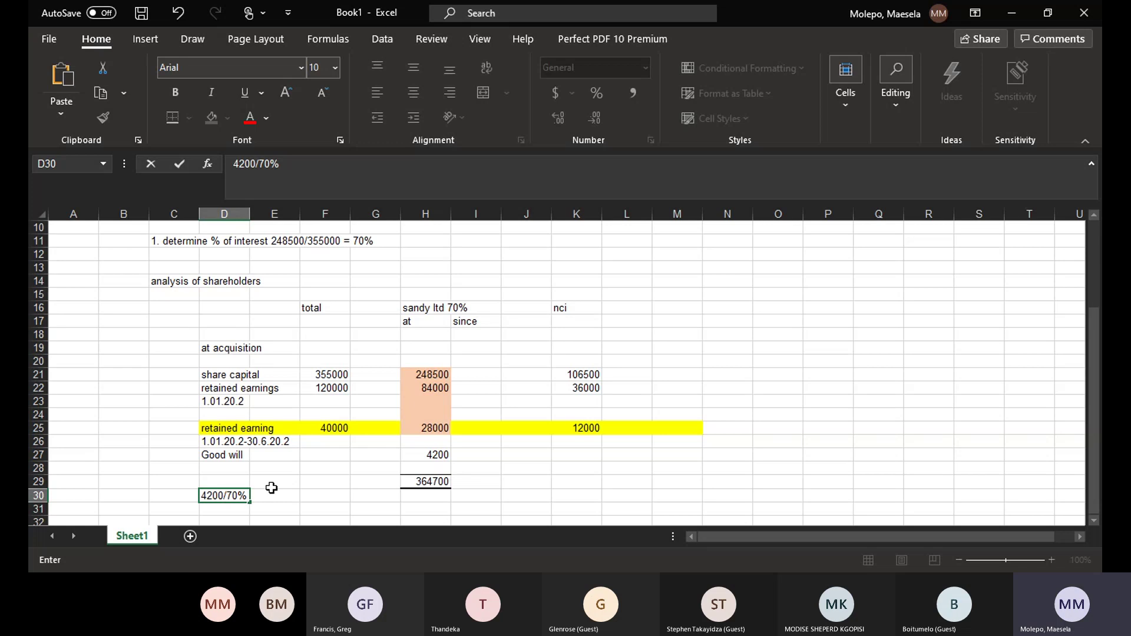
{"action": "type", "text": "="}
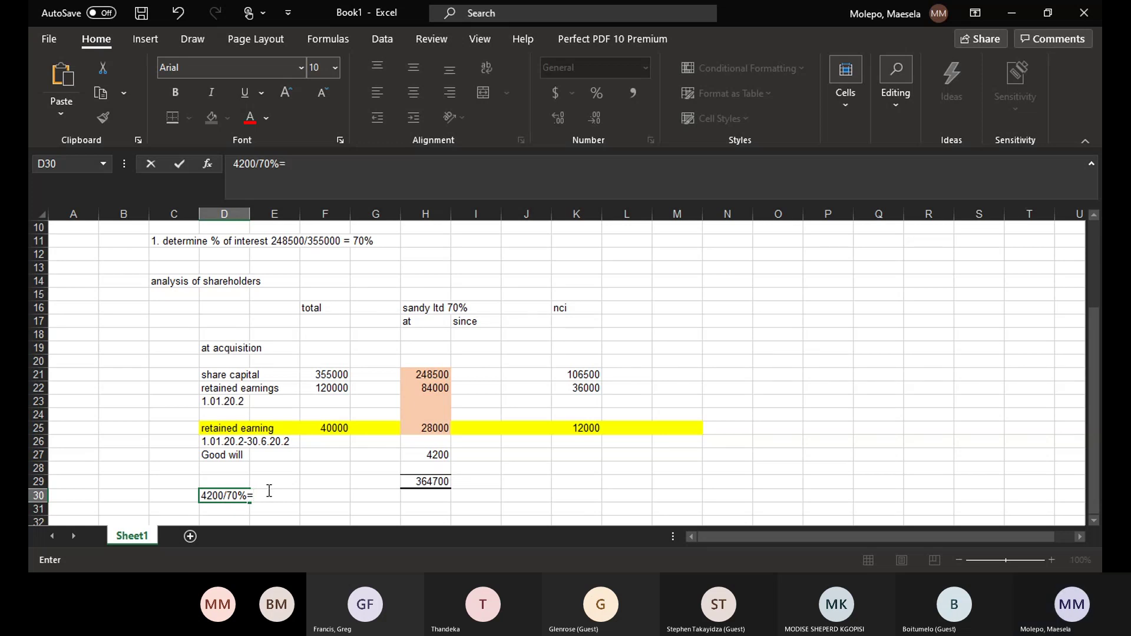
{"action": "type", "text": "6000"}
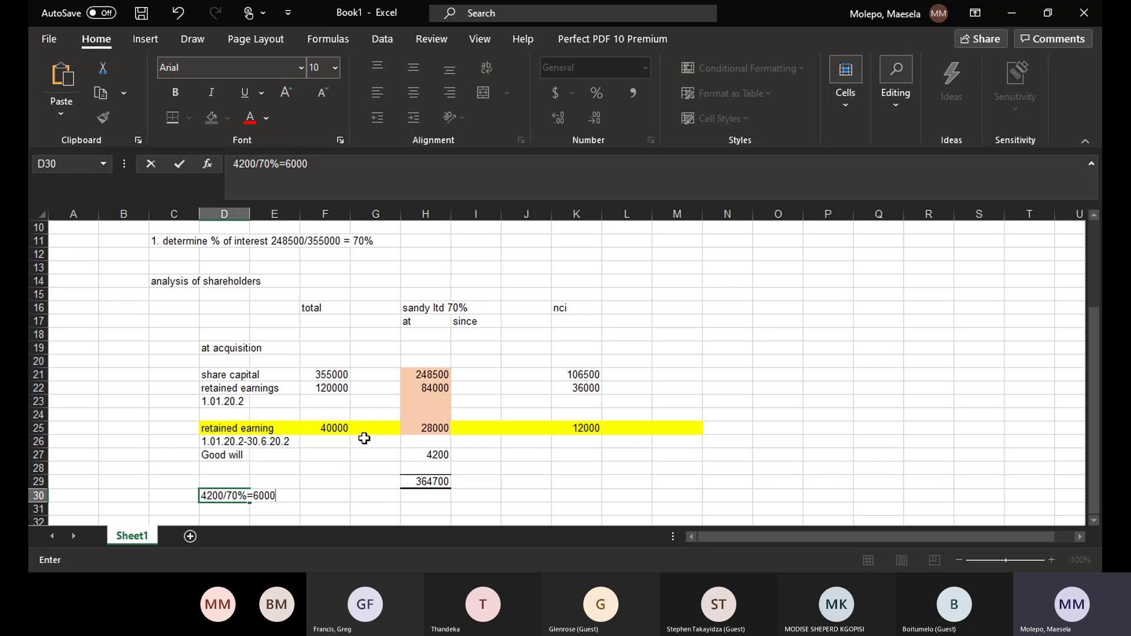
- Fill in row 27 with 6000 in the total column and 1800 in the nci column
{"action": "left_click", "coordinate": [332, 453]}
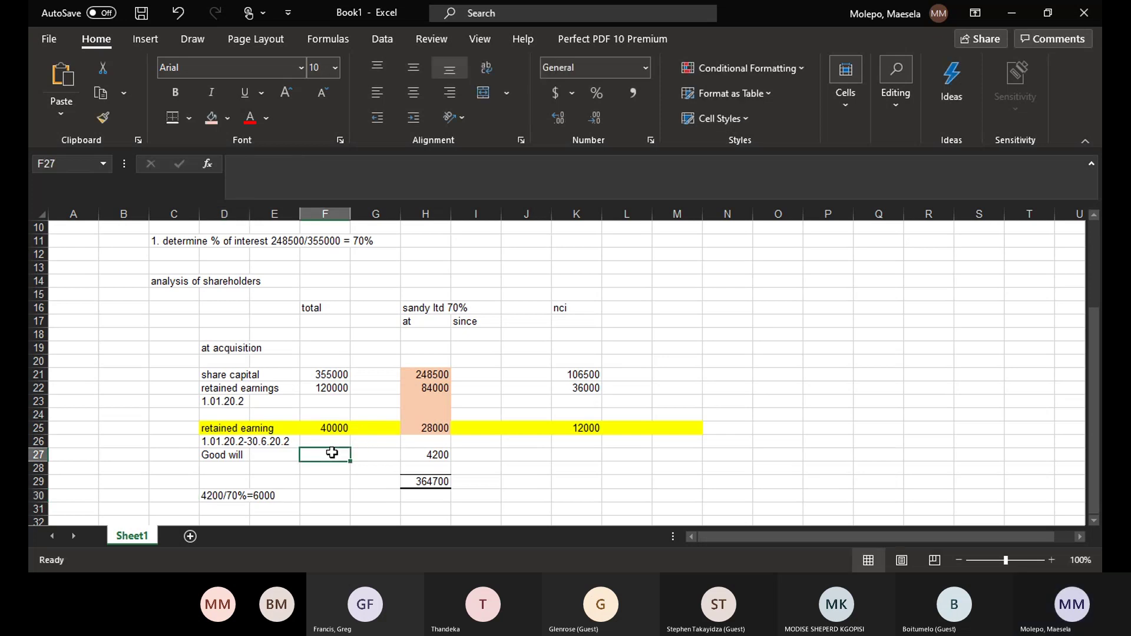
{"action": "type", "text": "60"}
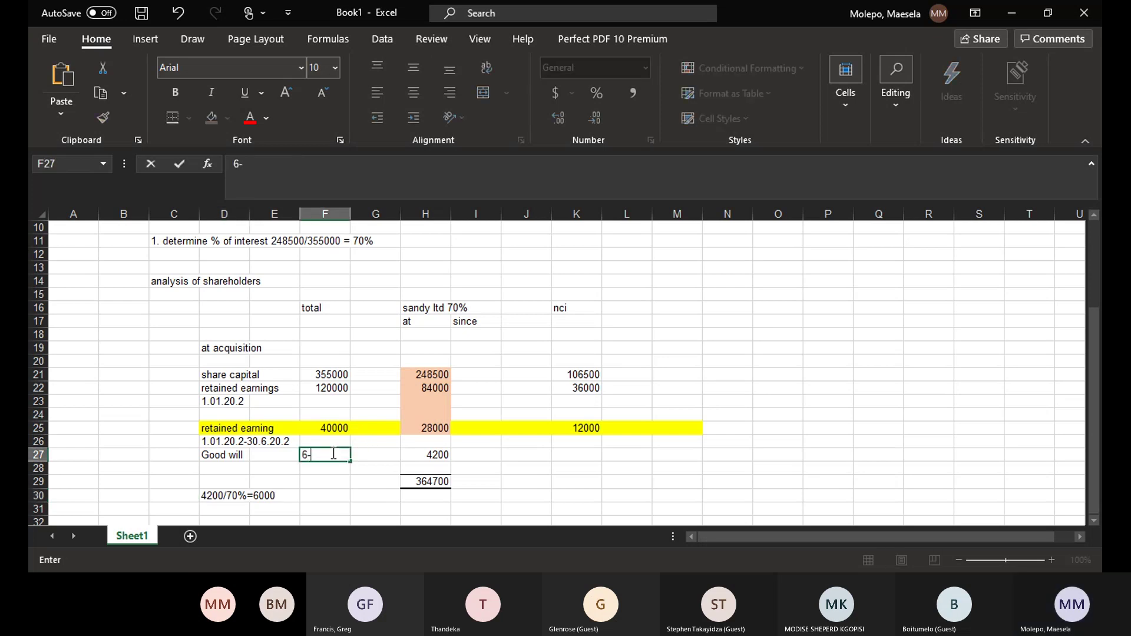
{"action": "type", "text": "00"}
{"action": "left_click", "coordinate": [647, 471]}
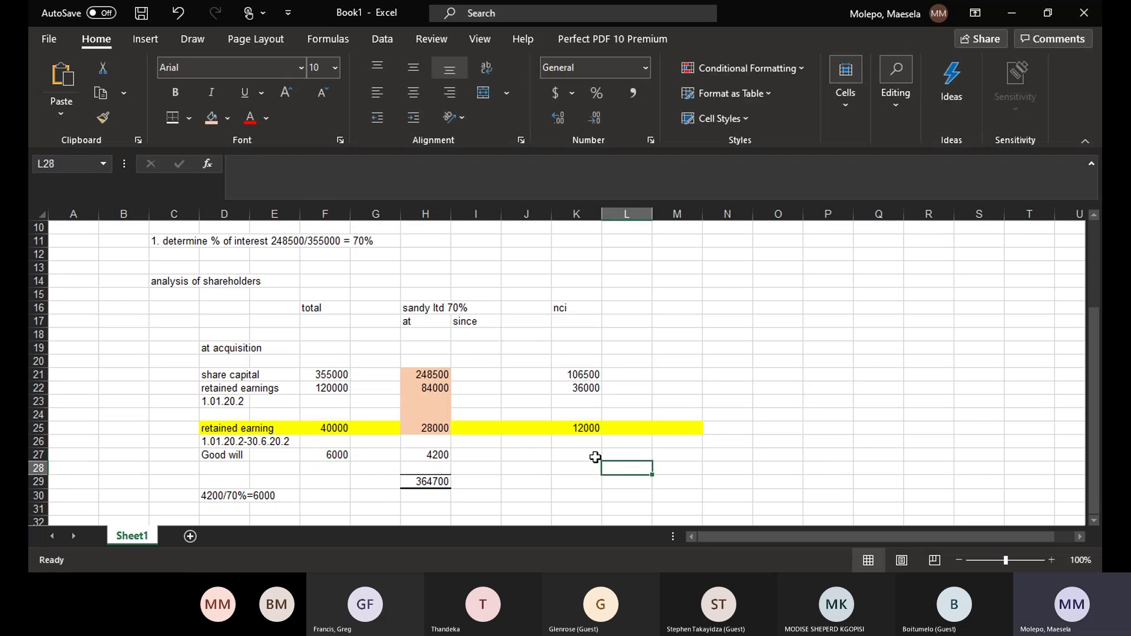
{"action": "left_click", "coordinate": [590, 455]}
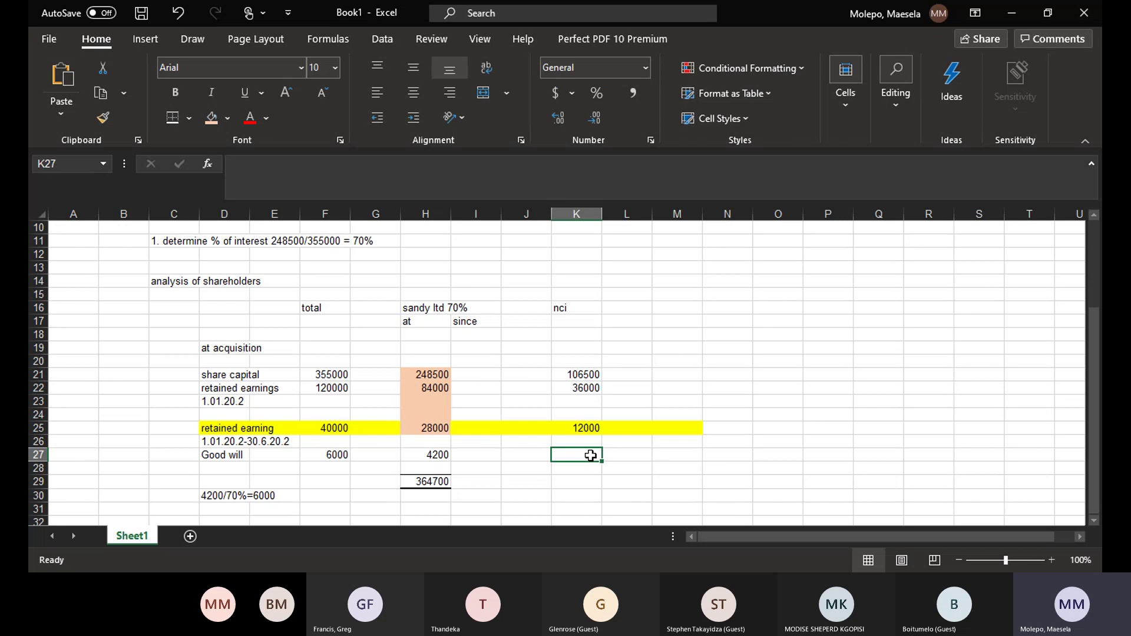
{"action": "type", "text": "1800"}
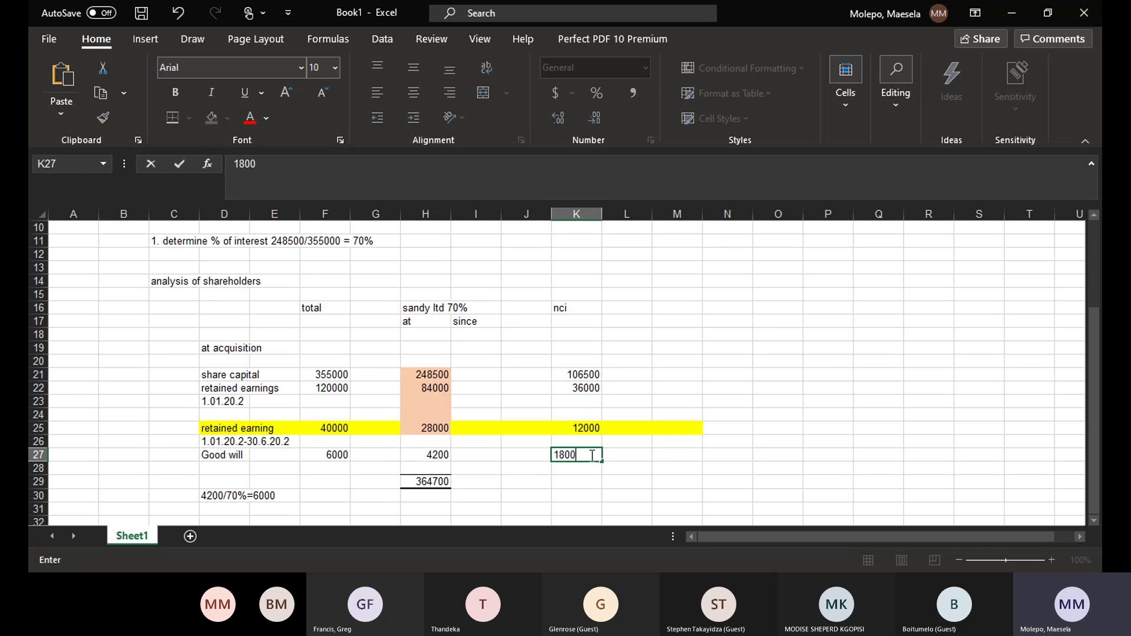
{"action": "left_click", "coordinate": [766, 451]}
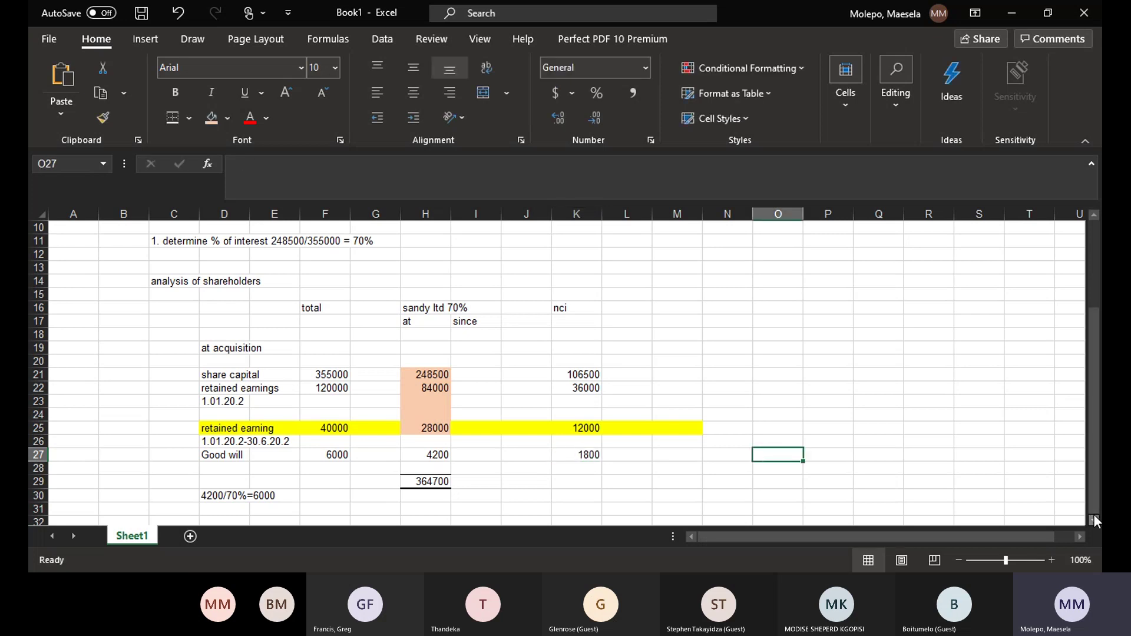
- Make the "at acquisition" heading in cell D19 bold
{"action": "scroll", "coordinate": [1093, 520], "scroll_direction": "down", "scroll_amount": 2}
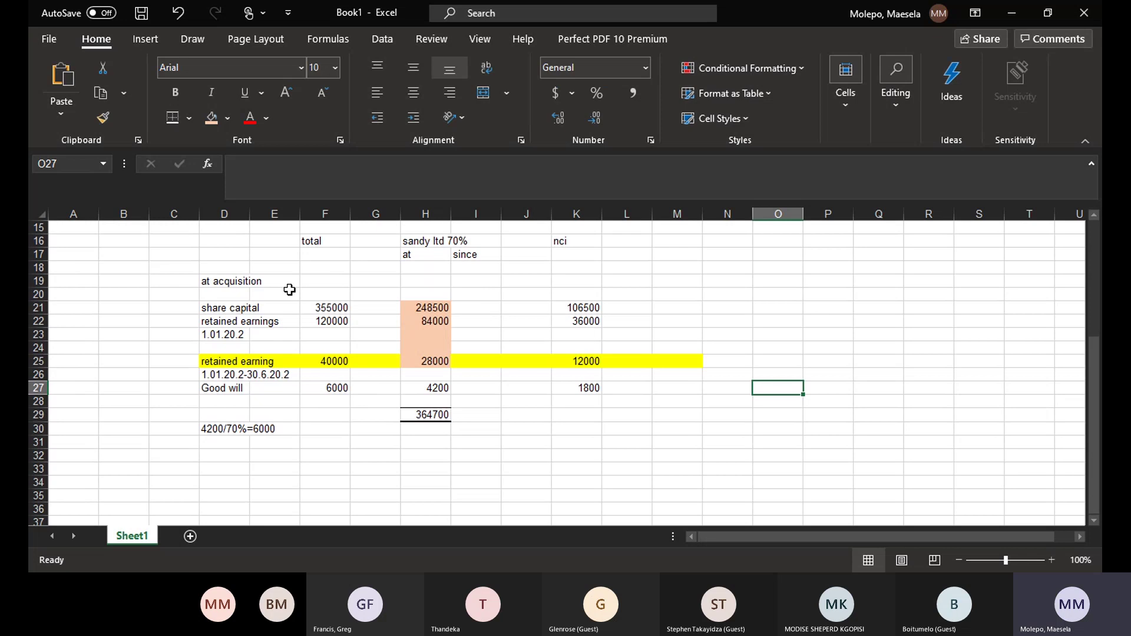
{"action": "left_click", "coordinate": [243, 282]}
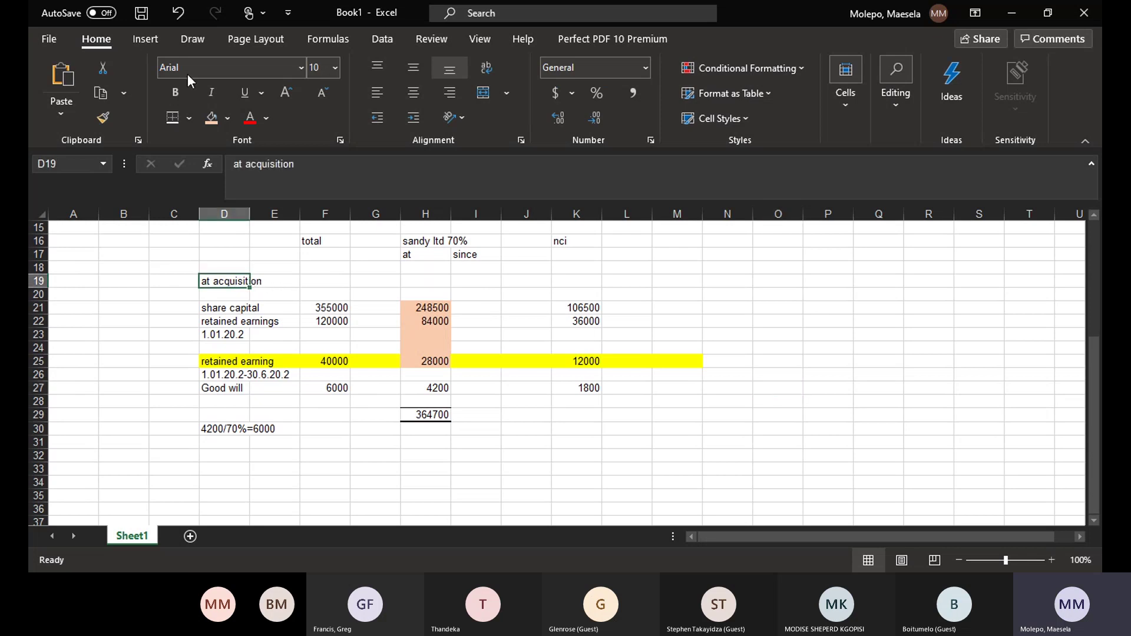
{"action": "left_click", "coordinate": [175, 93]}
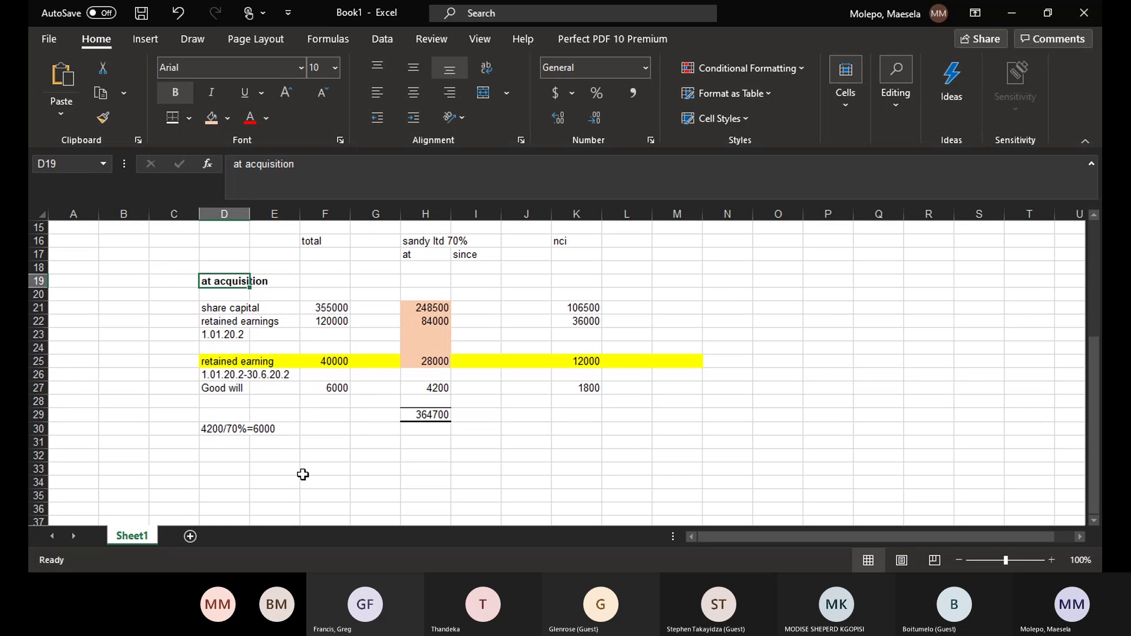
- Replace the row label in cell D27 with "revaluation surplus"
{"action": "left_click", "coordinate": [234, 392]}
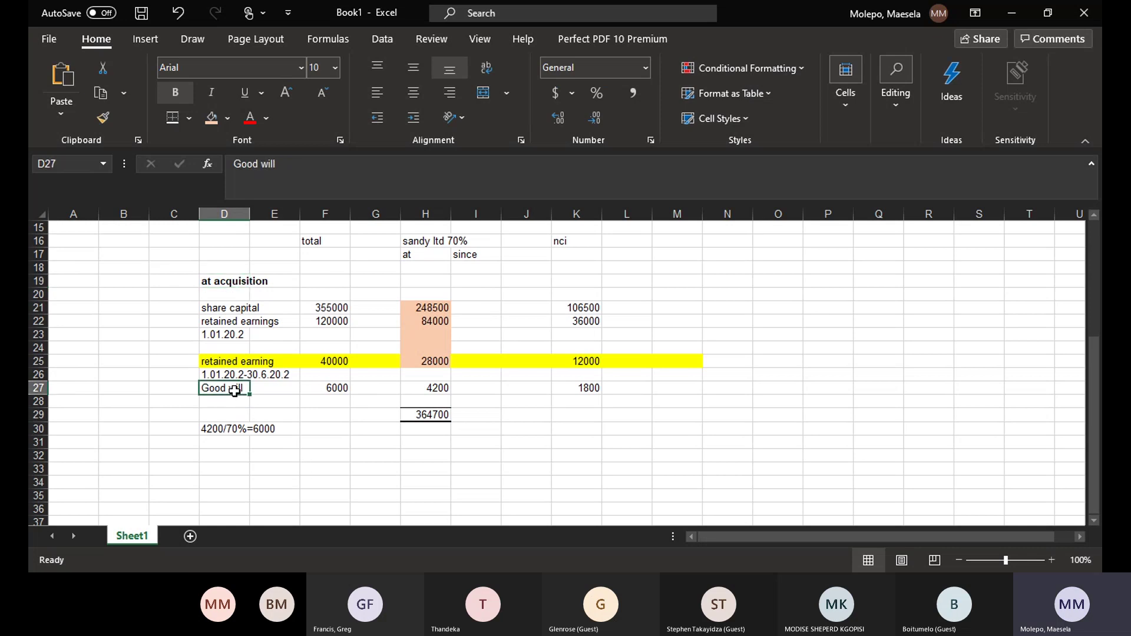
{"action": "key", "text": "BackSpace"}
{"action": "type", "text": "re"}
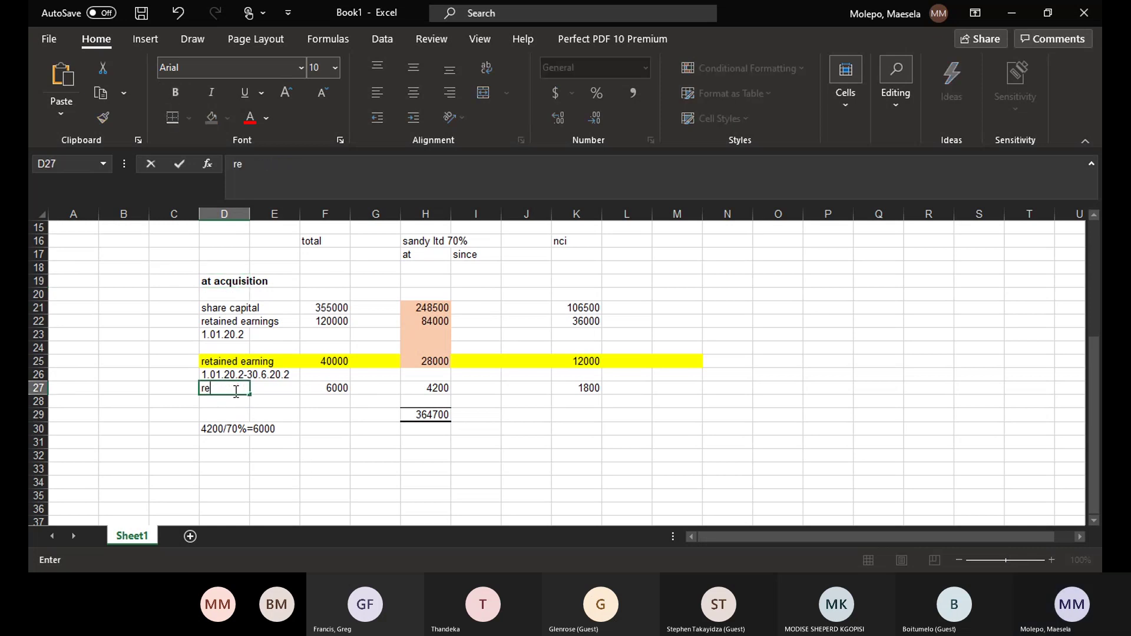
{"action": "type", "text": "valuation sur"}
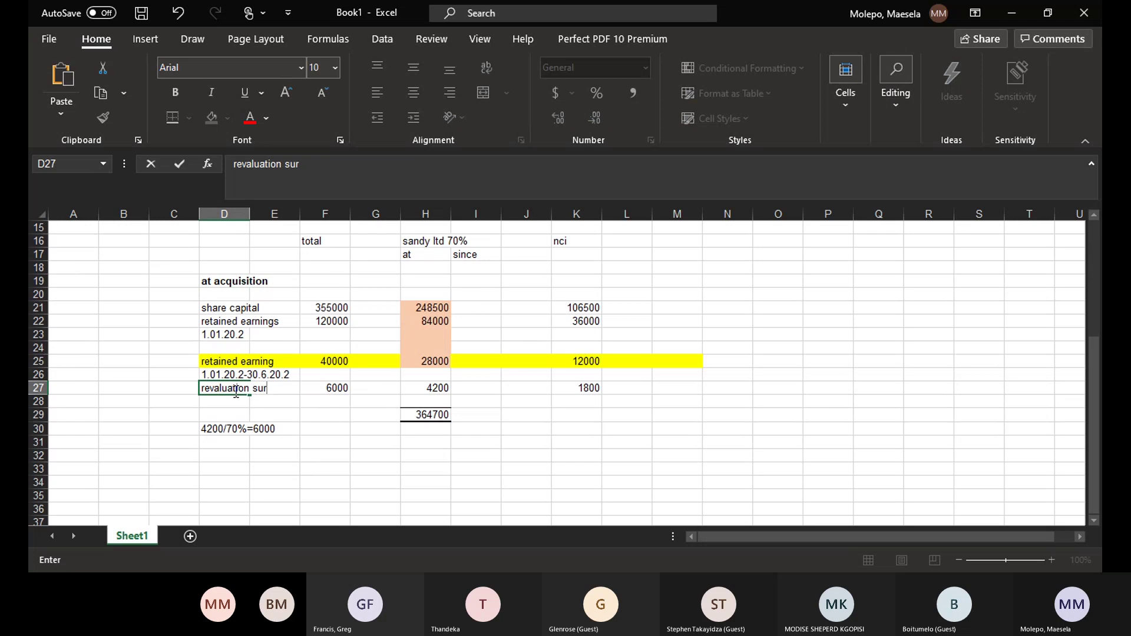
{"action": "type", "text": "p"}
{"action": "type", "text": "lus"}
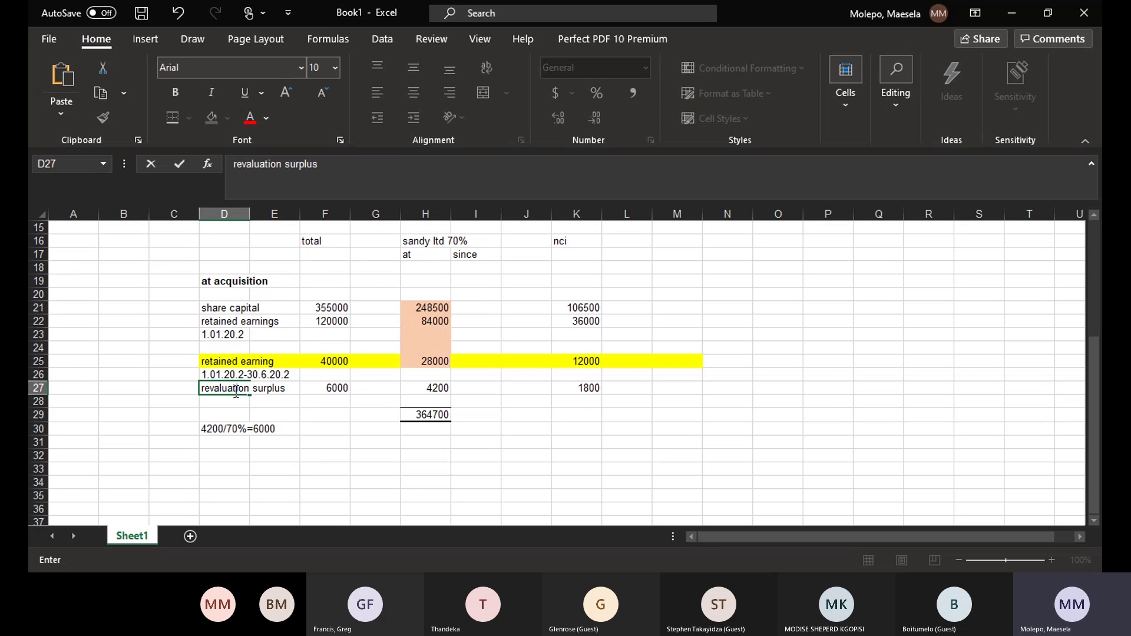
{"action": "left_click", "coordinate": [290, 470]}
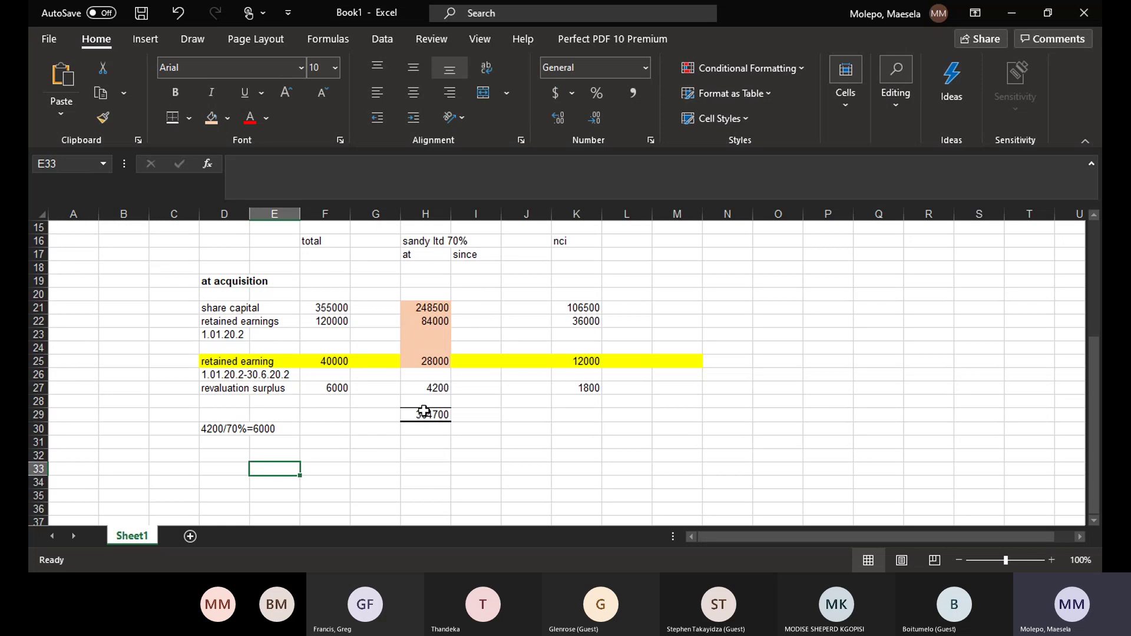
{"action": "left_click_drag", "start_coordinate": [441, 305], "coordinate": [437, 360]}
{"action": "left_click", "coordinate": [511, 478]}
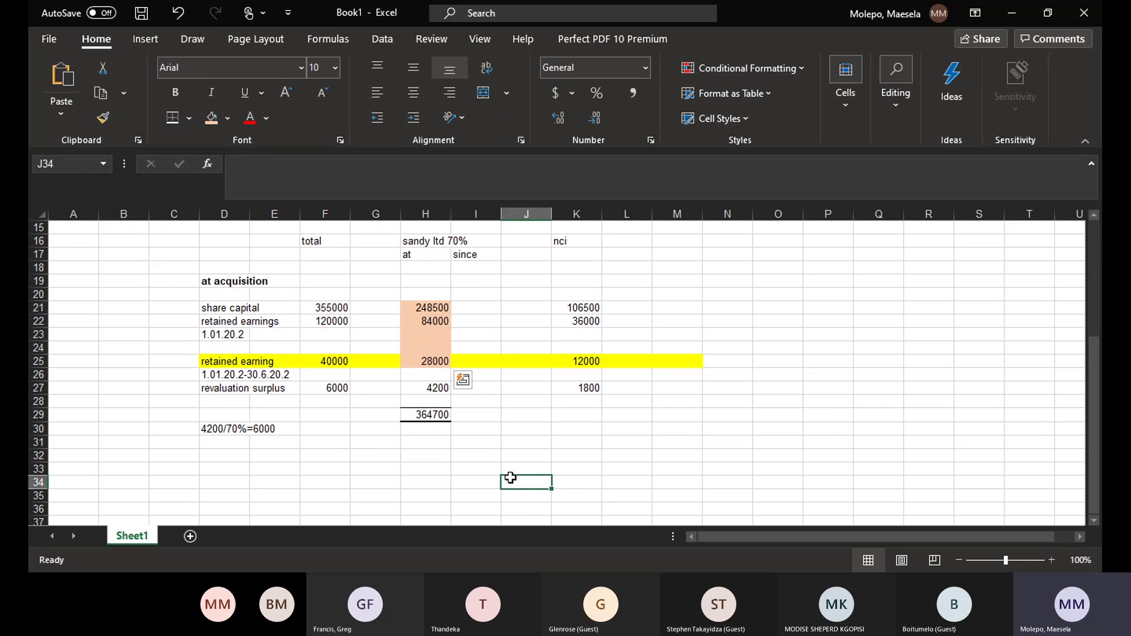
{"action": "left_click", "coordinate": [224, 456]}
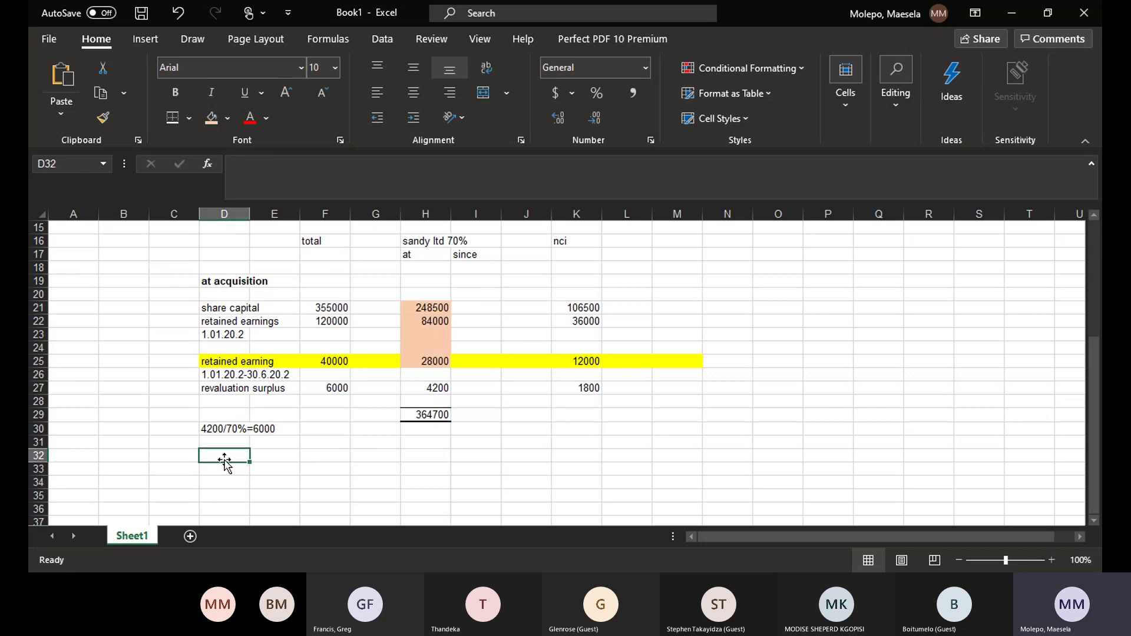
- Total the nci column in cell K29 with a SUM of the amounts from share capital down to revaluation surplus
{"action": "left_click", "coordinate": [587, 417]}
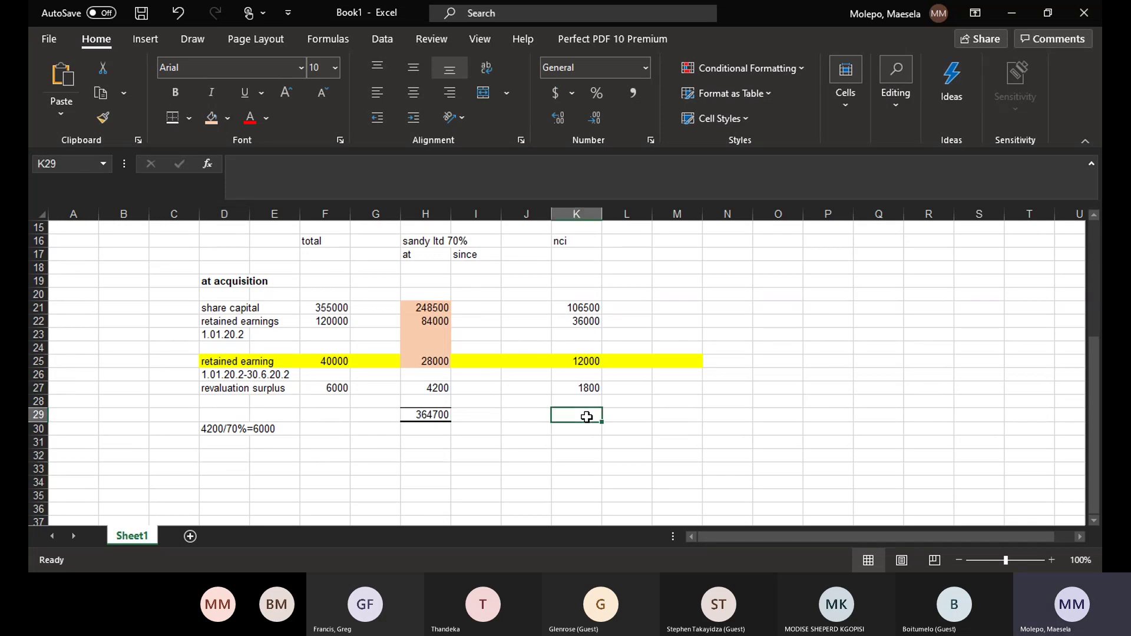
{"action": "type", "text": "su"}
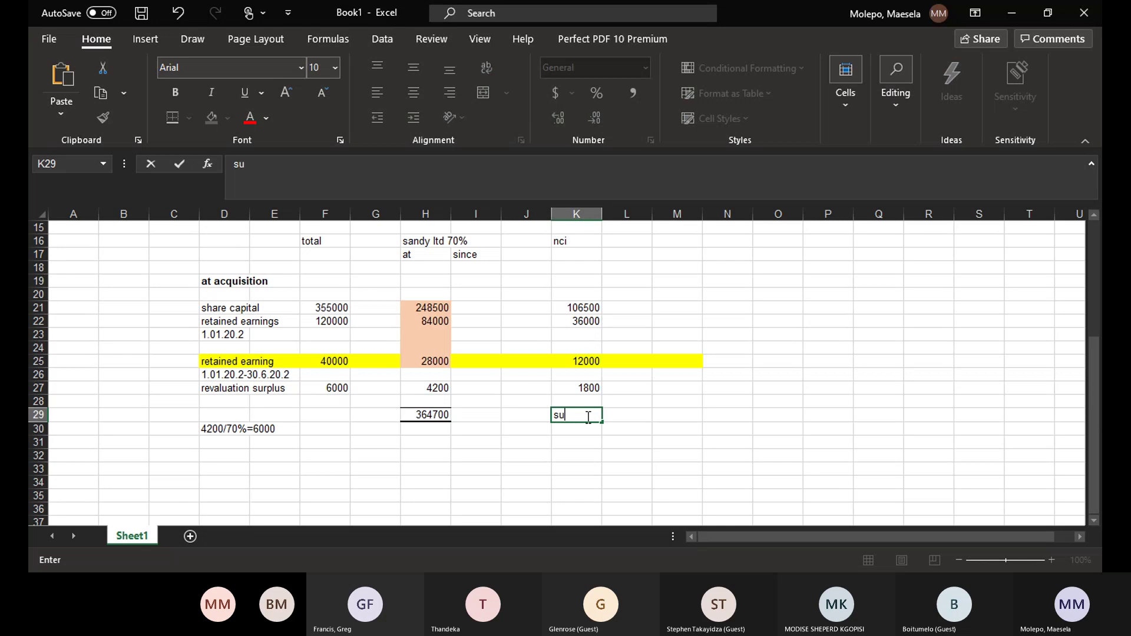
{"action": "key", "text": "BackSpace"}
{"action": "key", "text": "BackSpace"}
{"action": "type", "text": "="}
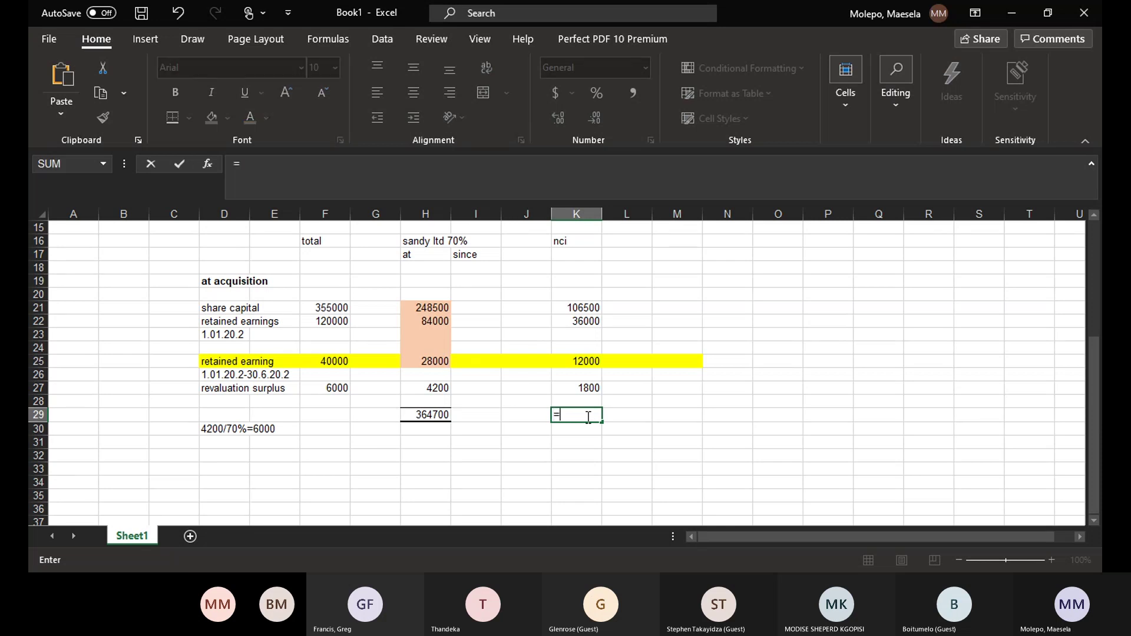
{"action": "type", "text": "sum"}
{"action": "key", "text": "Tab"}
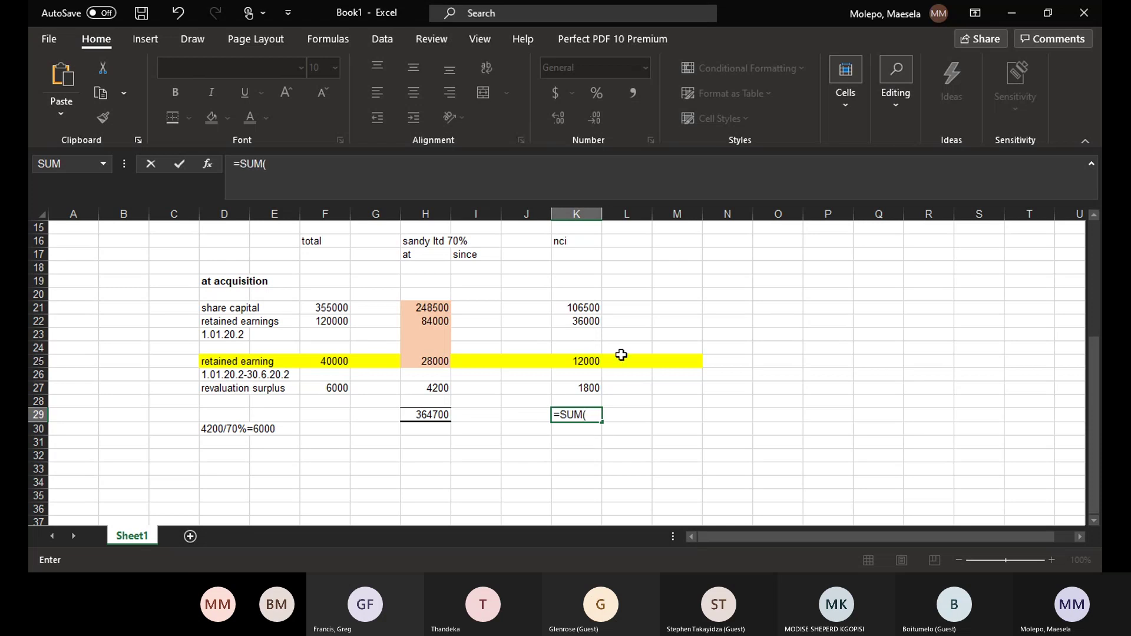
{"action": "left_click", "coordinate": [584, 308]}
{"action": "left_click_drag", "start_coordinate": [585, 361], "coordinate": [587, 384]}
{"action": "key", "text": "Return"}
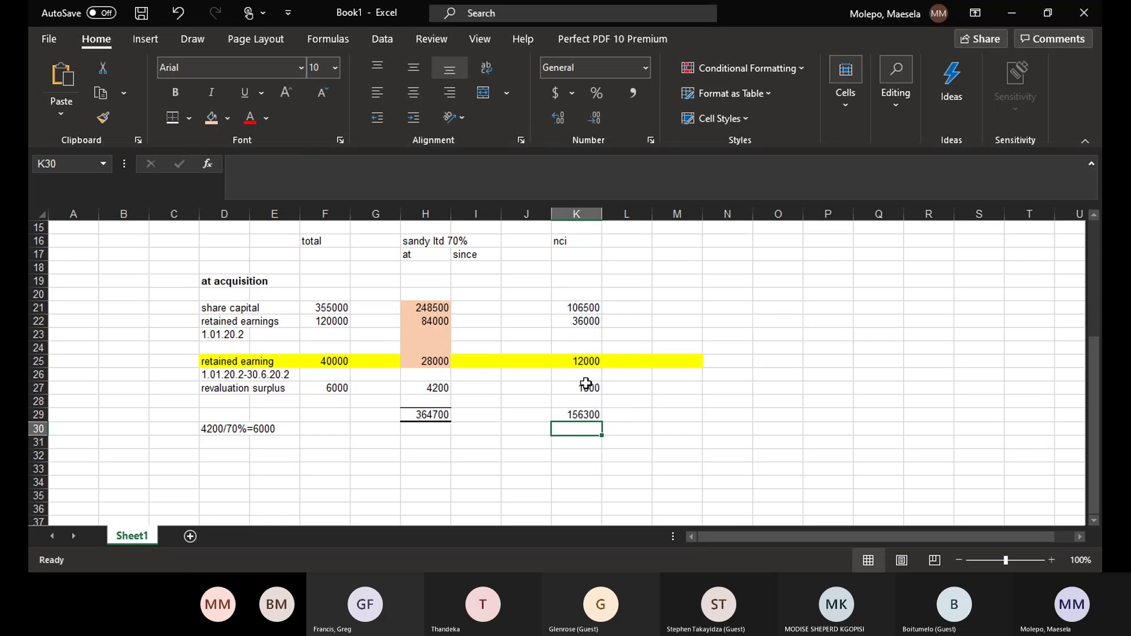
- Sum the total column in cell F29, covering the amounts from share capital down to revaluation surplus
{"action": "left_click", "coordinate": [329, 417]}
{"action": "type", "text": "=s"}
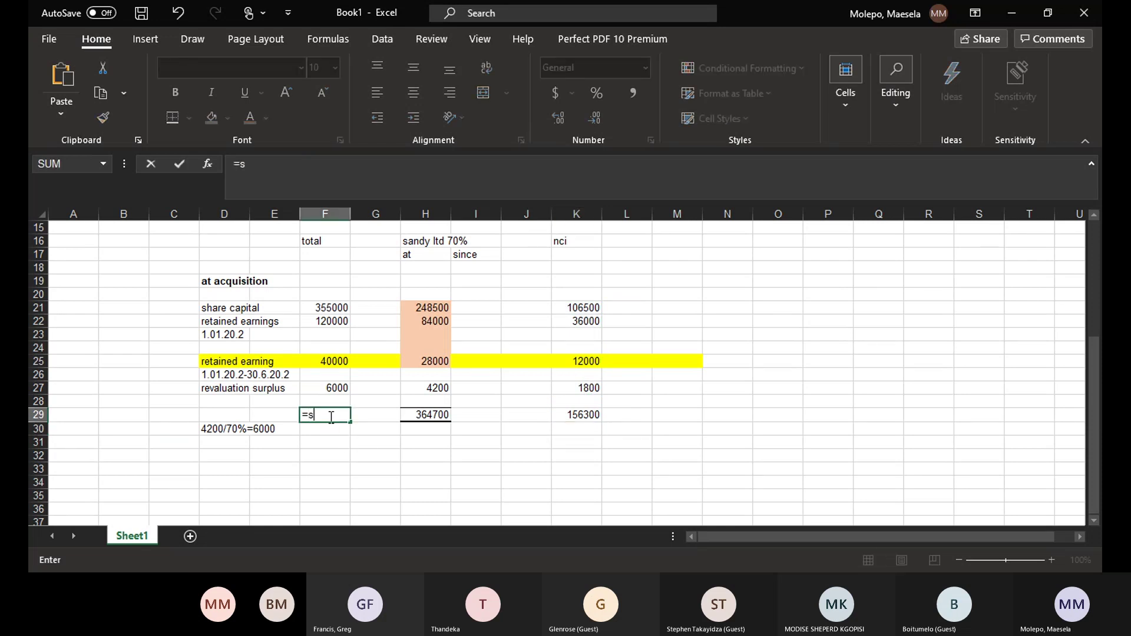
{"action": "type", "text": "um"}
{"action": "double_click", "coordinate": [332, 426]}
{"action": "left_click_drag", "start_coordinate": [331, 304], "coordinate": [334, 385]}
{"action": "key", "text": "Return"}
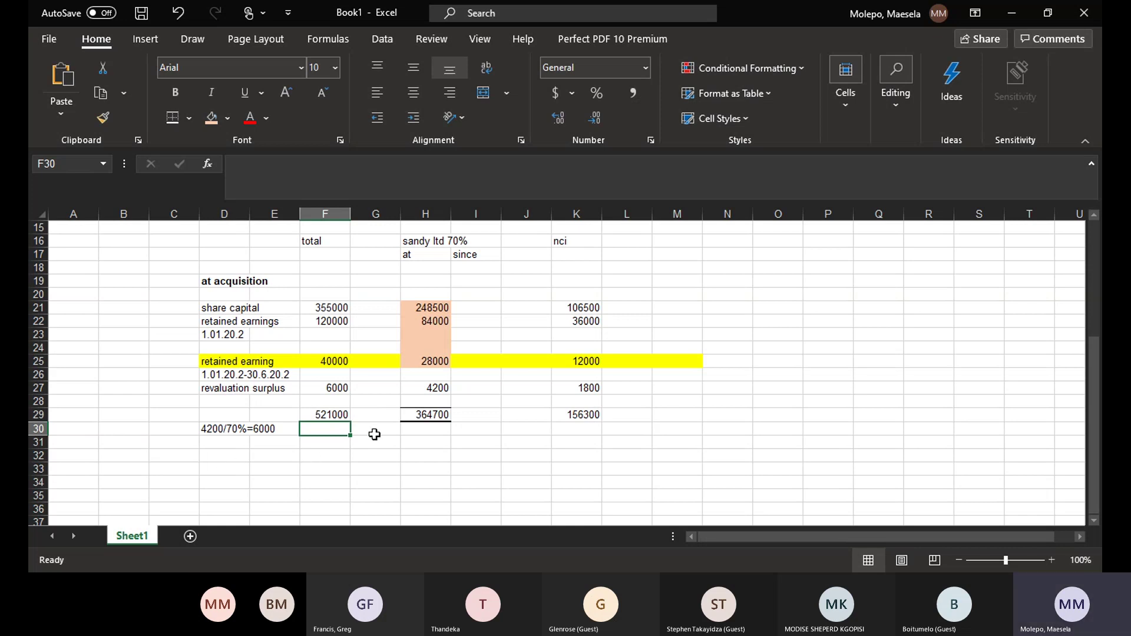
{"action": "left_click", "coordinate": [438, 414]}
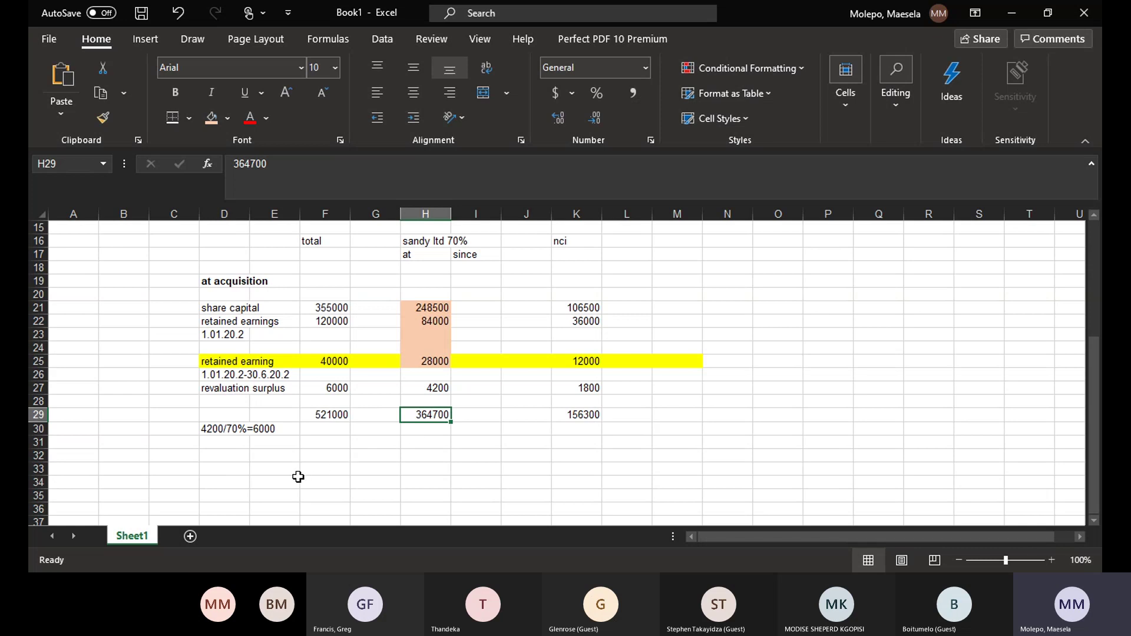
- Add a "consideration given" row in row 32 with 364000 in column H
{"action": "left_click", "coordinate": [223, 458]}
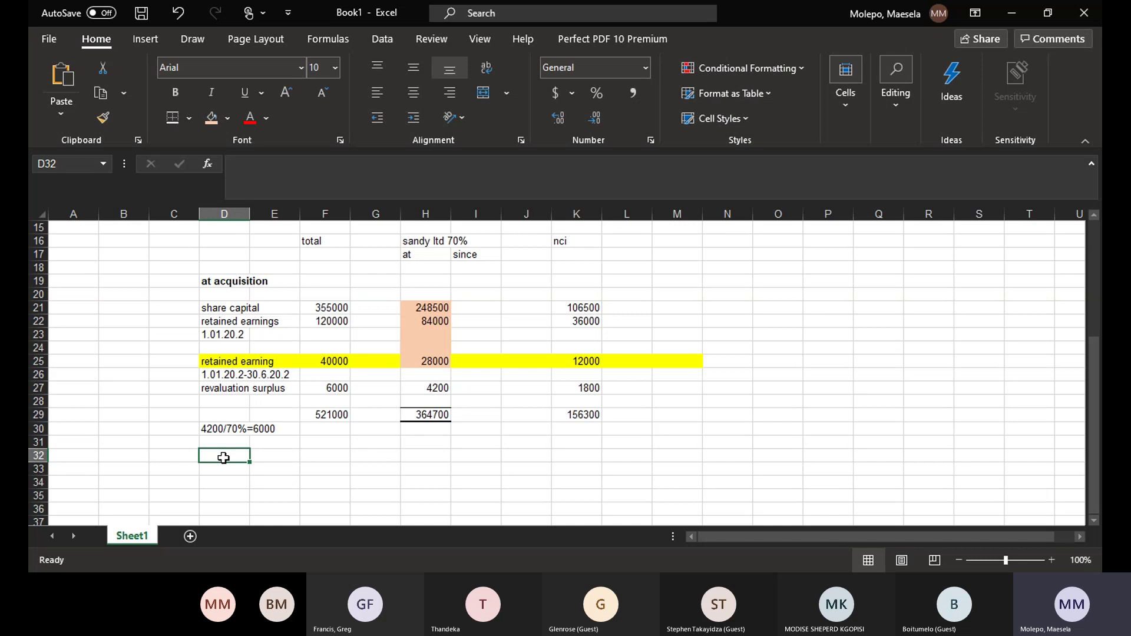
{"action": "type", "text": "co"}
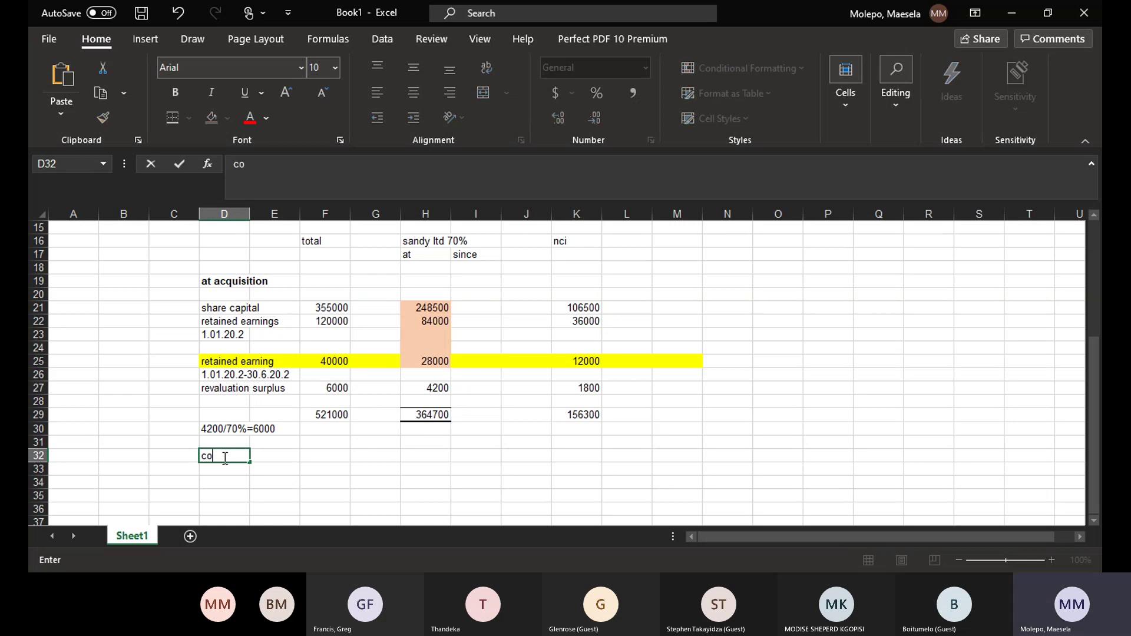
{"action": "type", "text": "nsiderat"}
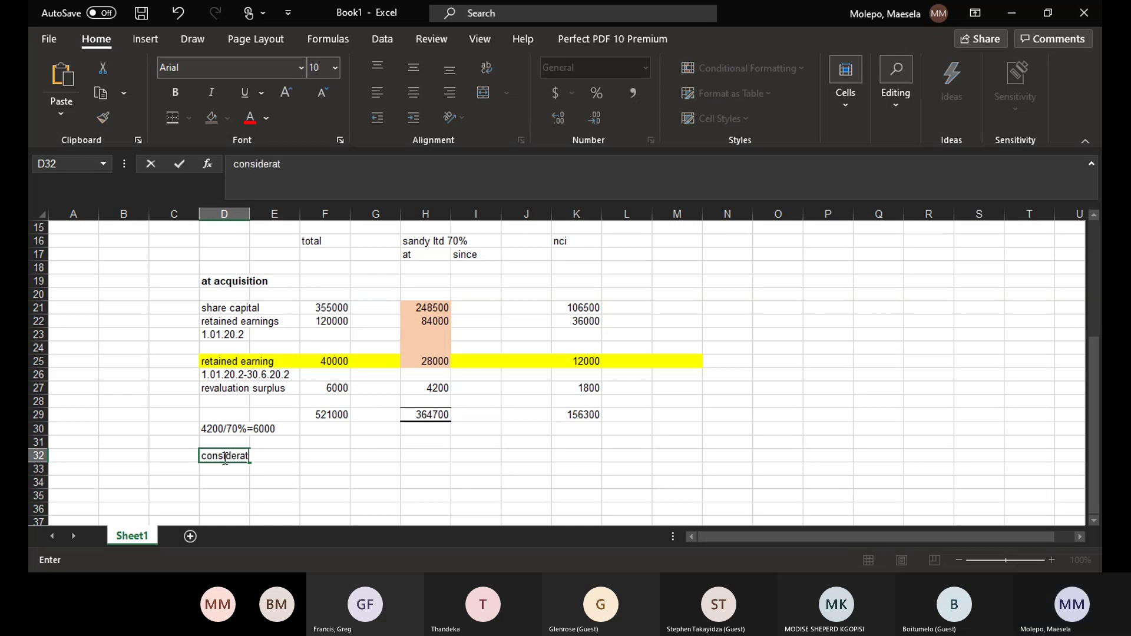
{"action": "type", "text": "ion given"}
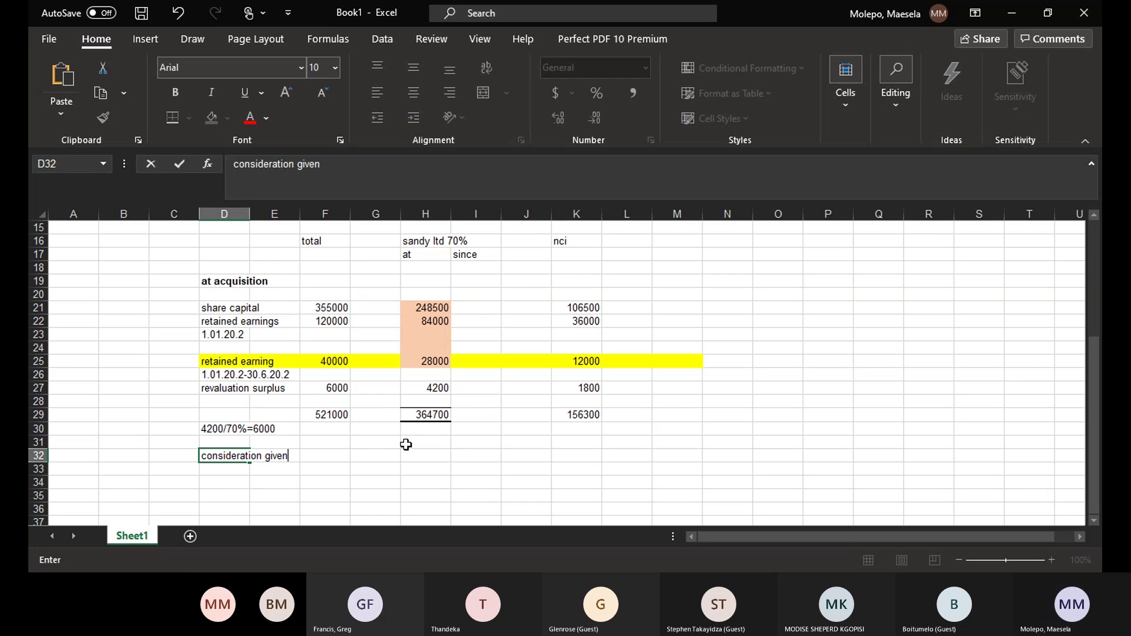
{"action": "left_click", "coordinate": [438, 454]}
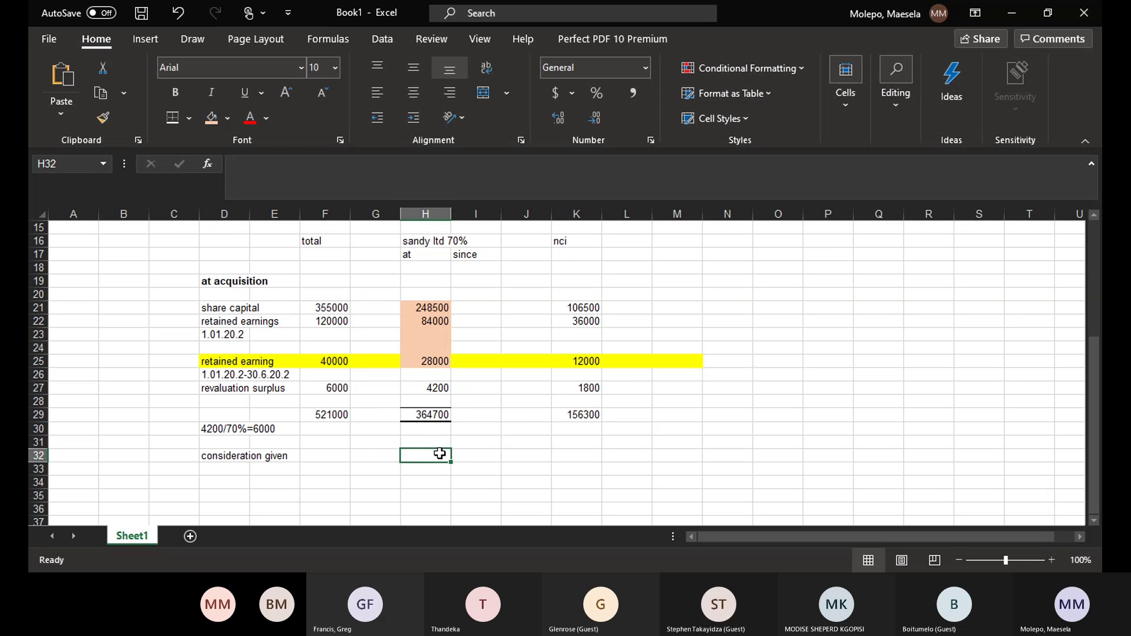
{"action": "type", "text": "363"}
{"action": "key", "text": "BackSpace"}
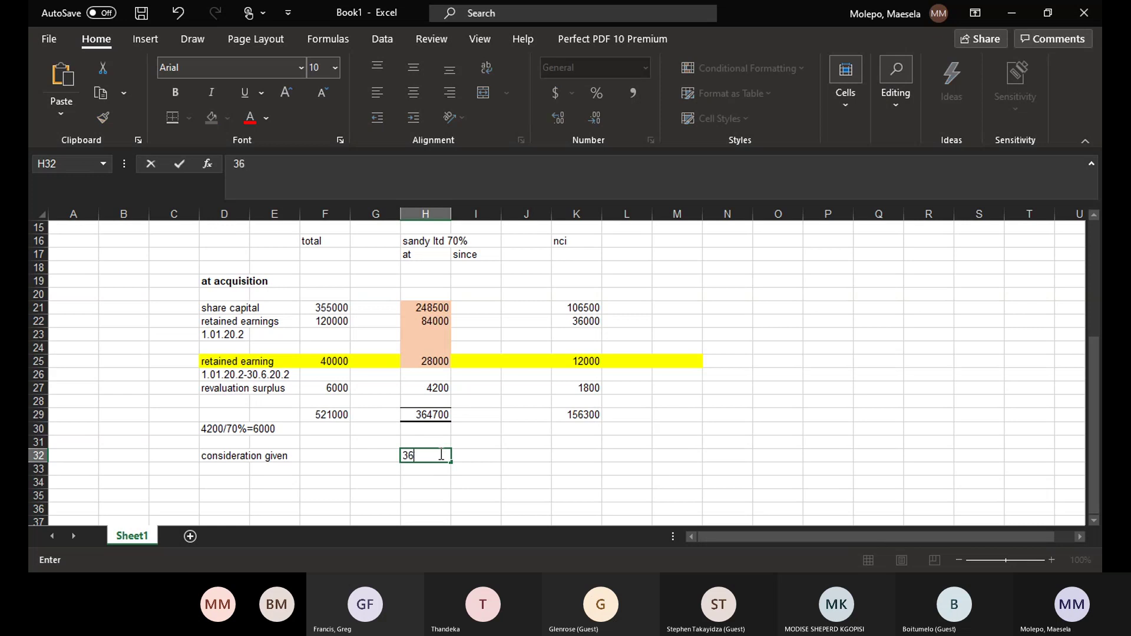
{"action": "type", "text": "4000"}
{"action": "left_click", "coordinate": [407, 496]}
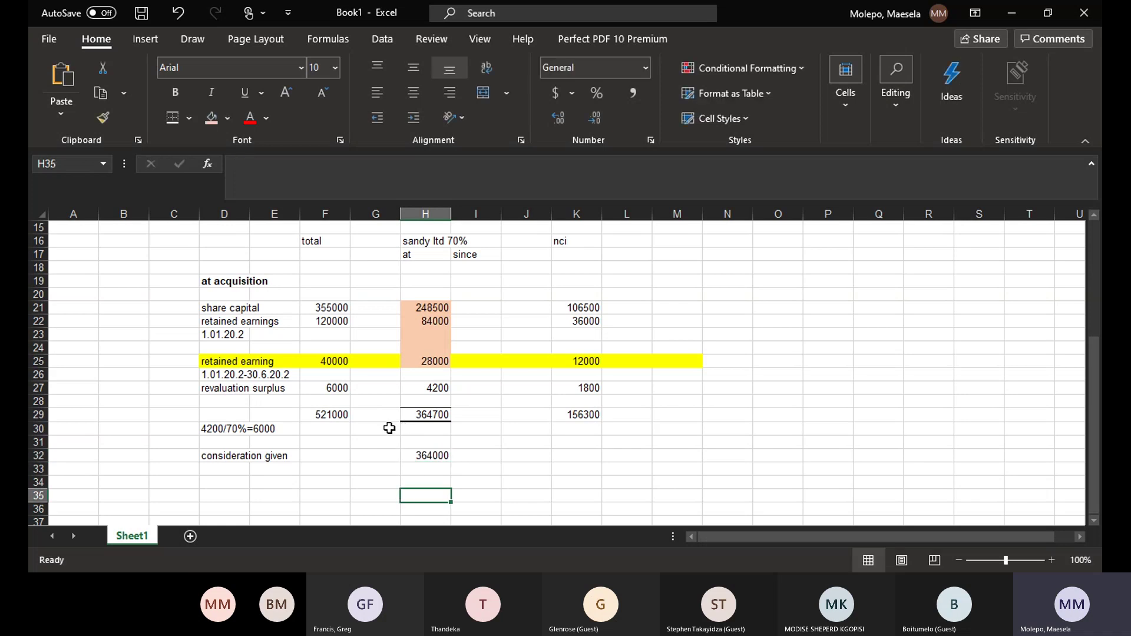
- Add a "good will" row in row 31 with "nil" in column H
{"action": "left_click", "coordinate": [233, 445]}
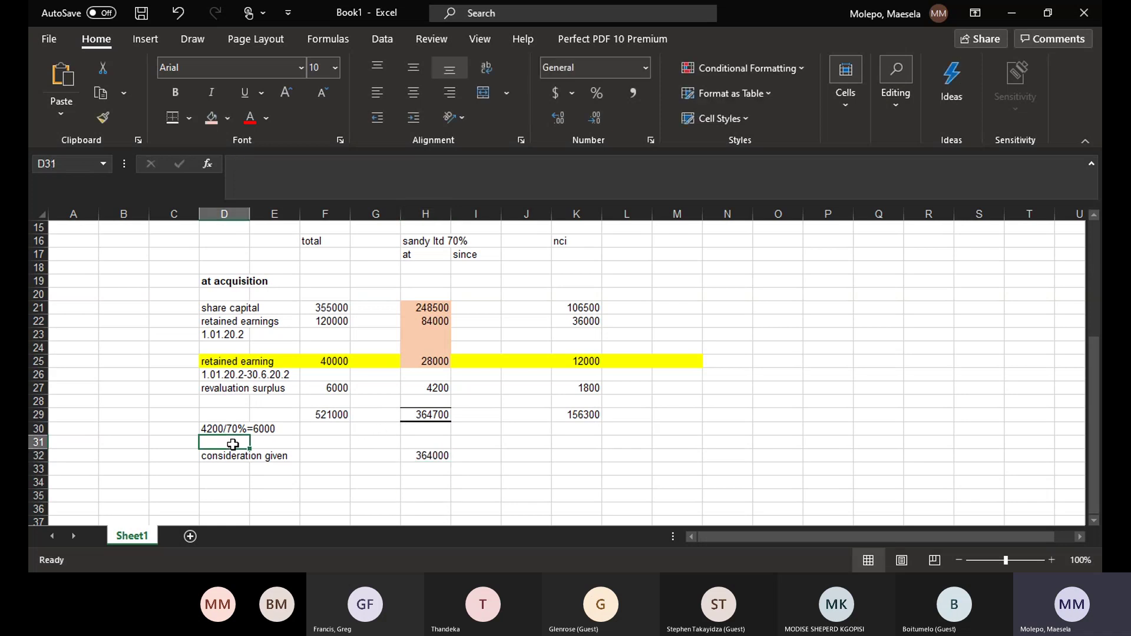
{"action": "type", "text": "goo"}
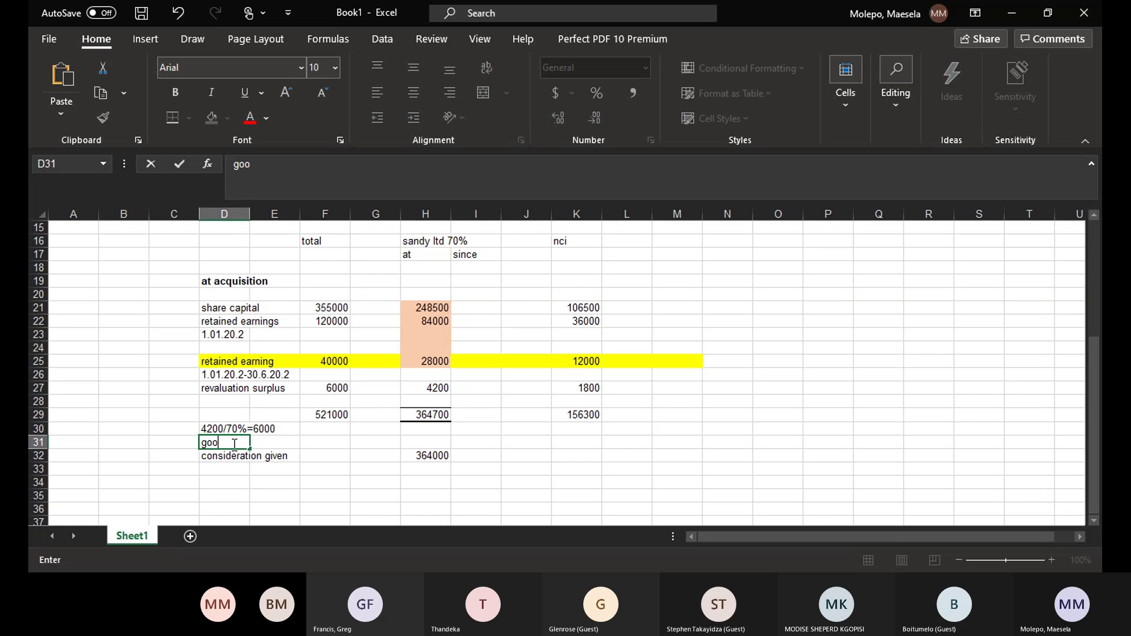
{"action": "type", "text": "d will"}
{"action": "left_click", "coordinate": [428, 446]}
{"action": "type", "text": "nil"}
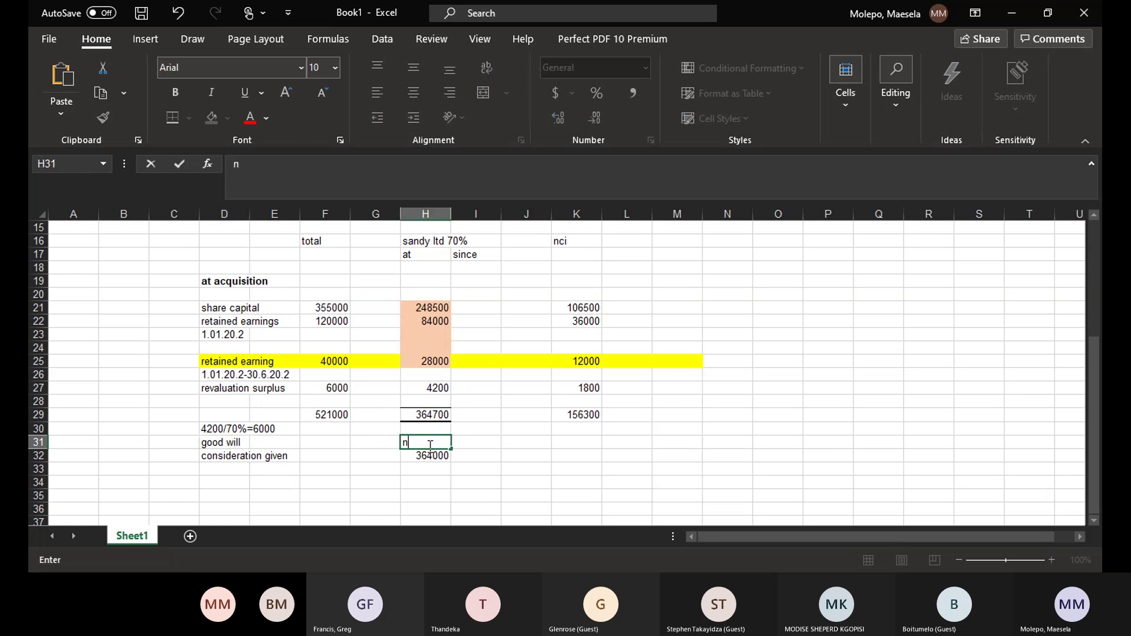
{"action": "left_click", "coordinate": [475, 455]}
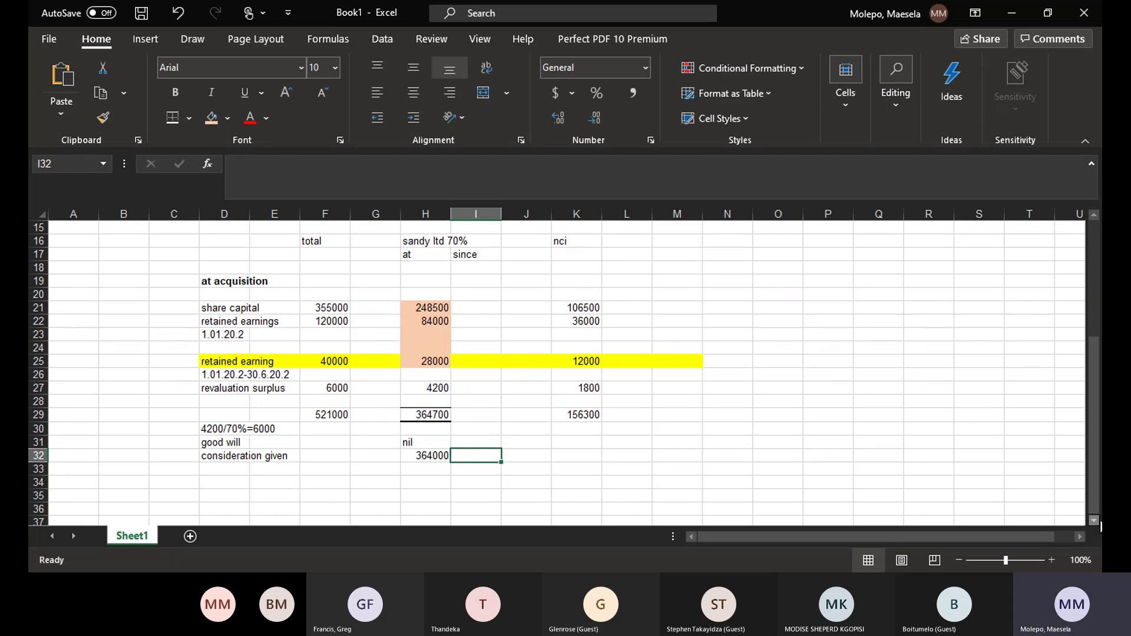
- Write the section heading "since acquisition to end of current year" in cell D35
{"action": "scroll", "coordinate": [1094, 522], "scroll_direction": "down", "scroll_amount": 2}
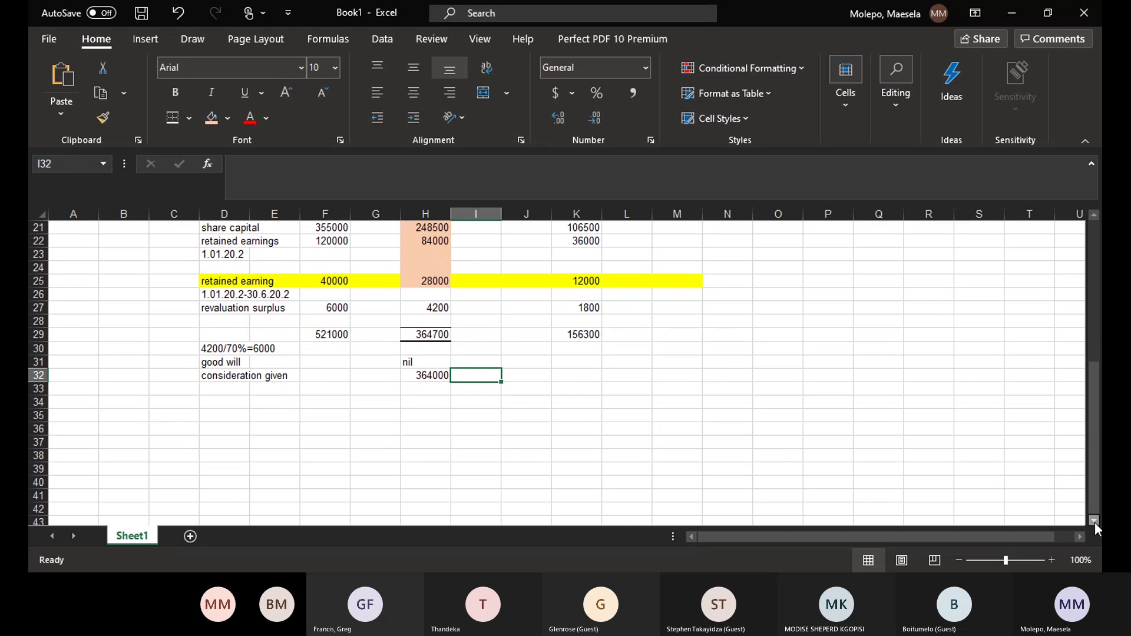
{"action": "left_click", "coordinate": [1095, 522]}
{"action": "left_click", "coordinate": [1094, 522]}
{"action": "left_click", "coordinate": [229, 393]}
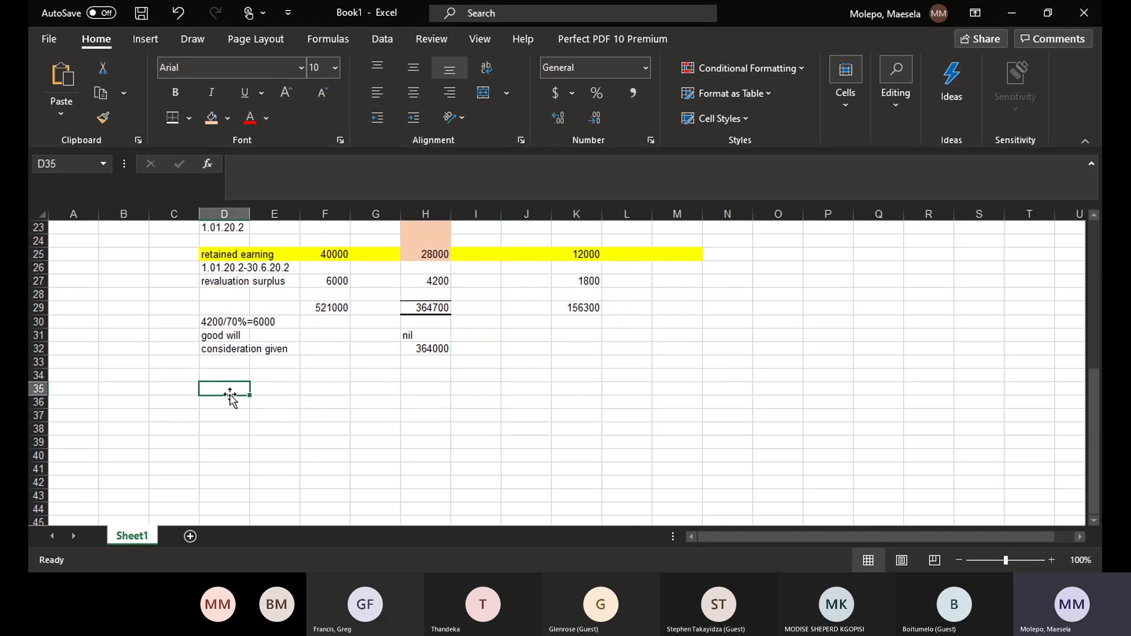
{"action": "type", "text": "curre"}
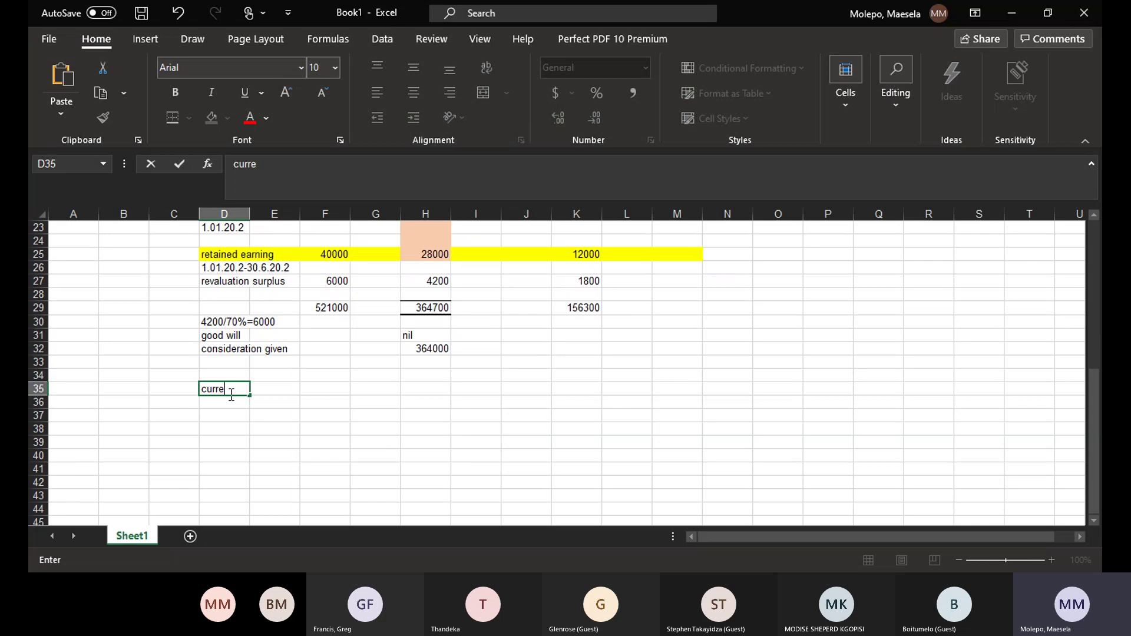
{"action": "key", "text": "BackSpace"}
{"action": "key", "text": "BackSpace"}
{"action": "key", "text": "BackSpace"}
{"action": "key", "text": "BackSpace"}
{"action": "key", "text": "BackSpace"}
{"action": "type", "text": "since a"}
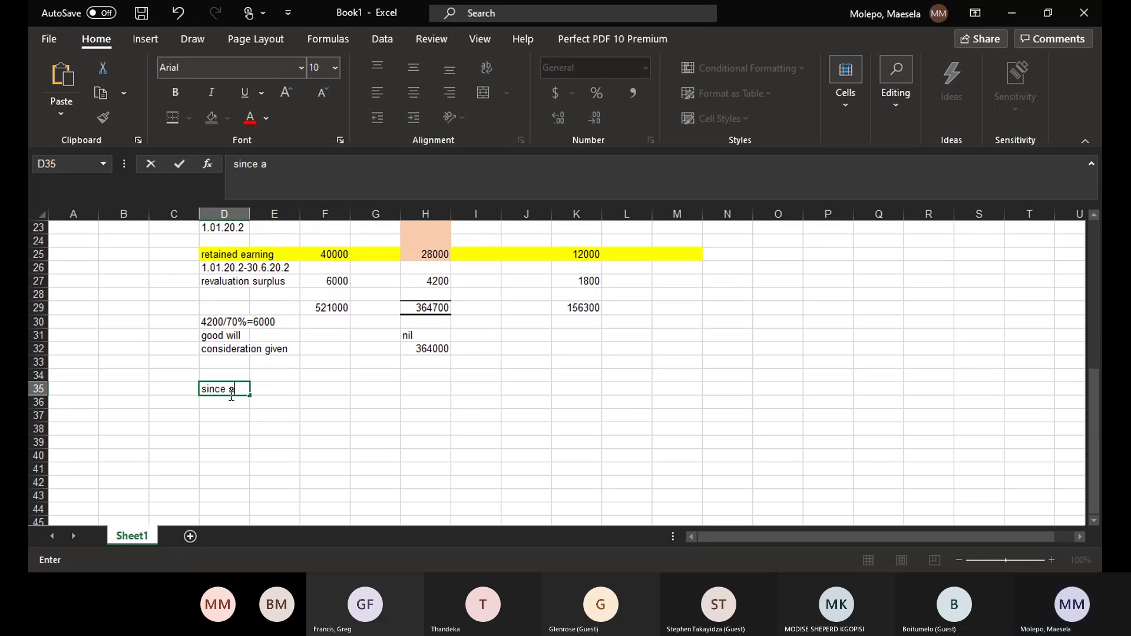
{"action": "type", "text": "cquisition "}
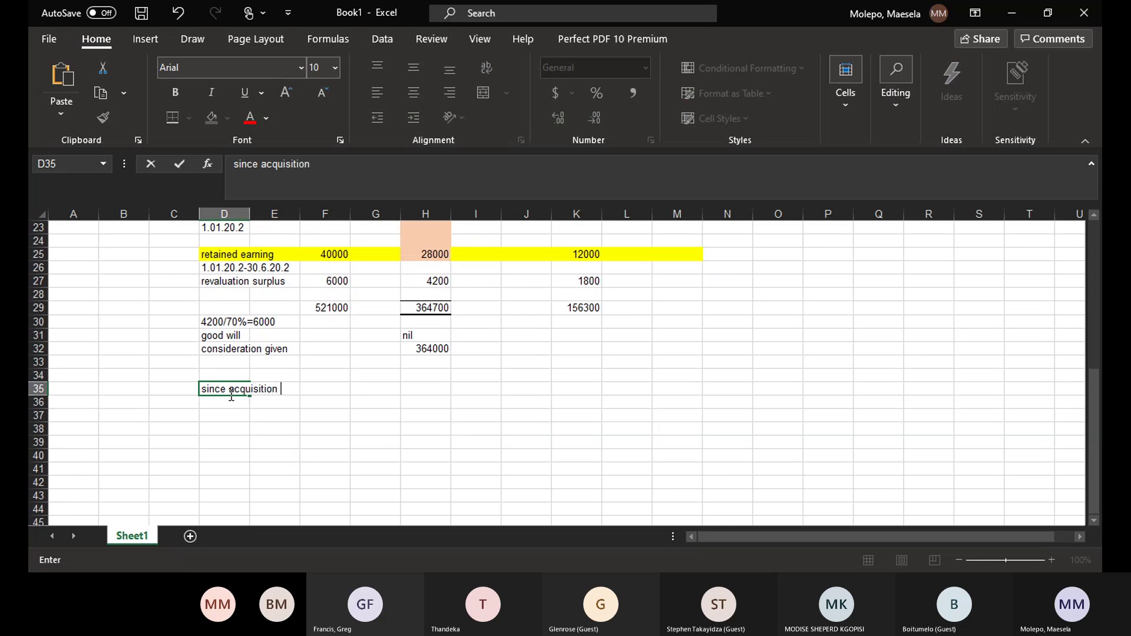
{"action": "type", "text": "to end of c"}
{"action": "type", "text": "urr"}
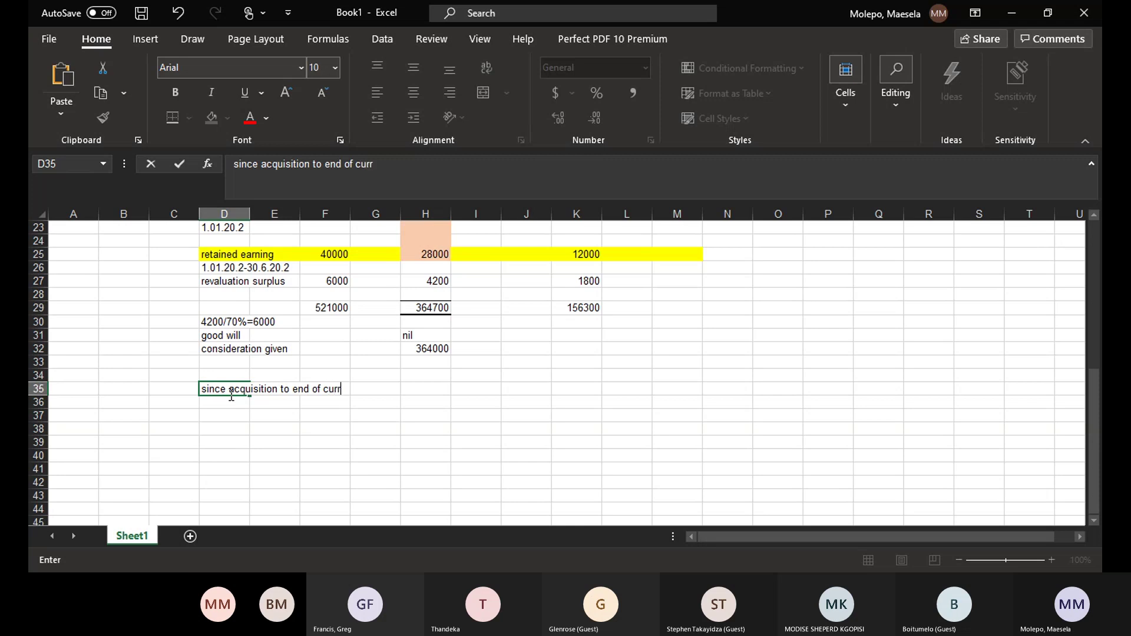
{"action": "type", "text": "ent year"}
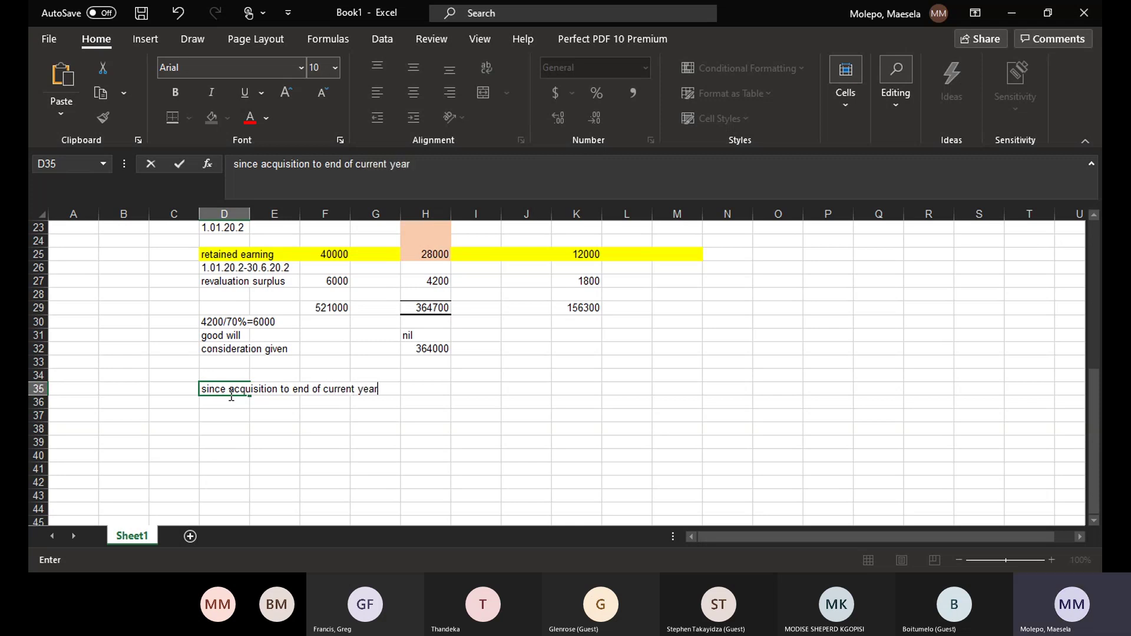
- Enter the label "current" in cell D37 and "profit(1/7/20.1-31/12/20.1" in cell D38
{"action": "left_click", "coordinate": [211, 413]}
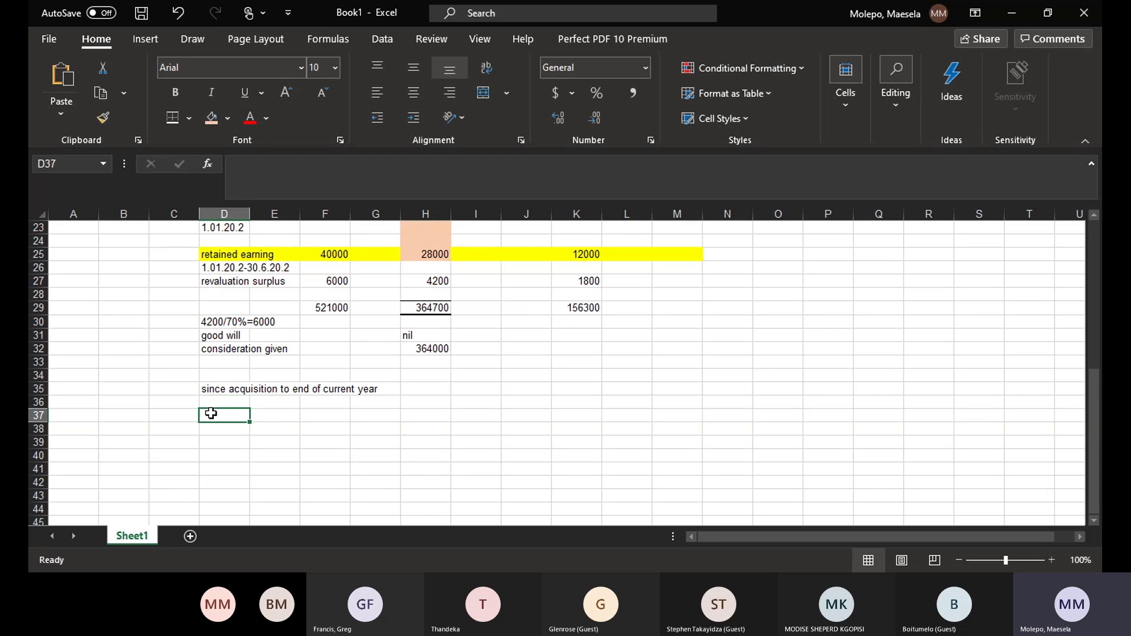
{"action": "type", "text": "current"}
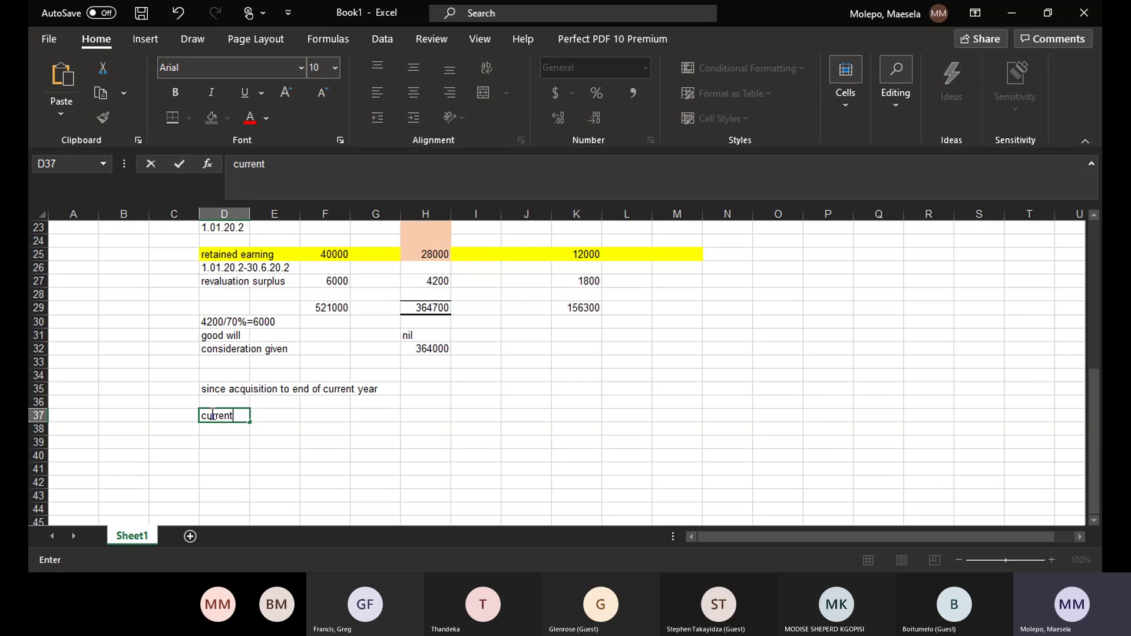
{"action": "key", "text": "Return"}
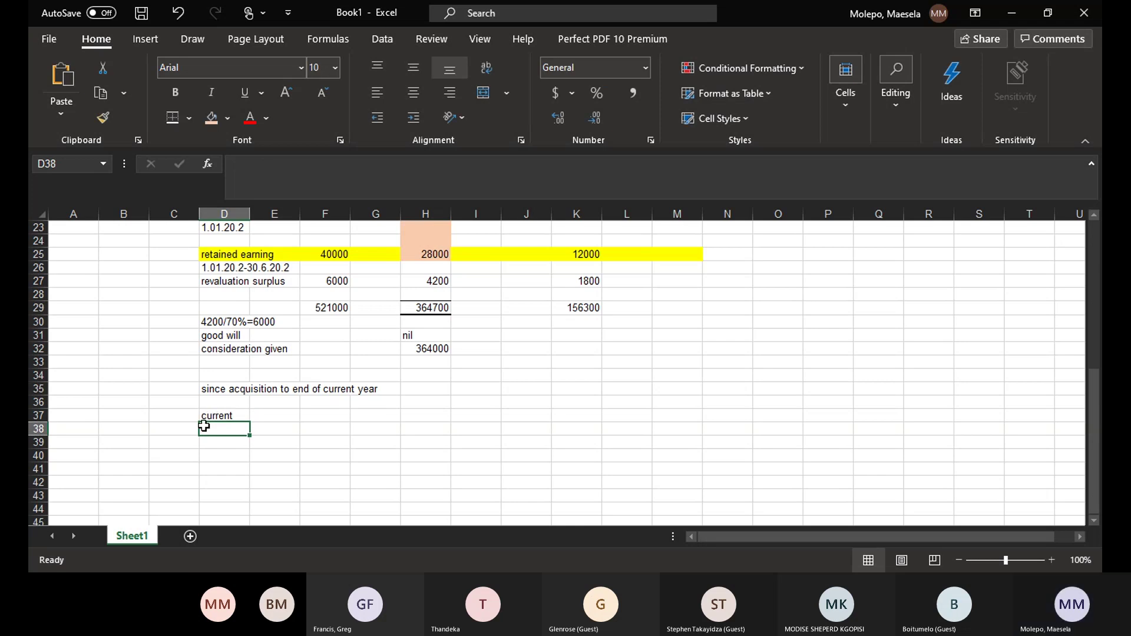
{"action": "type", "text": "pr"}
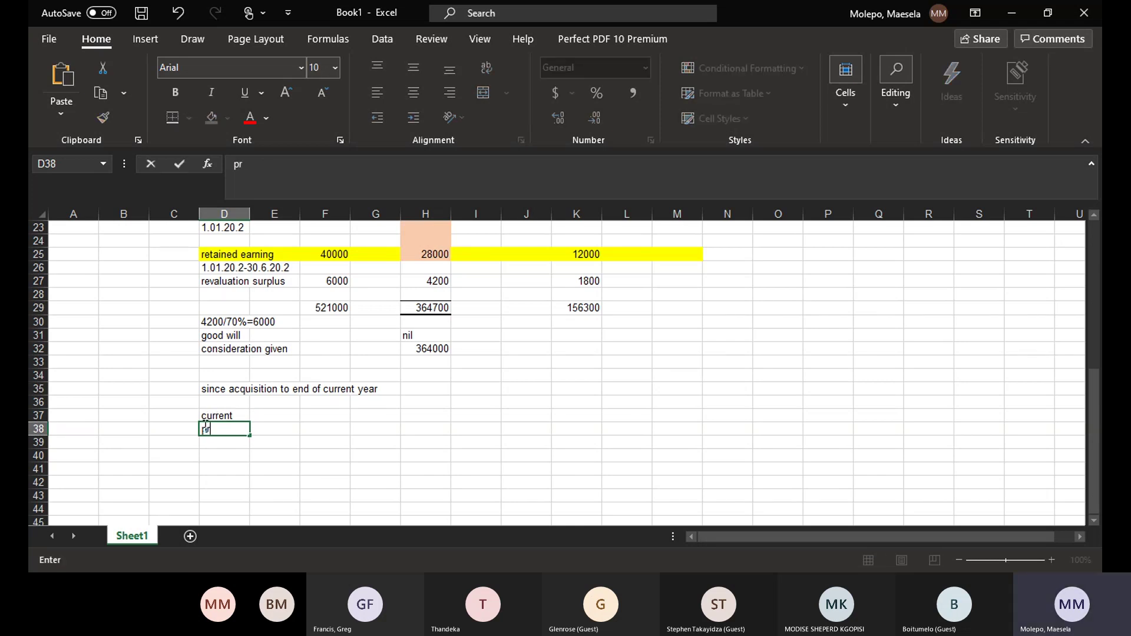
{"action": "type", "text": "ofit(1"}
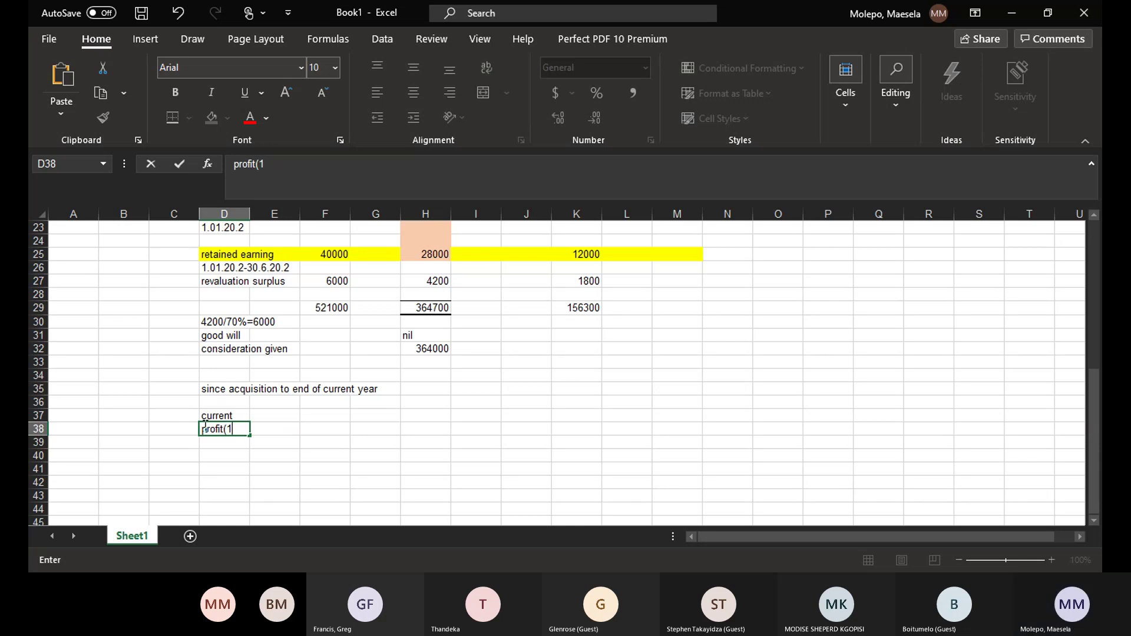
{"action": "type", "text": "/7/20.1-"}
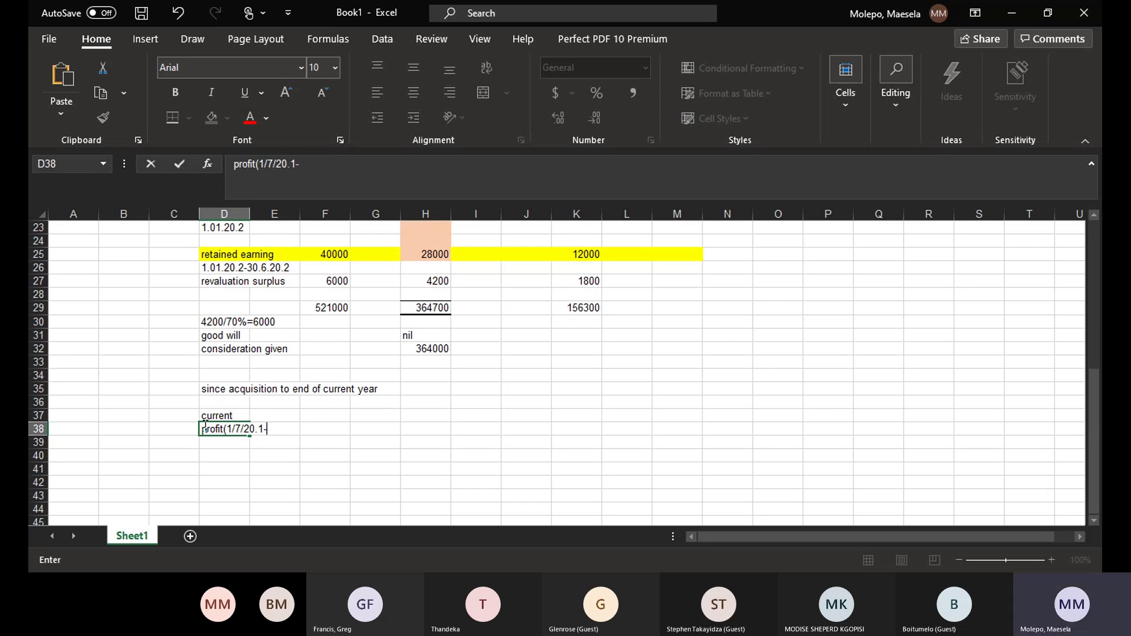
{"action": "type", "text": "31/12/2"}
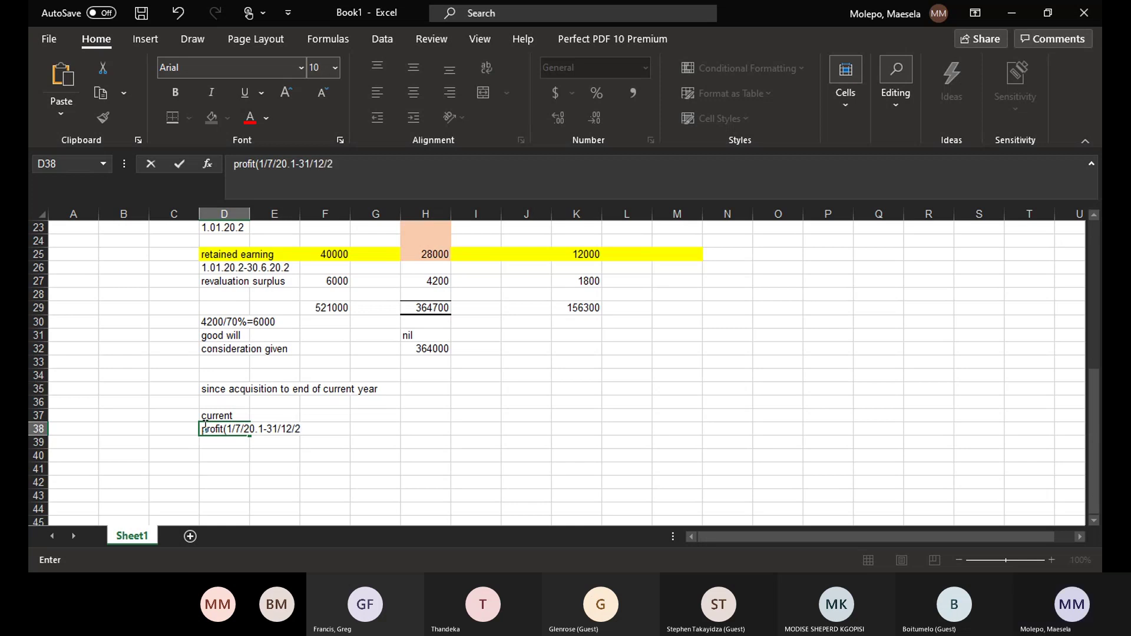
{"action": "type", "text": "0.1"}
{"action": "left_click", "coordinate": [225, 446]}
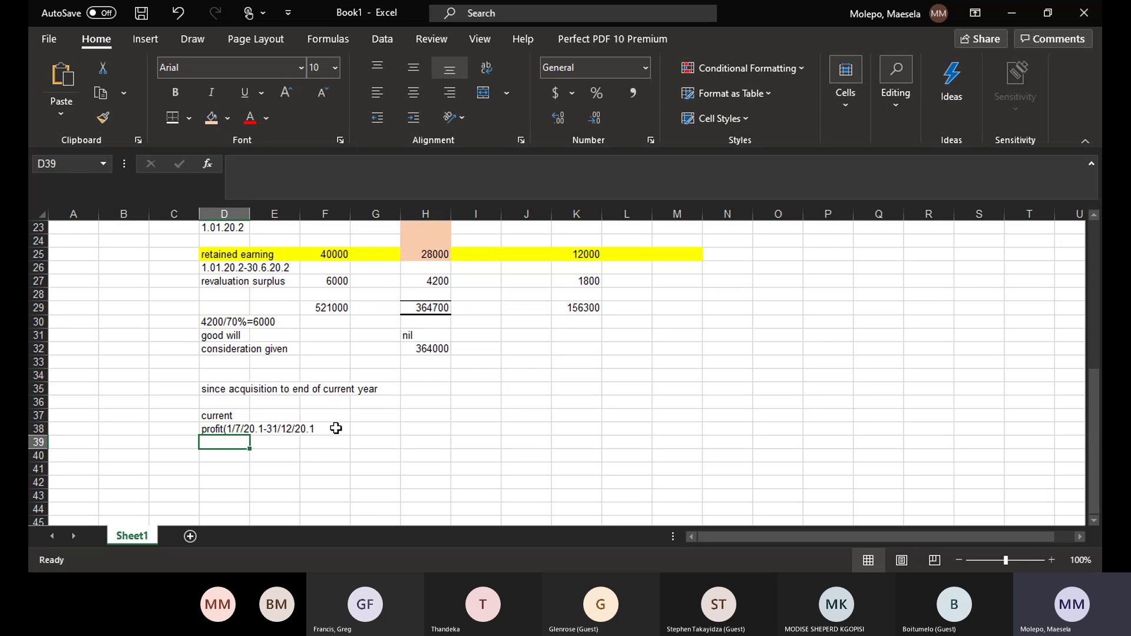
- Insert two blank columns, one at column E and one at column F, between the row labels and the total figures
{"action": "left_click", "coordinate": [290, 214]}
{"action": "right_click", "coordinate": [291, 215]}
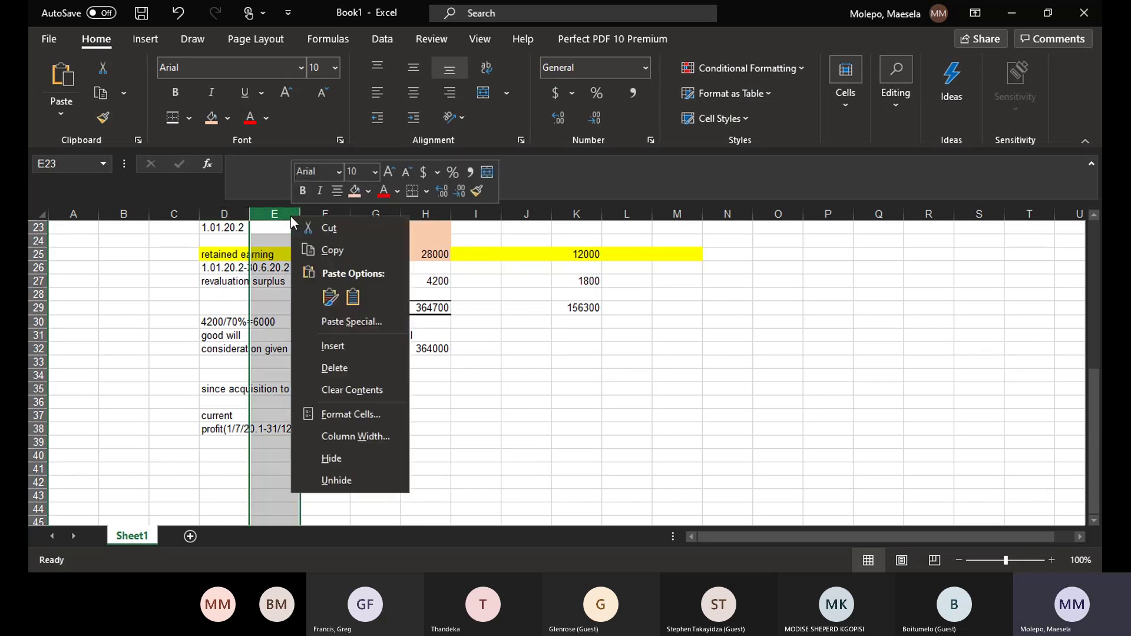
{"action": "left_click", "coordinate": [352, 345]}
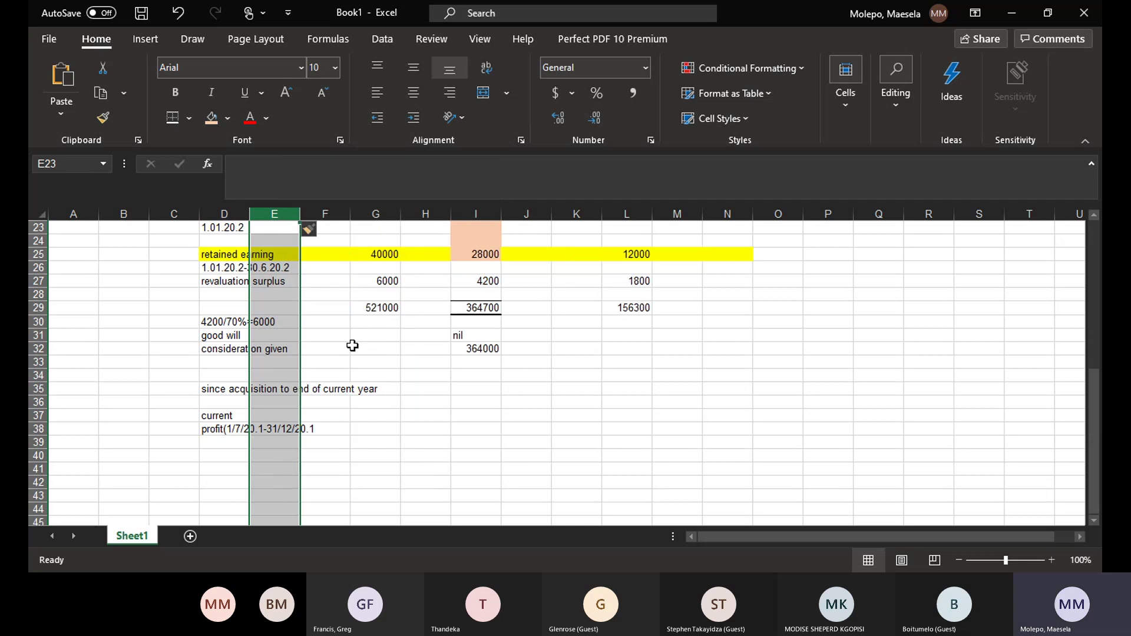
{"action": "left_click", "coordinate": [442, 454]}
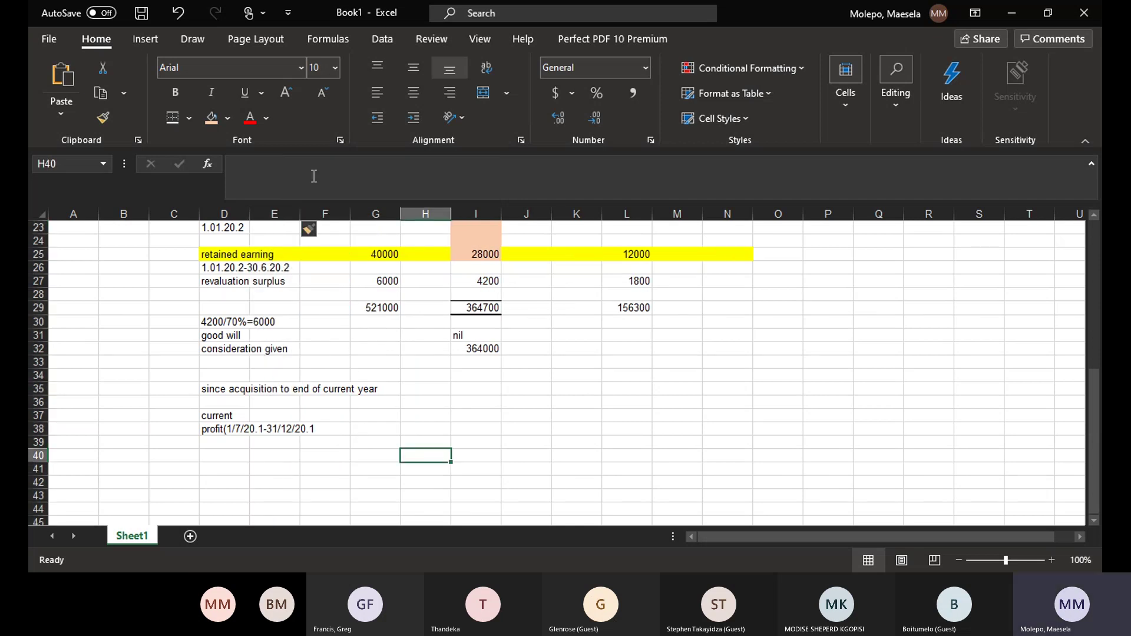
{"action": "left_click", "coordinate": [327, 213]}
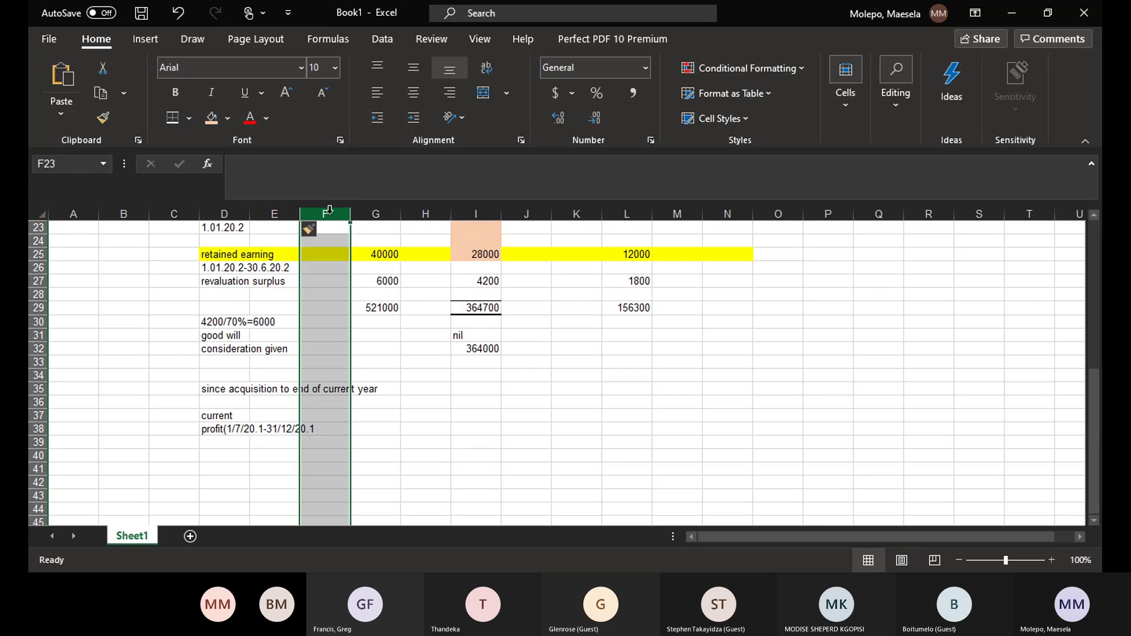
{"action": "right_click", "coordinate": [330, 213]}
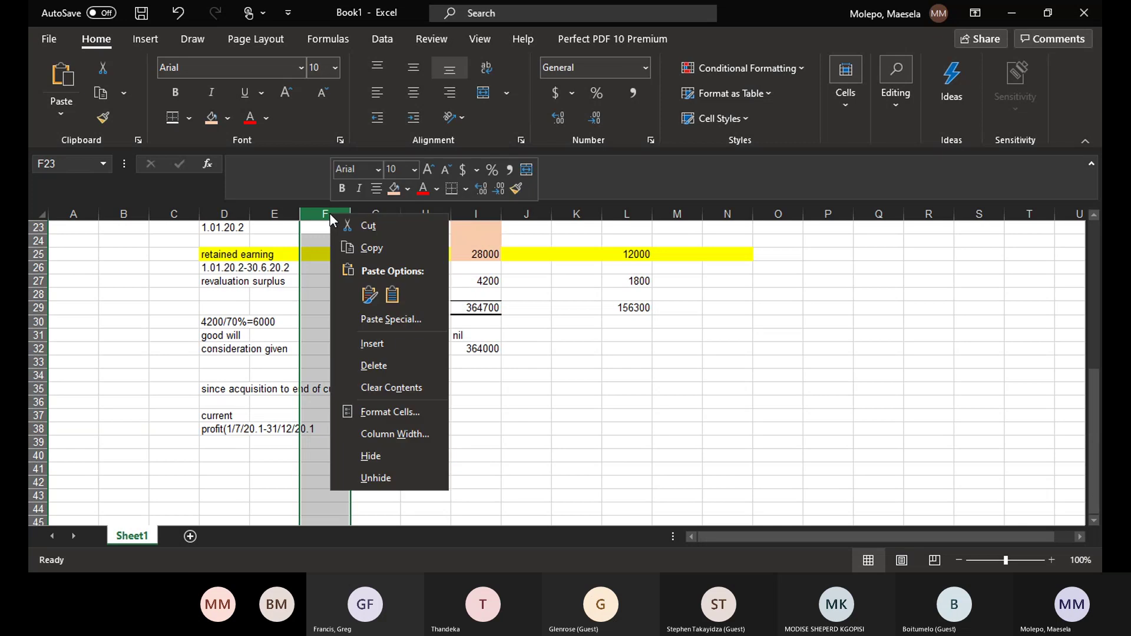
{"action": "left_click", "coordinate": [382, 345]}
{"action": "left_click", "coordinate": [388, 454]}
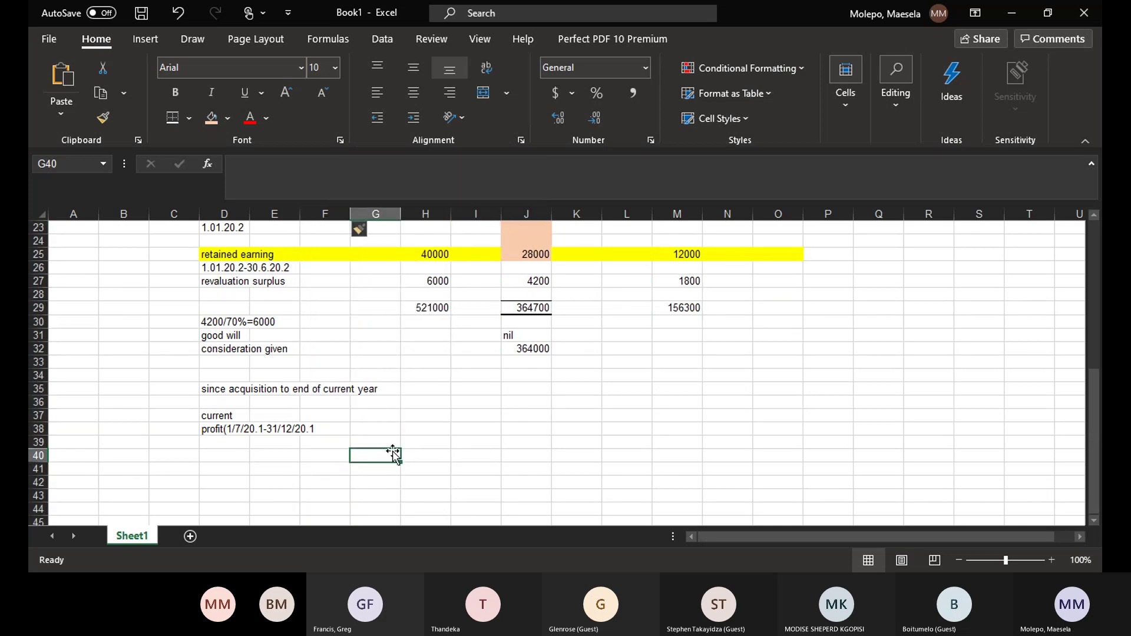
- Enter 40000 in cell H38 as the total for the current-year profit row
{"action": "left_click", "coordinate": [434, 428]}
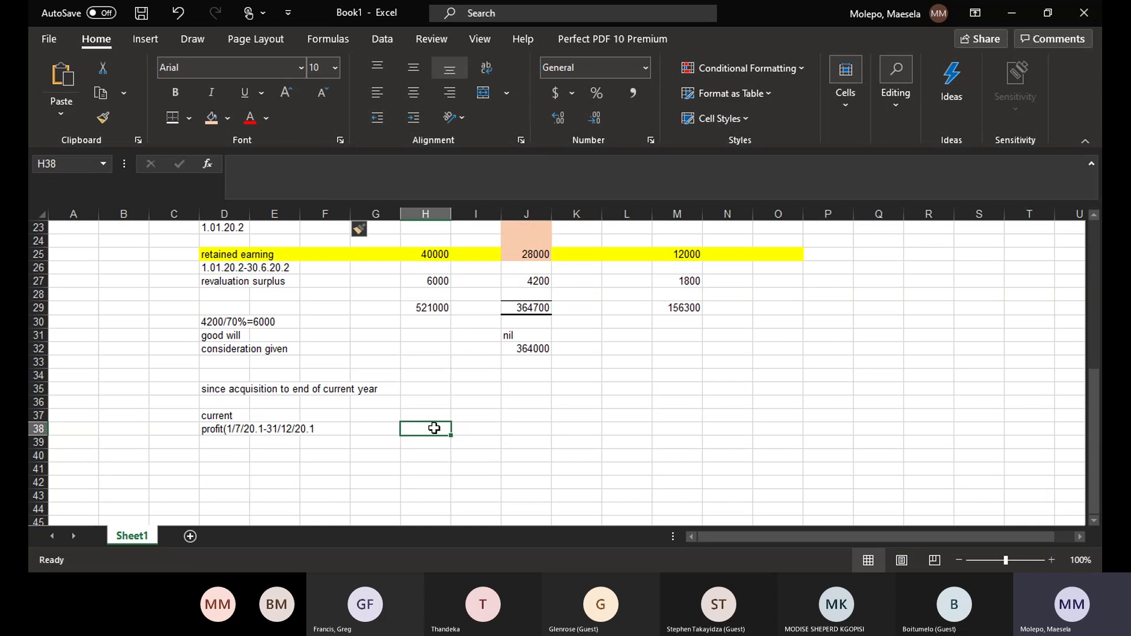
{"action": "type", "text": "40000"}
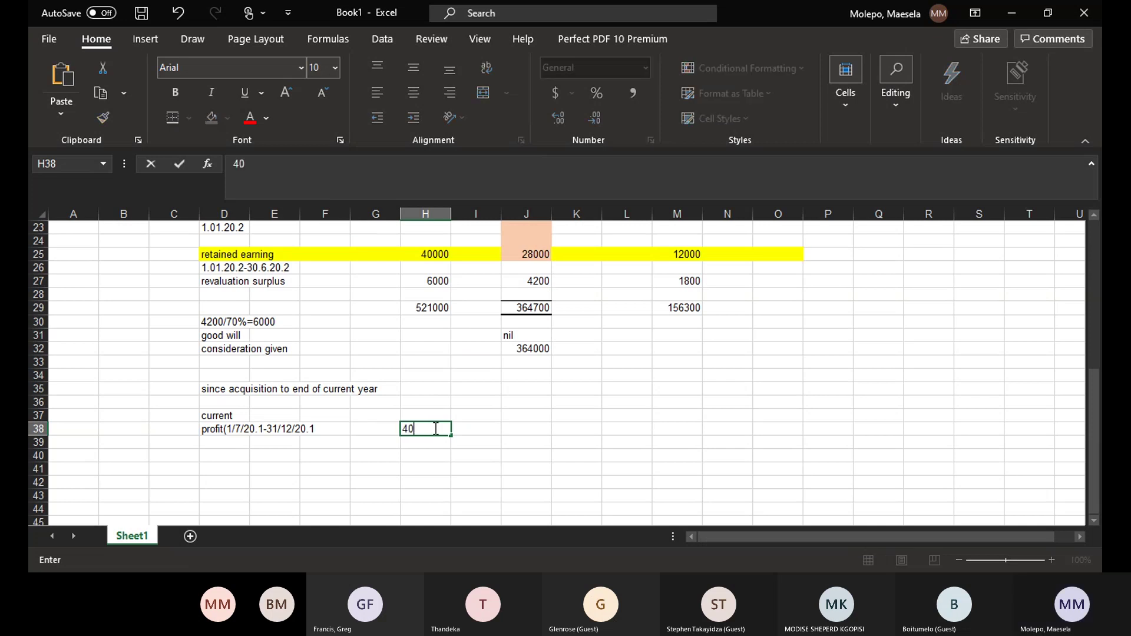
{"action": "left_click", "coordinate": [528, 470]}
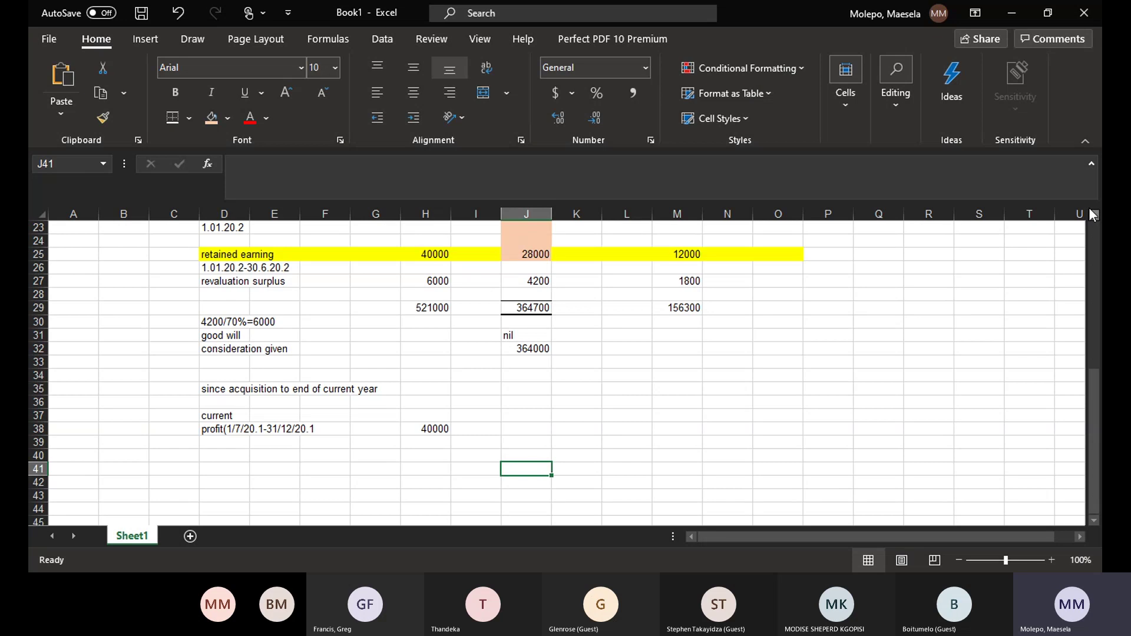
- Check the column headings at the top of the analysis and enter 28000 in cell K38, under "since", for the profit row
{"action": "scroll", "coordinate": [1091, 215], "scroll_direction": "up", "scroll_amount": 2}
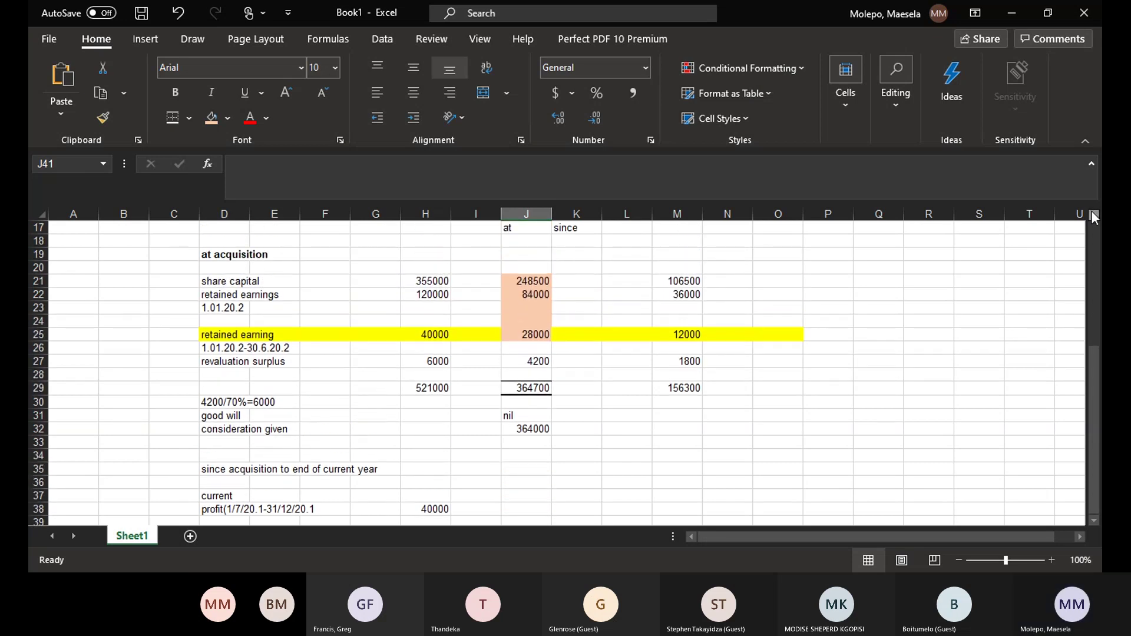
{"action": "scroll", "coordinate": [1091, 211], "scroll_direction": "up", "scroll_amount": 1}
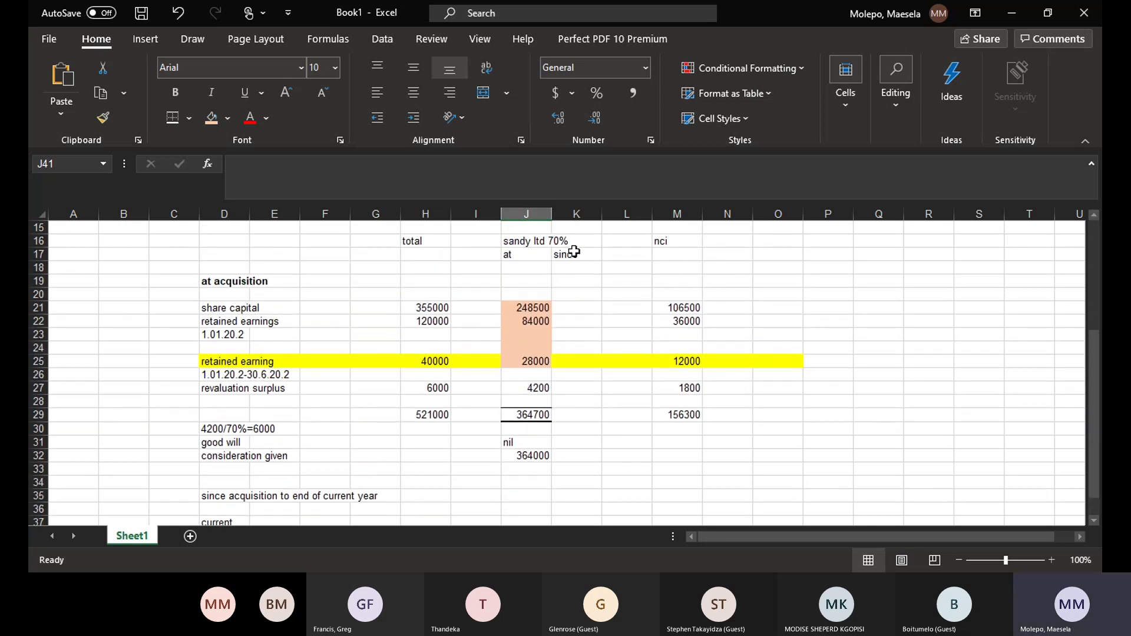
{"action": "left_click", "coordinate": [577, 213]}
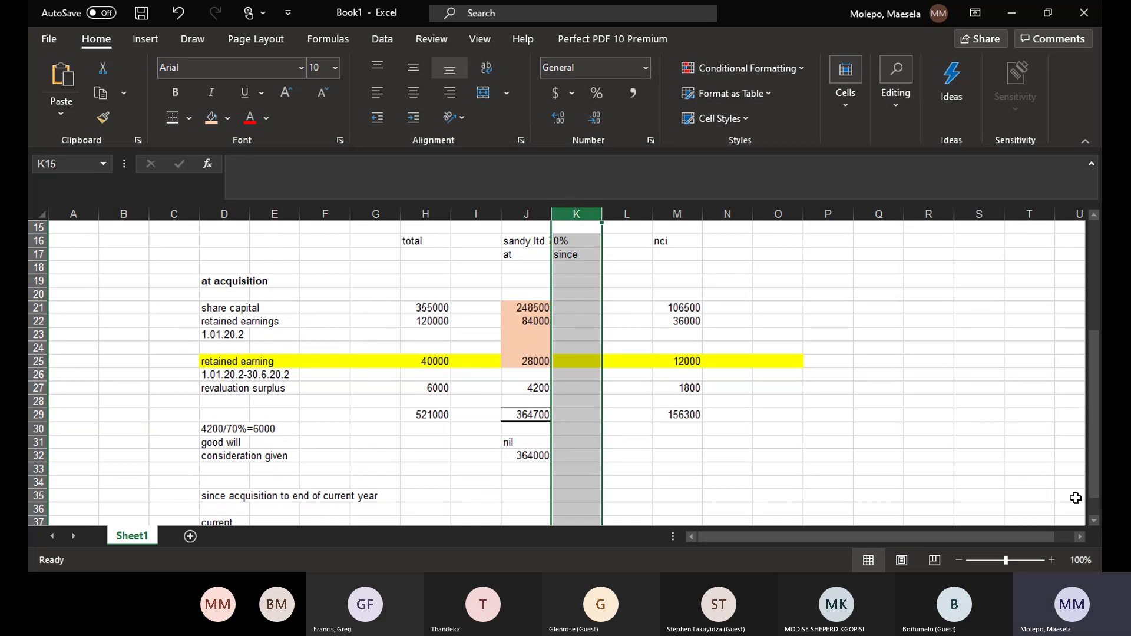
{"action": "left_click", "coordinate": [1091, 513]}
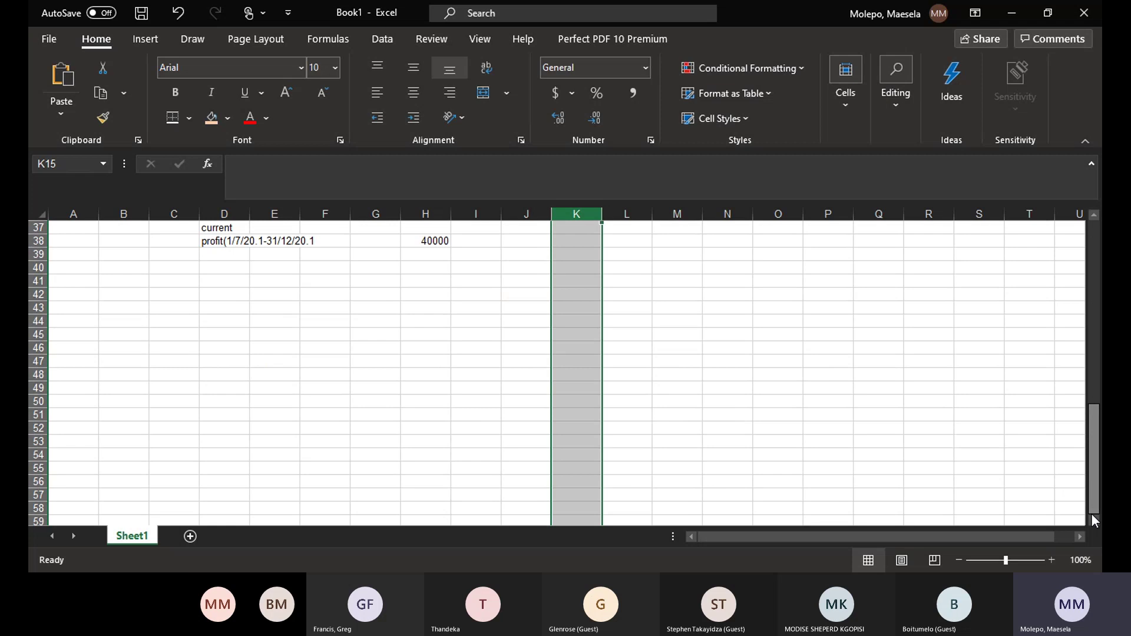
{"action": "left_click", "coordinate": [1093, 215]}
{"action": "left_click", "coordinate": [1093, 215]}
{"action": "left_click", "coordinate": [1093, 215]}
{"action": "left_click", "coordinate": [1093, 215]}
{"action": "left_click", "coordinate": [1093, 215]}
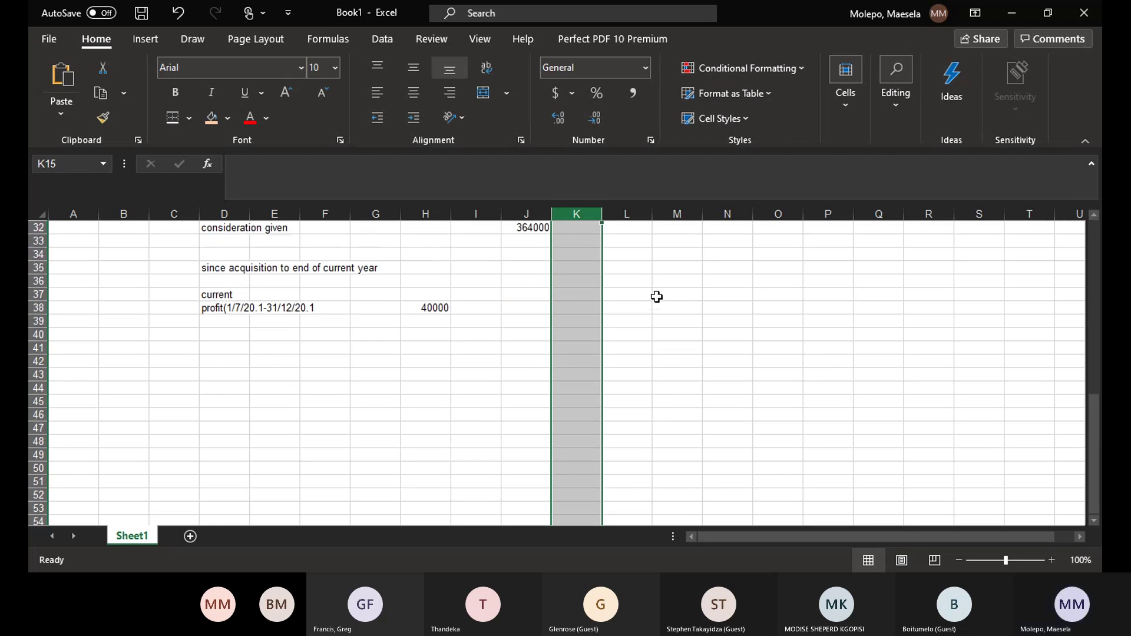
{"action": "left_click", "coordinate": [585, 310]}
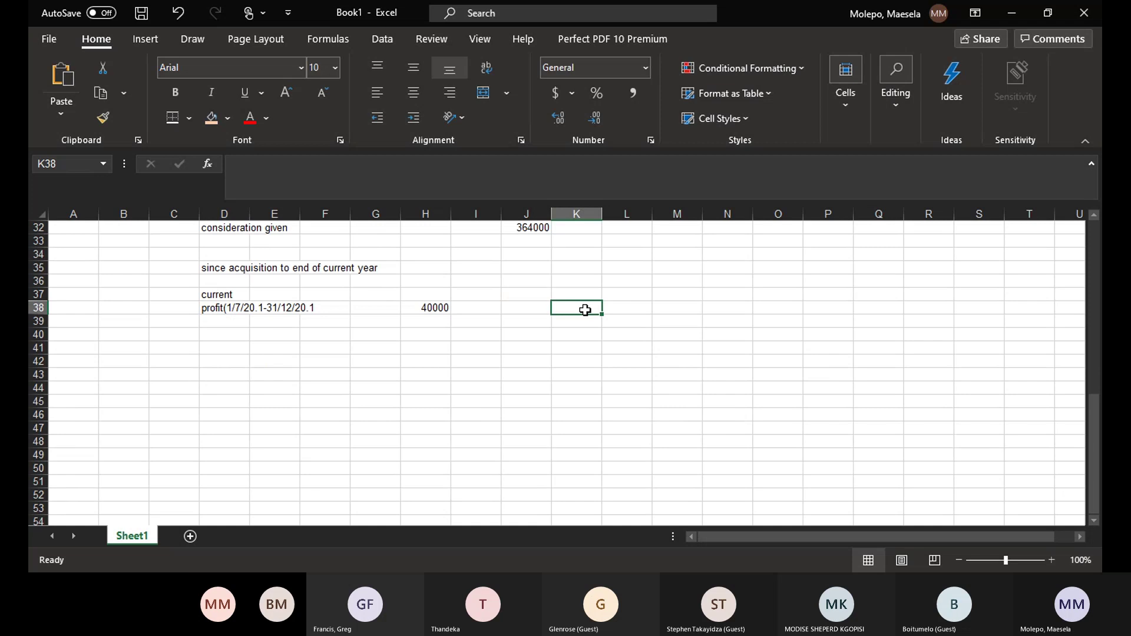
{"action": "type", "text": "280"}
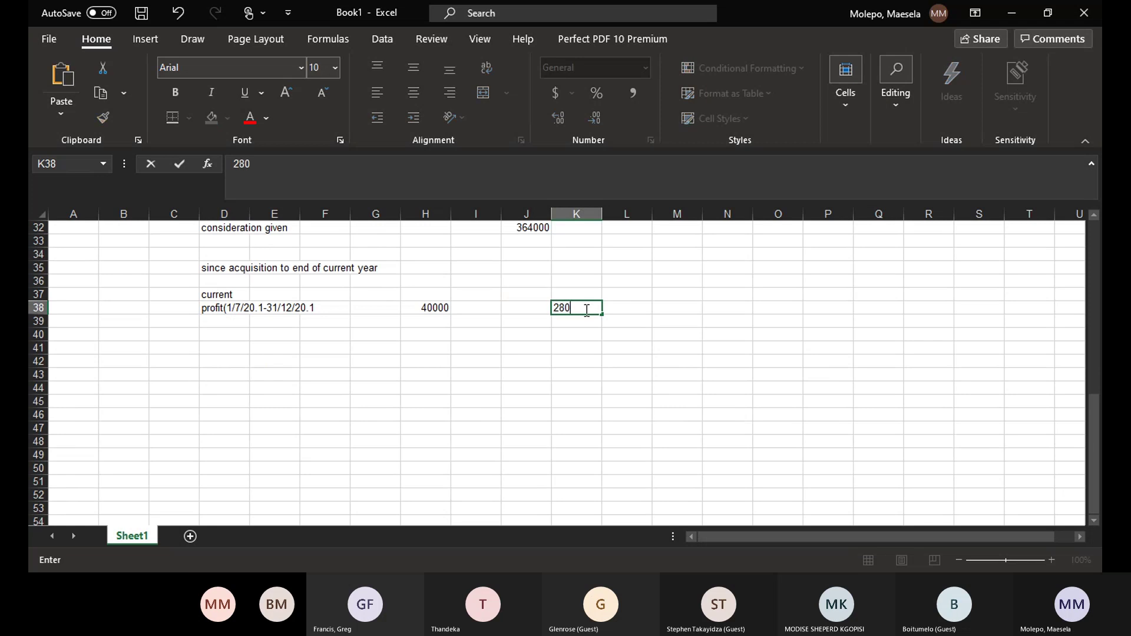
{"action": "type", "text": "00"}
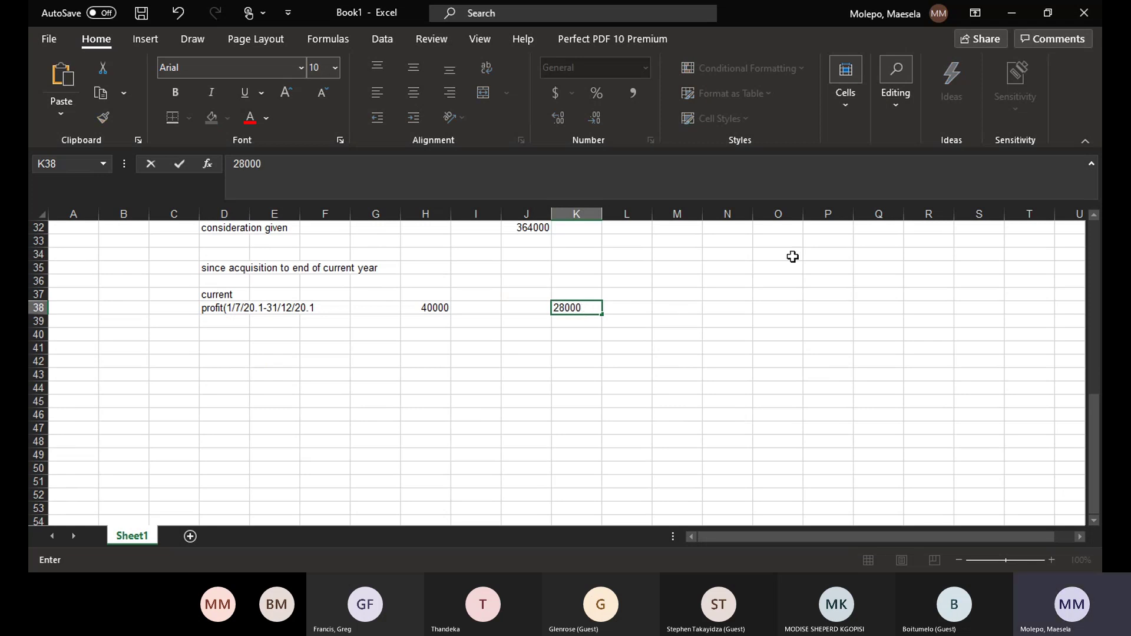
{"action": "left_click", "coordinate": [1093, 214]}
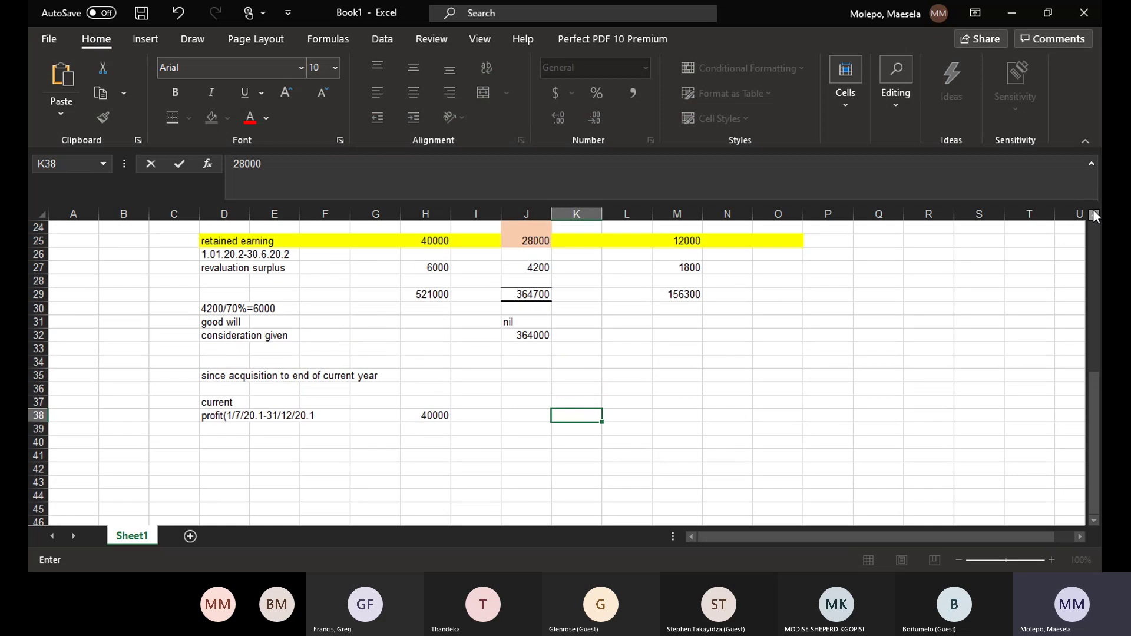
{"action": "left_click", "coordinate": [1093, 214]}
- Enter 12000 as the nci share of the profit in cell M38 and the note "nci on spl" in cell O38
{"action": "left_click", "coordinate": [686, 435]}
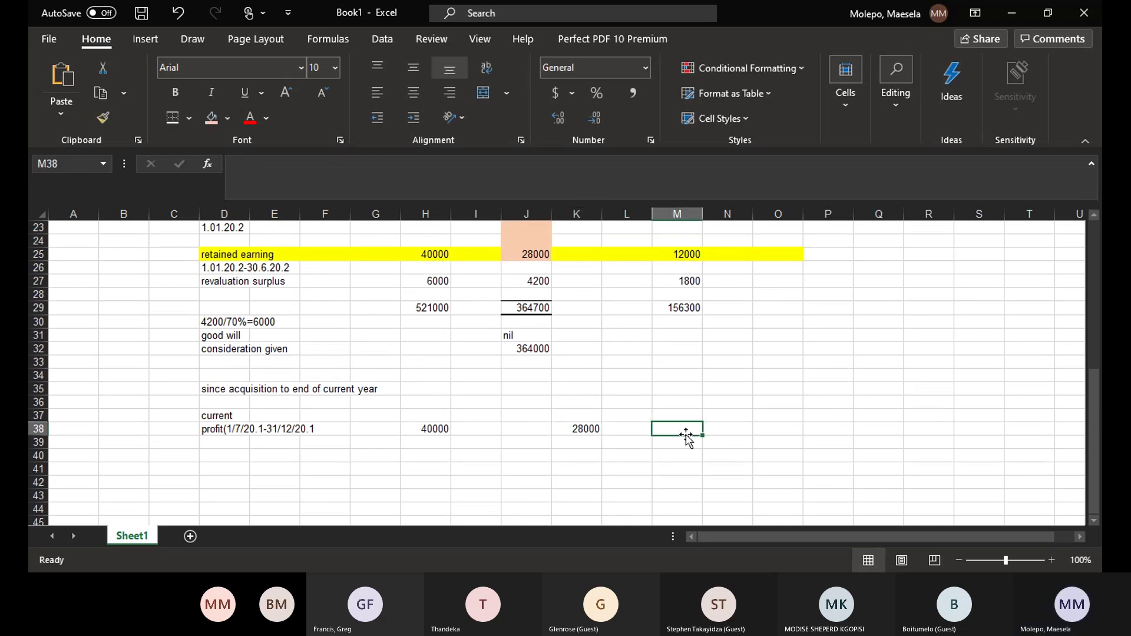
{"action": "type", "text": "1"}
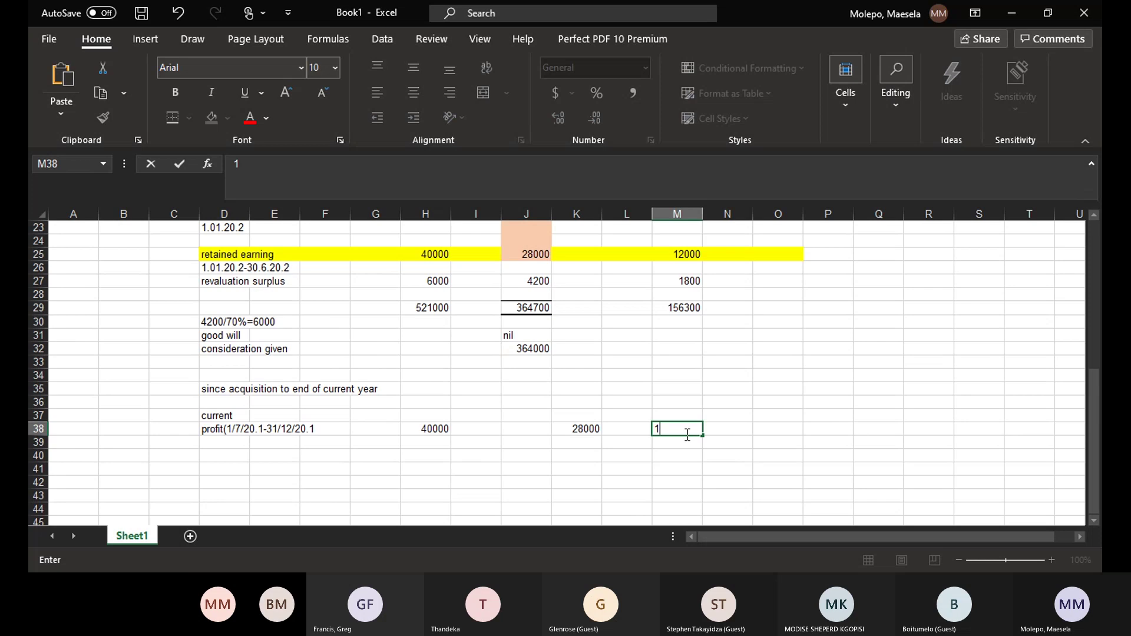
{"action": "type", "text": "2000"}
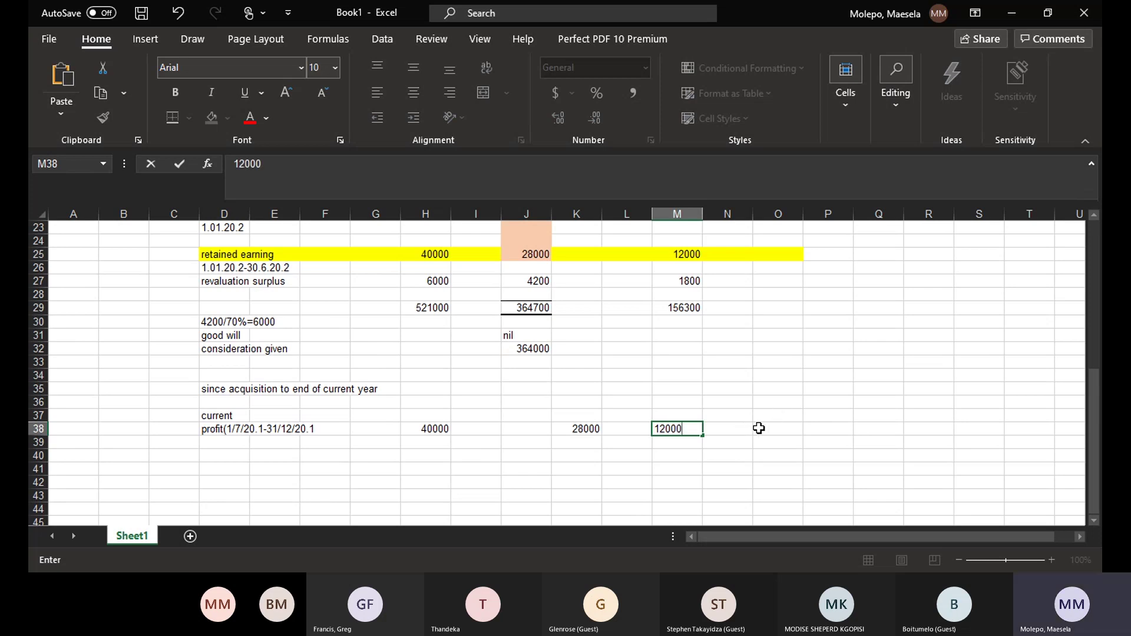
{"action": "left_click", "coordinate": [760, 429]}
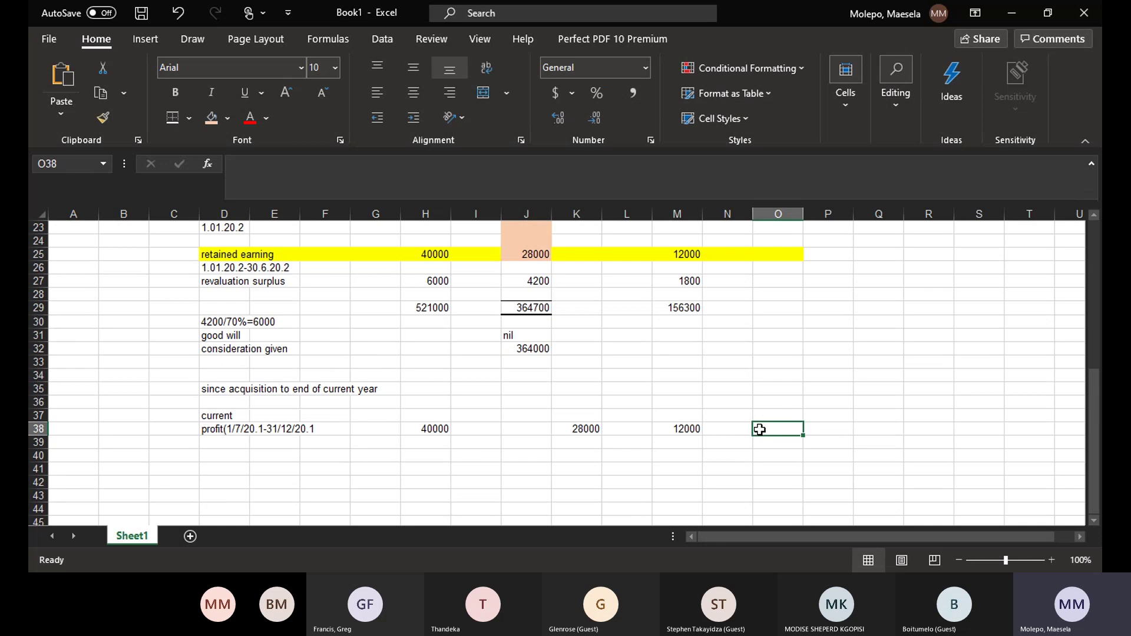
{"action": "type", "text": "nci"}
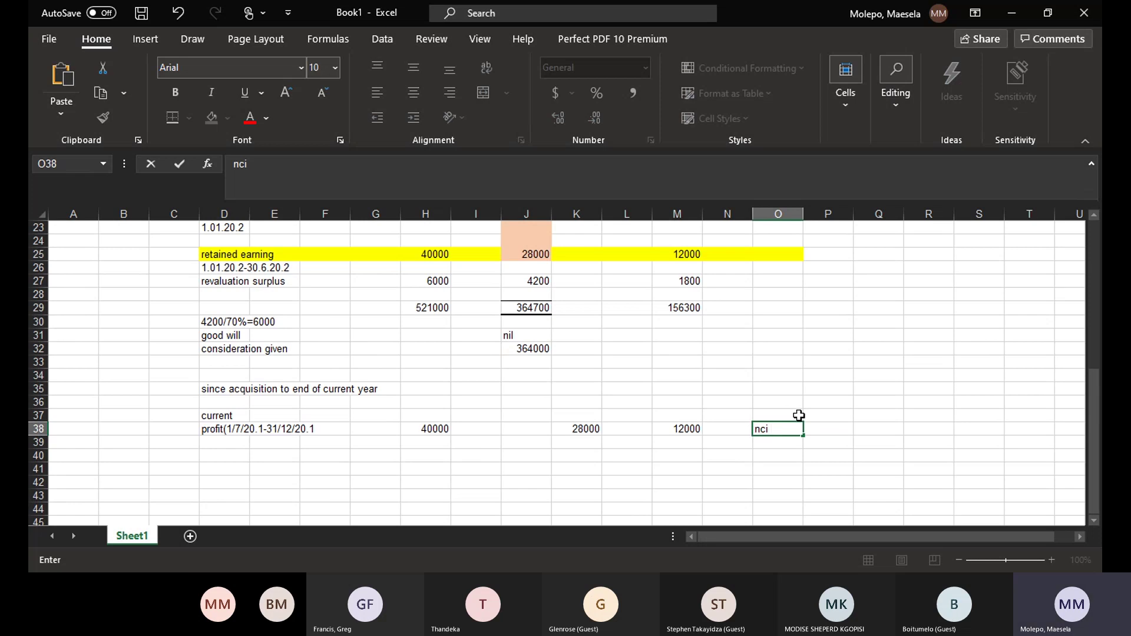
{"action": "type", "text": "on spl"}
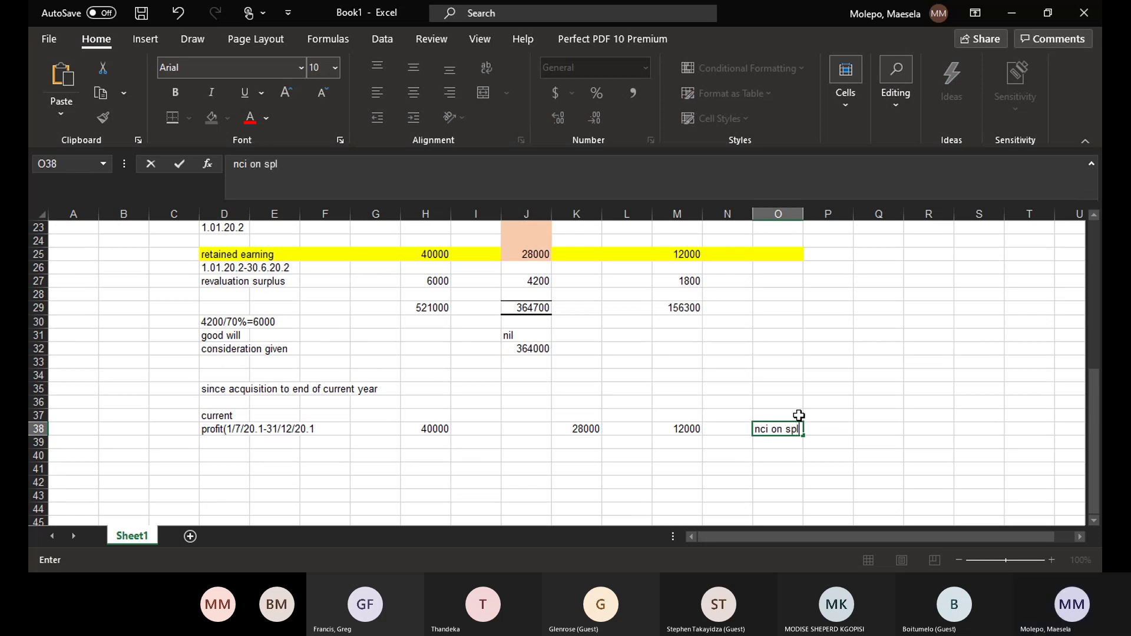
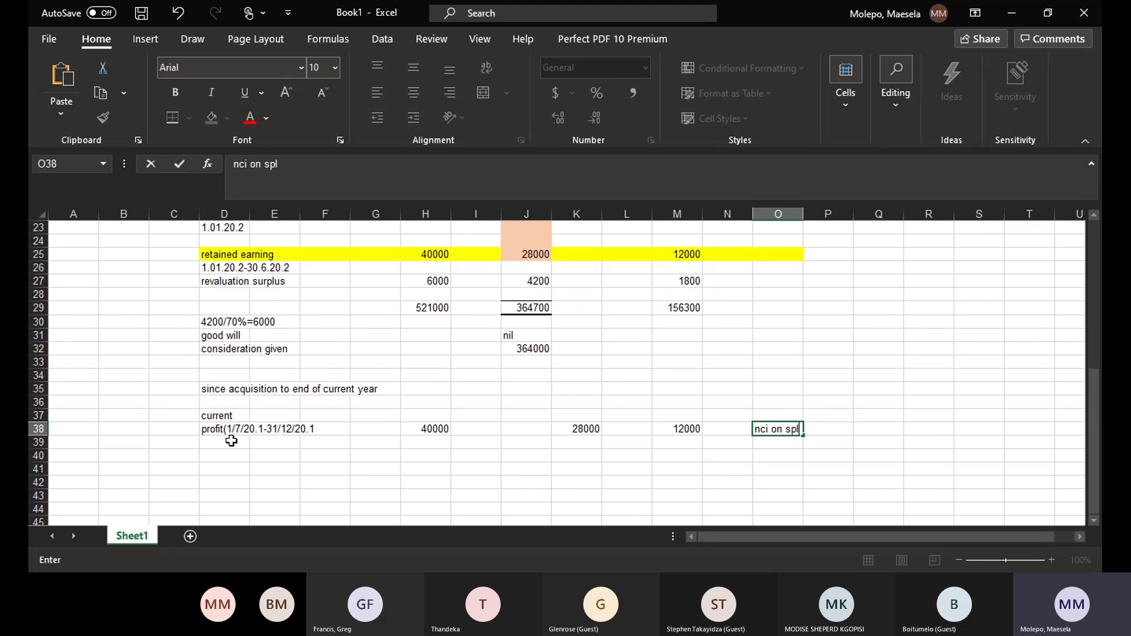
- Add a "dividend paid" row in row 39 with (34000) as the total in column H
{"action": "left_click", "coordinate": [229, 441]}
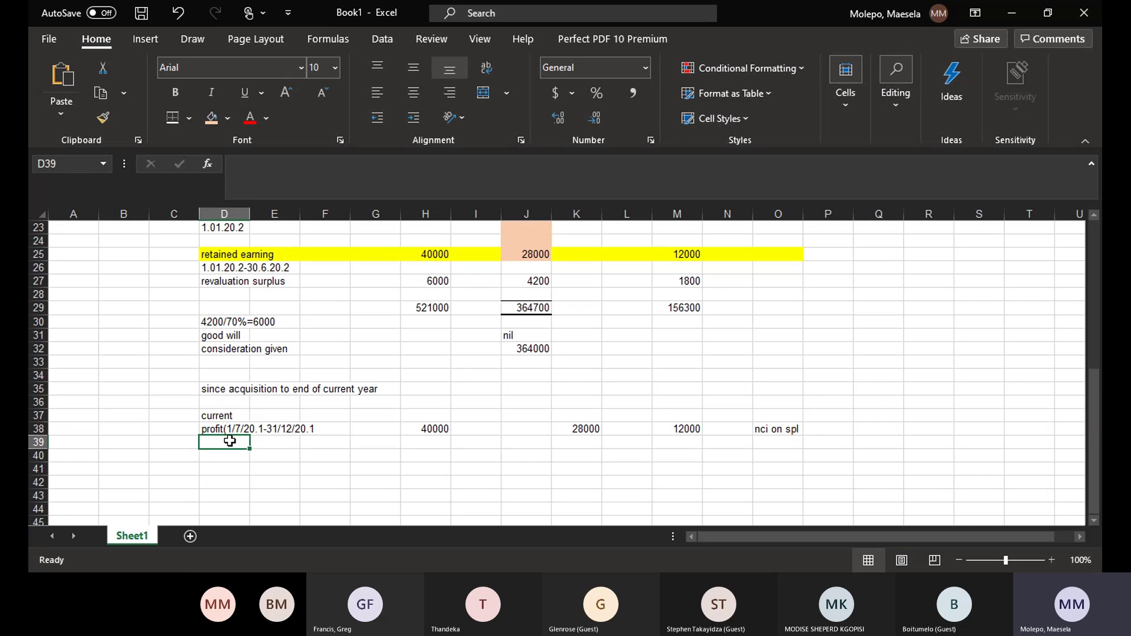
{"action": "type", "text": "d"}
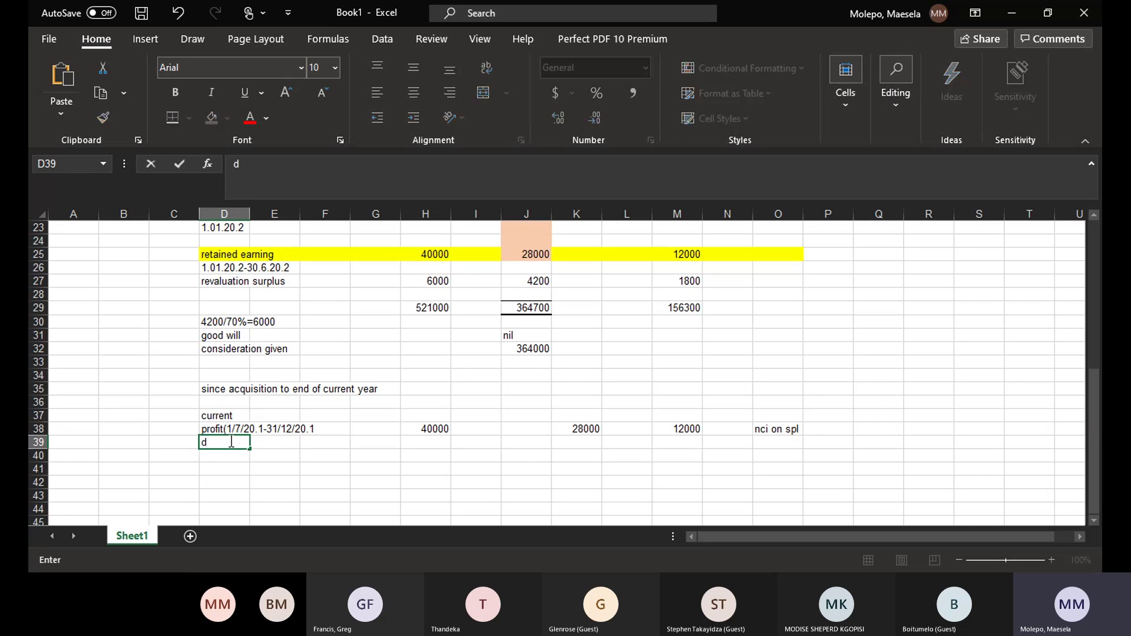
{"action": "type", "text": "ividen"}
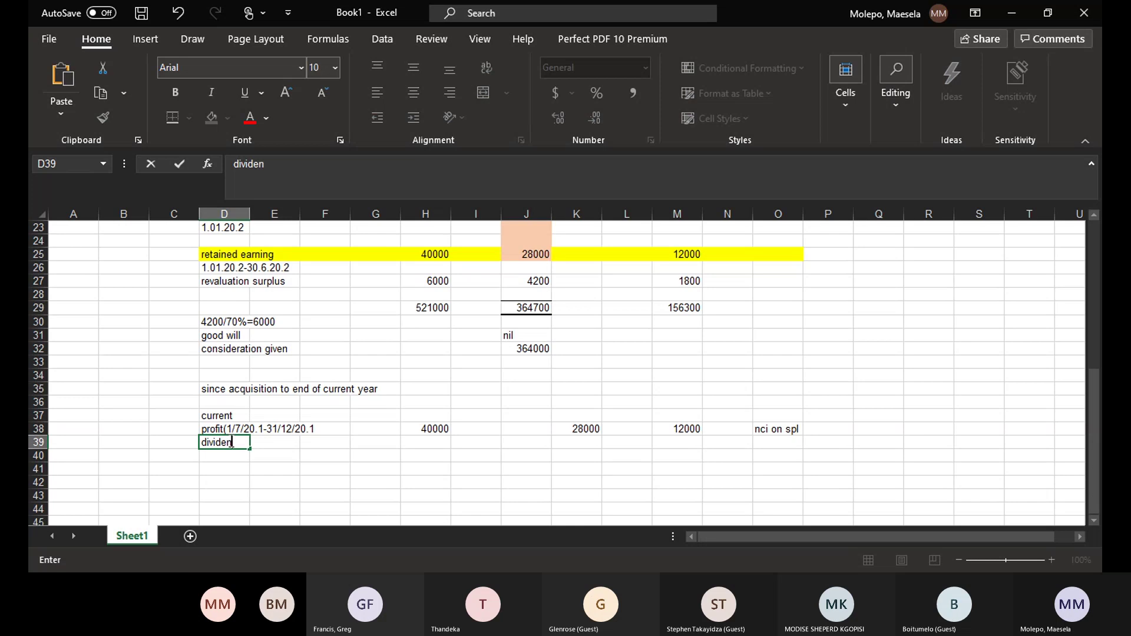
{"action": "type", "text": "d paid"}
{"action": "left_click", "coordinate": [432, 443]}
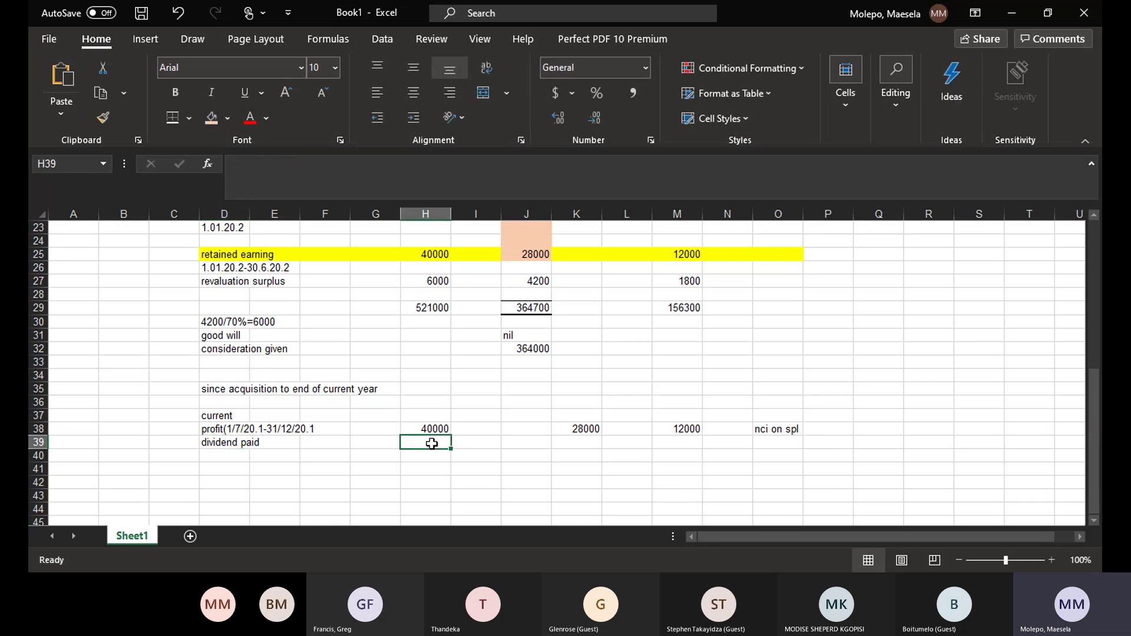
{"action": "type", "text": "("}
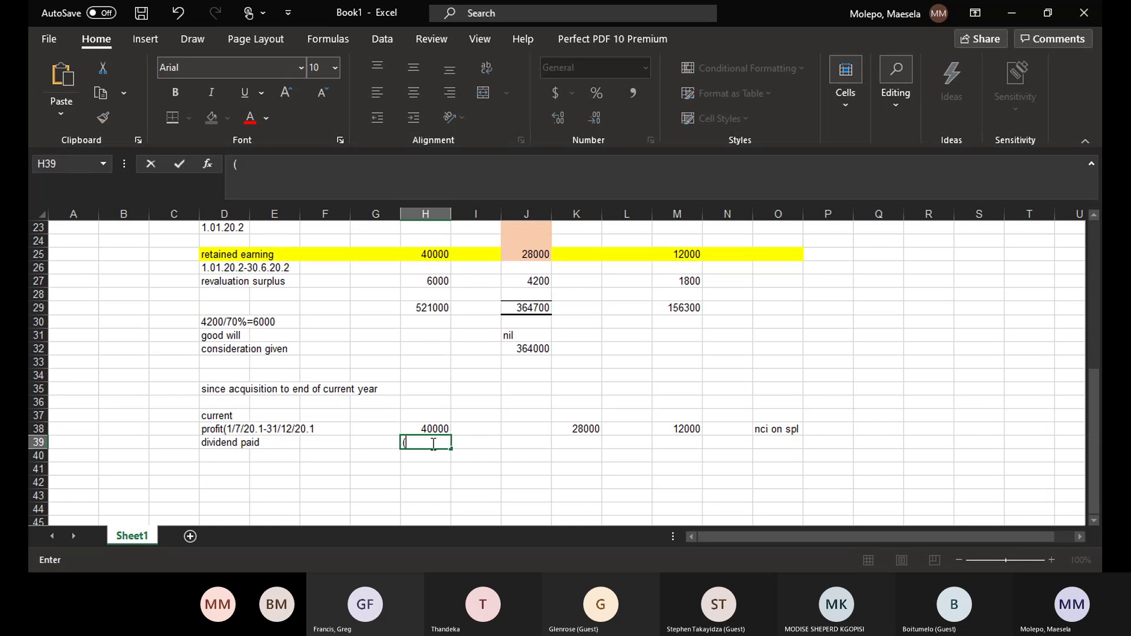
{"action": "type", "text": "34000)"}
- Enter the dividend paid shares: -23800 in cell K39 and -10200 in cell M39
{"action": "left_click", "coordinate": [585, 447]}
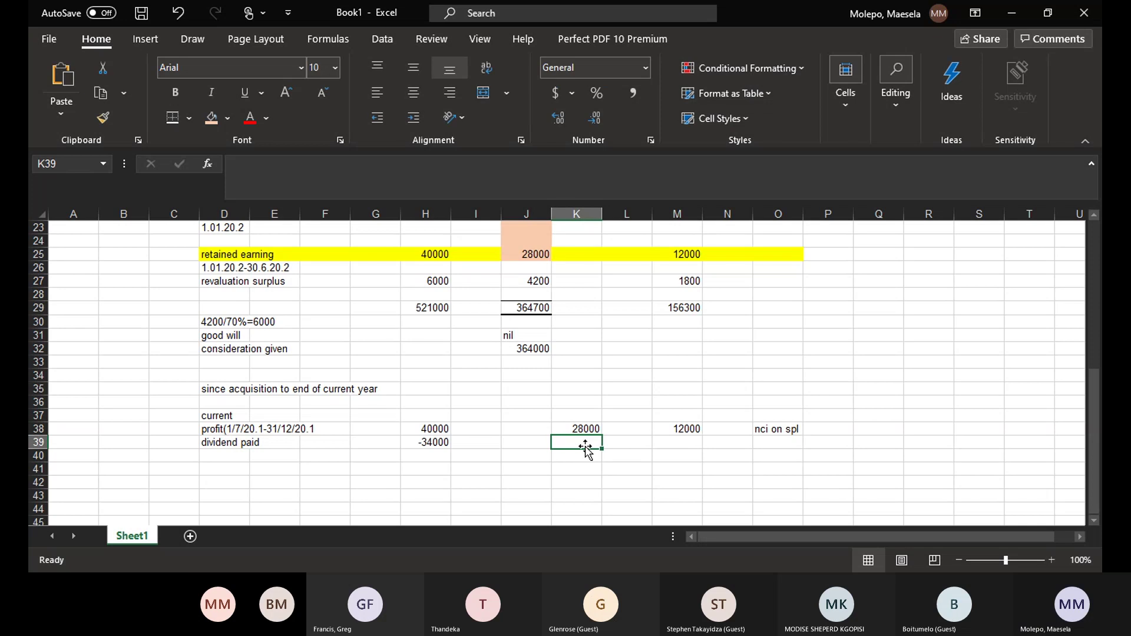
{"action": "type", "text": "-"}
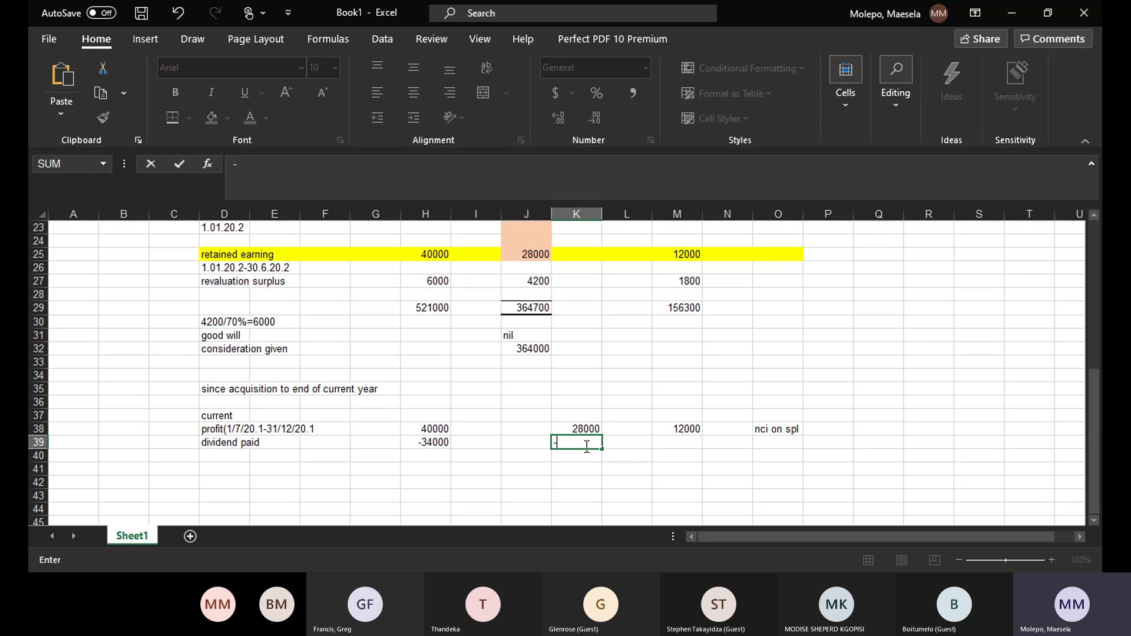
{"action": "type", "text": "23800"}
{"action": "left_click", "coordinate": [681, 443]}
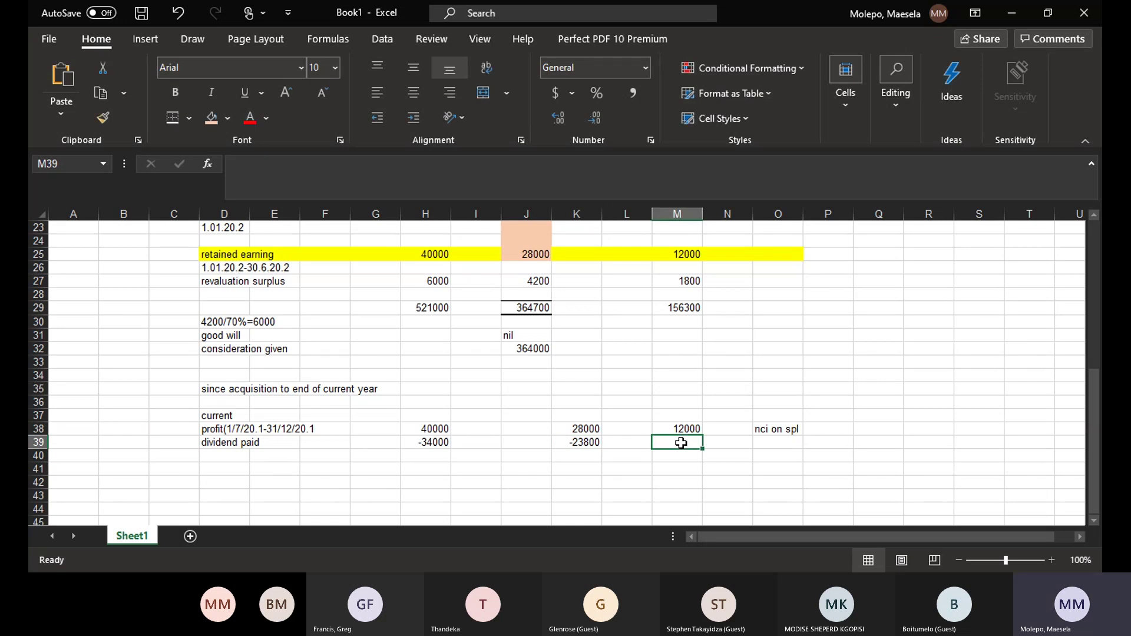
{"action": "type", "text": "-10200"}
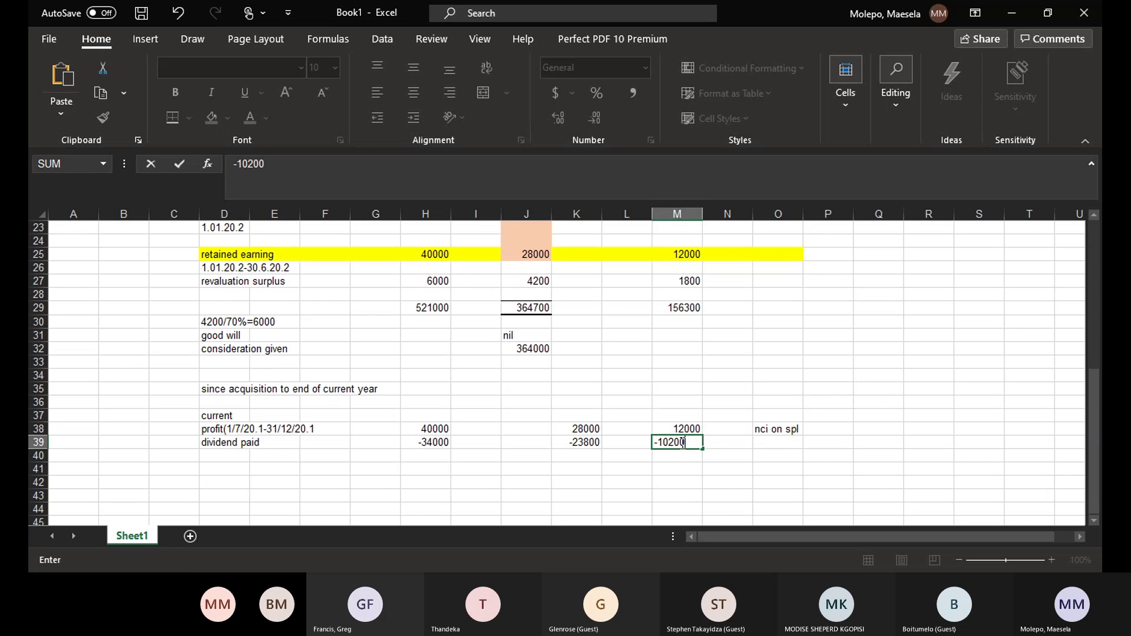
{"action": "left_click", "coordinate": [683, 468]}
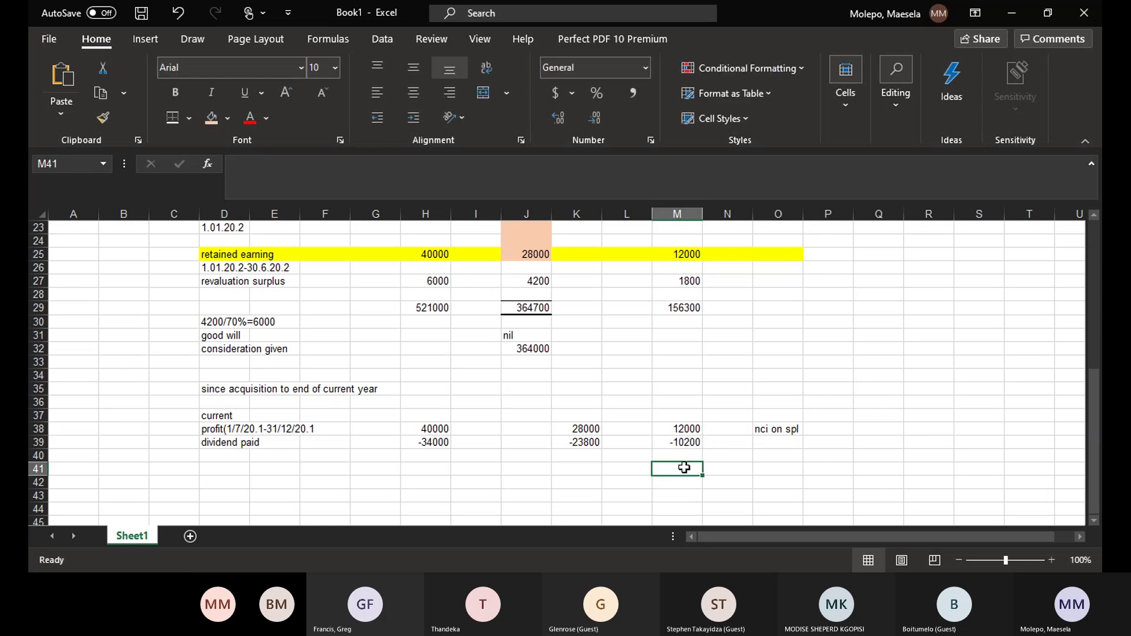
- Enter the note "elimination of common itens as dividend will be received by parent" in cell O39 for the dividend paid row
{"action": "left_click", "coordinate": [773, 443]}
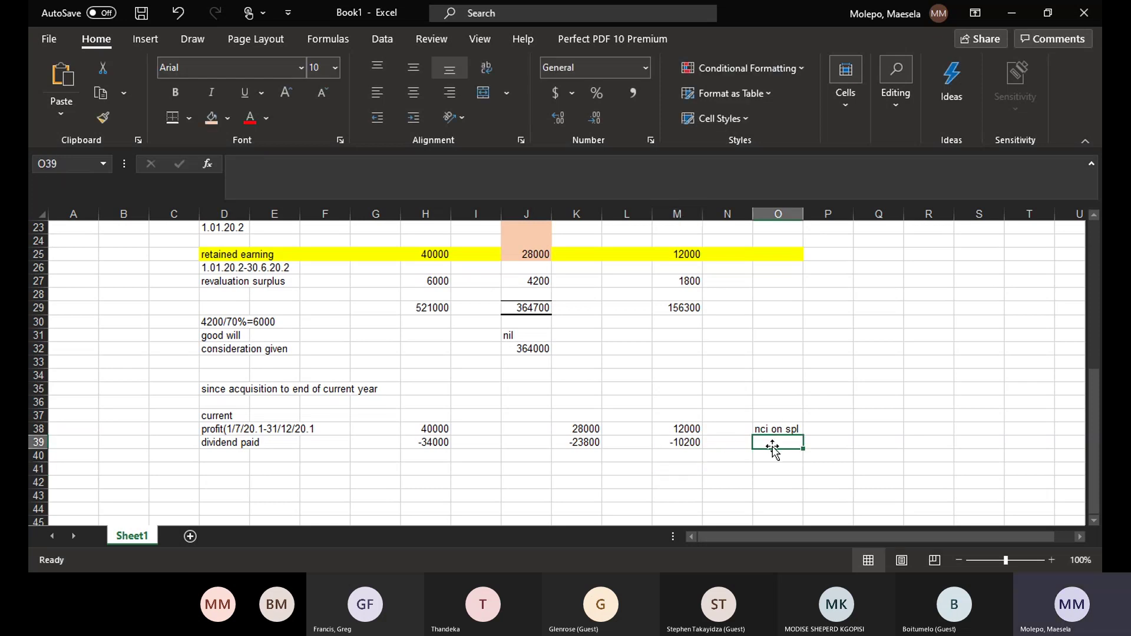
{"action": "type", "text": "elimina"}
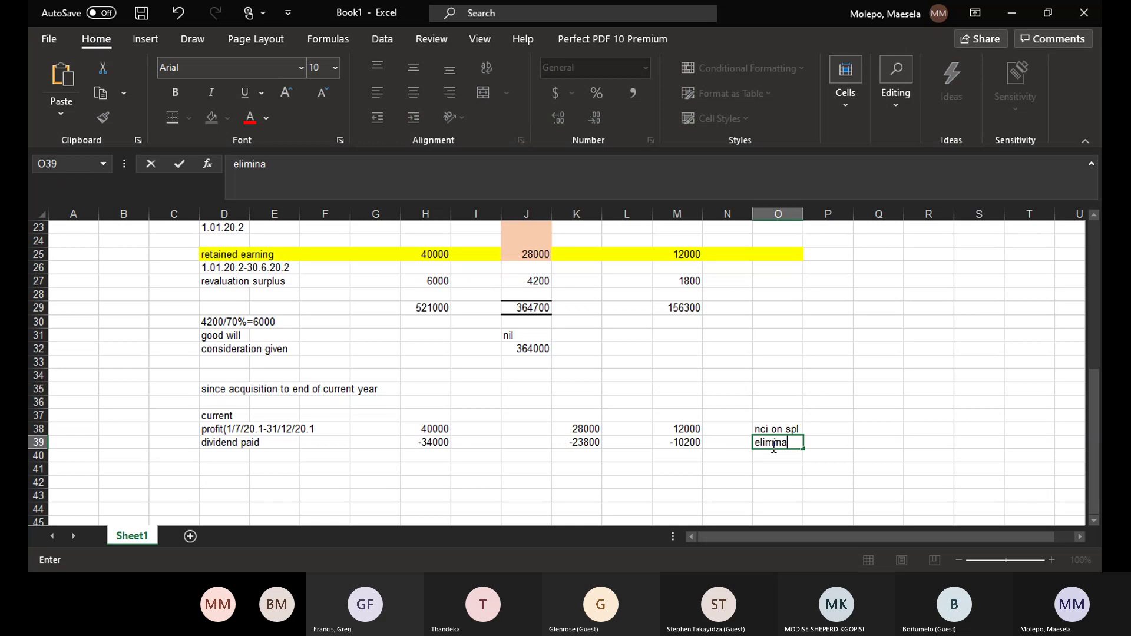
{"action": "type", "text": "tion of common "}
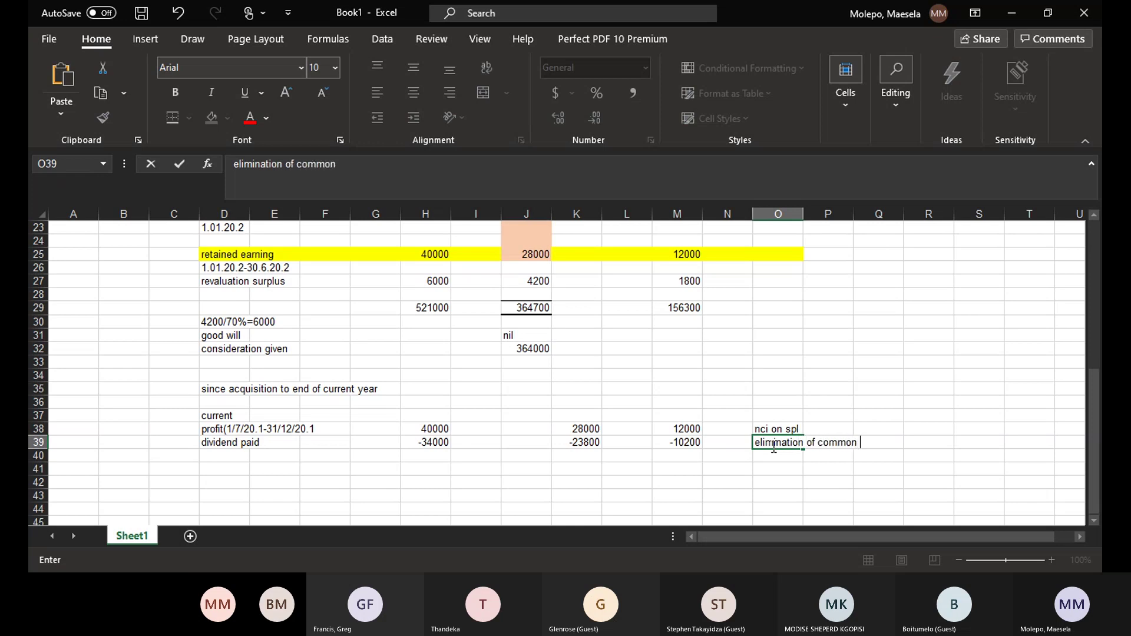
{"action": "type", "text": "itens as divi"}
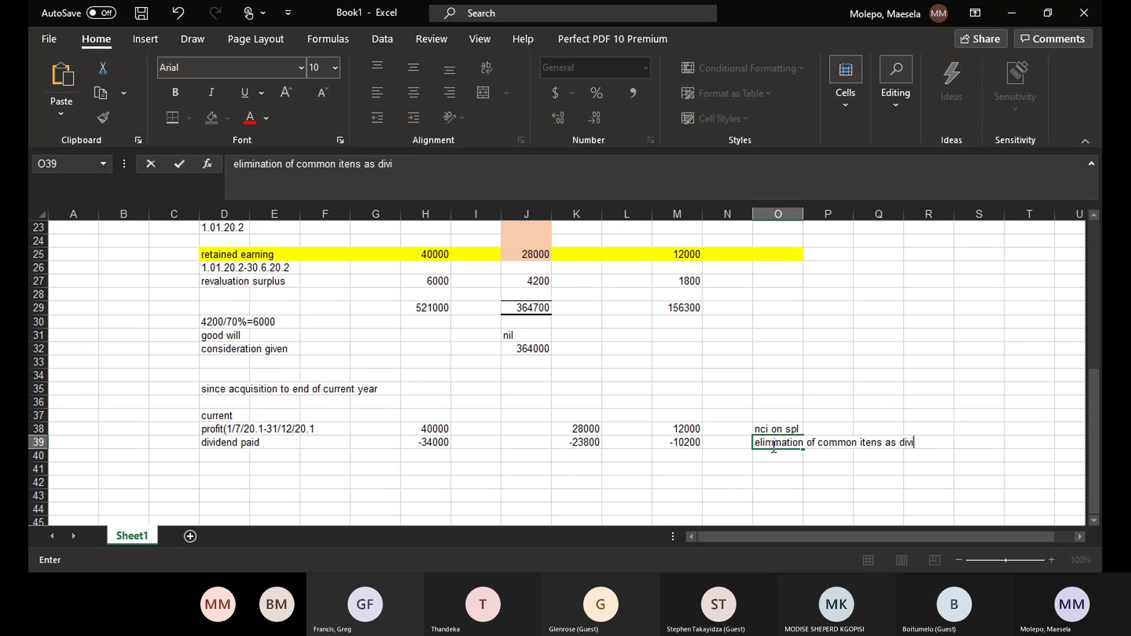
{"action": "type", "text": "dend will be rec"}
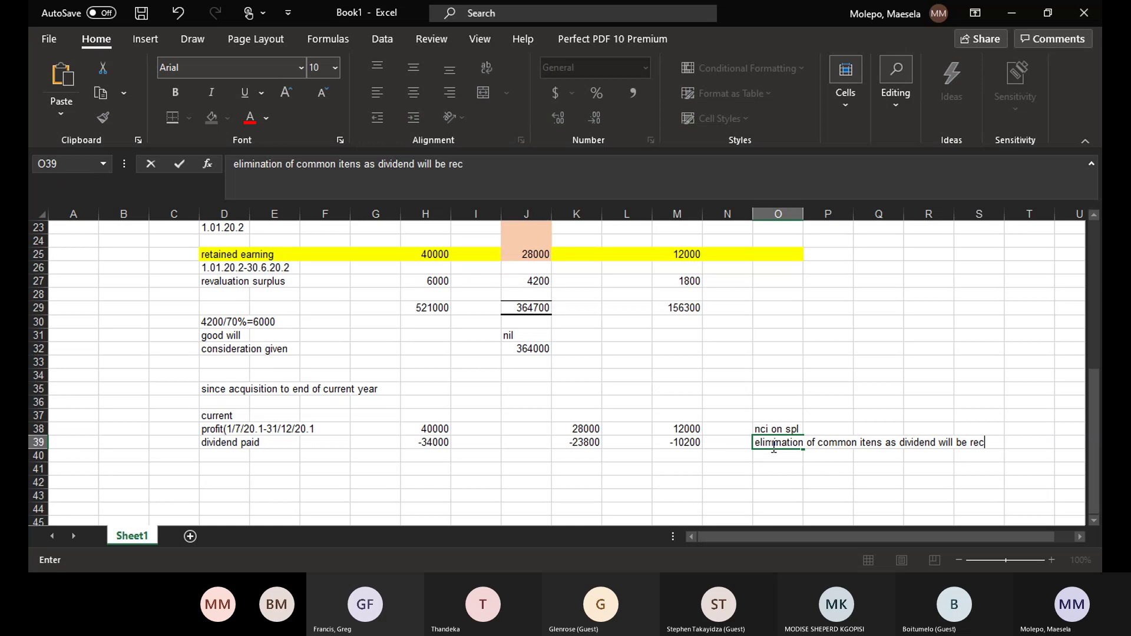
{"action": "type", "text": "eived by pare"}
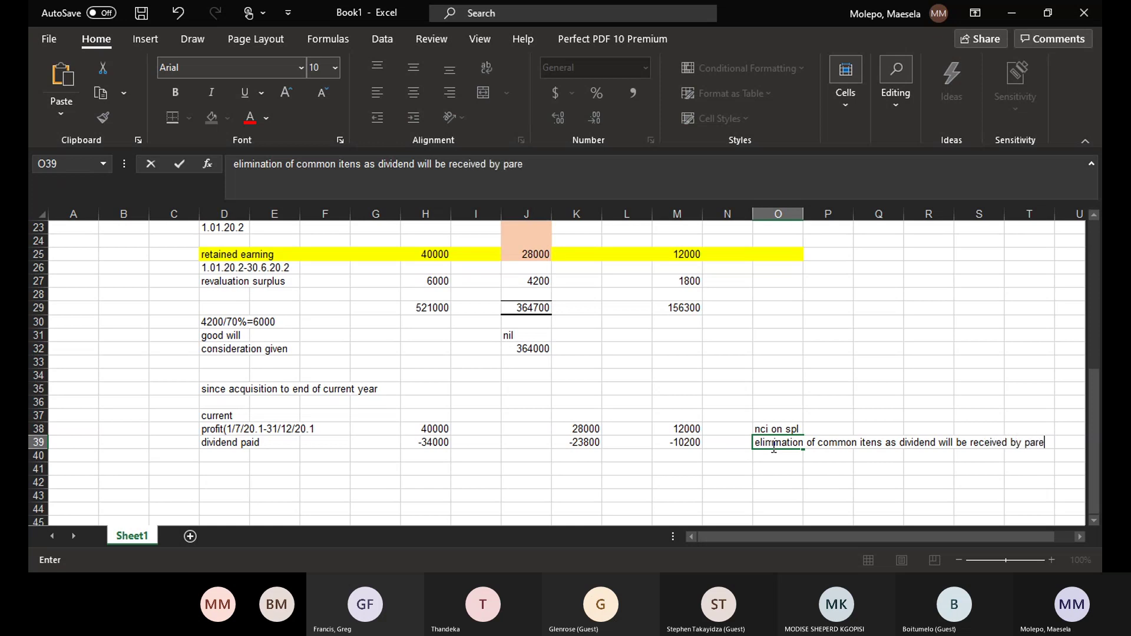
{"action": "type", "text": "nt"}
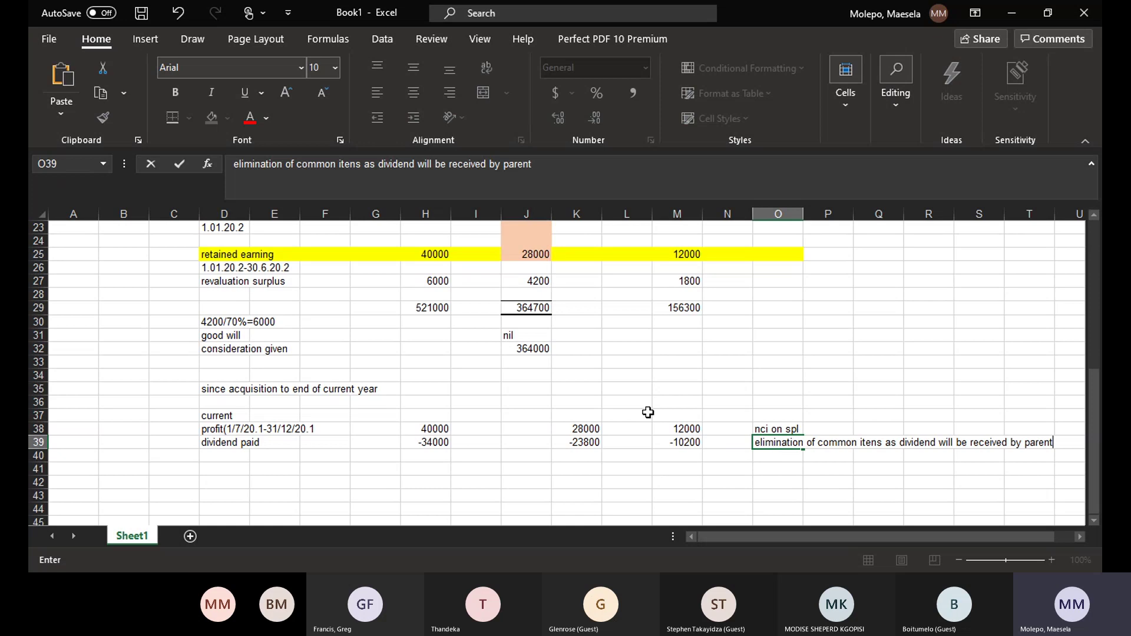
- Shade the -23800 dividend share in cell K39 with a light blue fill
{"action": "left_click", "coordinate": [578, 440]}
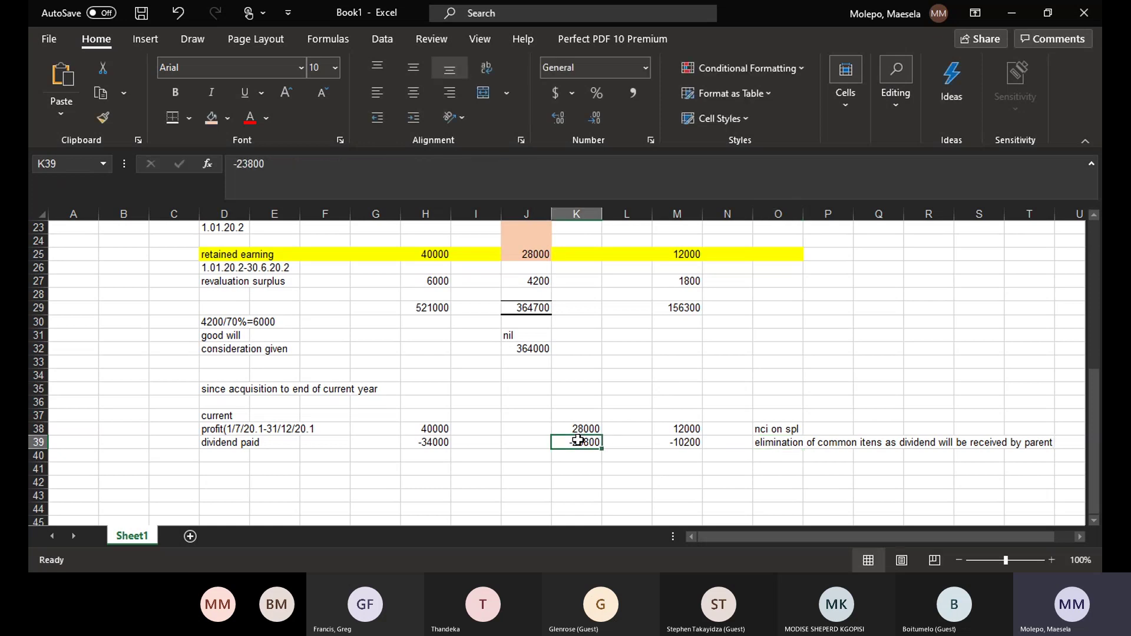
{"action": "left_click", "coordinate": [227, 117]}
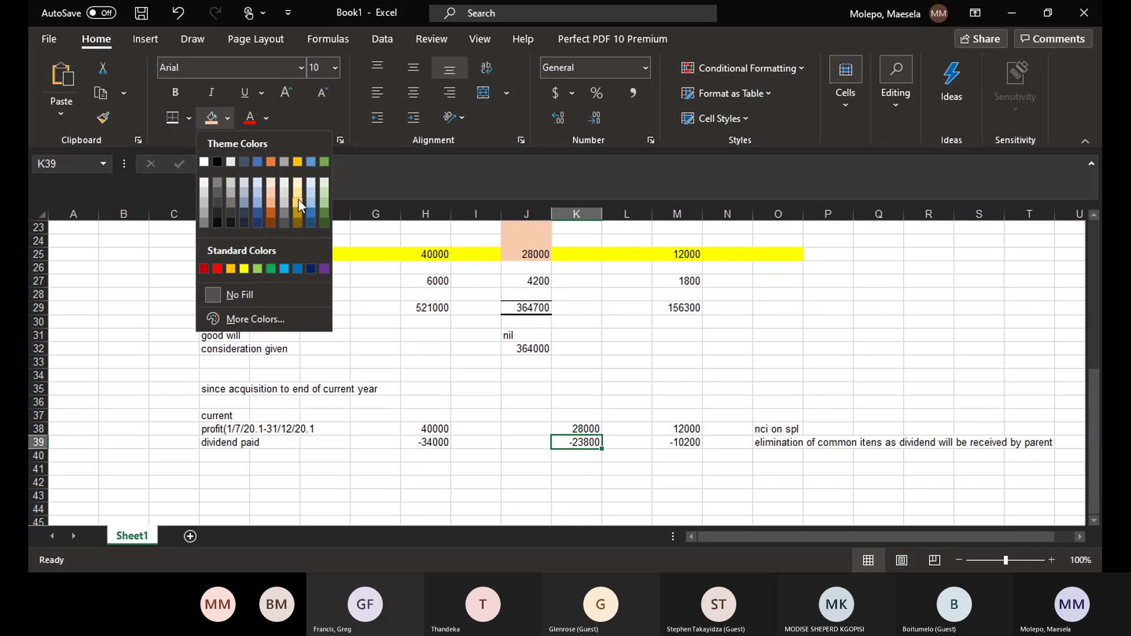
{"action": "left_click", "coordinate": [261, 191]}
{"action": "left_click", "coordinate": [503, 454]}
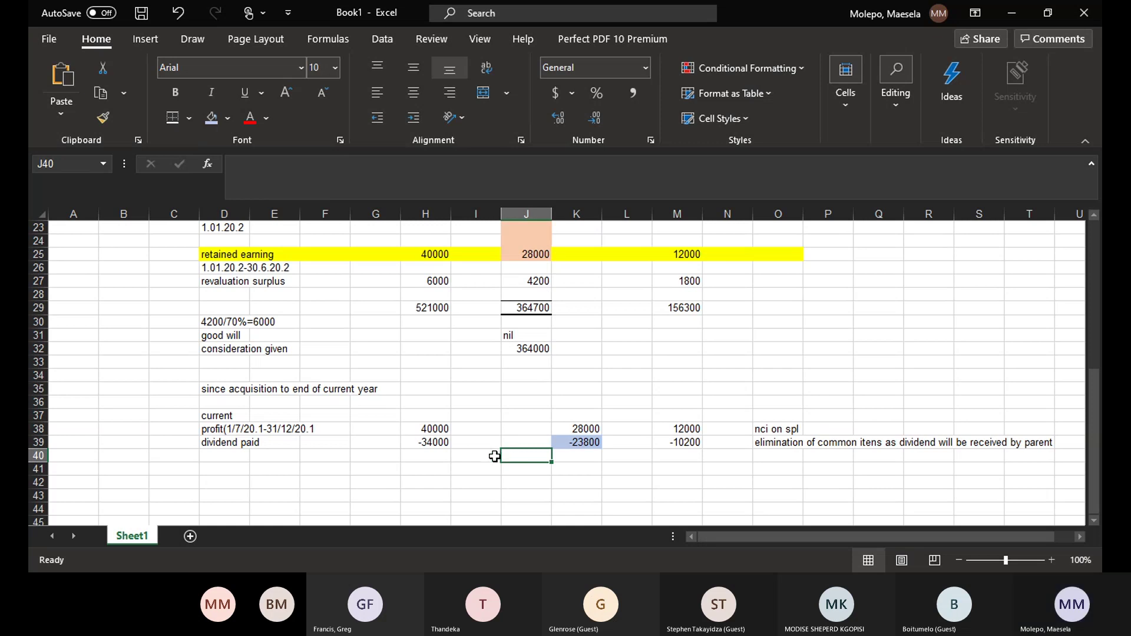
- Label row 41 "totals" in cell D41, below the dividend paid row
{"action": "left_click", "coordinate": [223, 468]}
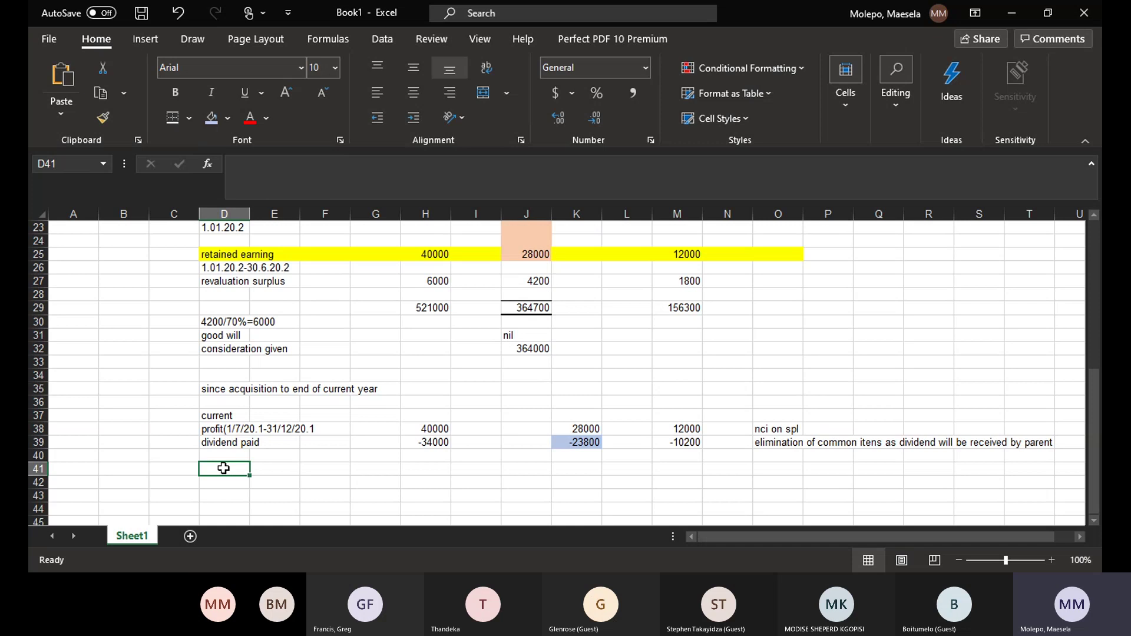
{"action": "type", "text": "tota"}
{"action": "type", "text": "ls"}
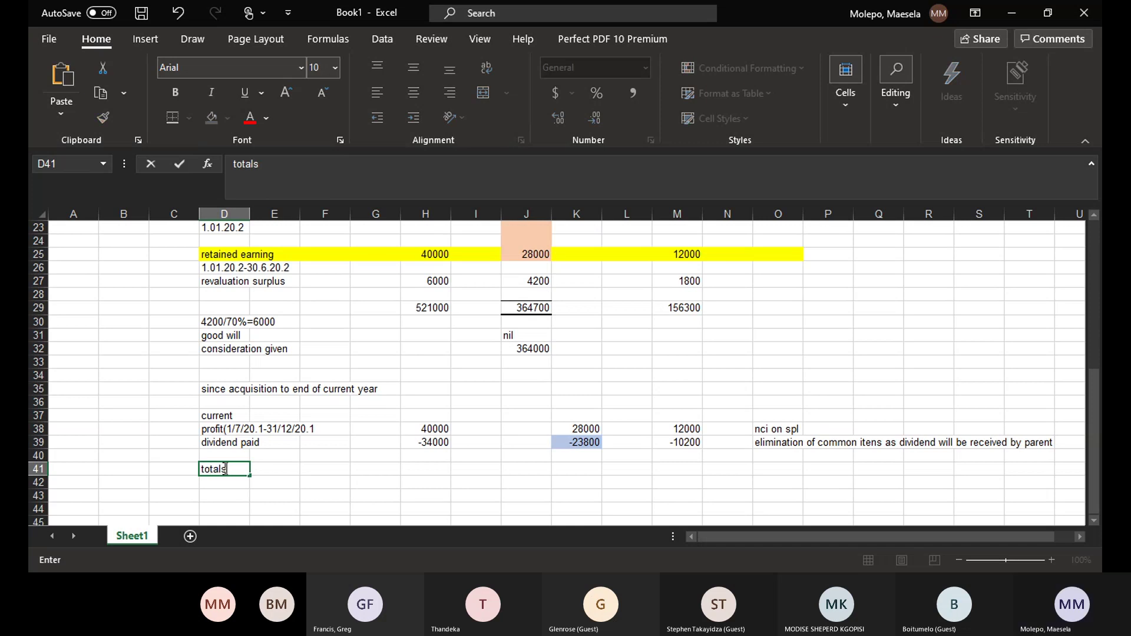
- Try to total column H in cell H41 with a formula over the range H29:H39
{"action": "left_click", "coordinate": [436, 470]}
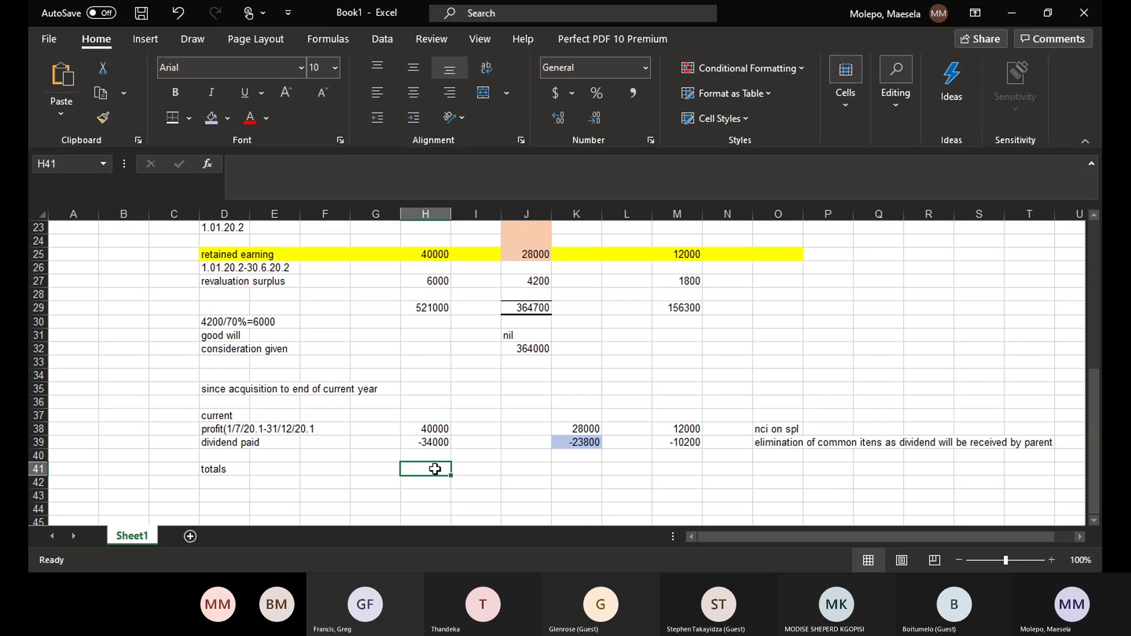
{"action": "type", "text": "=sum"}
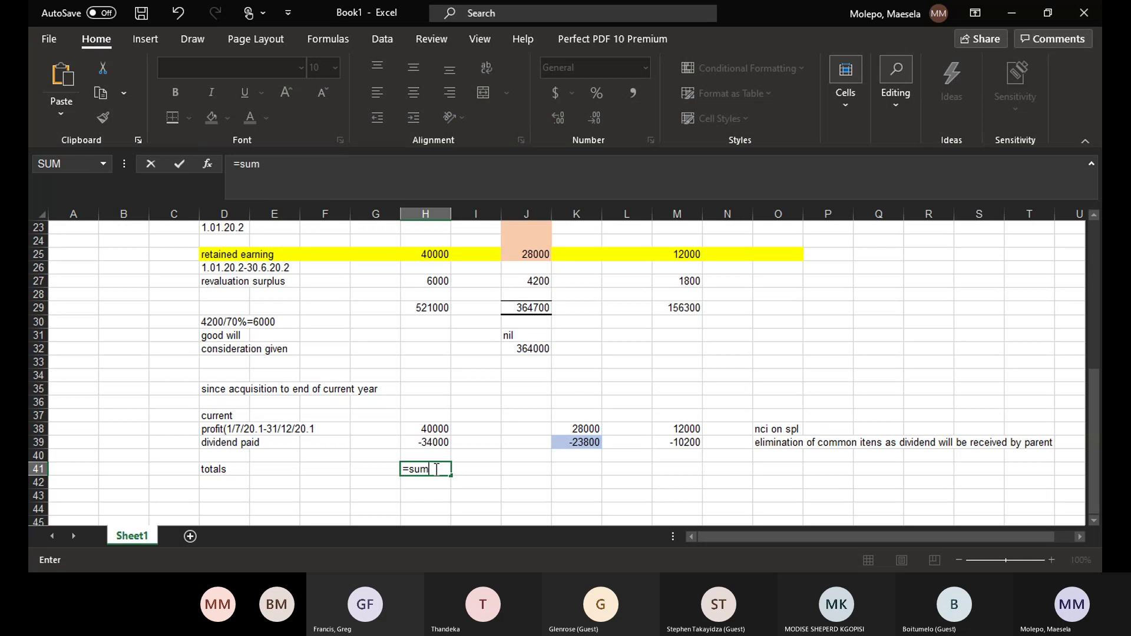
{"action": "double_click", "coordinate": [436, 469]}
{"action": "left_click_drag", "start_coordinate": [434, 309], "coordinate": [431, 441]}
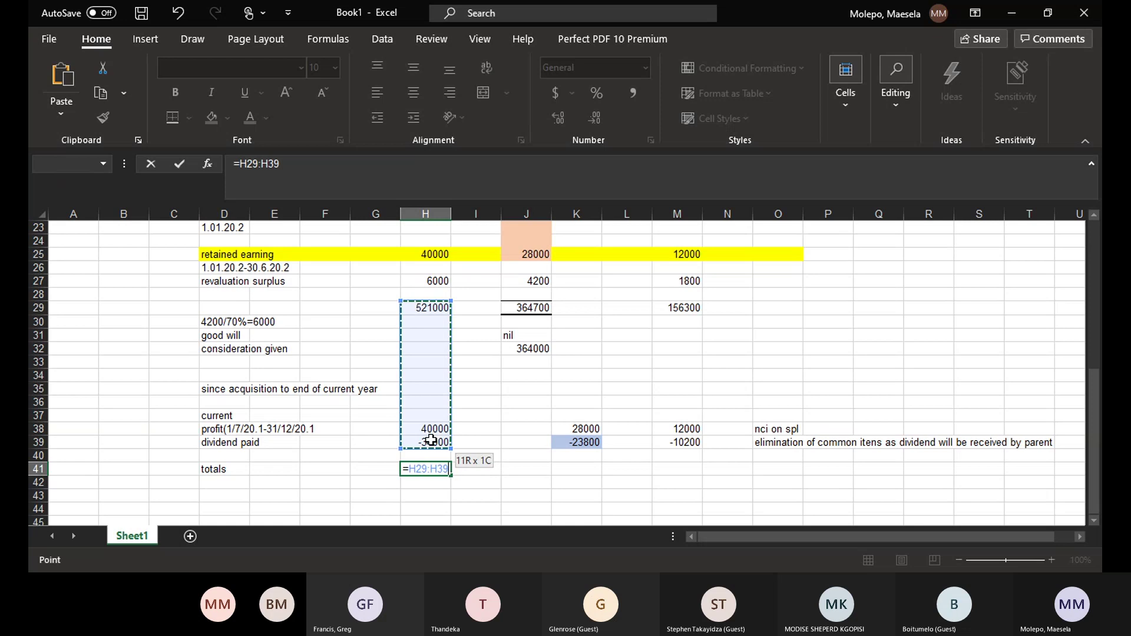
{"action": "key", "text": "Return"}
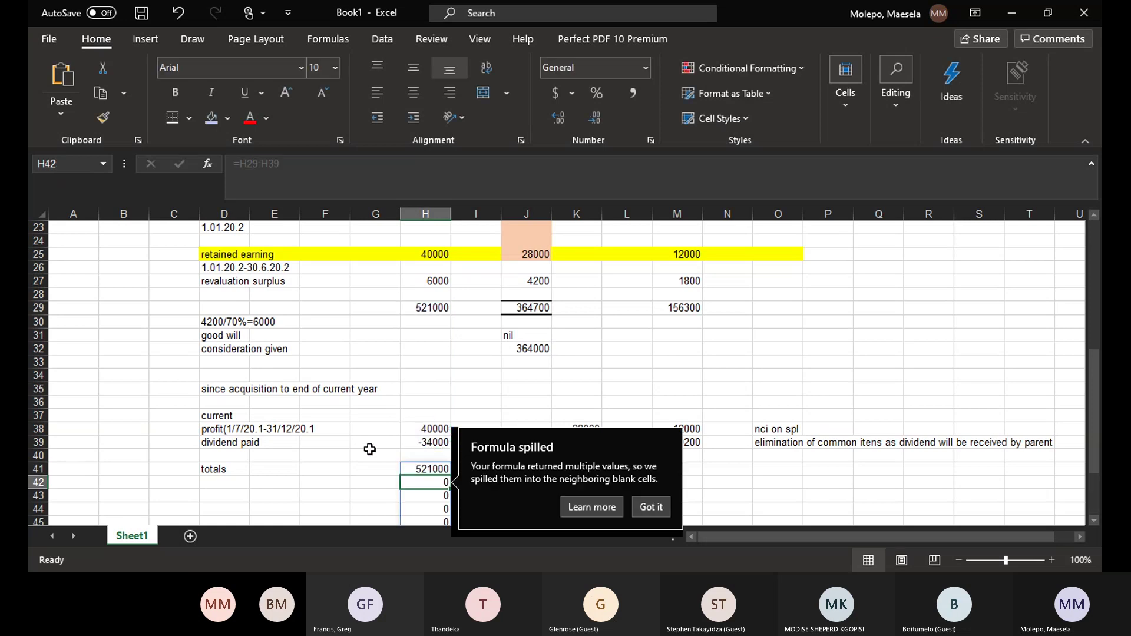
{"action": "left_click", "coordinate": [652, 508]}
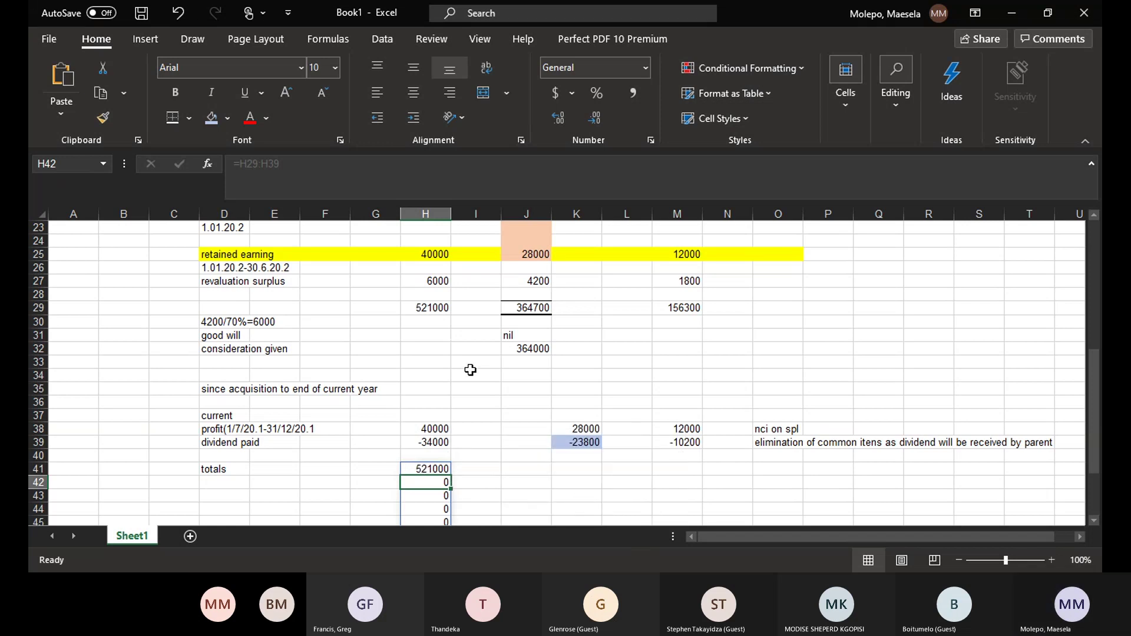
- Replace the formula in cell H41 of the totals row with the value 527000
{"action": "left_click", "coordinate": [422, 469]}
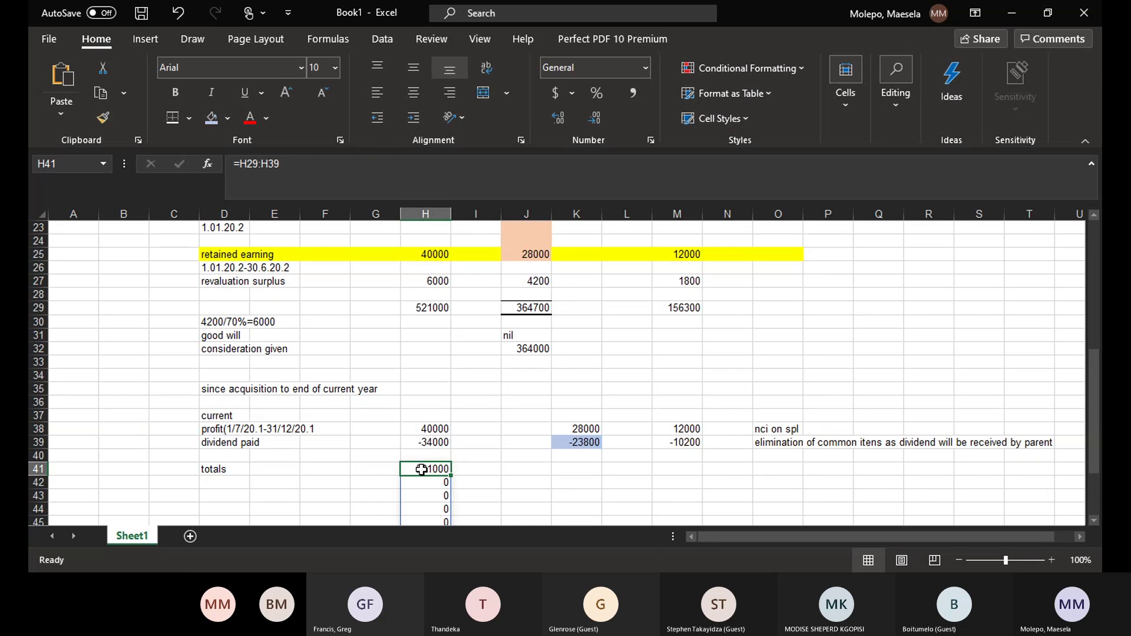
{"action": "double_click", "coordinate": [422, 469]}
{"action": "key", "text": "BackSpace"}
{"action": "key", "text": "BackSpace"}
{"action": "key", "text": "BackSpace"}
{"action": "key", "text": "BackSpace"}
{"action": "key", "text": "BackSpace"}
{"action": "key", "text": "BackSpace"}
{"action": "key", "text": "BackSpace"}
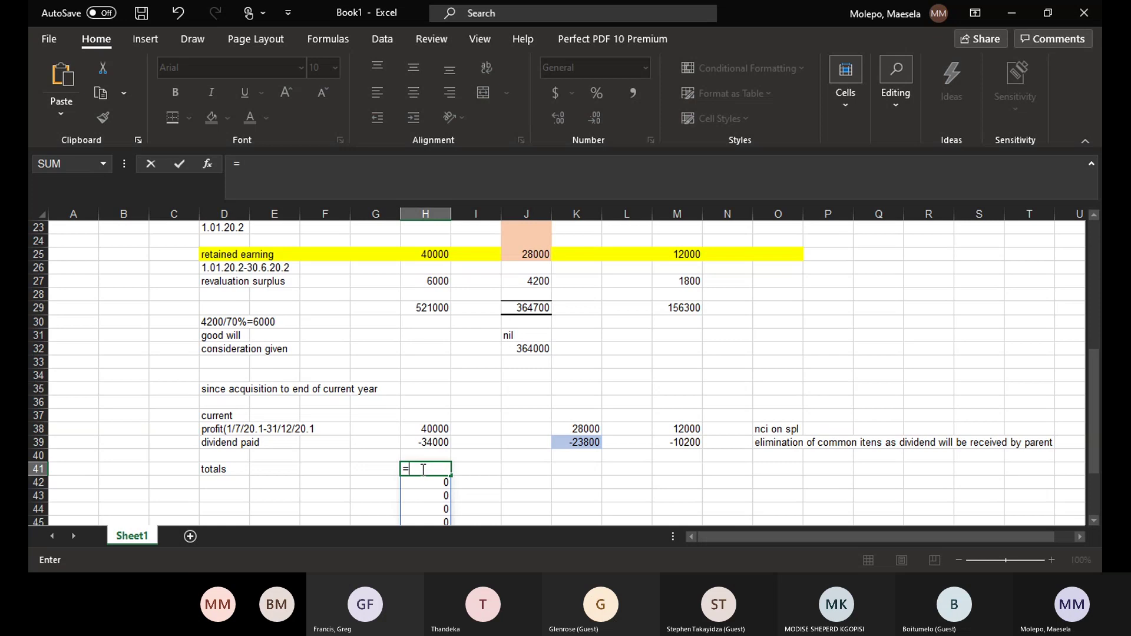
{"action": "key", "text": "BackSpace"}
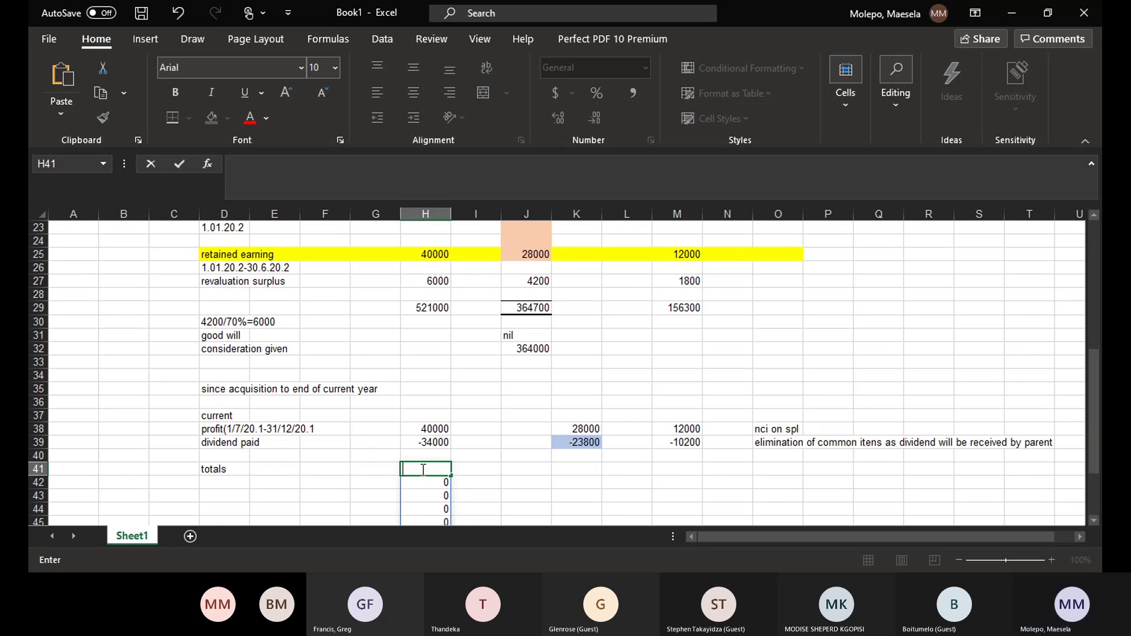
{"action": "type", "text": "5270009"}
{"action": "key", "text": "BackSpace"}
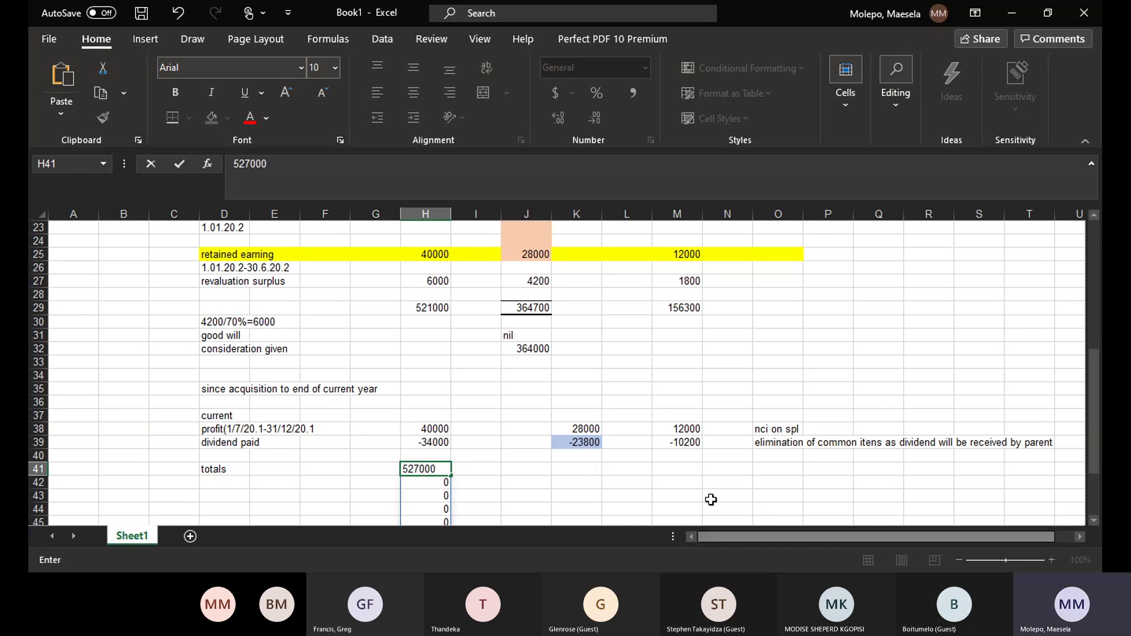
- Complete the totals row with 4200 in cell K41 and 158100 in cell M41
{"action": "left_click", "coordinate": [585, 466]}
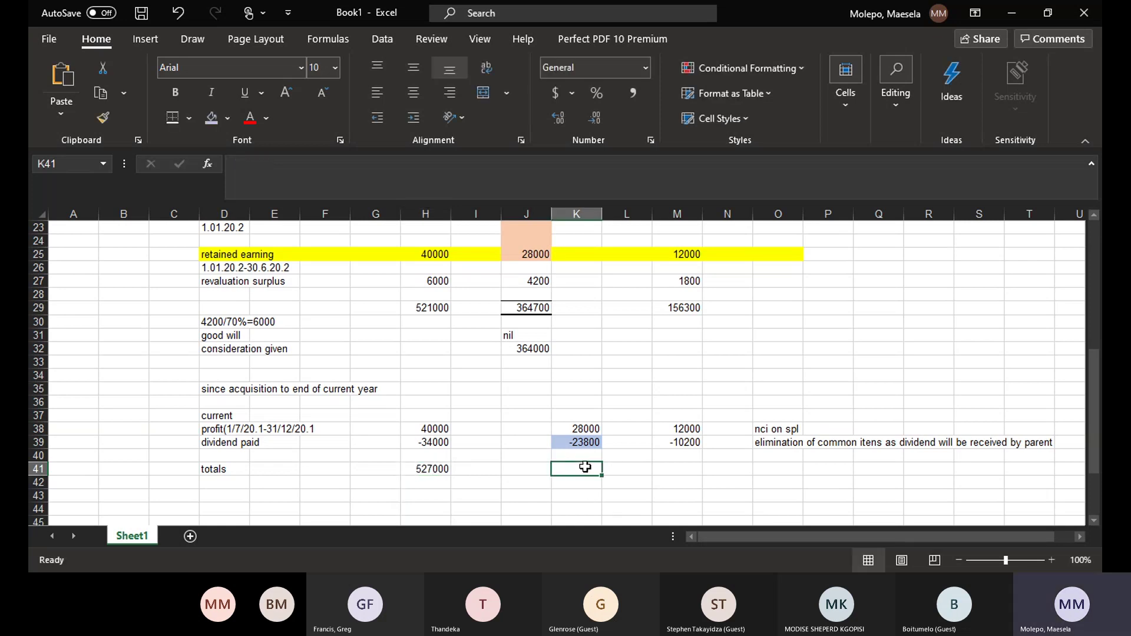
{"action": "type", "text": "42000"}
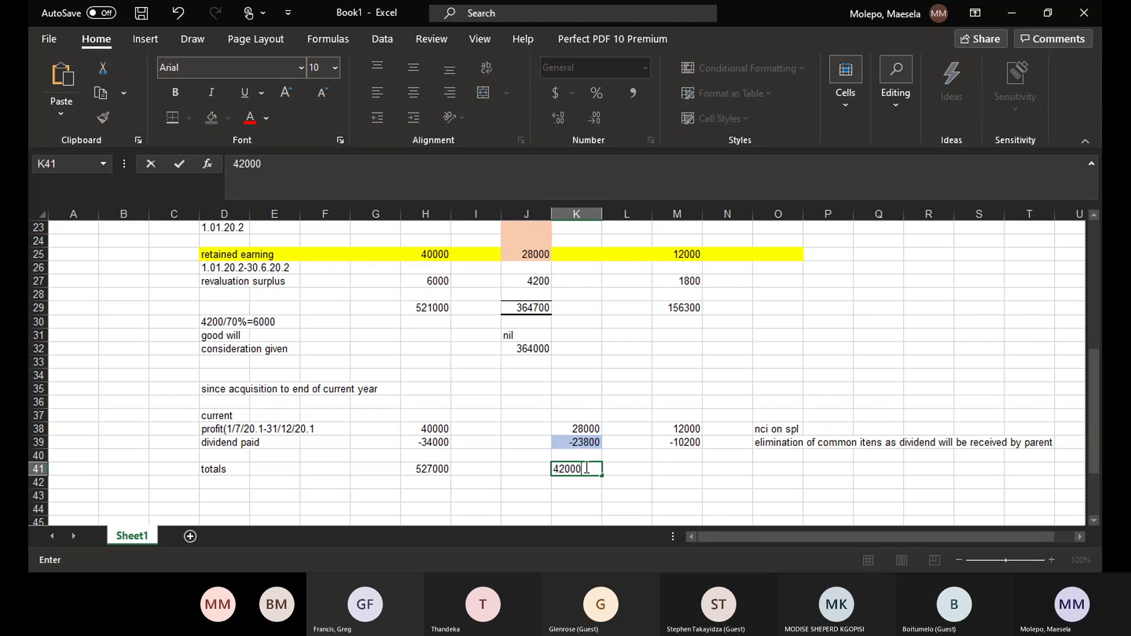
{"action": "key", "text": "BackSpace"}
{"action": "left_click", "coordinate": [677, 475]}
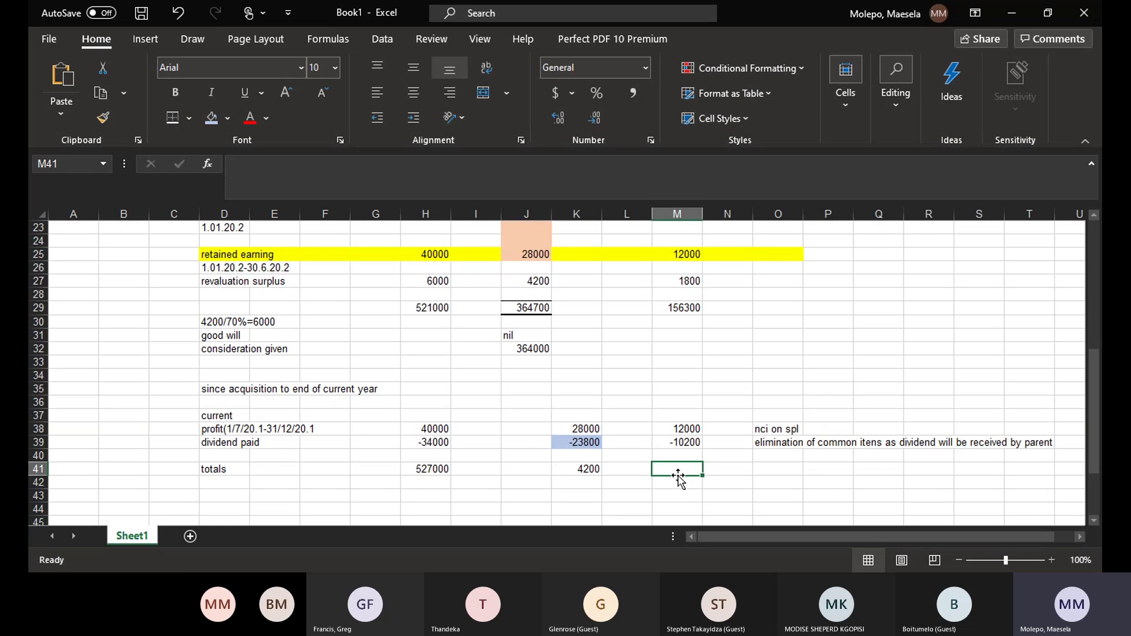
{"action": "type", "text": "1"}
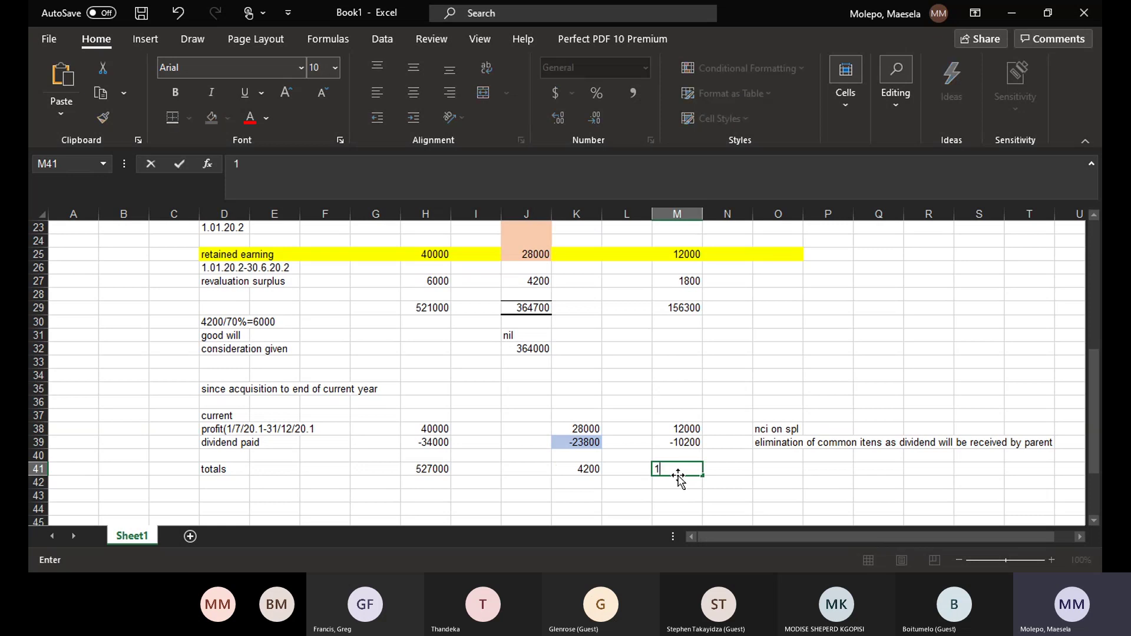
{"action": "type", "text": "5100"}
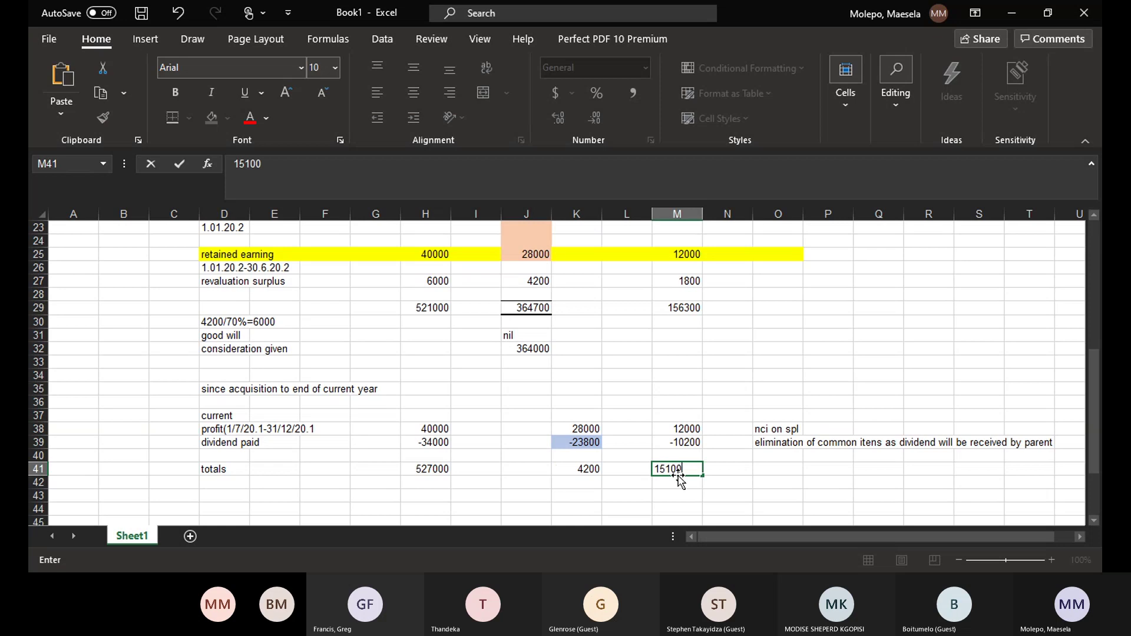
{"action": "key", "text": "BackSpace"}
{"action": "key", "text": "BackSpace"}
{"action": "type", "text": "8100"}
{"action": "key", "text": "Return"}
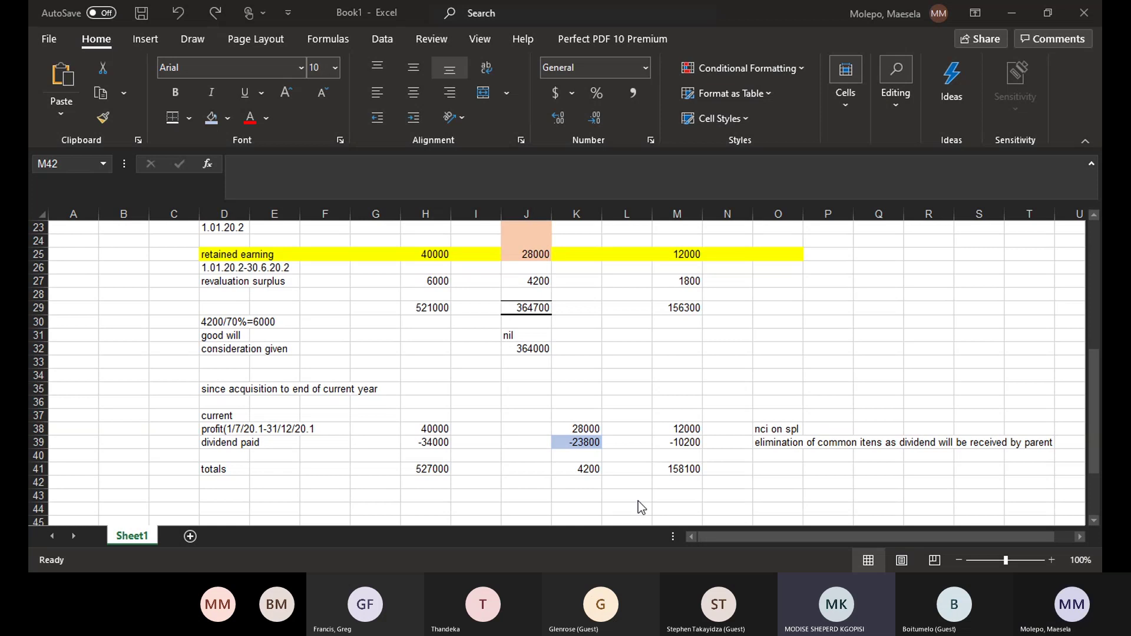
- Review the at-acquisition share capital and retained earnings totals, and add the note "calculation 2" in cell O25 of the yellow retained earning row
{"action": "key", "text": "alt+Tab"}
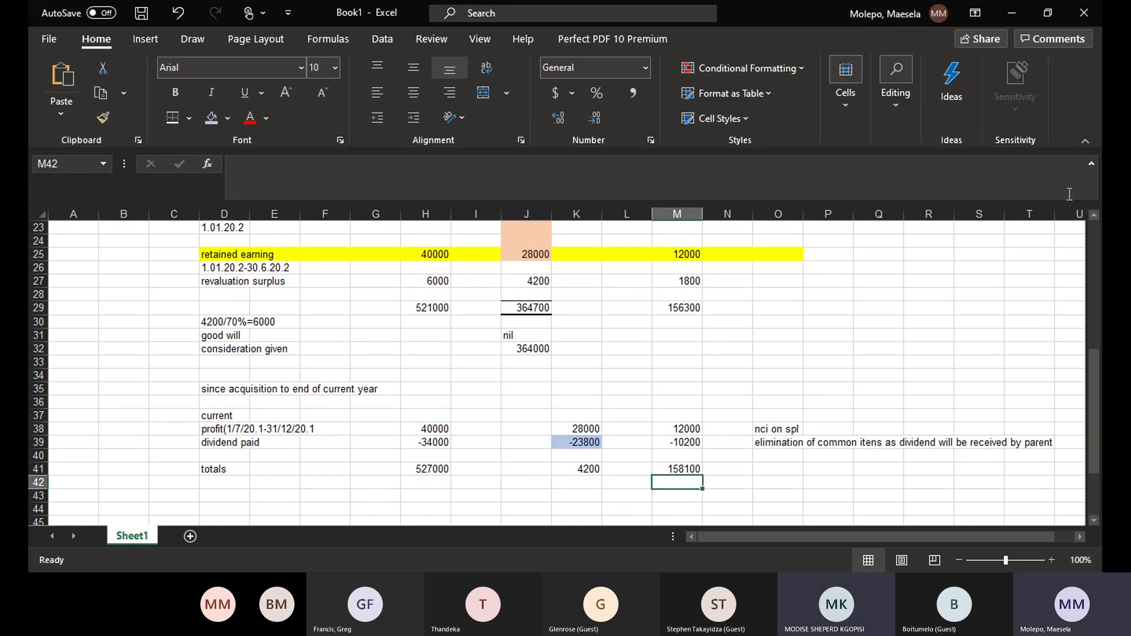
{"action": "scroll", "coordinate": [1092, 217], "scroll_direction": "up", "scroll_amount": 3}
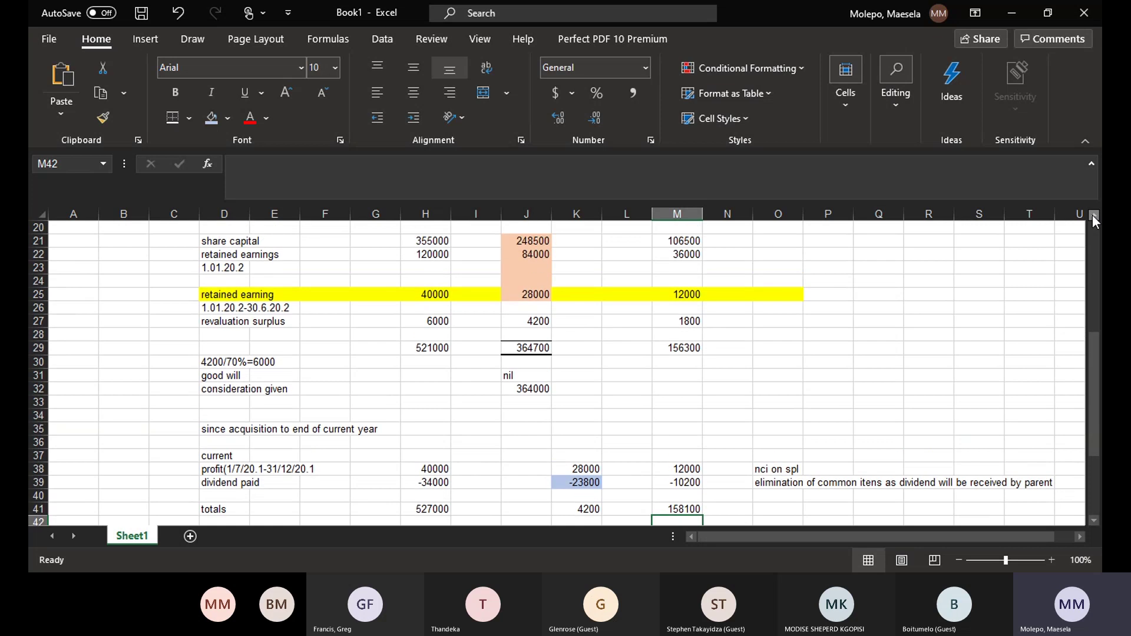
{"action": "left_click", "coordinate": [1092, 216]}
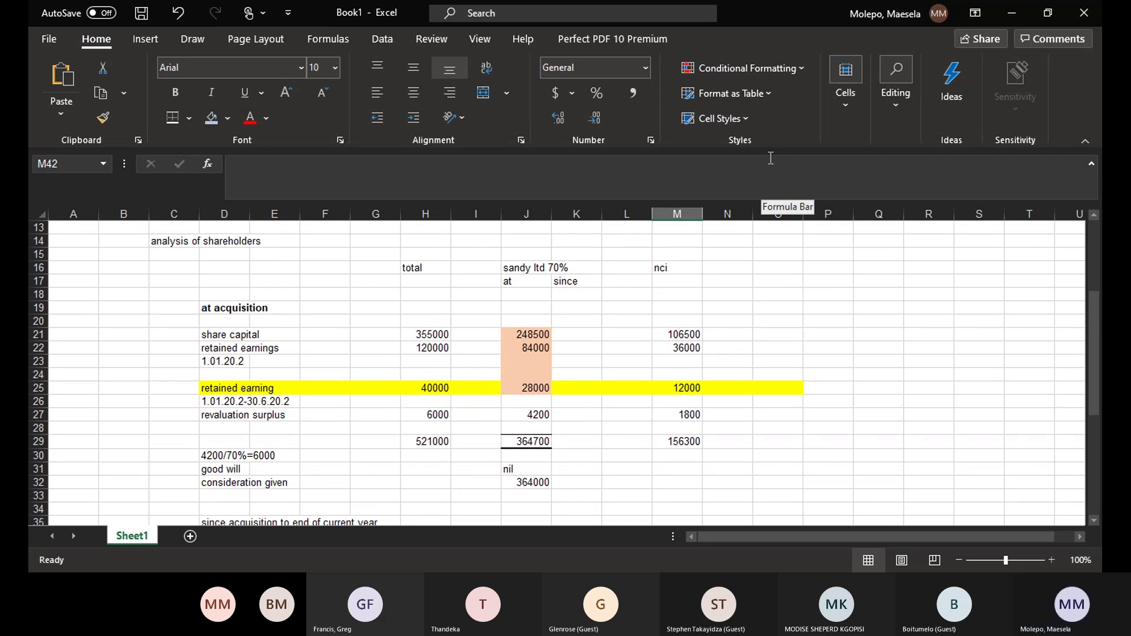
{"action": "left_click", "coordinate": [420, 337]}
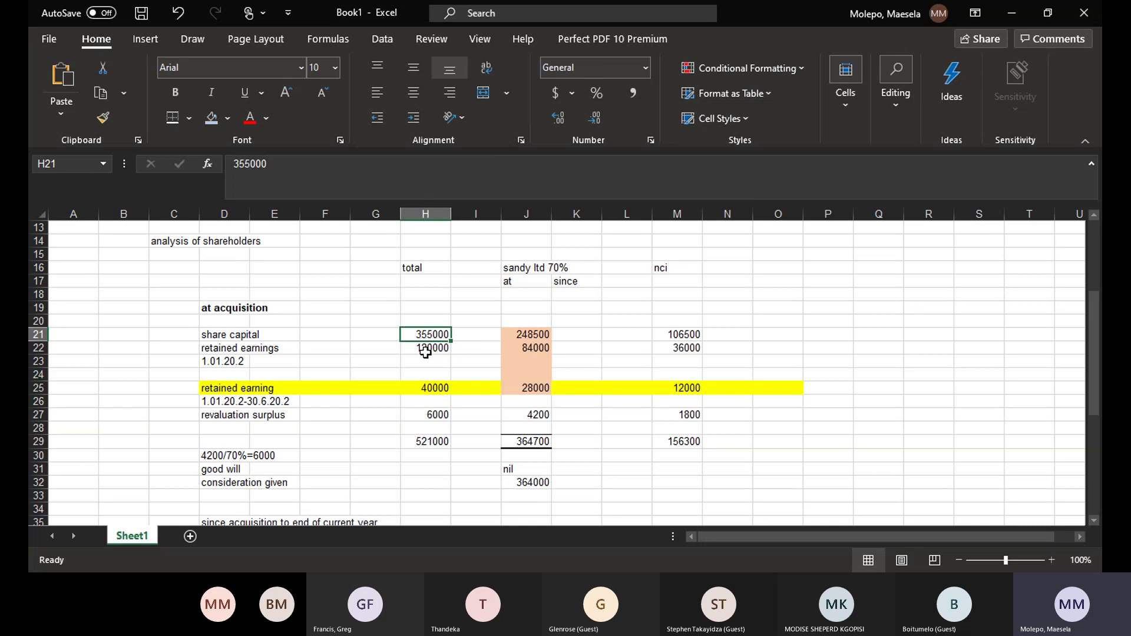
{"action": "left_click", "coordinate": [427, 351]}
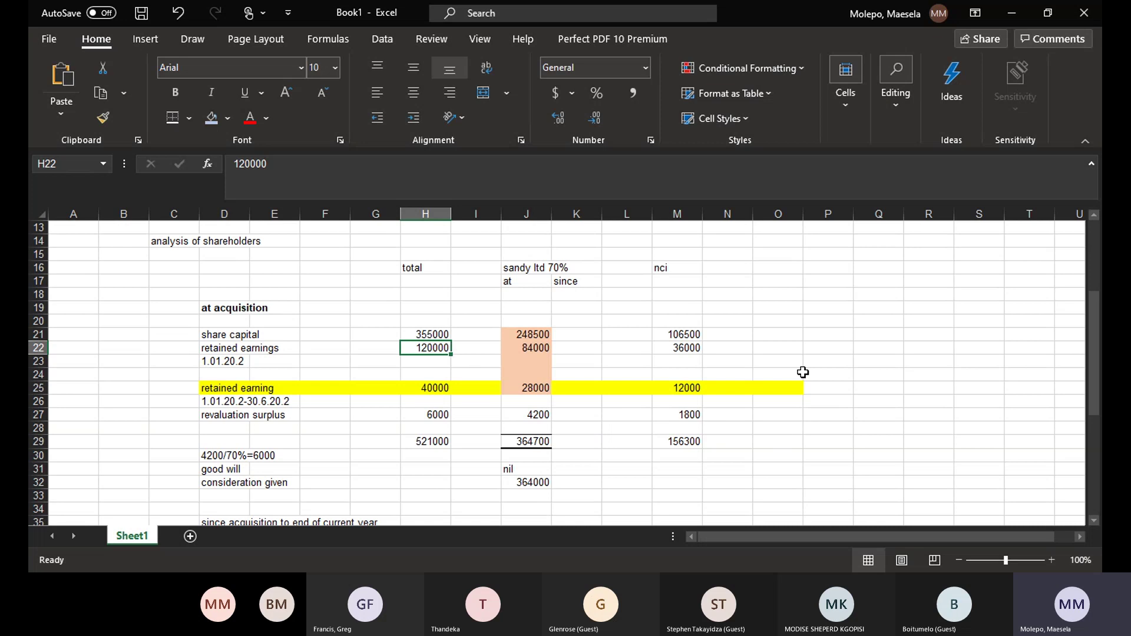
{"action": "left_click", "coordinate": [766, 391]}
{"action": "type", "text": "c"}
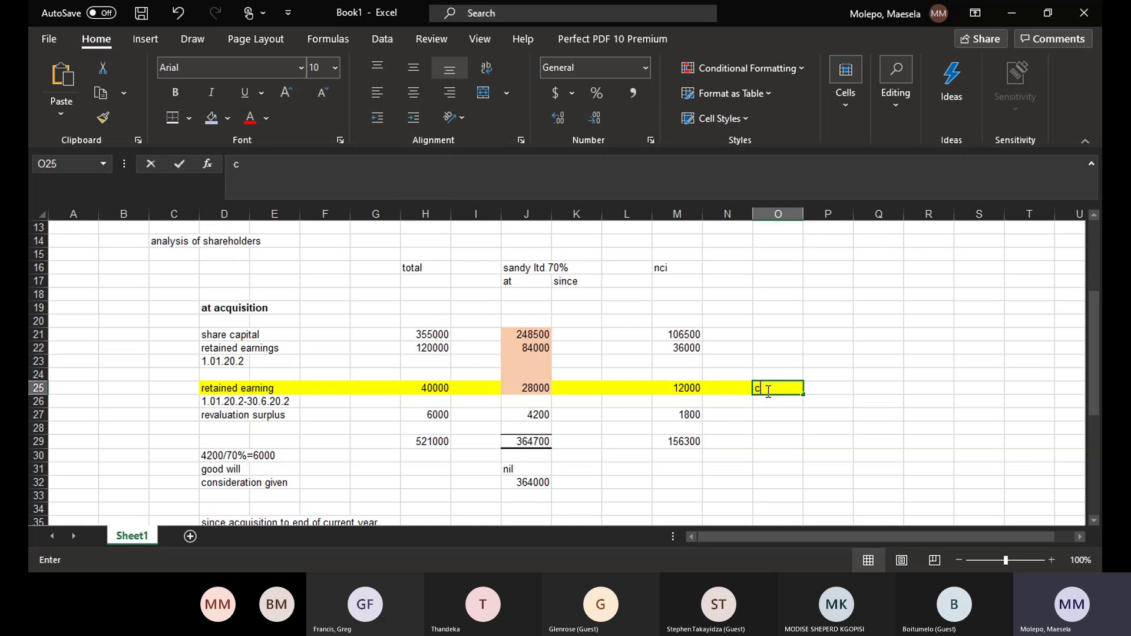
{"action": "type", "text": "alculation"}
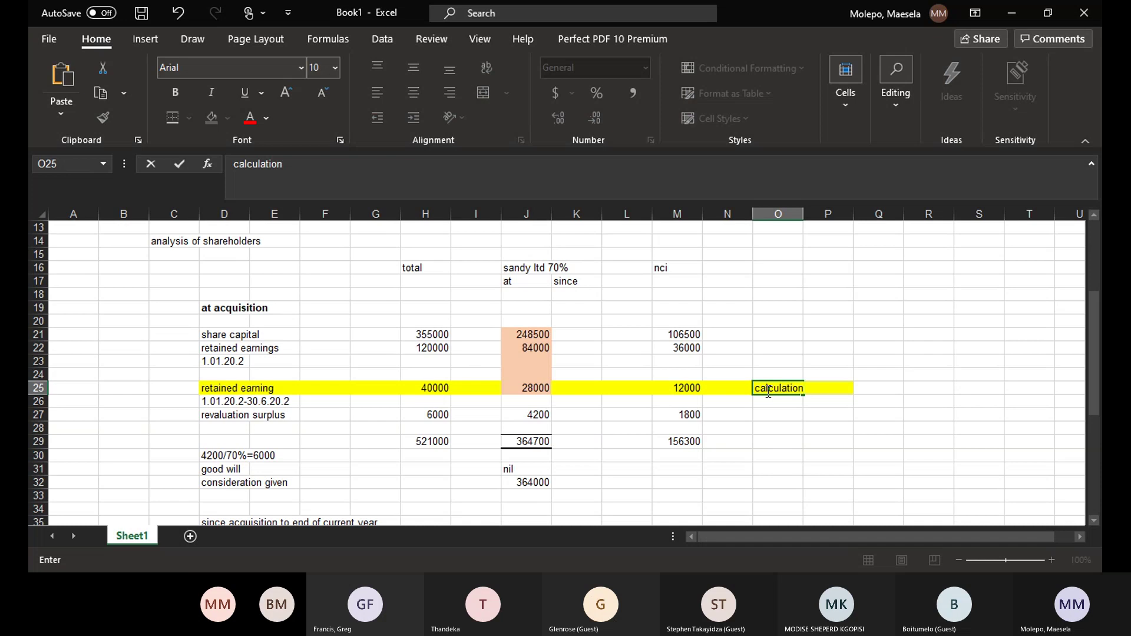
{"action": "type", "text": " 2"}
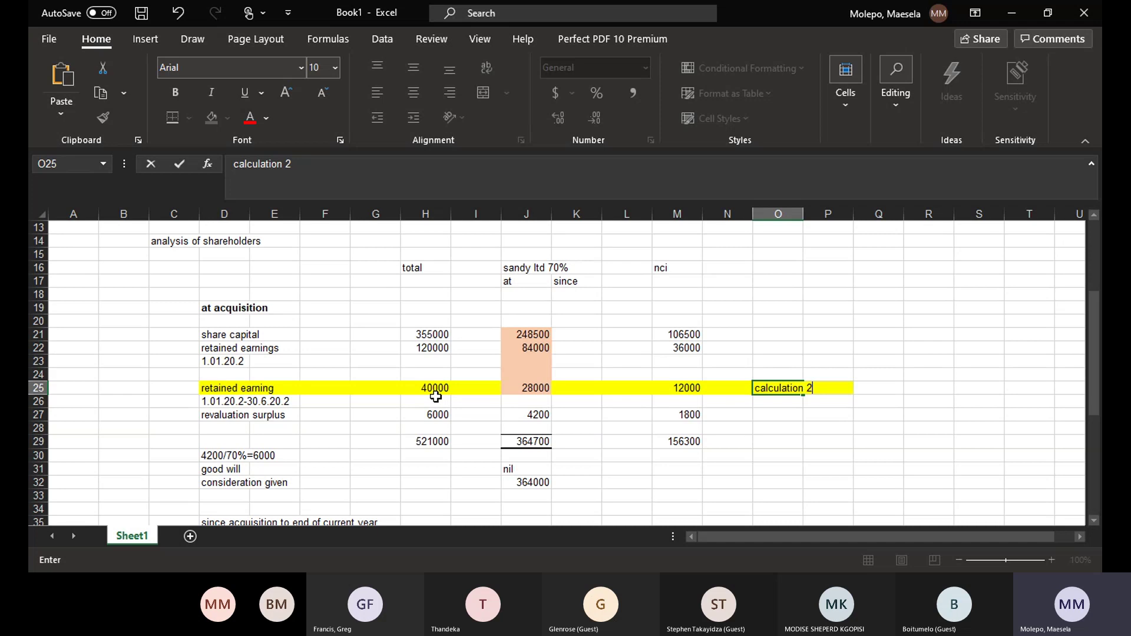
- Add the note "pre portion" in cell F25, beside the yellow retained earning label
{"action": "left_click", "coordinate": [334, 389]}
{"action": "type", "text": "p"}
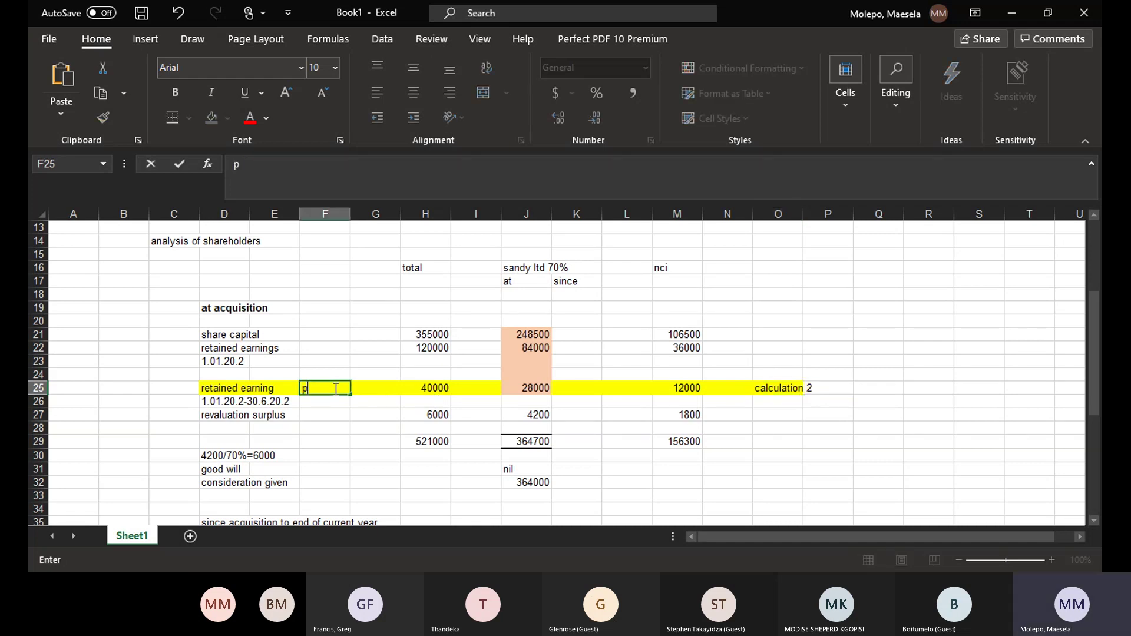
{"action": "type", "text": "re portion"}
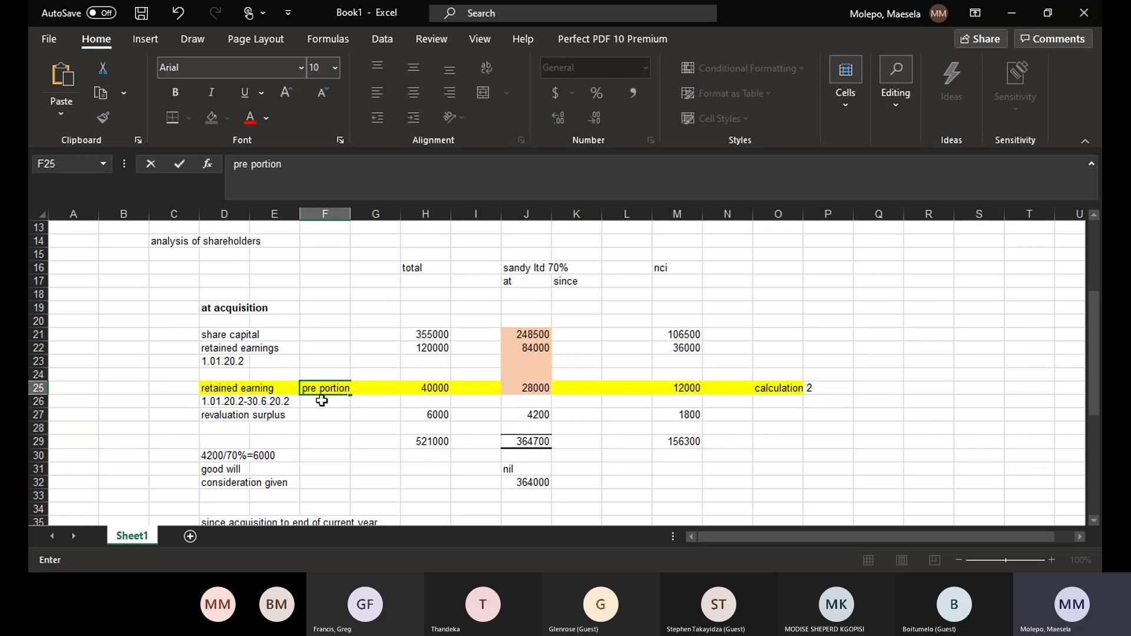
{"action": "left_click", "coordinate": [425, 389]}
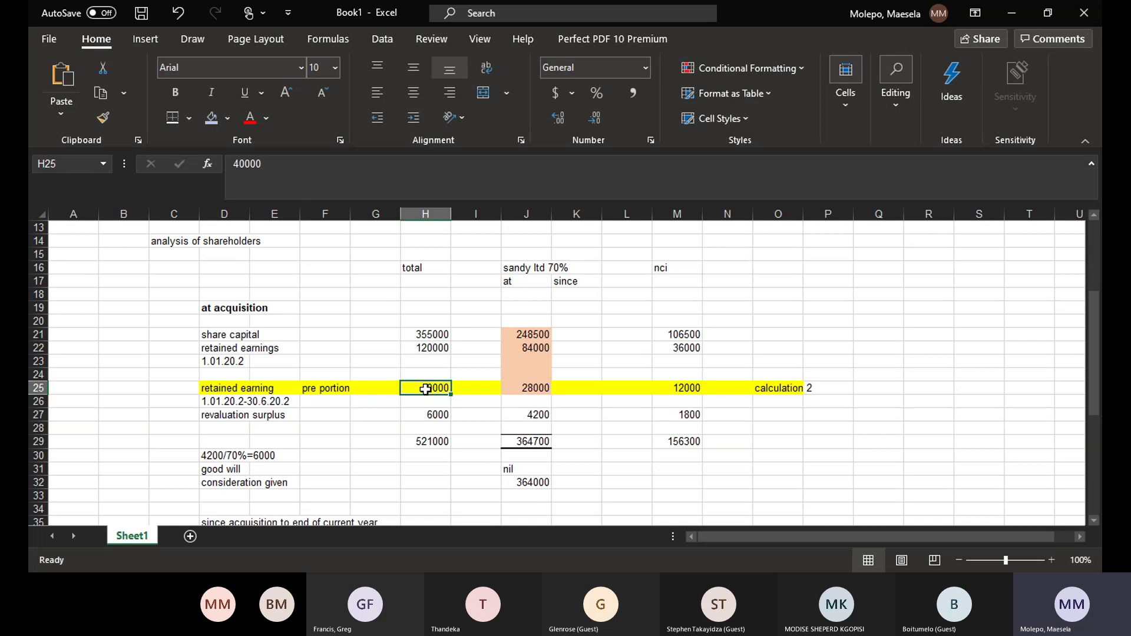
- Fill the revaluation surplus amounts in H27:M27 with the standard green color
{"action": "left_click", "coordinate": [431, 334]}
{"action": "left_click", "coordinate": [429, 348]}
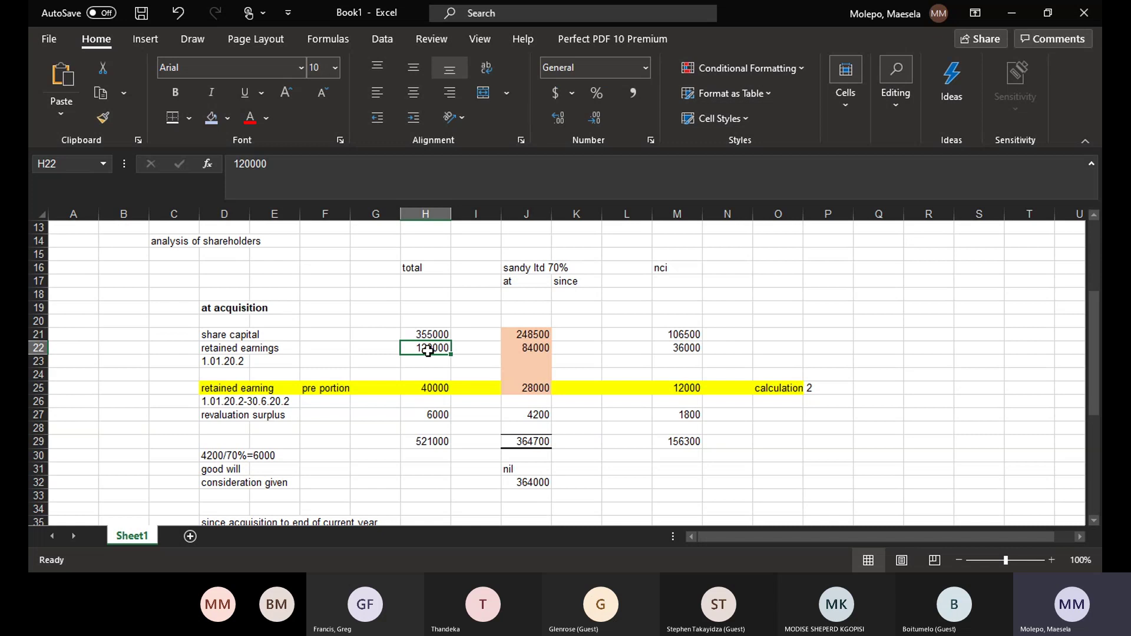
{"action": "left_click", "coordinate": [422, 401]}
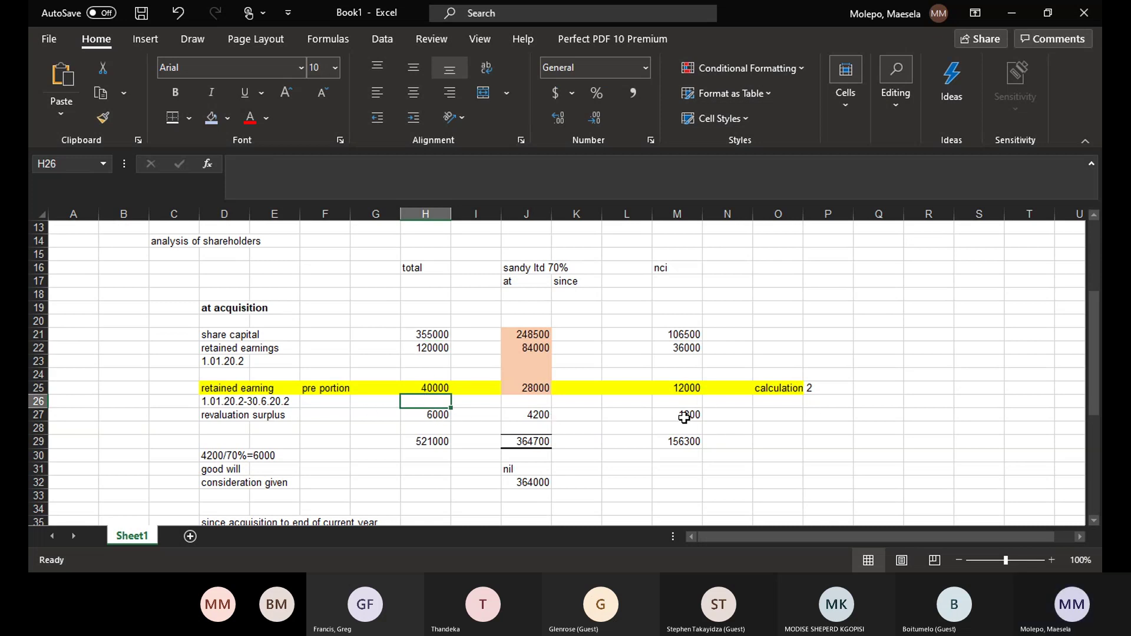
{"action": "left_click_drag", "start_coordinate": [671, 418], "coordinate": [440, 415]}
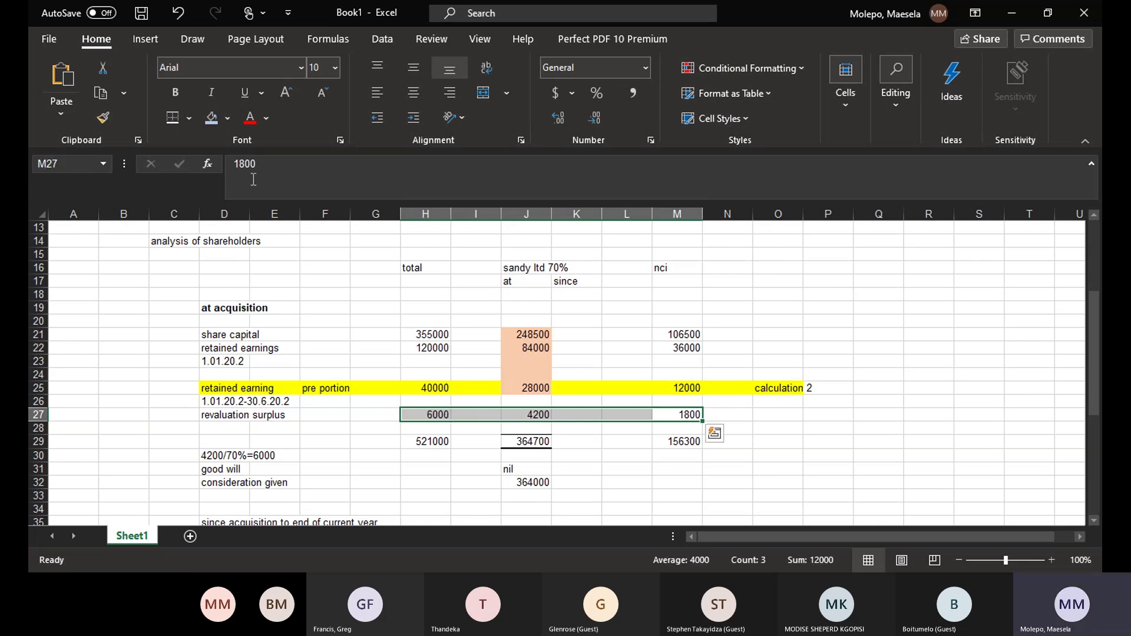
{"action": "left_click", "coordinate": [225, 115]}
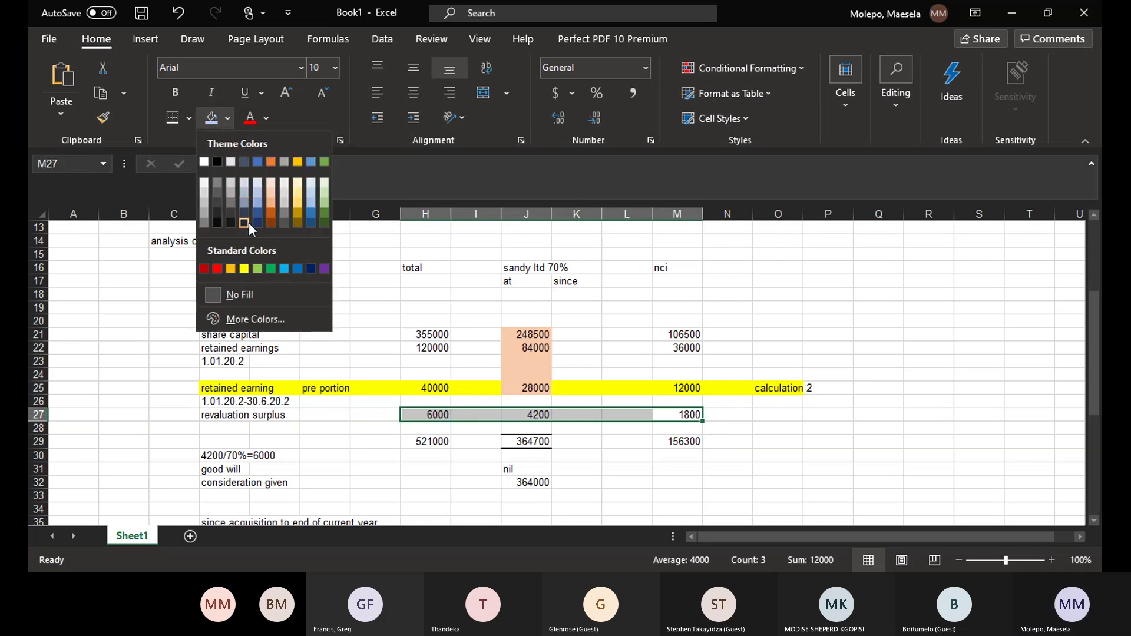
{"action": "left_click", "coordinate": [269, 267]}
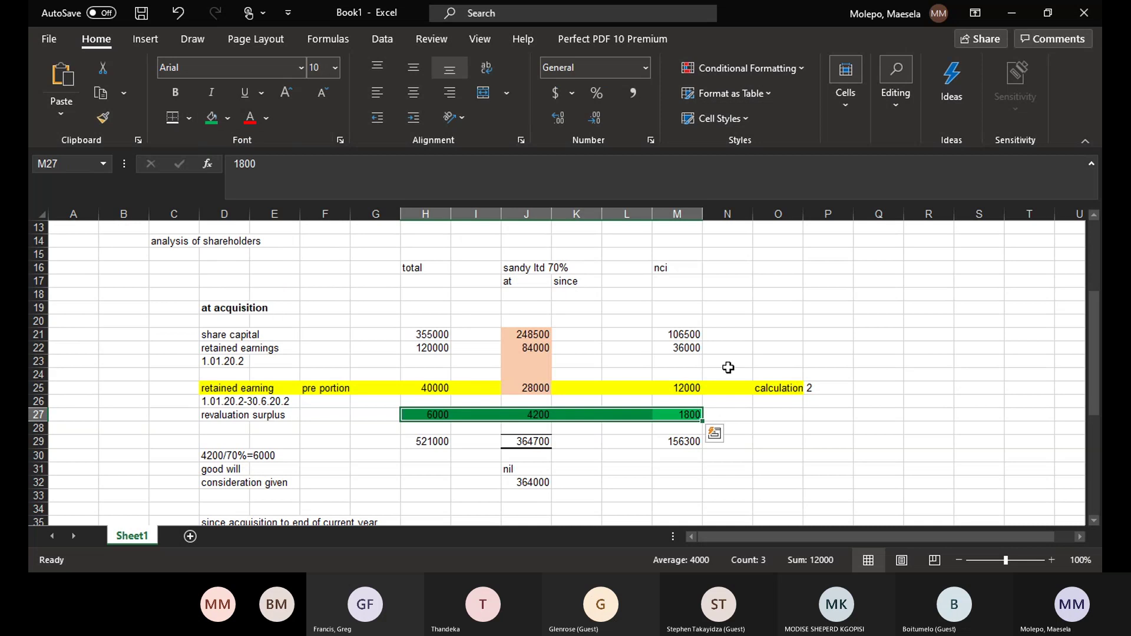
- Enter the note "not given" in cell N27, beside the revaluation surplus amounts
{"action": "left_click", "coordinate": [728, 417]}
{"action": "type", "text": "no"}
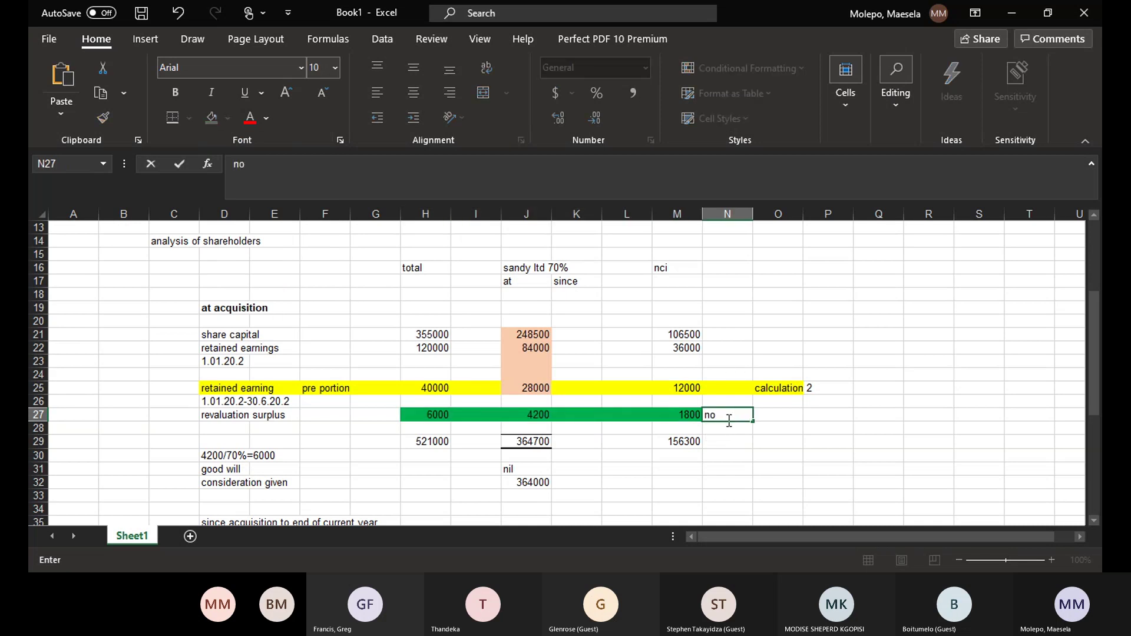
{"action": "type", "text": "t given"}
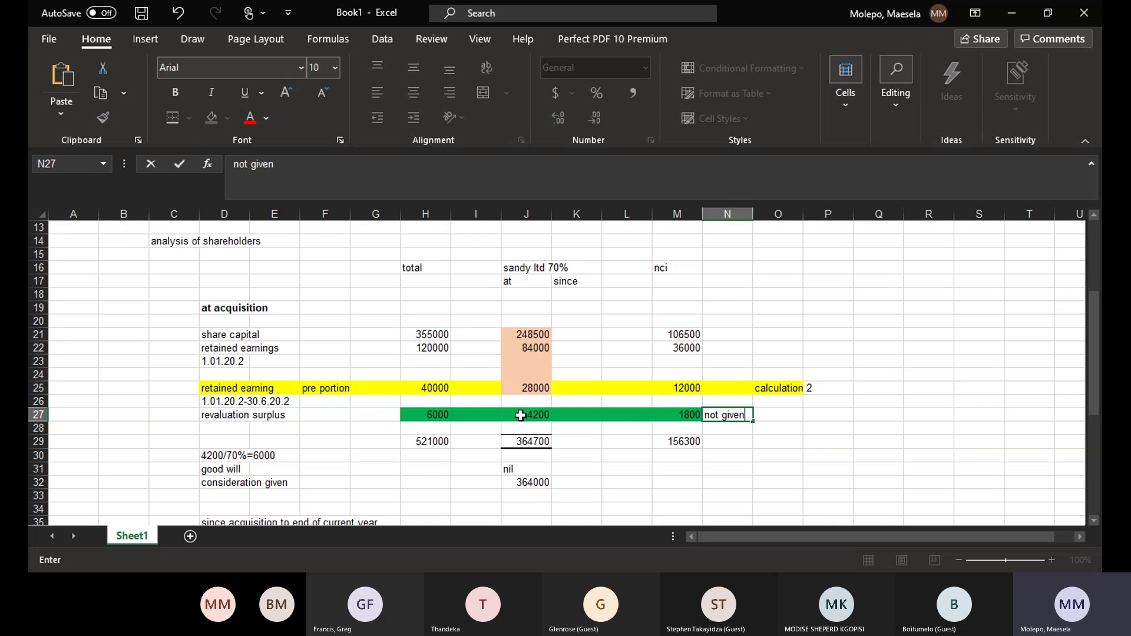
- Enter the note "the statement informing that there will be revaluation or devaluation" in cell O27 of the revaluation surplus row
{"action": "left_click", "coordinate": [795, 419]}
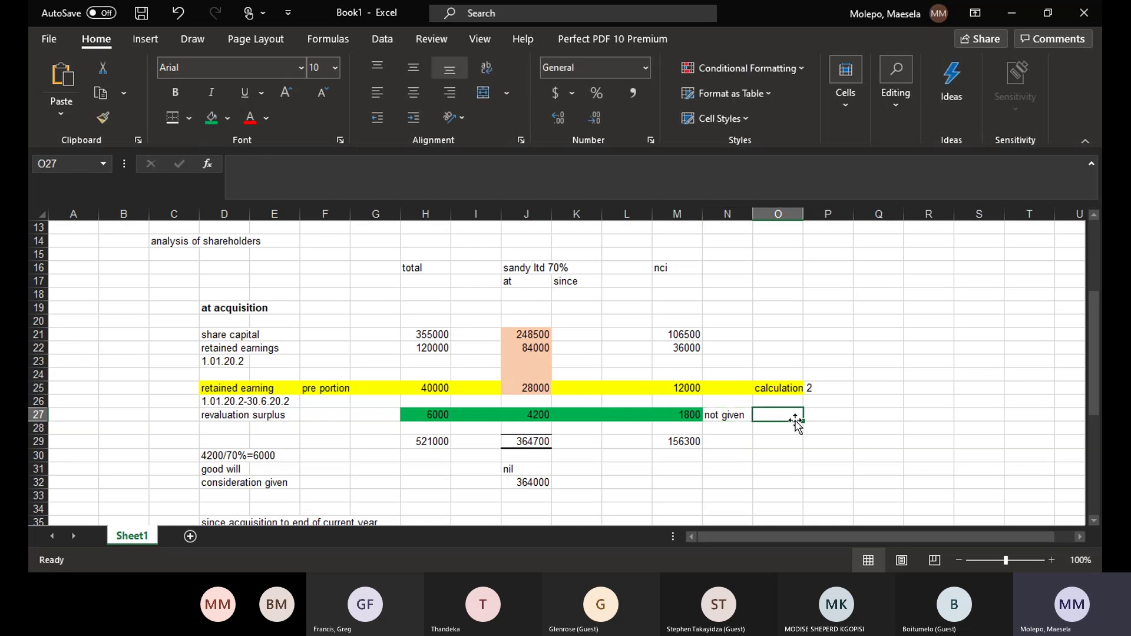
{"action": "type", "text": "the"}
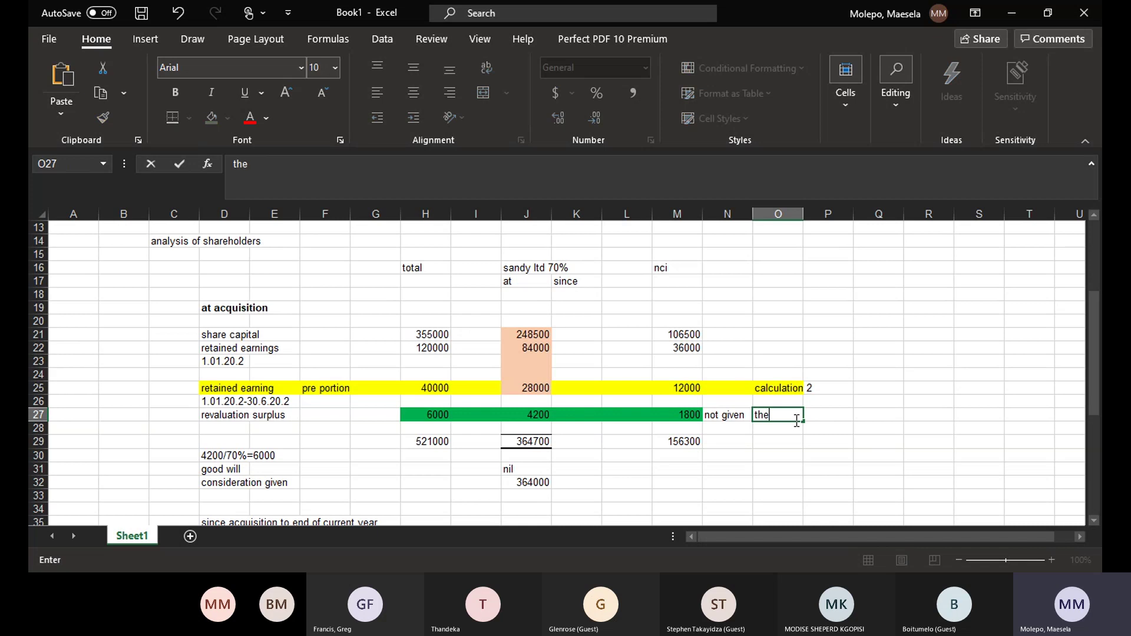
{"action": "type", "text": " stateme"}
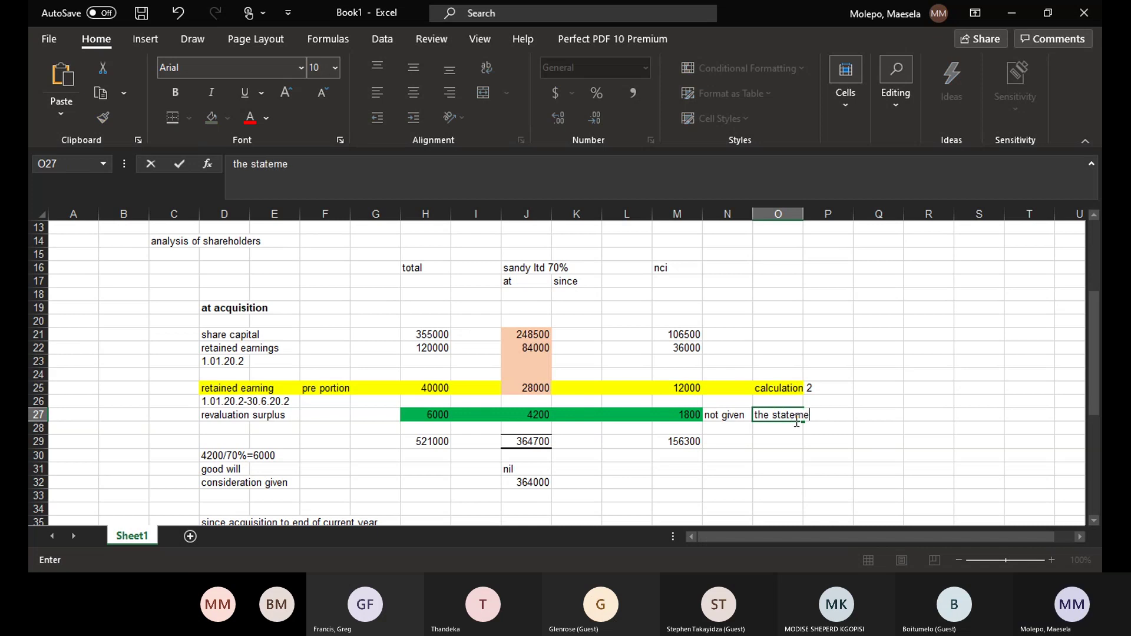
{"action": "type", "text": "nt informing "}
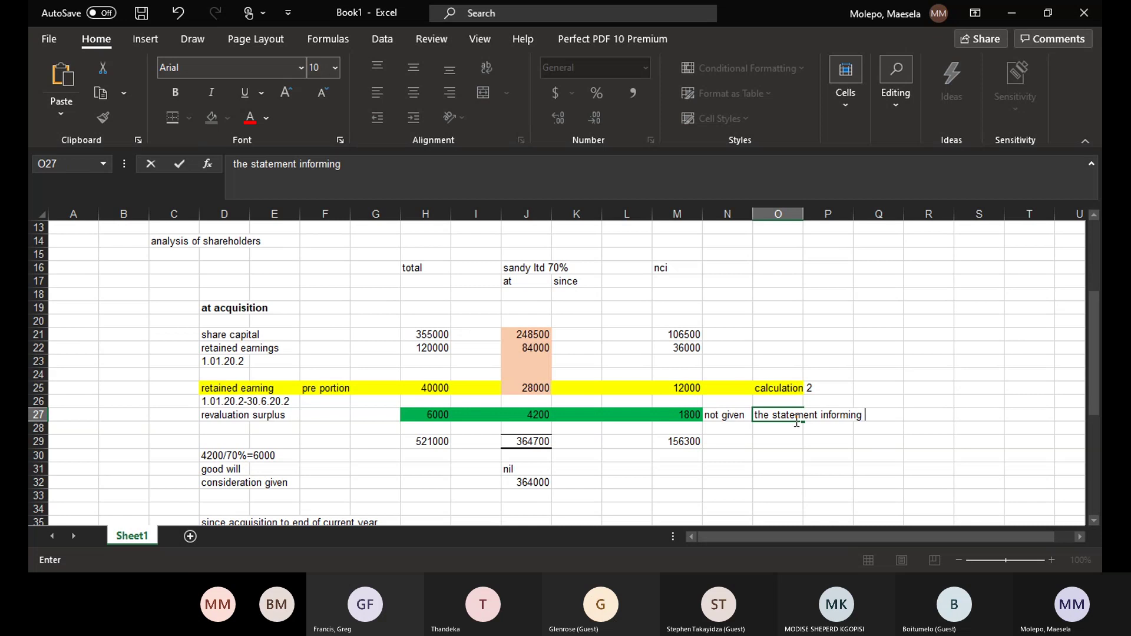
{"action": "type", "text": "that there will"}
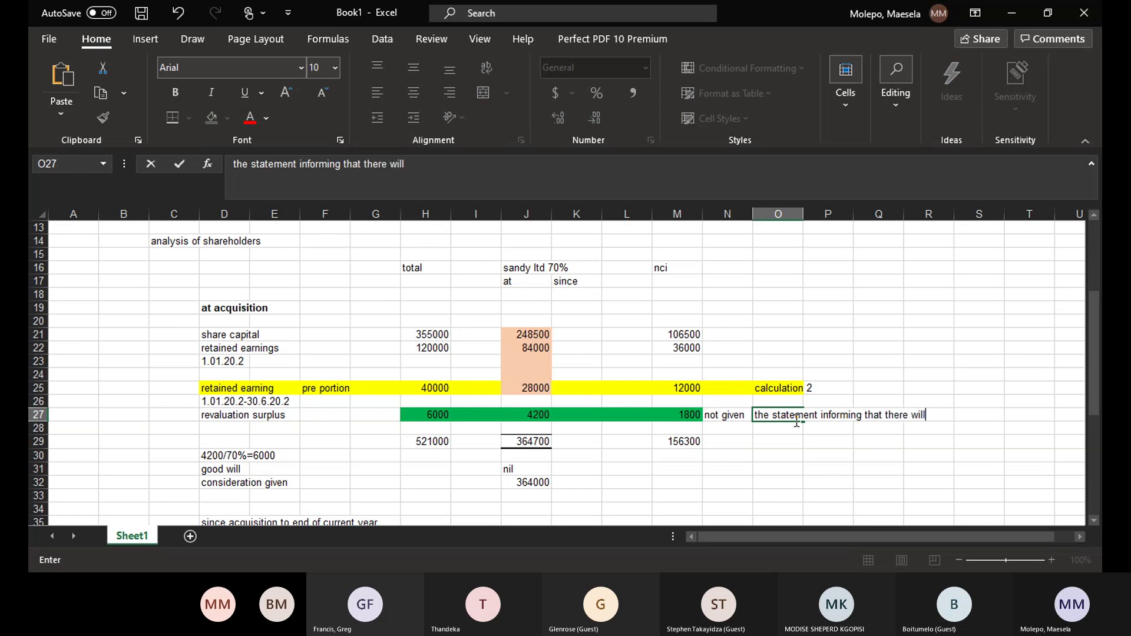
{"action": "type", "text": " be revaluation "}
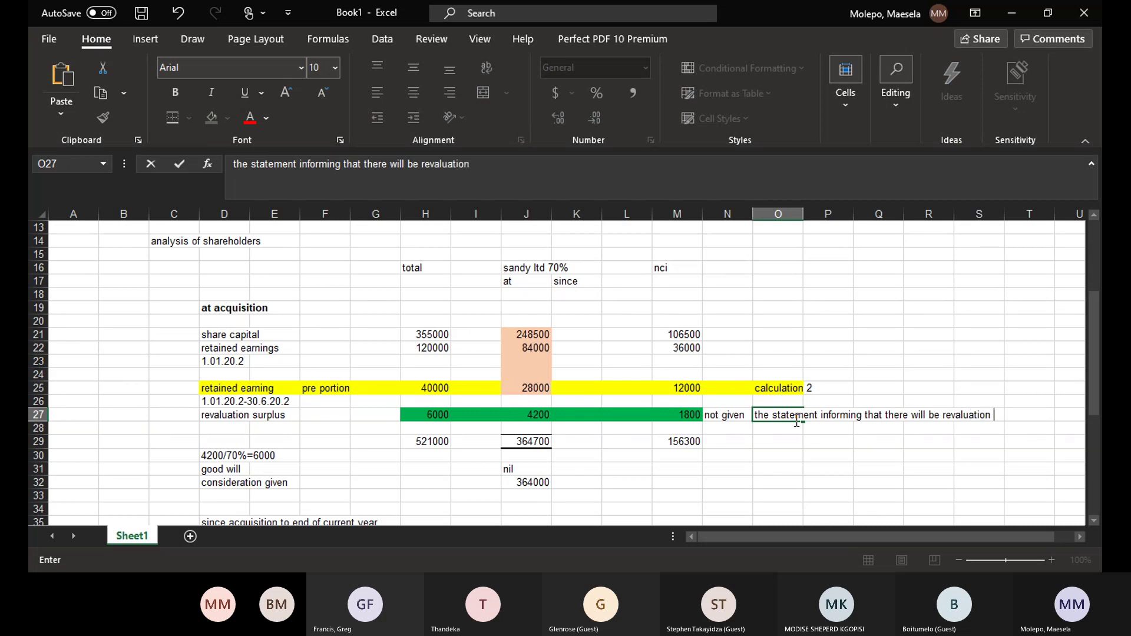
{"action": "type", "text": "or devaluation"}
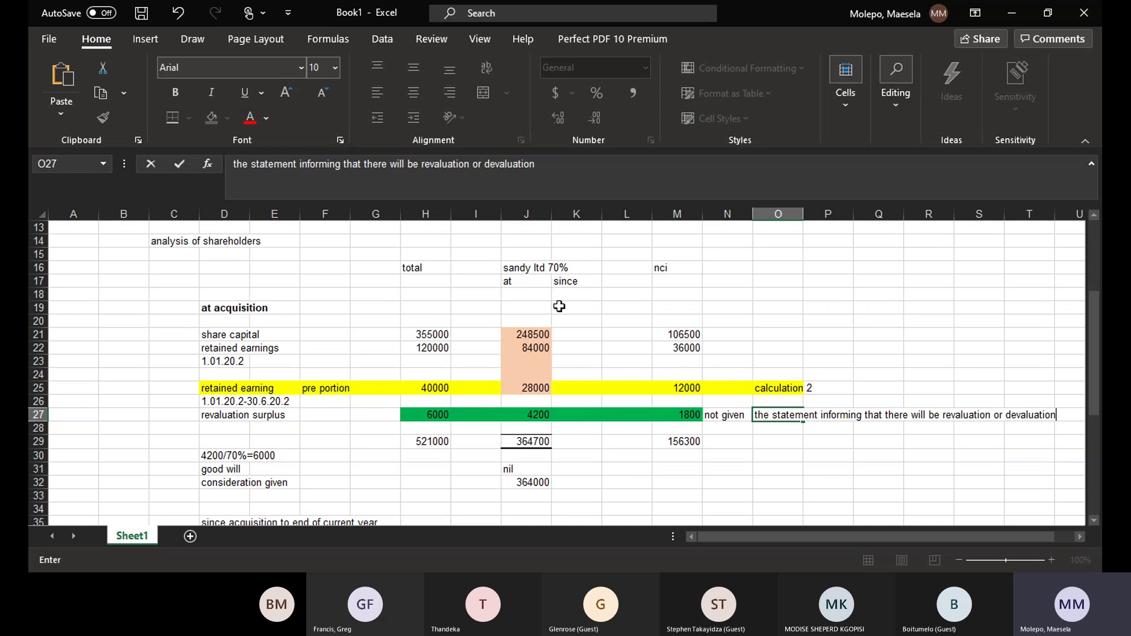
{"action": "left_click", "coordinate": [527, 441]}
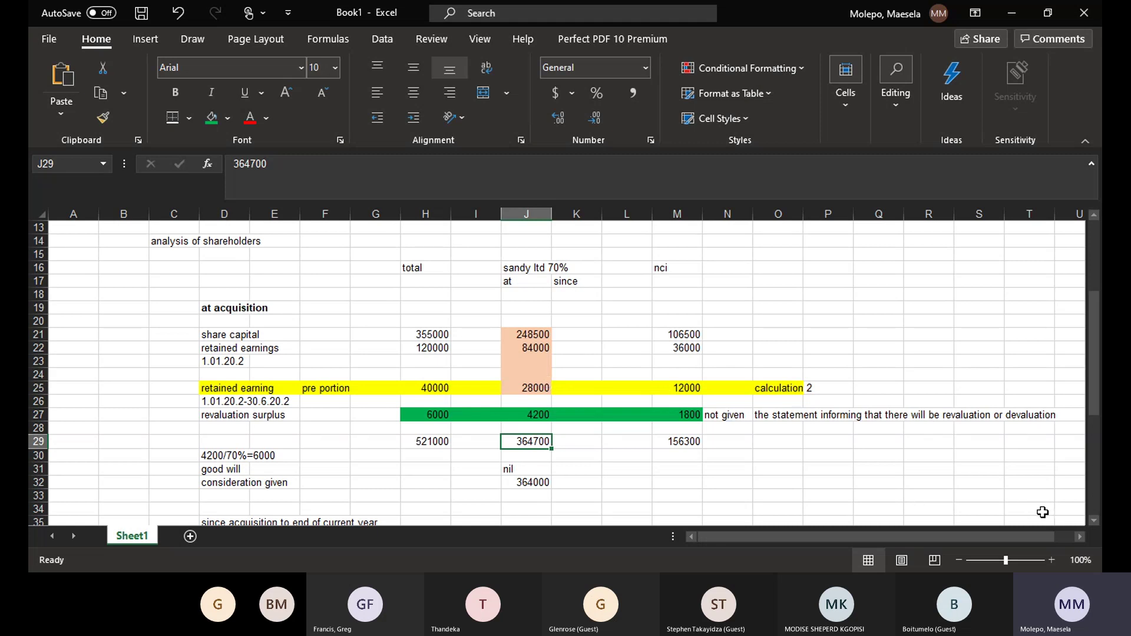
- Review the since-acquisition section down to its totals row, and return to the timeline at the start of the worksheet
{"action": "left_click", "coordinate": [1093, 521]}
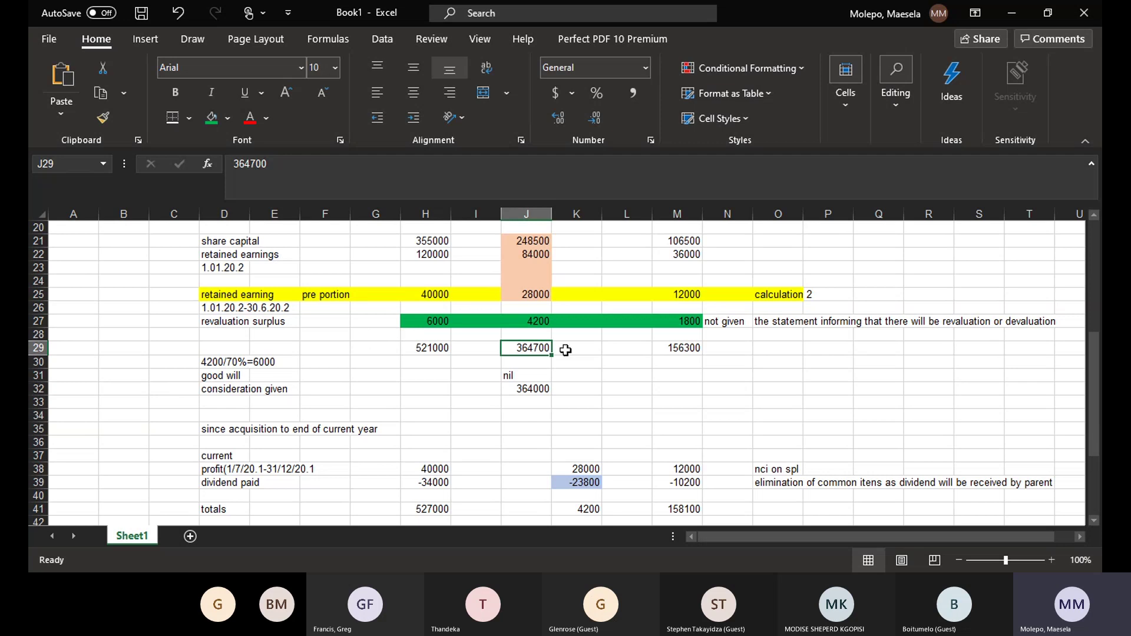
{"action": "left_click", "coordinate": [502, 453]}
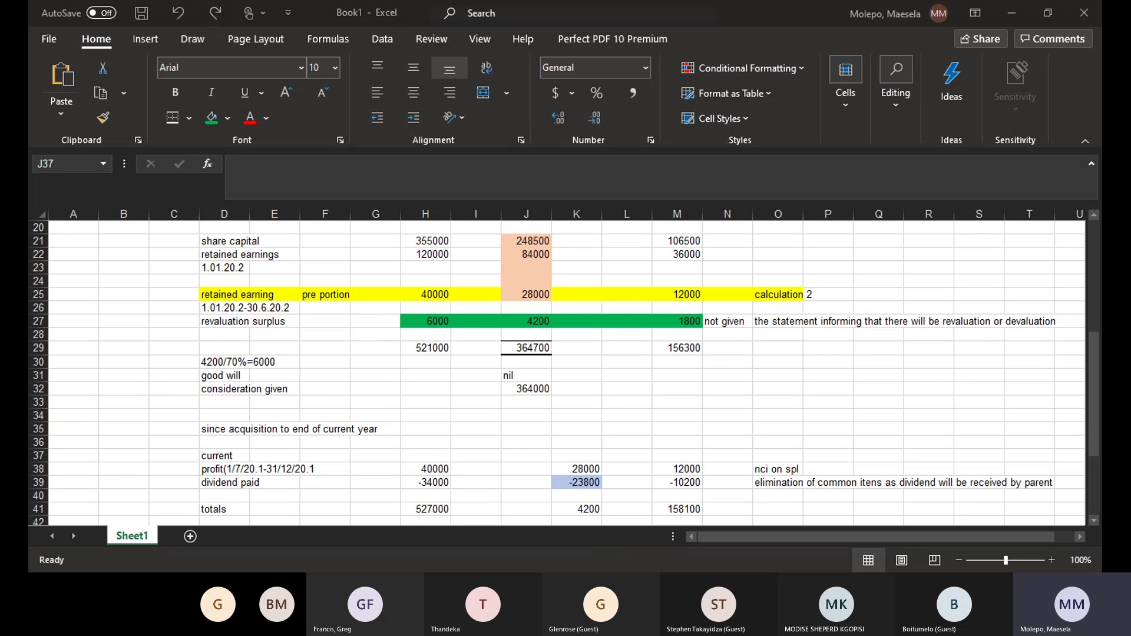
{"action": "key", "text": "alt+Tab"}
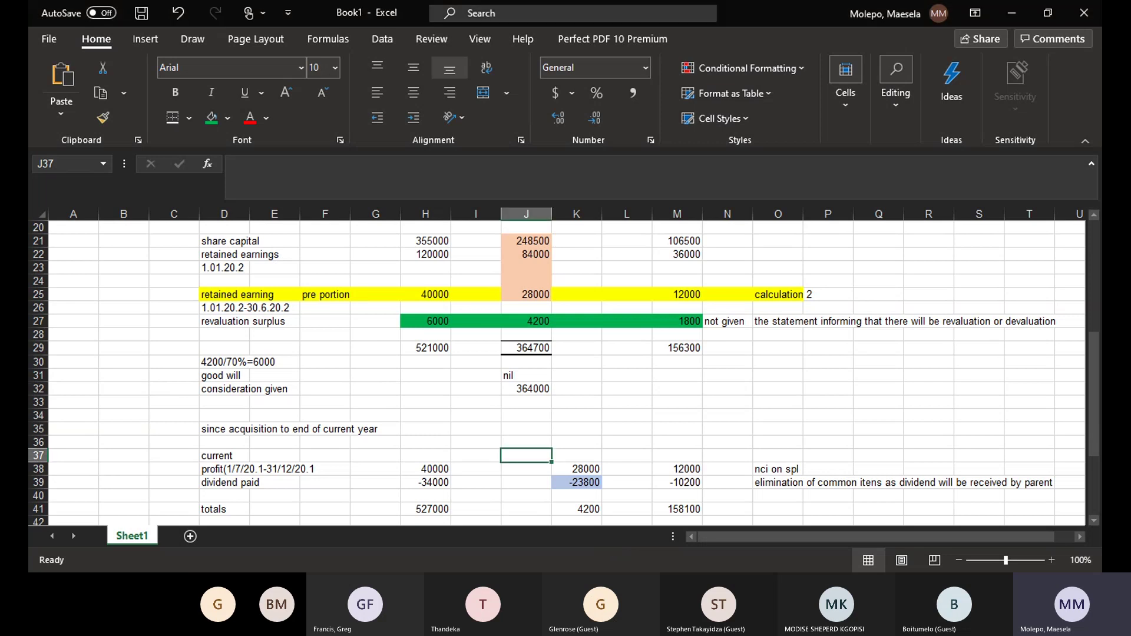
{"action": "left_click", "coordinate": [1090, 520]}
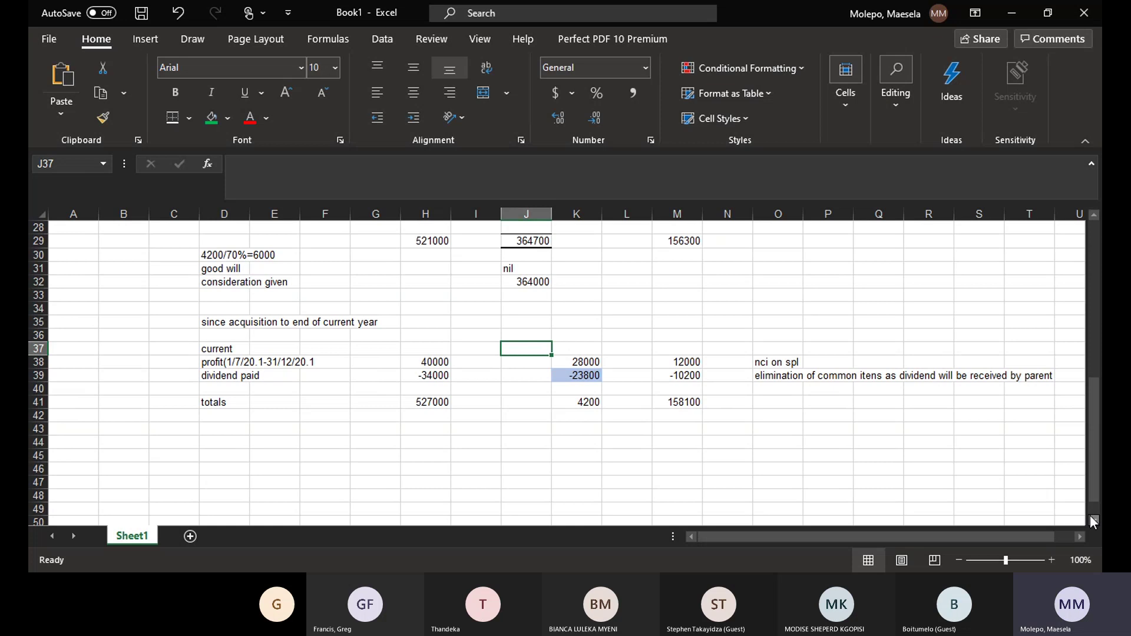
{"action": "double_click", "coordinate": [1093, 521]}
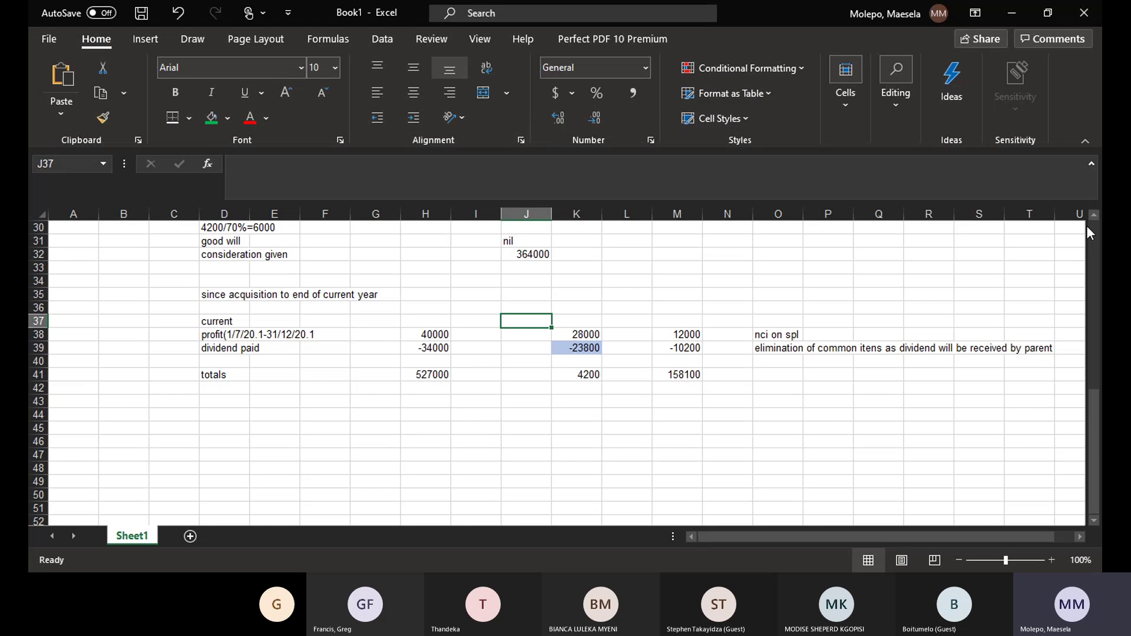
{"action": "scroll", "coordinate": [1087, 230], "scroll_direction": "up", "scroll_amount": 10}
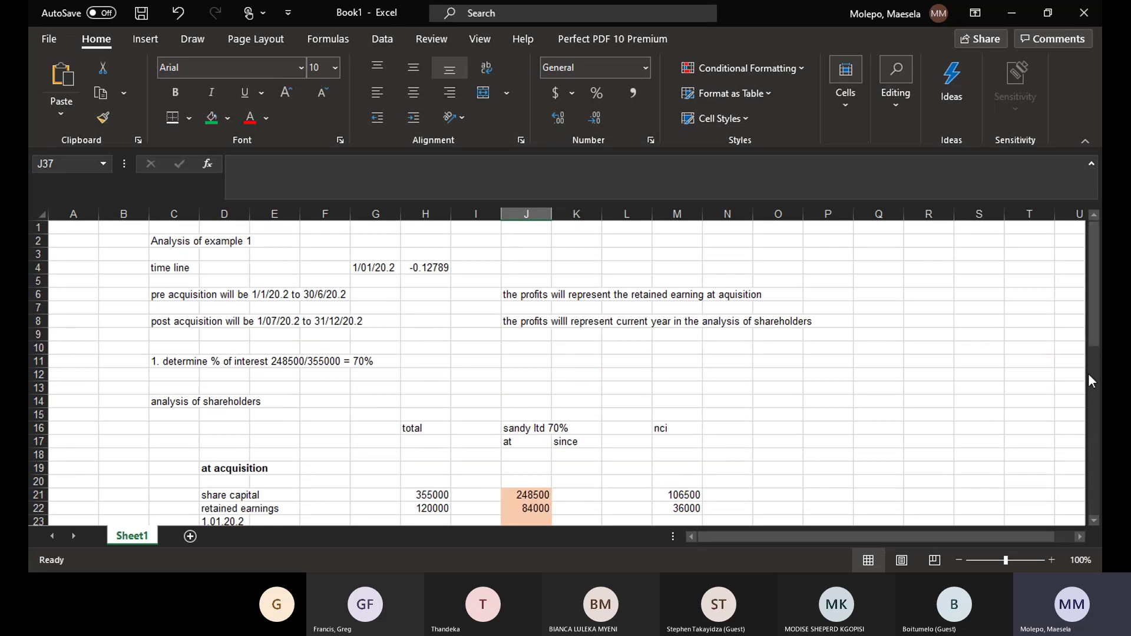
- Examine the total column of the at-acquisition section, covering share capital, both retained earnings amounts and revaluation surplus
{"action": "left_click", "coordinate": [1093, 520]}
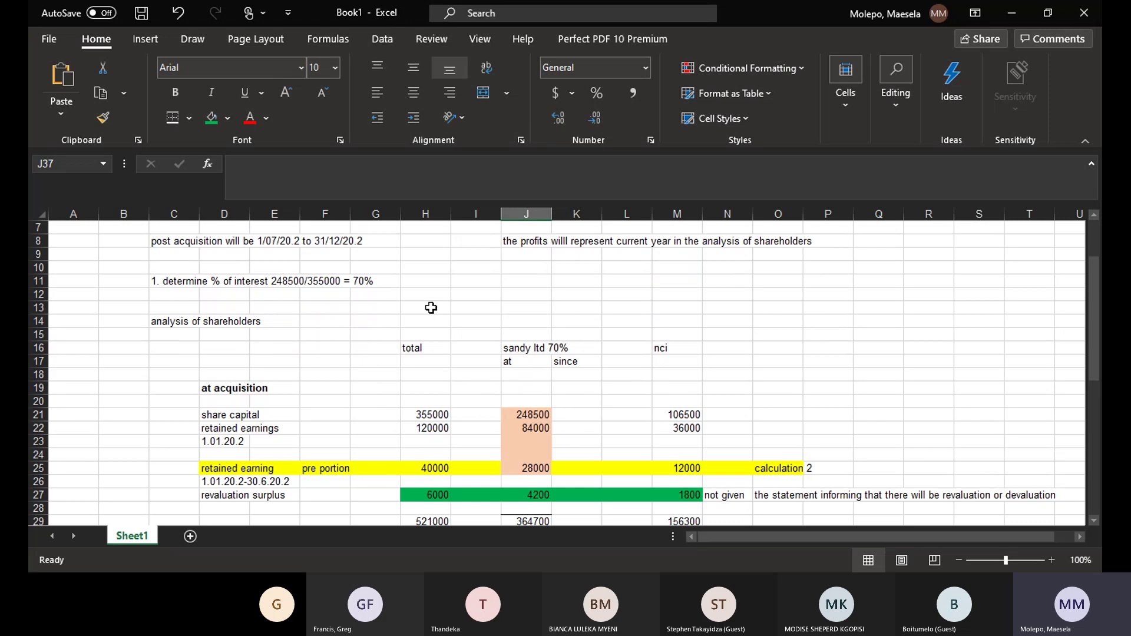
{"action": "left_click", "coordinate": [428, 413]}
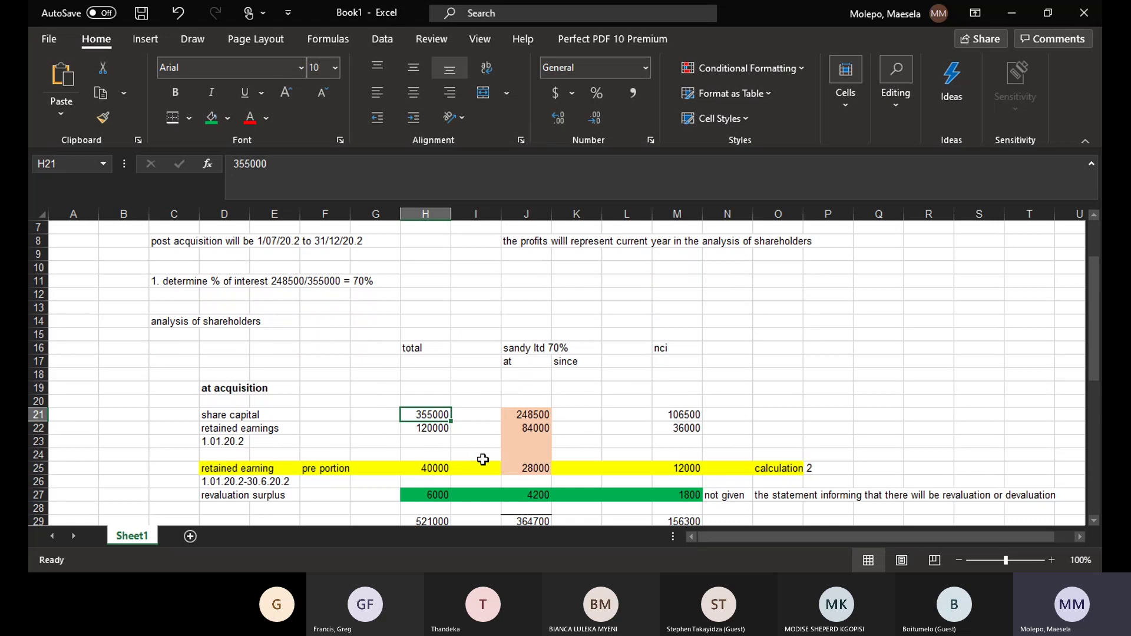
{"action": "left_click", "coordinate": [448, 429]}
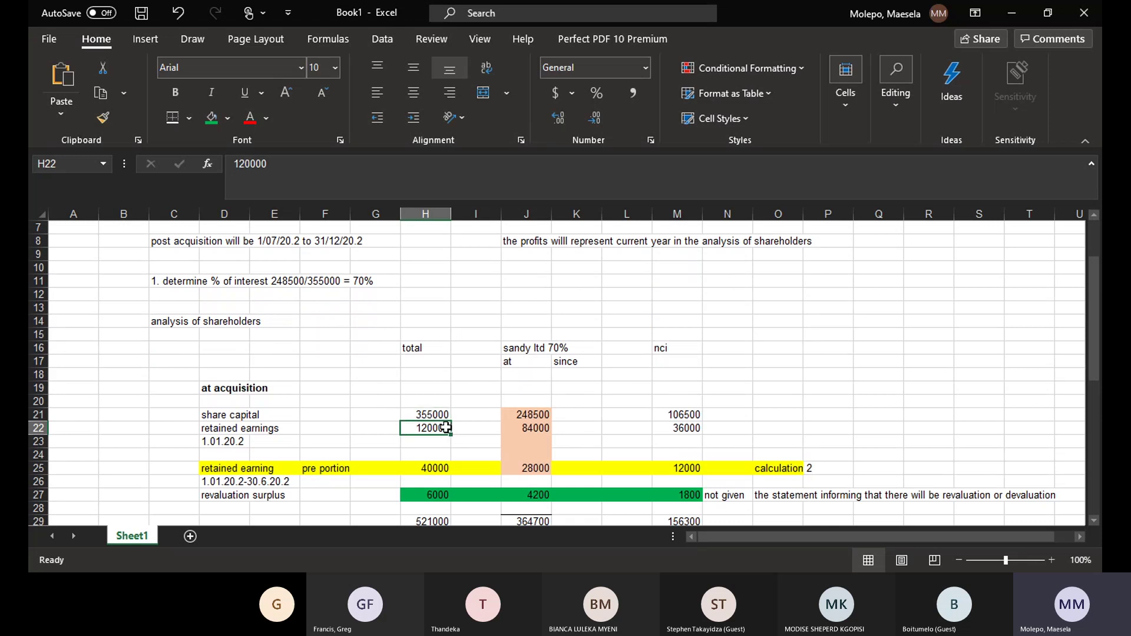
{"action": "left_click_drag", "start_coordinate": [446, 428], "coordinate": [446, 463]}
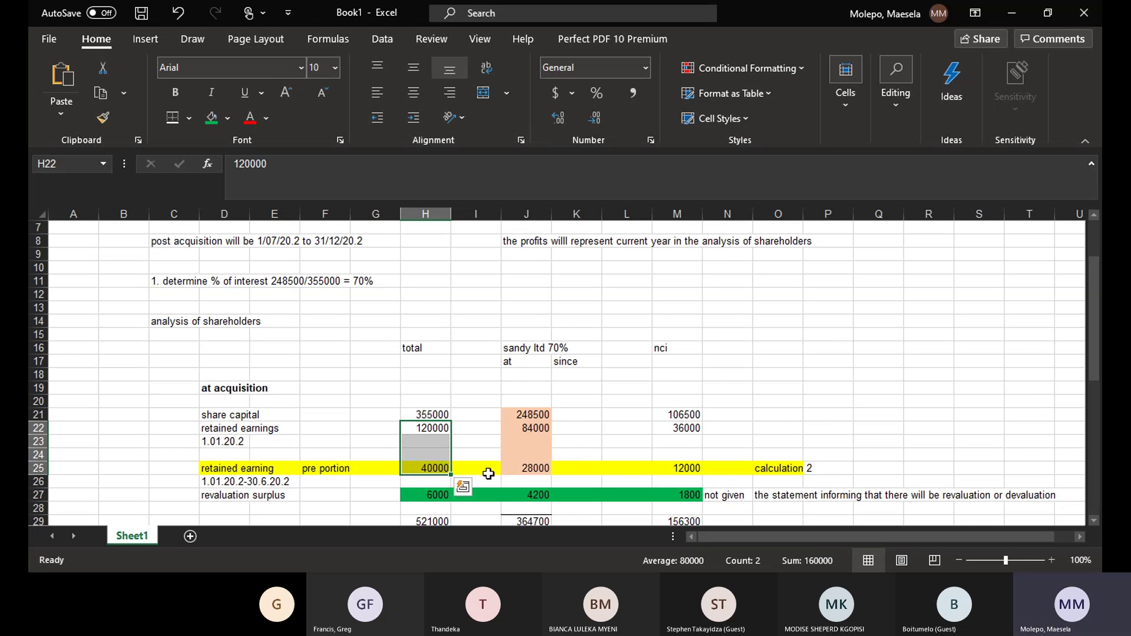
{"action": "left_click", "coordinate": [442, 491]}
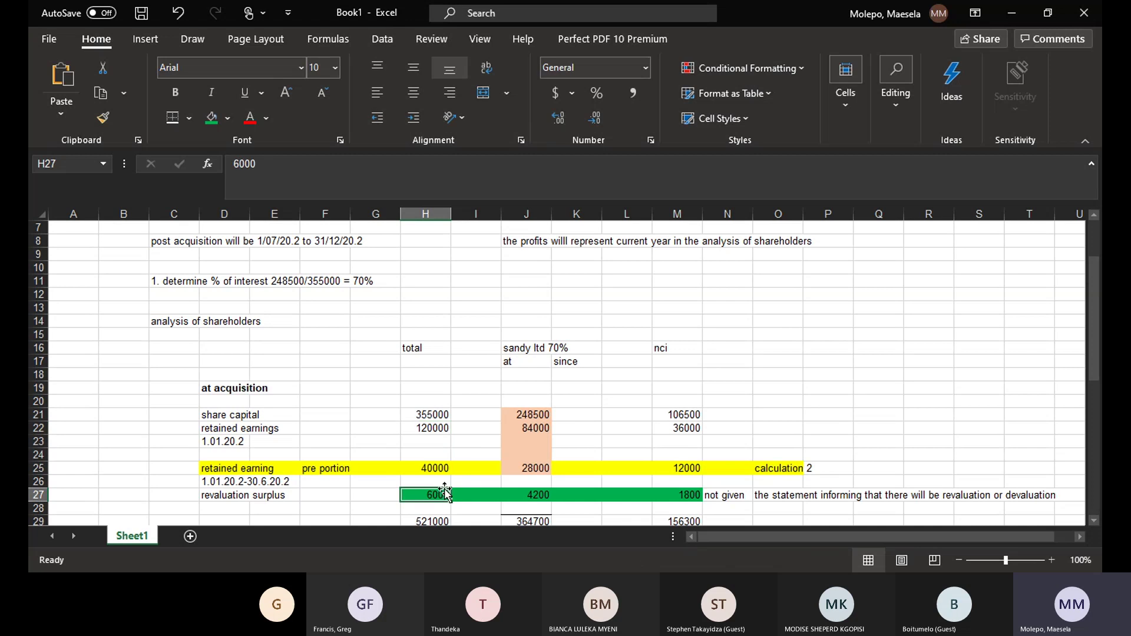
{"action": "left_click", "coordinate": [1095, 521]}
{"action": "left_click", "coordinate": [1094, 521]}
{"action": "left_click", "coordinate": [1094, 521]}
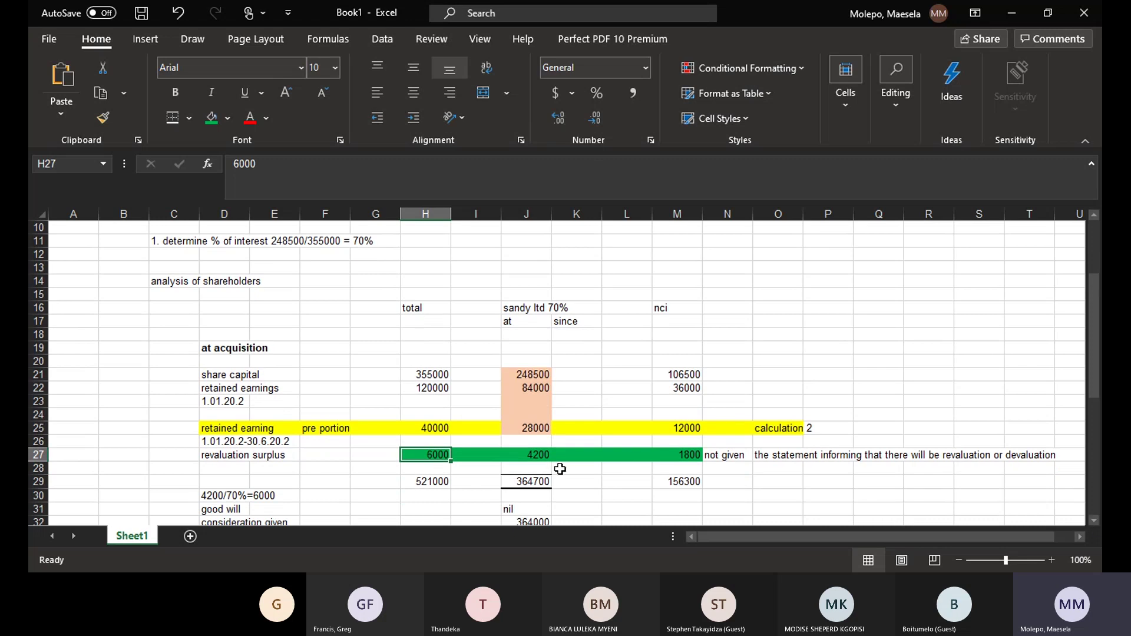
- Examine the at-acquisition totals for Sandy Ltd and NCI in row 29, and the NCI share of current profit in cell M38
{"action": "left_click", "coordinate": [547, 482]}
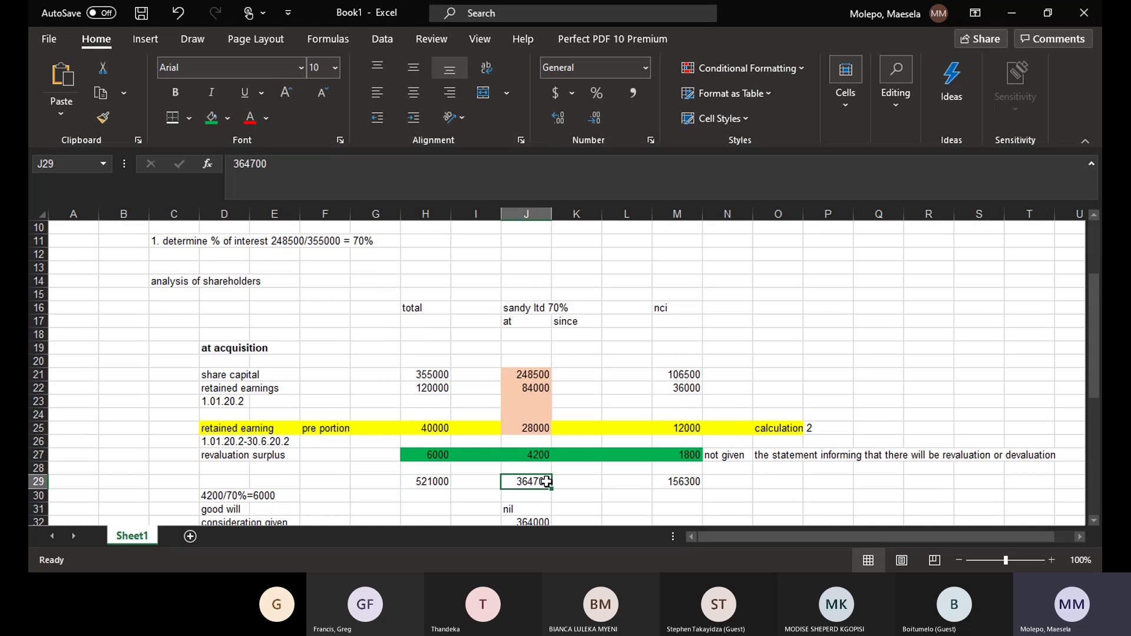
{"action": "left_click", "coordinate": [697, 481]}
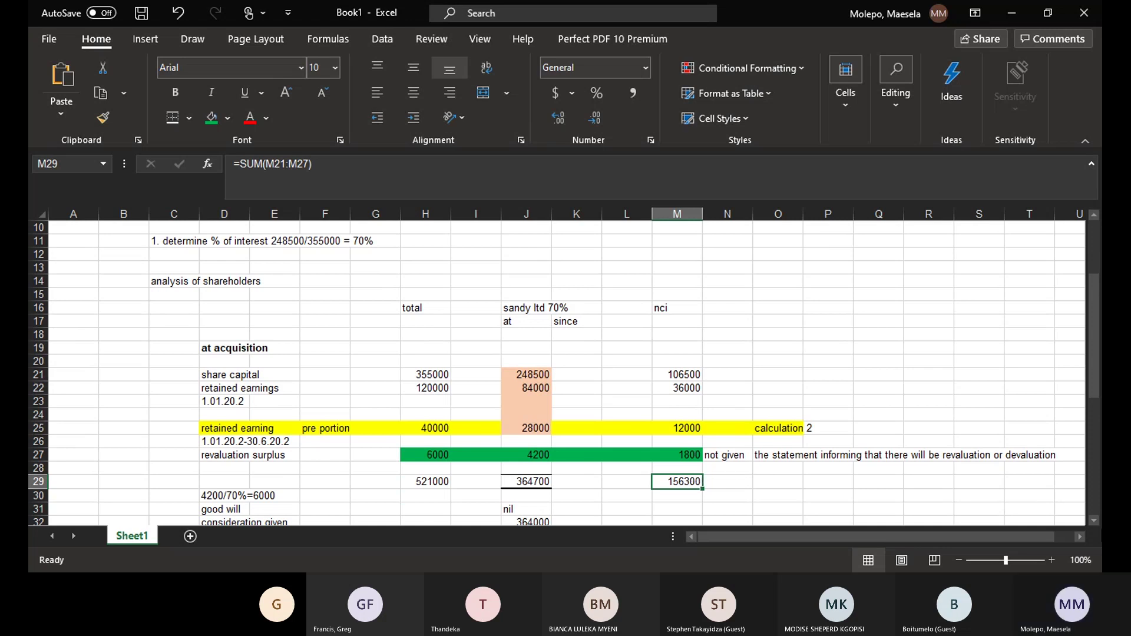
{"action": "left_click", "coordinate": [1093, 520]}
{"action": "left_click", "coordinate": [1093, 520]}
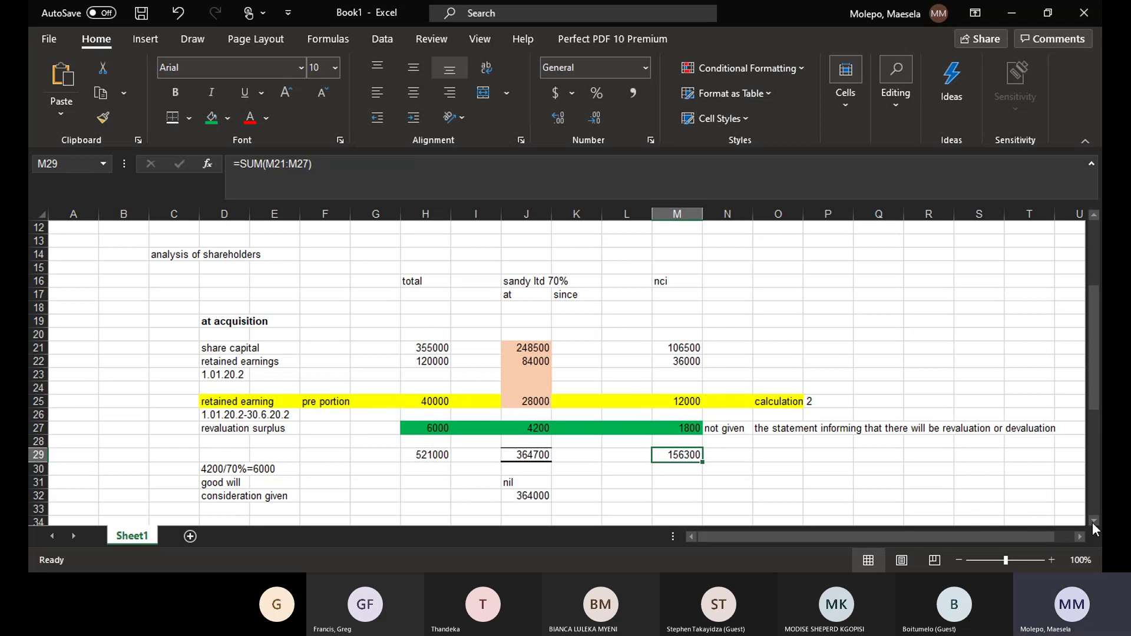
{"action": "scroll", "coordinate": [1093, 522], "scroll_direction": "down", "scroll_amount": 4}
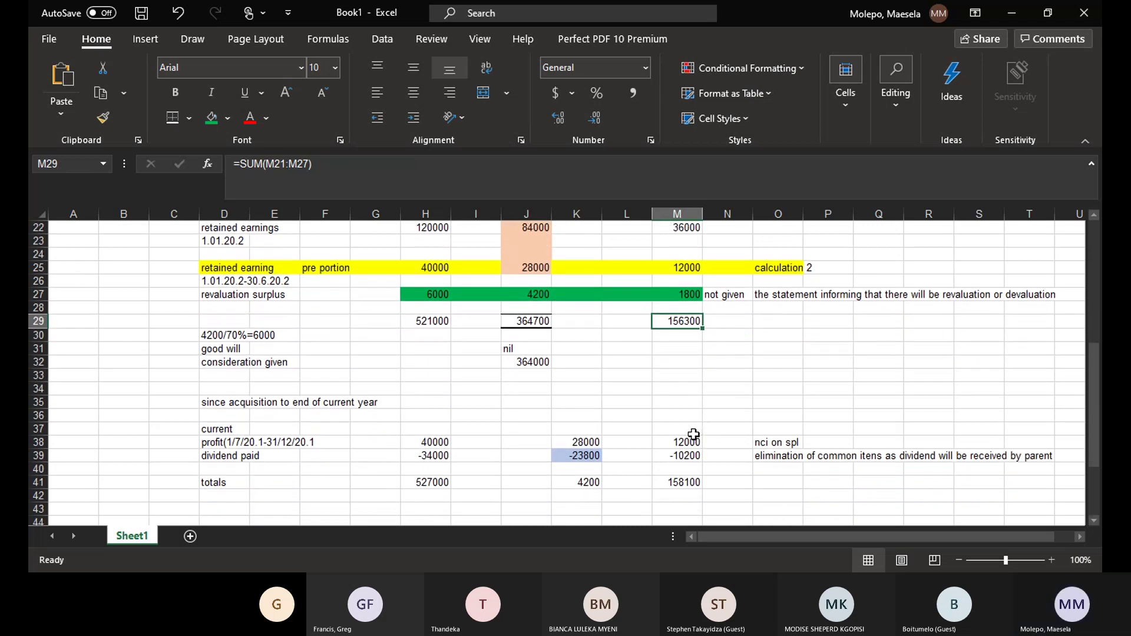
{"action": "left_click", "coordinate": [687, 439]}
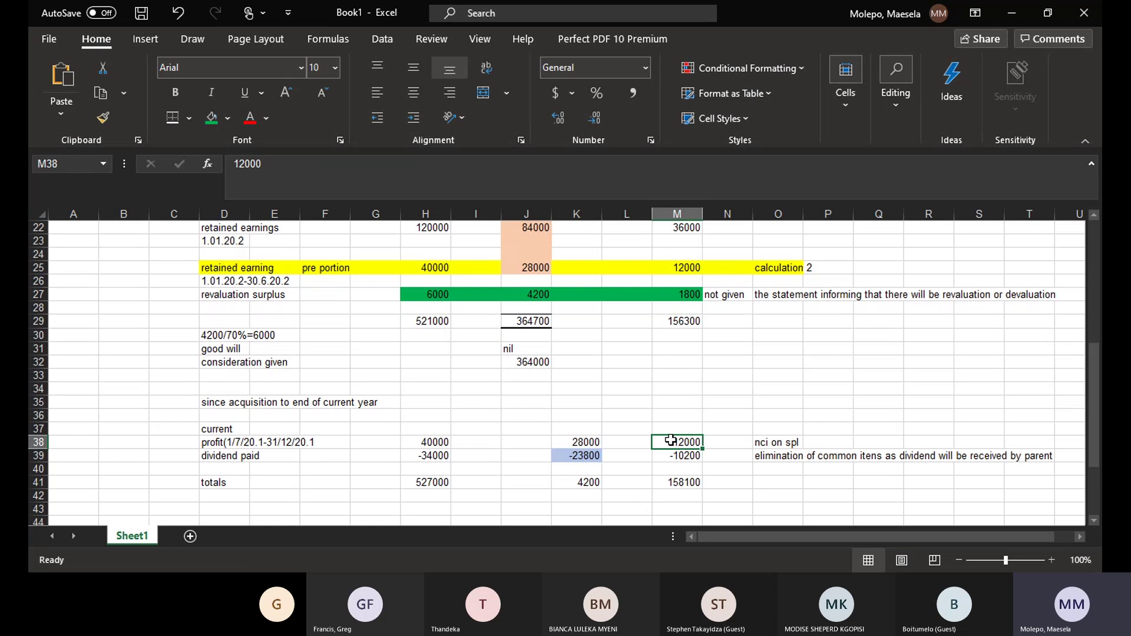
- Examine the dividend paid row 39 in the since-acquisition section, covering the total, Sandy Ltd and NCI amounts
{"action": "left_click", "coordinate": [1091, 520]}
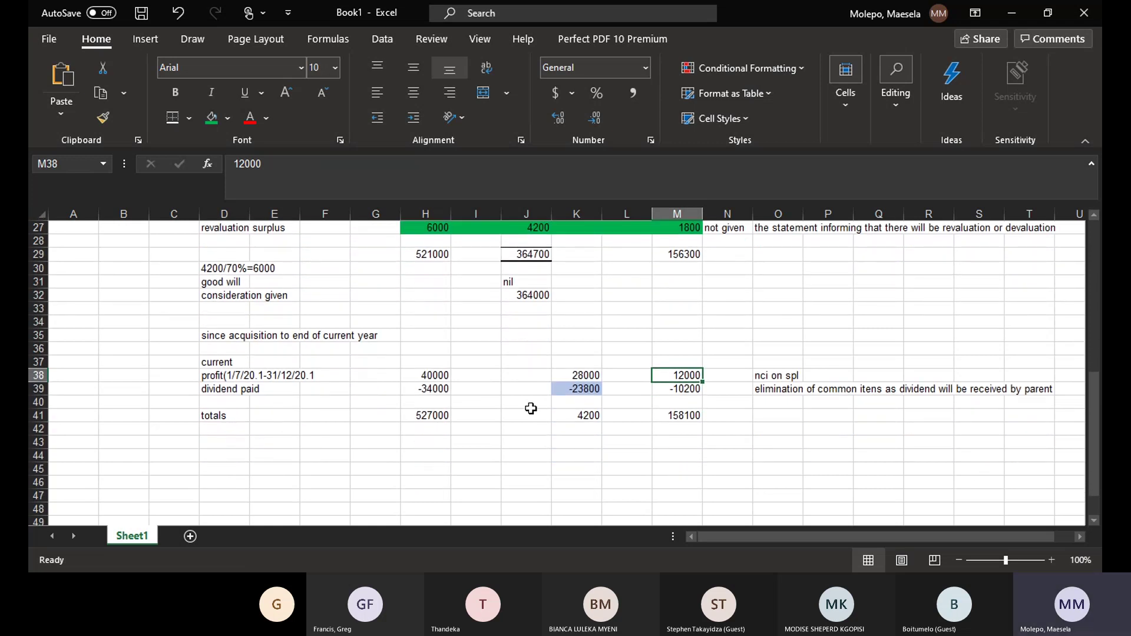
{"action": "left_click", "coordinate": [443, 391]}
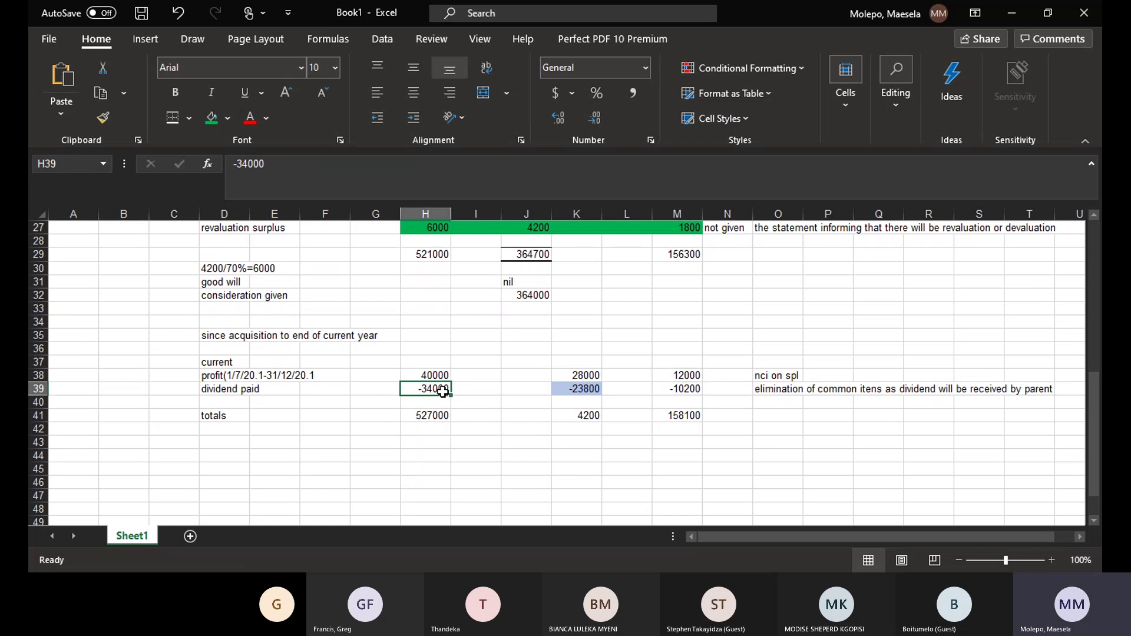
{"action": "left_click", "coordinate": [588, 393]}
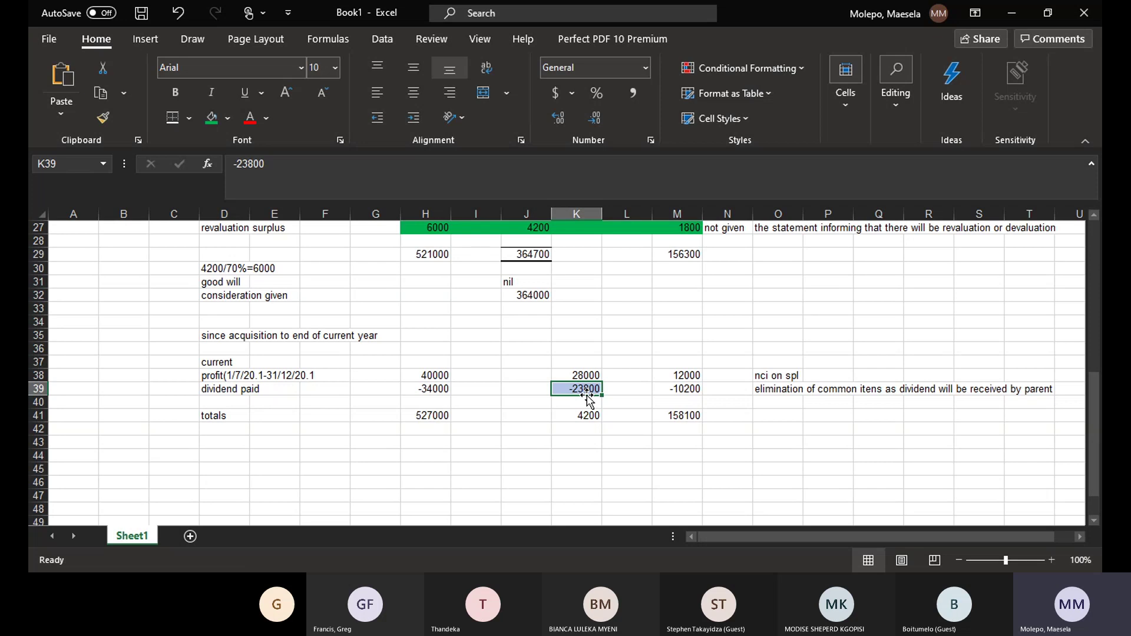
{"action": "left_click", "coordinate": [683, 394]}
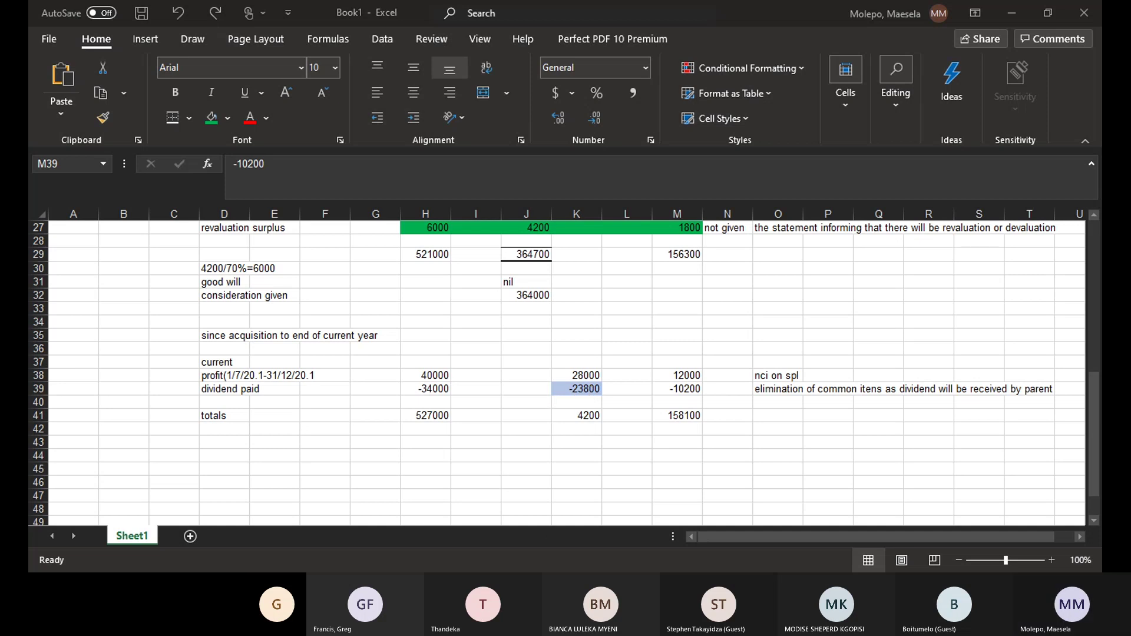
{"action": "key", "text": "alt+Tab"}
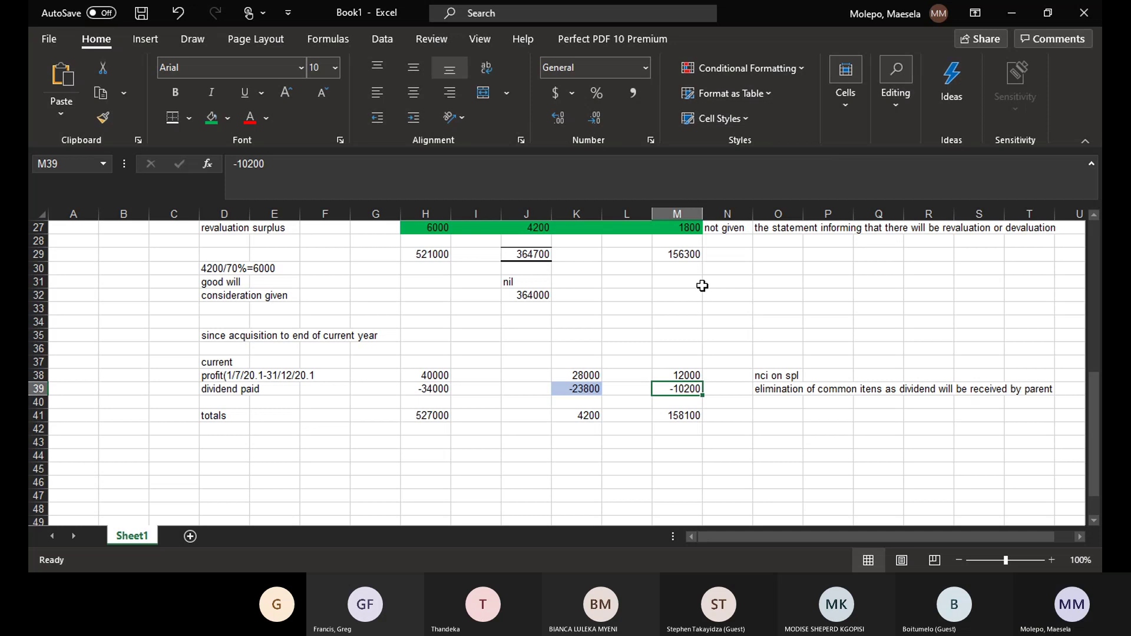
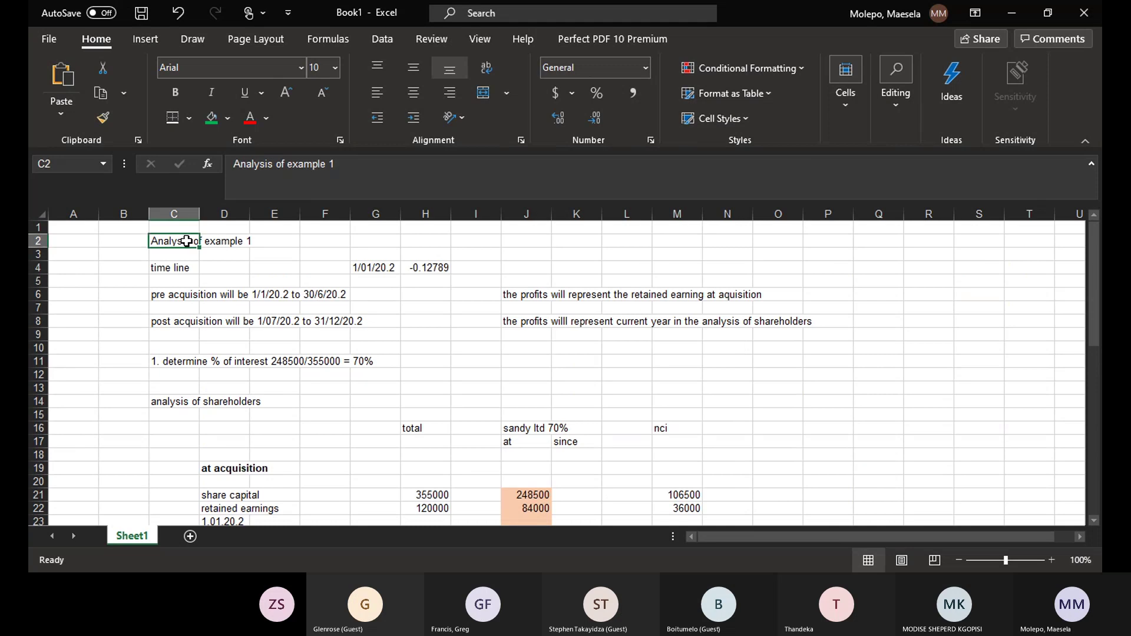
- Extend the title in C2 to read "Analysis of example 1- Learning unit 6"
{"action": "left_click", "coordinate": [362, 167]}
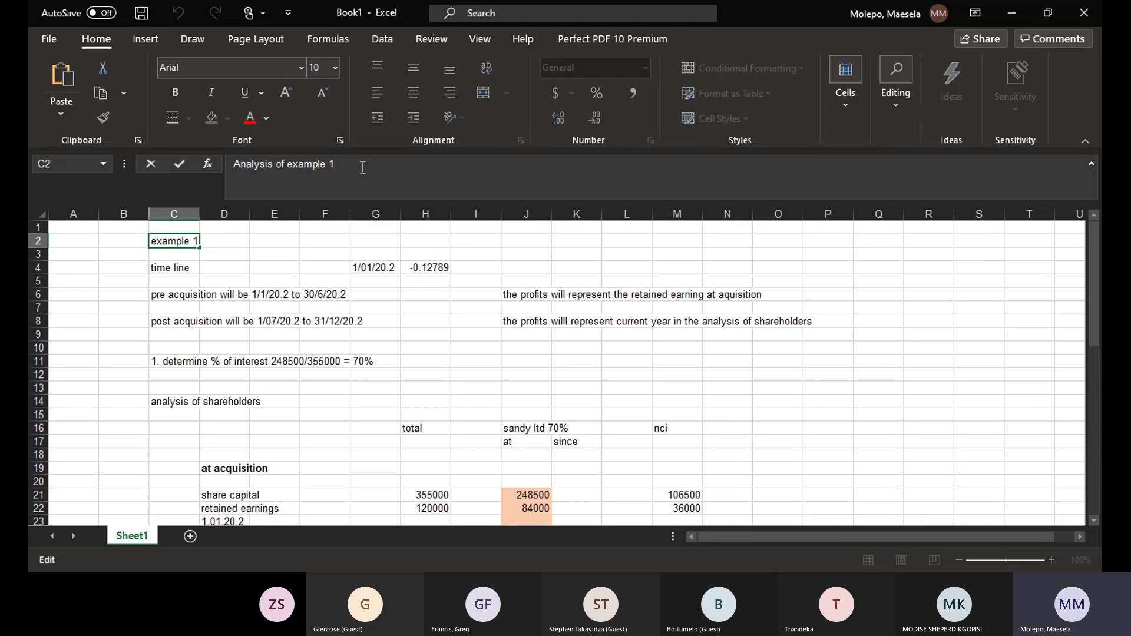
{"action": "type", "text": "-"}
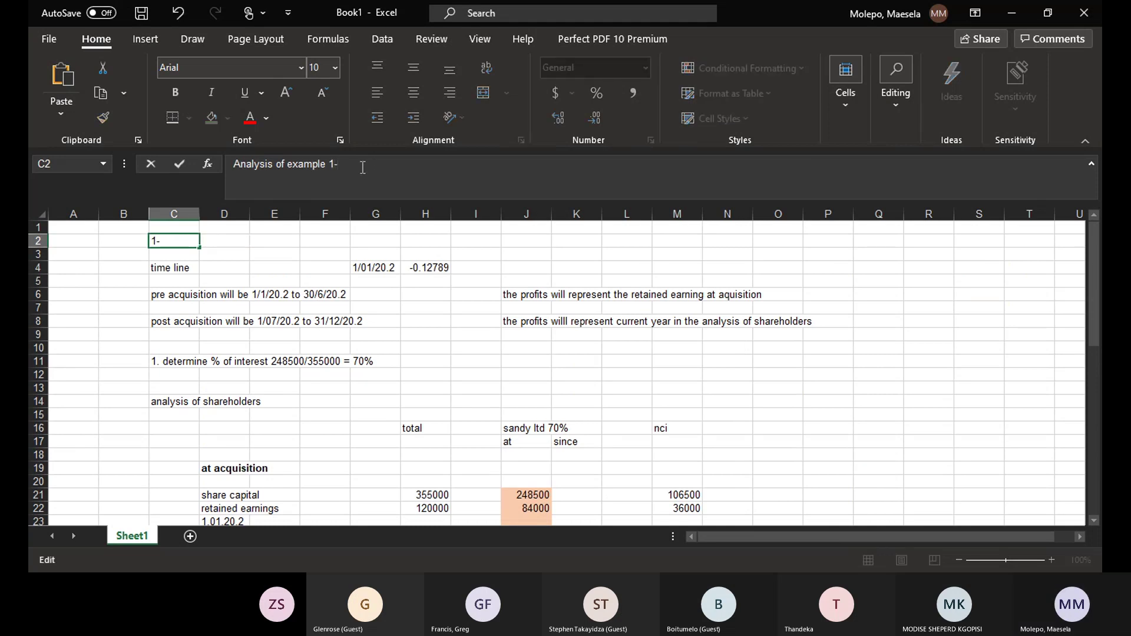
{"action": "type", "text": " Learning unit 6"}
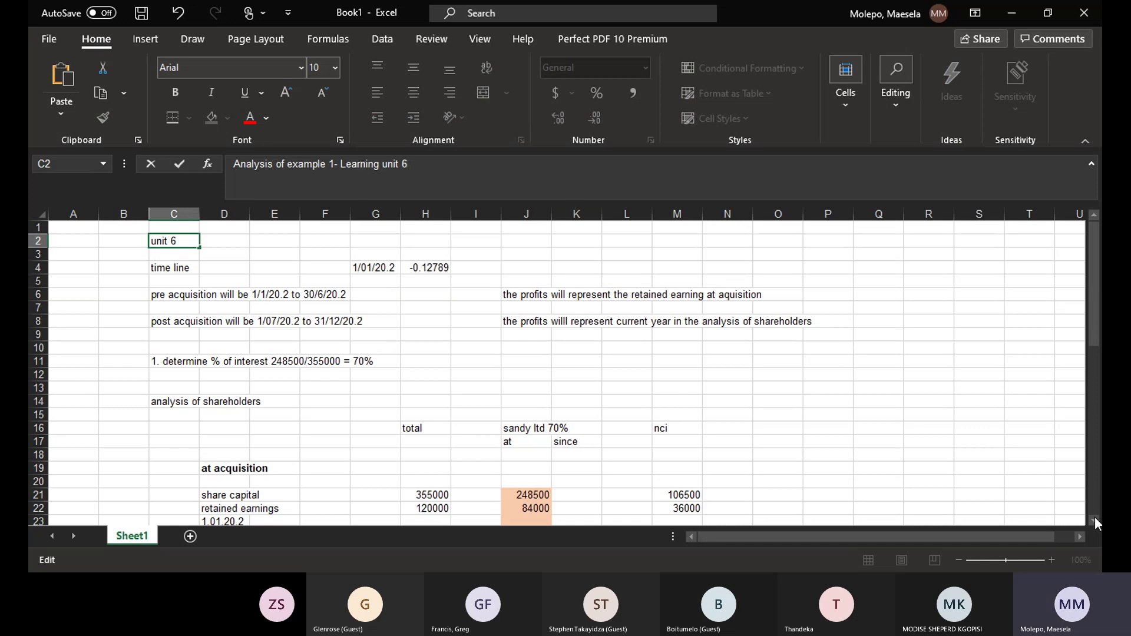
- Enter the heading "Example 1 - Learning unit 7" in cell D44, below the totals row
{"action": "scroll", "coordinate": [1094, 521], "scroll_direction": "down", "scroll_amount": 6}
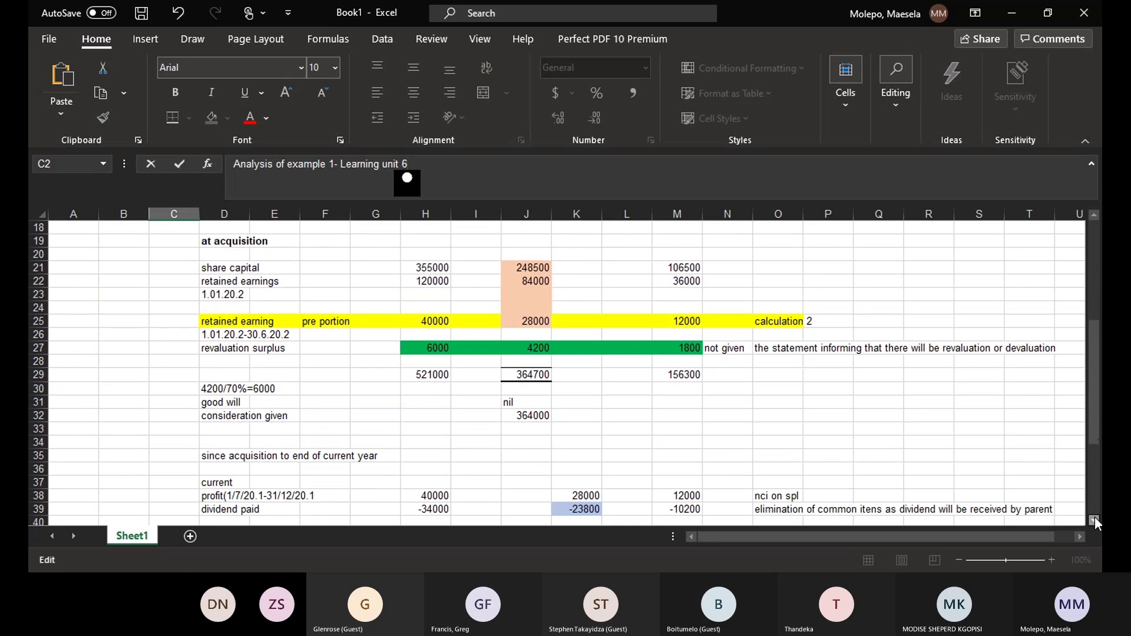
{"action": "scroll", "coordinate": [1094, 521], "scroll_direction": "down", "scroll_amount": 5}
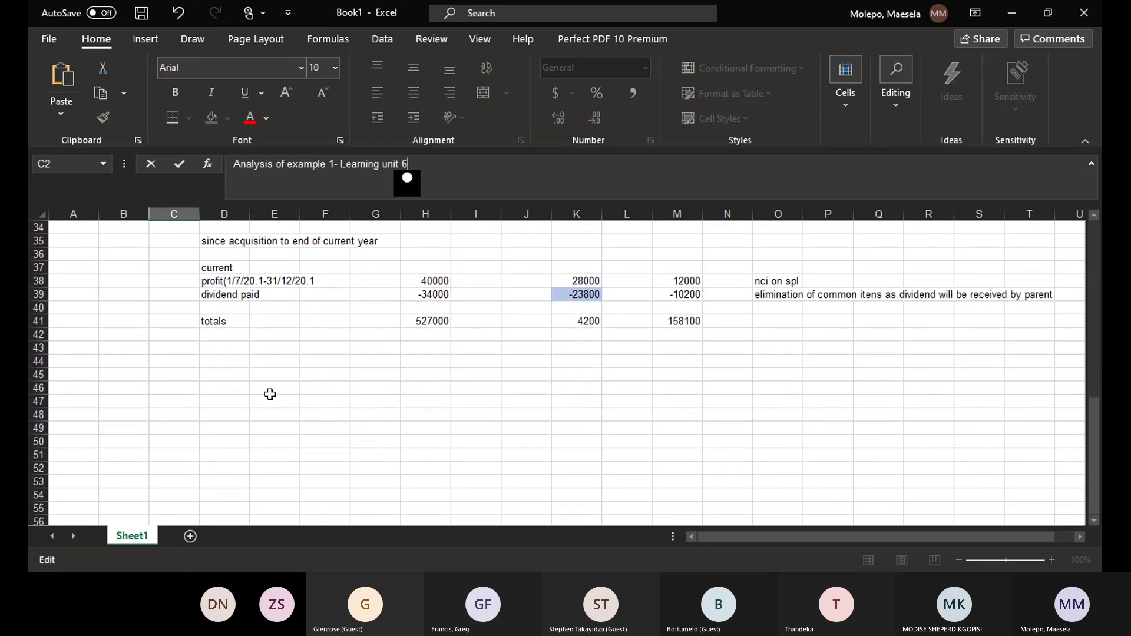
{"action": "left_click", "coordinate": [222, 361]}
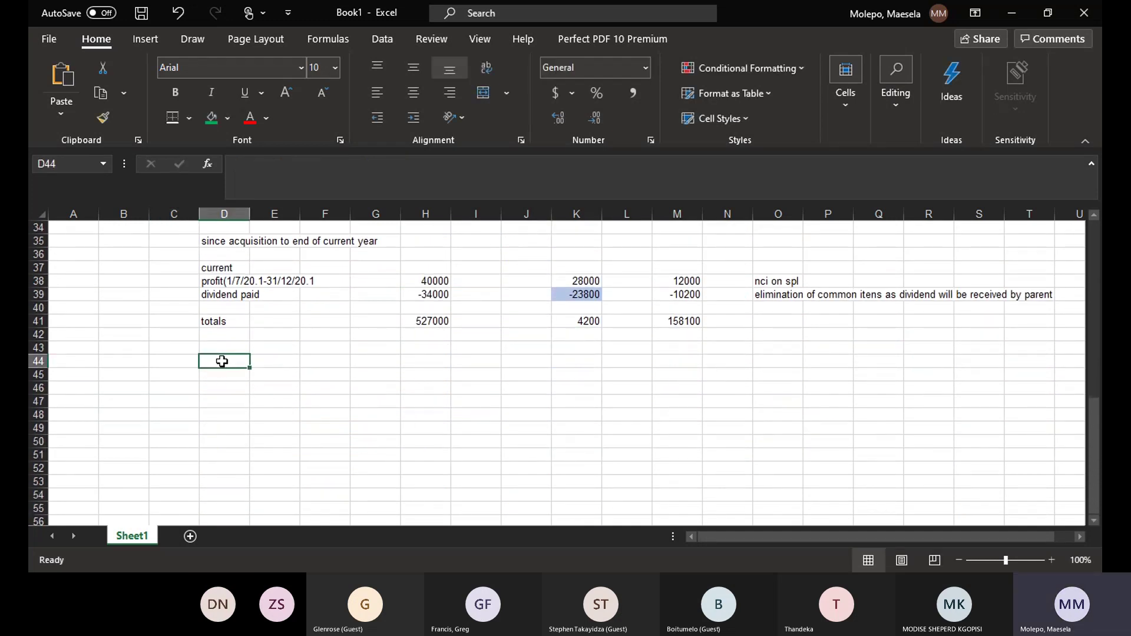
{"action": "type", "text": "Examp"}
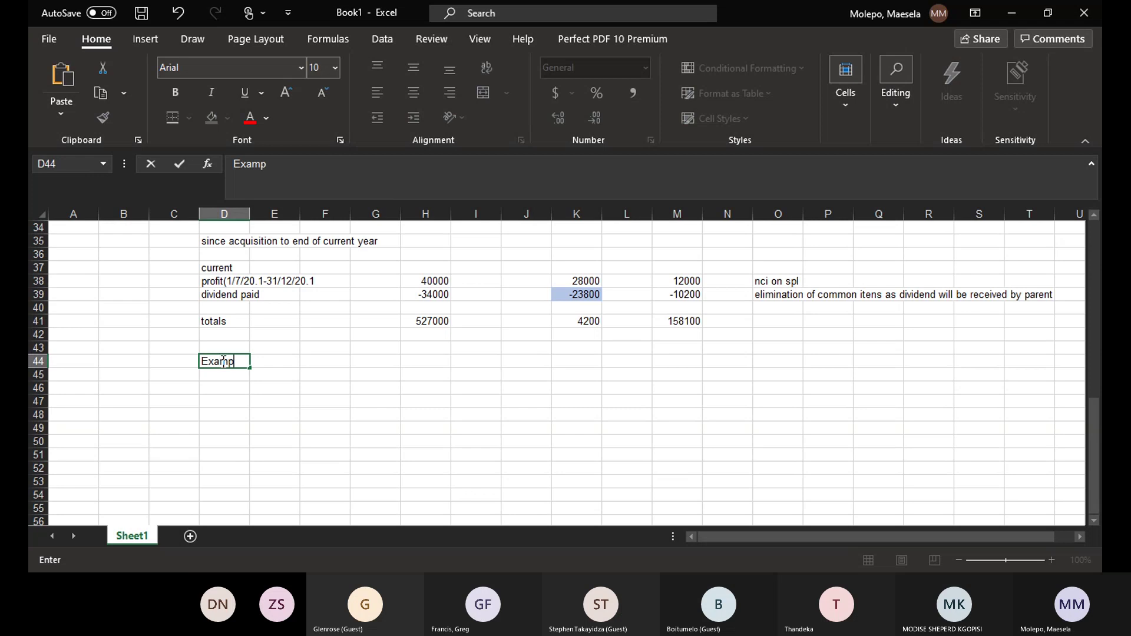
{"action": "type", "text": "le 1 - Learni"}
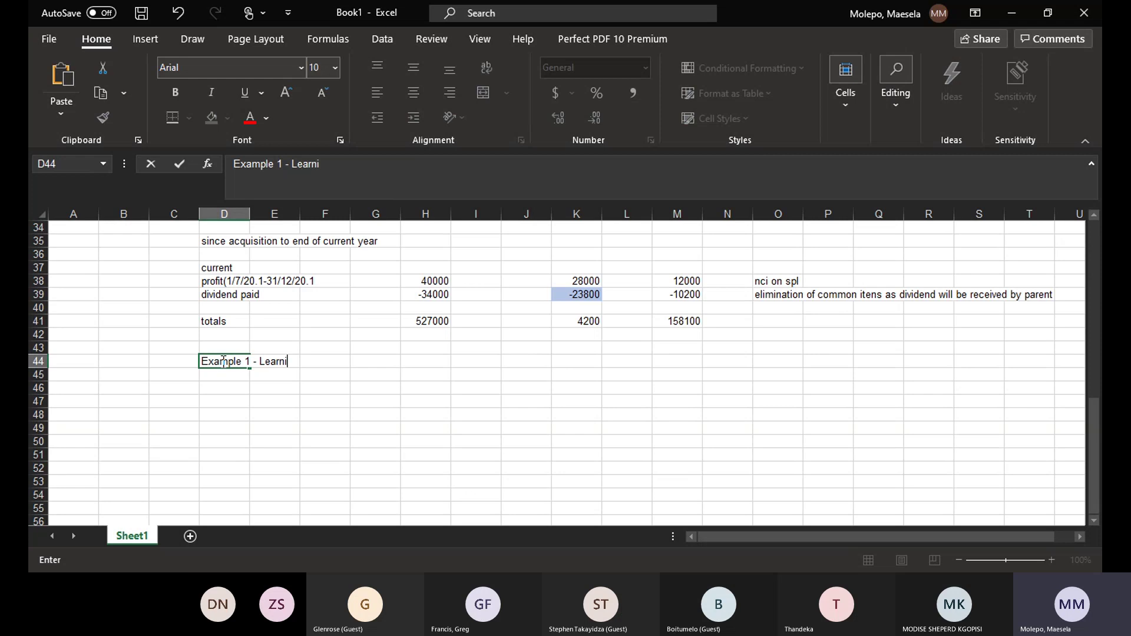
{"action": "type", "text": "ng un"}
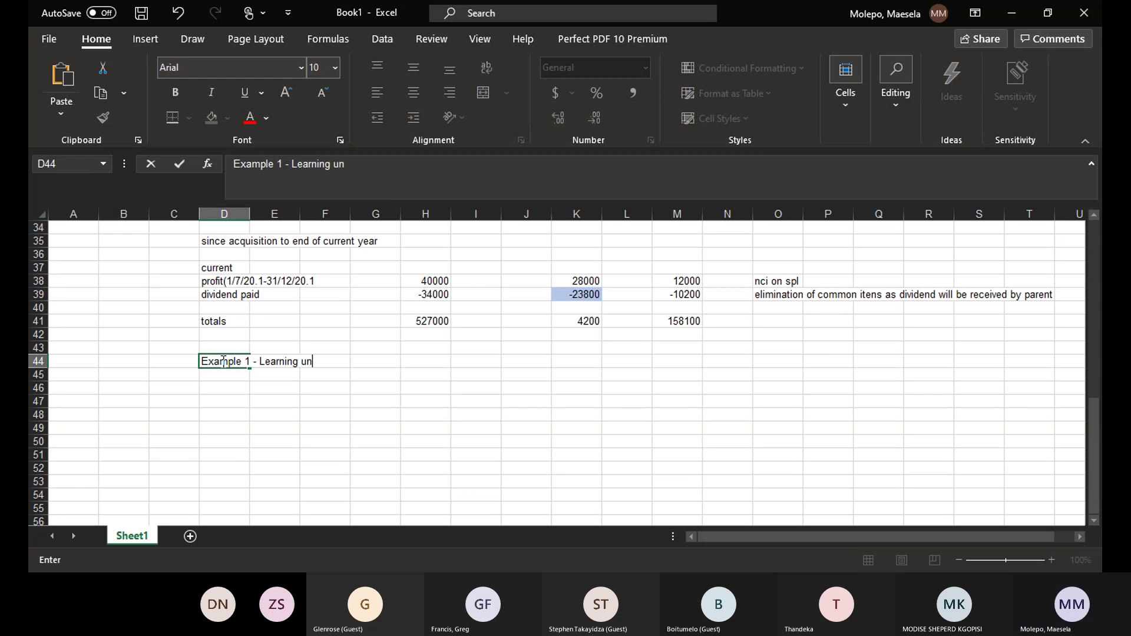
{"action": "type", "text": "it 7"}
- Fill the "Example 1 - Learning unit 7" heading cells D44:G44 with orange
{"action": "left_click_drag", "start_coordinate": [361, 363], "coordinate": [218, 361]}
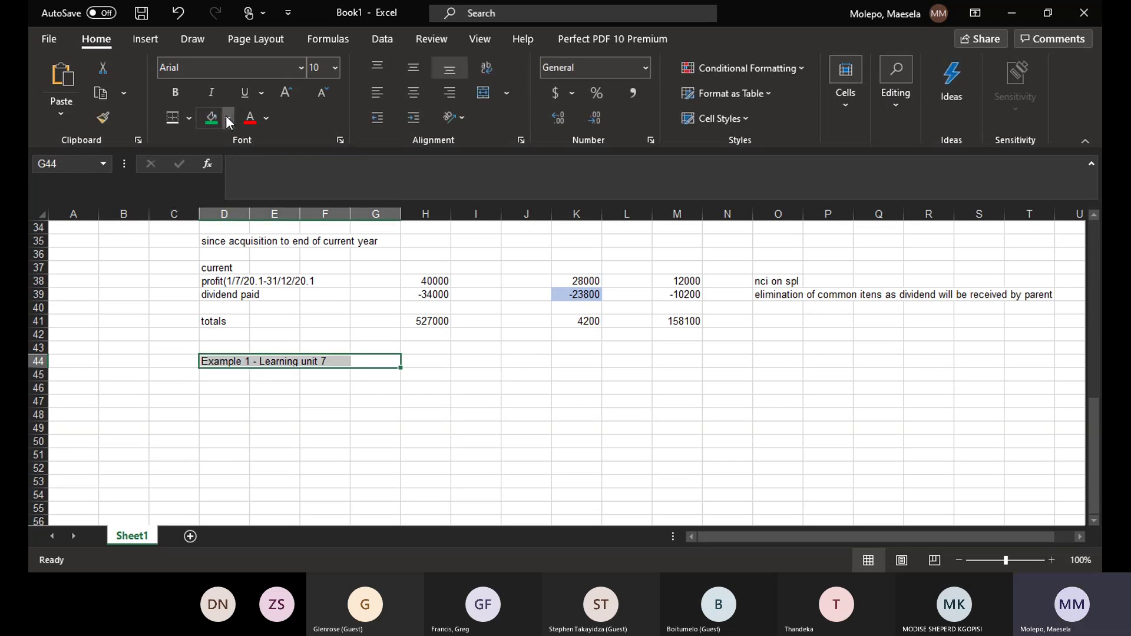
{"action": "left_click", "coordinate": [227, 117]}
{"action": "left_click", "coordinate": [271, 162]}
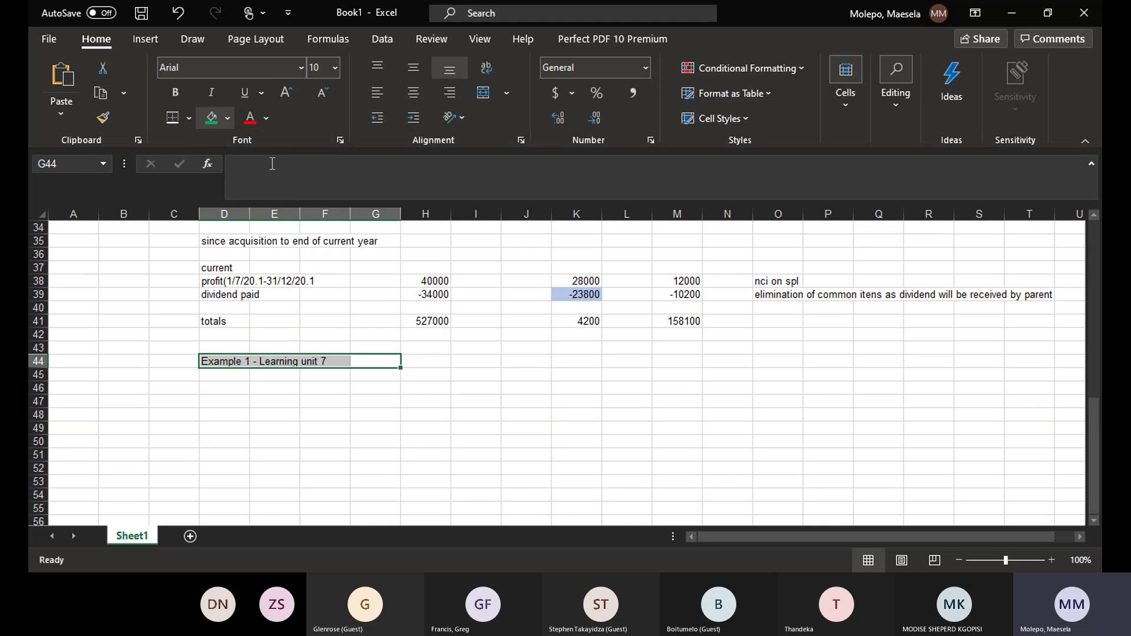
{"action": "left_click", "coordinate": [417, 391]}
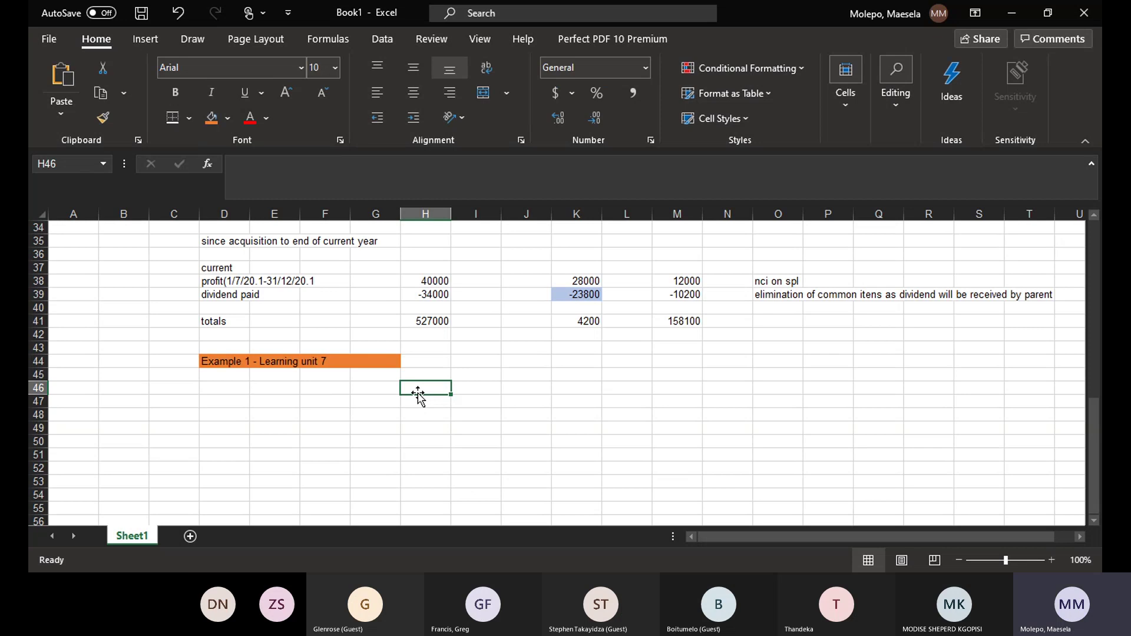
- Enter "1. determine interest" in D46 and "2. Analysis of shareholder" in D47
{"action": "left_click", "coordinate": [231, 388]}
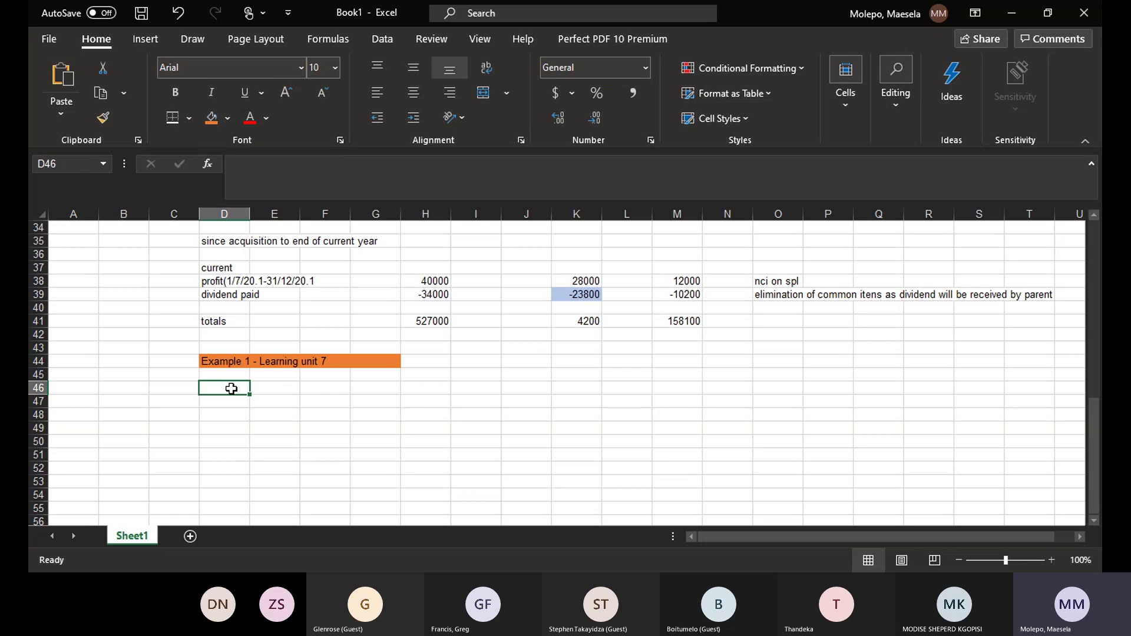
{"action": "type", "text": "1."}
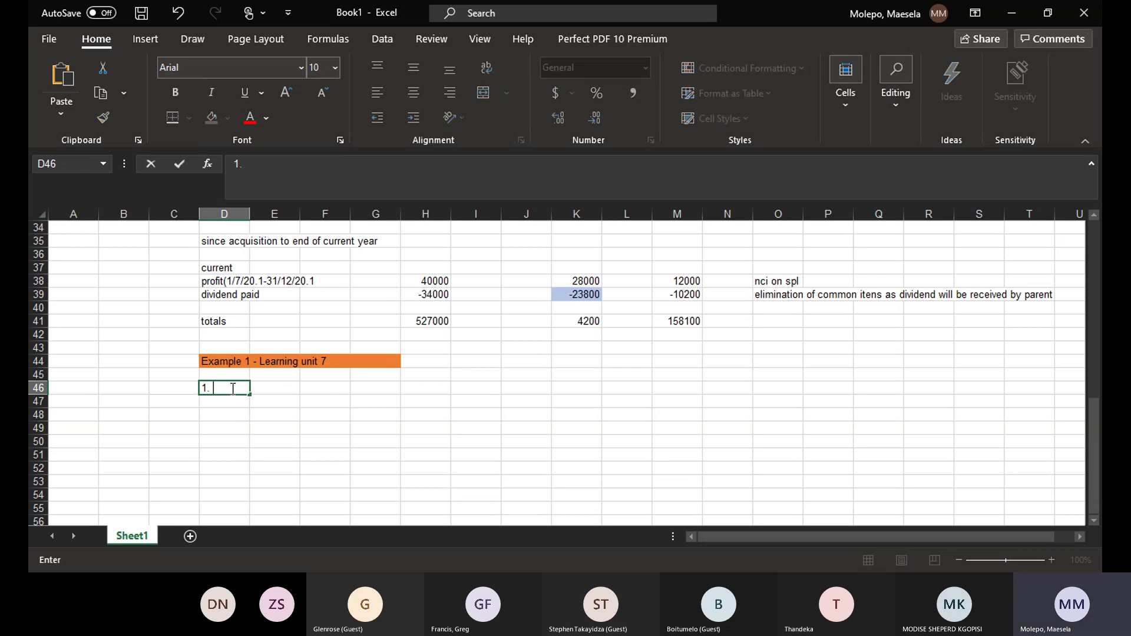
{"action": "type", "text": " dete"}
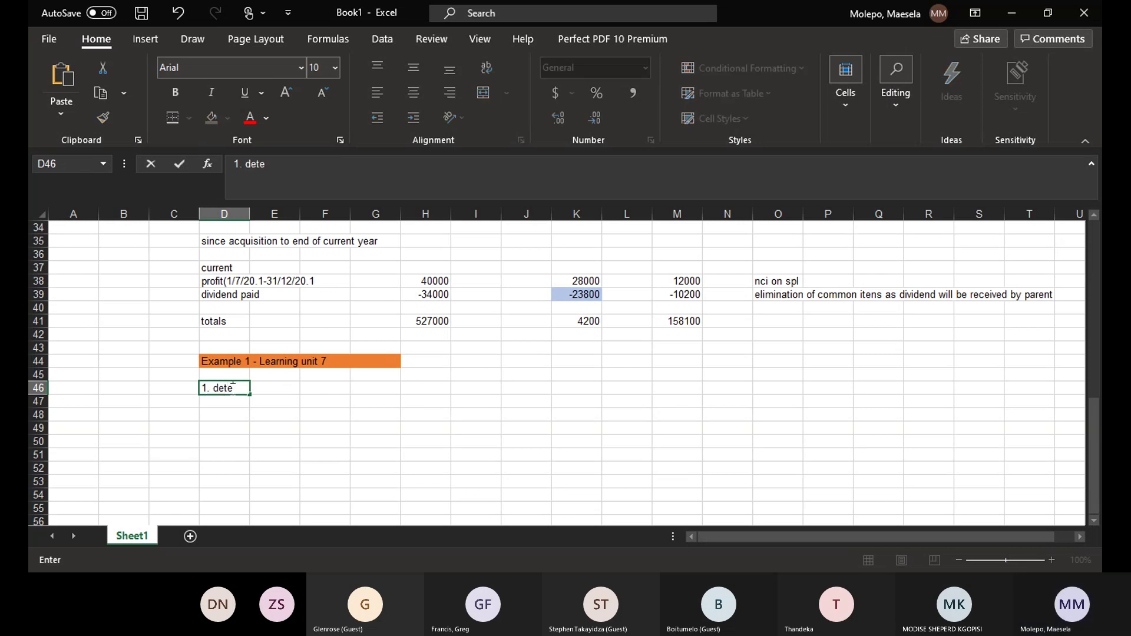
{"action": "type", "text": "rmine interest"}
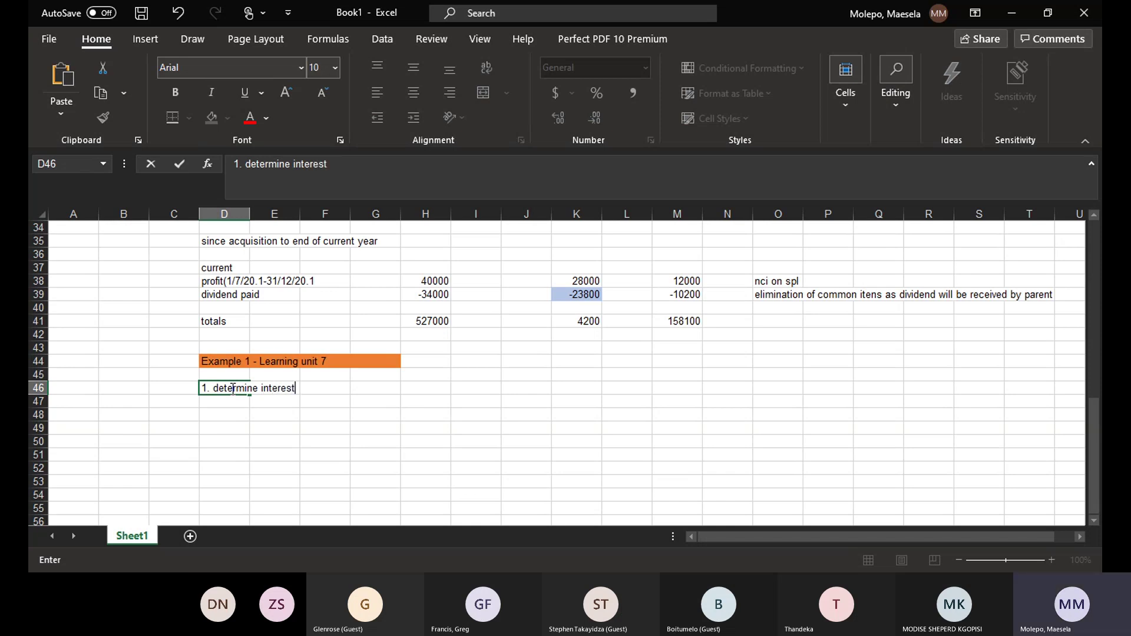
{"action": "key", "text": "Return"}
{"action": "type", "text": "2. "}
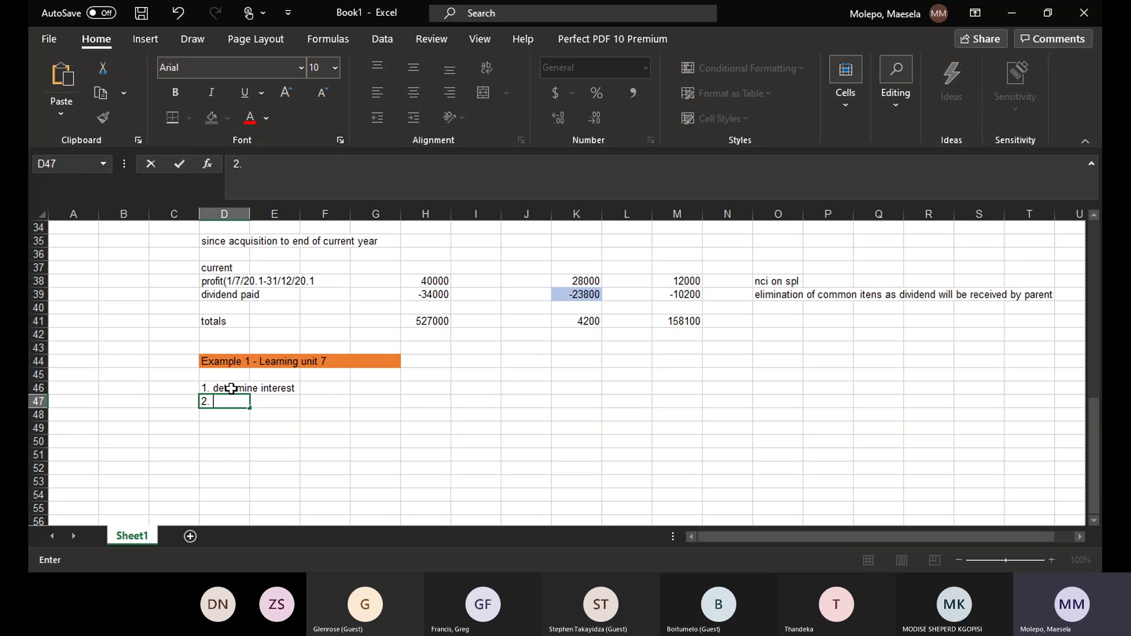
{"action": "type", "text": "Analysis of "}
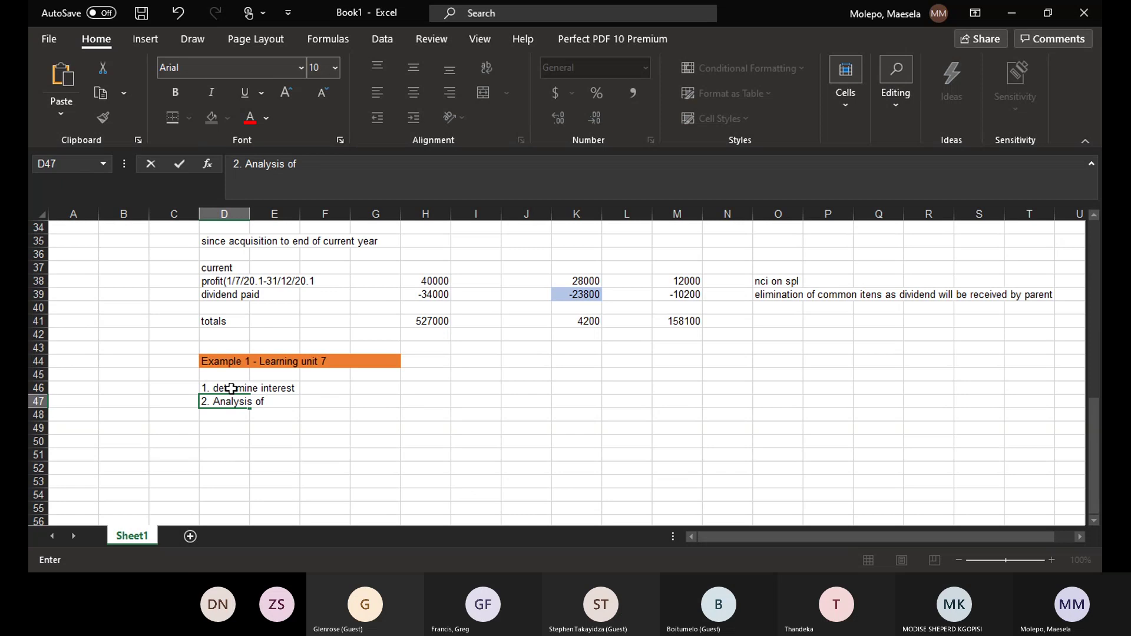
{"action": "type", "text": "shareholder"}
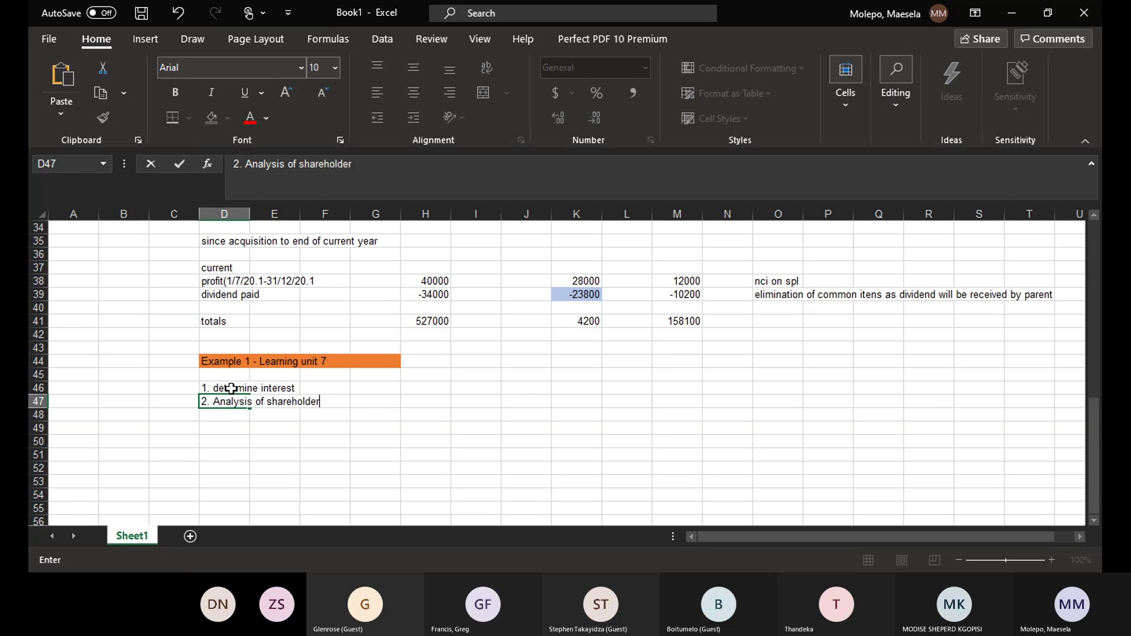
- Enter the third procedure item, "3. Eliminate intra group/common items", in cell D49
{"action": "left_click", "coordinate": [222, 430]}
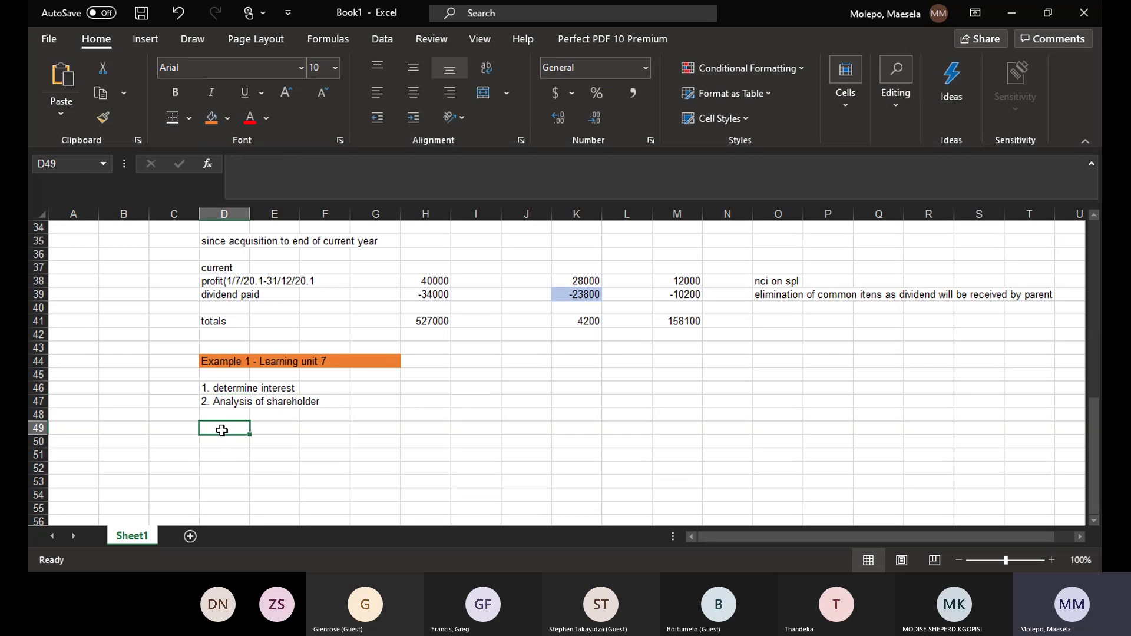
{"action": "type", "text": "3. "}
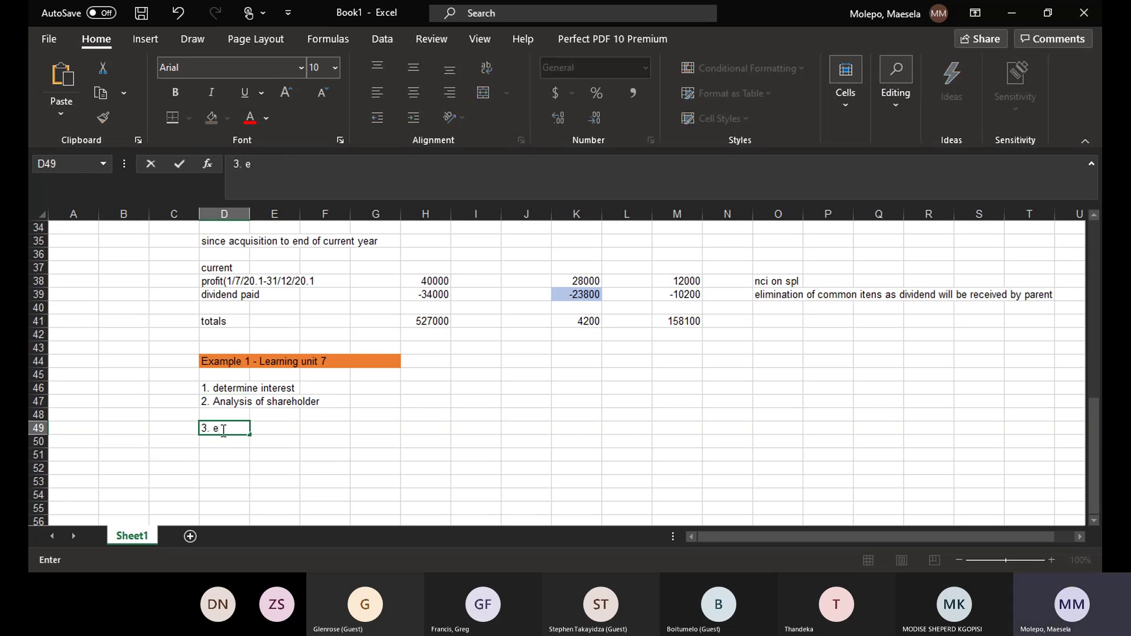
{"action": "type", "text": "Elim"}
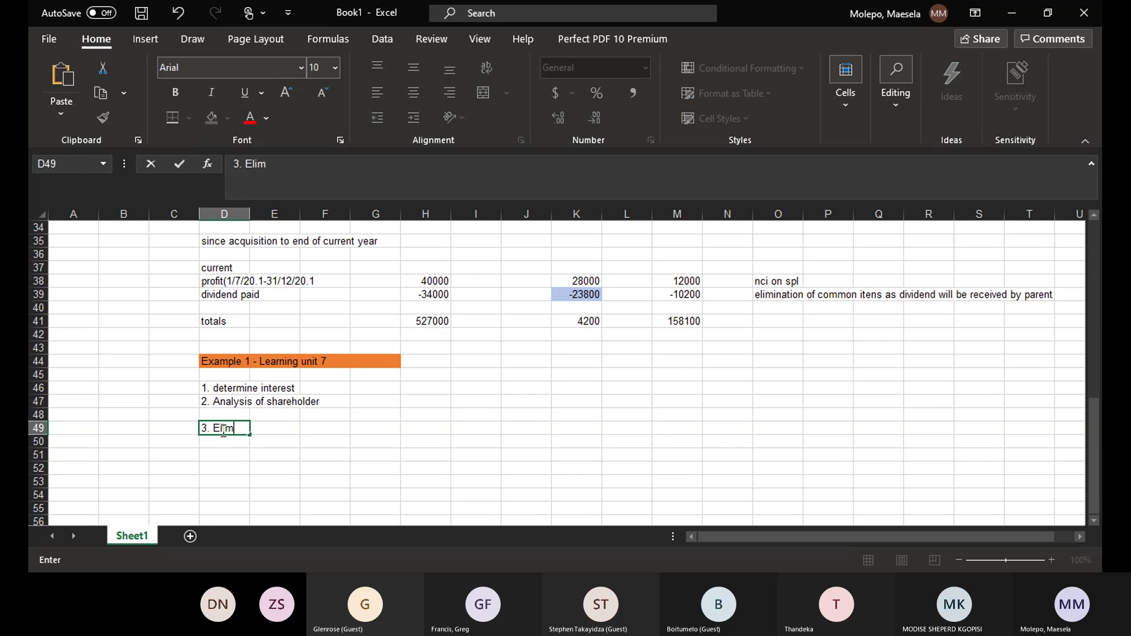
{"action": "type", "text": "inate intar"}
{"action": "type", "text": "g"}
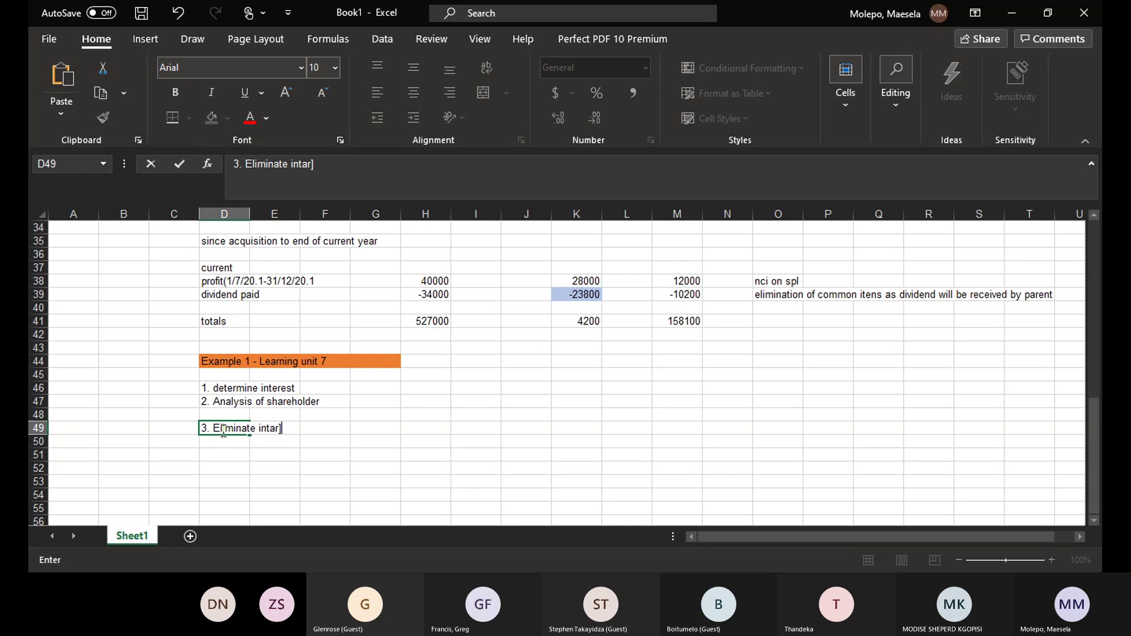
{"action": "key", "text": "BackSpace"}
{"action": "key", "text": "BackSpace"}
{"action": "key", "text": "BackSpace"}
{"action": "type", "text": "ra"}
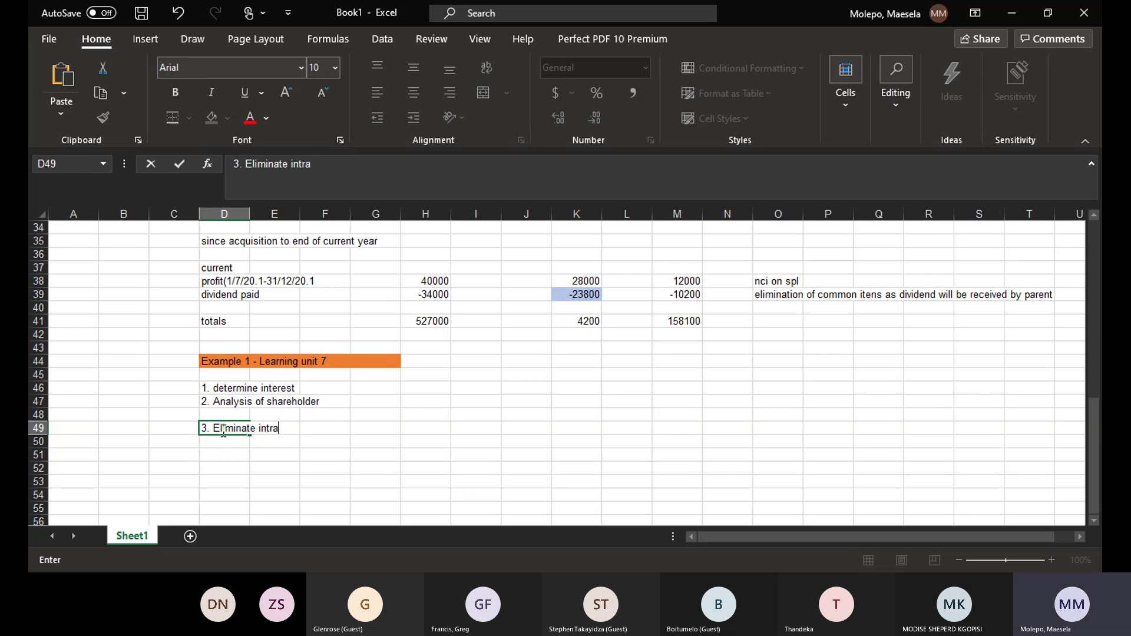
{"action": "type", "text": " grou"}
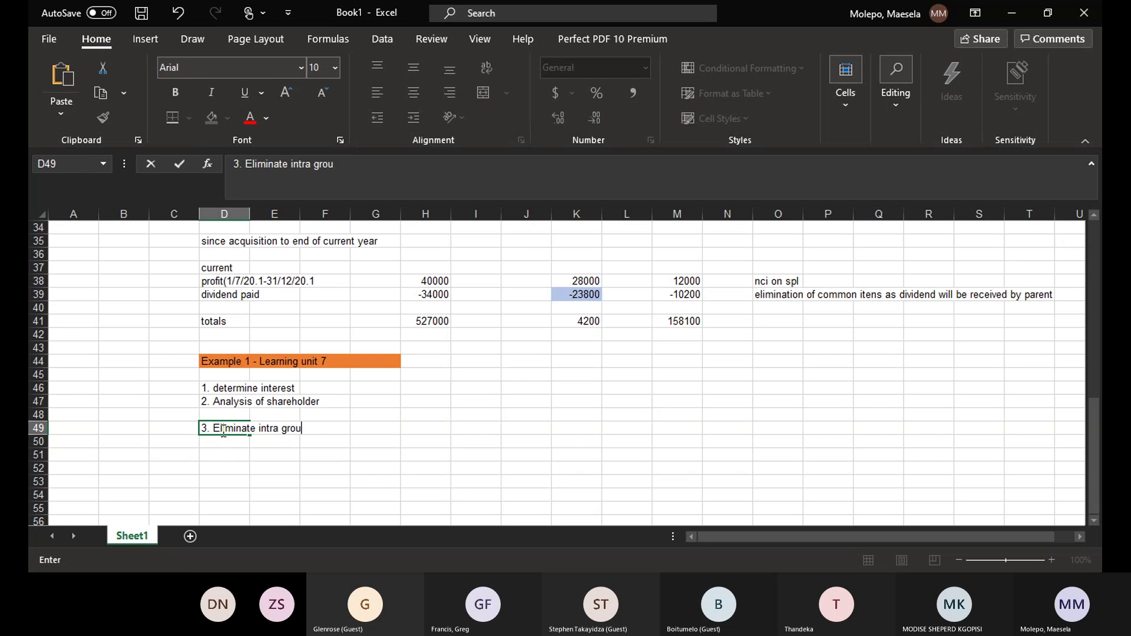
{"action": "type", "text": "p"}
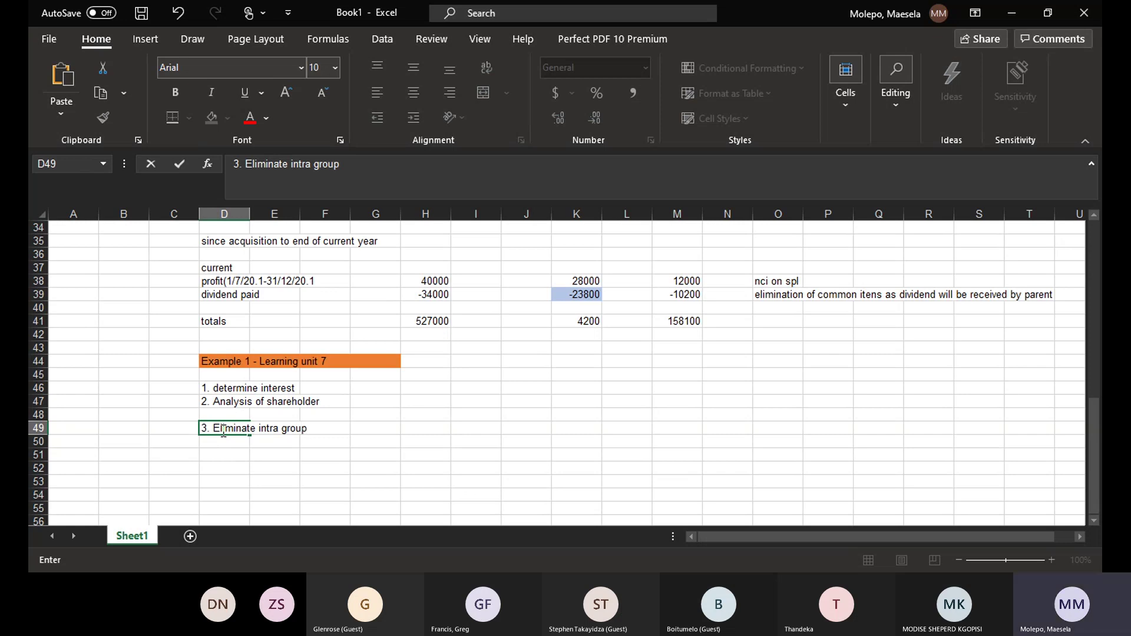
{"action": "type", "text": "/commo"}
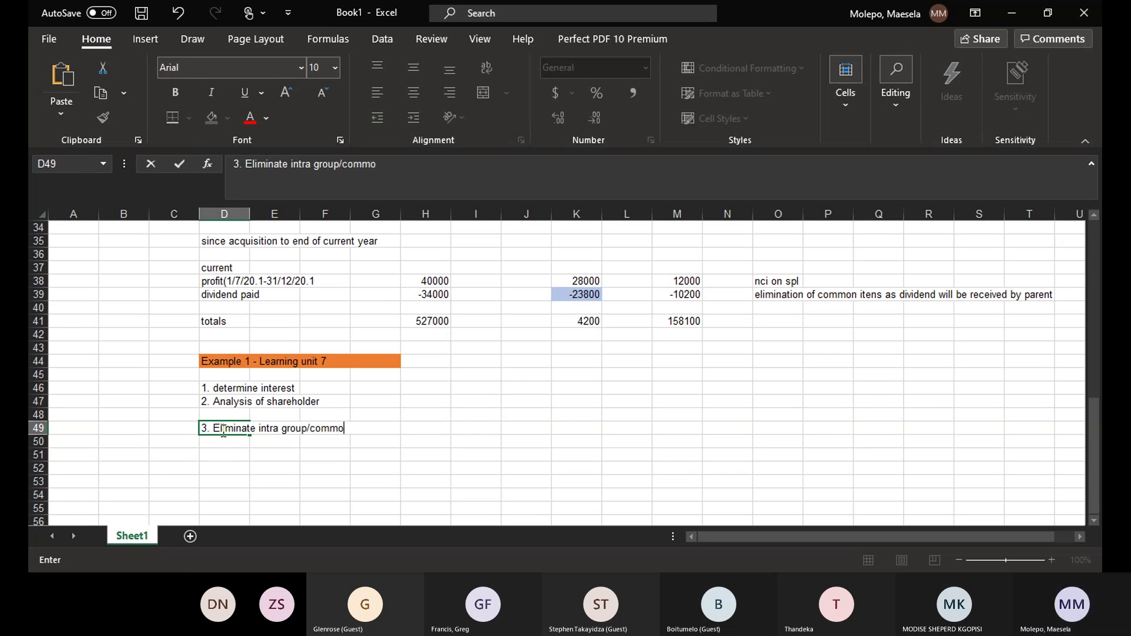
{"action": "type", "text": "n items"}
- Enter the fourth procedure item, "4. consolidate the remaining items", in cell D51
{"action": "left_click", "coordinate": [209, 453]}
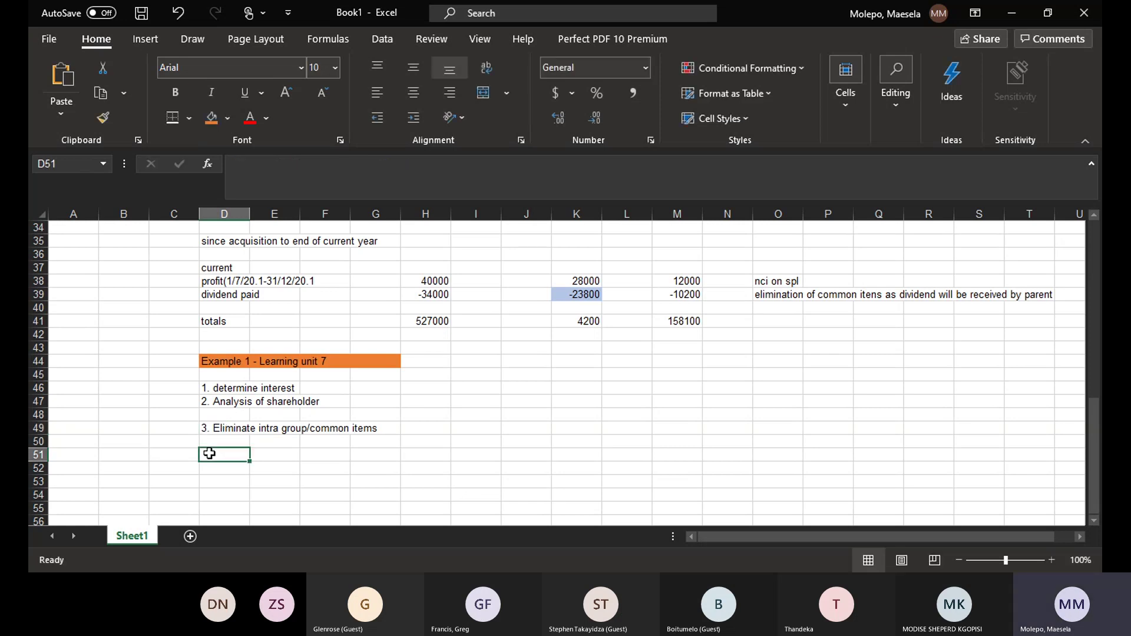
{"action": "type", "text": "4. co"}
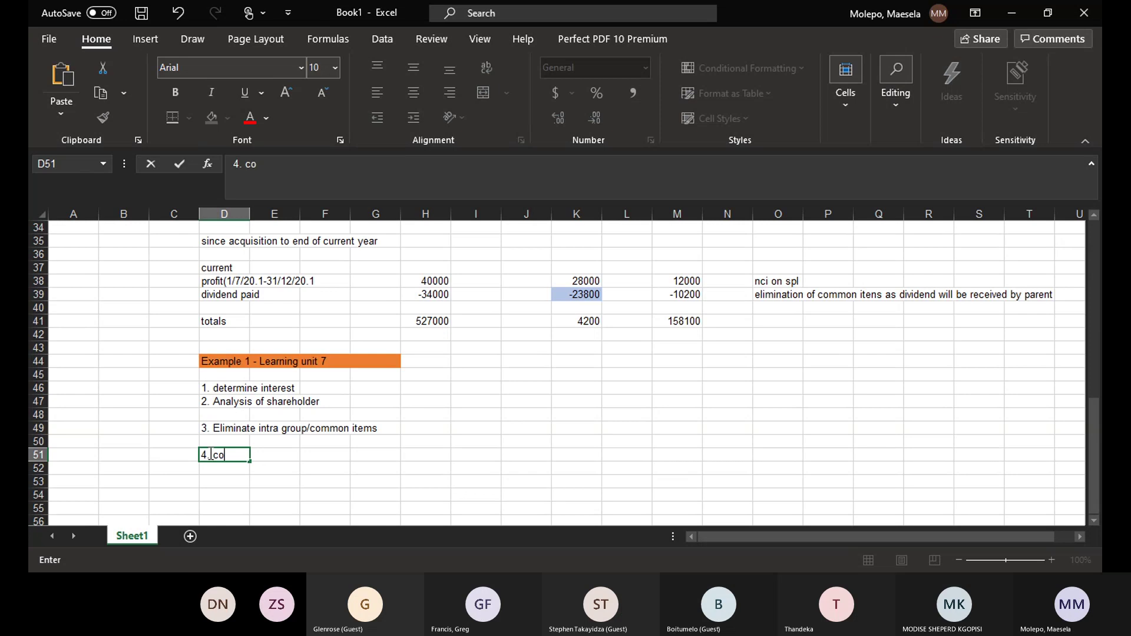
{"action": "type", "text": "nsolidate the r"}
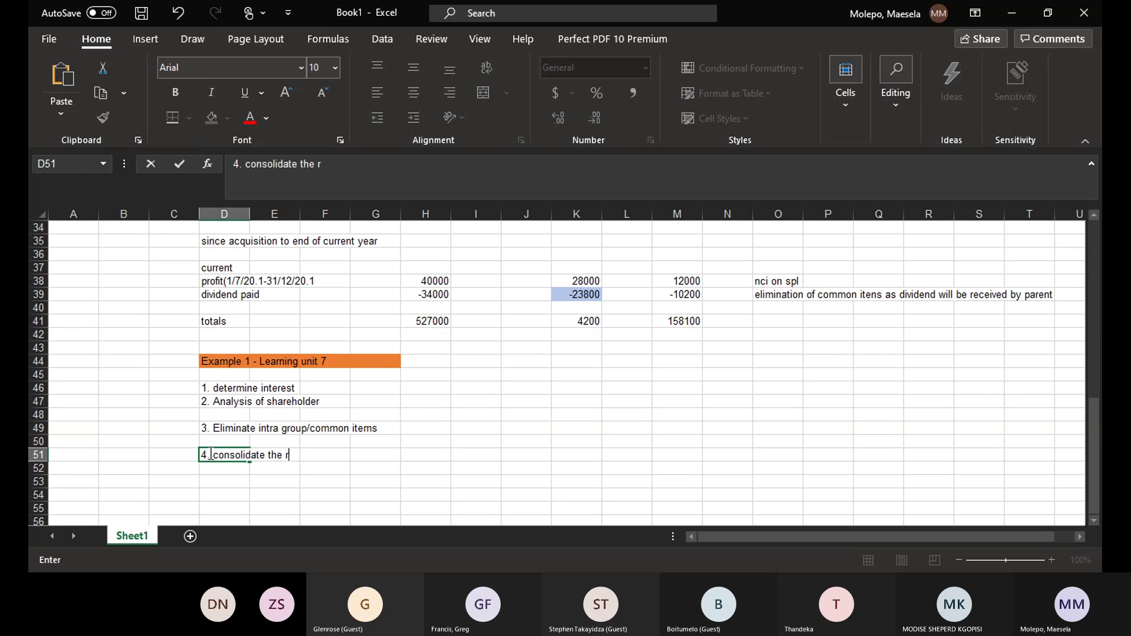
{"action": "type", "text": "emaining items"}
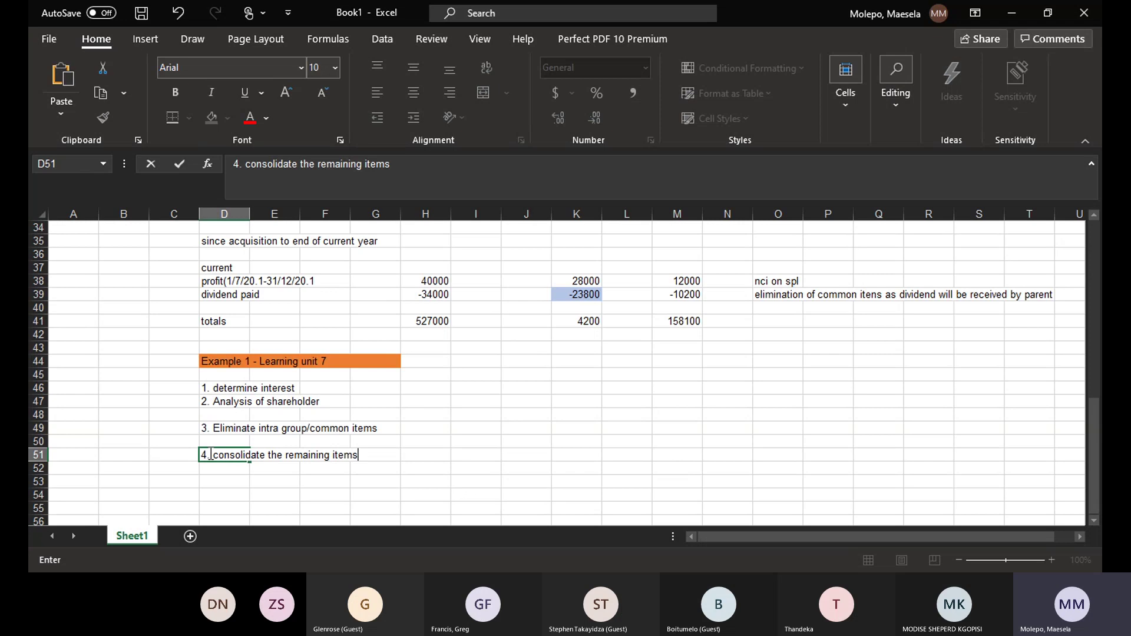
- Enter the interest calculation "80000/100000=80%" in cell I46, on the "1. determine interest" row
{"action": "left_click", "coordinate": [471, 389]}
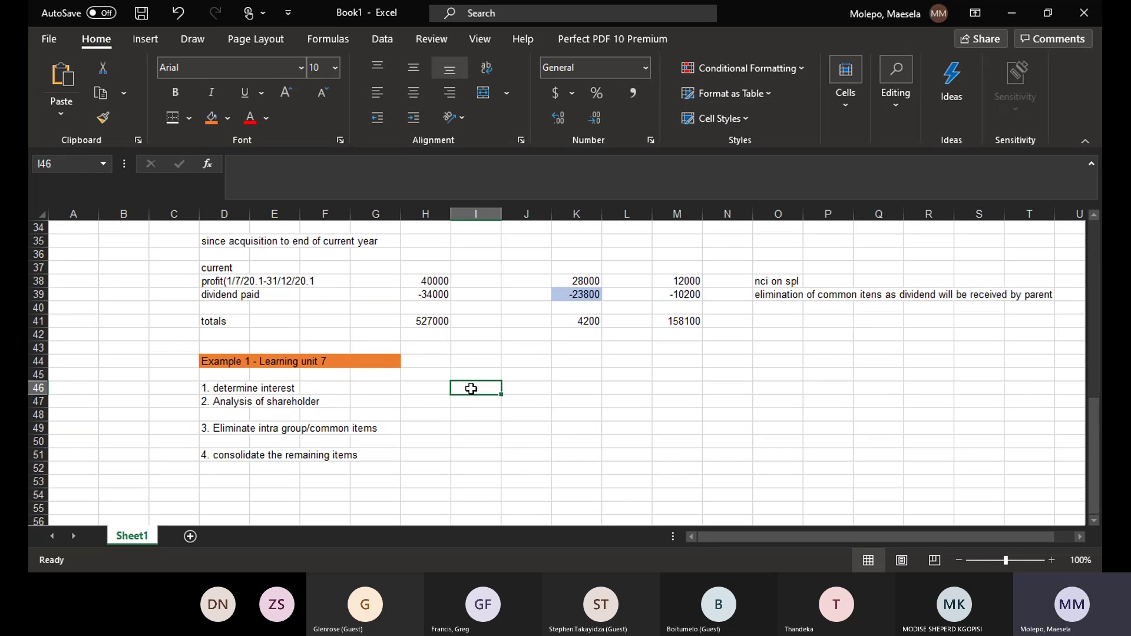
{"action": "key", "text": "ctrl+z"}
{"action": "type", "text": "80000"}
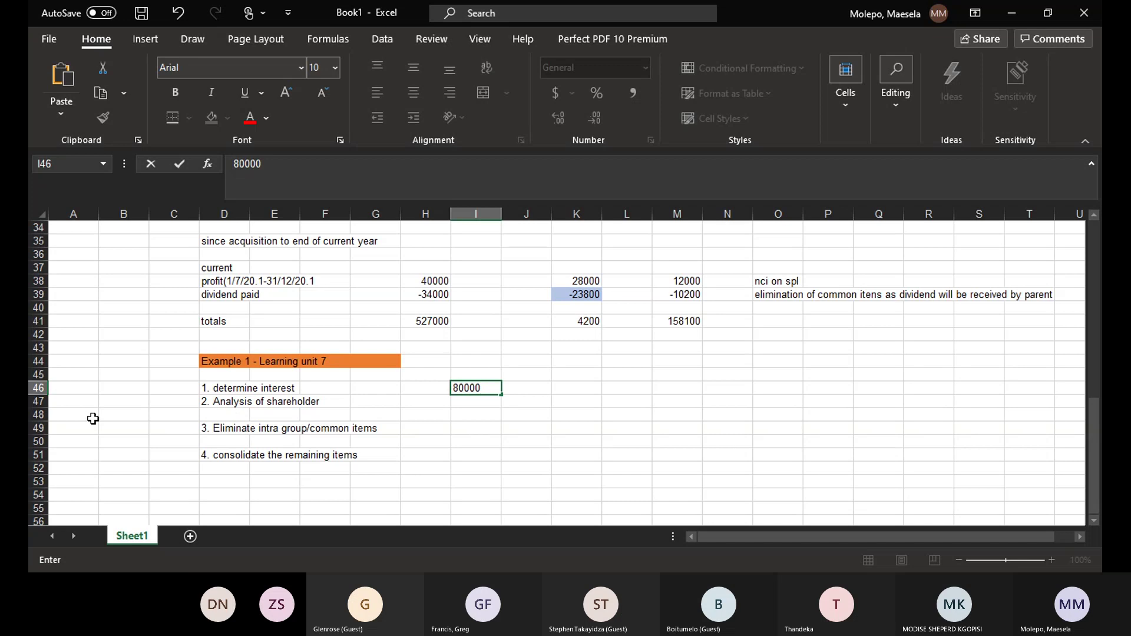
{"action": "type", "text": "/10000"}
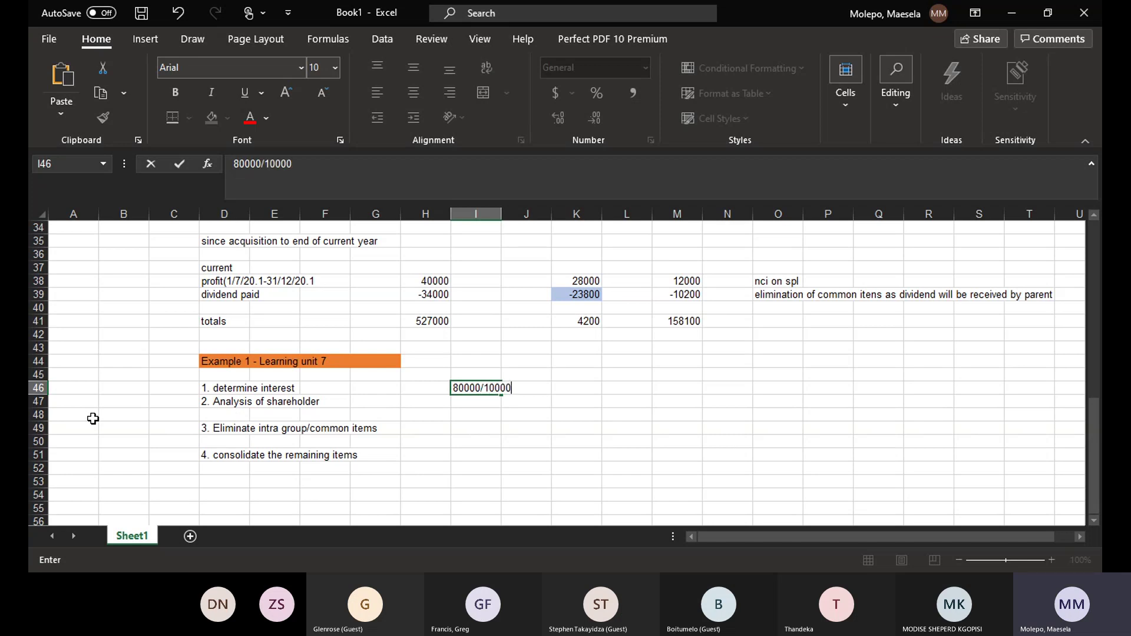
{"action": "type", "text": "0"}
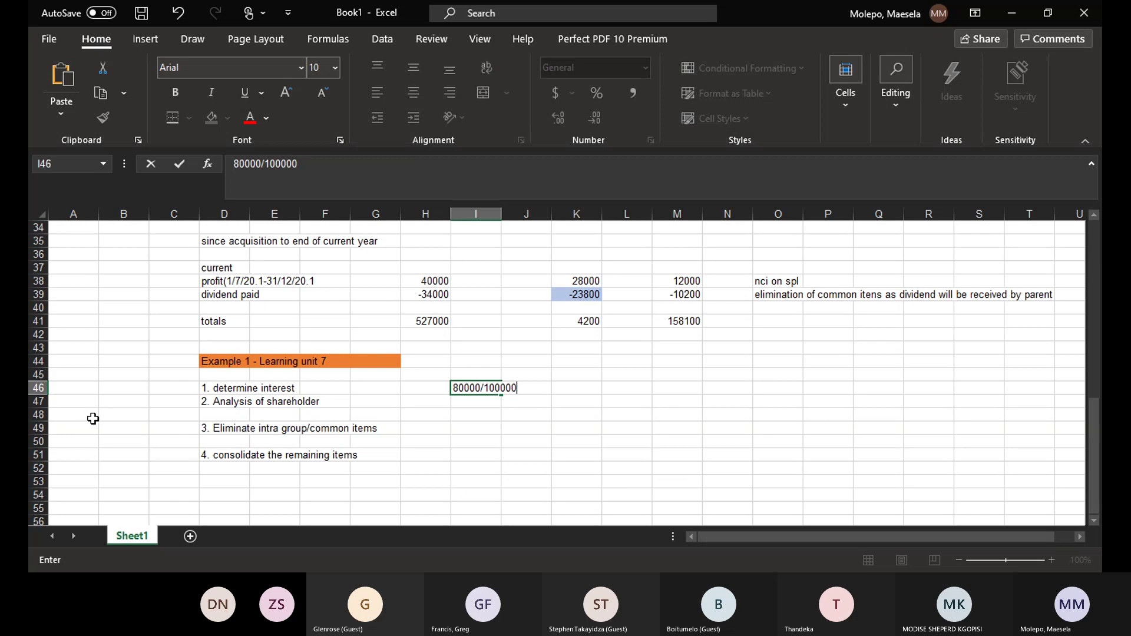
{"action": "type", "text": "=8"}
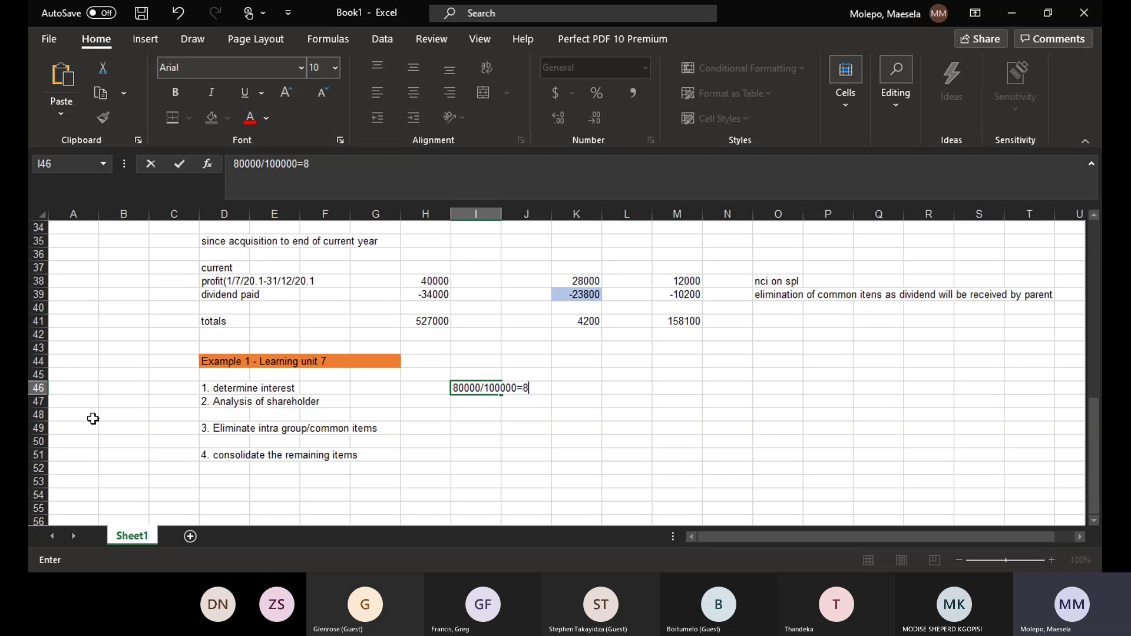
{"action": "type", "text": "0"}
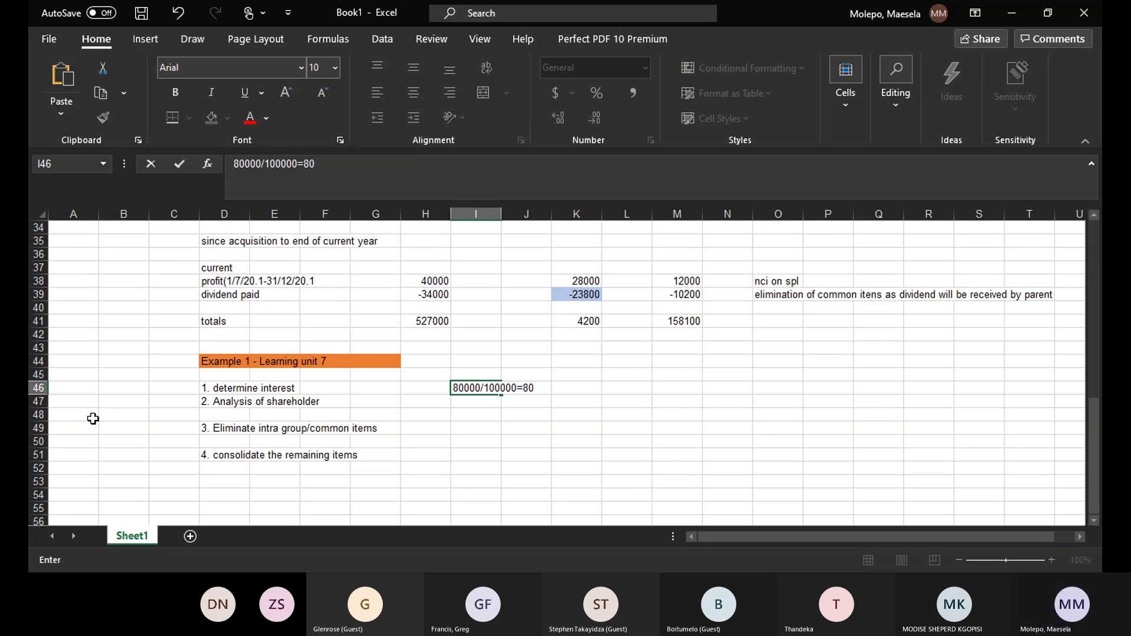
{"action": "type", "text": "%"}
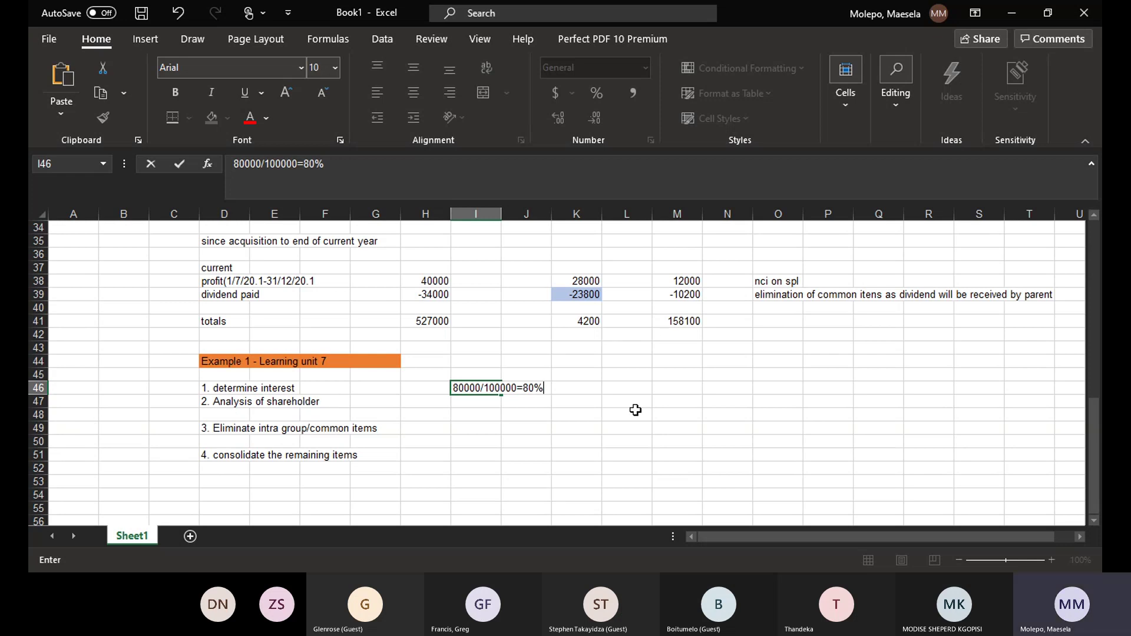
{"action": "left_click", "coordinate": [585, 443]}
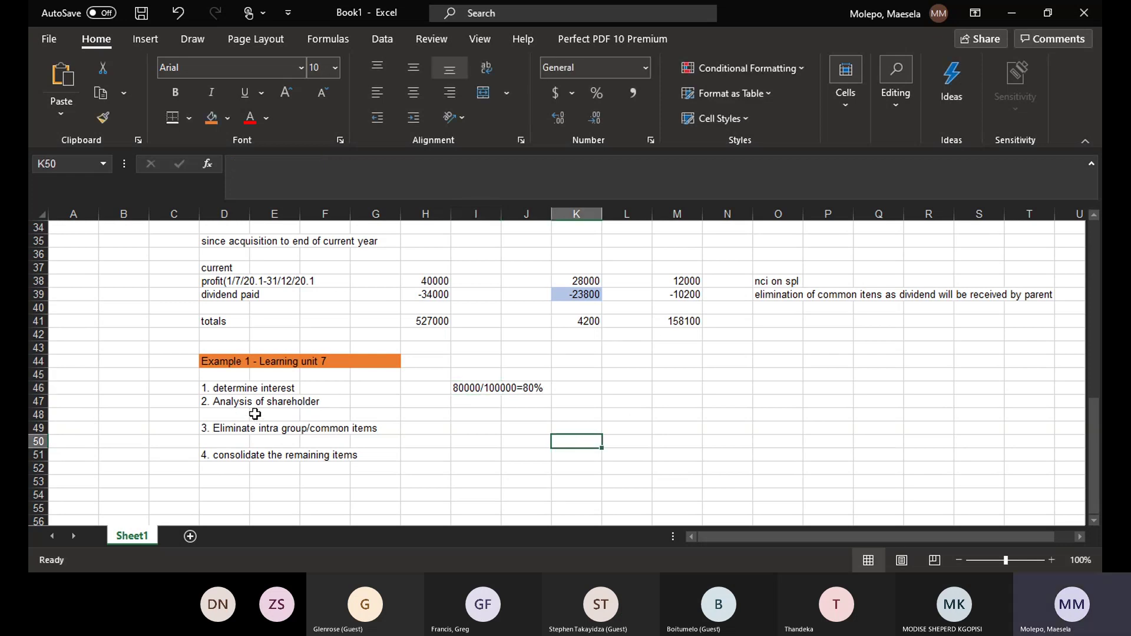
- Enter the sub-item "- draft the time line" in cell D48, under "2. Analysis of shareholder"
{"action": "left_click", "coordinate": [272, 402]}
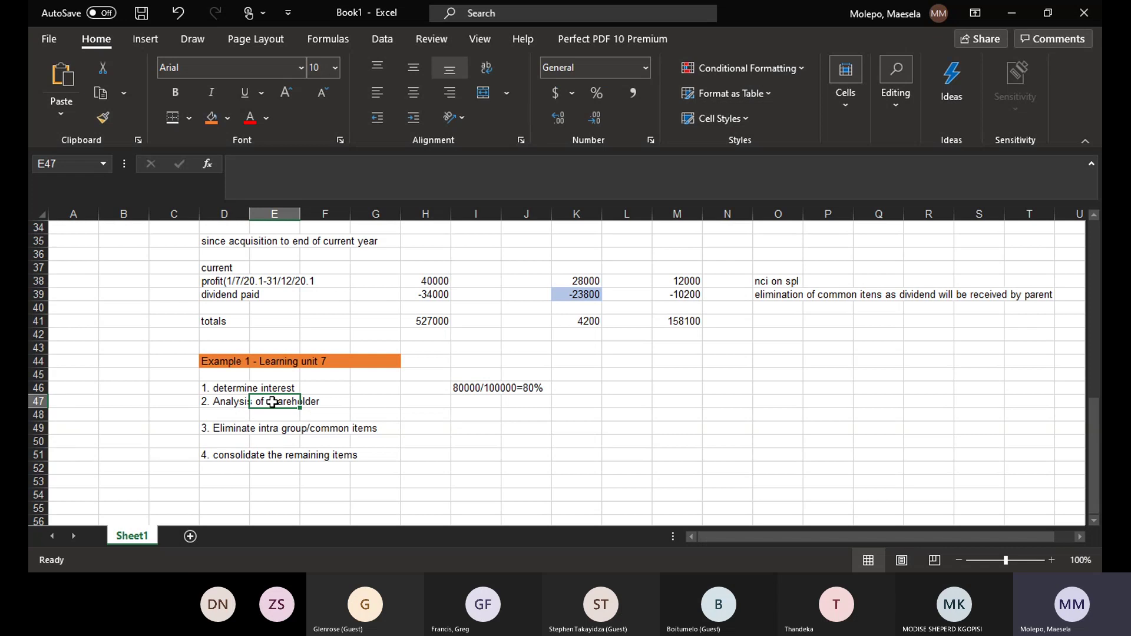
{"action": "left_click", "coordinate": [235, 415]}
{"action": "type", "text": "- d"}
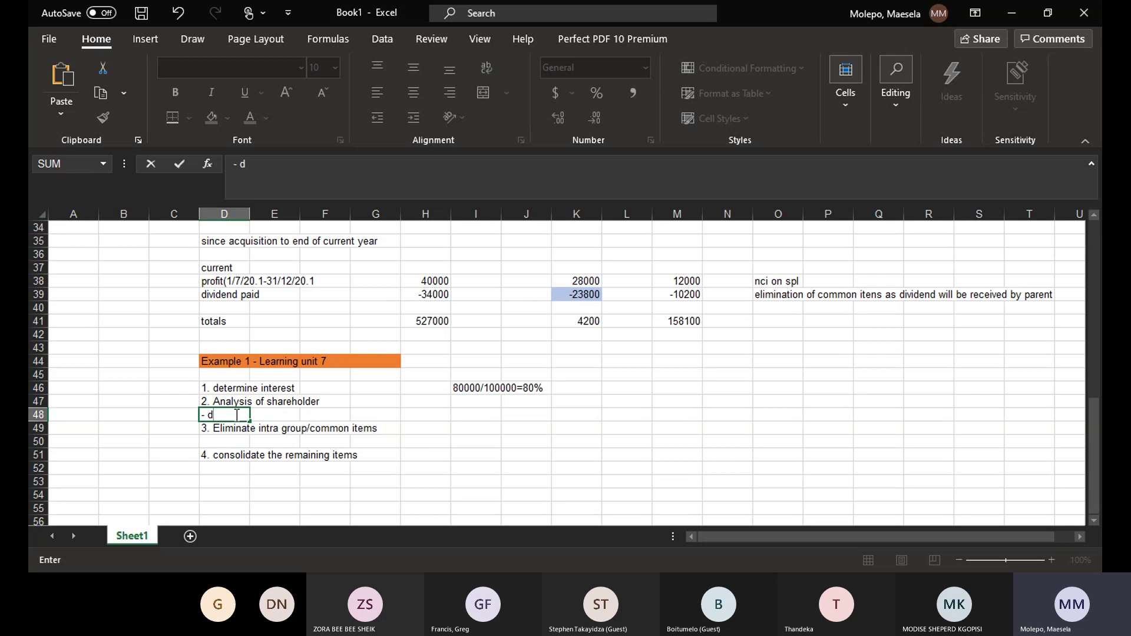
{"action": "key", "text": "BackSpace"}
{"action": "type", "text": "draft the"}
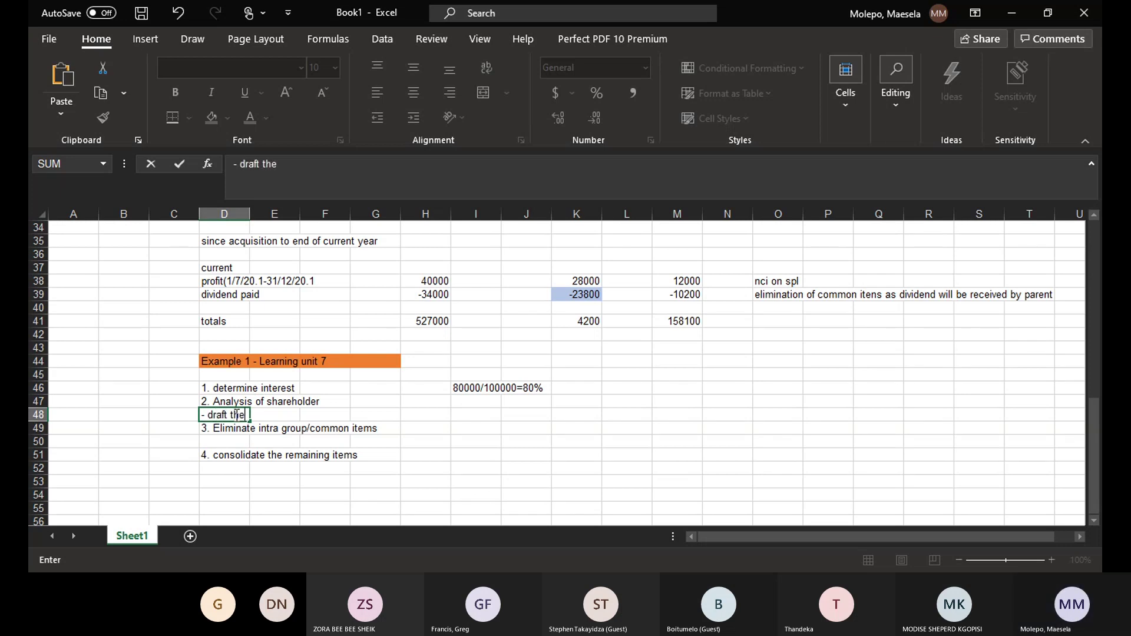
{"action": "type", "text": " time "}
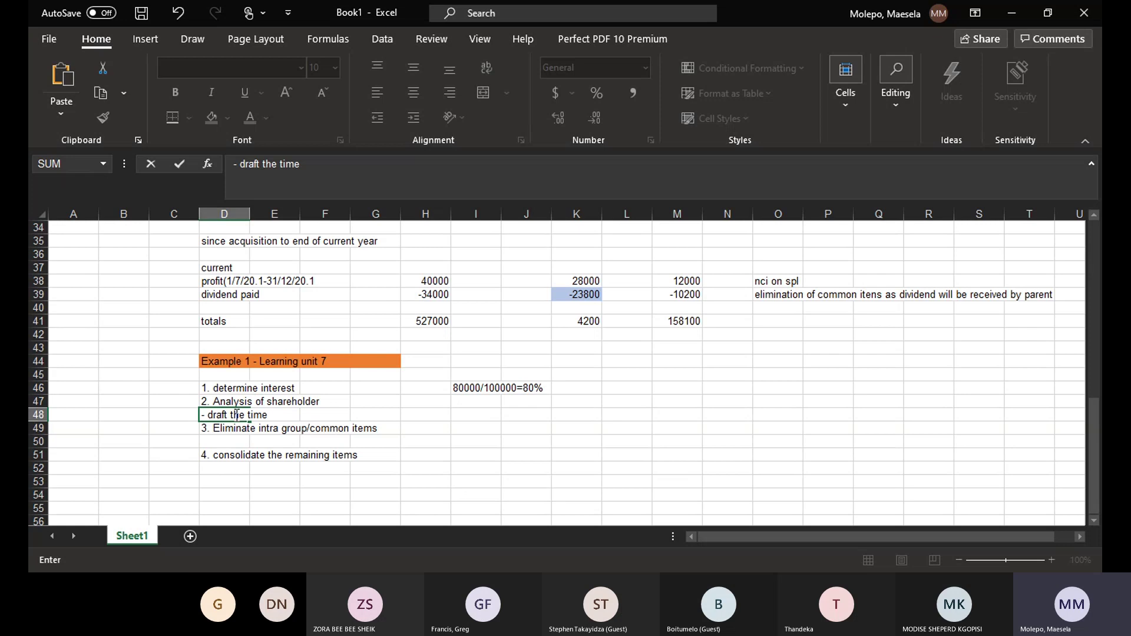
{"action": "type", "text": "lo"}
{"action": "key", "text": "BackSpace"}
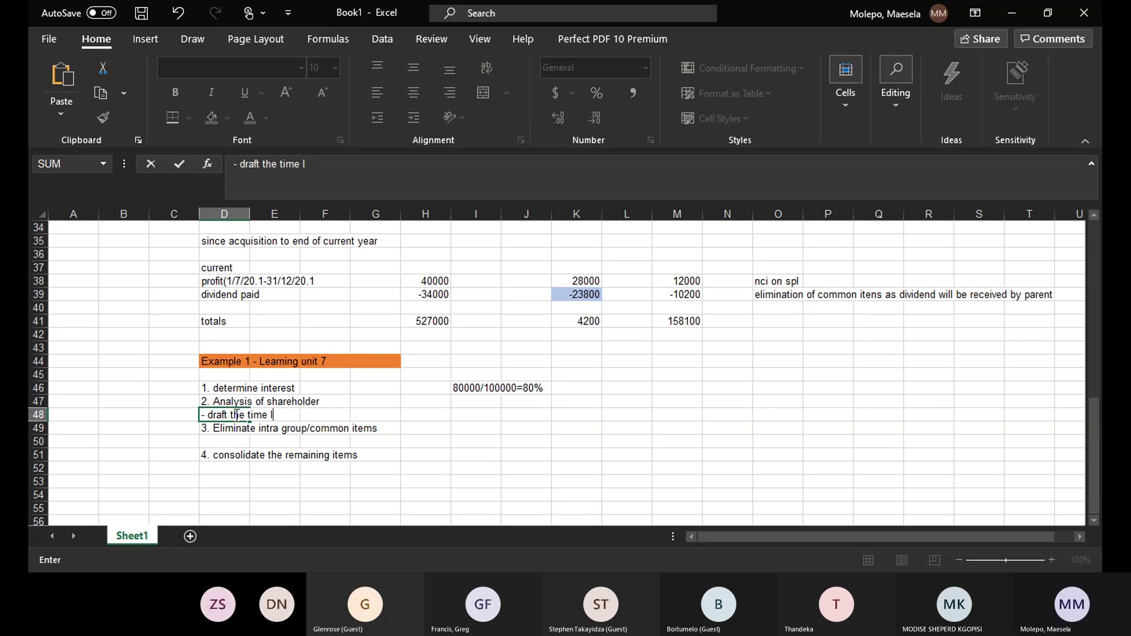
{"action": "type", "text": "ine"}
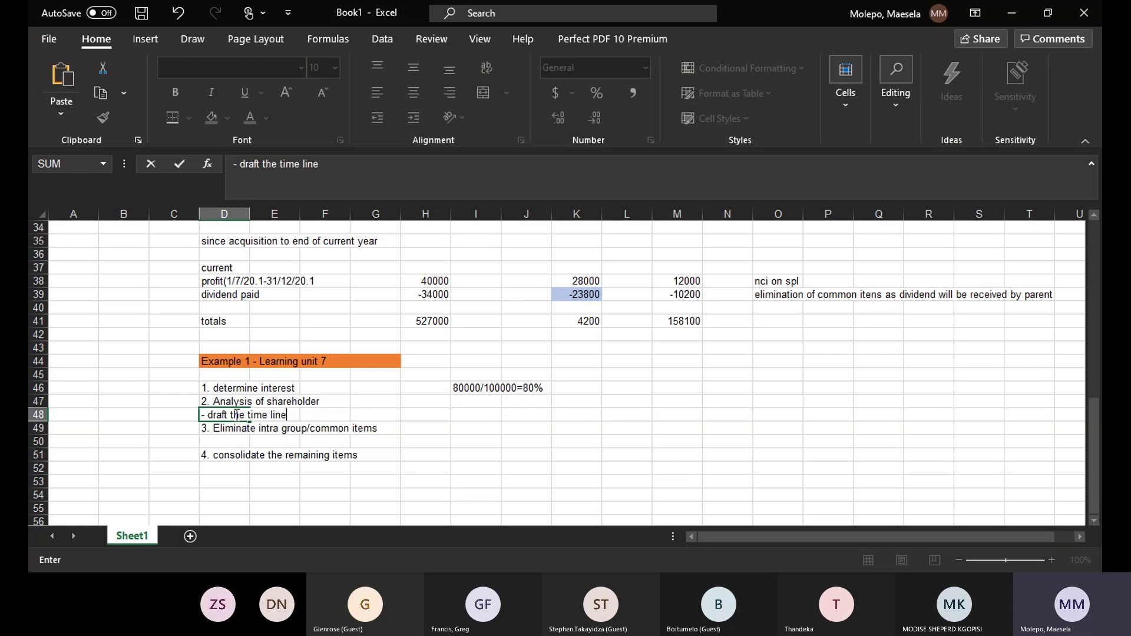
{"action": "left_click", "coordinate": [236, 414]}
- Enter the financial year note "fin year is 1 july 20.3 to 30 june 20.4" in cell I48
{"action": "left_click", "coordinate": [470, 417]}
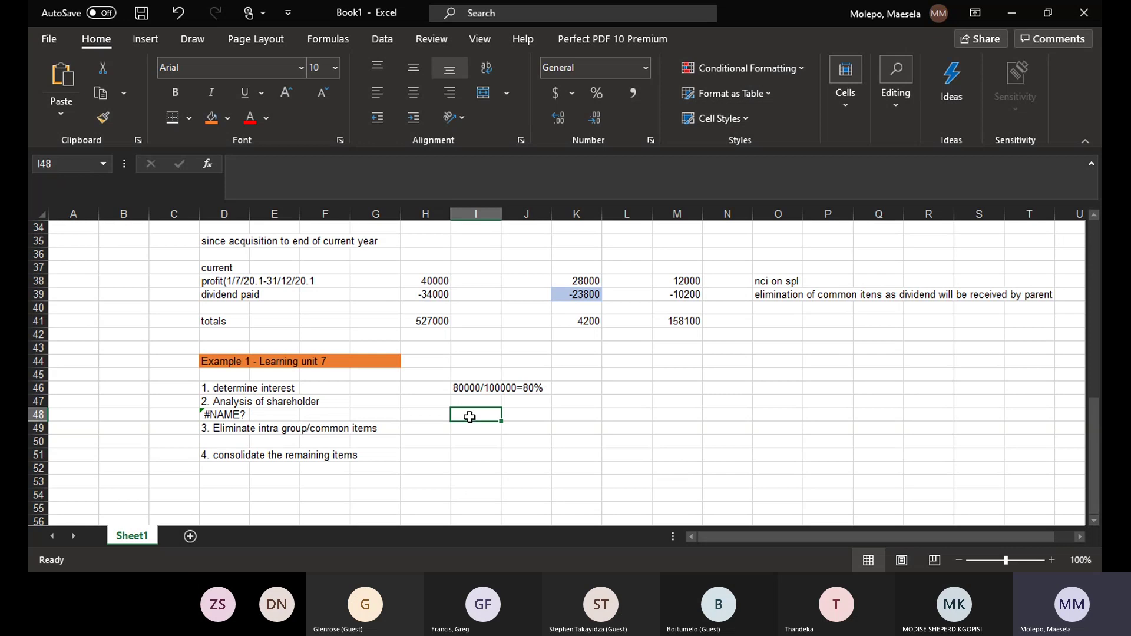
{"action": "type", "text": "f"}
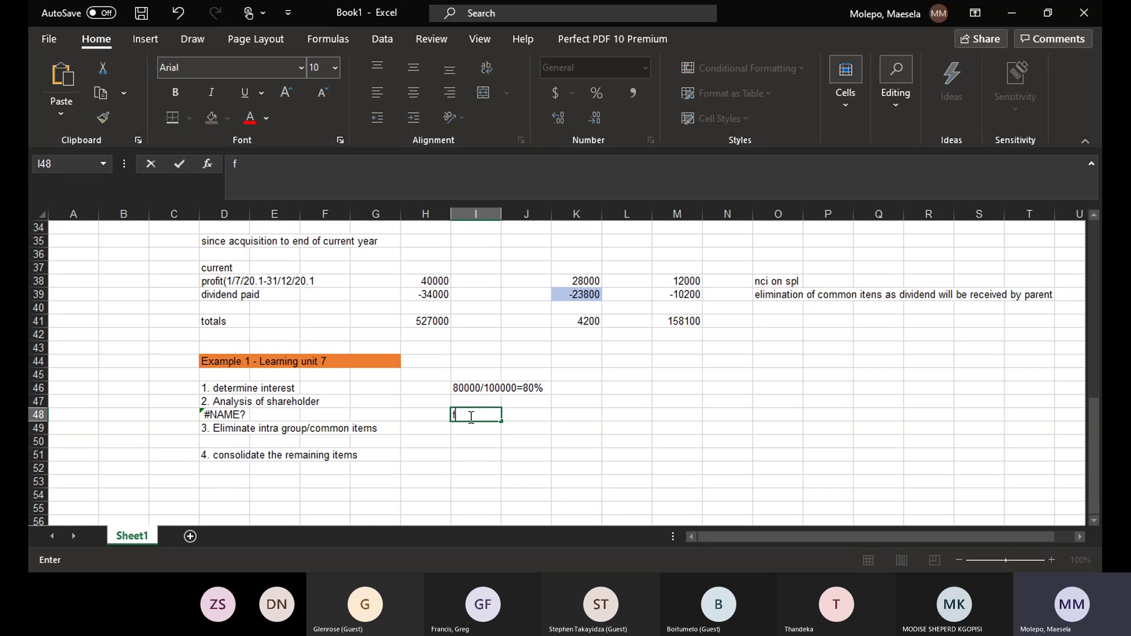
{"action": "type", "text": "in year is 1 july "}
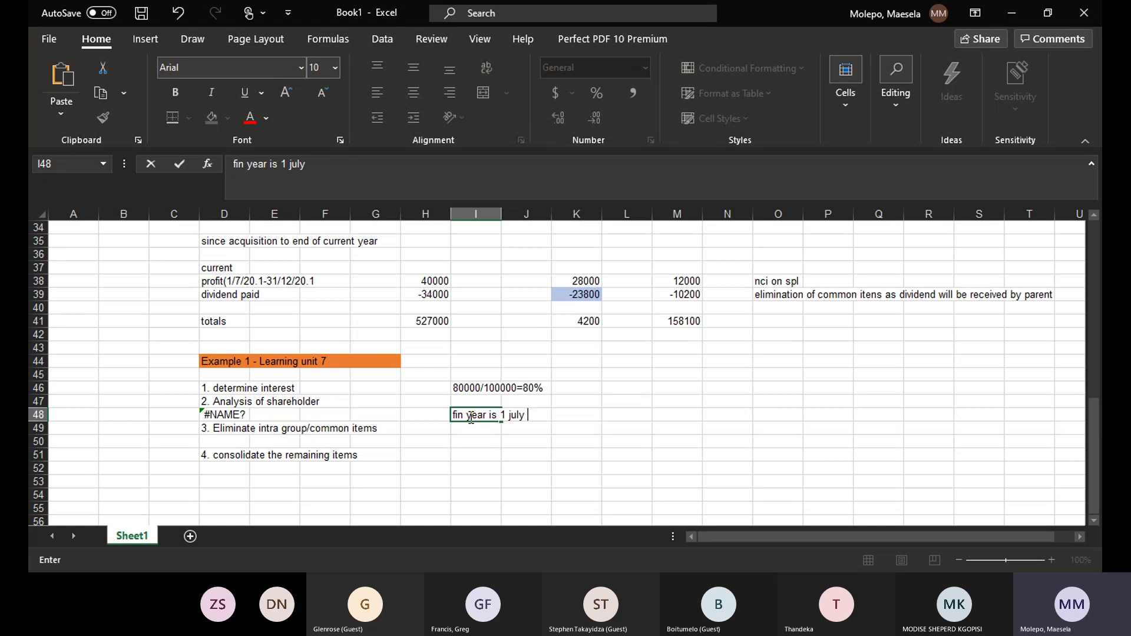
{"action": "type", "text": "20.3 to 30 june"}
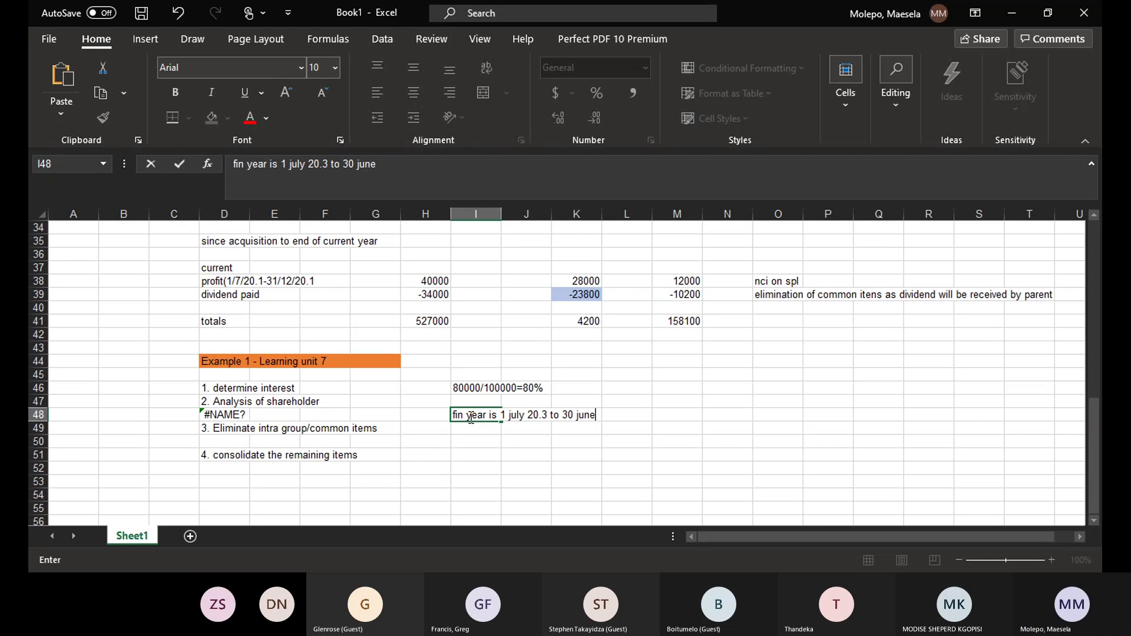
{"action": "type", "text": " 20."}
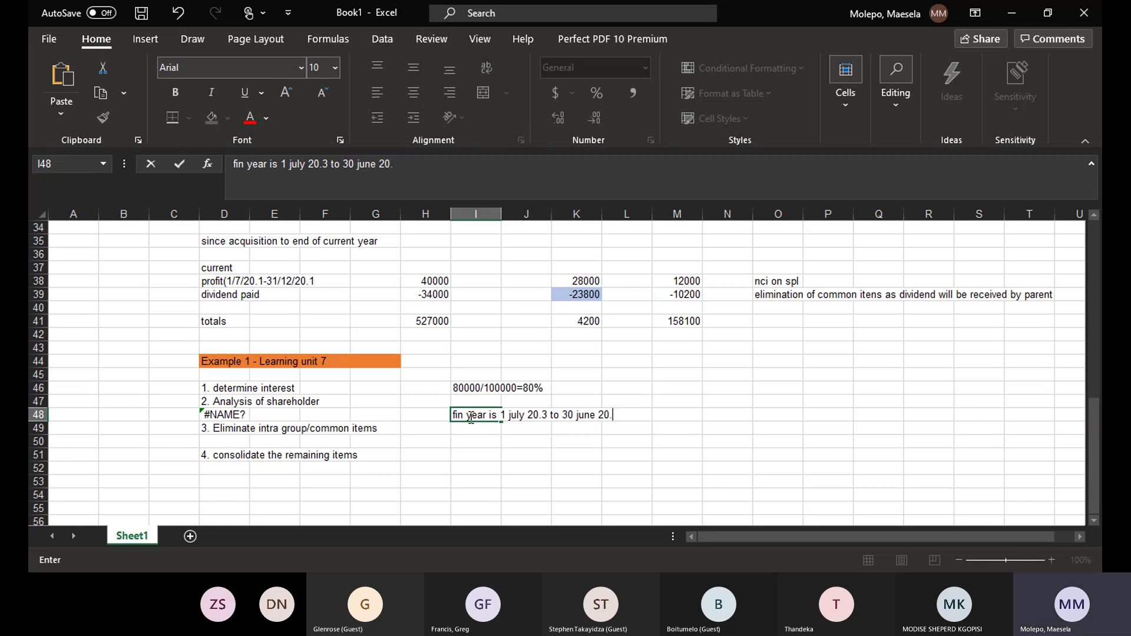
{"action": "type", "text": "4"}
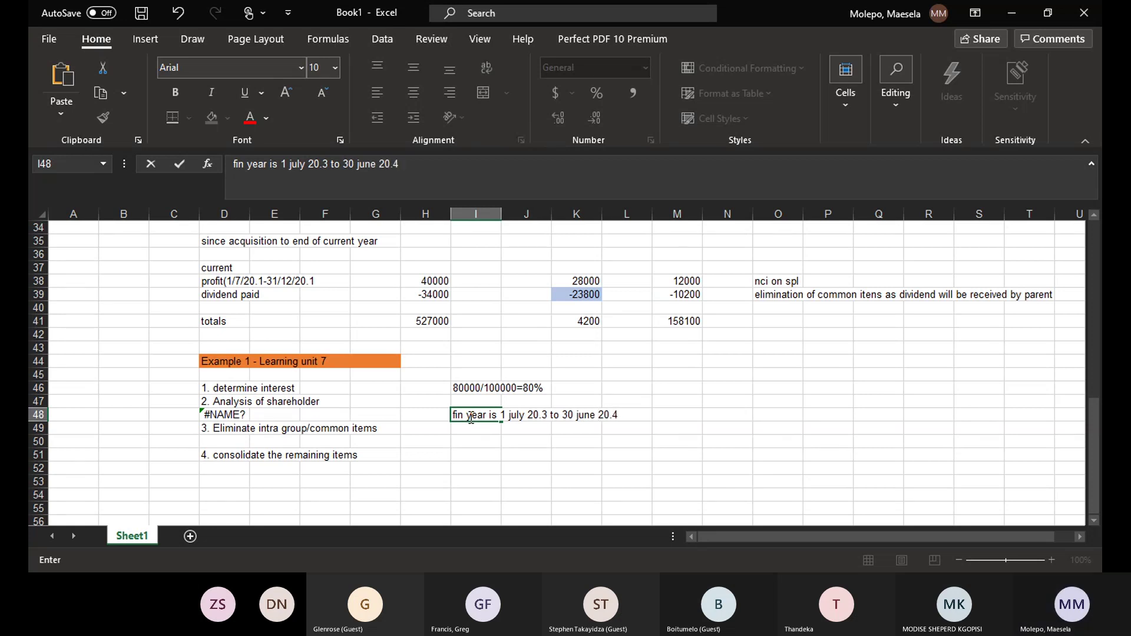
- Enter the acquisition date note "At acquisition is 1 july 20.1" in cell M48
{"action": "left_click", "coordinate": [679, 414]}
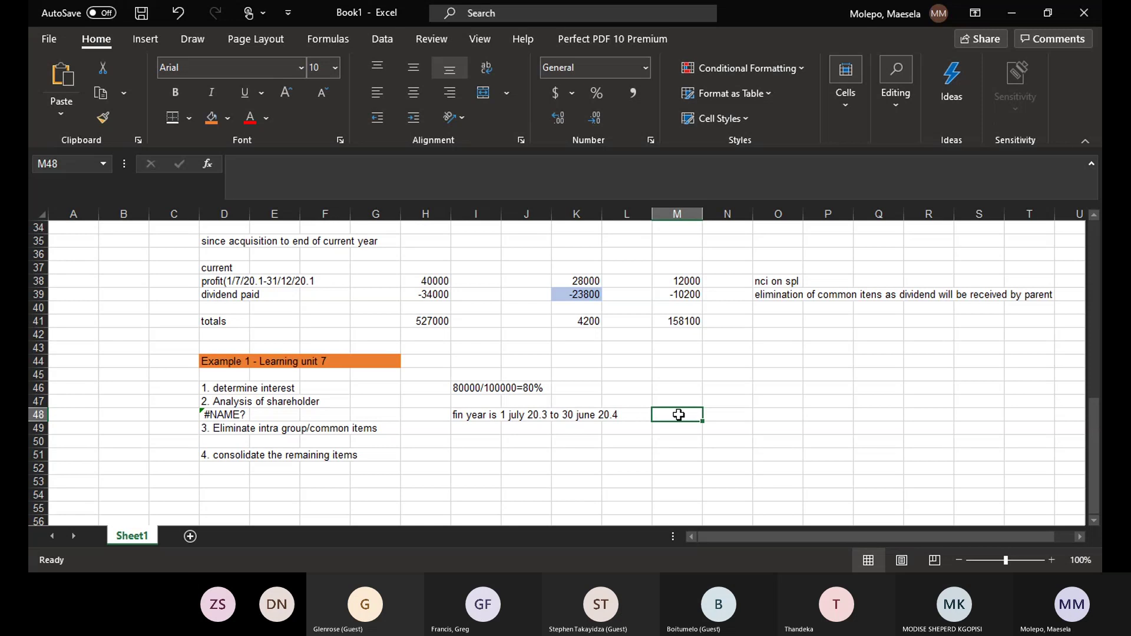
{"action": "type", "text": "At"}
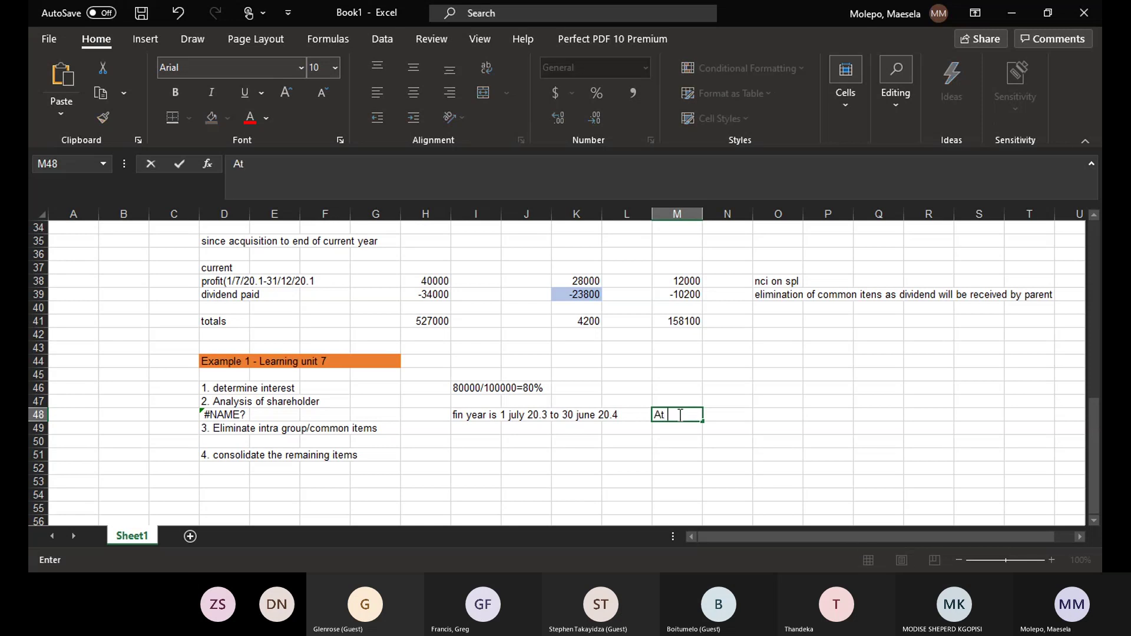
{"action": "type", "text": " acquisition is"}
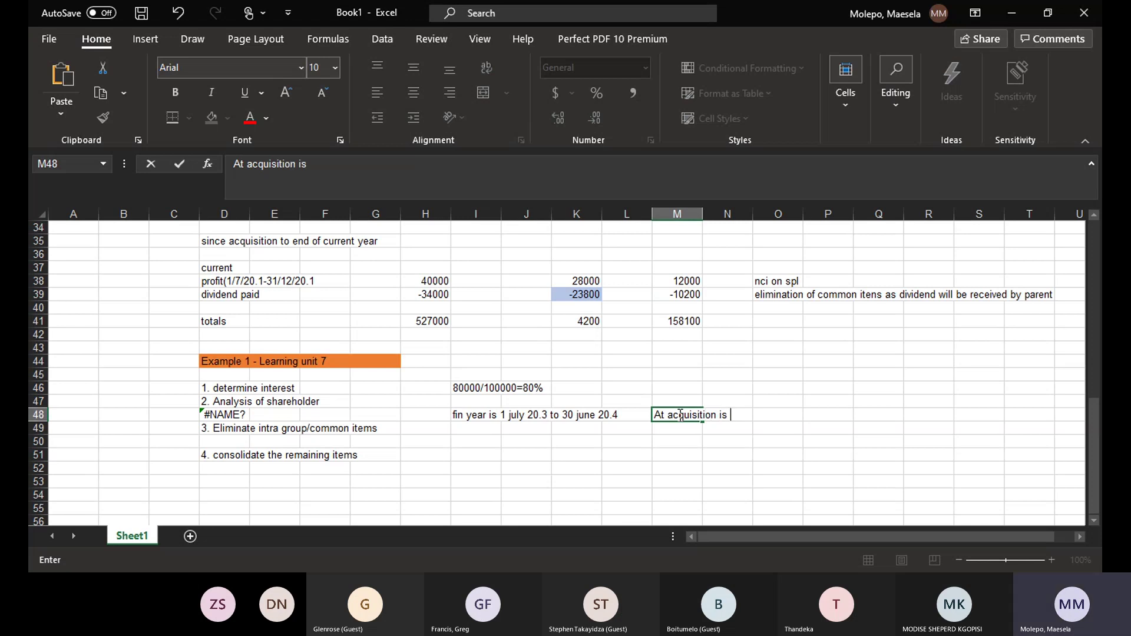
{"action": "type", "text": " 1 ju"}
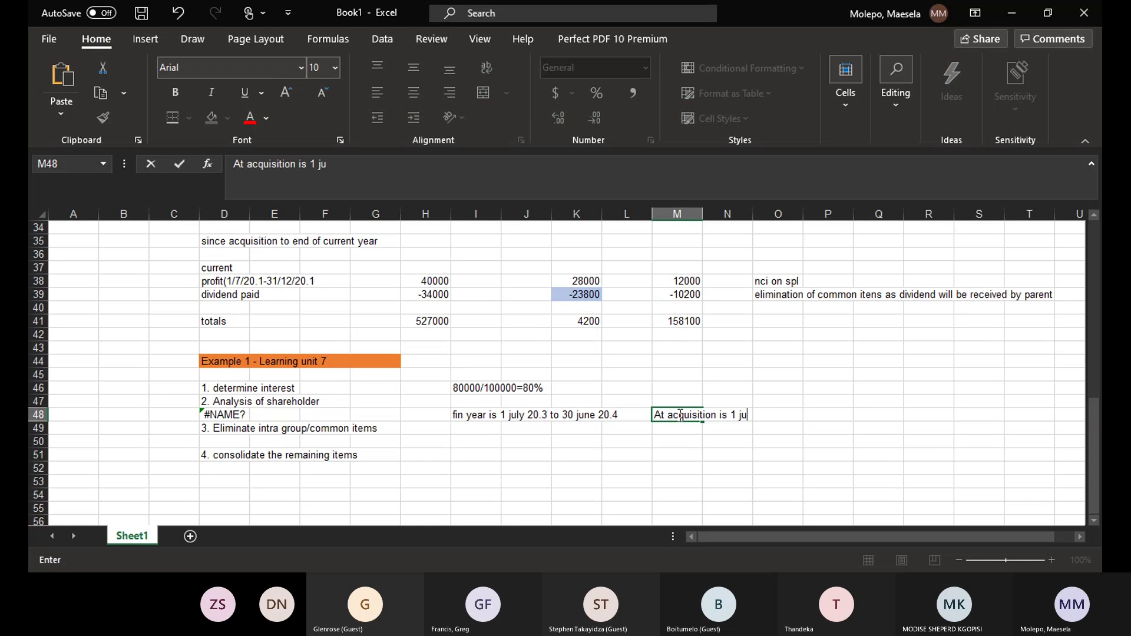
{"action": "type", "text": "ly 2"}
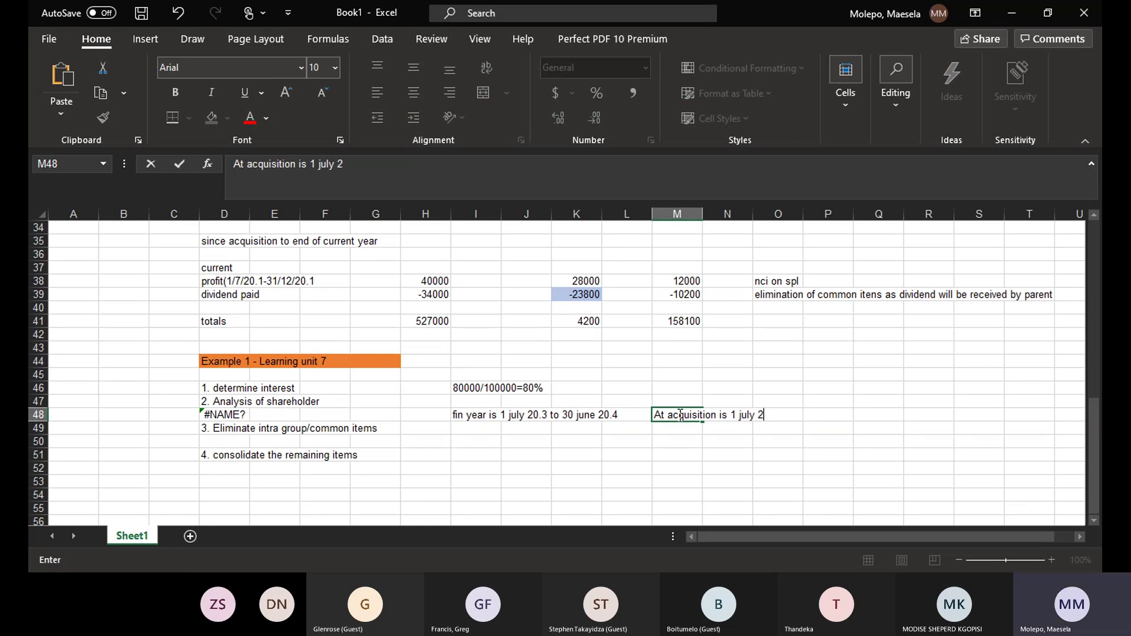
{"action": "type", "text": "0.1since"}
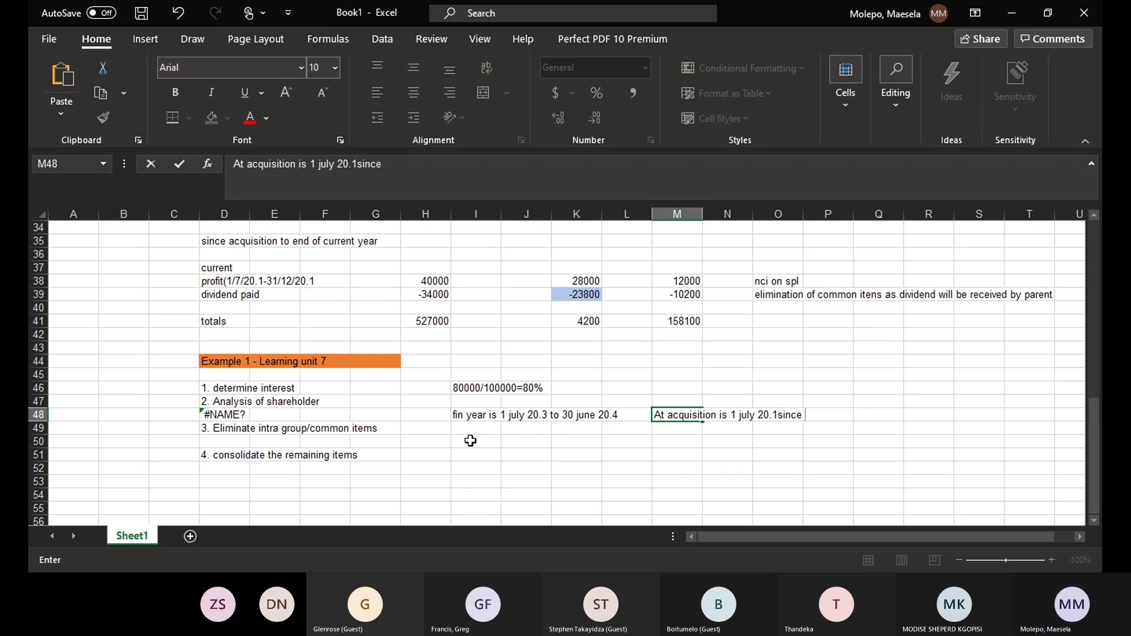
{"action": "key", "text": "BackSpace"}
{"action": "key", "text": "BackSpace"}
{"action": "key", "text": "BackSpace"}
{"action": "key", "text": "BackSpace"}
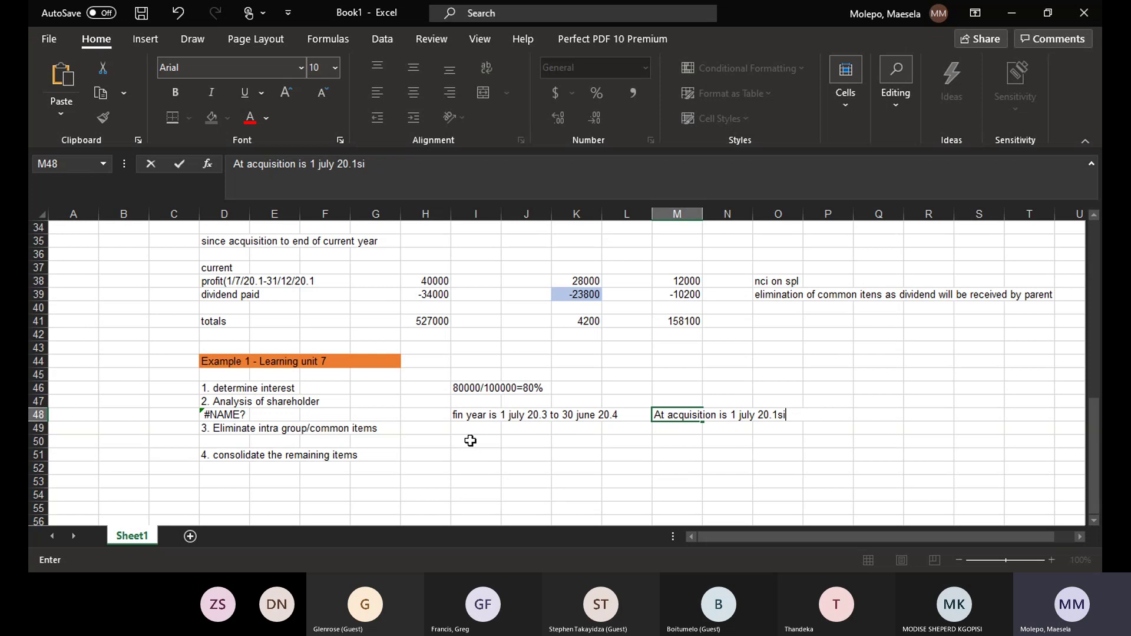
{"action": "key", "text": "BackSpace"}
{"action": "key", "text": "BackSpace"}
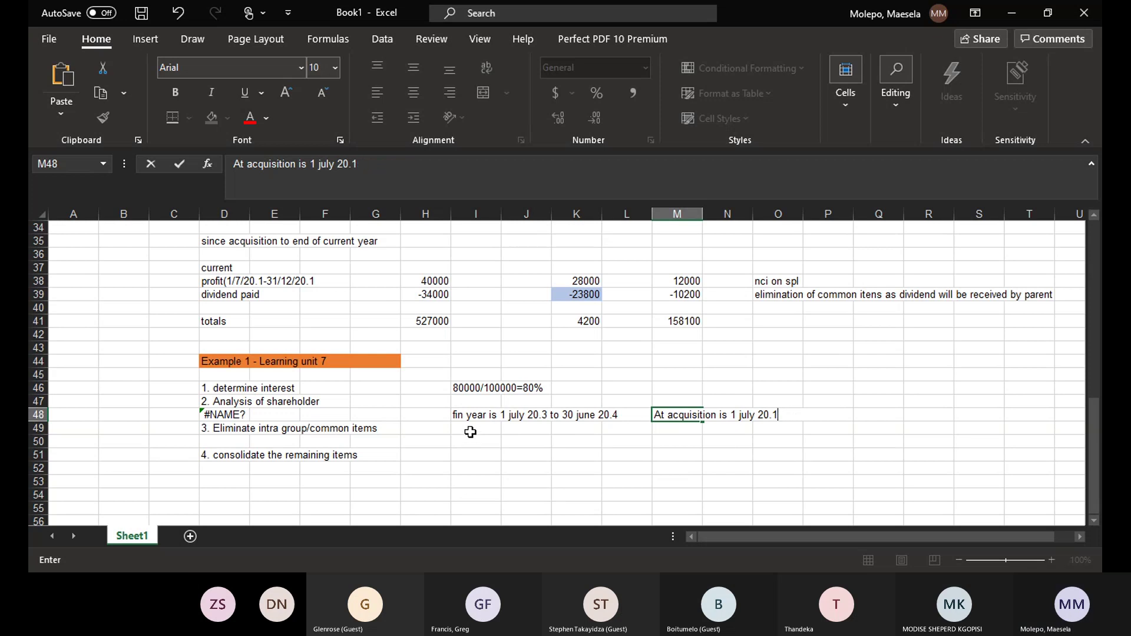
- Enter the since-acquisition period "since acquisition will 2 july 20.1 to 30 june 20.3" in cell I49
{"action": "left_click", "coordinate": [470, 432]}
{"action": "type", "text": "since a"}
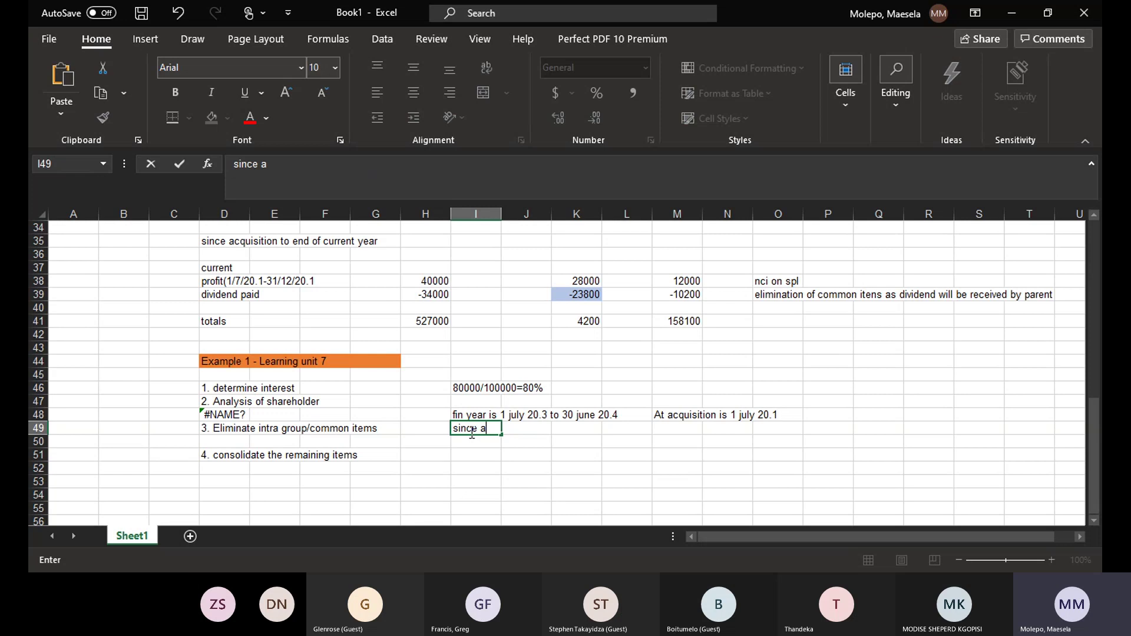
{"action": "type", "text": "cquisit"}
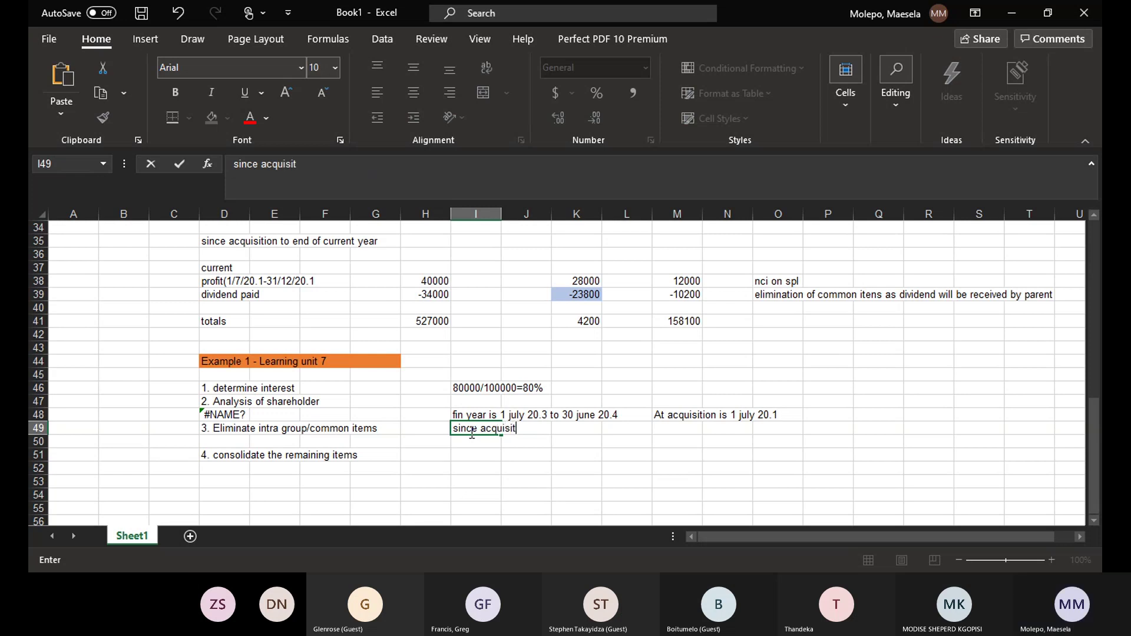
{"action": "type", "text": "ion will 2 july "}
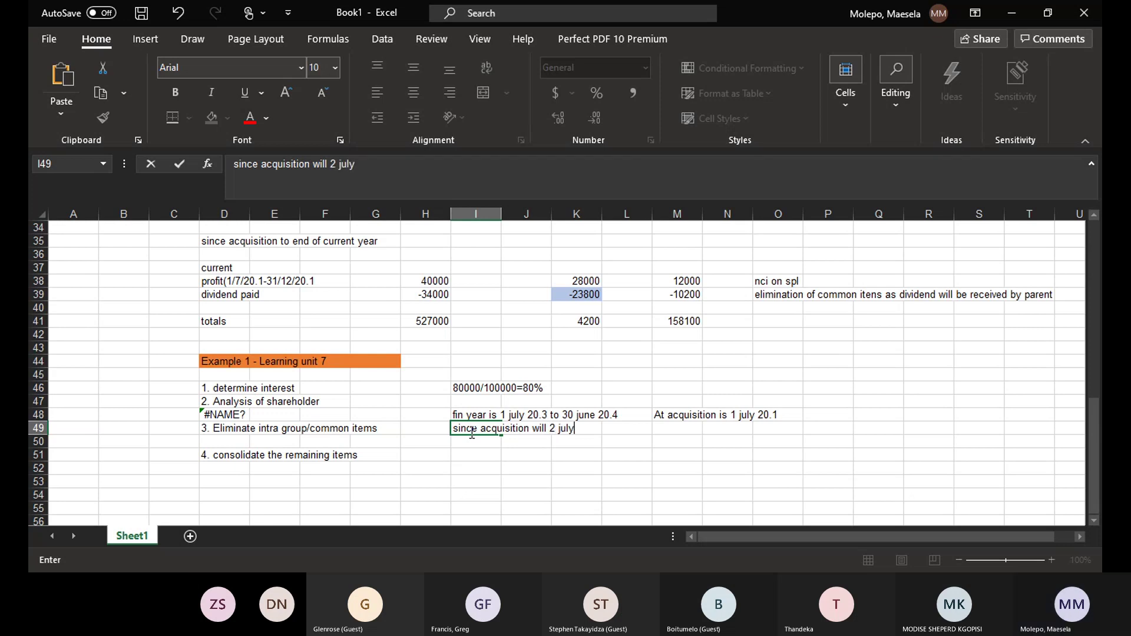
{"action": "type", "text": "20.1 to 30"}
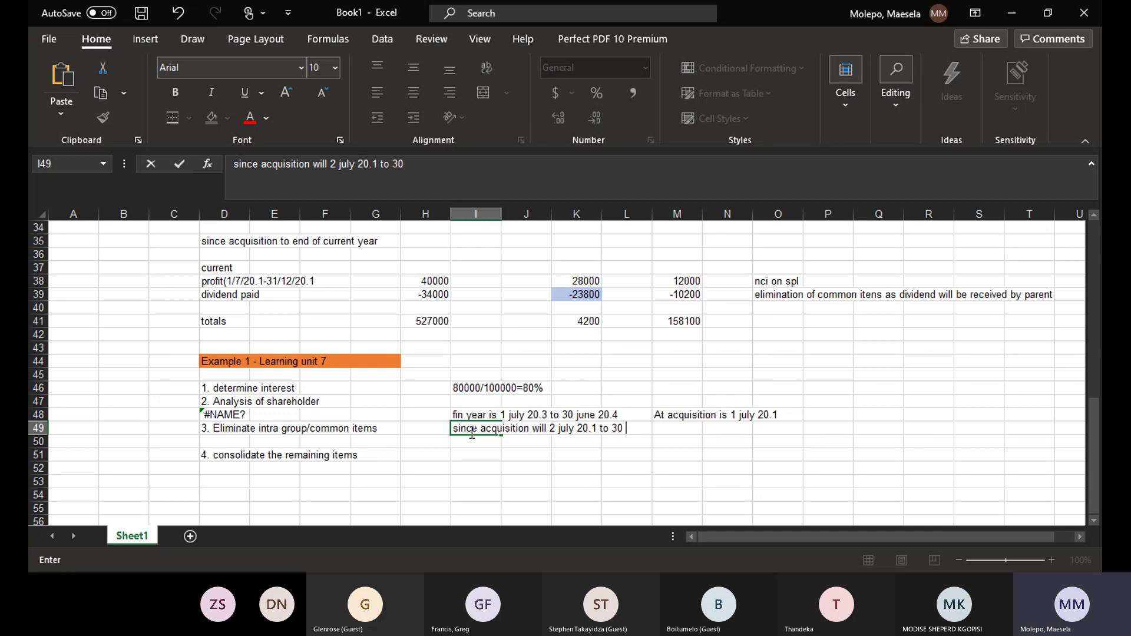
{"action": "type", "text": " june 20."}
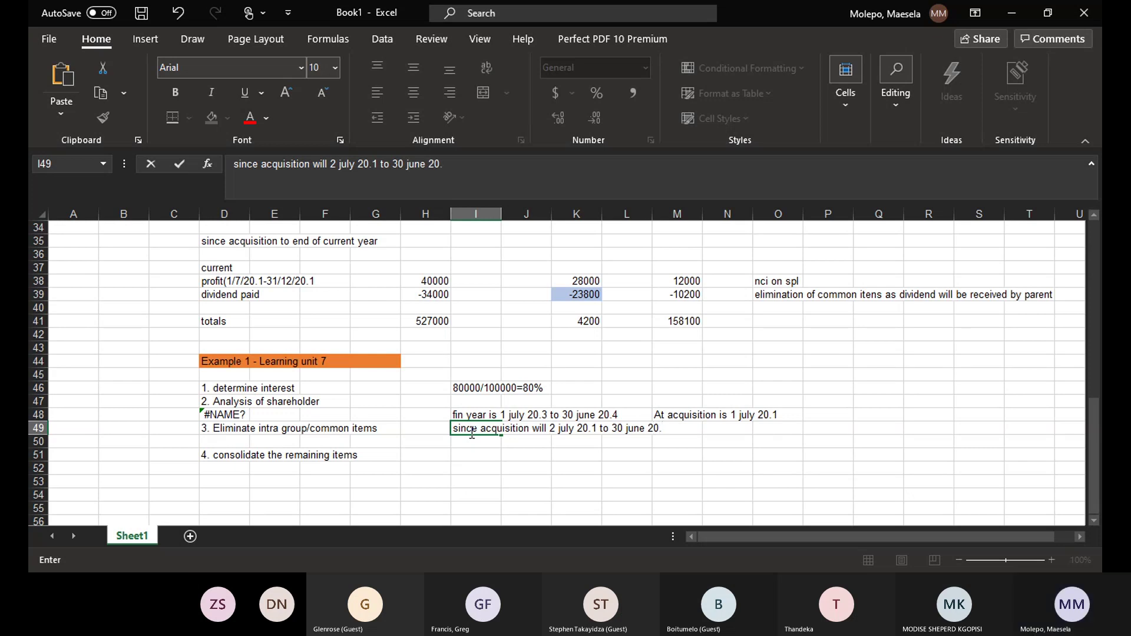
{"action": "type", "text": "3"}
{"action": "key", "text": "Return"}
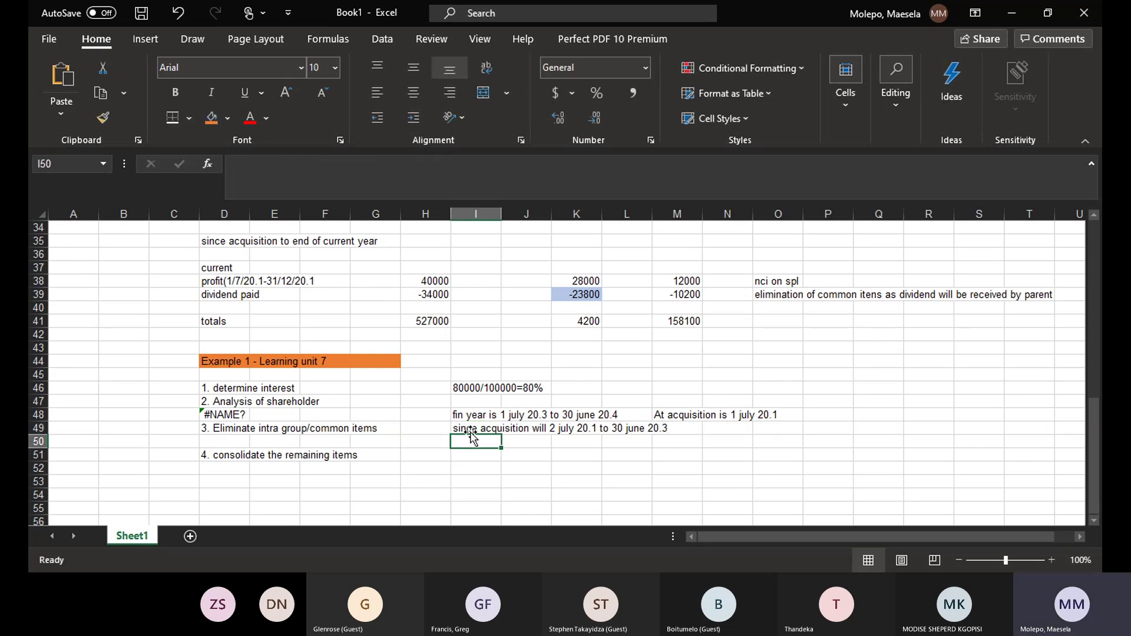
- Enter the current-year period "current year 1 jult 20.3 to 30 june 20.4" in cell I50
{"action": "type", "text": "current "}
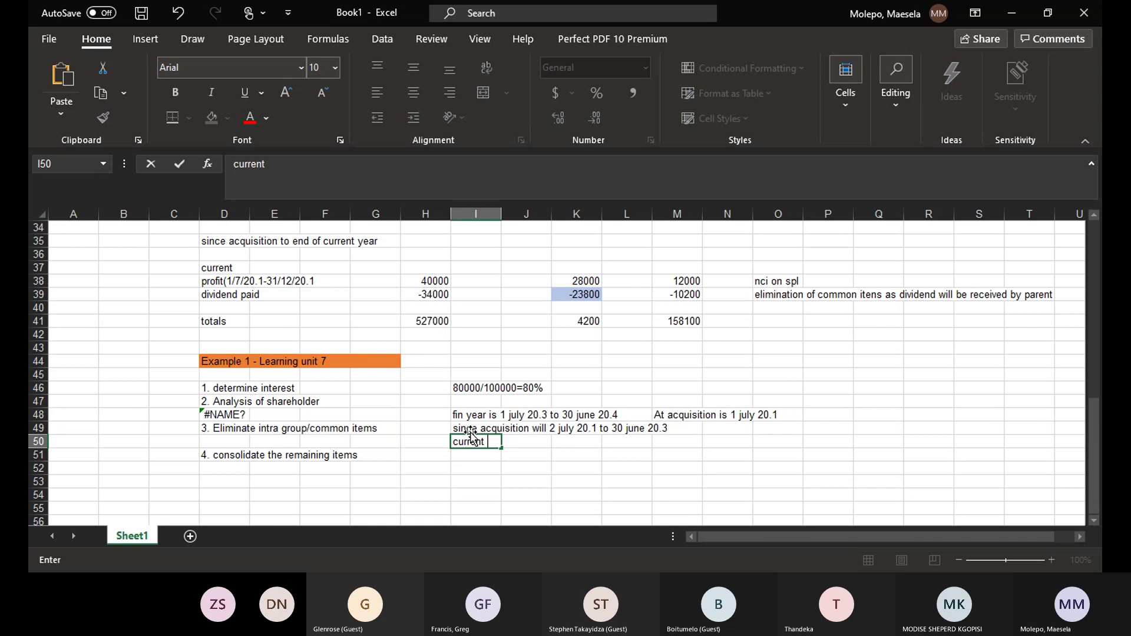
{"action": "type", "text": "year"}
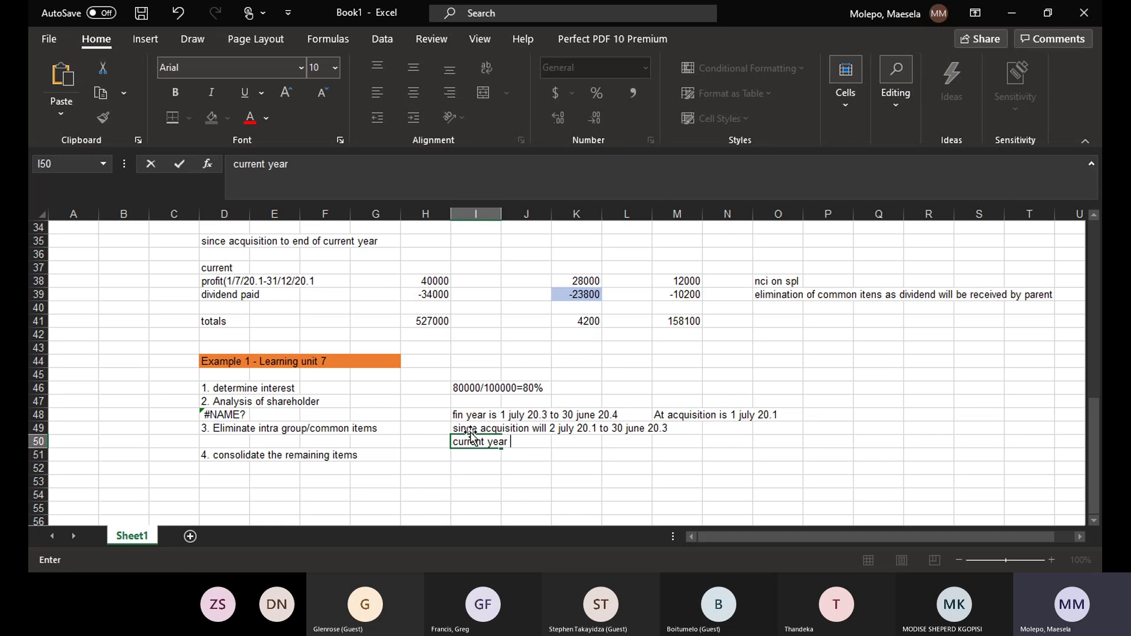
{"action": "type", "text": "1"}
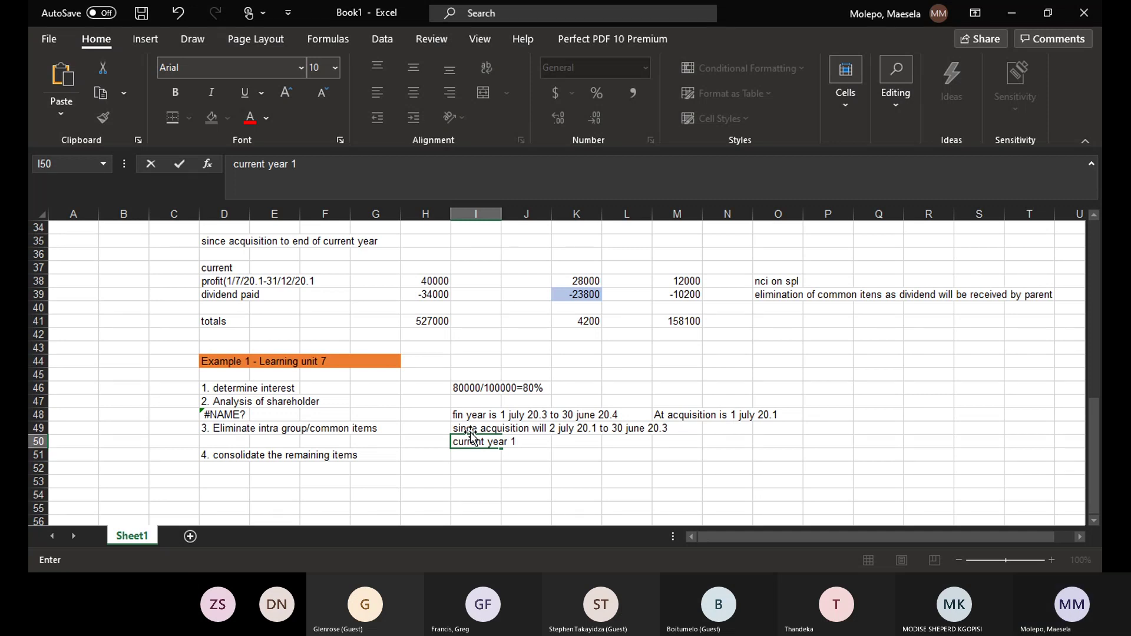
{"action": "type", "text": " jult"}
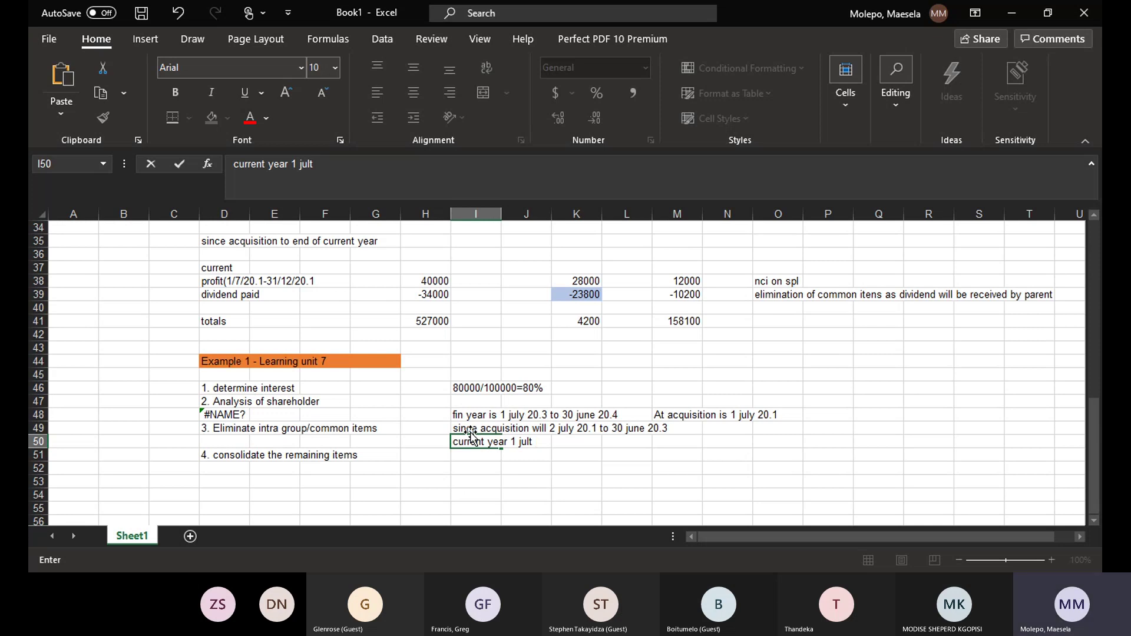
{"action": "type", "text": " 20.3 to 30 "}
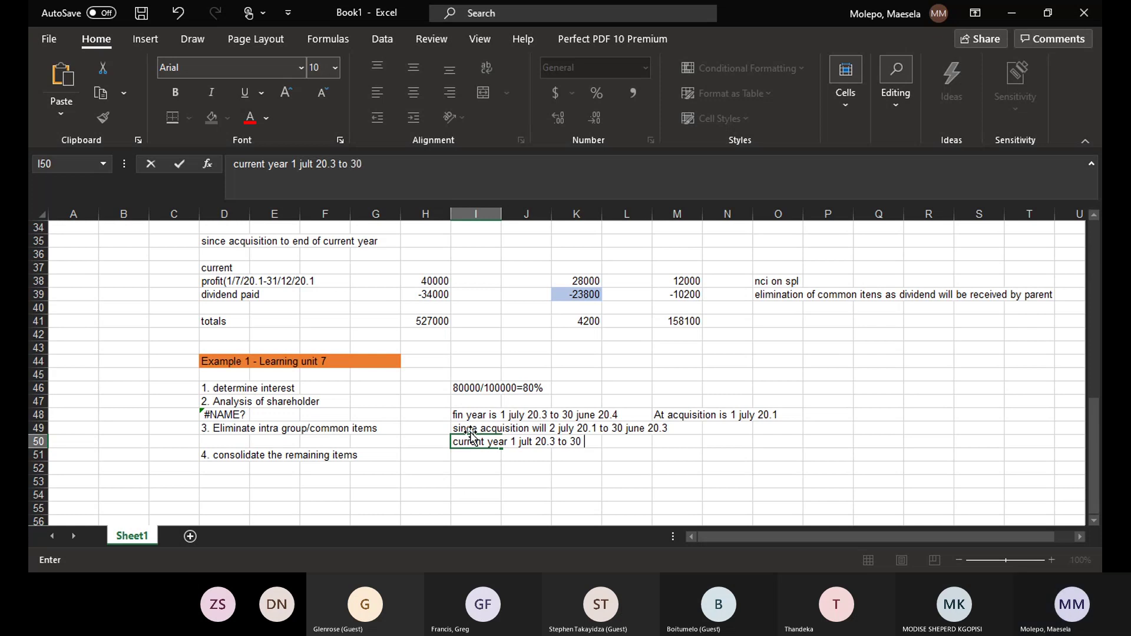
{"action": "type", "text": "june 2"}
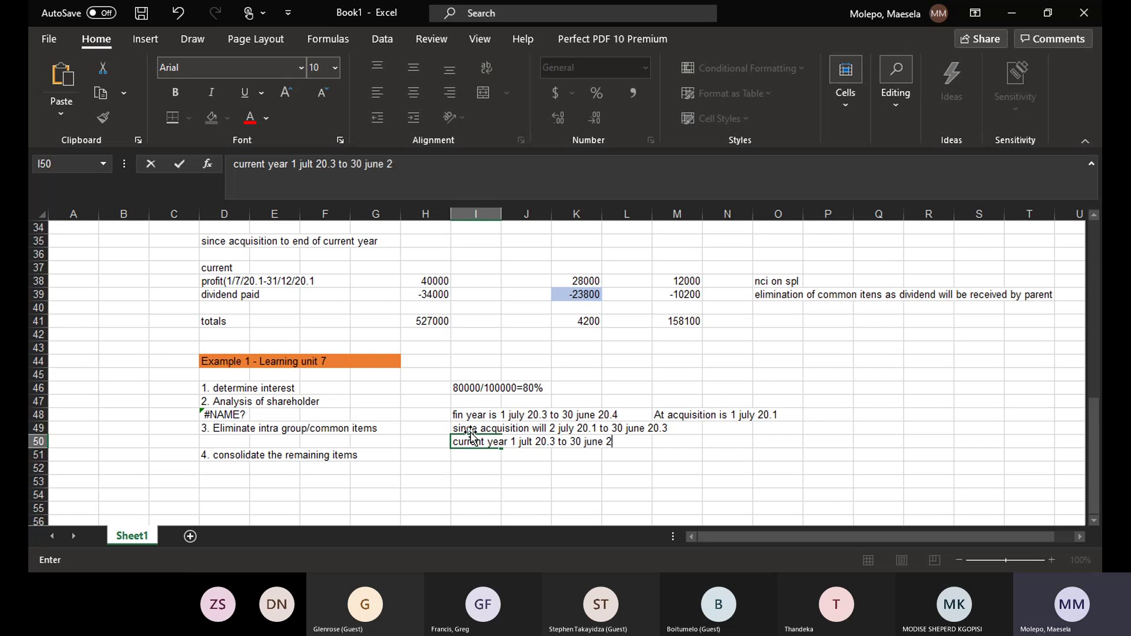
{"action": "type", "text": "0.4"}
- Fill the timeline notes in cells I48:O50 with yellow
{"action": "left_click_drag", "start_coordinate": [462, 418], "coordinate": [764, 448]}
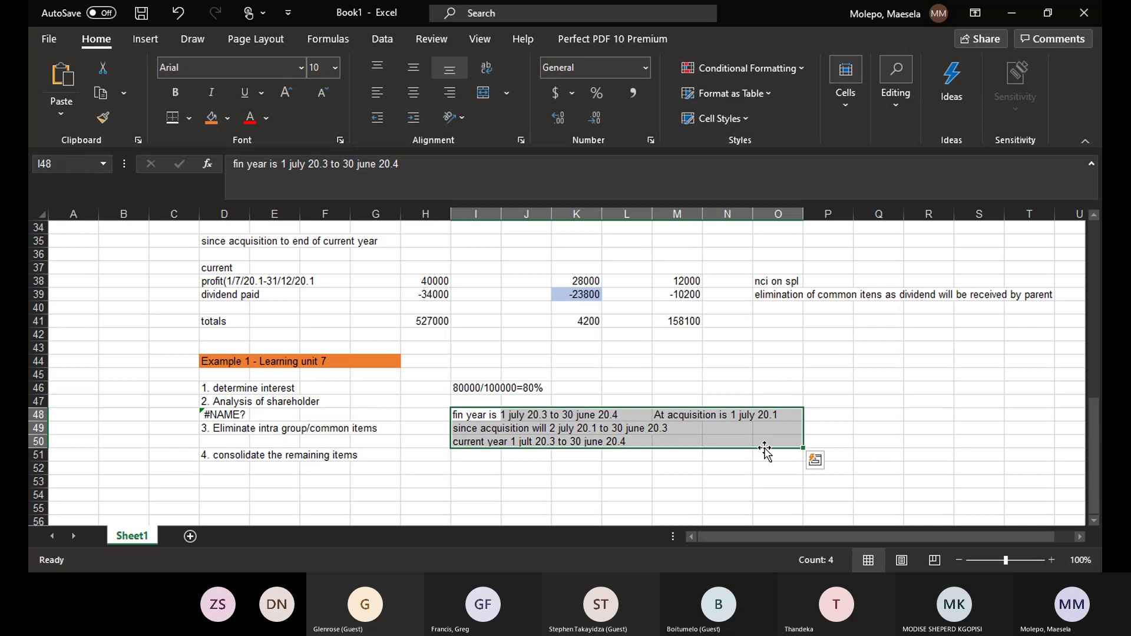
{"action": "left_click", "coordinate": [228, 118]}
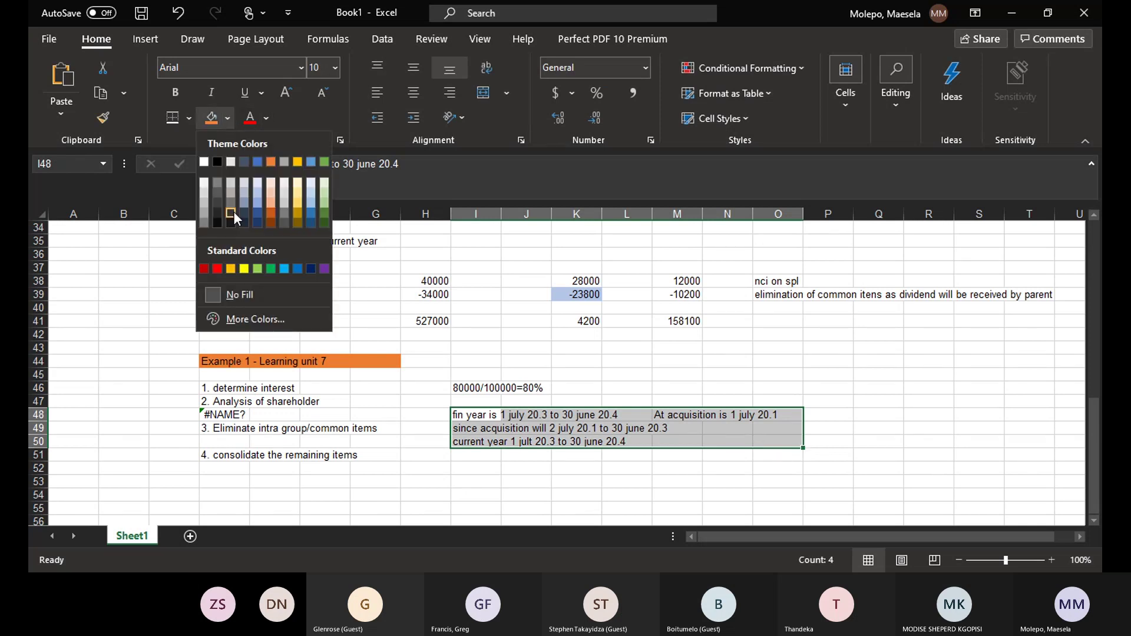
{"action": "left_click", "coordinate": [243, 269]}
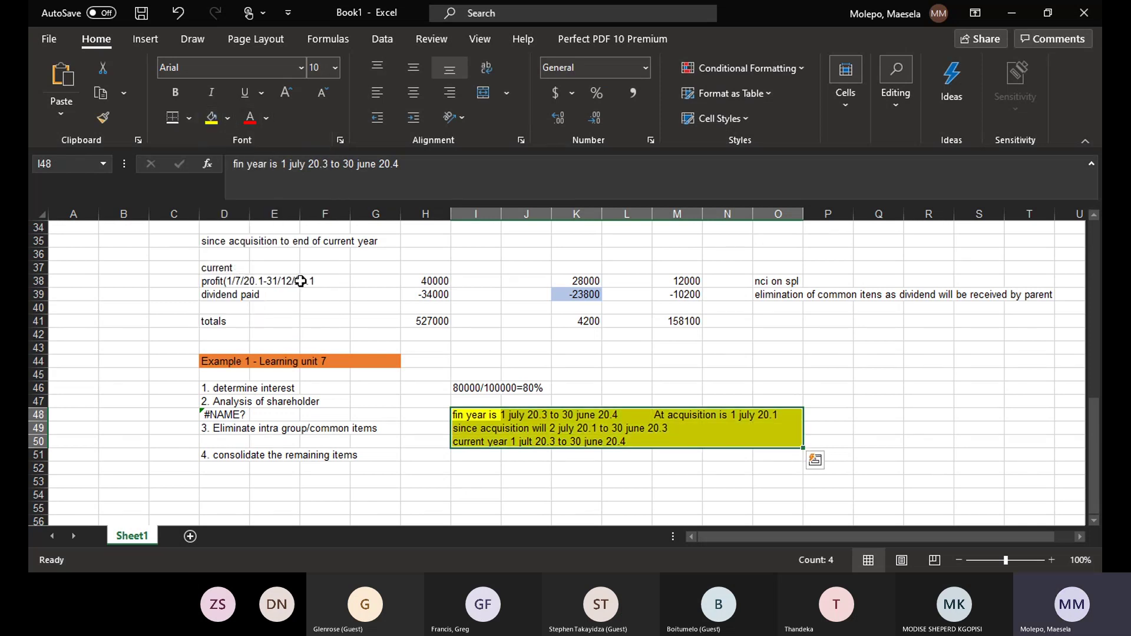
{"action": "left_click", "coordinate": [542, 511]}
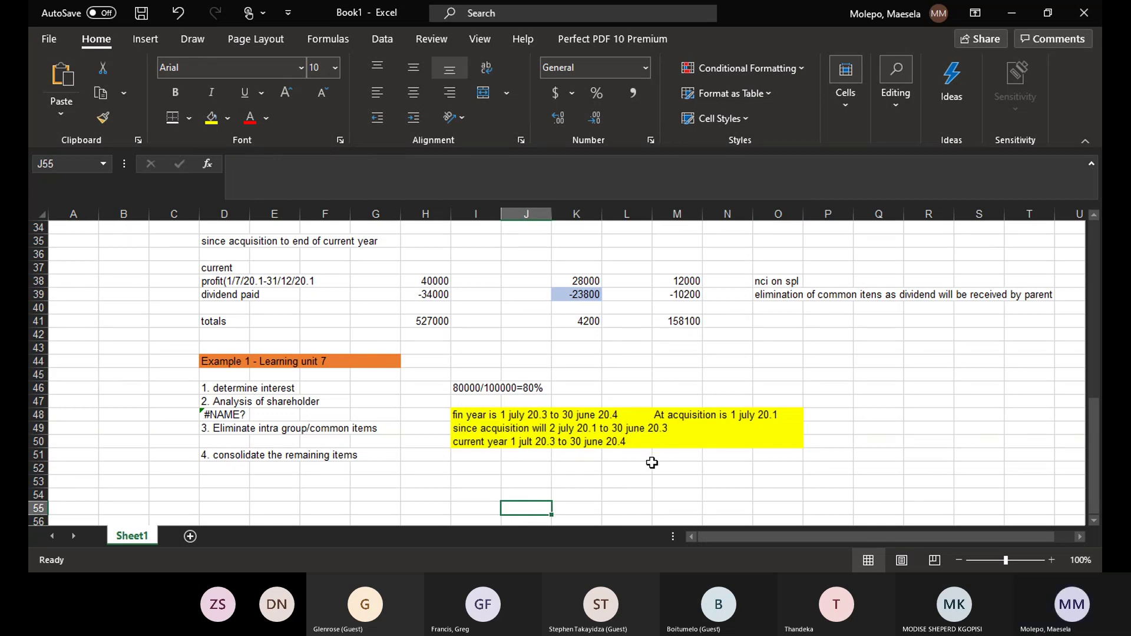
- Correct the misspelled month to "july" in the current-year note in cell I50
{"action": "left_click", "coordinate": [525, 444]}
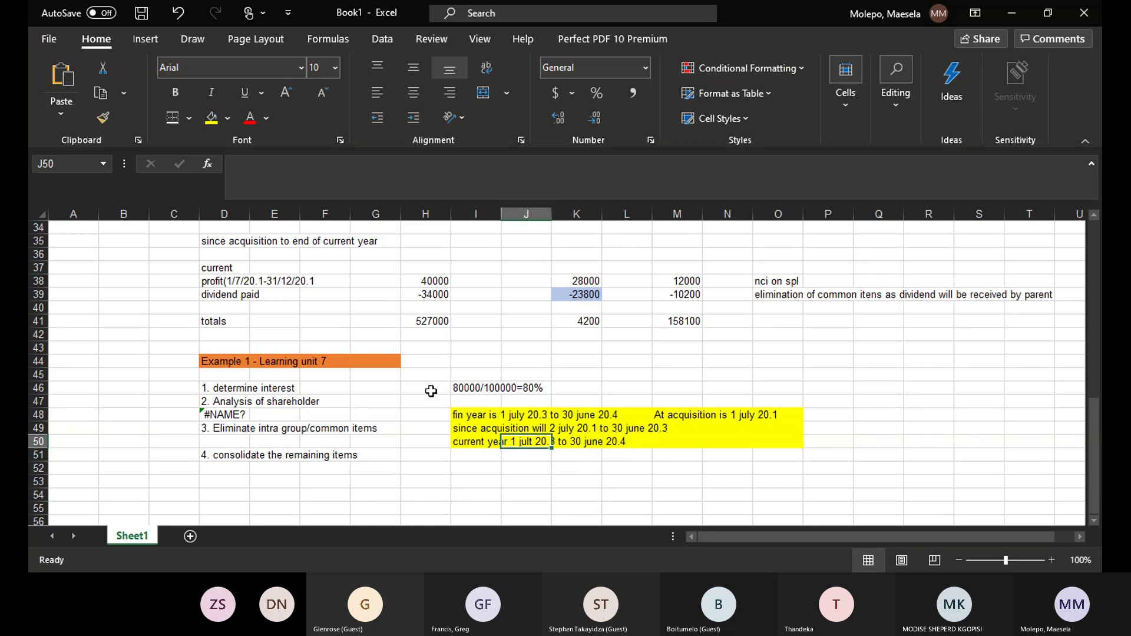
{"action": "left_click", "coordinate": [458, 448]}
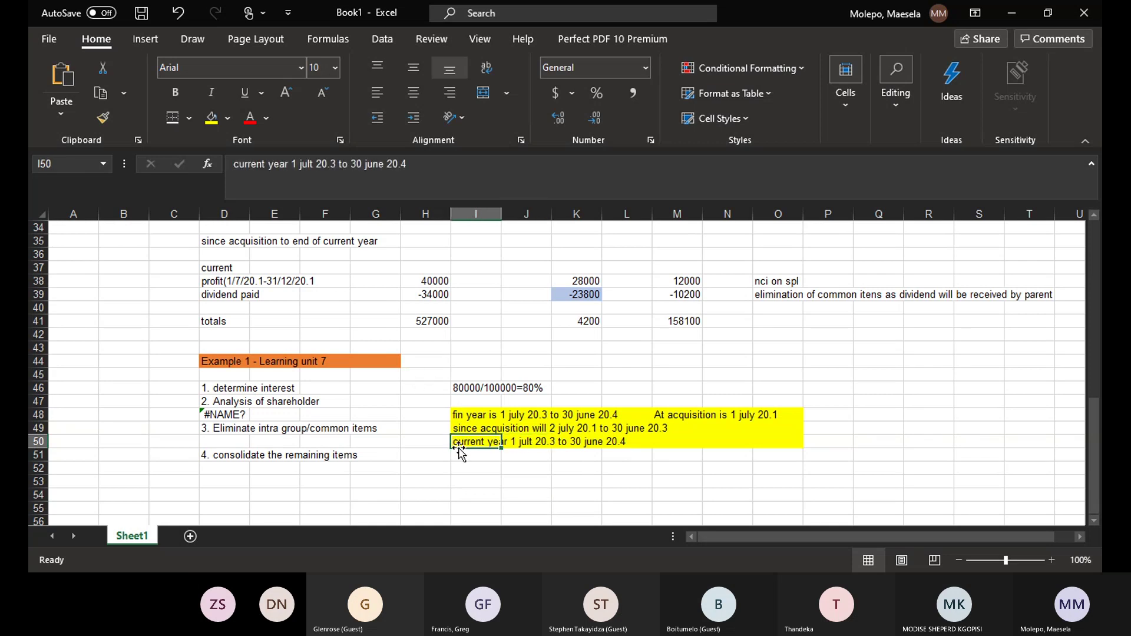
{"action": "left_click", "coordinate": [315, 163]}
{"action": "key", "text": "BackSpace"}
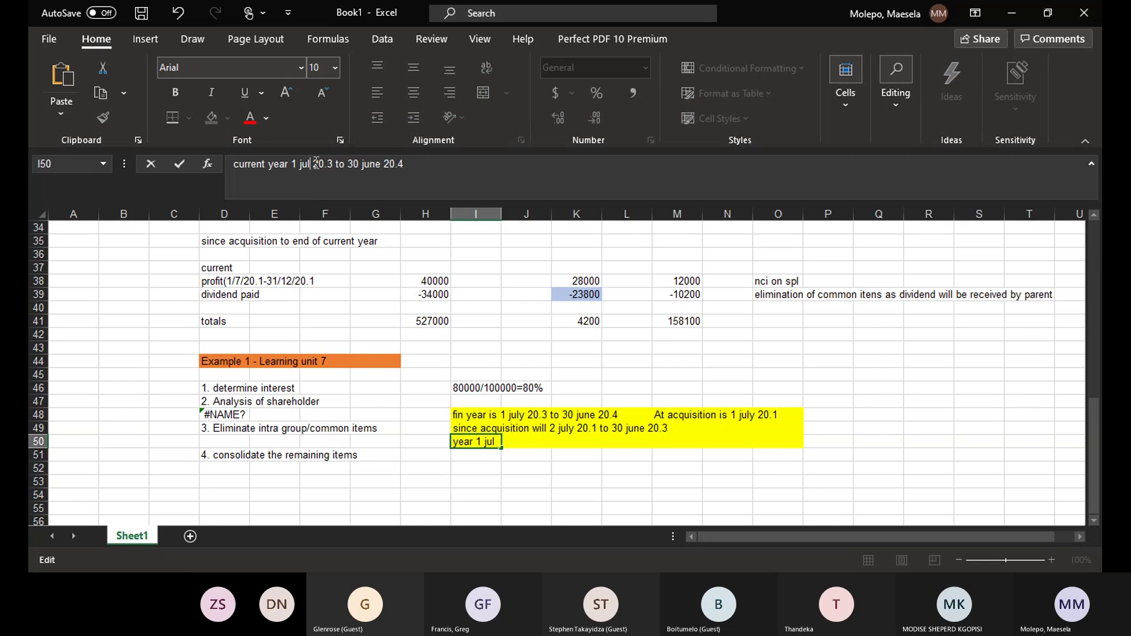
{"action": "type", "text": "y"}
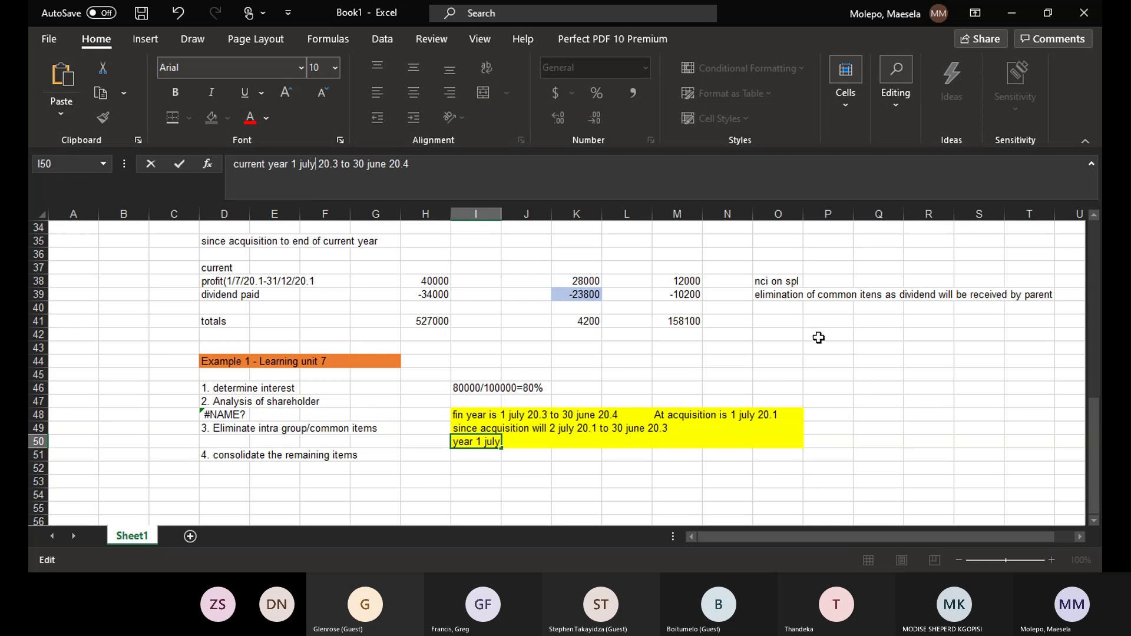
{"action": "left_click", "coordinate": [846, 358]}
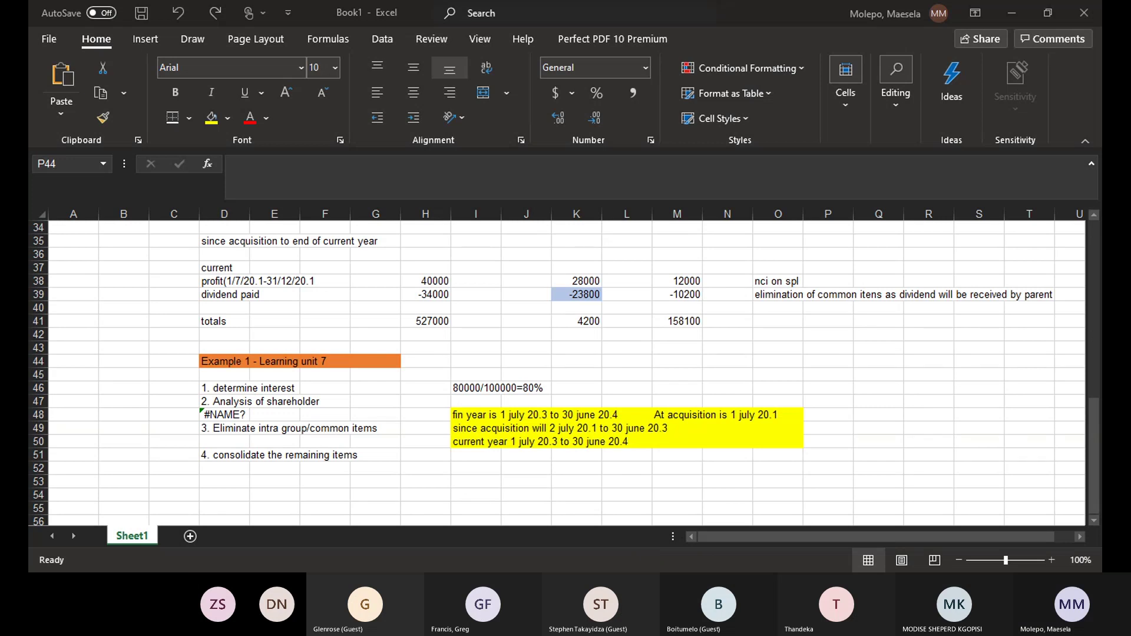
- Enter the analysis column headings "total" in G53, "b ltd -80%" in I53 and "nci" in M53
{"action": "key", "text": "alt+Tab"}
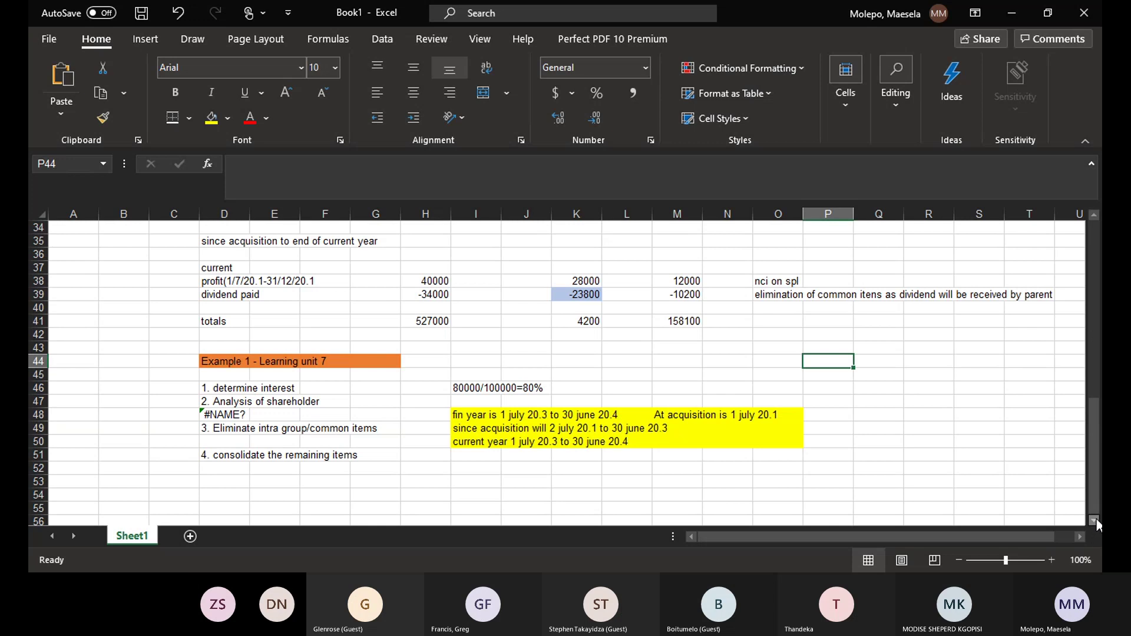
{"action": "scroll", "coordinate": [1096, 524], "scroll_direction": "down", "scroll_amount": 3}
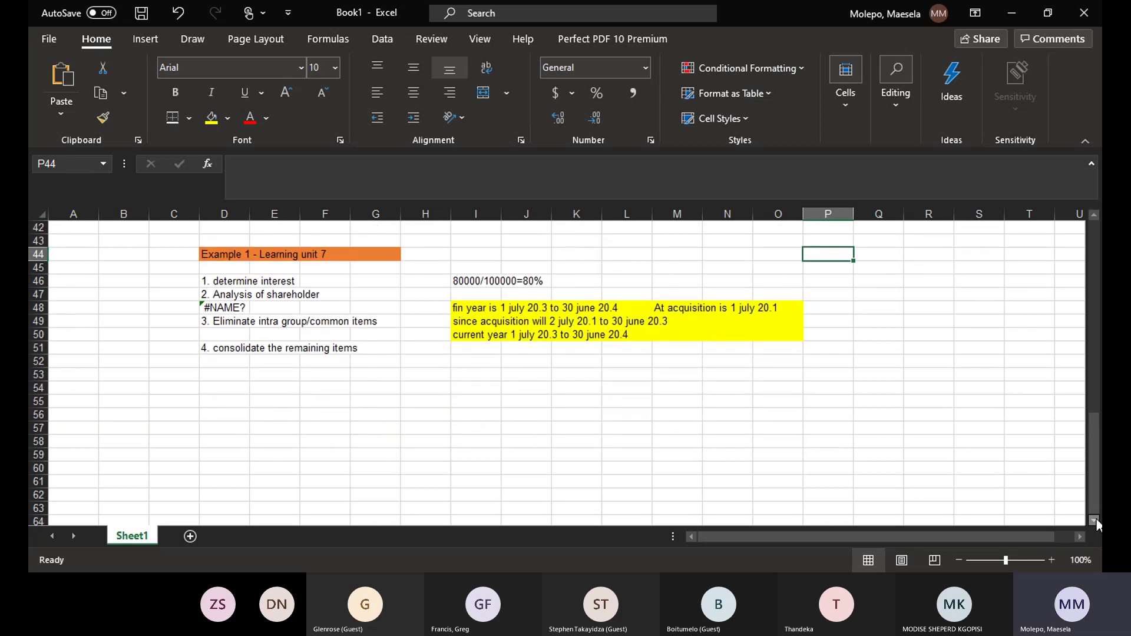
{"action": "left_click", "coordinate": [362, 377]}
{"action": "type", "text": "total"}
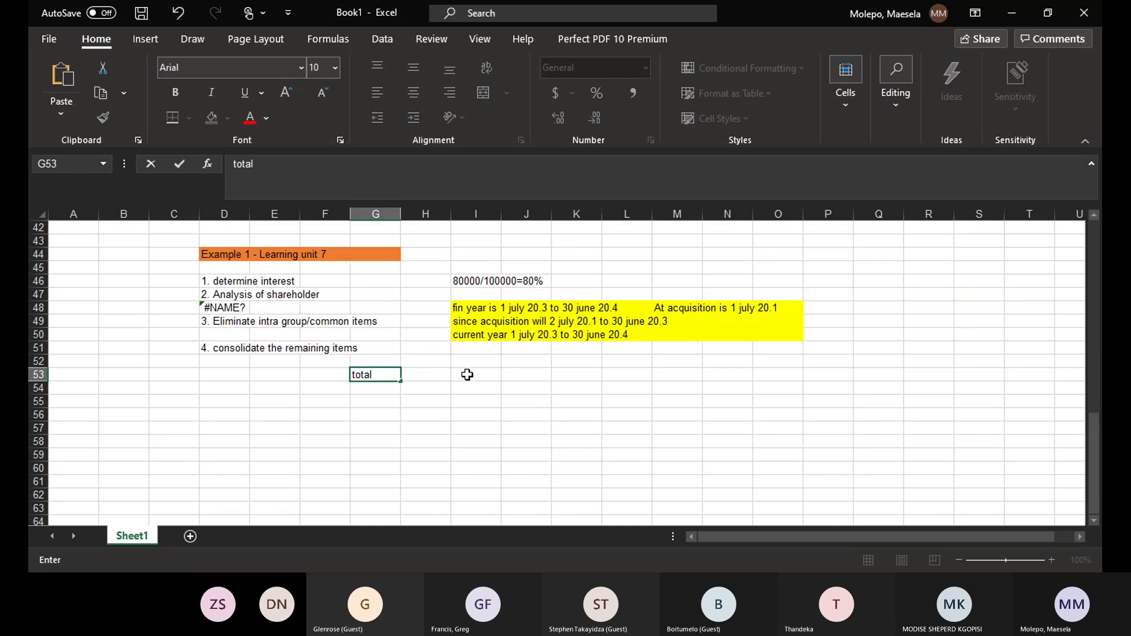
{"action": "left_click", "coordinate": [487, 377]}
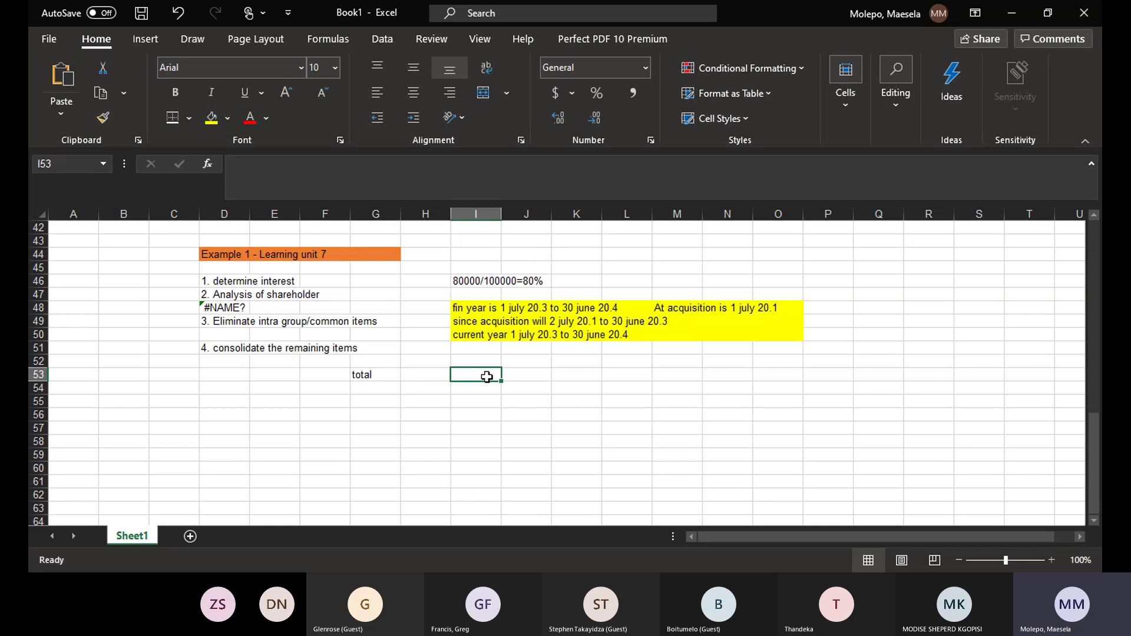
{"action": "type", "text": "b l"}
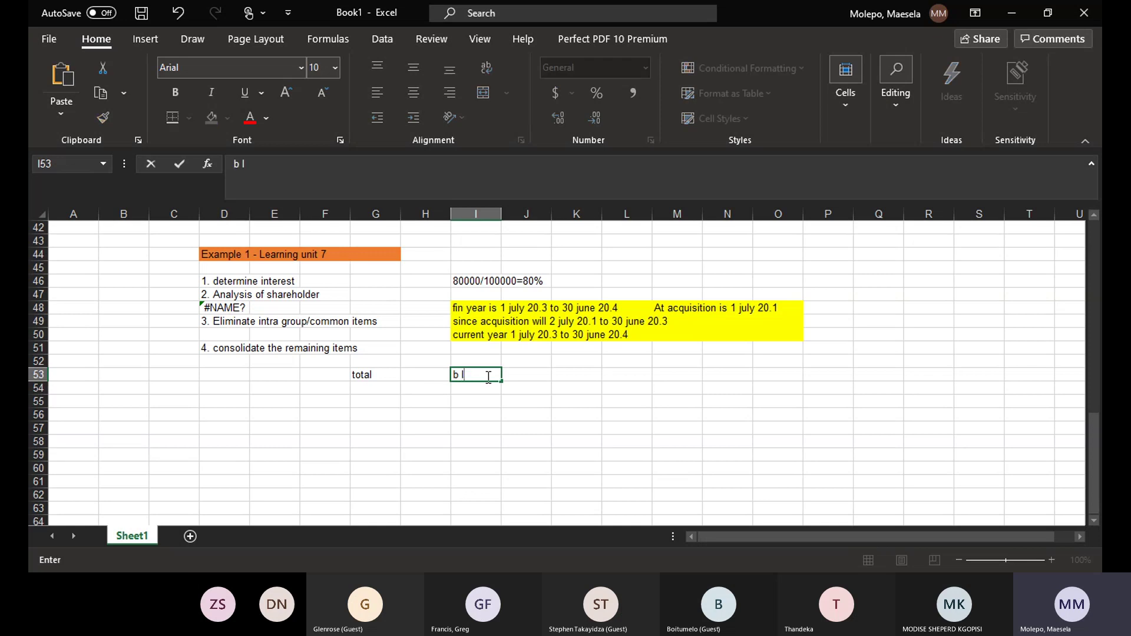
{"action": "type", "text": "td -80"}
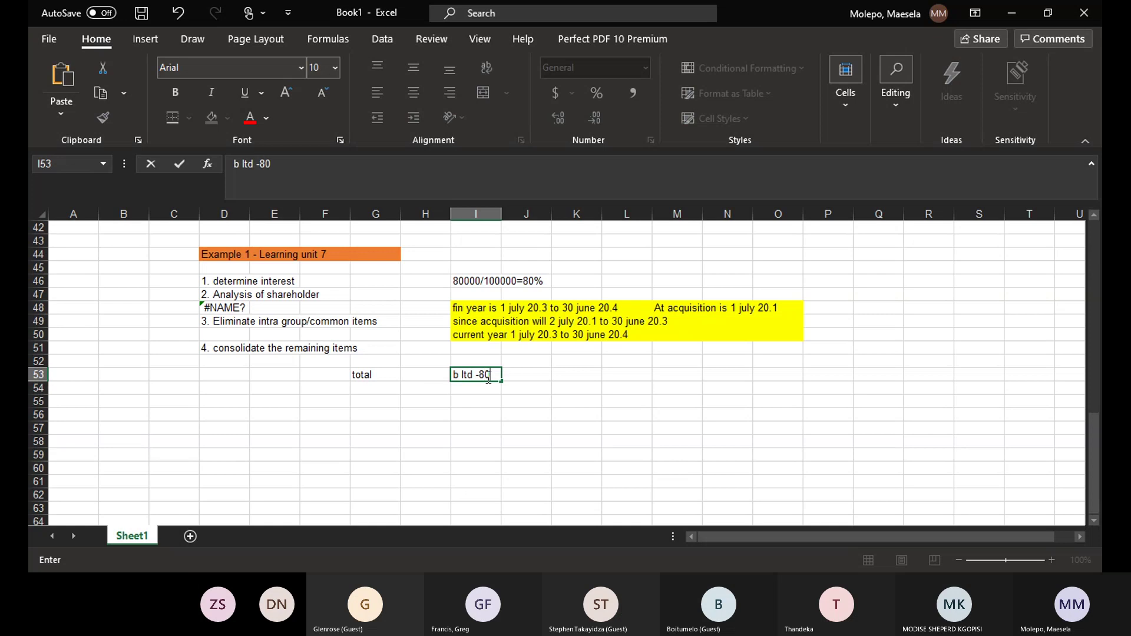
{"action": "type", "text": "%"}
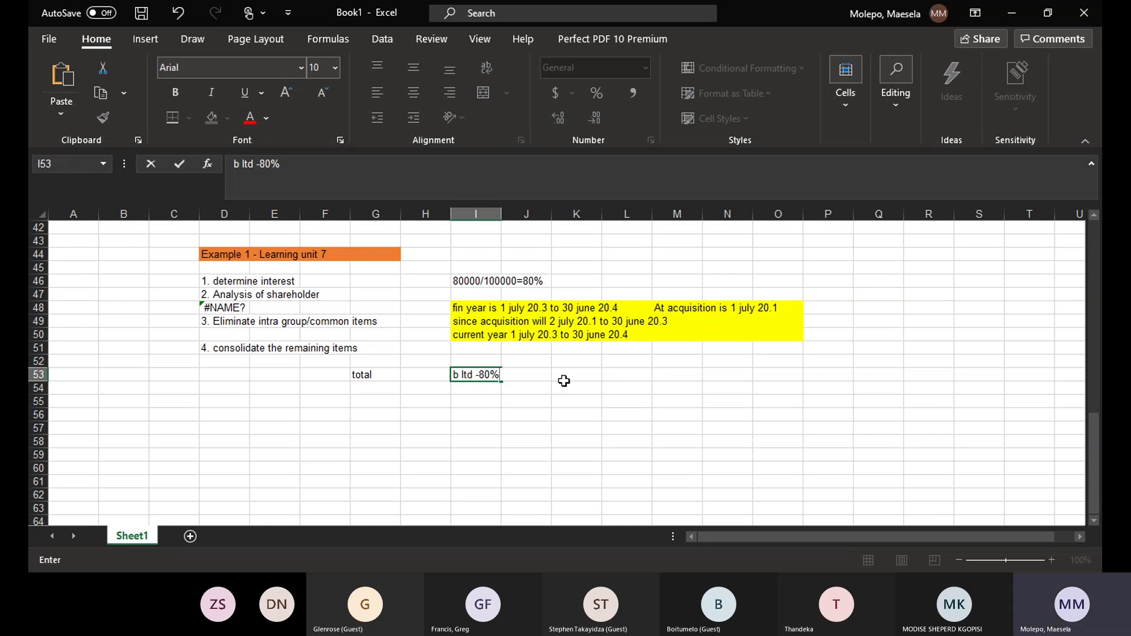
{"action": "left_click", "coordinate": [665, 377]}
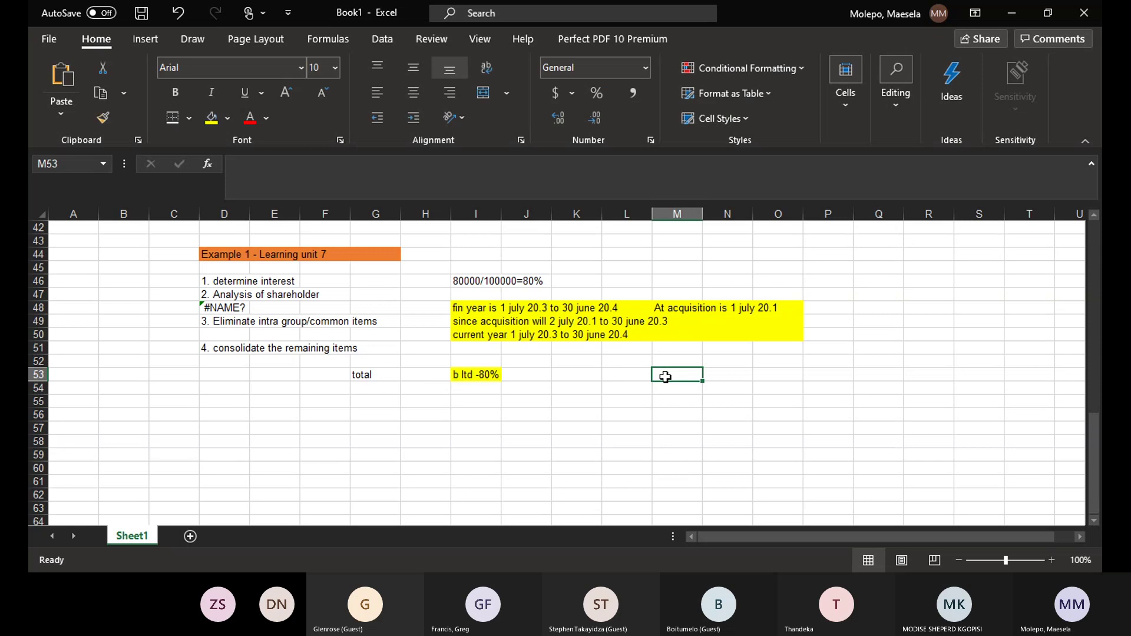
{"action": "type", "text": "nci"}
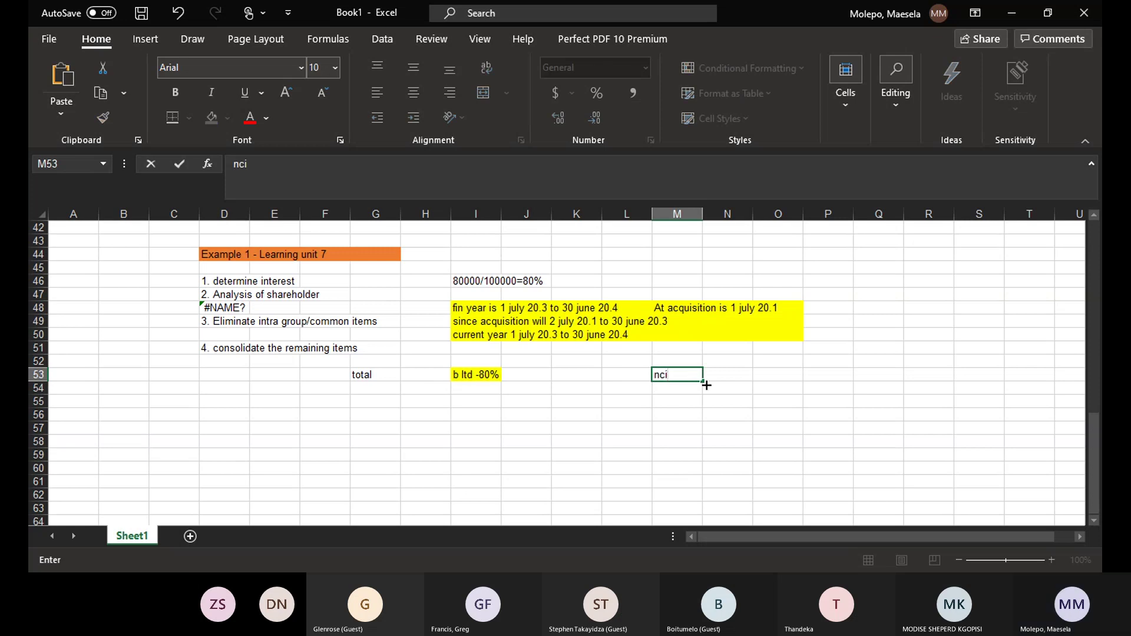
{"action": "left_click", "coordinate": [719, 402]}
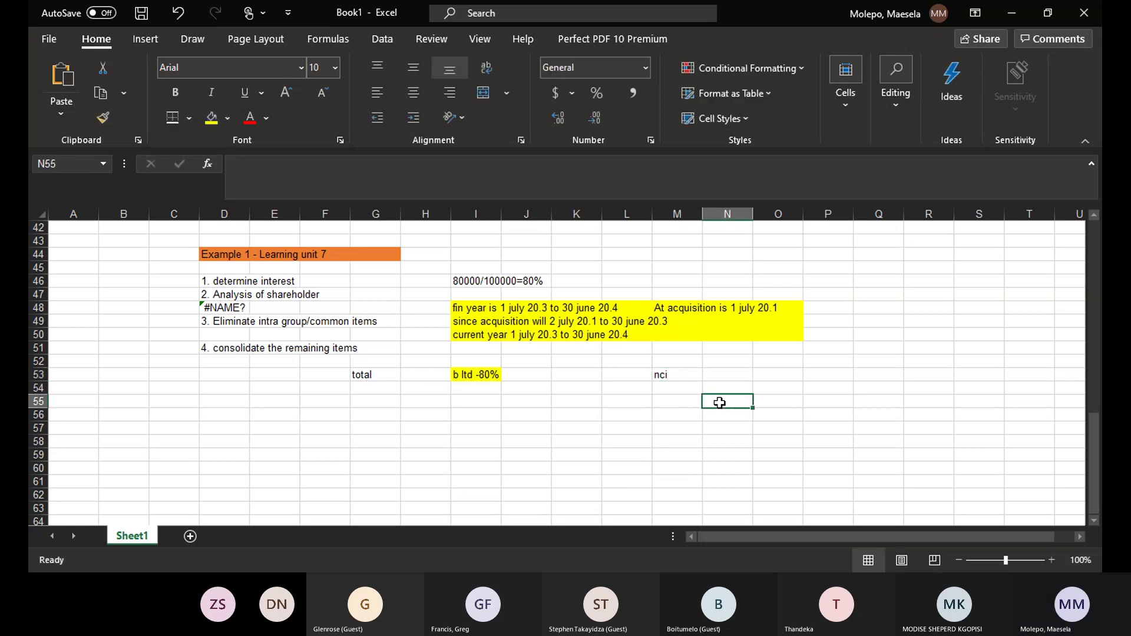
- Remove the yellow fill from the "b ltd -80%" heading in cell I53
{"action": "left_click", "coordinate": [478, 387]}
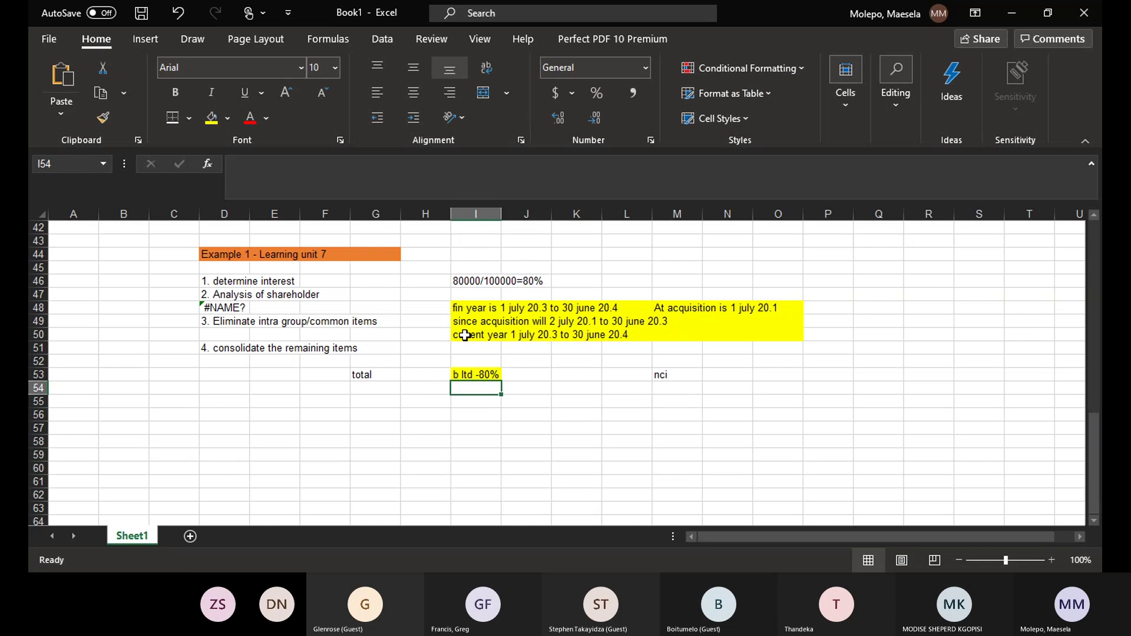
{"action": "left_click", "coordinate": [459, 373]}
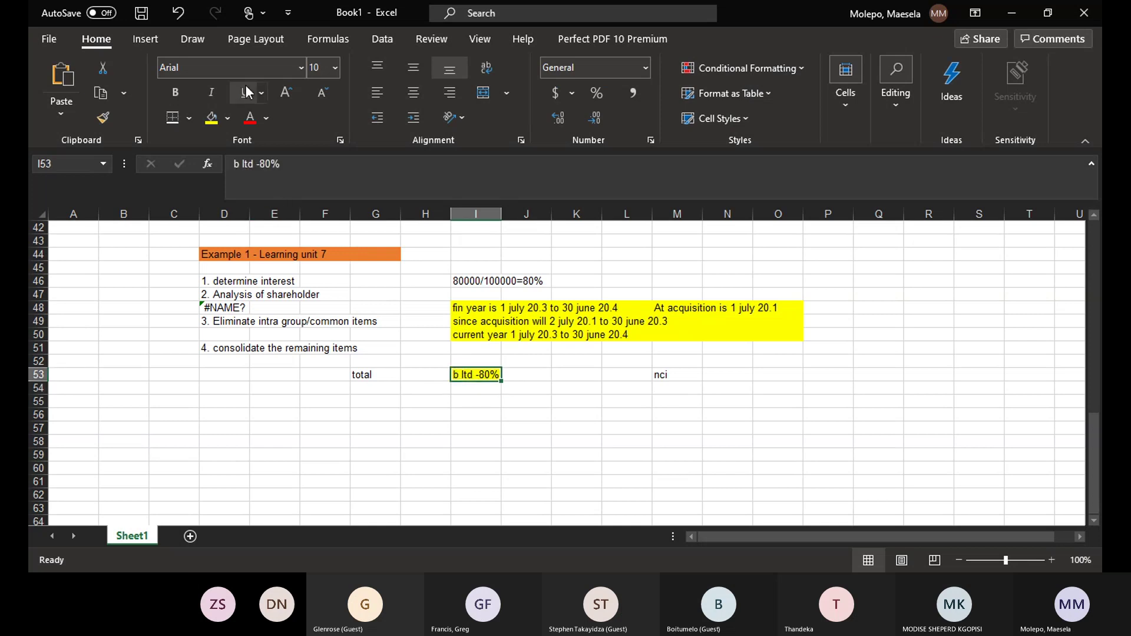
{"action": "left_click", "coordinate": [227, 119]}
{"action": "left_click", "coordinate": [239, 293]}
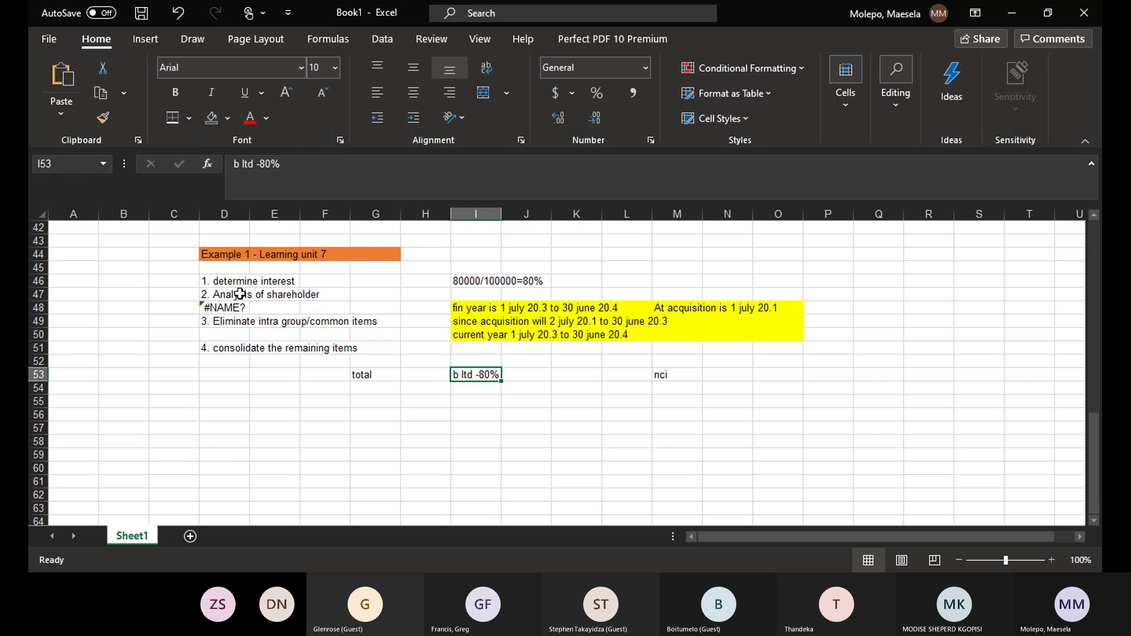
{"action": "left_click", "coordinate": [470, 433]}
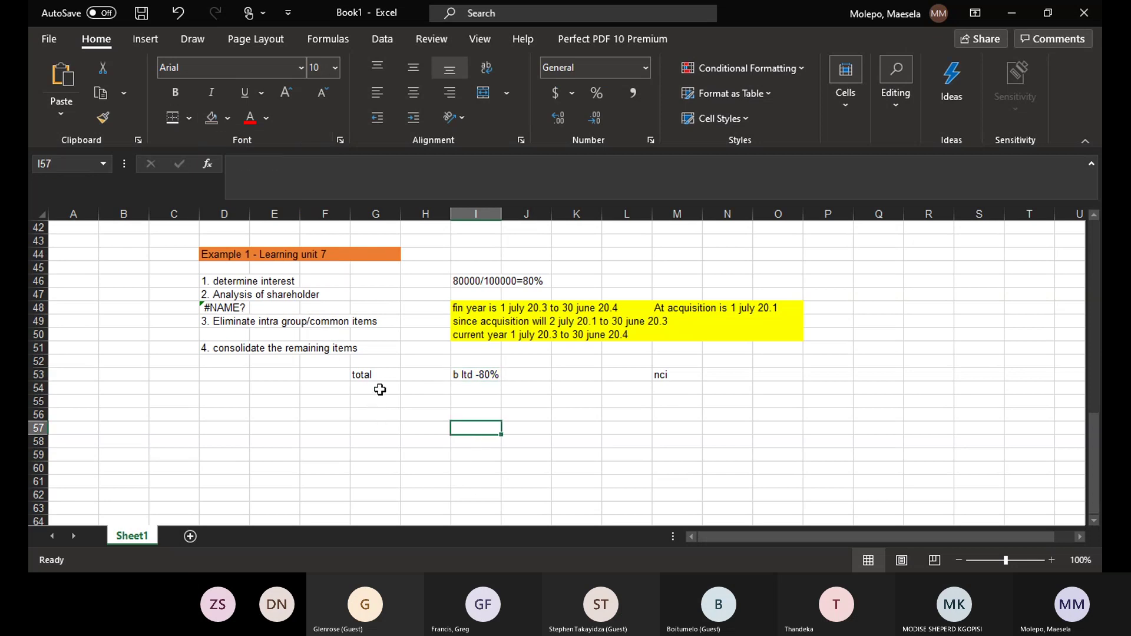
- Enter the sub-headings "at" in I54 and "since" in J54 under the "b ltd -80%" heading
{"action": "double_click", "coordinate": [468, 388]}
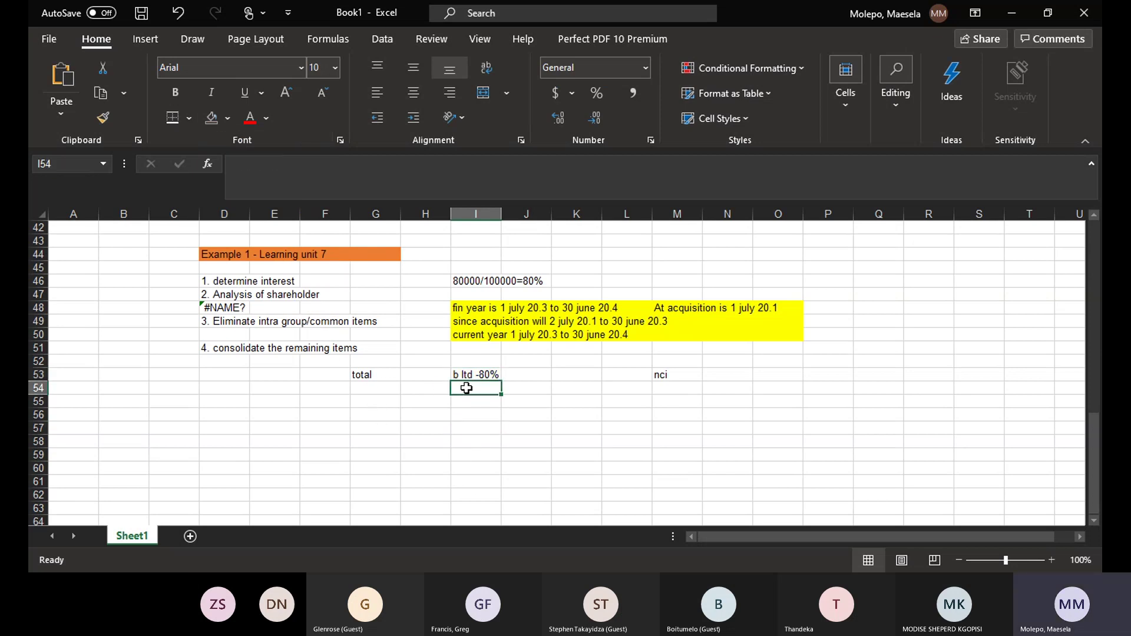
{"action": "type", "text": "at"}
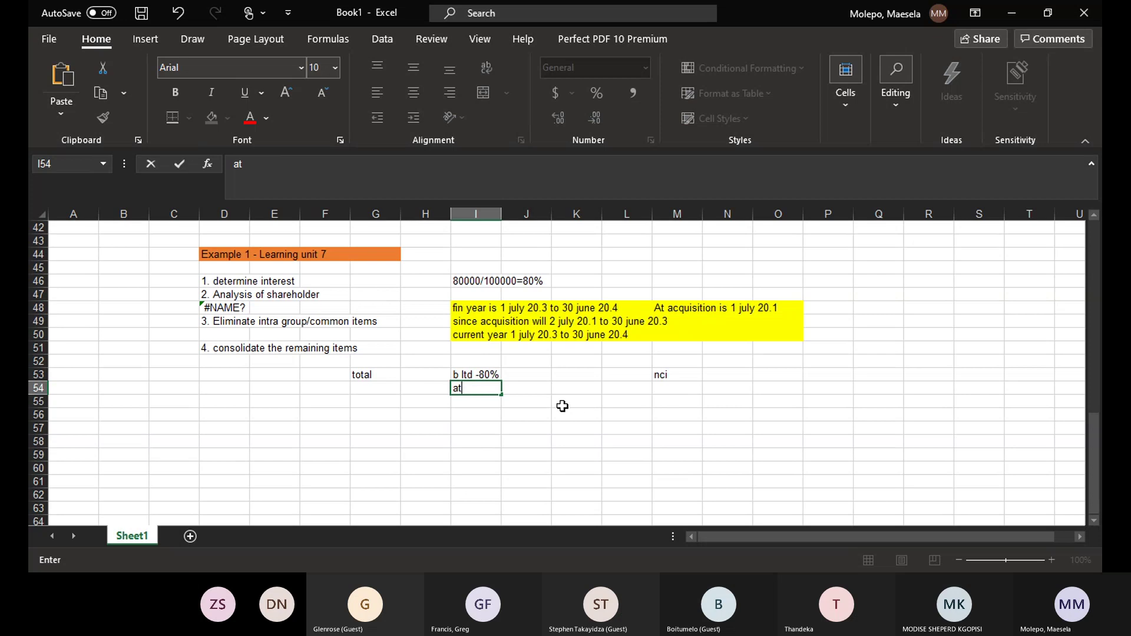
{"action": "left_click", "coordinate": [540, 398]}
{"action": "left_click", "coordinate": [540, 387]}
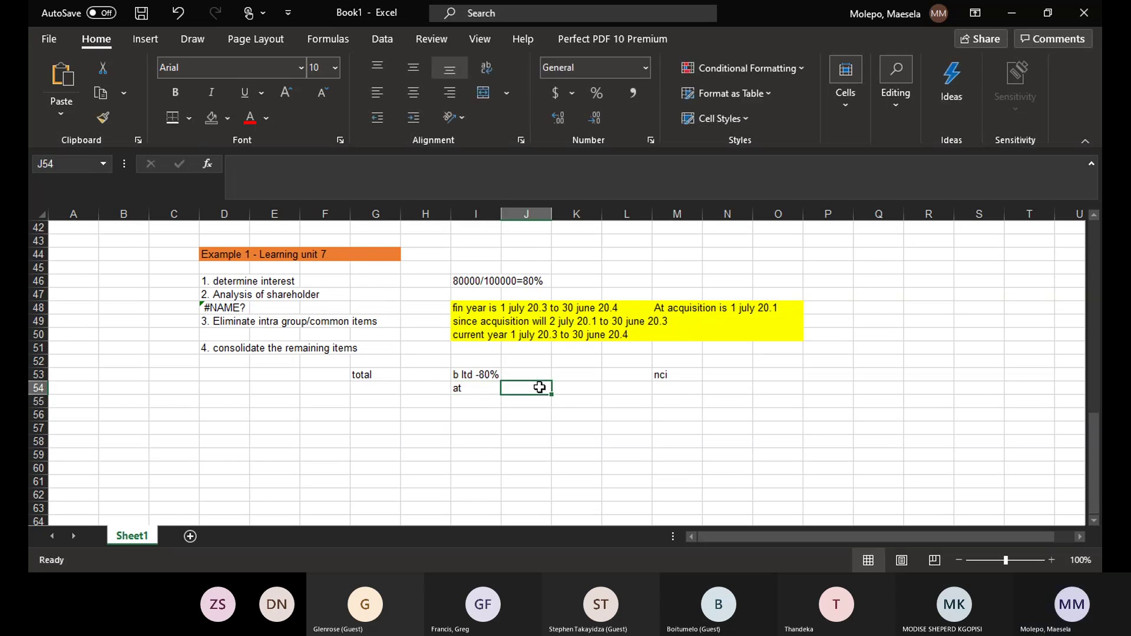
{"action": "type", "text": "since"}
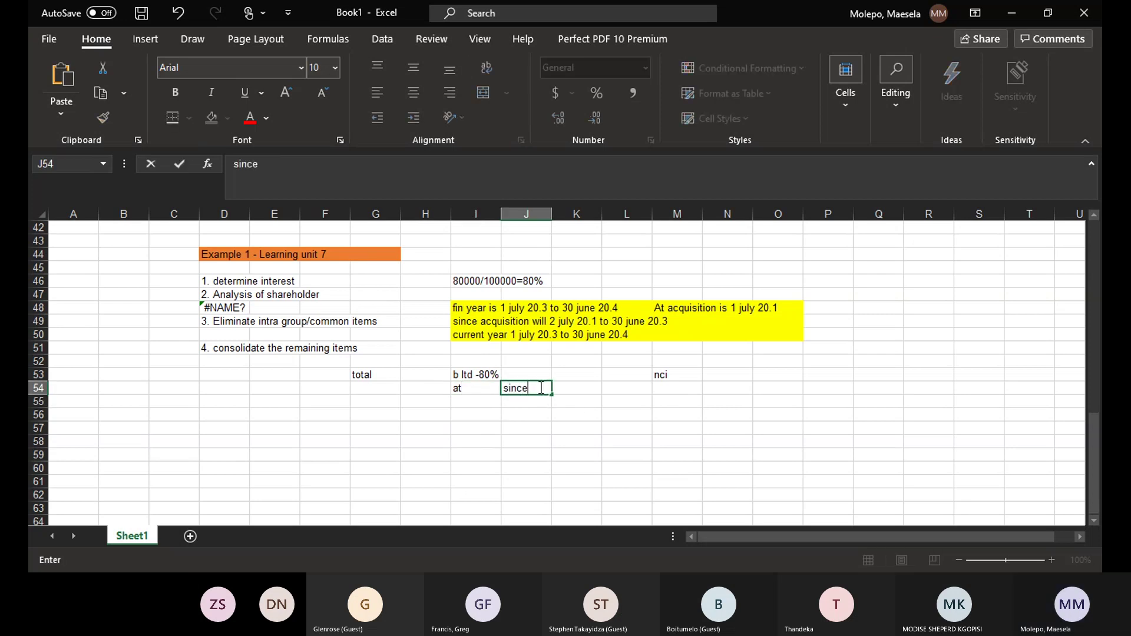
- Enter the row label "share capital" in cell E55 of the shareholder analysis
{"action": "left_click", "coordinate": [325, 405]}
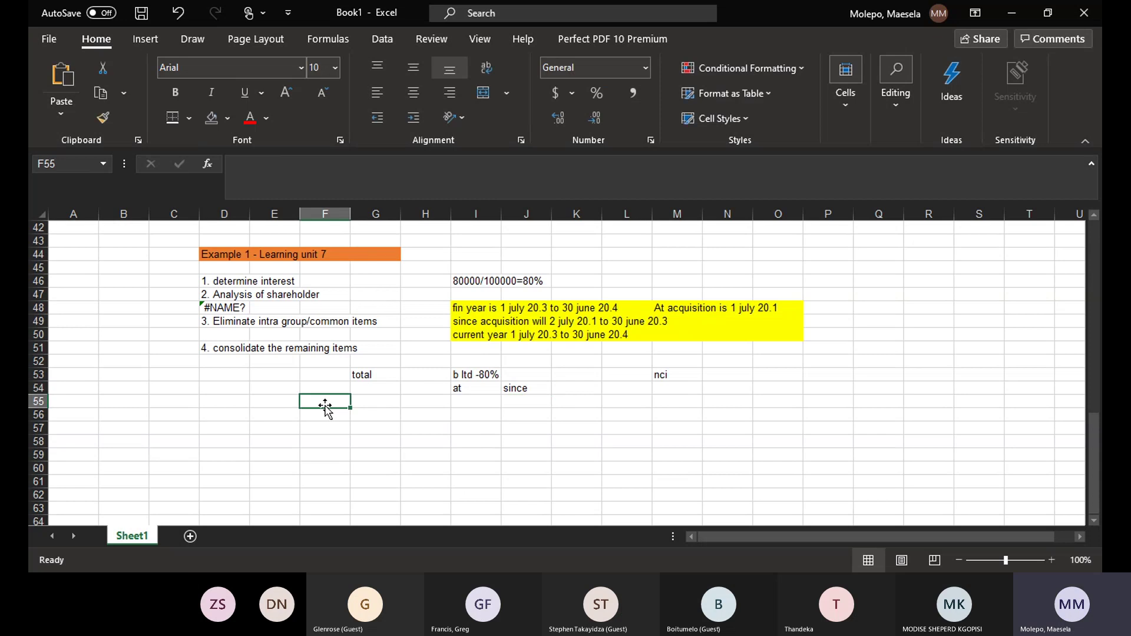
{"action": "left_click", "coordinate": [286, 404]}
{"action": "type", "text": "sha"}
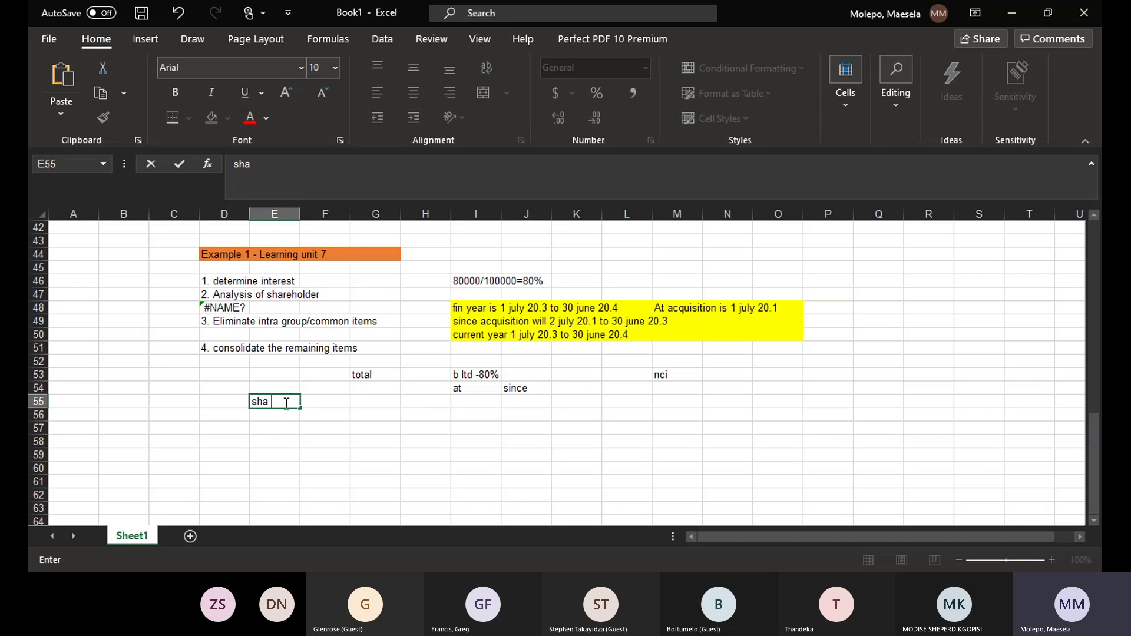
{"action": "type", "text": "re ca"}
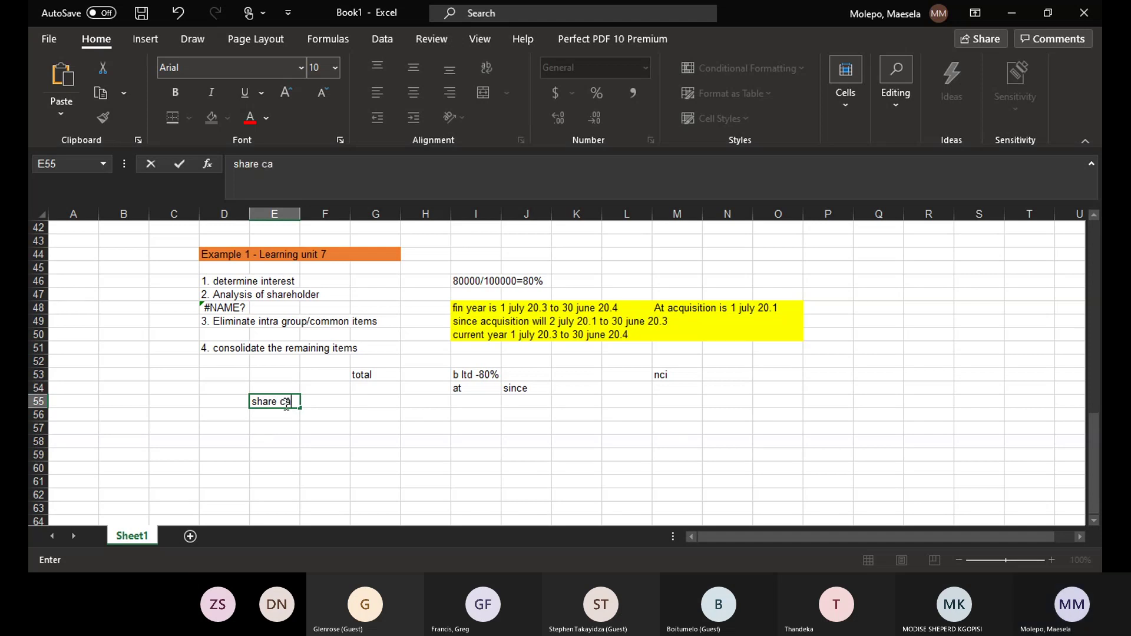
{"action": "type", "text": "pital"}
- Enter 100000 as the share capital amount under the "total" heading in cell G55
{"action": "left_click", "coordinate": [374, 404]}
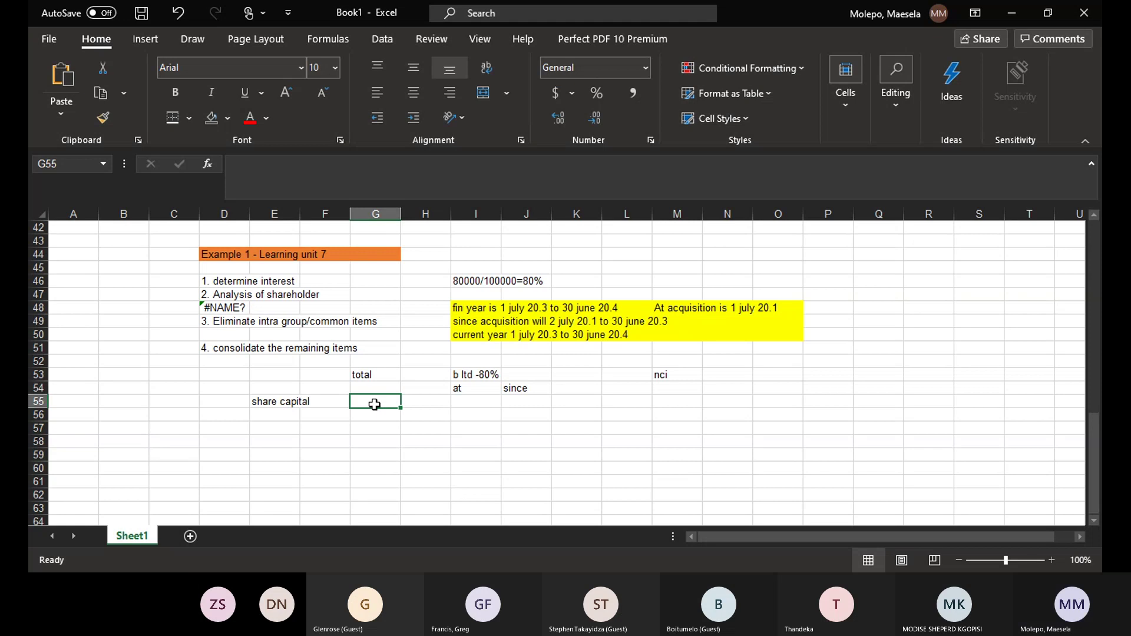
{"action": "type", "text": "100"}
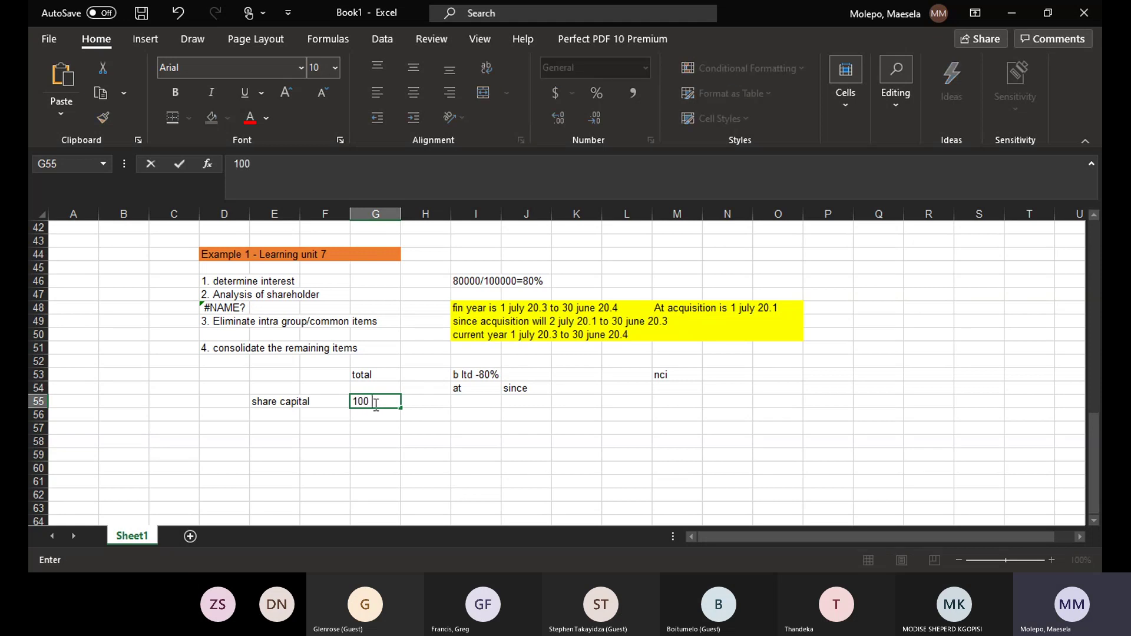
{"action": "type", "text": " 000"}
{"action": "key", "text": "BackSpace"}
{"action": "key", "text": "BackSpace"}
{"action": "key", "text": "BackSpace"}
{"action": "key", "text": "BackSpace"}
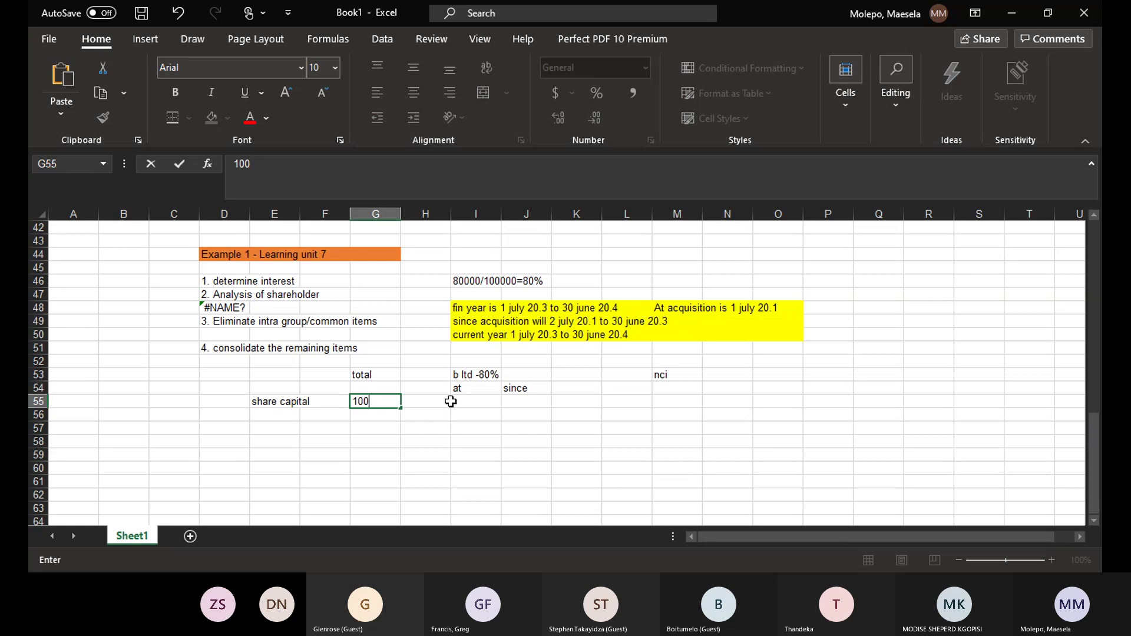
{"action": "type", "text": "s"}
{"action": "key", "text": "BackSpace"}
{"action": "type", "text": "000"}
- Split the share capital by entering 80000 under "at" in I55 and 20000 under "nci" in M55
{"action": "left_click", "coordinate": [473, 407]}
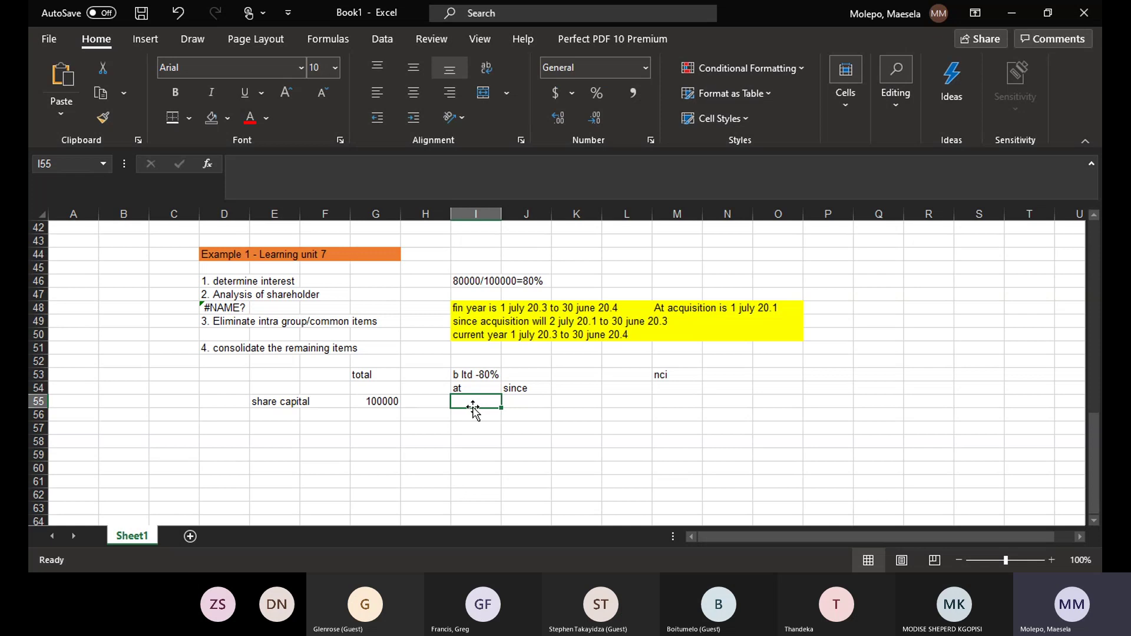
{"action": "type", "text": "80000"}
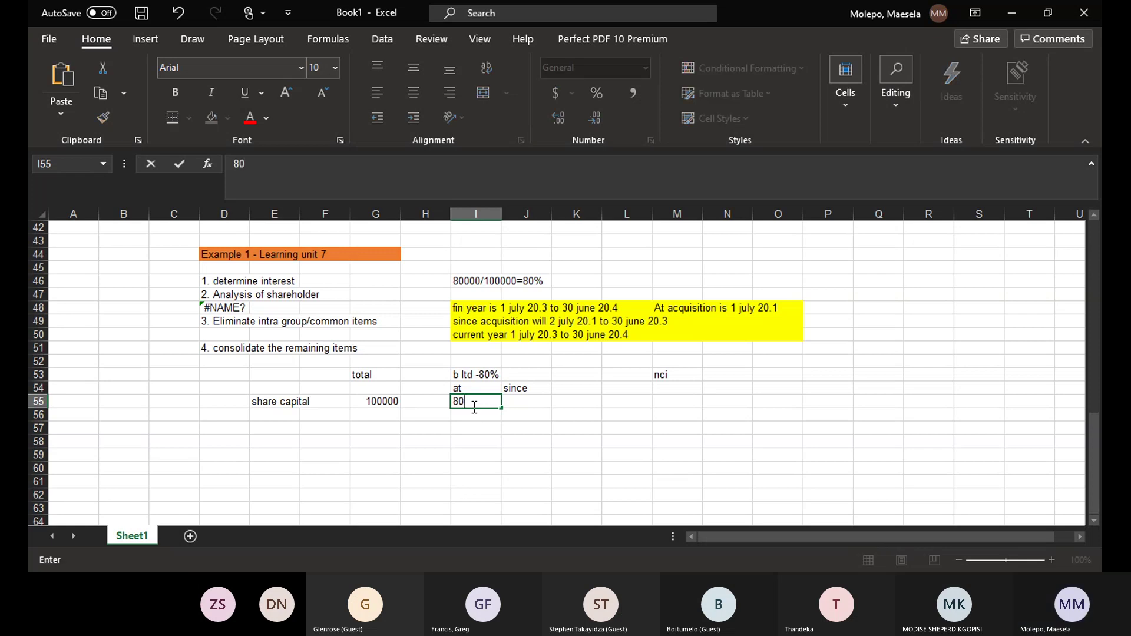
{"action": "left_click", "coordinate": [679, 399]}
{"action": "type", "text": "20000"}
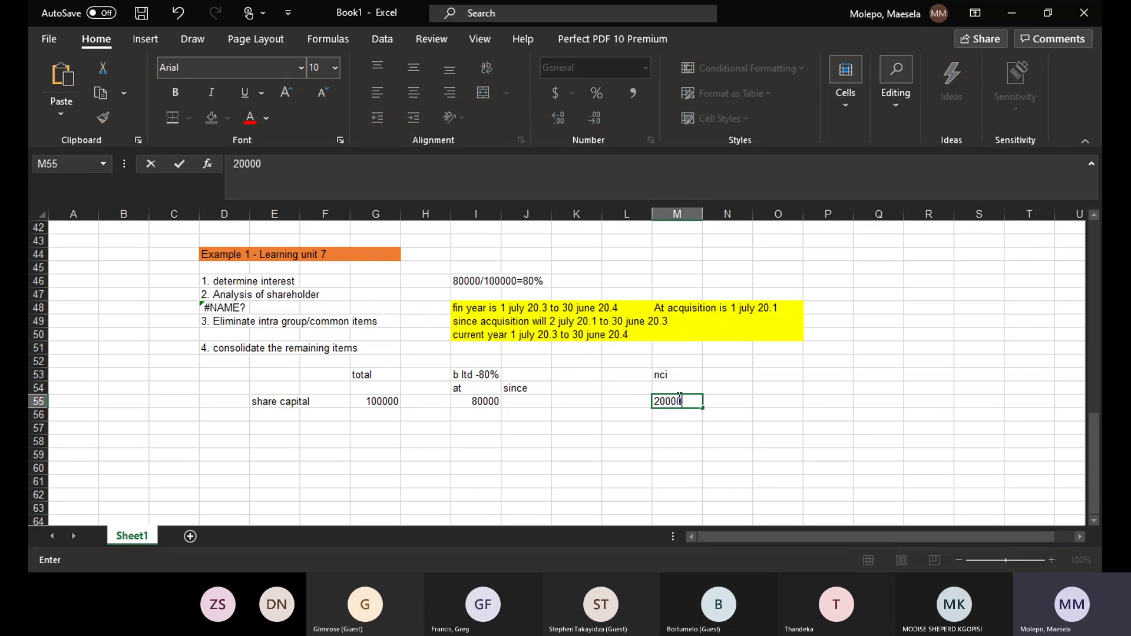
{"action": "key", "text": "Return"}
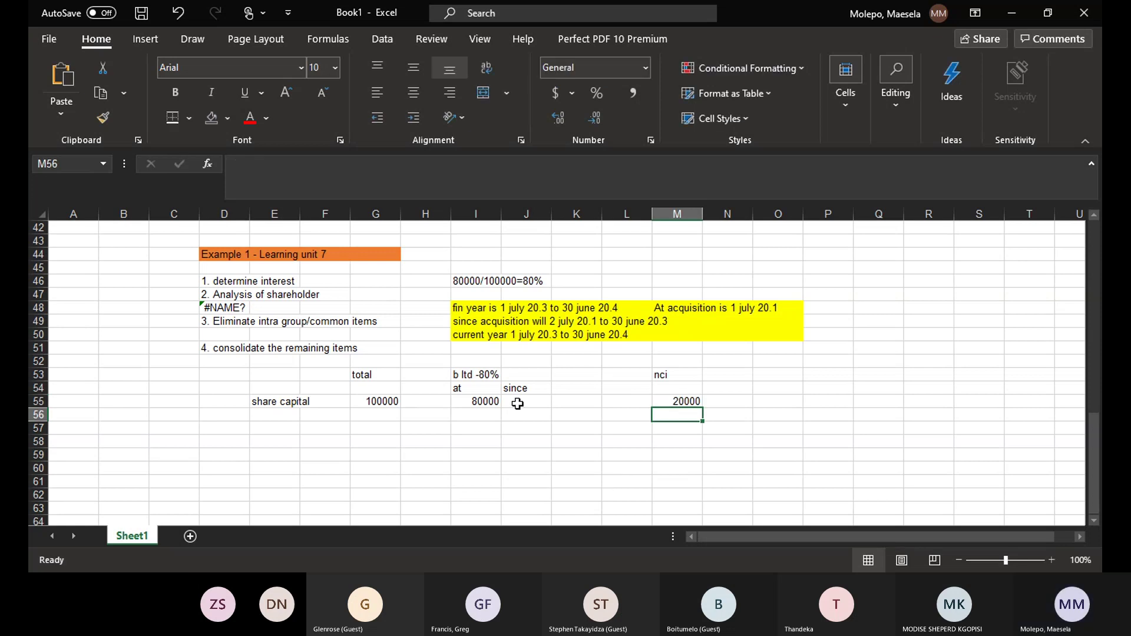
- Enter the row label "retained earning" in cell E56 below "share capital"
{"action": "left_click", "coordinate": [267, 414]}
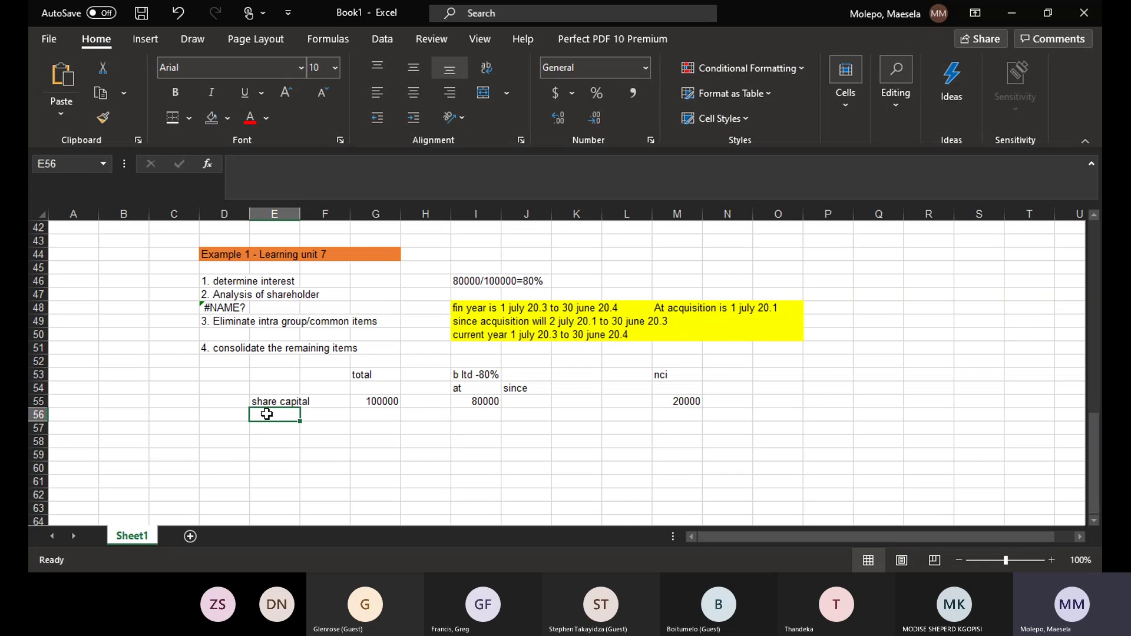
{"action": "type", "text": "re"}
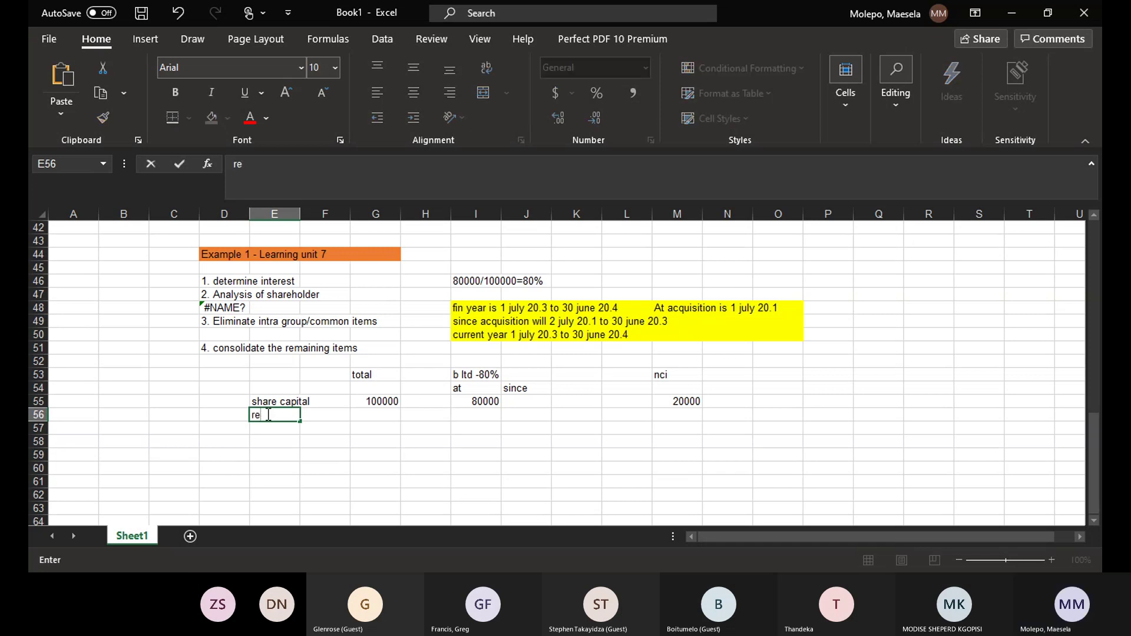
{"action": "type", "text": "tained earni"}
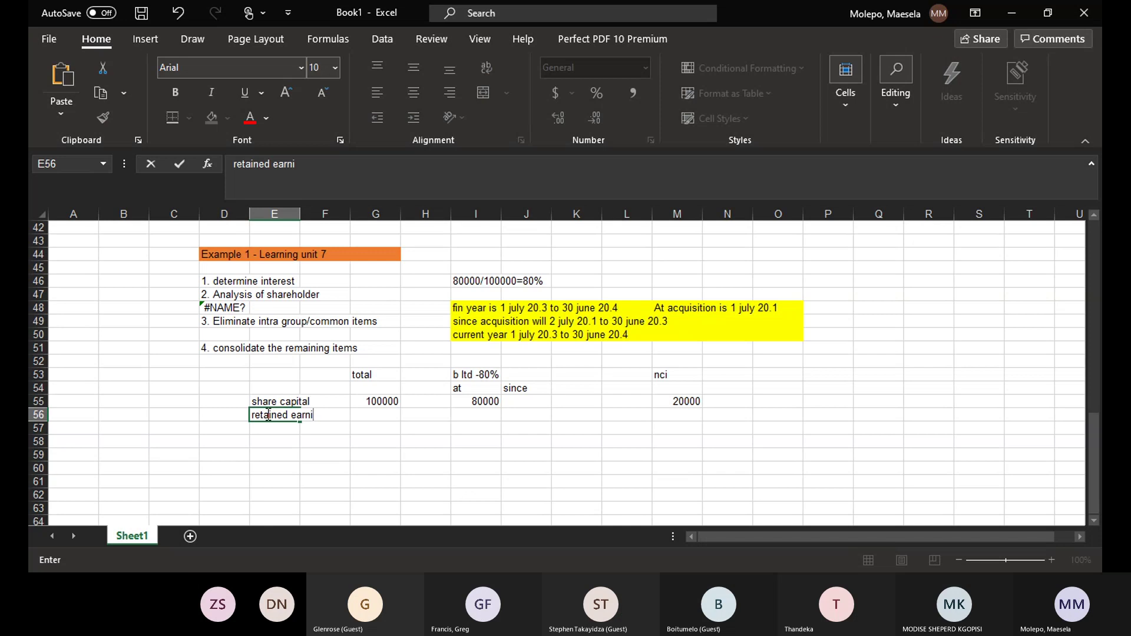
{"action": "type", "text": "ng"}
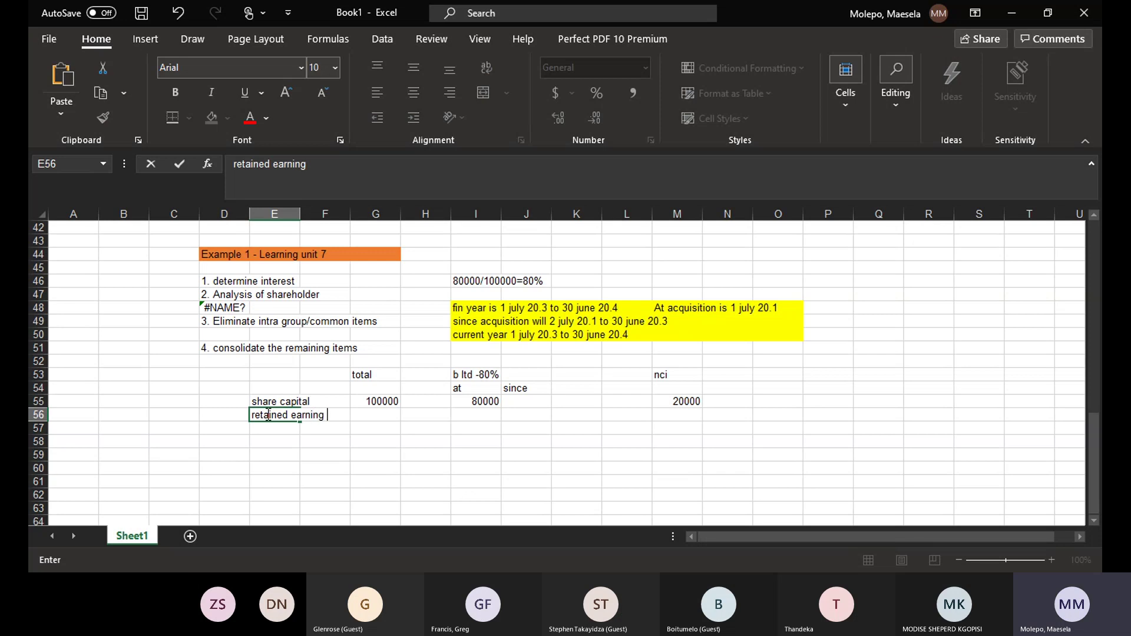
- Insert two new columns before column F to widen the space between the row labels and the "total" column
{"action": "left_click", "coordinate": [335, 216]}
{"action": "right_click", "coordinate": [336, 216]}
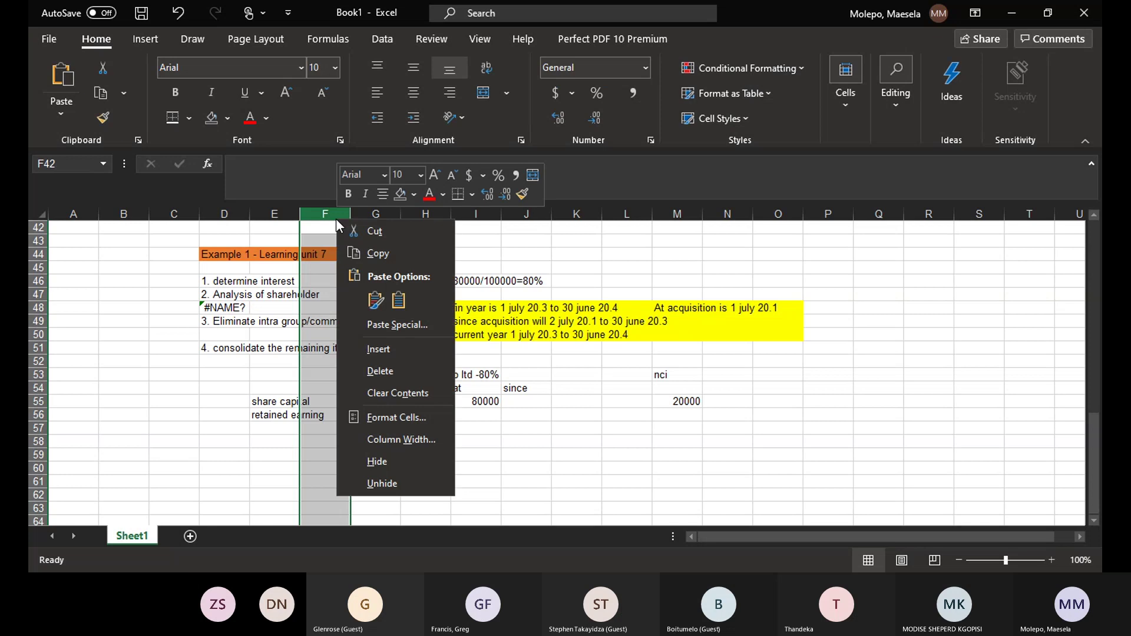
{"action": "left_click", "coordinate": [380, 349]}
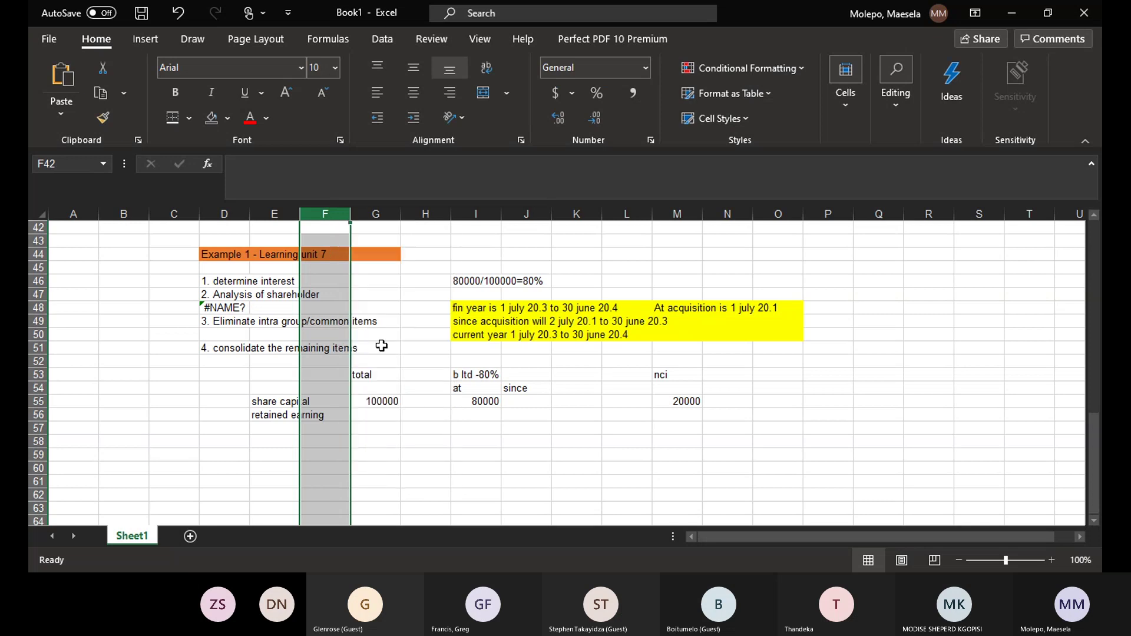
{"action": "right_click", "coordinate": [340, 213]}
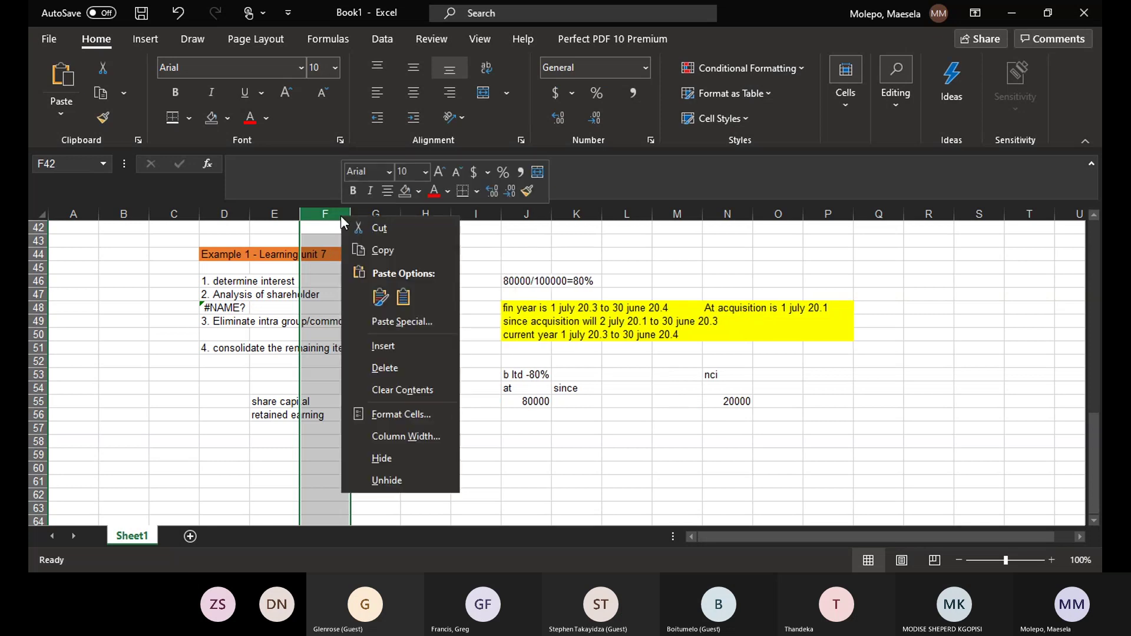
{"action": "left_click", "coordinate": [389, 349]}
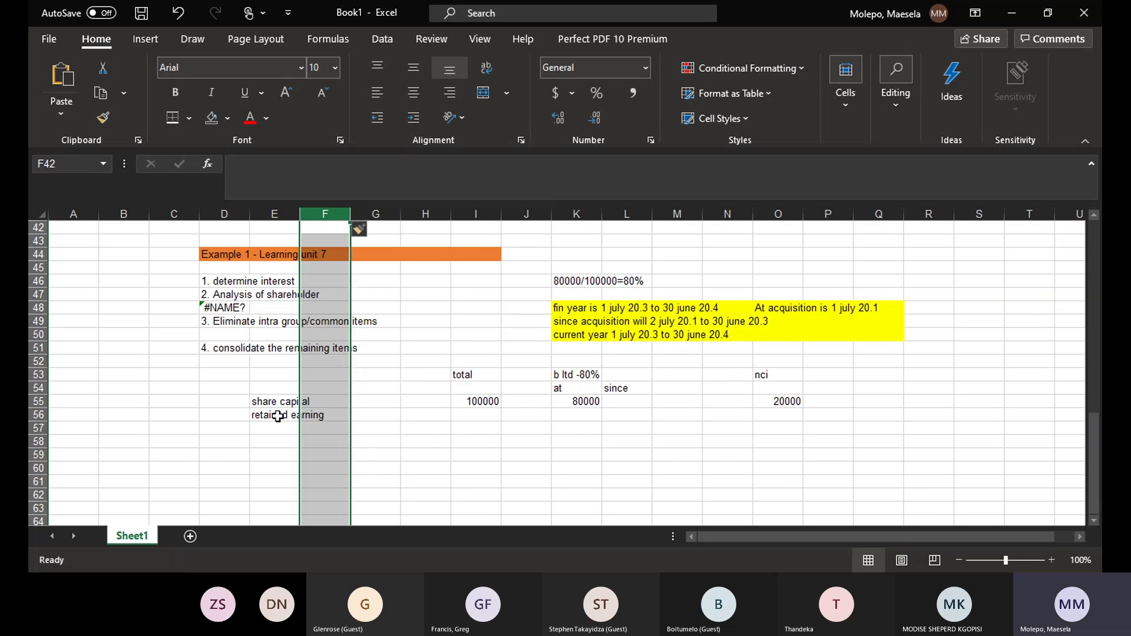
- Extend the label in cell E56 to read "retained earning 1 jul 20.1"
{"action": "left_click", "coordinate": [282, 416]}
{"action": "left_click", "coordinate": [323, 167]}
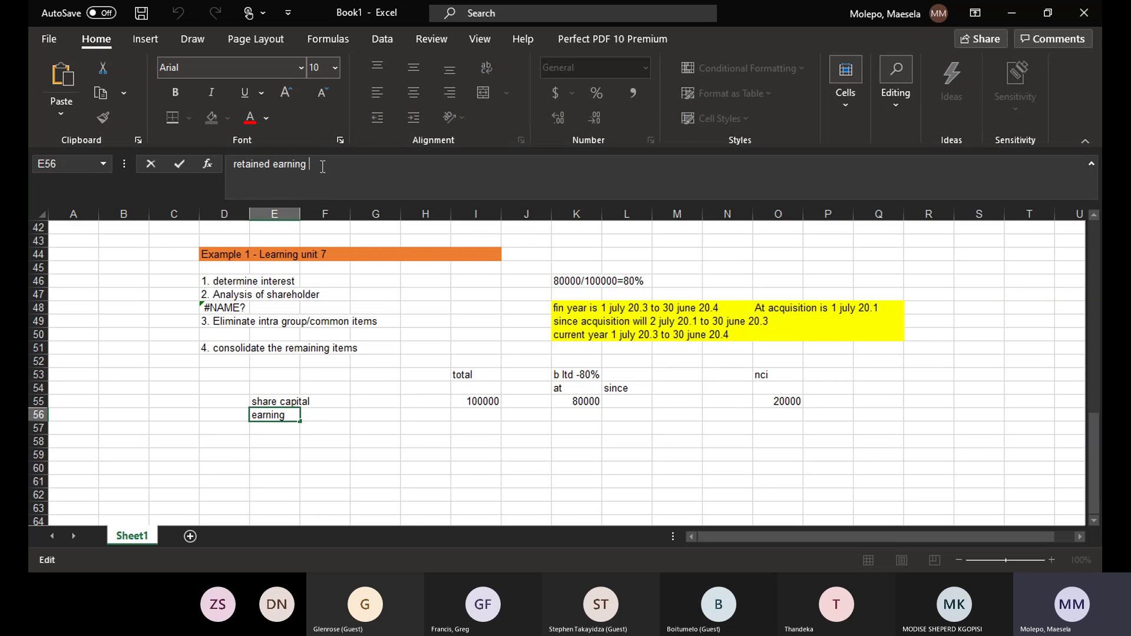
{"action": "type", "text": "1 jul "}
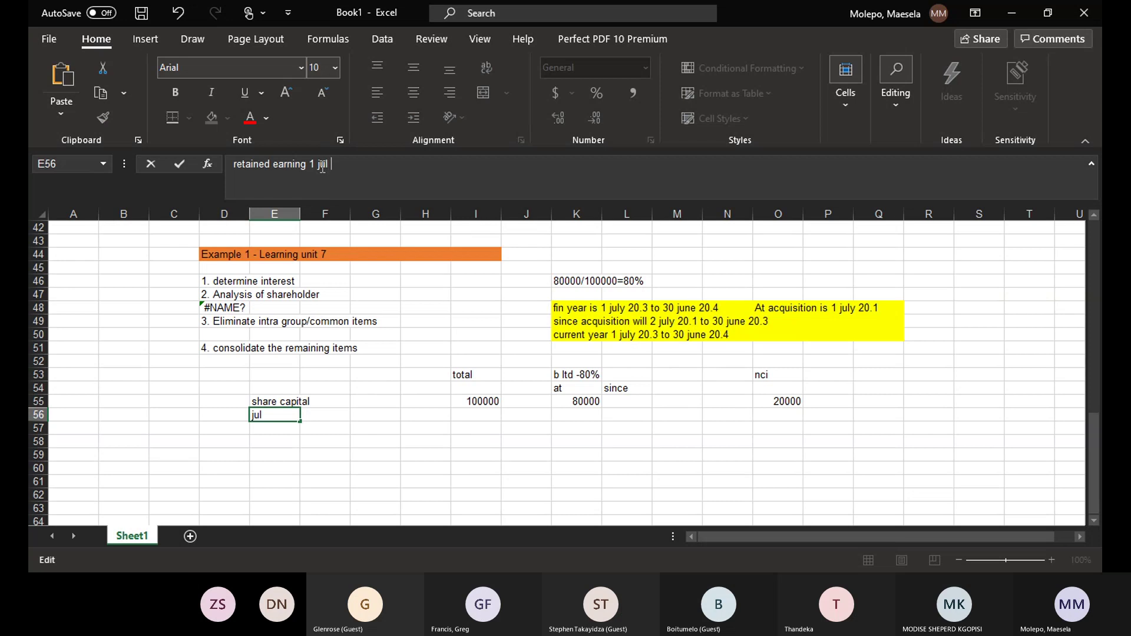
{"action": "type", "text": "20.1"}
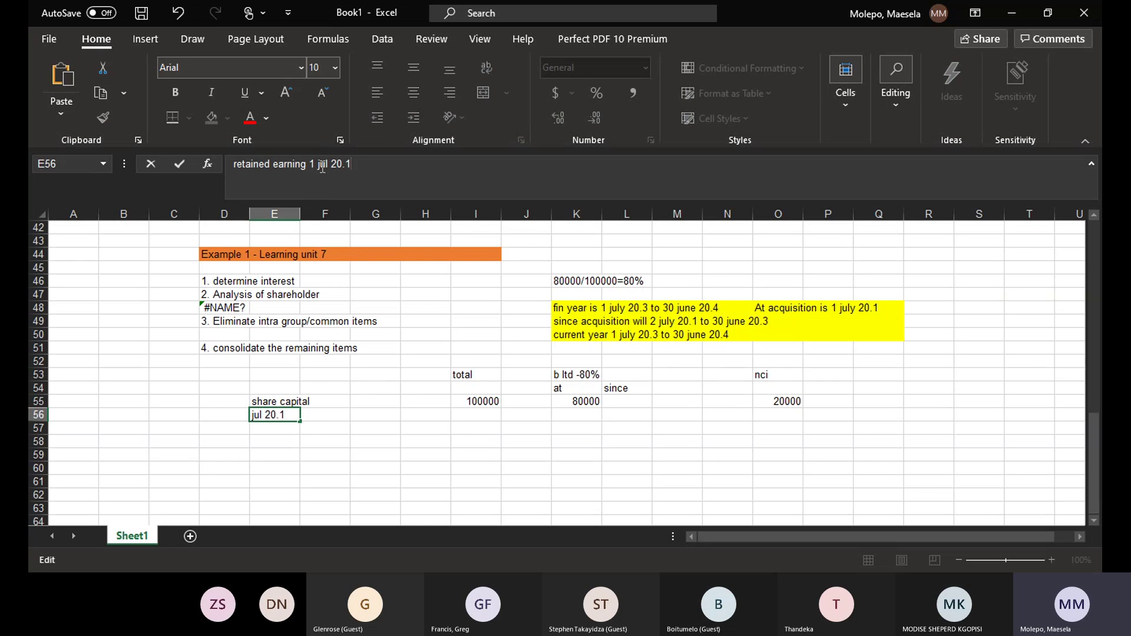
{"action": "left_click", "coordinate": [440, 296]}
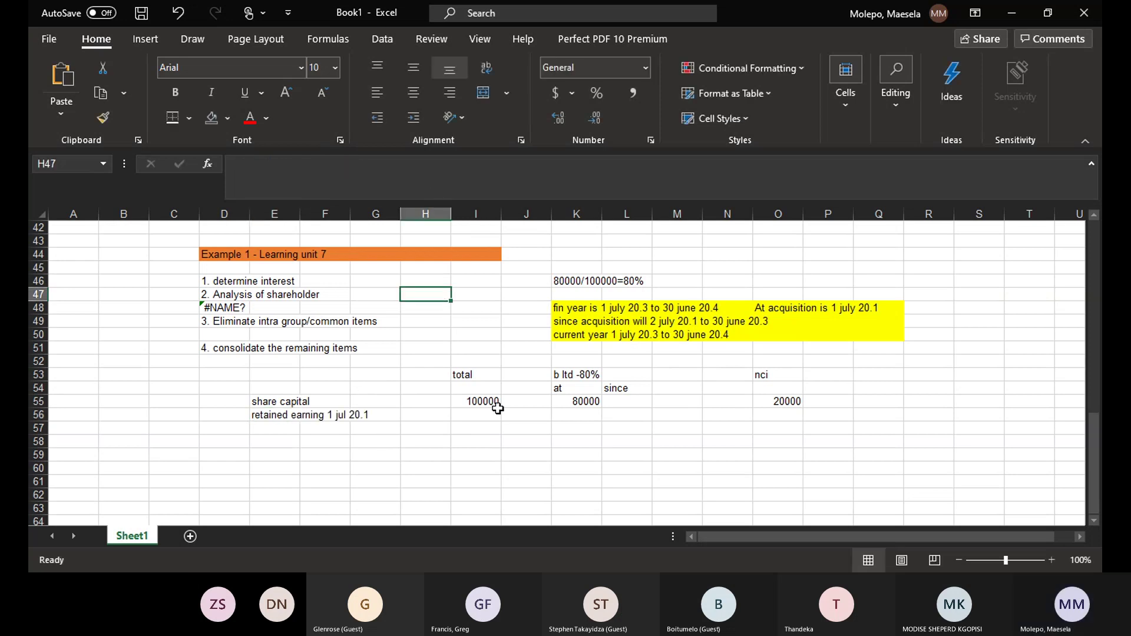
- Fill the retained earning row with 46000 under "total" in I56, 36800 under "at" in K56 and 9200 under "nci" in O56
{"action": "left_click", "coordinate": [478, 416]}
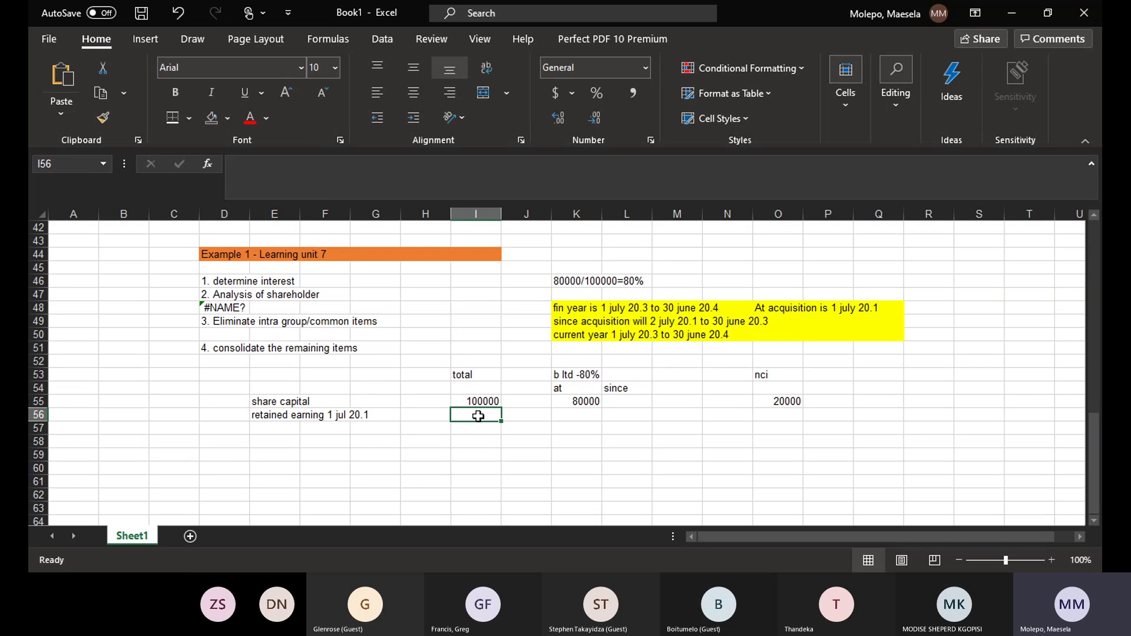
{"action": "type", "text": "46000"}
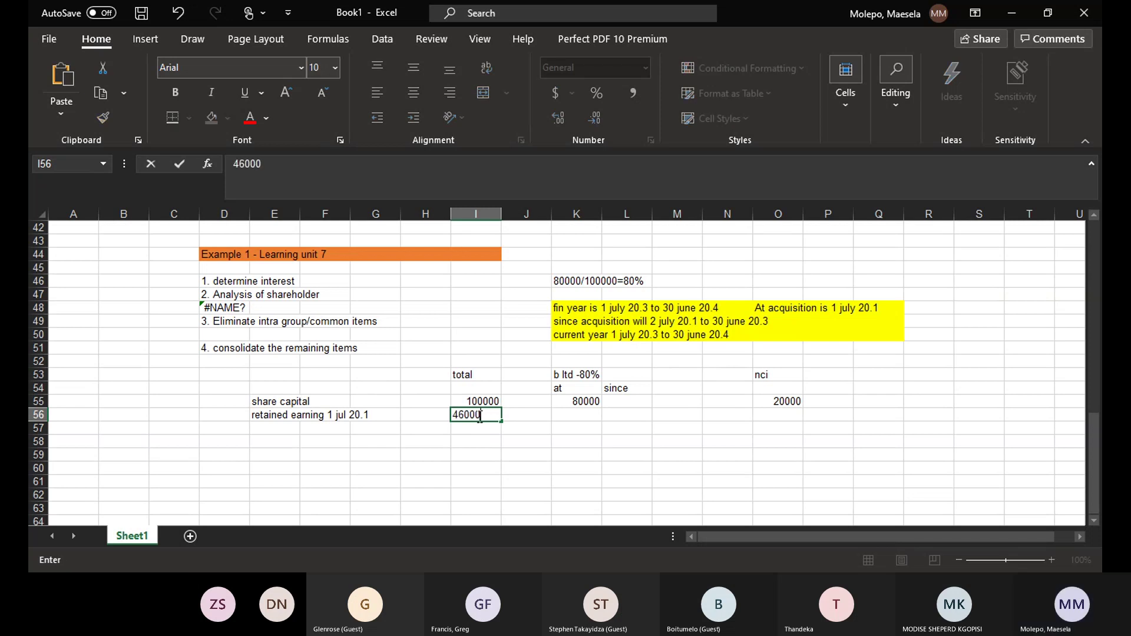
{"action": "left_click", "coordinate": [577, 419]}
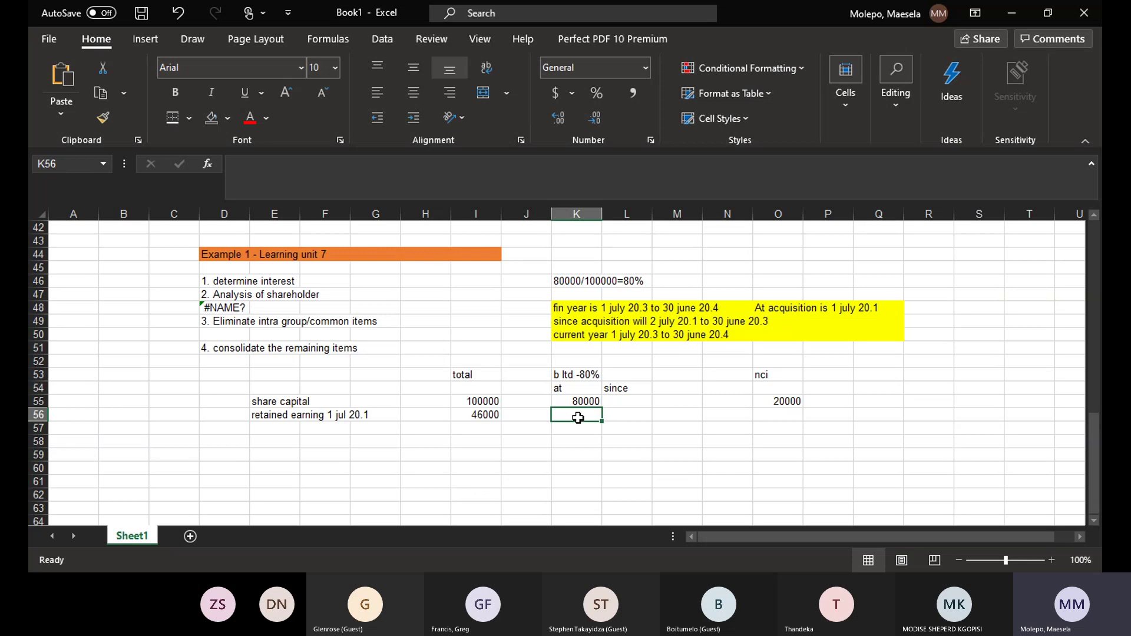
{"action": "type", "text": "3"}
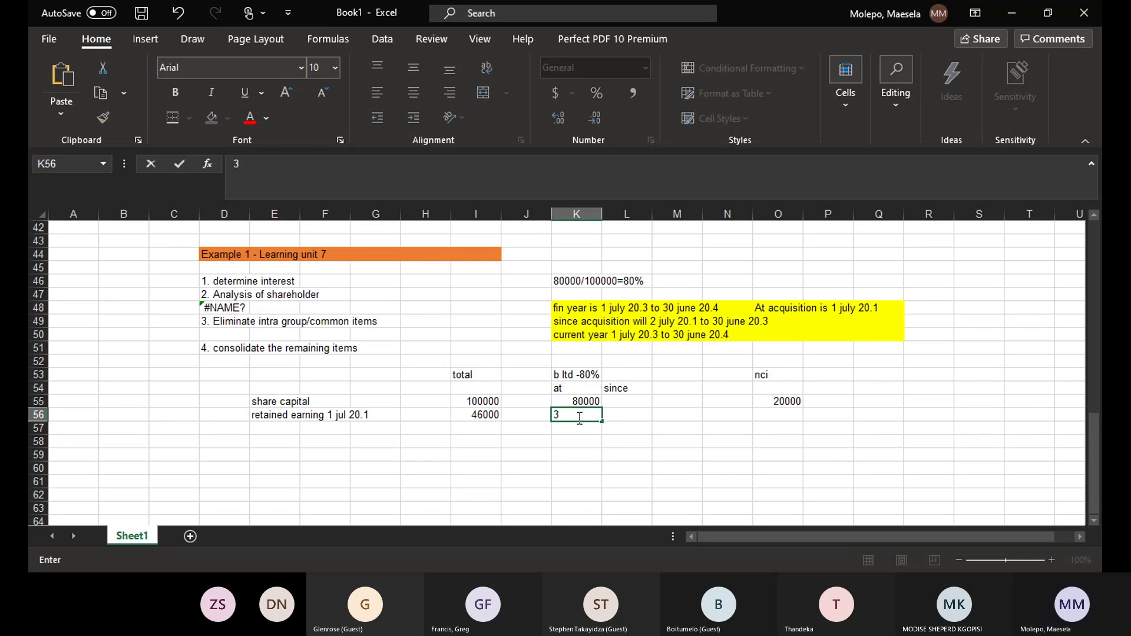
{"action": "type", "text": "6800"}
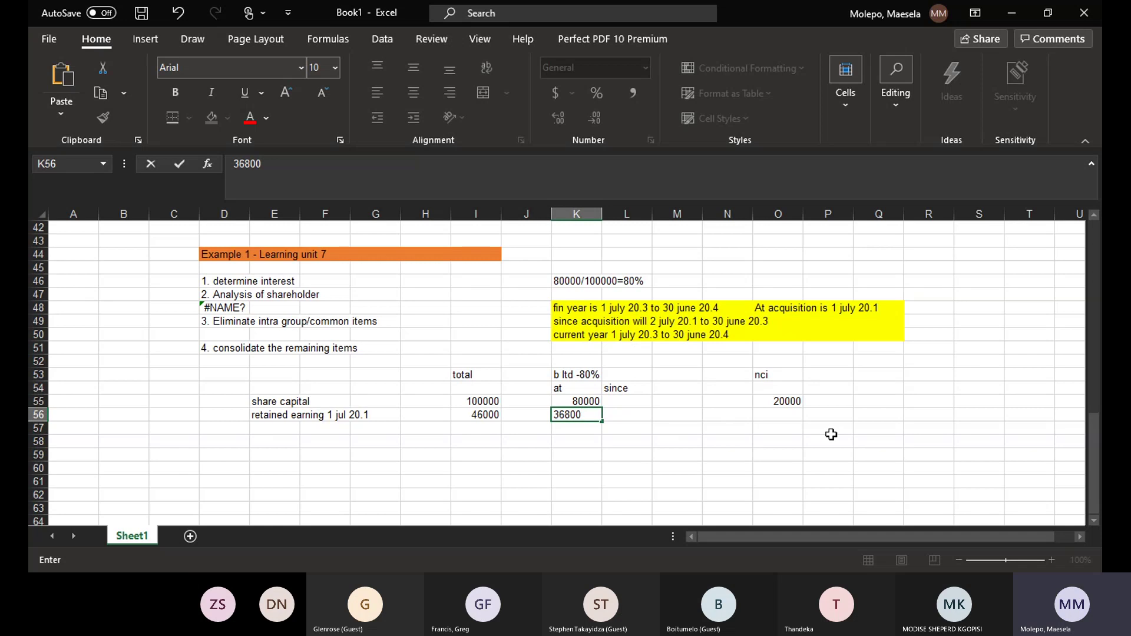
{"action": "left_click", "coordinate": [786, 418]}
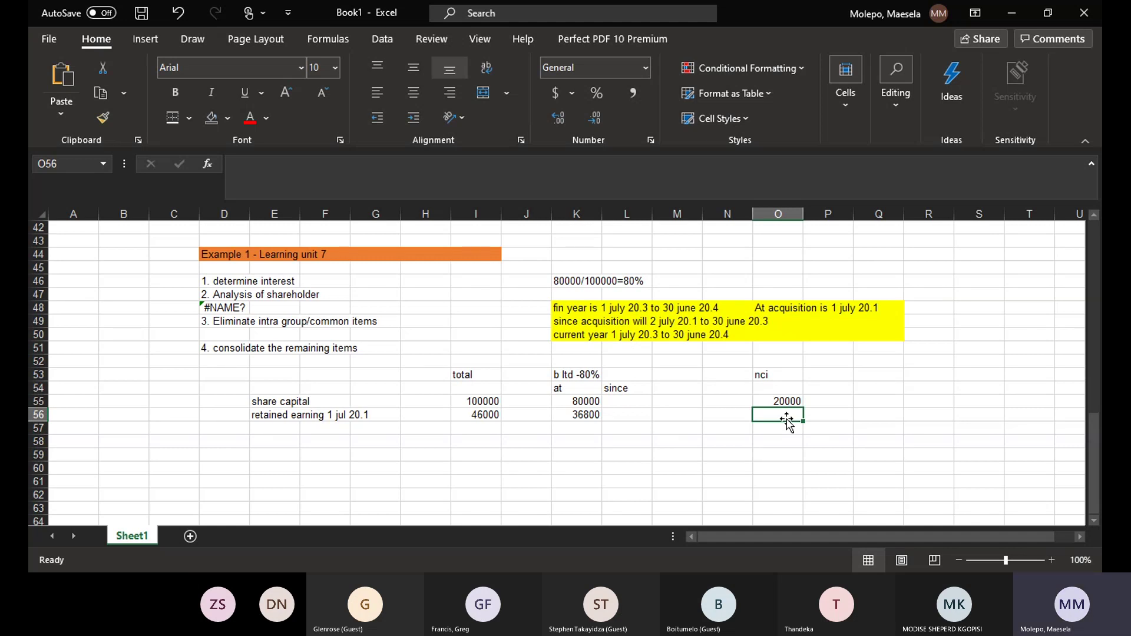
{"action": "type", "text": "9200"}
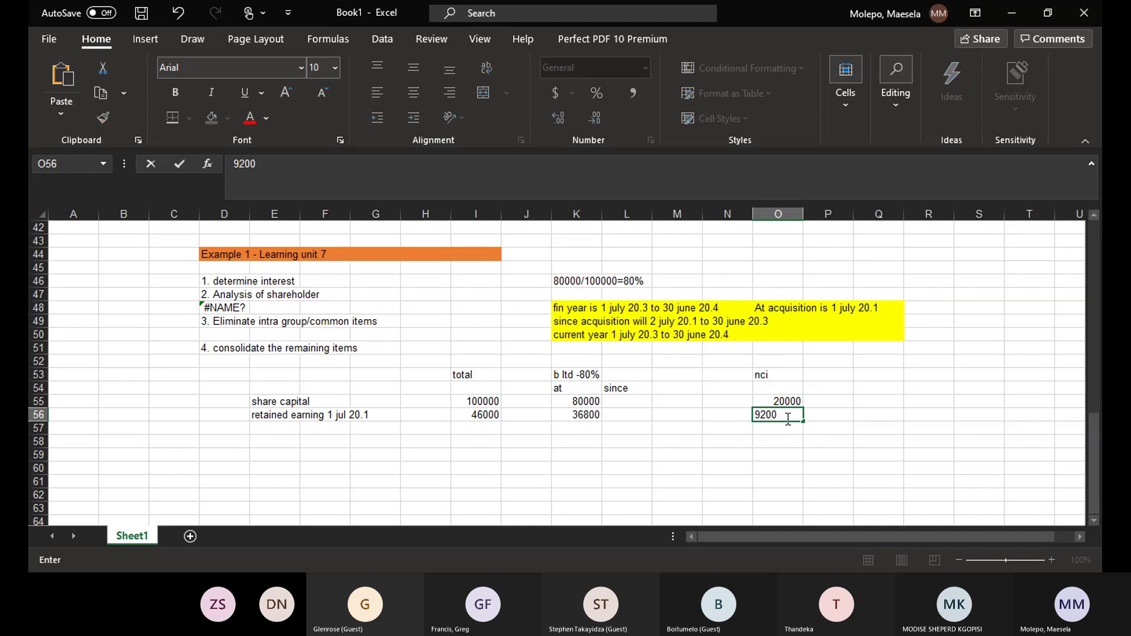
{"action": "key", "text": "Return"}
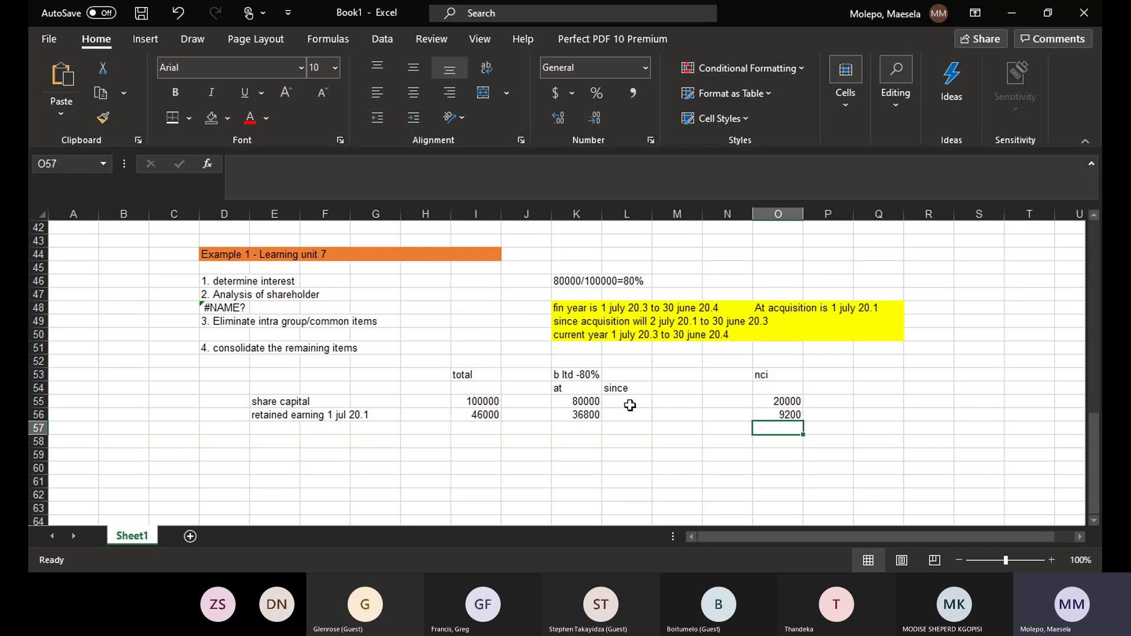
{"action": "left_click", "coordinate": [276, 427]}
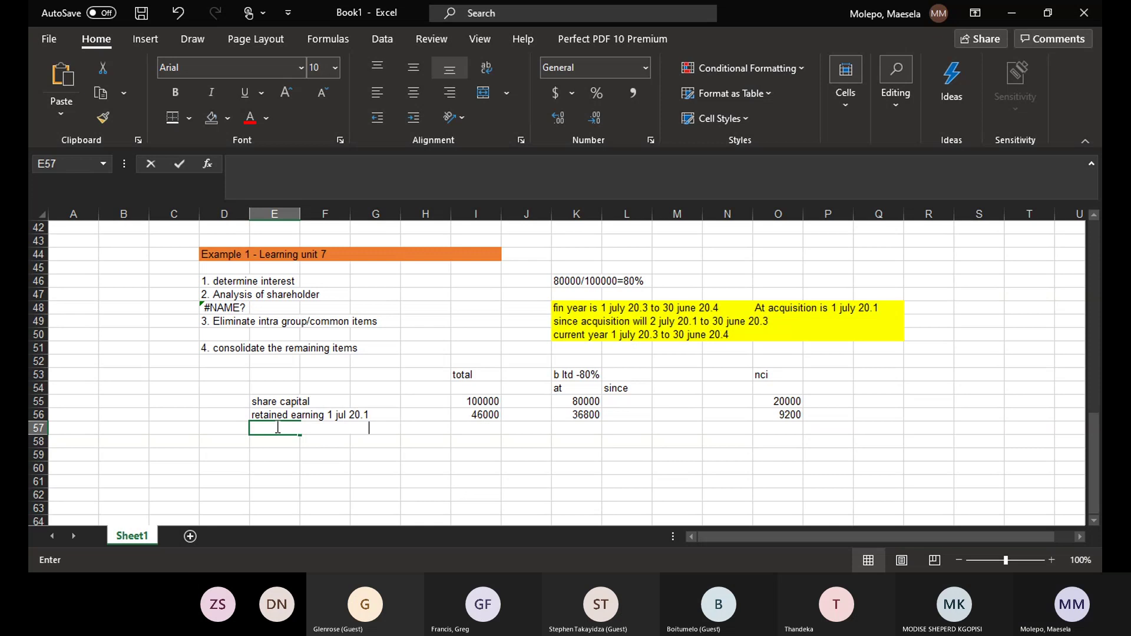
{"action": "type", "text": "revaluat"}
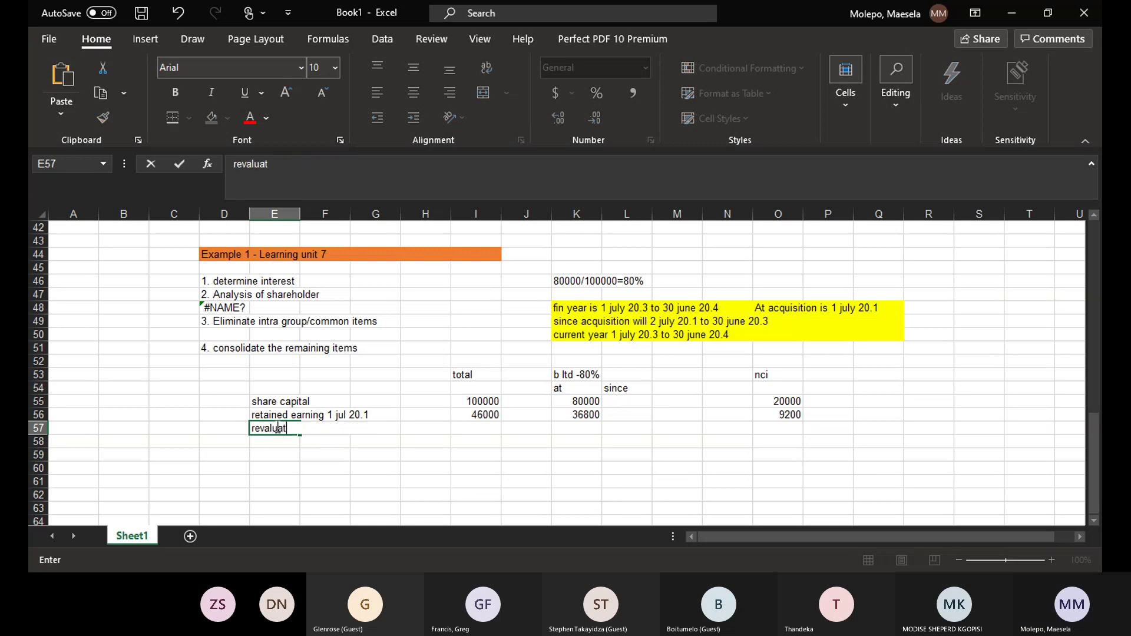
{"action": "type", "text": "ion surplus ("}
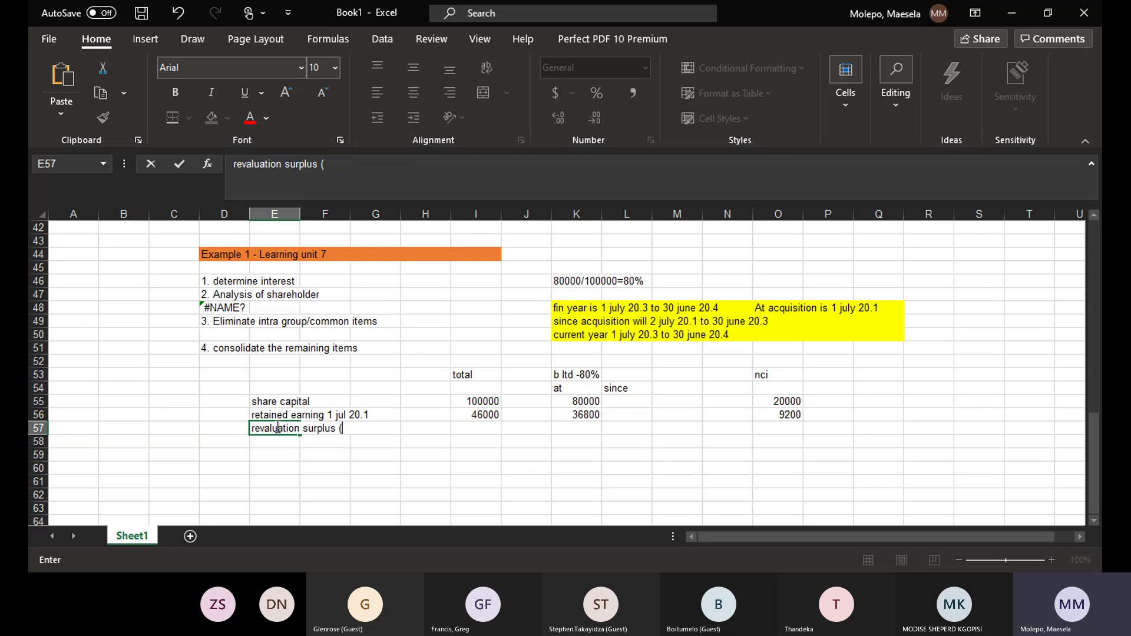
{"action": "type", "text": "200"}
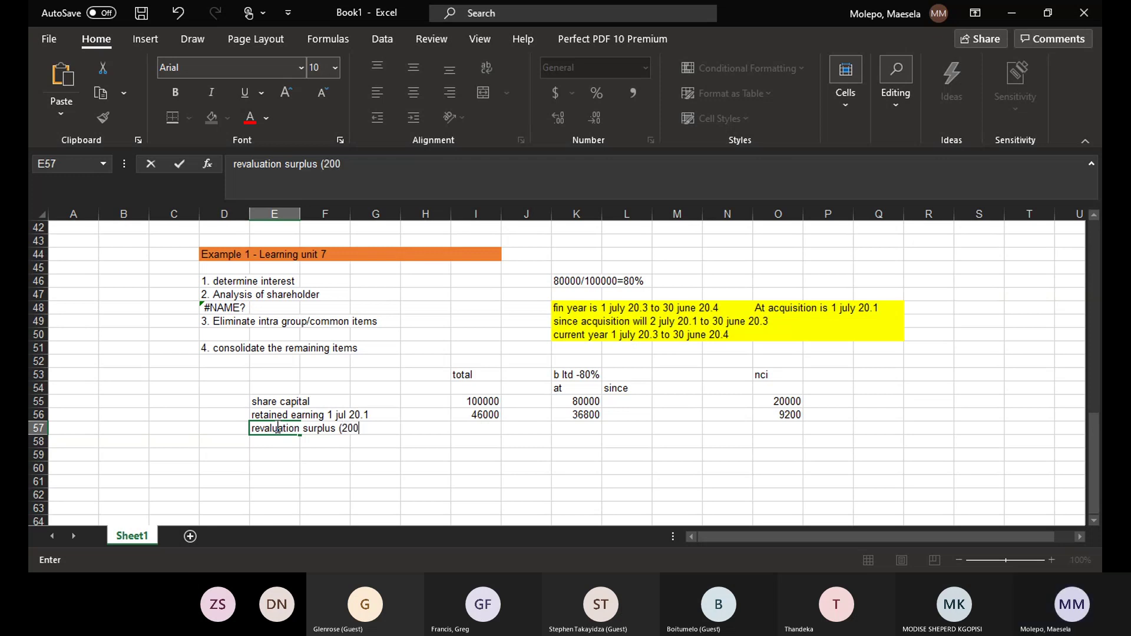
{"action": "type", "text": "000-"}
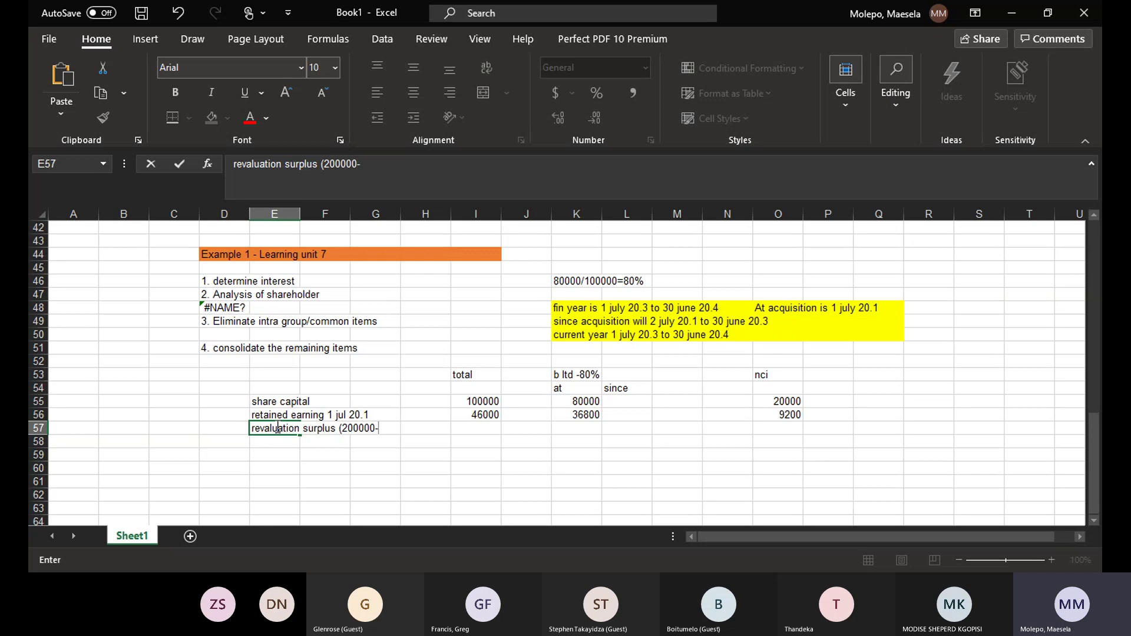
{"action": "type", "text": "140000"}
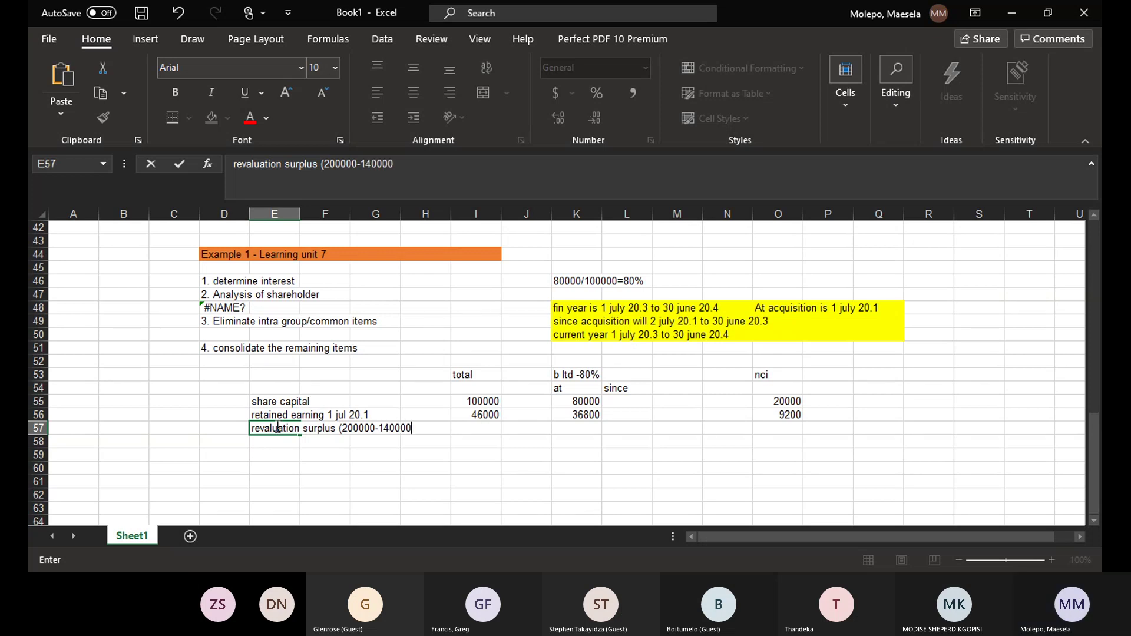
{"action": "type", "text": ")"}
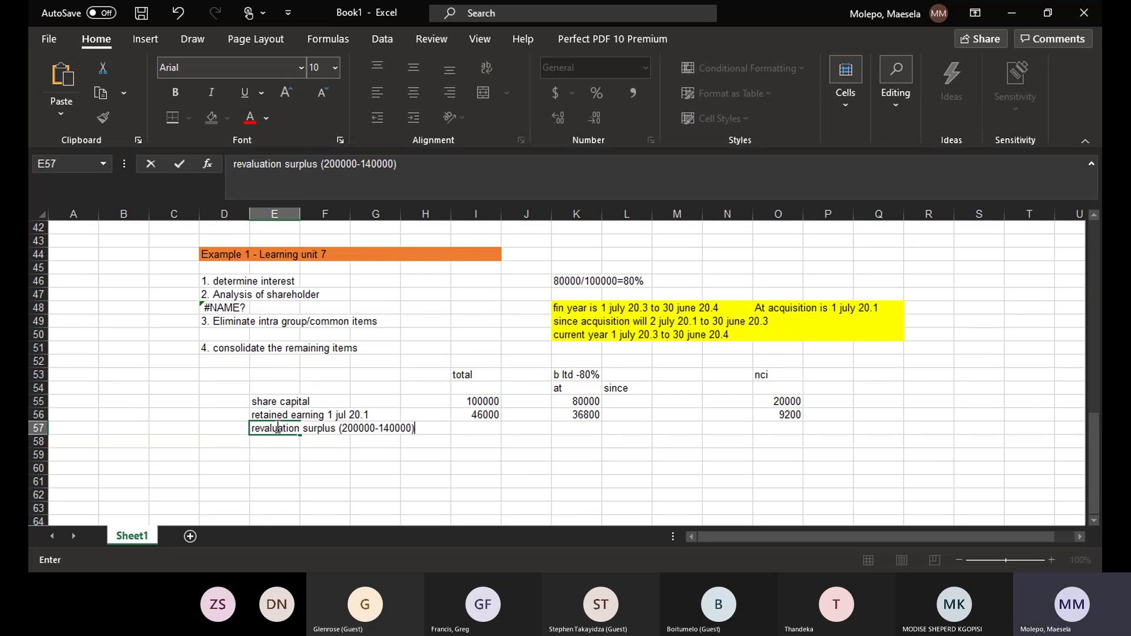
- Fill the revaluation surplus row with 60000 under "total" in I57, 48000 under "at" in K57 and 12000 under "nci" in O57
{"action": "left_click", "coordinate": [466, 427]}
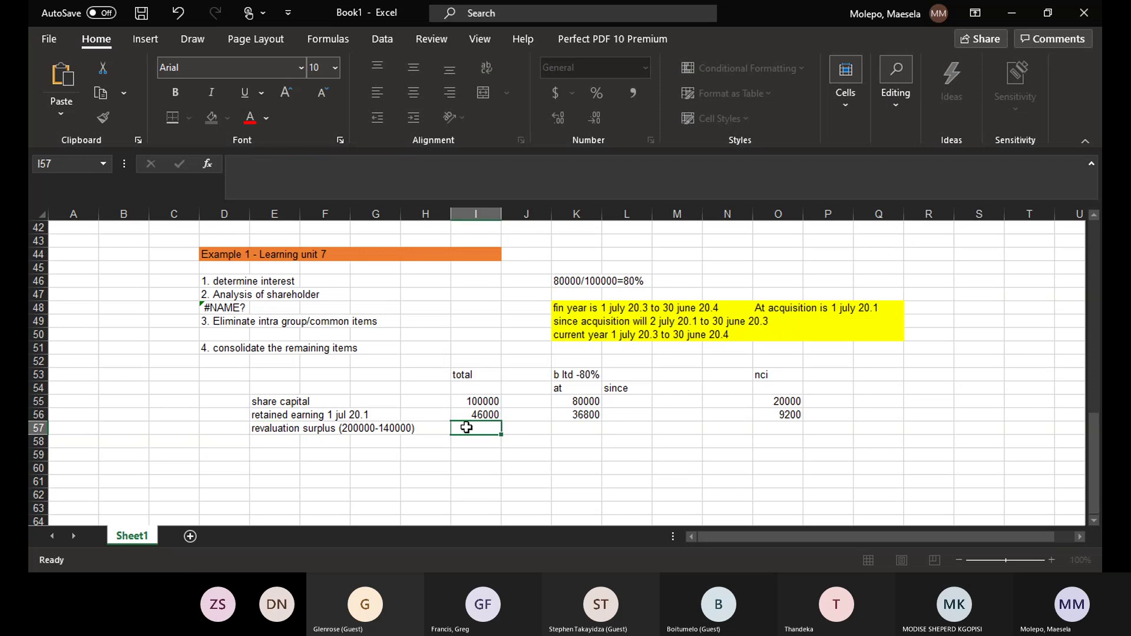
{"action": "type", "text": "60000"}
{"action": "left_click", "coordinate": [576, 425]}
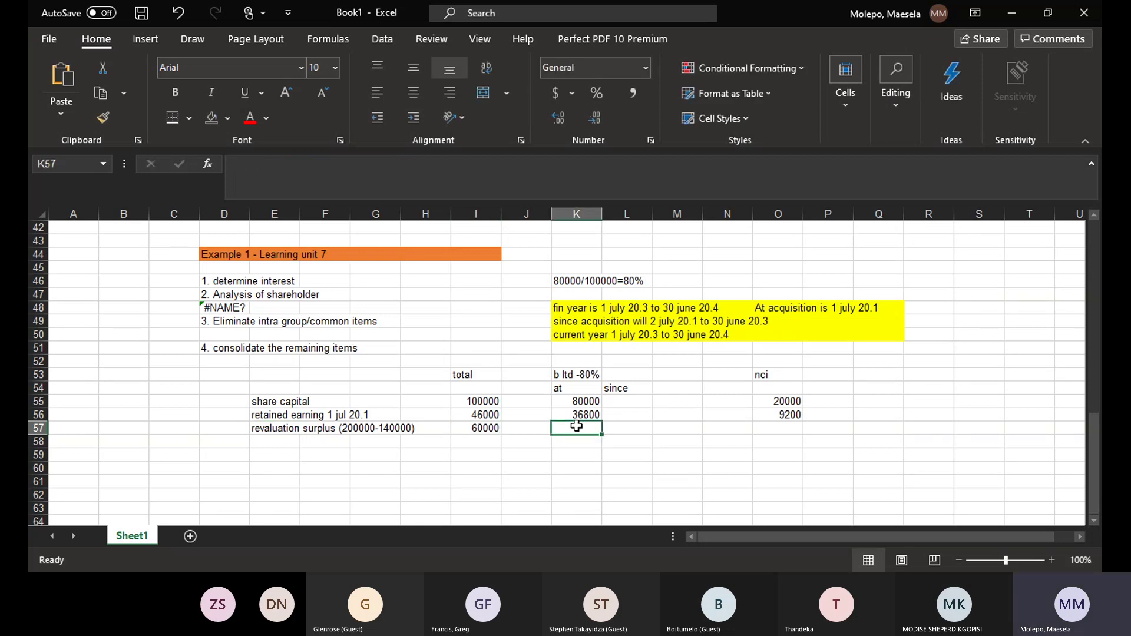
{"action": "type", "text": "48000"}
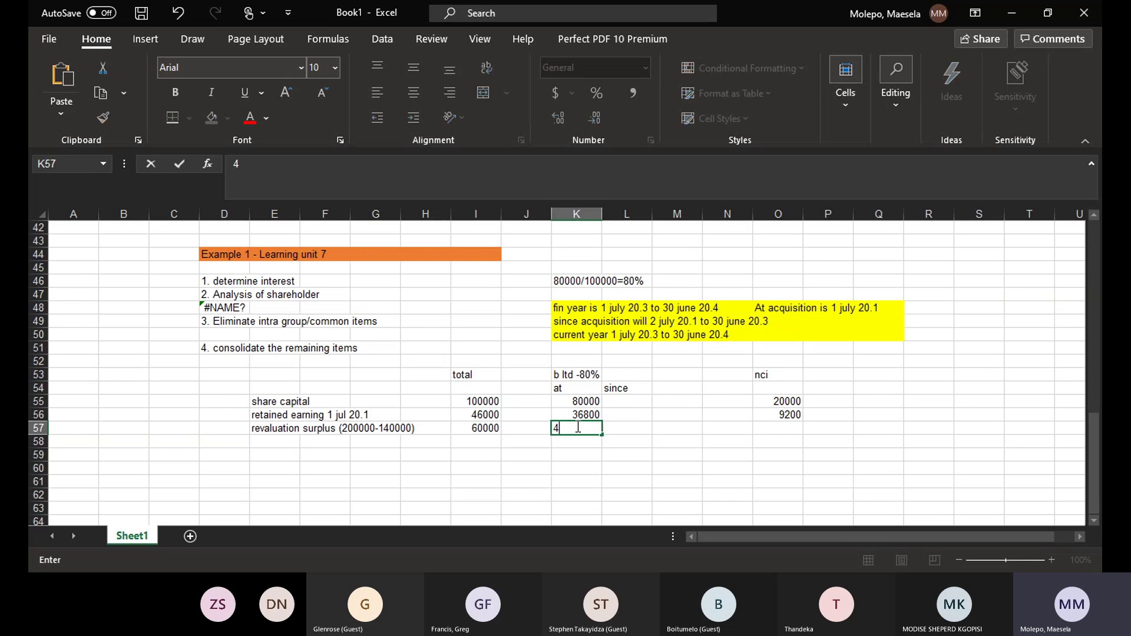
{"action": "left_click", "coordinate": [767, 431]}
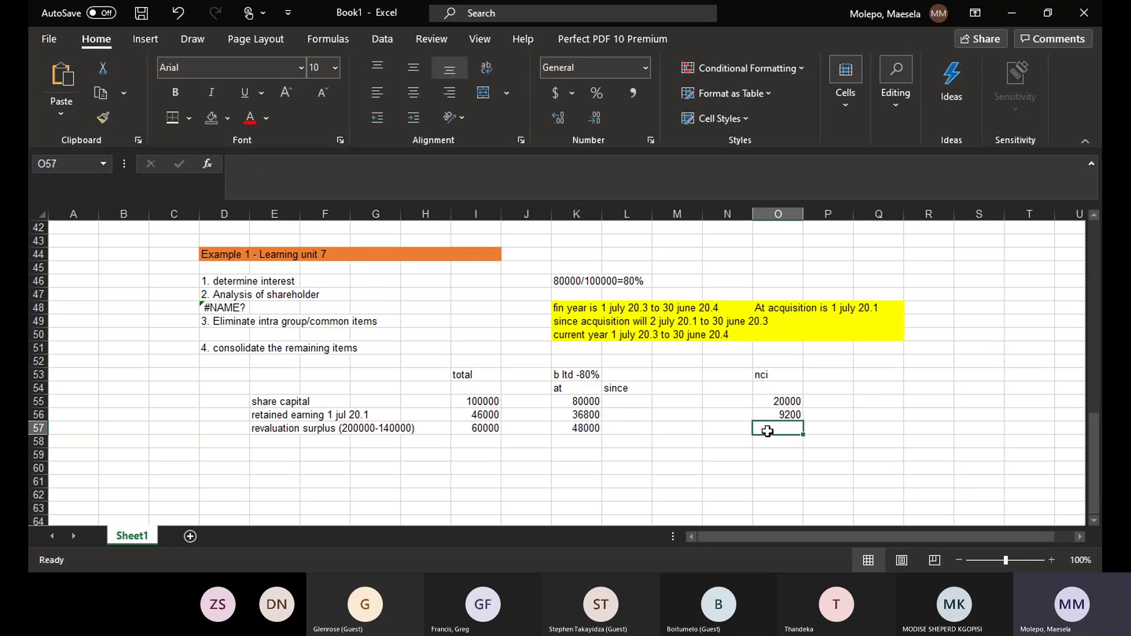
{"action": "type", "text": "12000"}
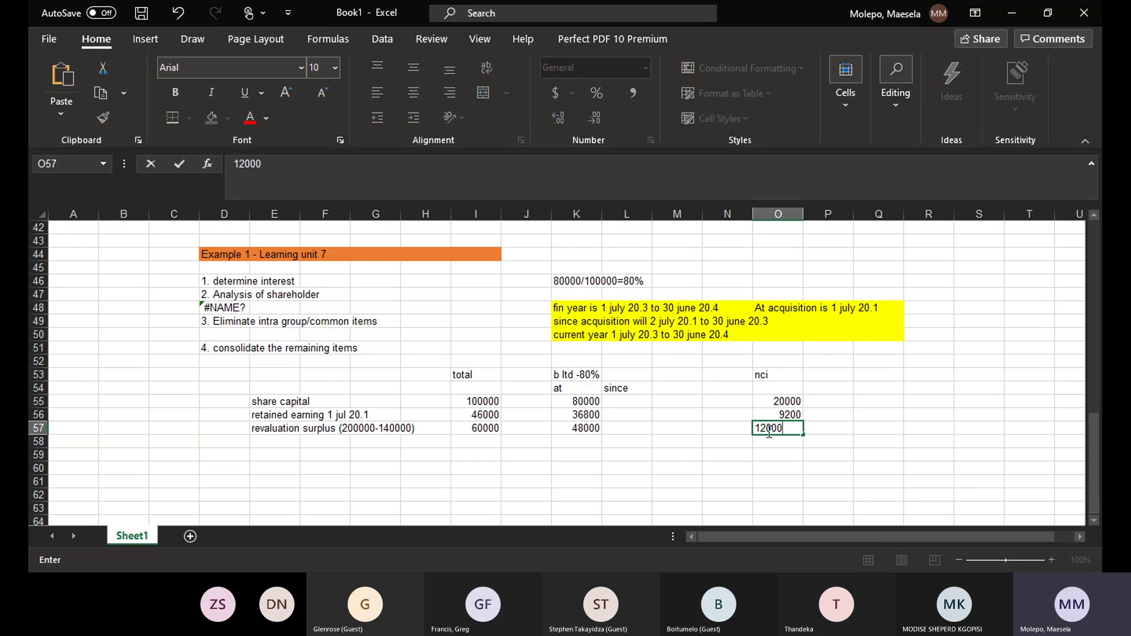
{"action": "key", "text": "Return"}
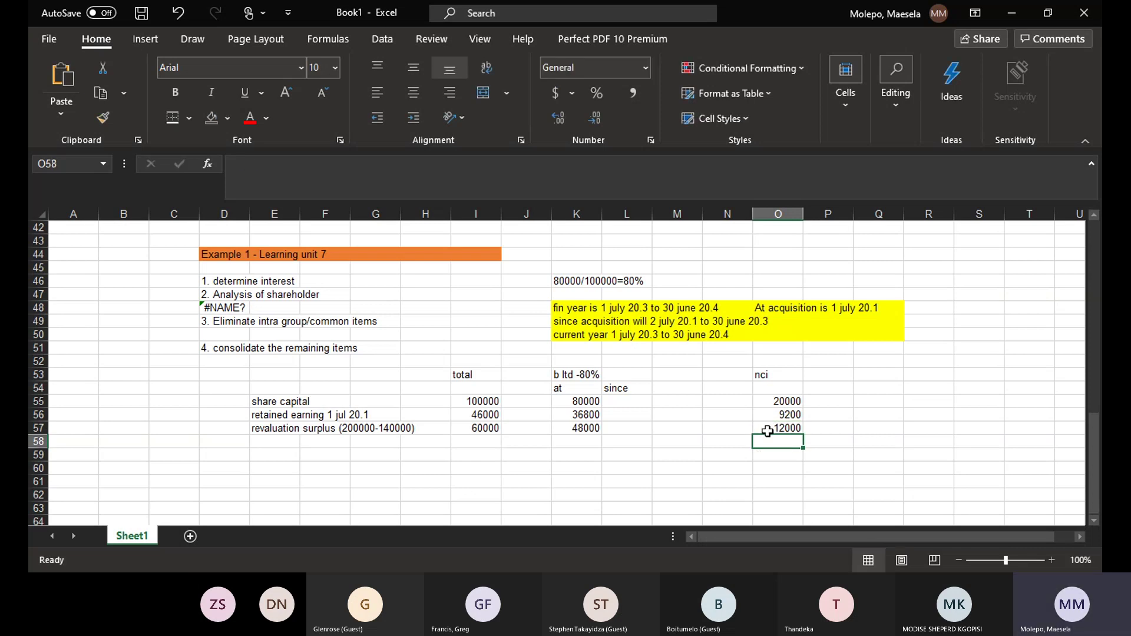
{"action": "left_click", "coordinate": [468, 455]}
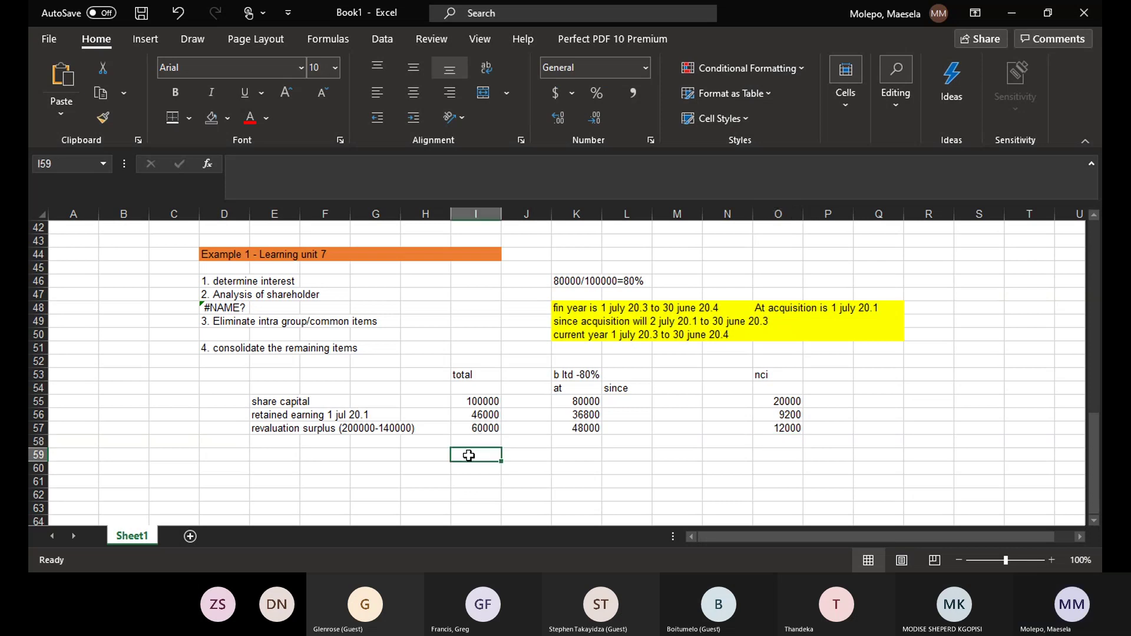
{"action": "left_click", "coordinate": [189, 118]}
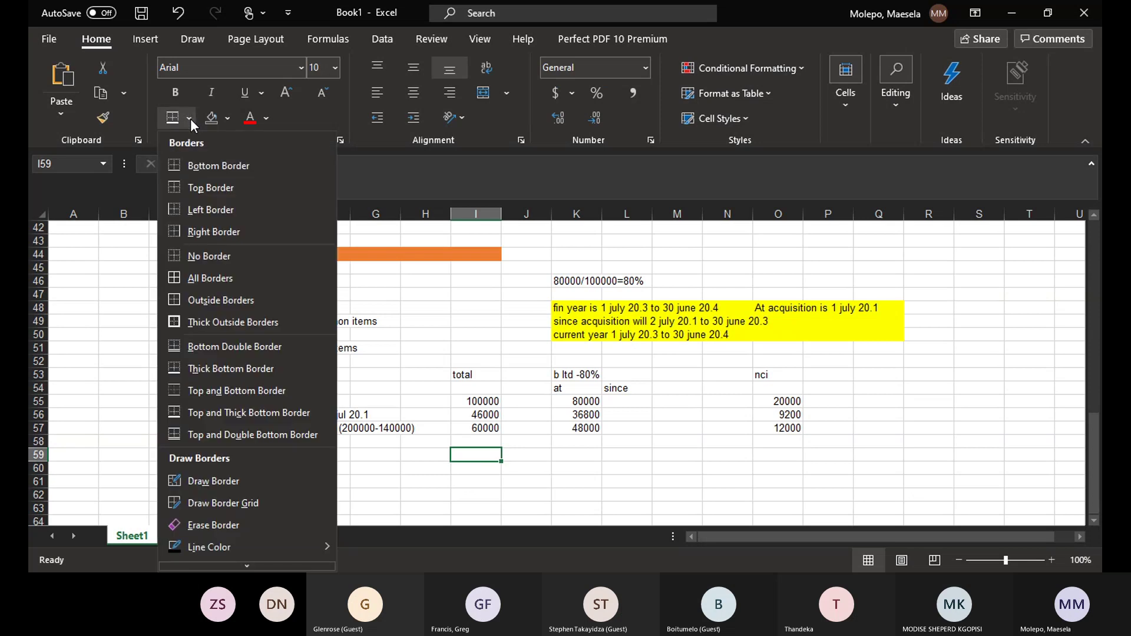
{"action": "left_click", "coordinate": [489, 486]}
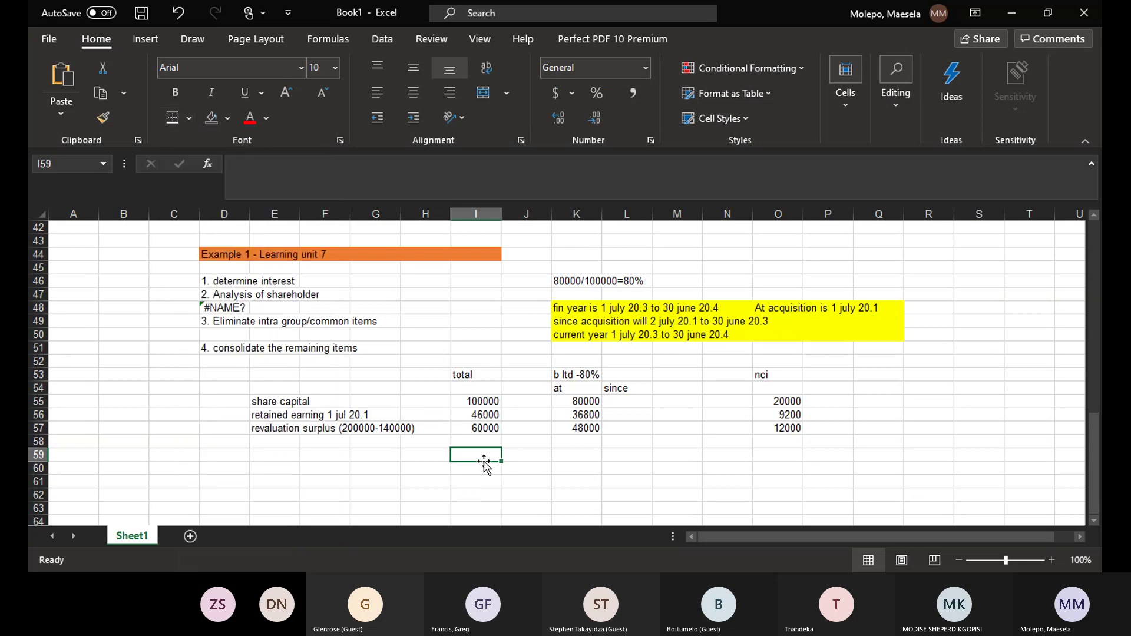
{"action": "left_click_drag", "start_coordinate": [485, 463], "coordinate": [681, 447]}
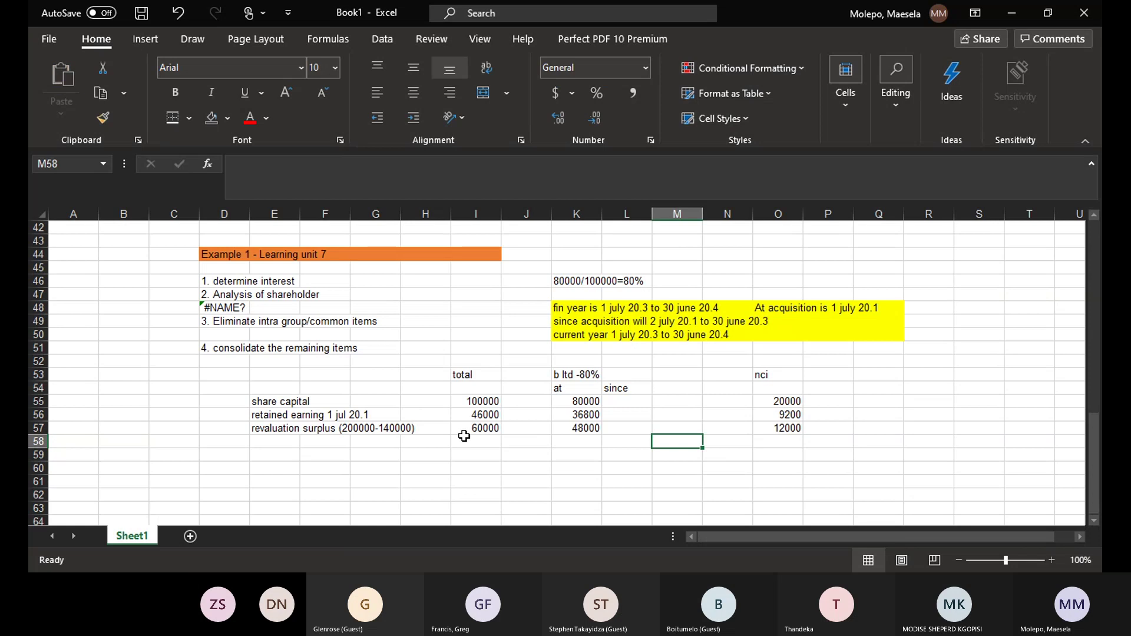
- Apply a top border to cells I59 through O59 to mark the totals row of the table
{"action": "left_click", "coordinate": [466, 457]}
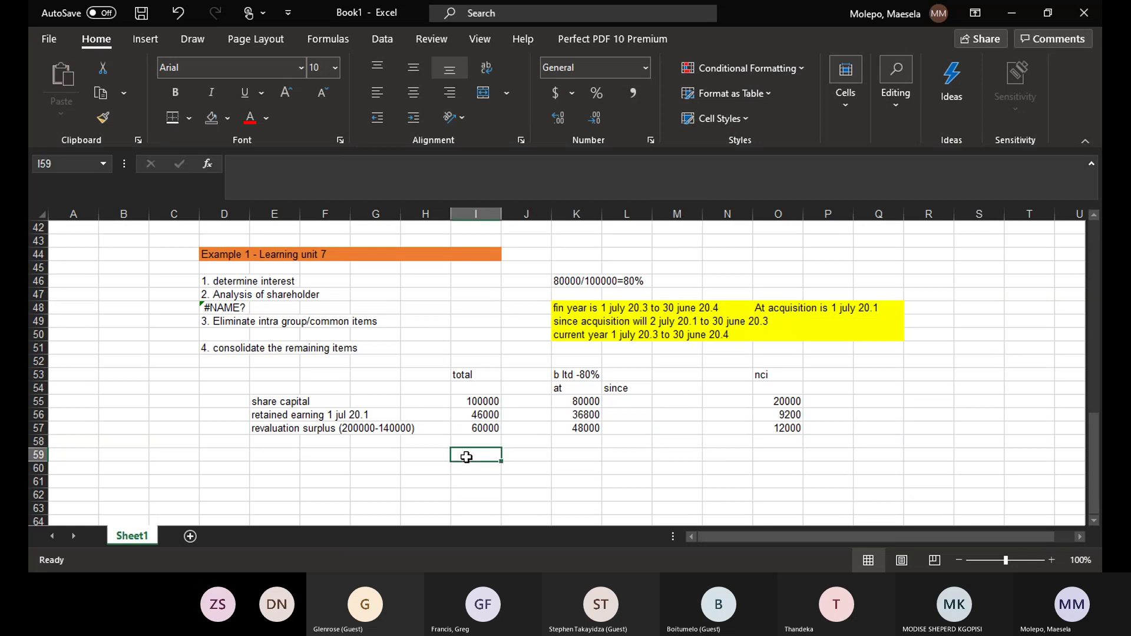
{"action": "left_click_drag", "start_coordinate": [466, 457], "coordinate": [796, 456]}
{"action": "left_click", "coordinate": [672, 454]}
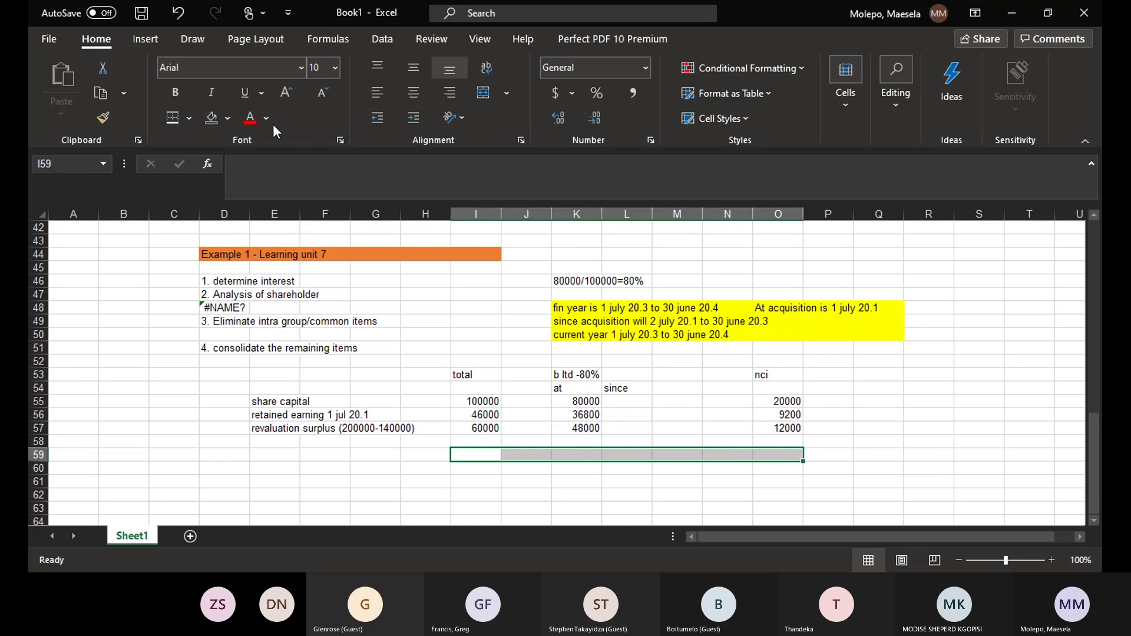
{"action": "left_click", "coordinate": [188, 116]}
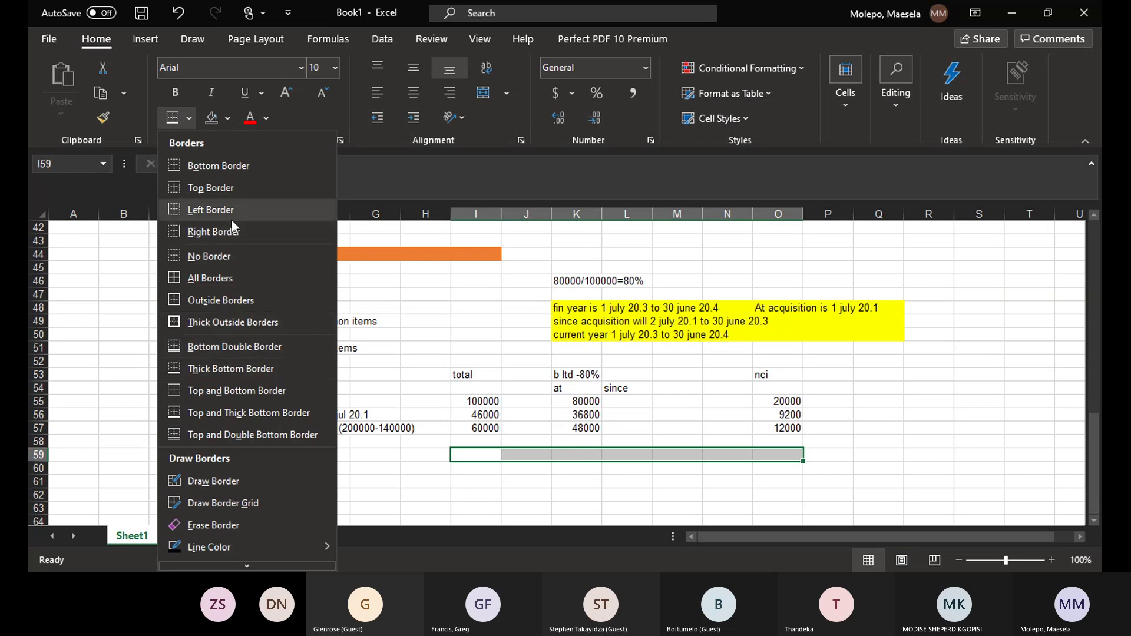
{"action": "left_click", "coordinate": [224, 189]}
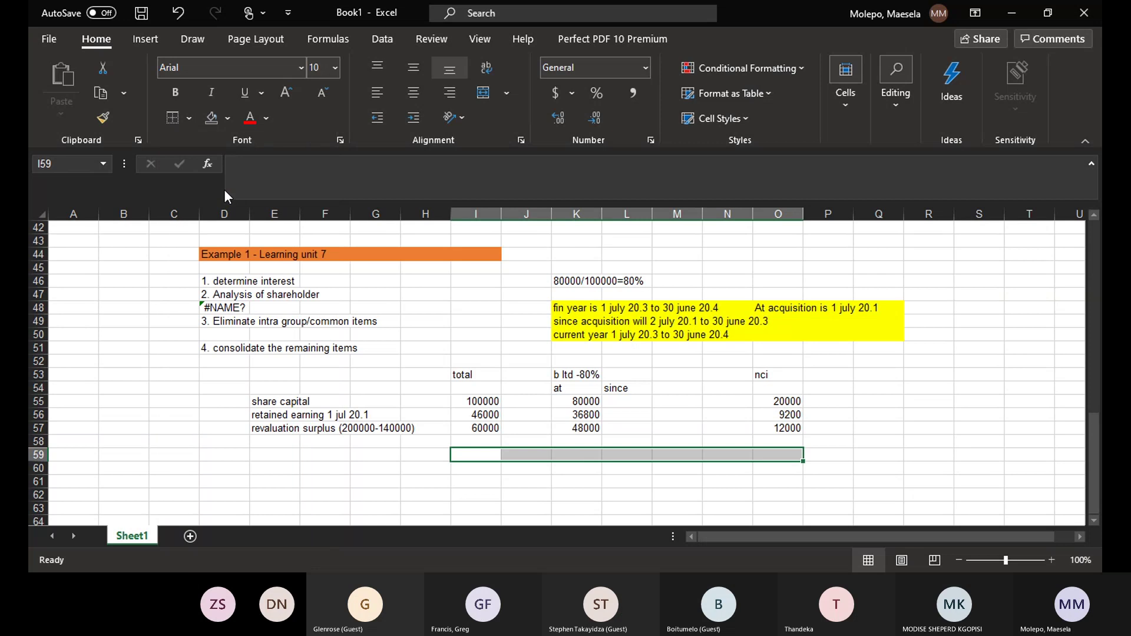
{"action": "left_click", "coordinate": [255, 483]}
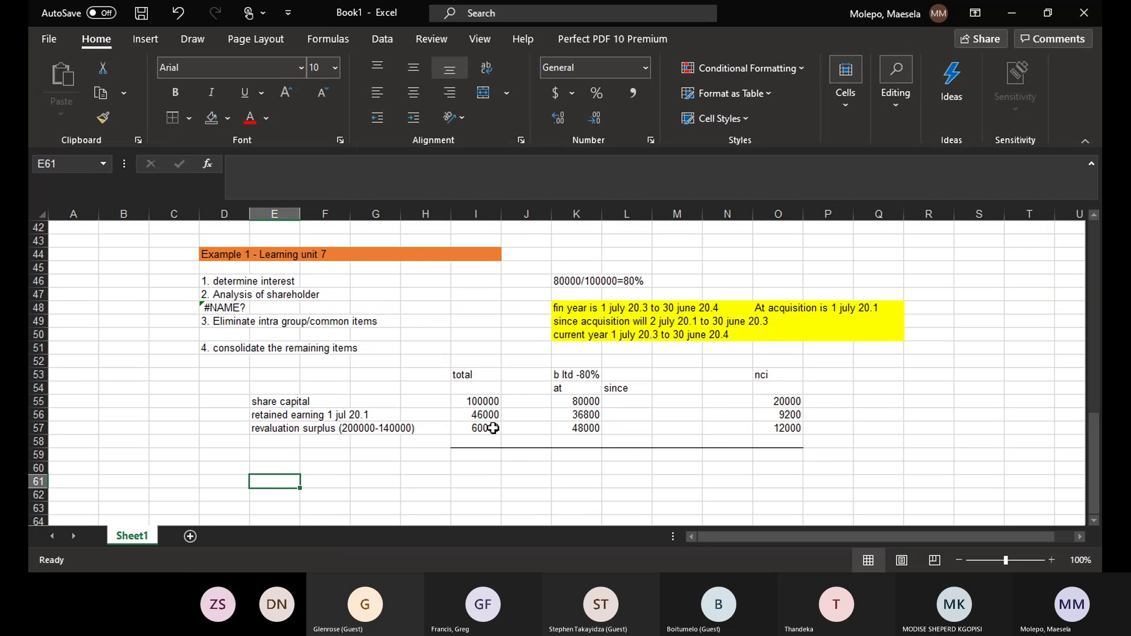
- Fill the totals row with 206000 under "total" in I59, 164800 under "at" in K59 and 41200 under "nci" in O59
{"action": "left_click", "coordinate": [474, 456]}
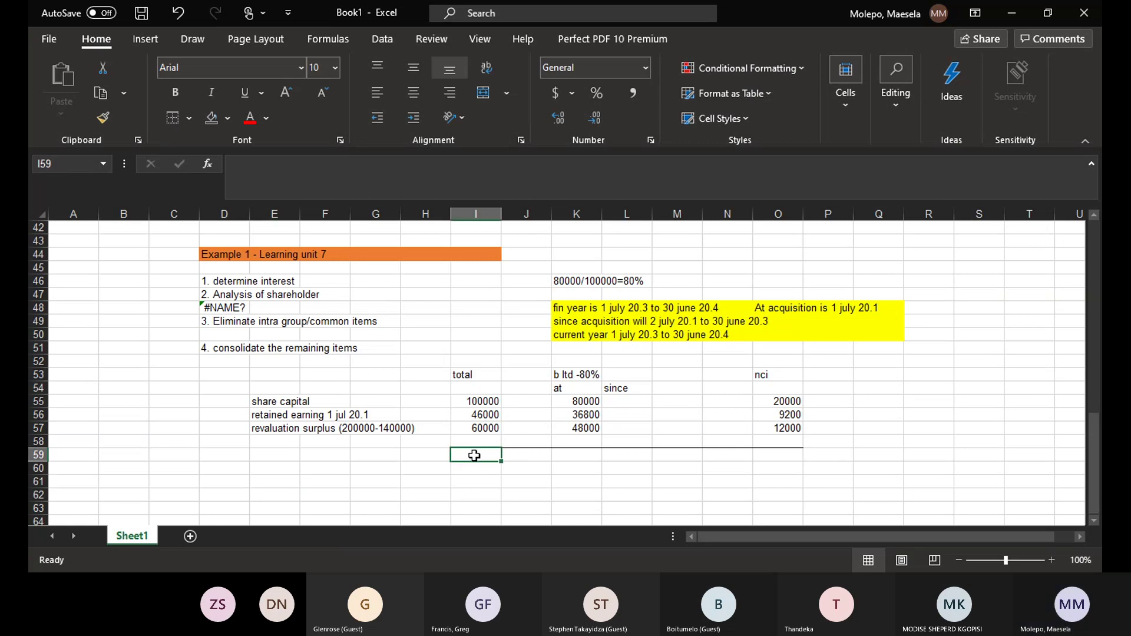
{"action": "type", "text": "206000"}
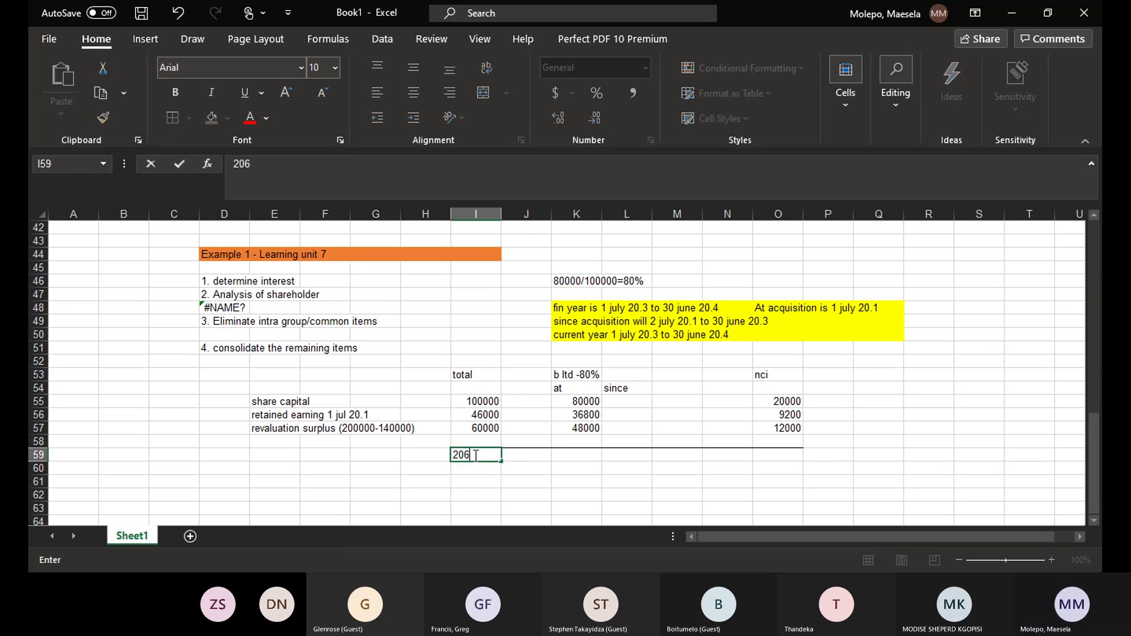
{"action": "key", "text": "Right"}
{"action": "key", "text": "Right"}
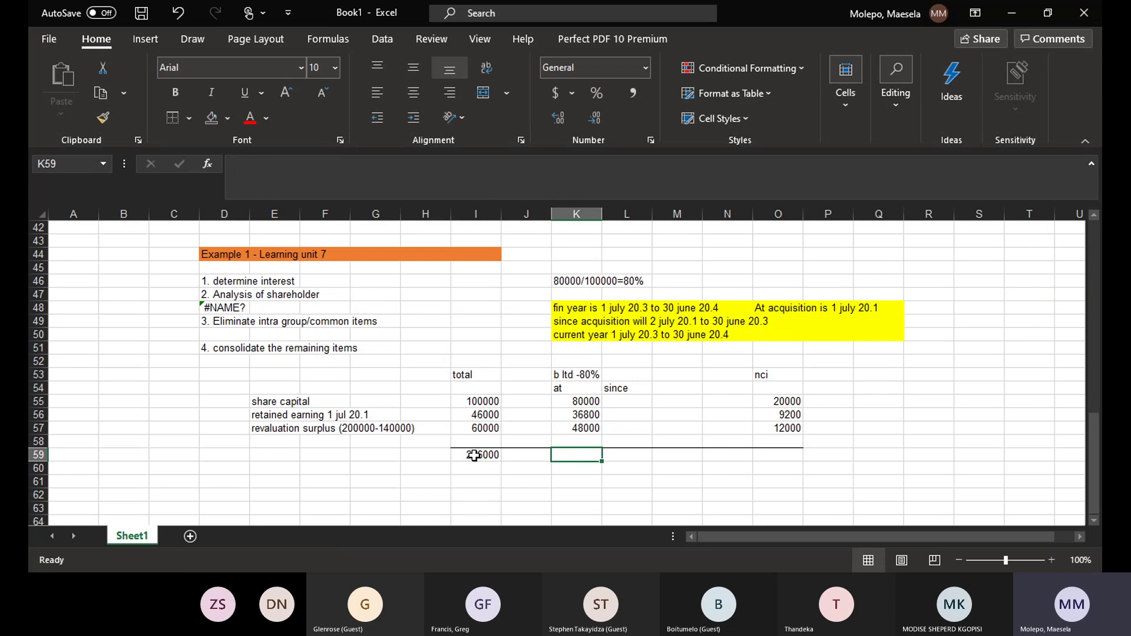
{"action": "type", "text": "1"}
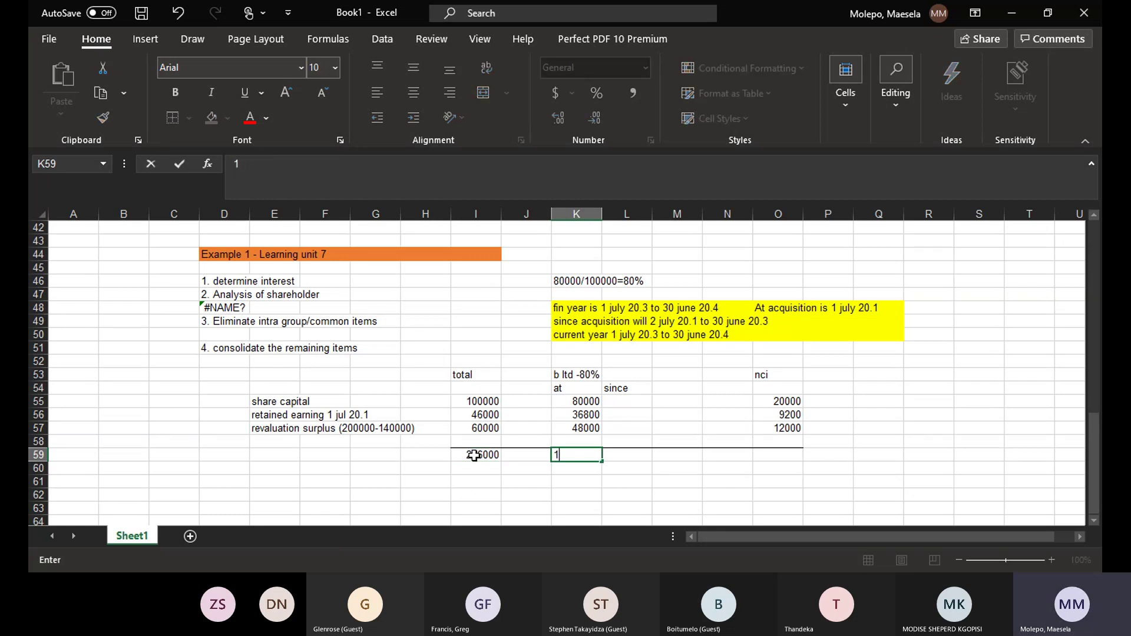
{"action": "type", "text": "64"}
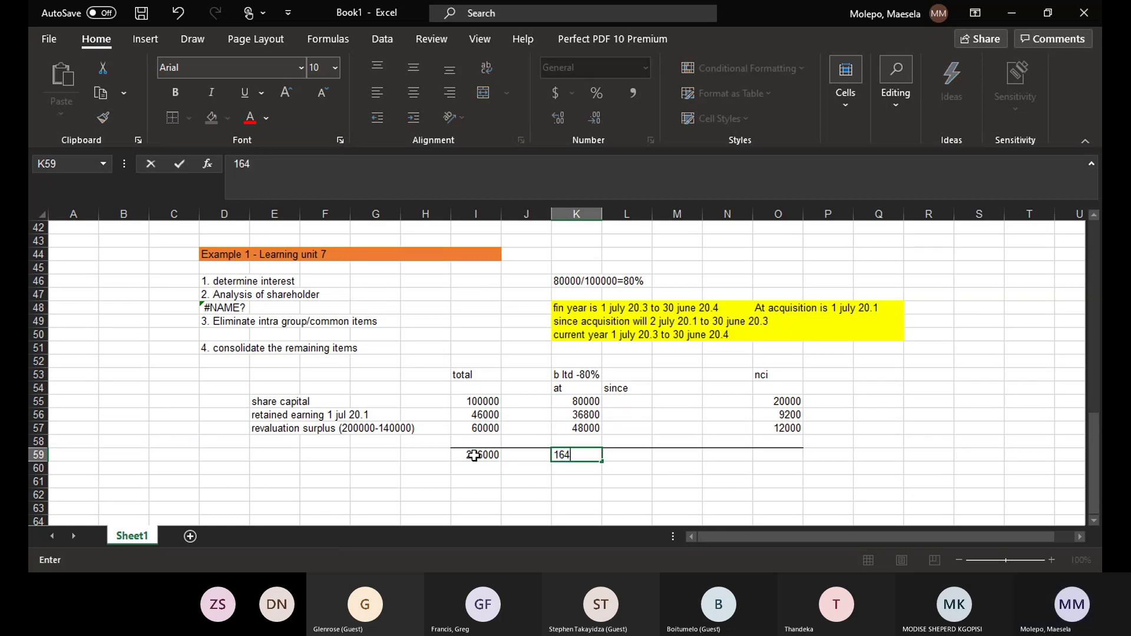
{"action": "type", "text": "800"}
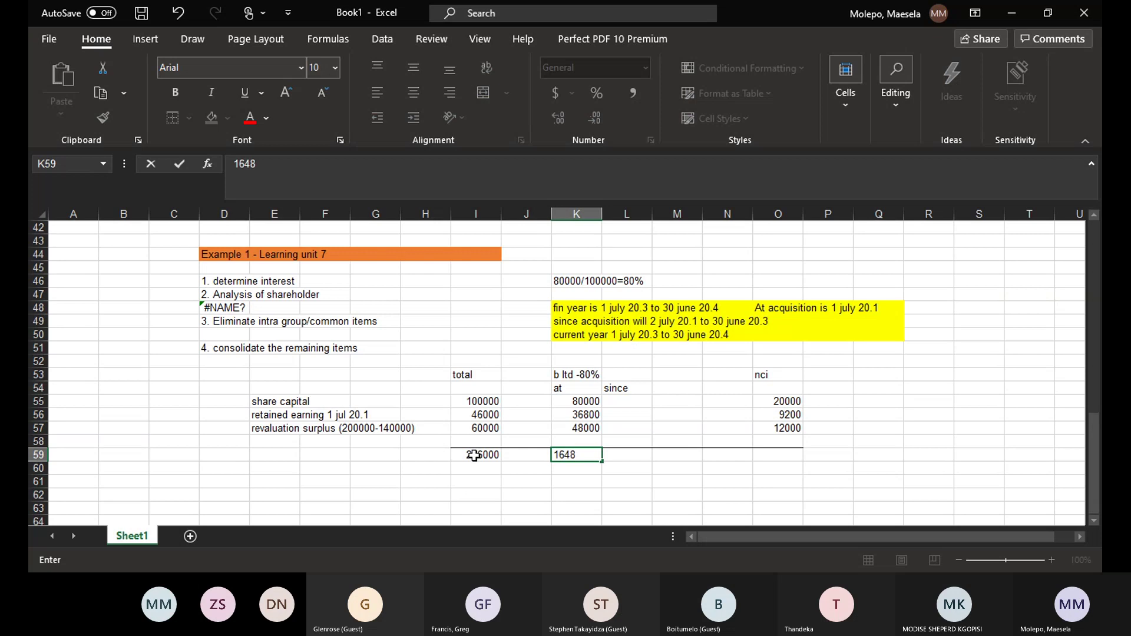
{"action": "key", "text": "Tab"}
{"action": "key", "text": "Tab"}
{"action": "key", "text": "Tab"}
{"action": "key", "text": "Tab"}
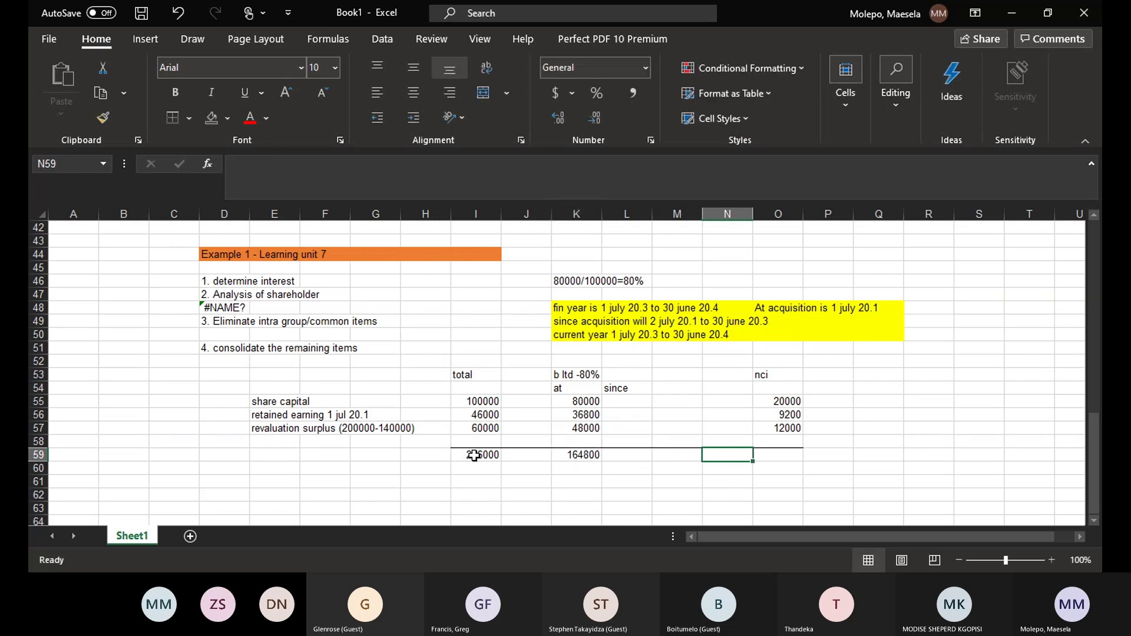
{"action": "type", "text": "412"}
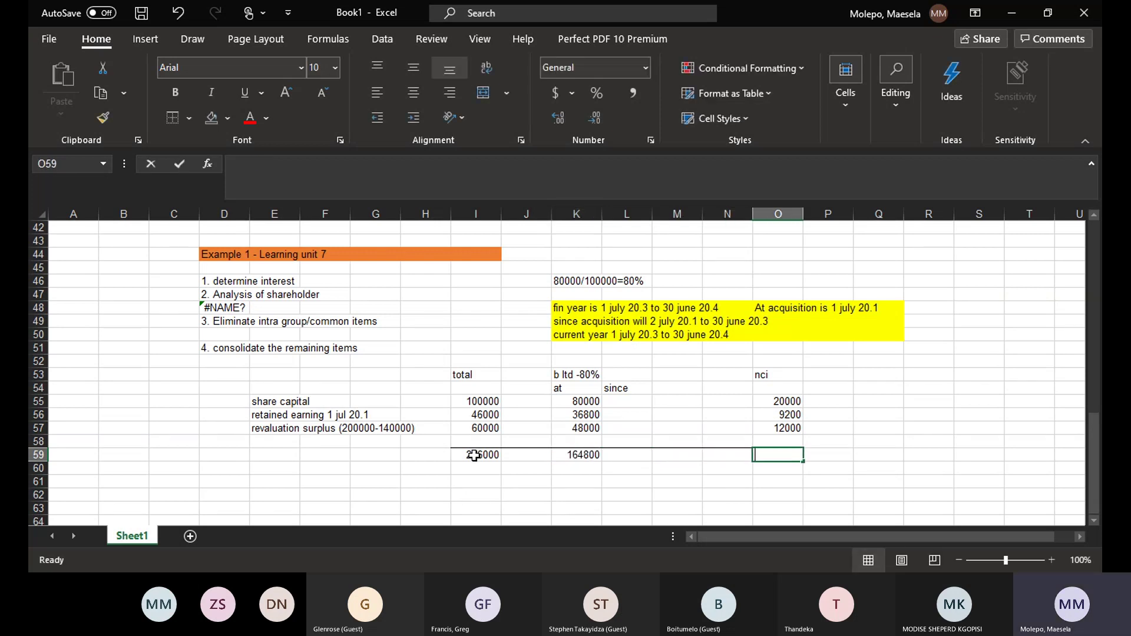
{"action": "type", "text": "00"}
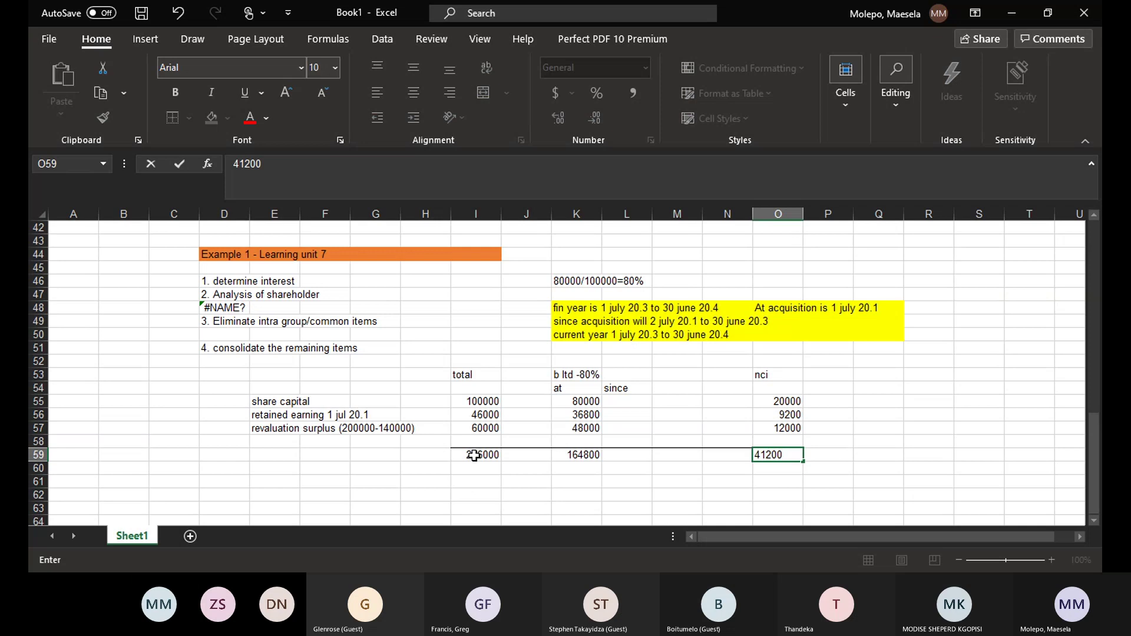
{"action": "key", "text": "Return"}
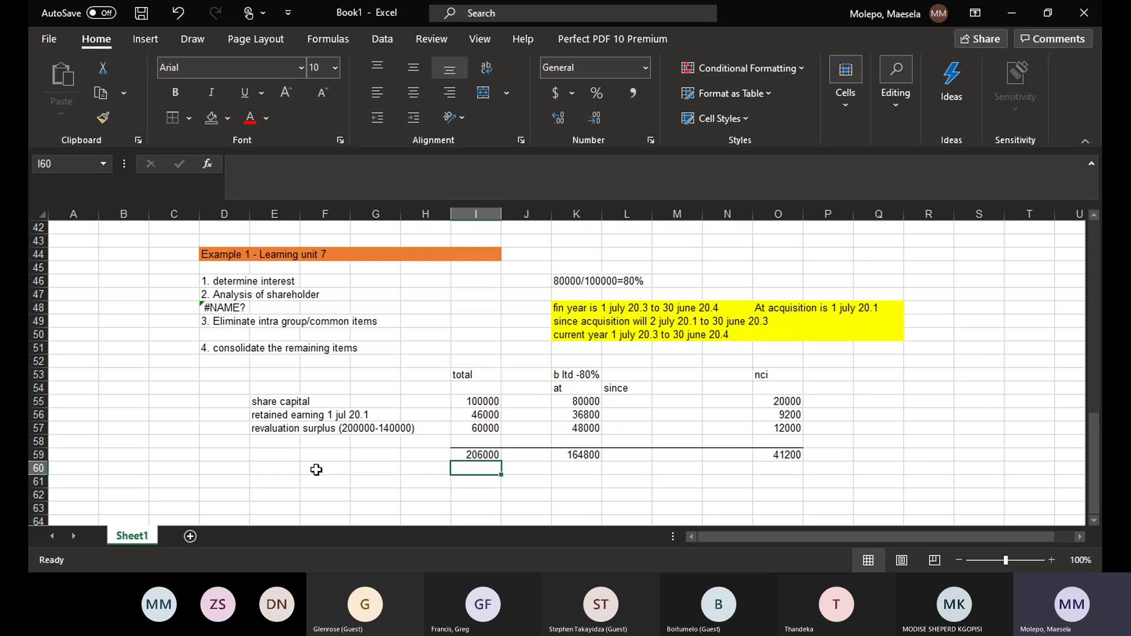
- Add a "consideration paid" row with the label in E61 and 164800 under "at" in K61
{"action": "left_click", "coordinate": [273, 491]}
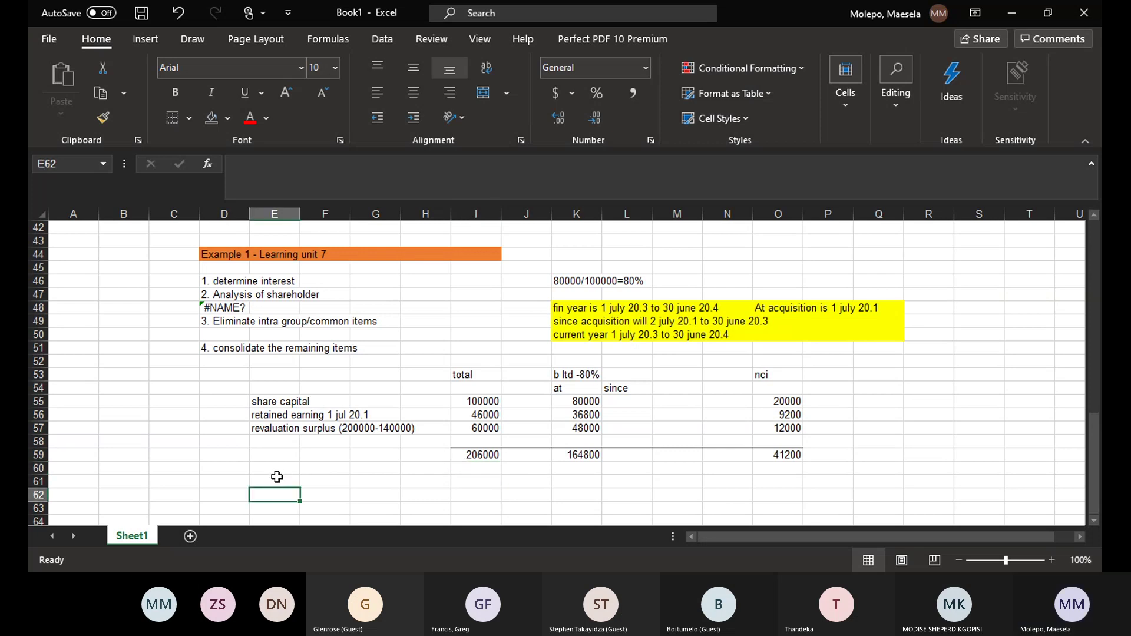
{"action": "left_click", "coordinate": [278, 478]}
{"action": "type", "text": "co"}
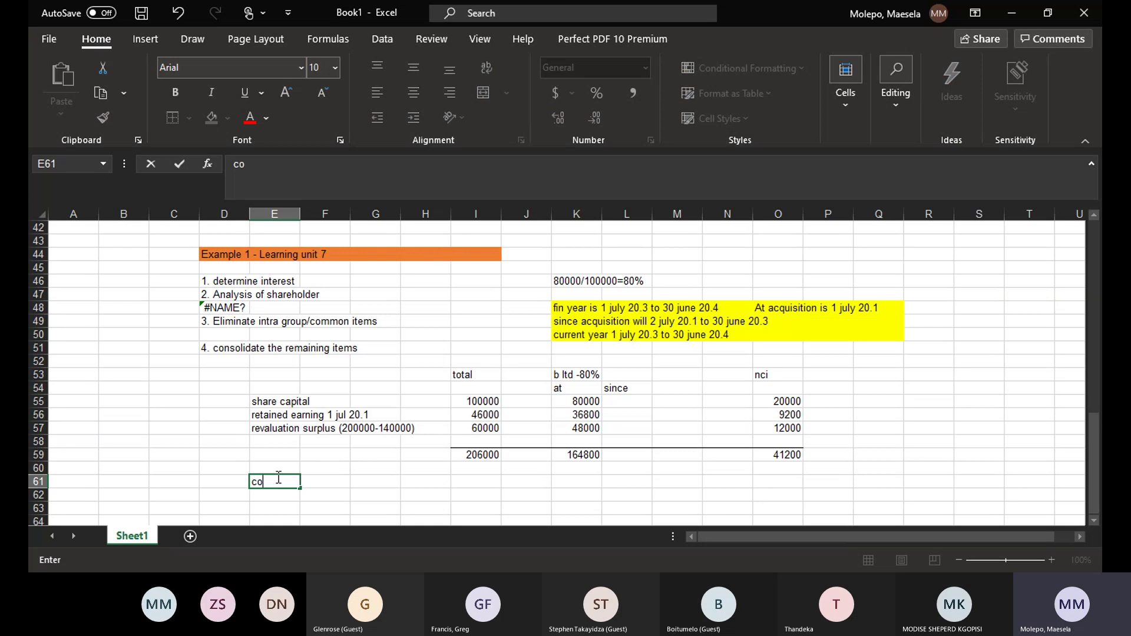
{"action": "type", "text": "nsiderat"}
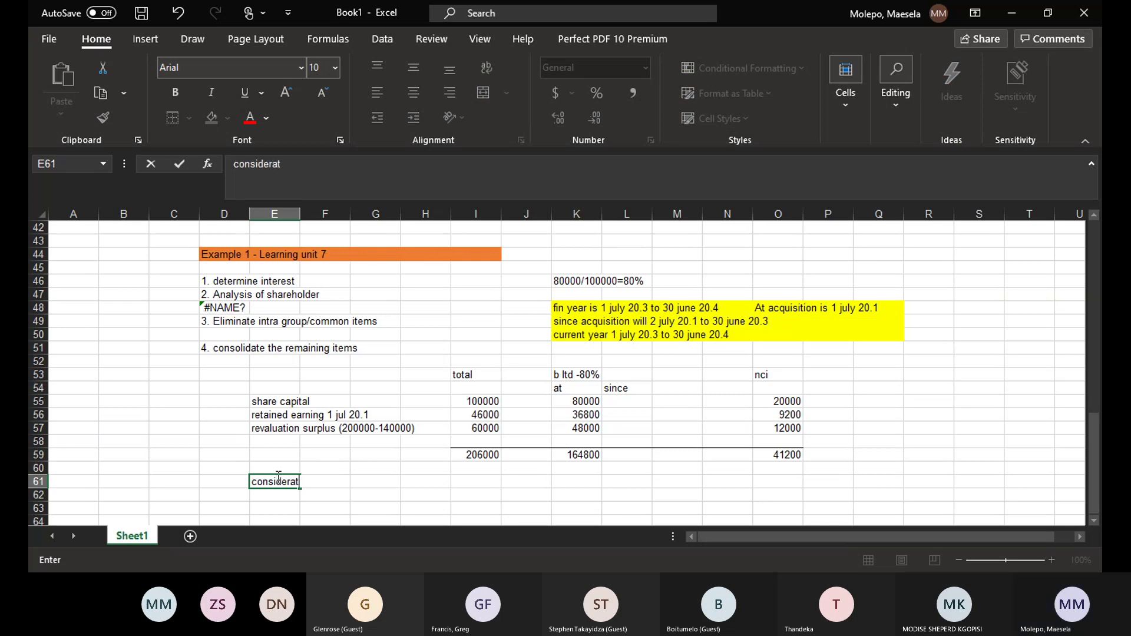
{"action": "type", "text": "ion paid"}
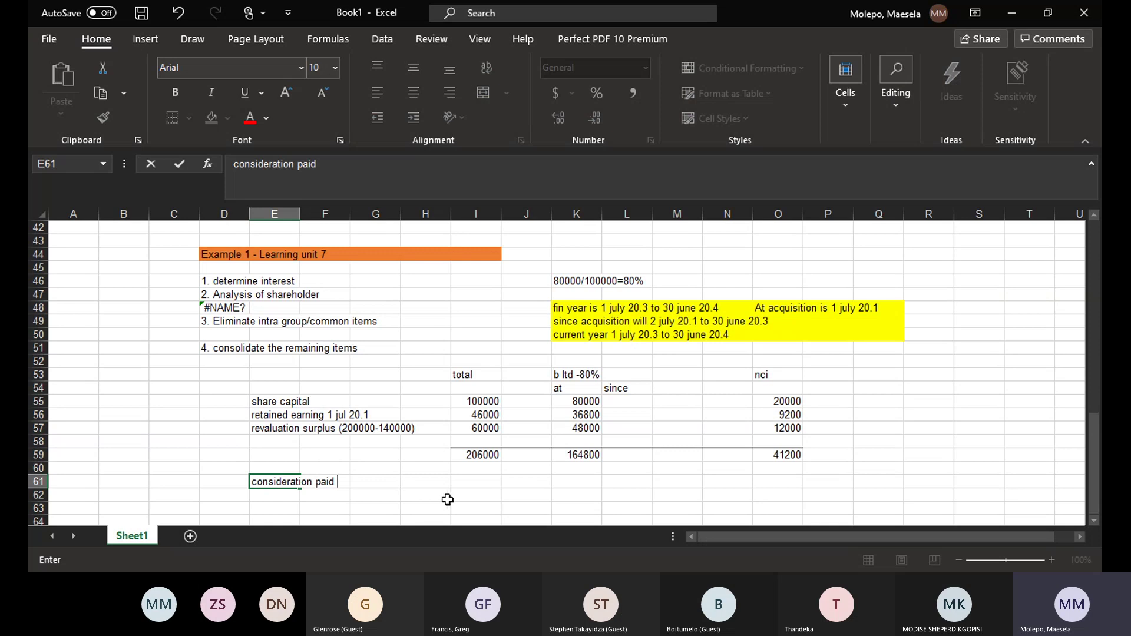
{"action": "left_click", "coordinate": [563, 484]}
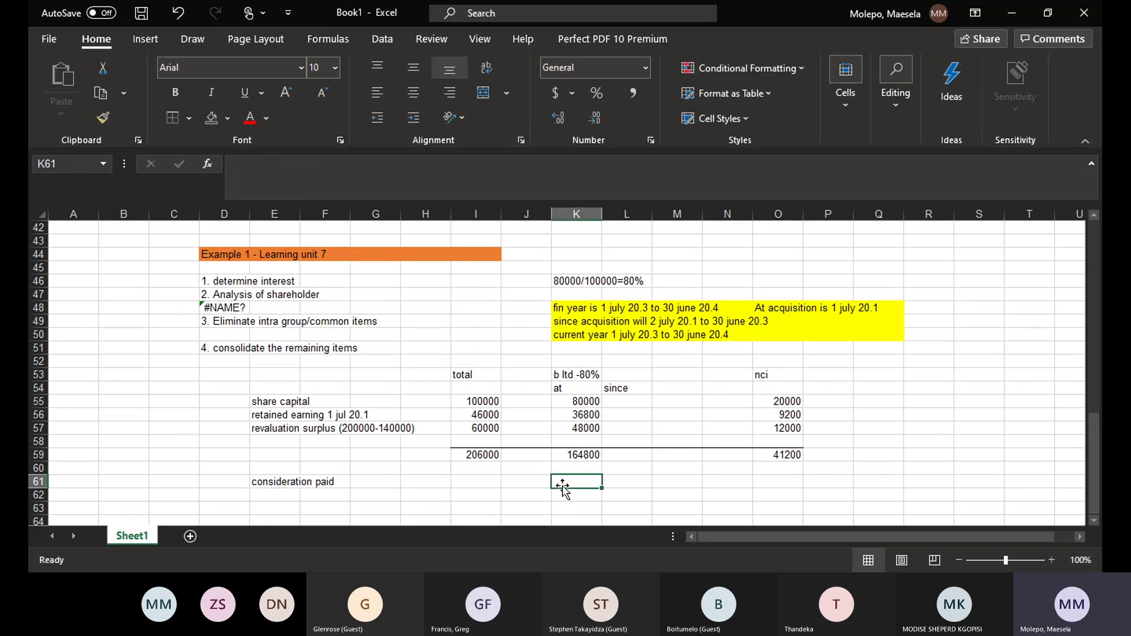
{"action": "type", "text": "1"}
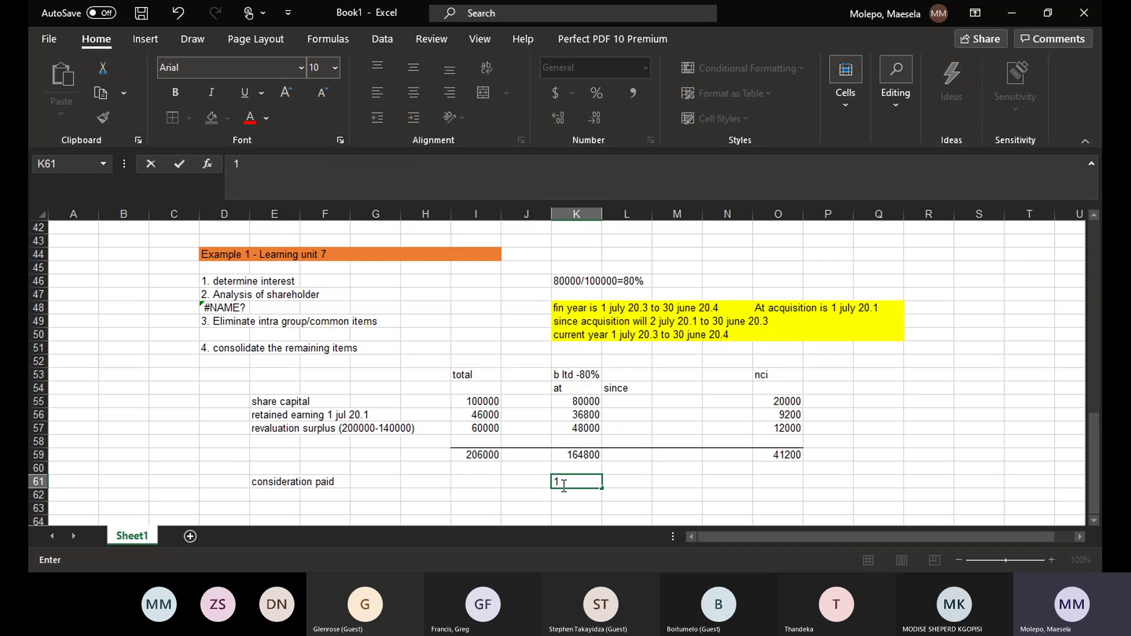
{"action": "type", "text": "64800"}
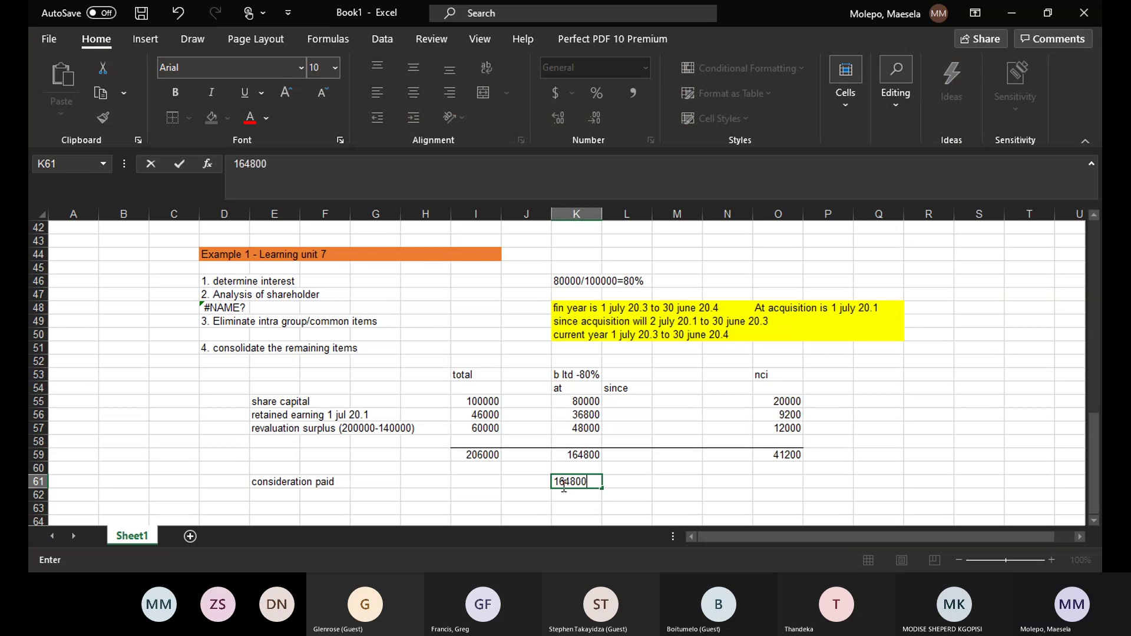
- Add a "good will" row above the consideration row, with the label in E60 and 0 under "at" in K60
{"action": "left_click", "coordinate": [597, 467]}
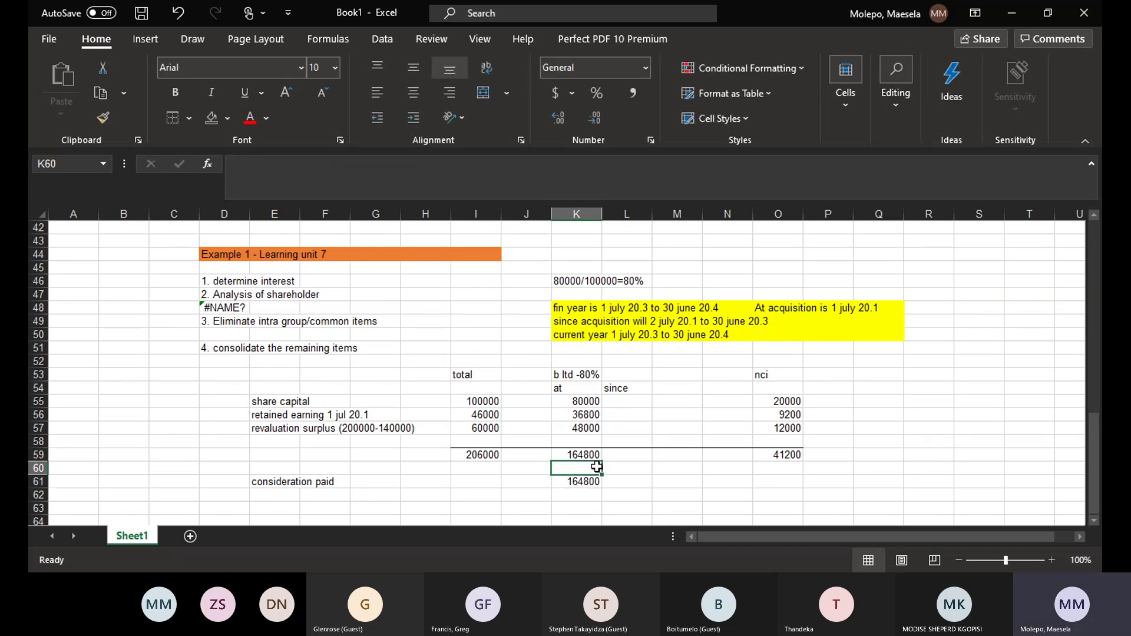
{"action": "type", "text": "0"}
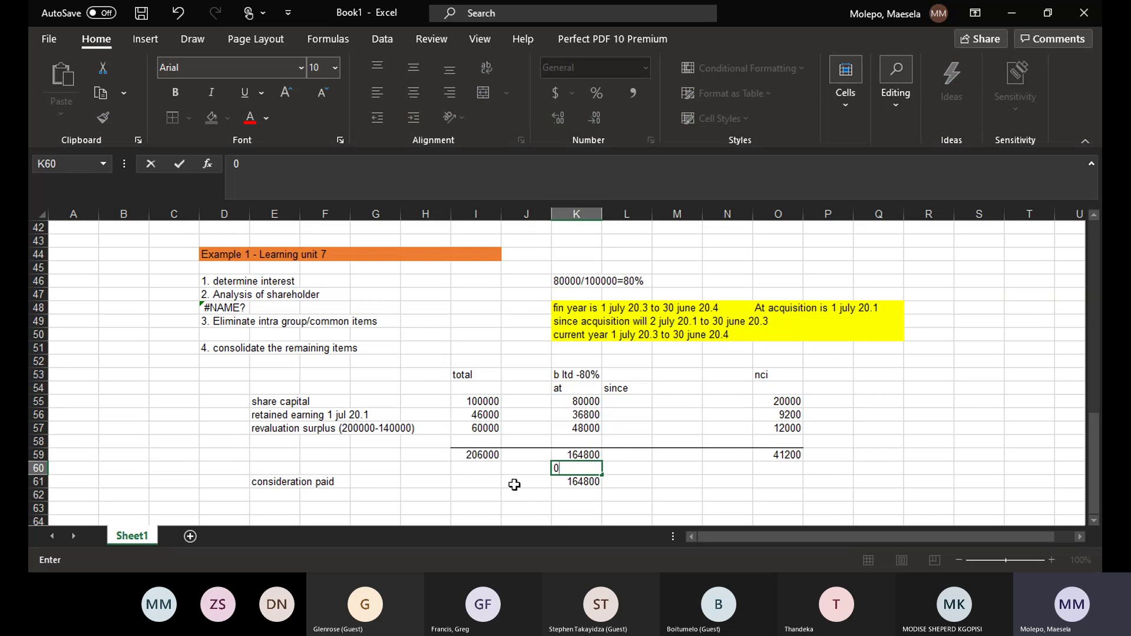
{"action": "left_click", "coordinate": [284, 468]}
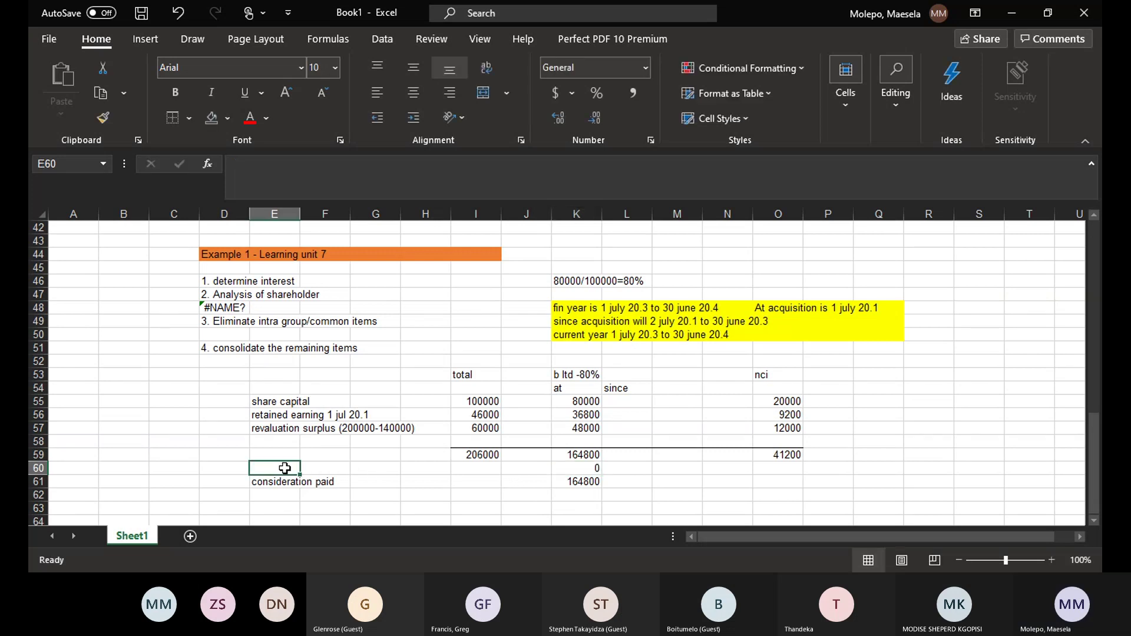
{"action": "type", "text": "good wo"}
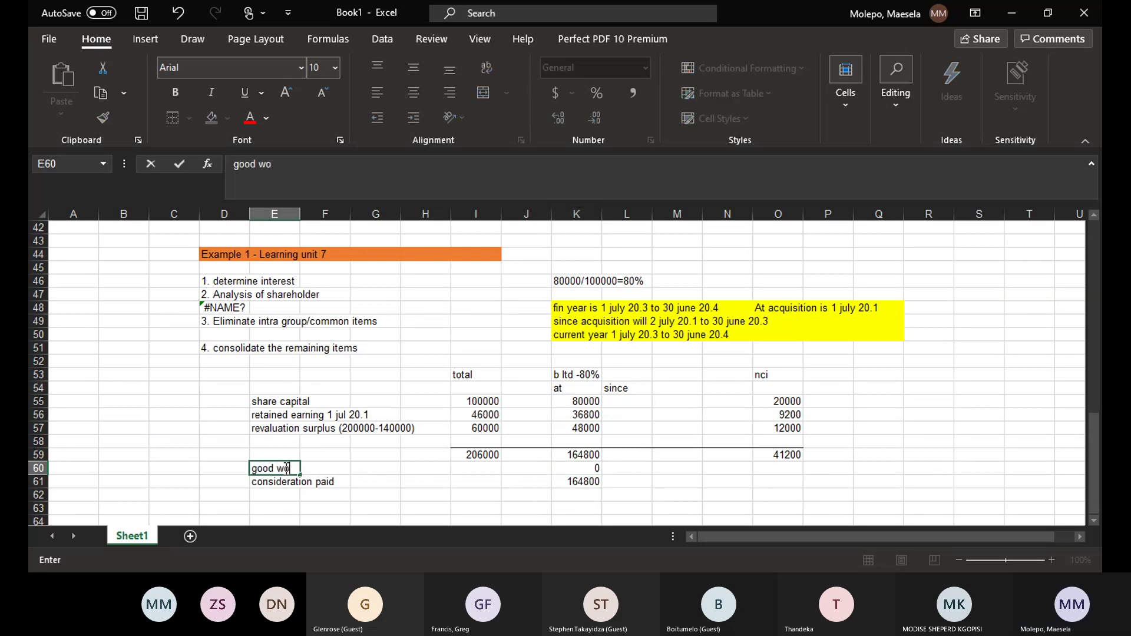
{"action": "key", "text": "BackSpace"}
{"action": "type", "text": "ill"}
{"action": "left_click", "coordinate": [476, 507]}
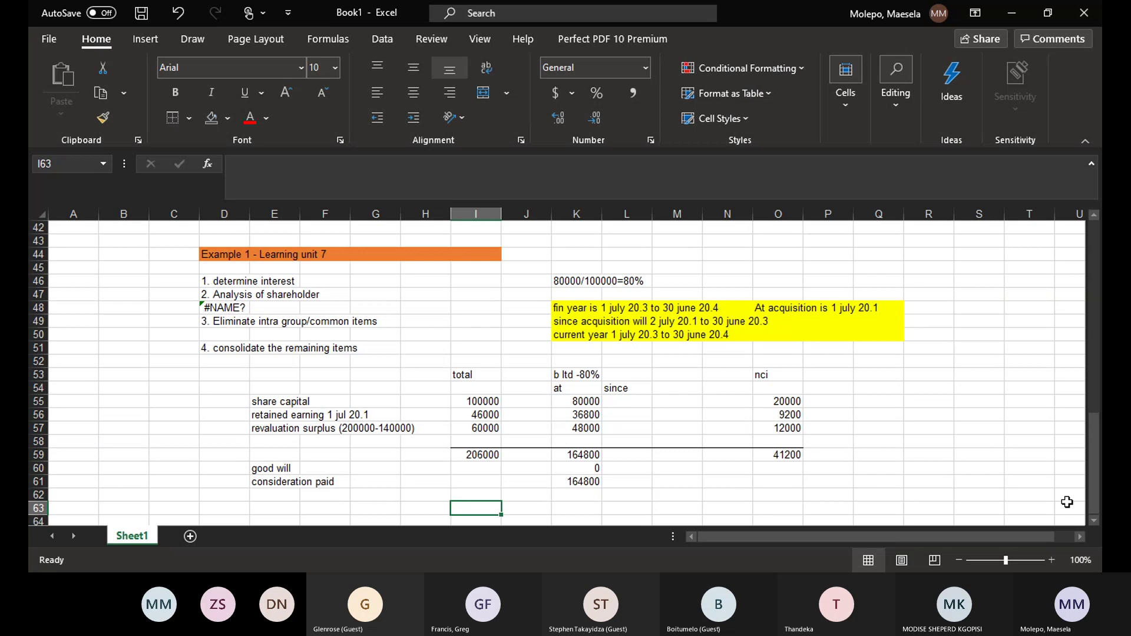
- Enter the section heading "since acquisition to BGN of current" in cell E63
{"action": "left_click_drag", "start_coordinate": [1091, 521], "coordinate": [1091, 521]}
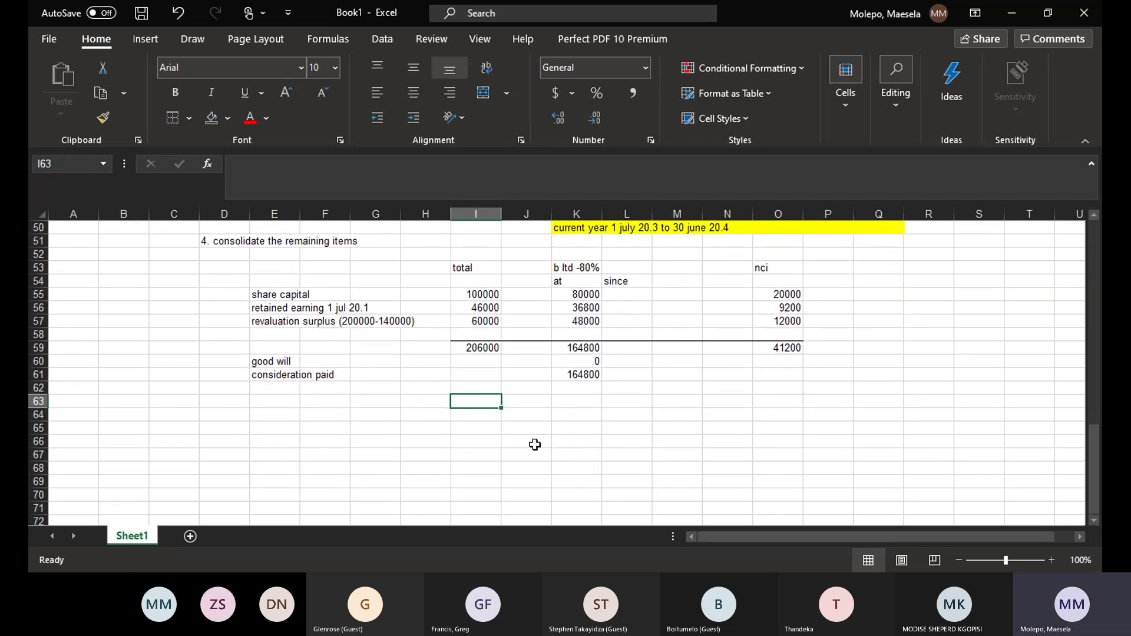
{"action": "double_click", "coordinate": [272, 404]}
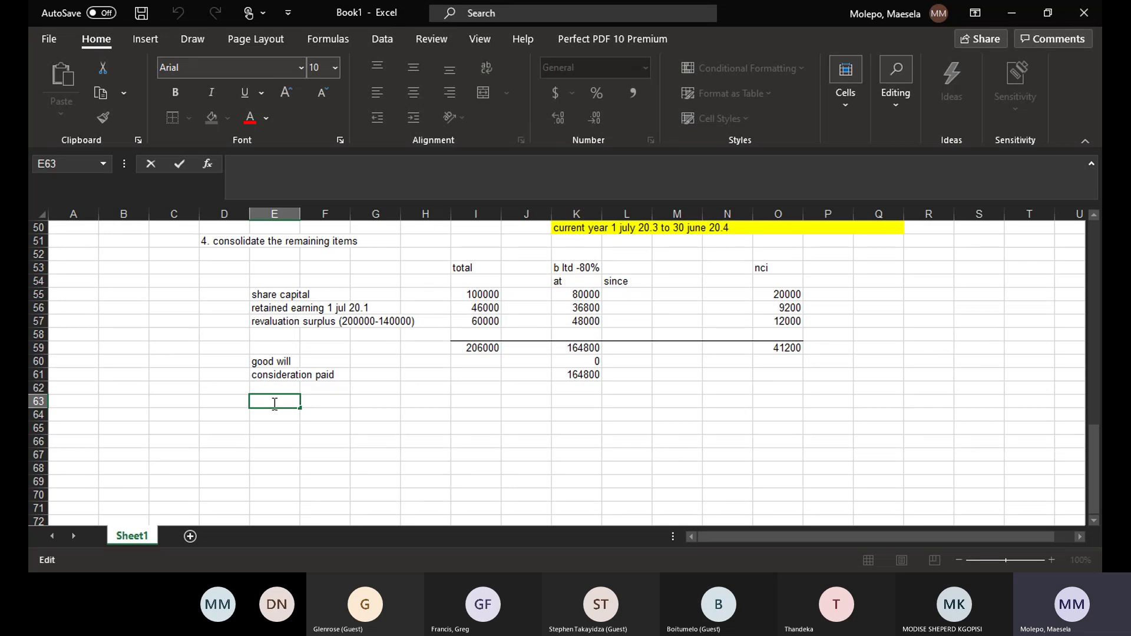
{"action": "type", "text": "since acq"}
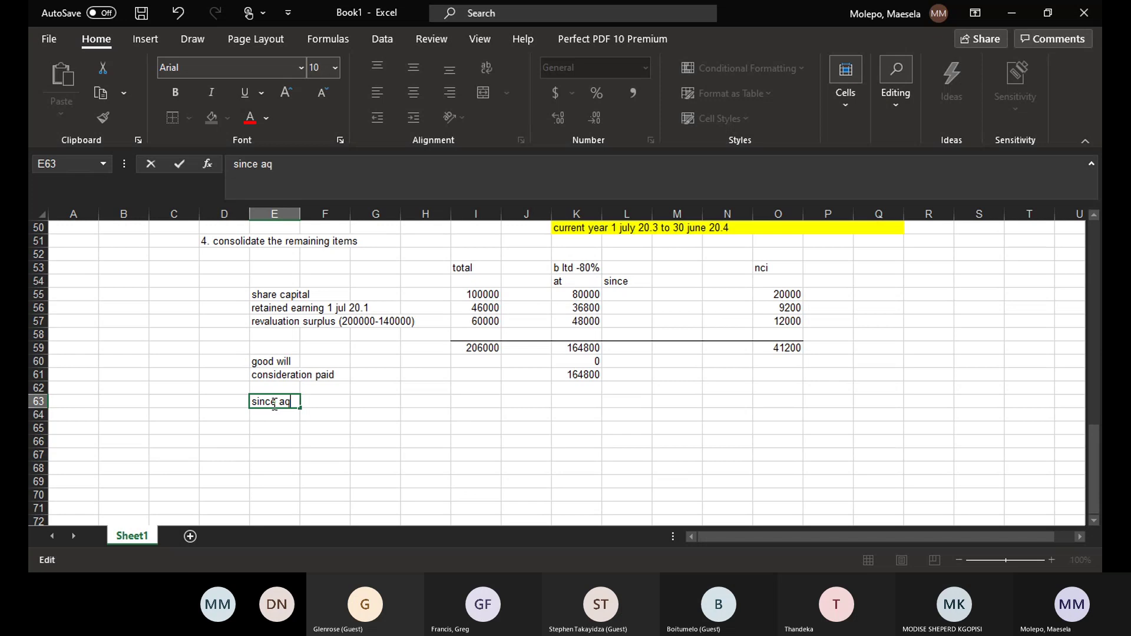
{"action": "key", "text": "BackSpace"}
{"action": "type", "text": "cquisition to "}
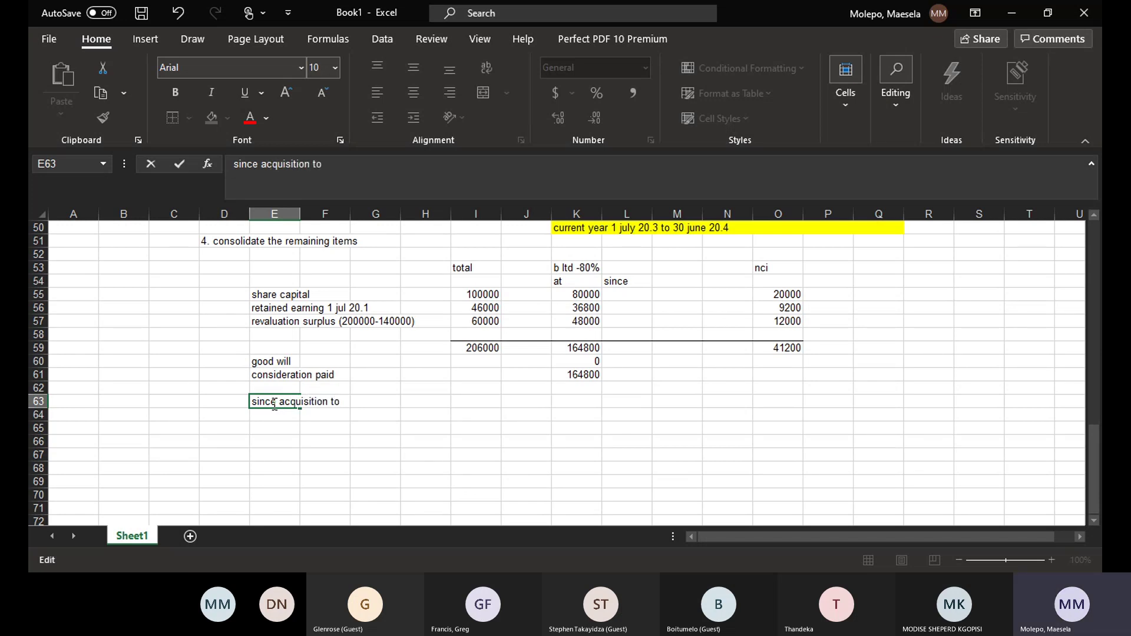
{"action": "type", "text": "BGN of c"}
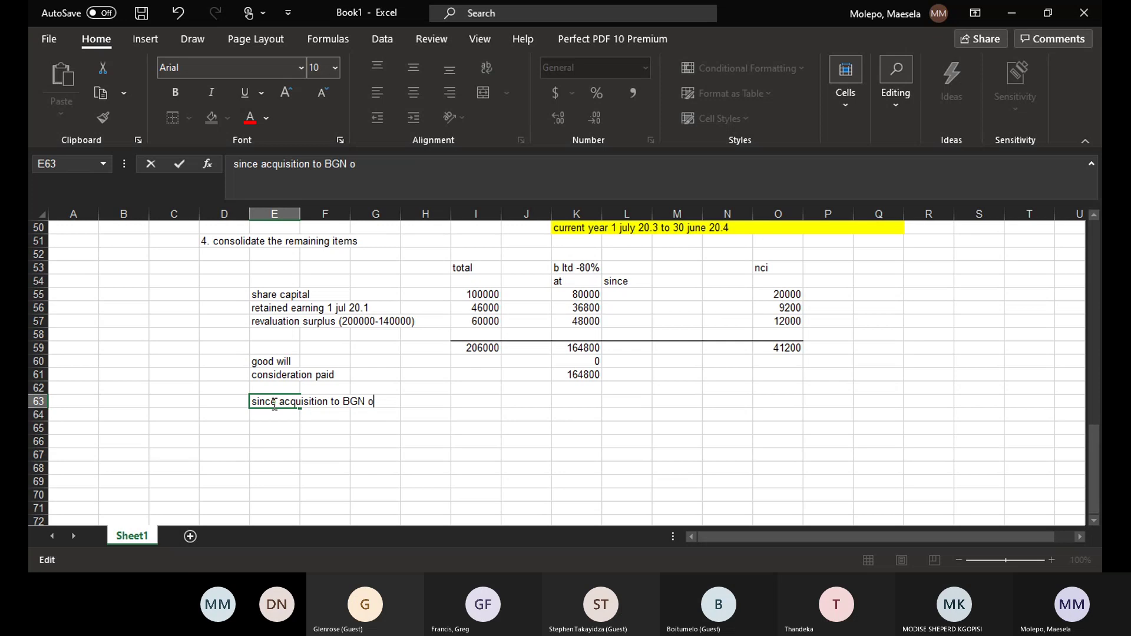
{"action": "type", "text": "rrent"}
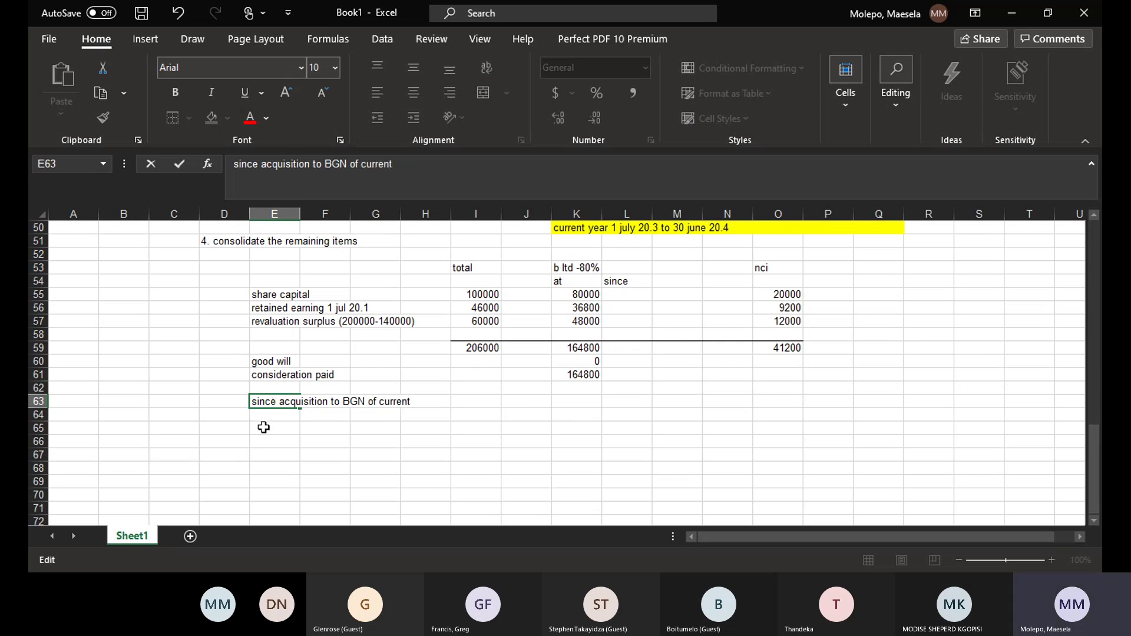
- Enter the row label "retained earning on 1 july 20.3" in cell E64 under the since acquisition heading
{"action": "left_click", "coordinate": [264, 414]}
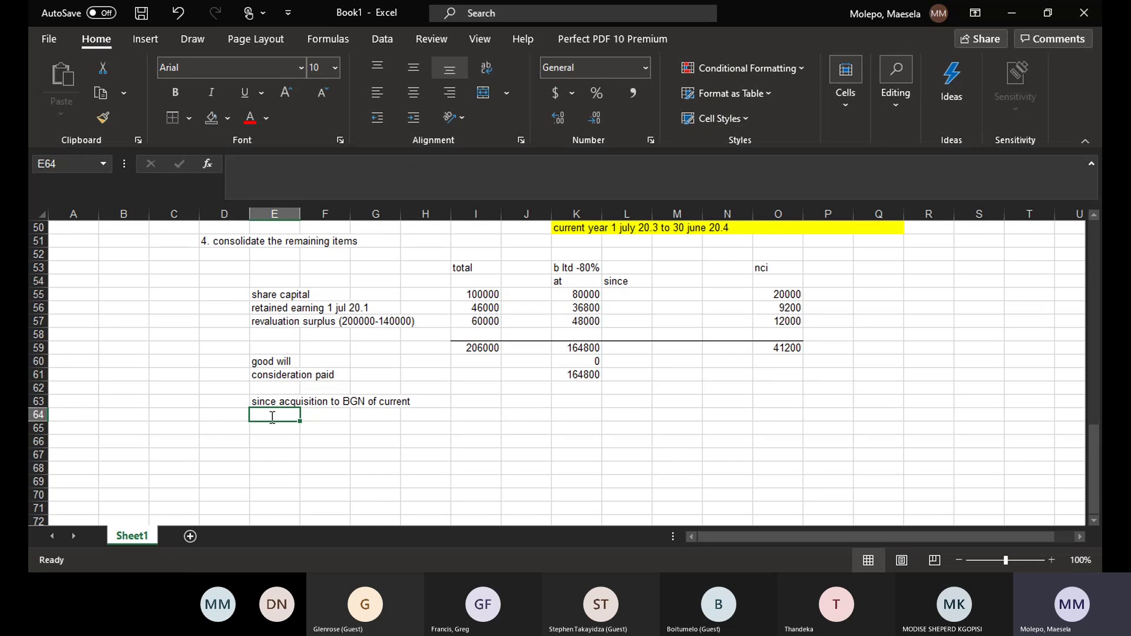
{"action": "type", "text": "retained "}
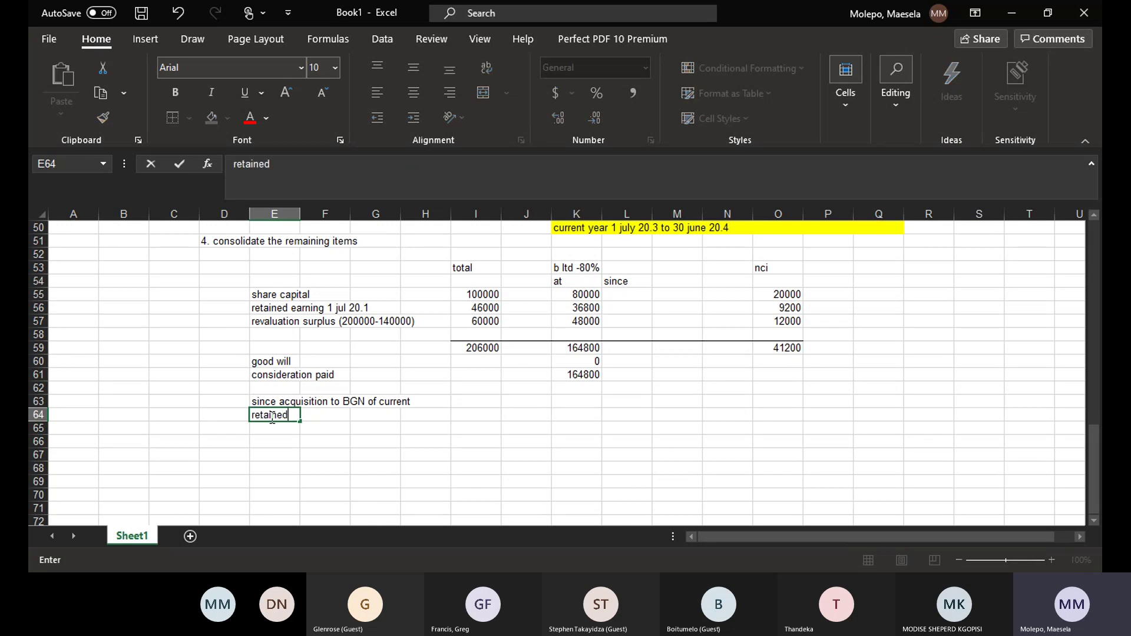
{"action": "type", "text": "earning"}
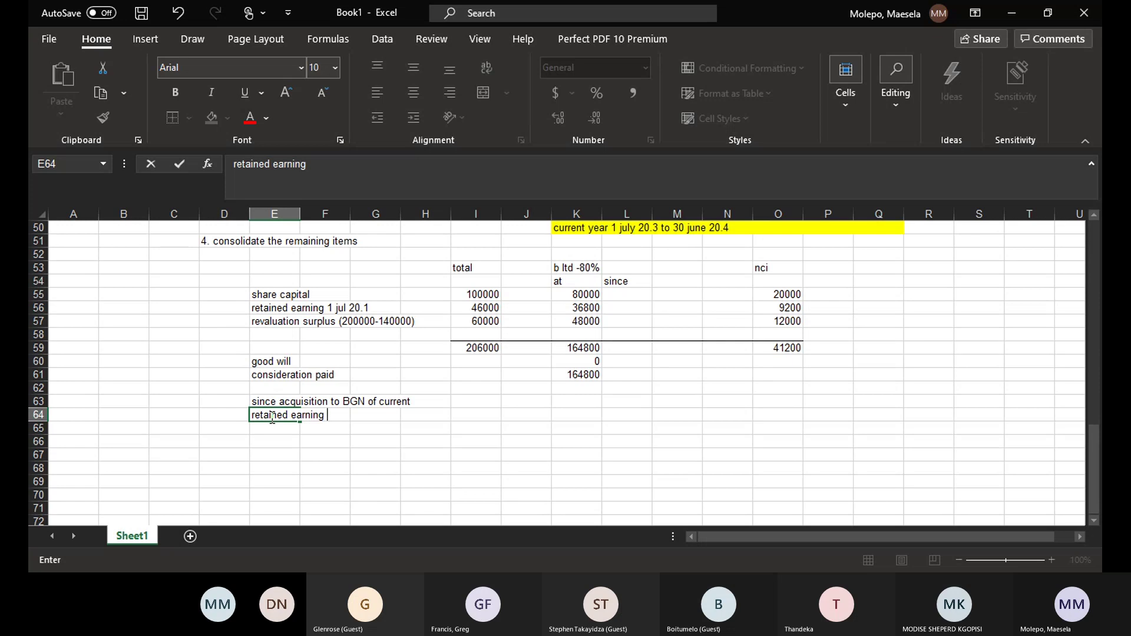
{"action": "type", "text": " on 1"}
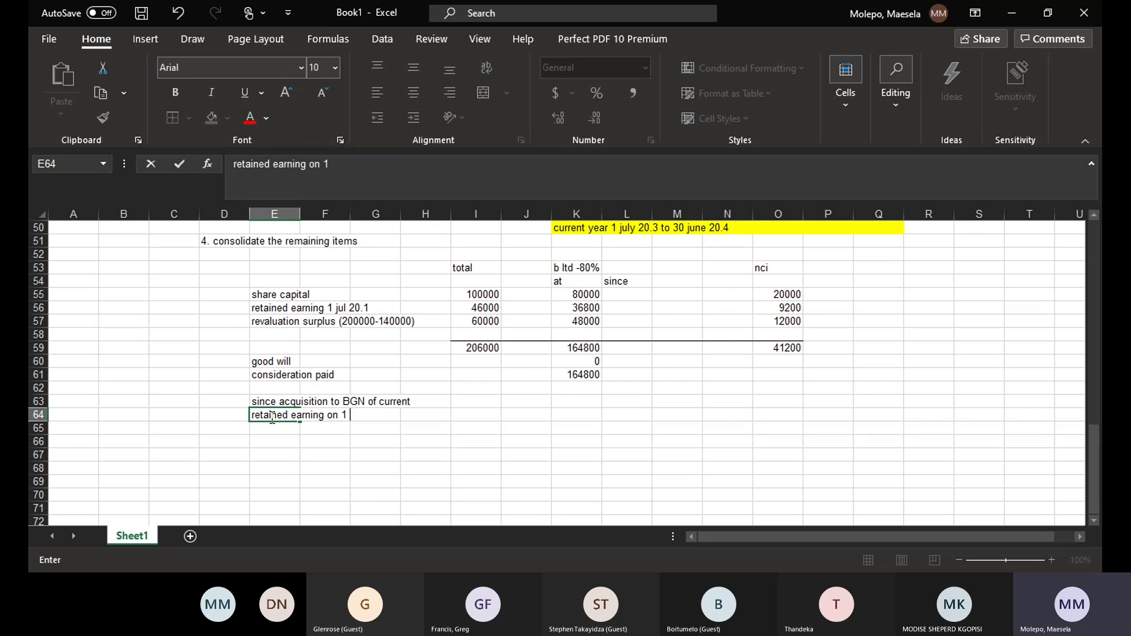
{"action": "type", "text": " huly"}
{"action": "key", "text": "BackSpace"}
{"action": "key", "text": "BackSpace"}
{"action": "key", "text": "BackSpace"}
{"action": "key", "text": "BackSpace"}
{"action": "key", "text": "BackSpace"}
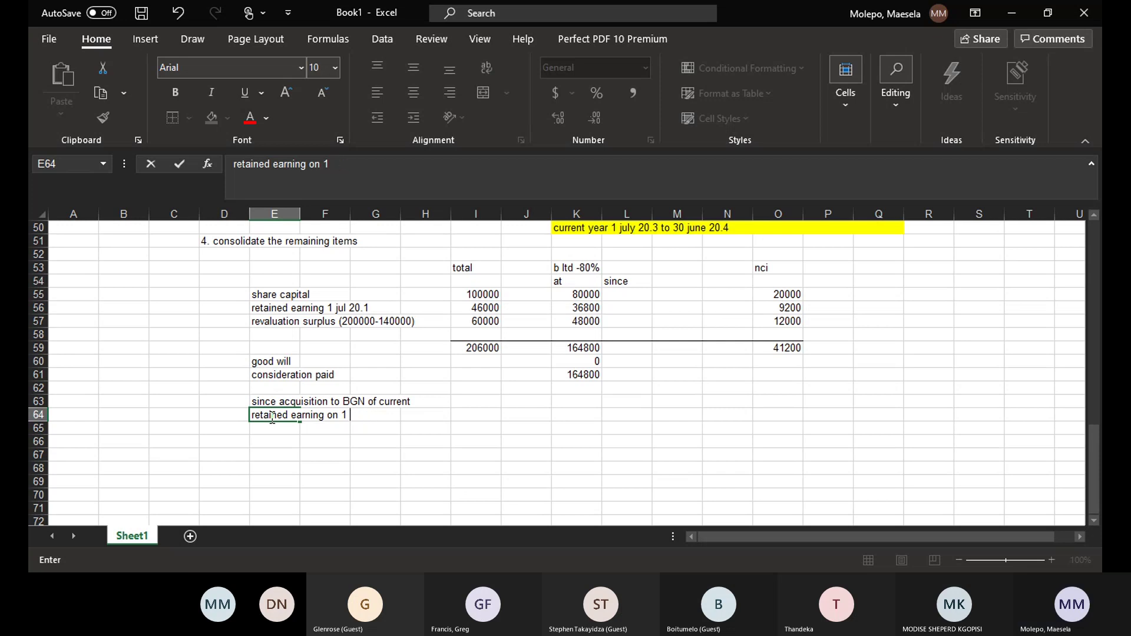
{"action": "type", "text": "july 20.3"}
{"action": "left_click", "coordinate": [401, 420]}
- Highlight the retained earning label in cells E64 to G64 with a light gold fill
{"action": "left_click_drag", "start_coordinate": [401, 420], "coordinate": [368, 420]}
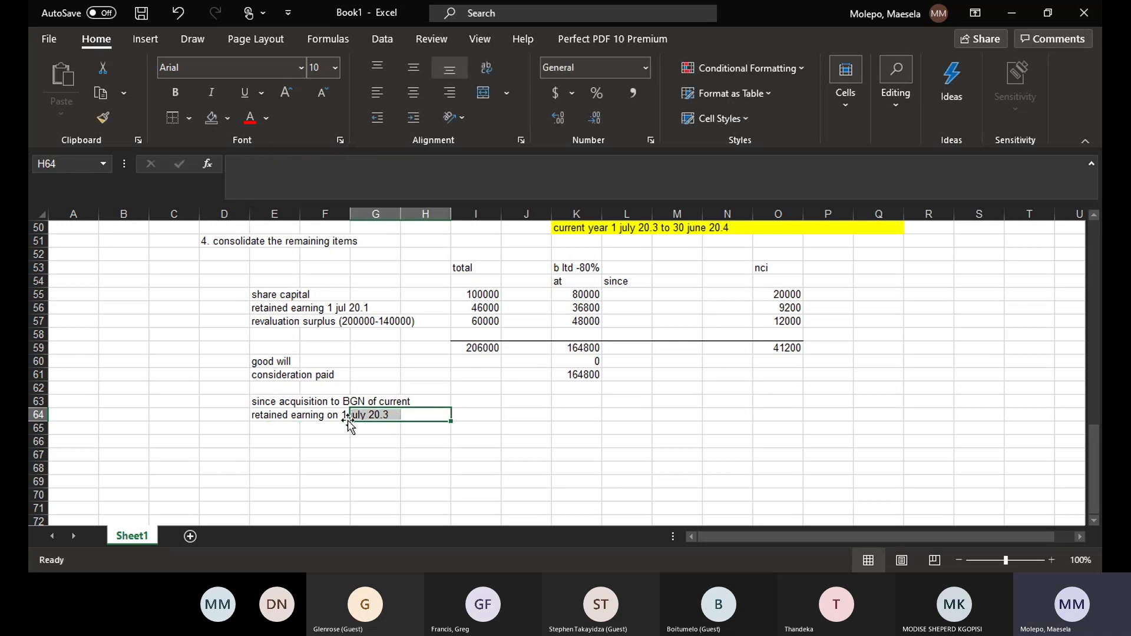
{"action": "left_click_drag", "start_coordinate": [262, 415], "coordinate": [373, 411]}
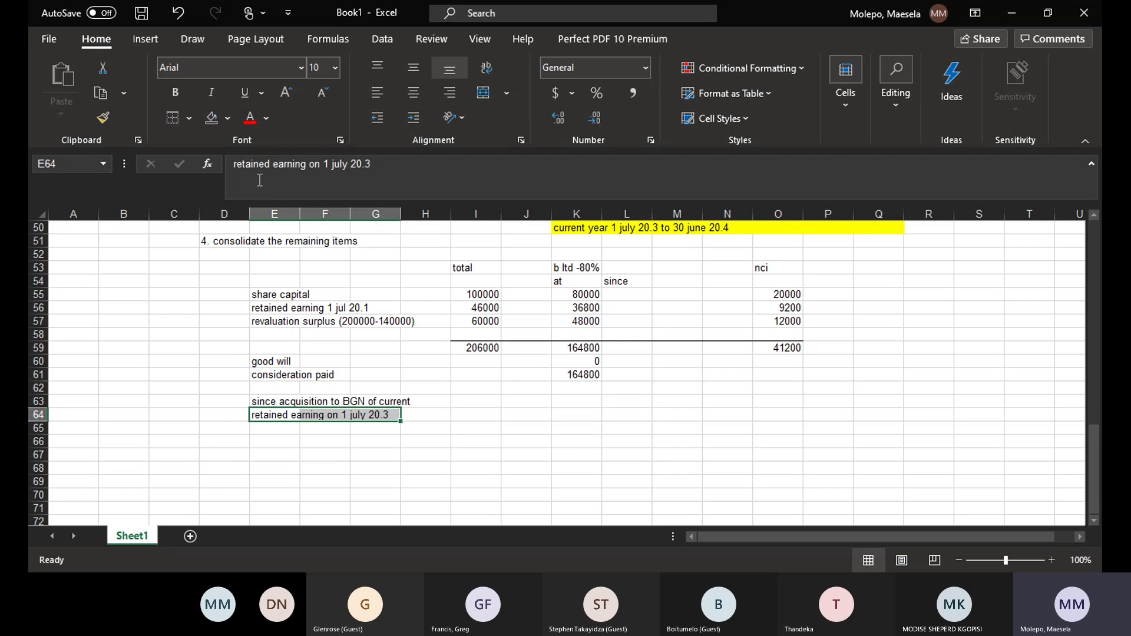
{"action": "left_click", "coordinate": [228, 118]}
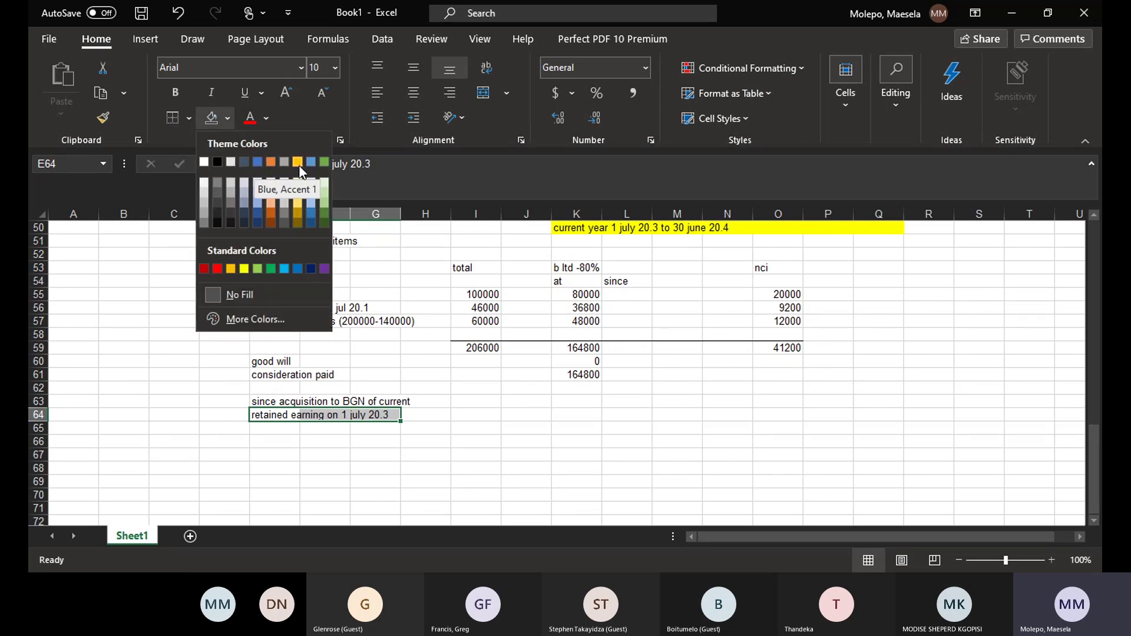
{"action": "left_click", "coordinate": [299, 200]}
{"action": "left_click", "coordinate": [350, 430]}
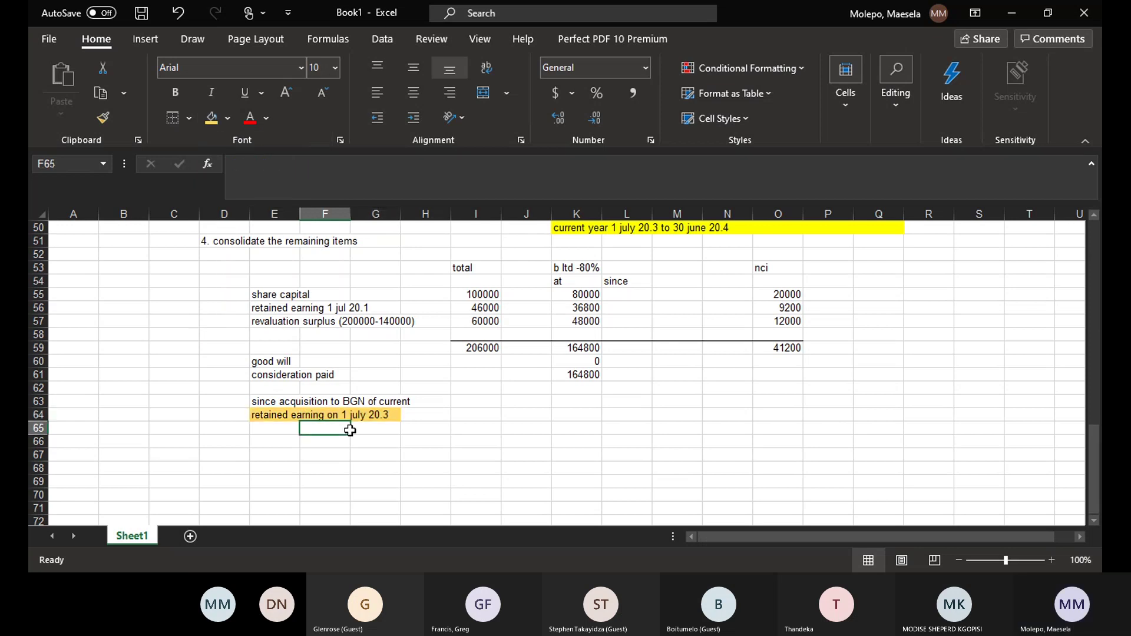
- Fill the 1 july 20.3 retained earning row with "nil" in I64, K64 and O64
{"action": "left_click", "coordinate": [486, 418]}
{"action": "type", "text": "nil"}
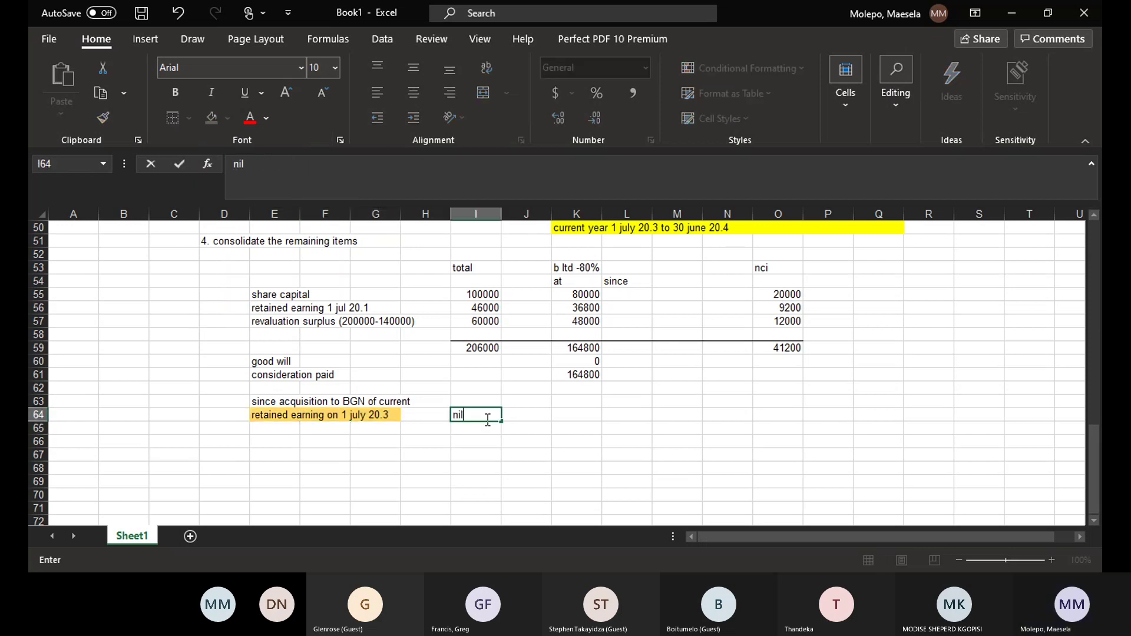
{"action": "left_click_drag", "start_coordinate": [592, 428], "coordinate": [591, 418]}
{"action": "left_click", "coordinate": [590, 415]}
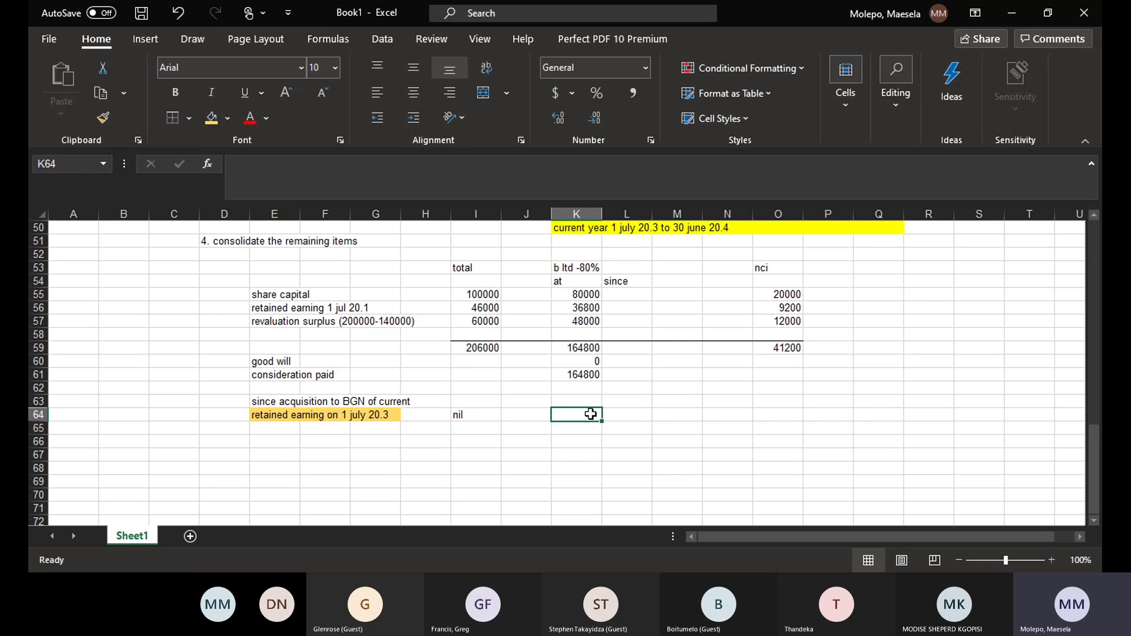
{"action": "type", "text": "nil"}
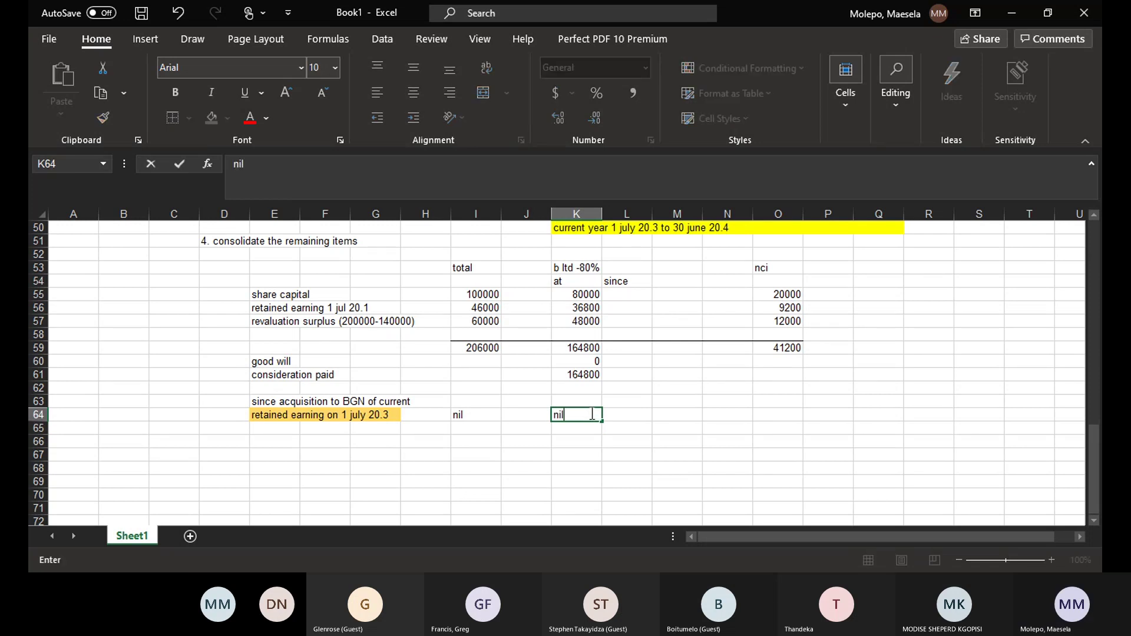
{"action": "left_click", "coordinate": [787, 415]}
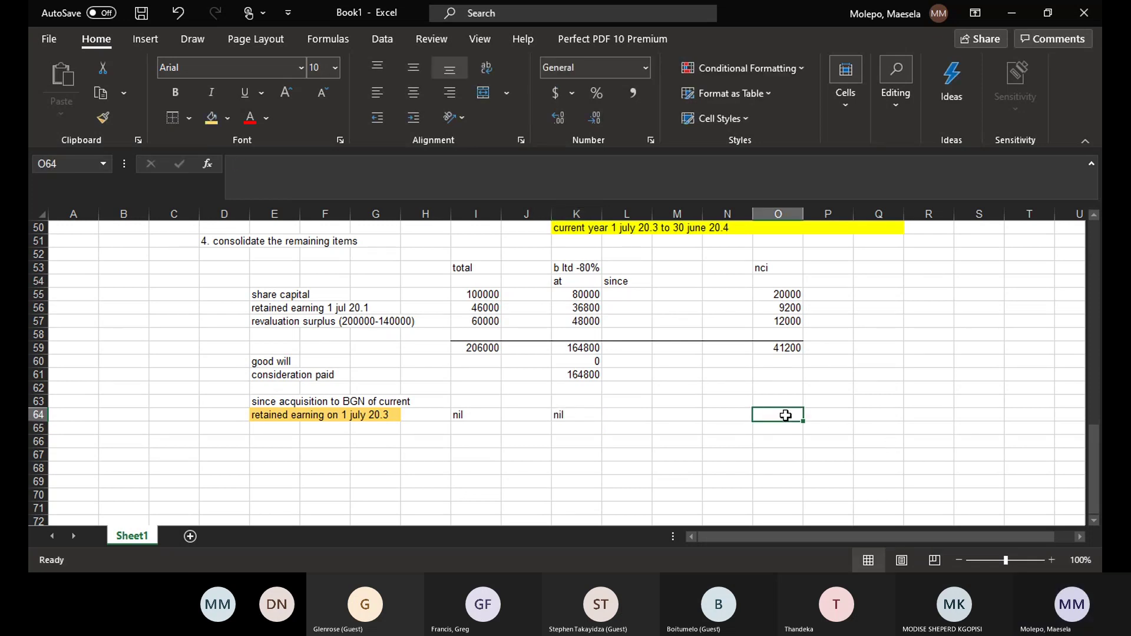
{"action": "type", "text": "nil"}
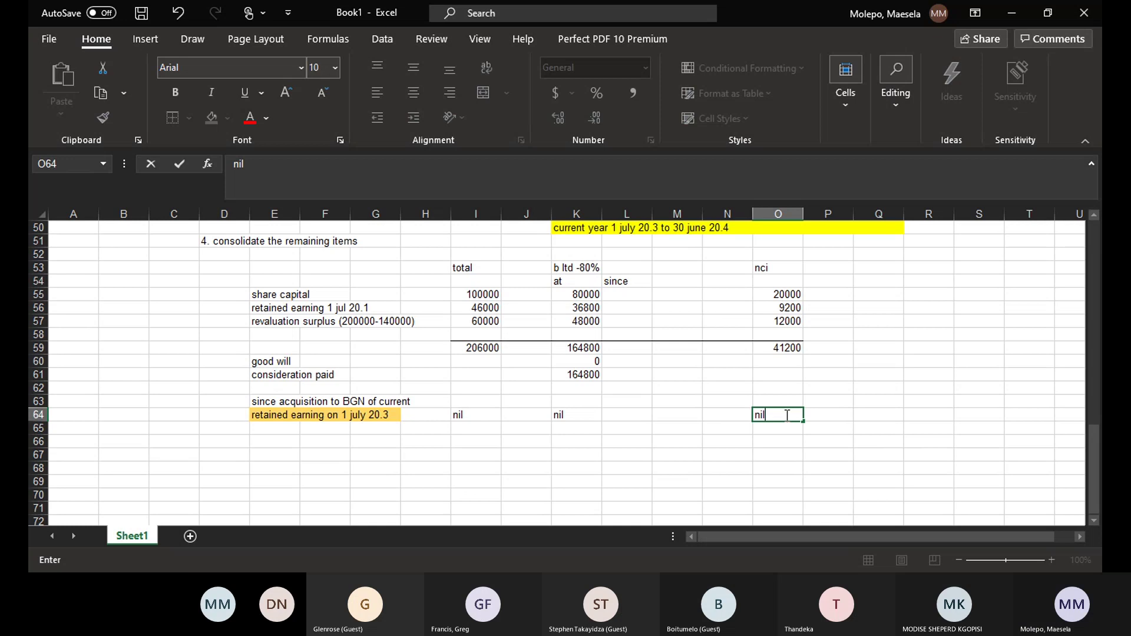
- Enter the section heading "current year" in cell E67
{"action": "left_click", "coordinate": [273, 451]}
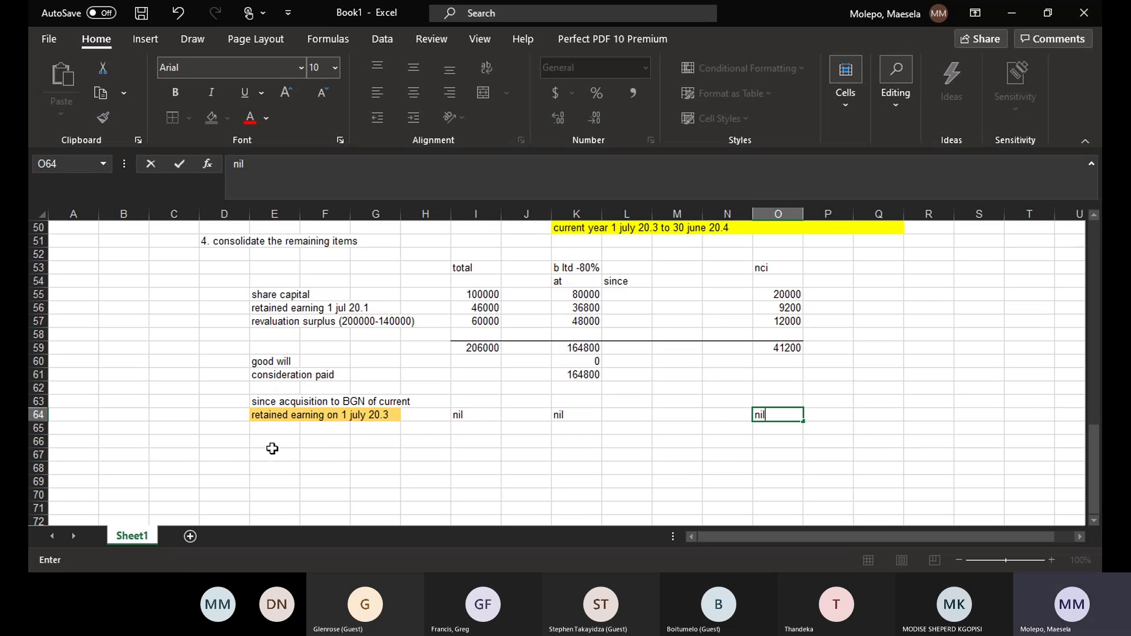
{"action": "type", "text": "cu"}
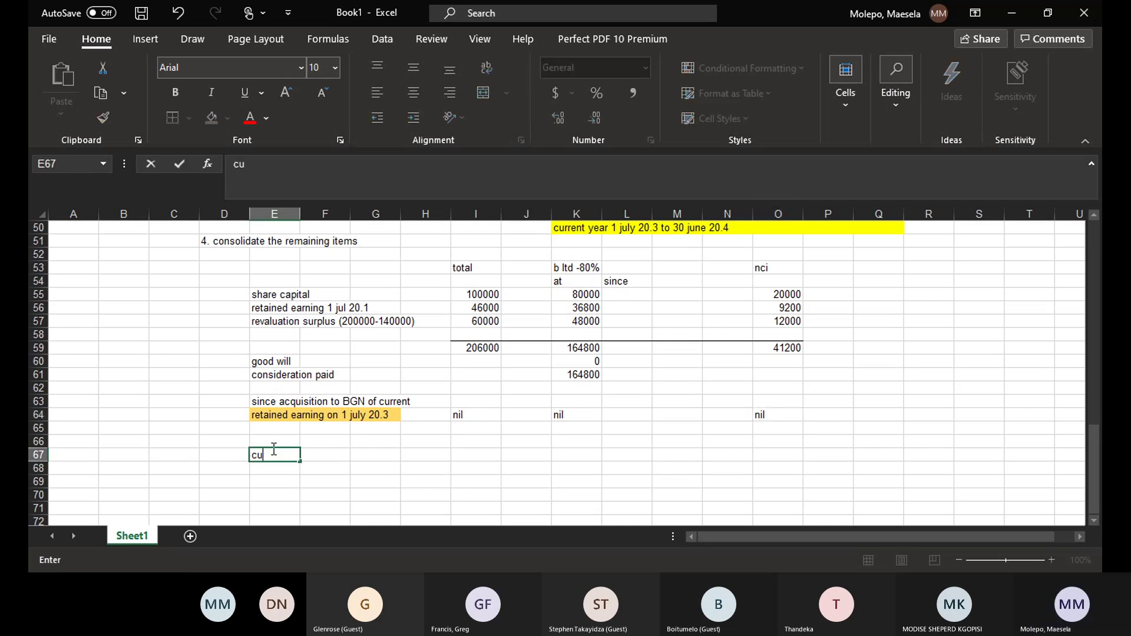
{"action": "type", "text": "rrent year"}
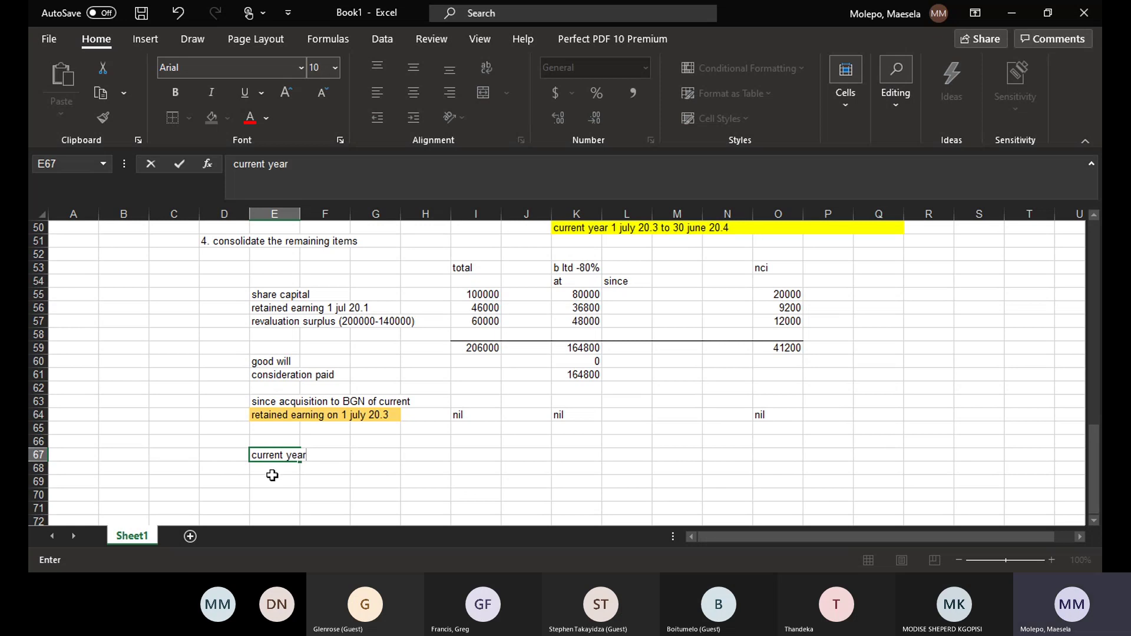
- Enter the row label "retain earnings" in cell E68 under the current year heading
{"action": "left_click_drag", "start_coordinate": [272, 471], "coordinate": [272, 474]}
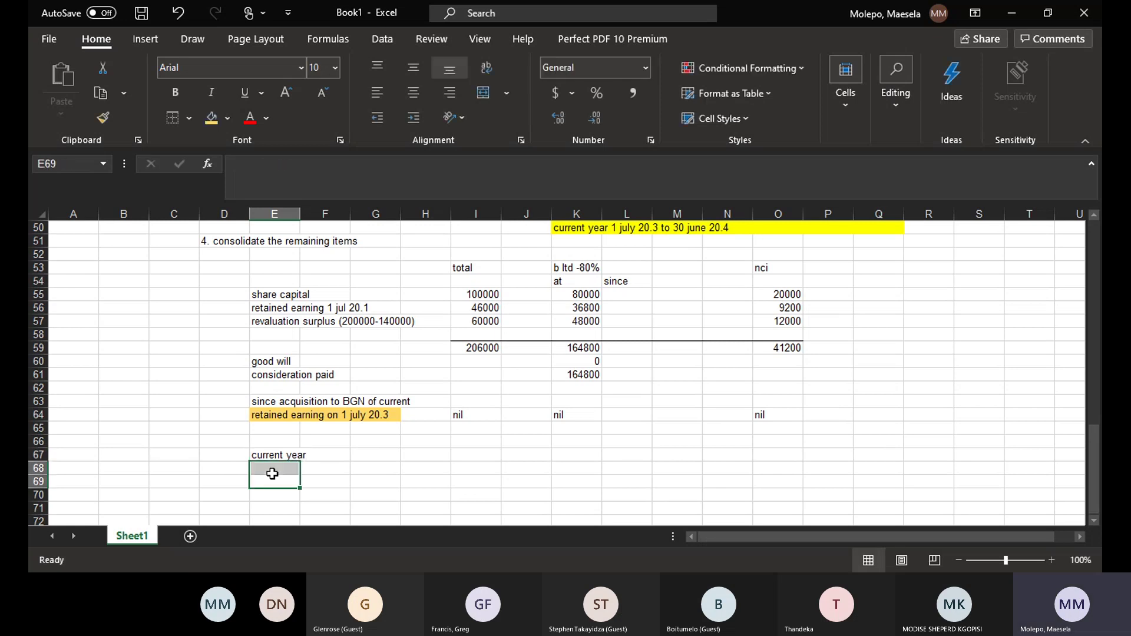
{"action": "left_click", "coordinate": [339, 480]}
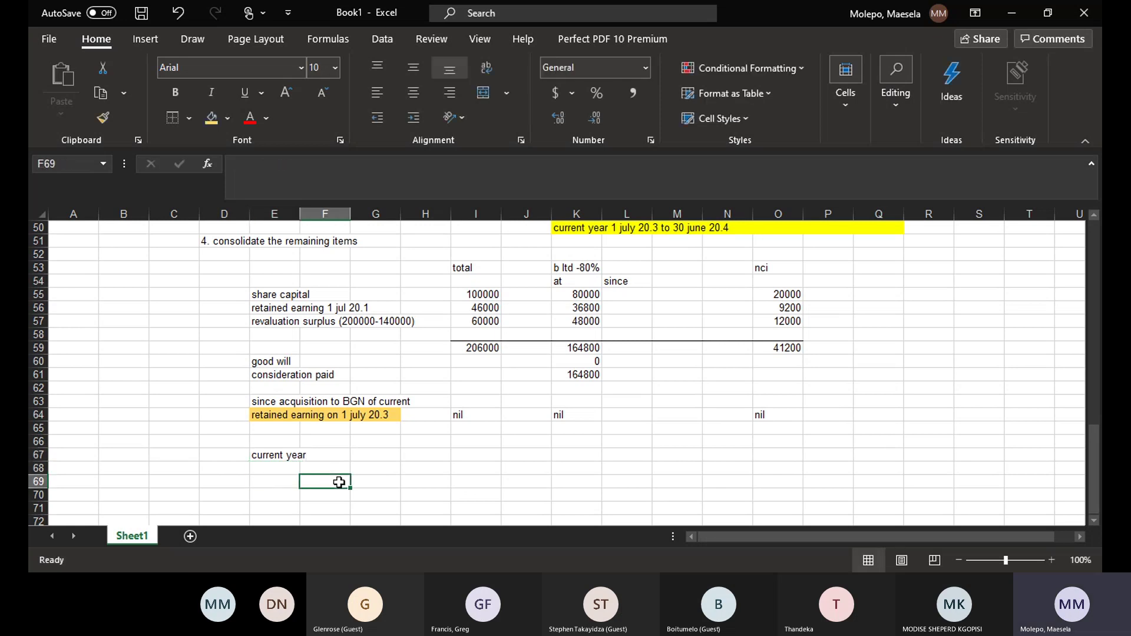
{"action": "left_click", "coordinate": [277, 471]}
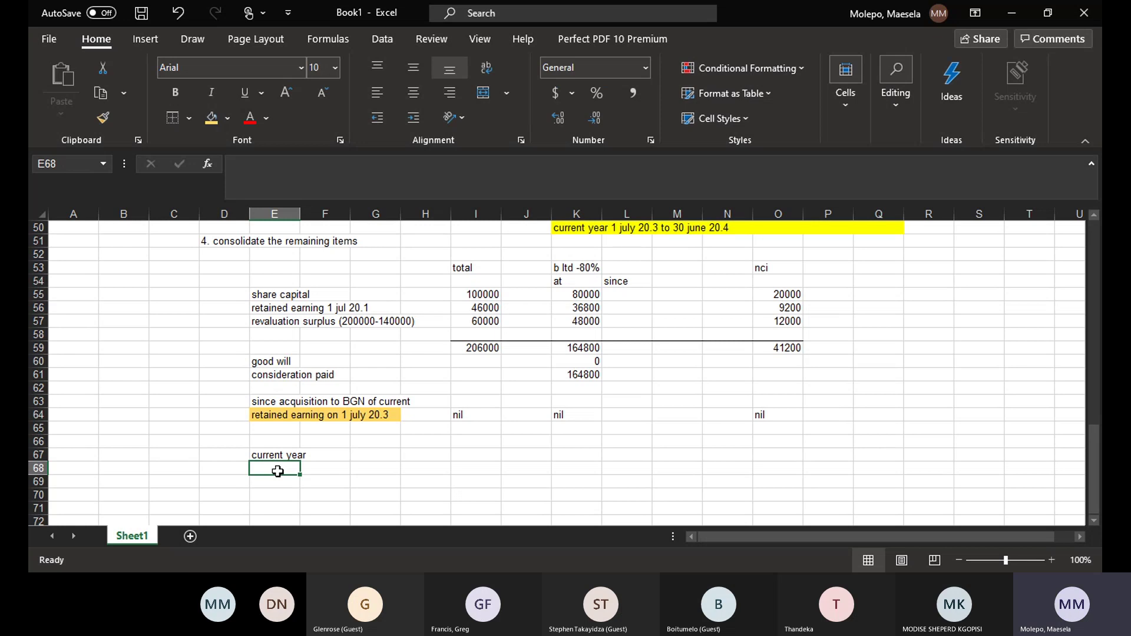
{"action": "type", "text": "reta"}
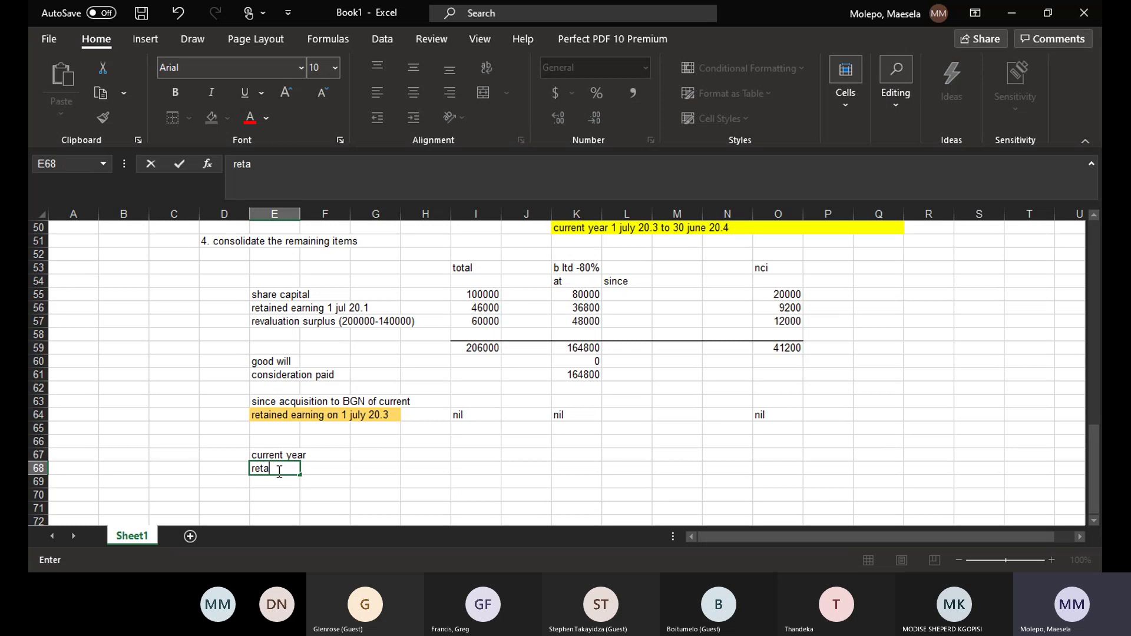
{"action": "type", "text": "in"}
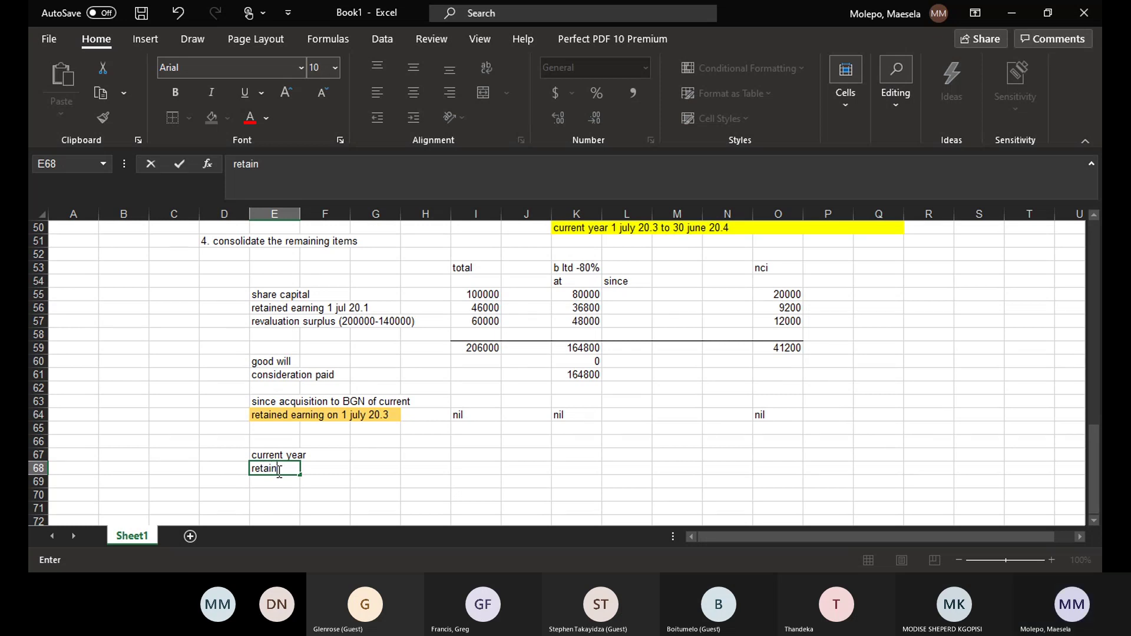
{"action": "type", "text": " earnings"}
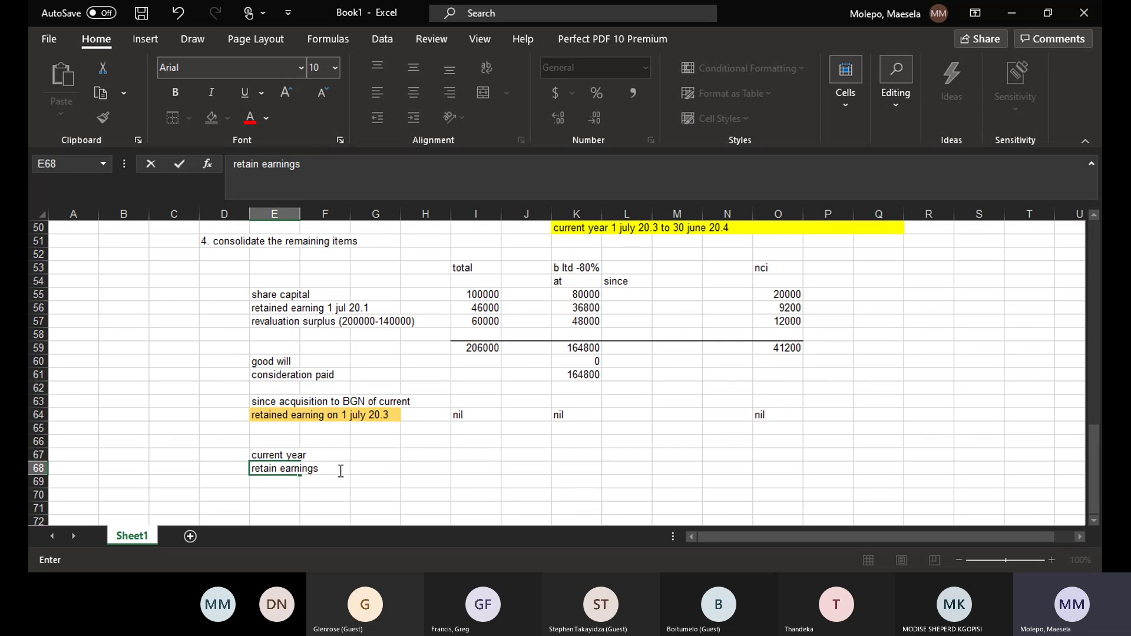
{"action": "left_click", "coordinate": [264, 482]}
{"action": "type", "text": "("}
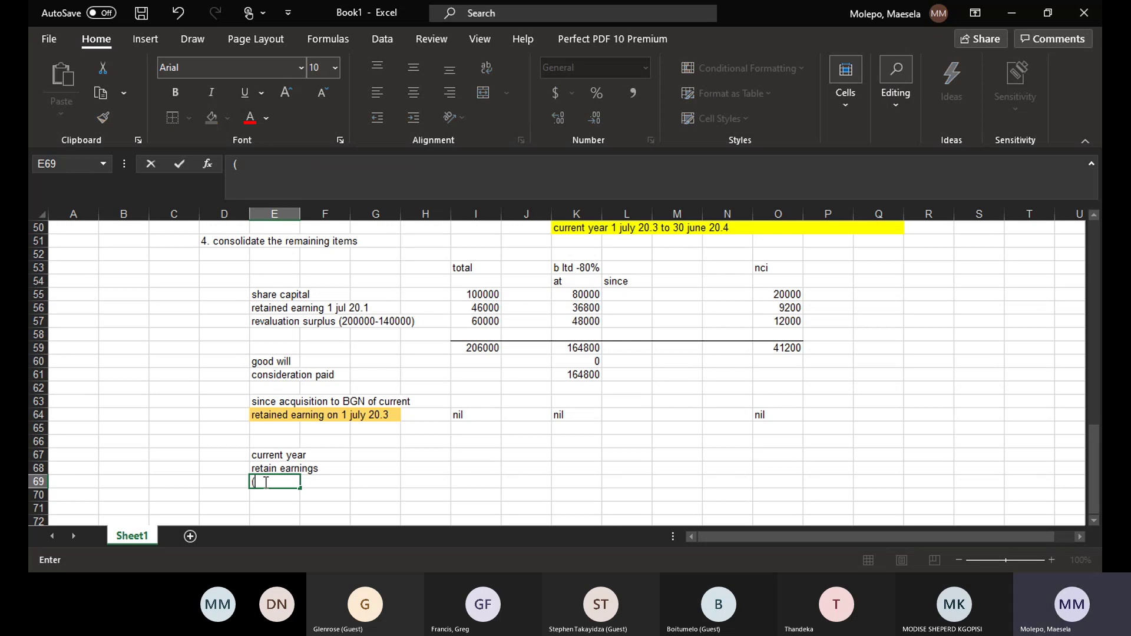
{"action": "type", "text": "92000-"}
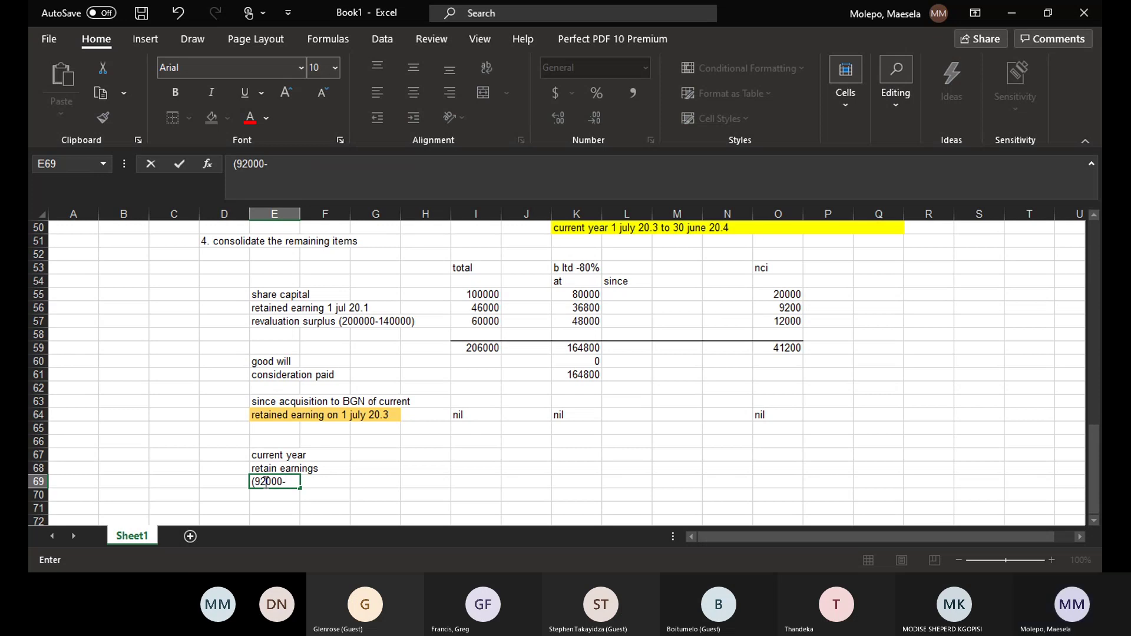
{"action": "type", "text": "46000)"}
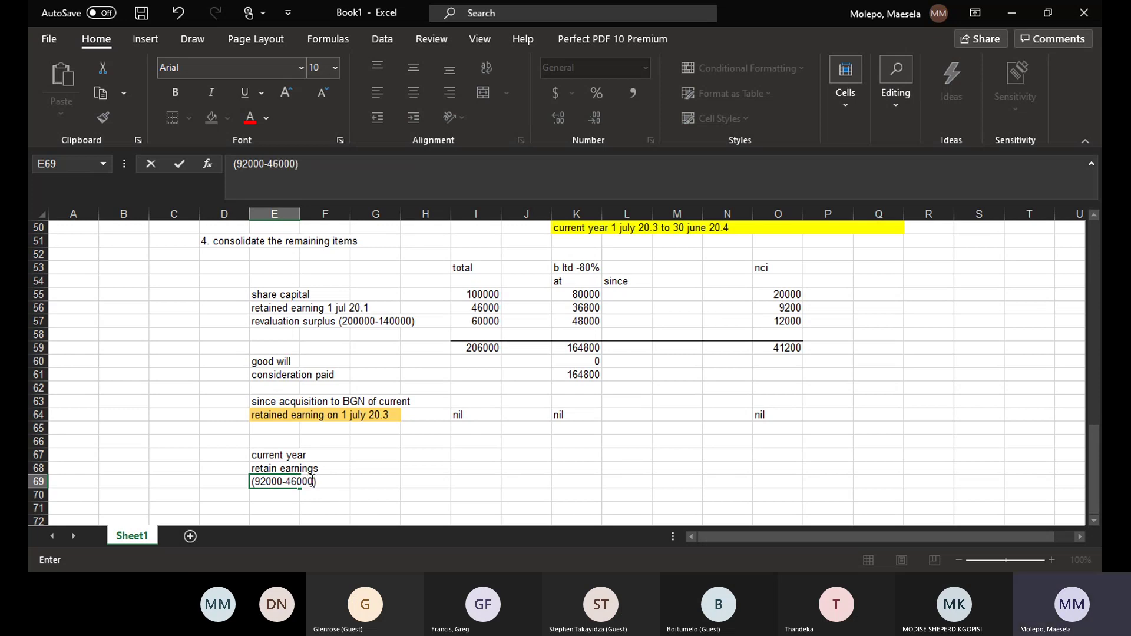
{"action": "left_click", "coordinate": [325, 414]}
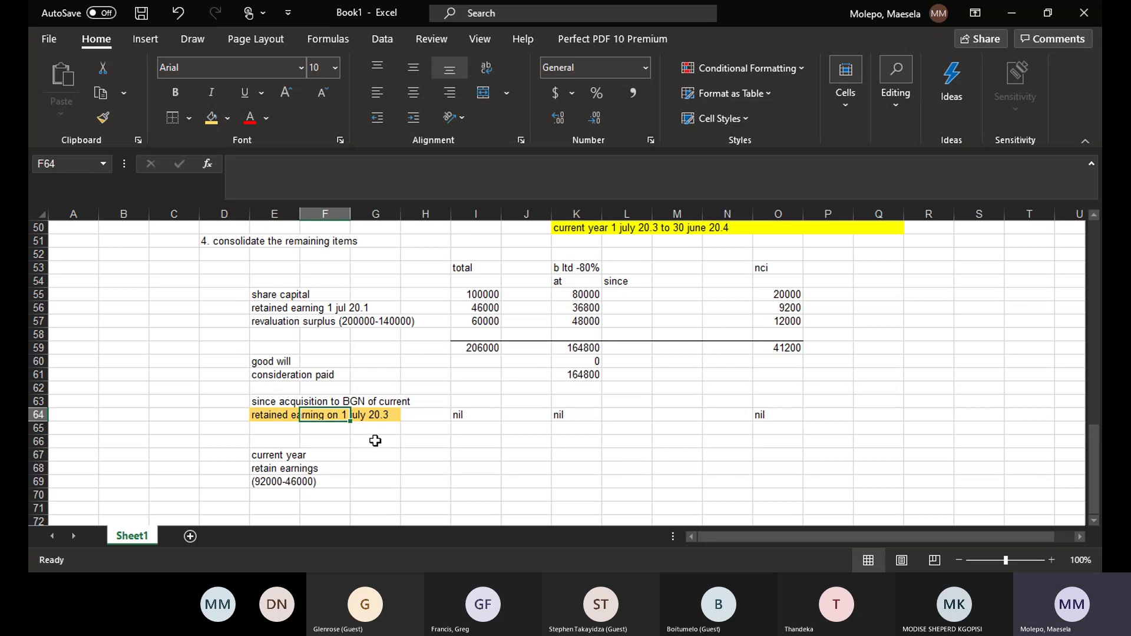
- Extend the label in E68 to read "retain earnings on 30.06.20.4"
{"action": "left_click", "coordinate": [334, 470]}
{"action": "left_click", "coordinate": [281, 470]}
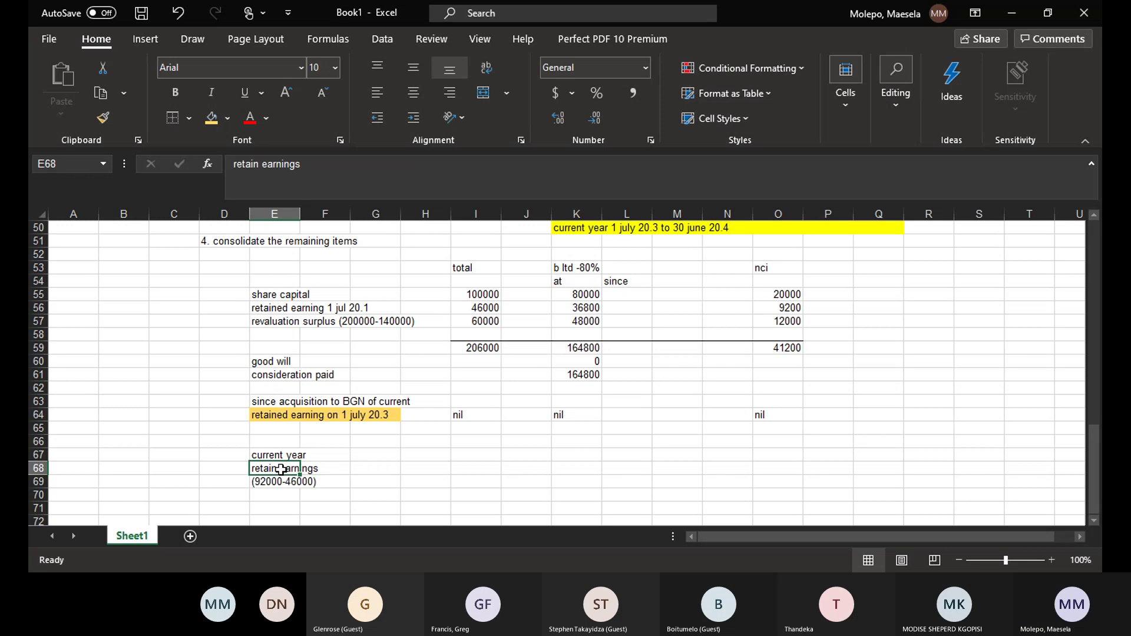
{"action": "left_click", "coordinate": [331, 170]}
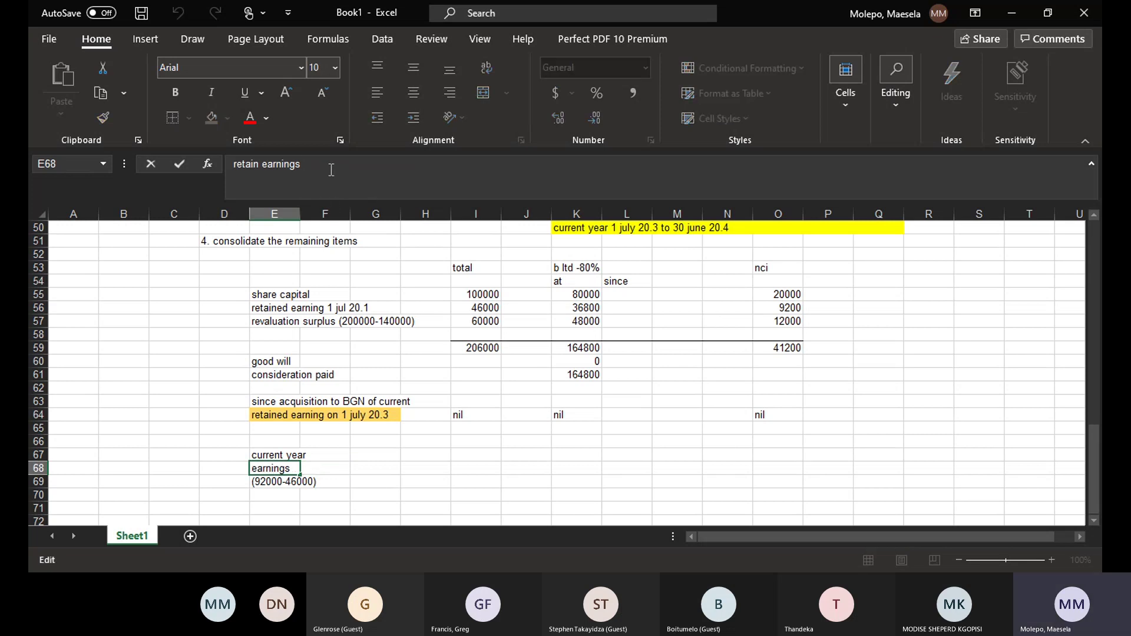
{"action": "type", "text": "on "}
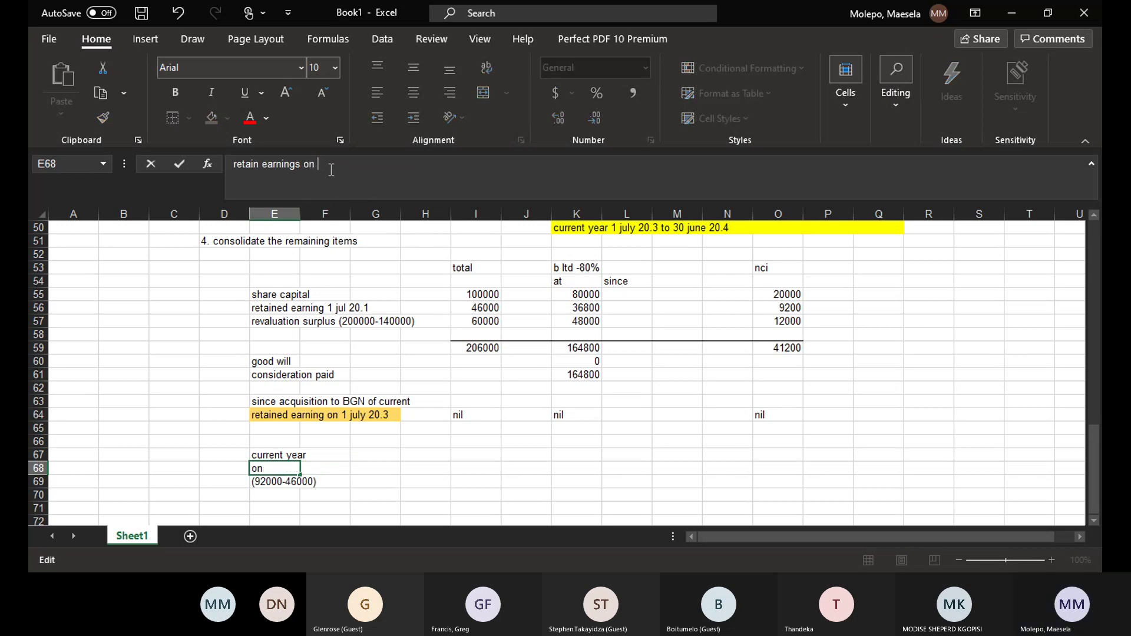
{"action": "type", "text": "30.0"}
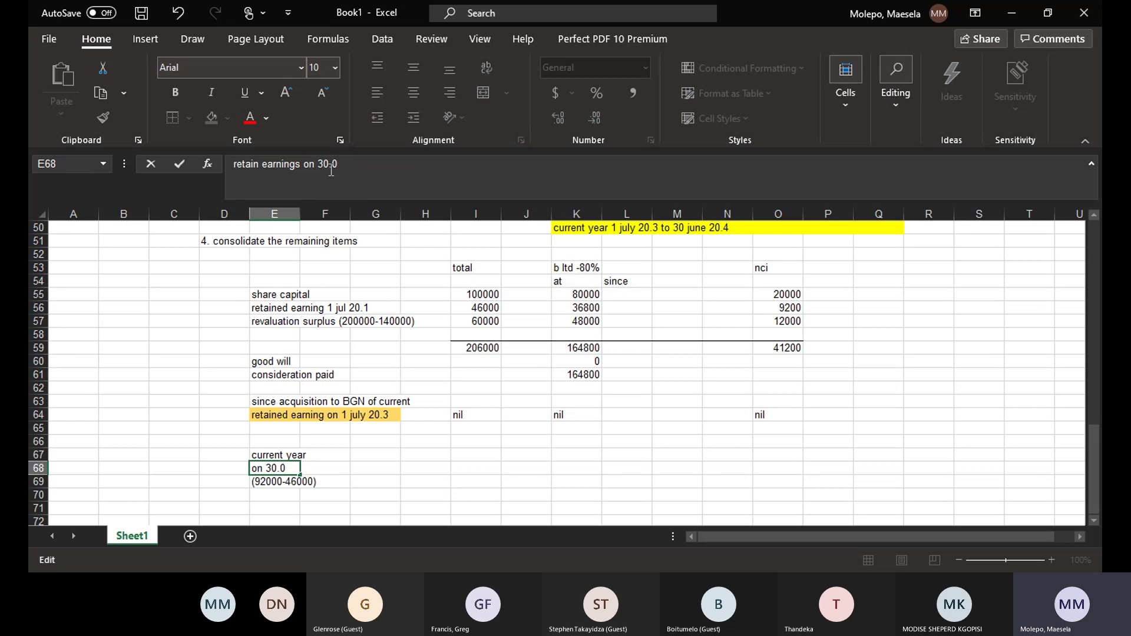
{"action": "type", "text": "6.20.4"}
{"action": "left_click", "coordinate": [347, 510]}
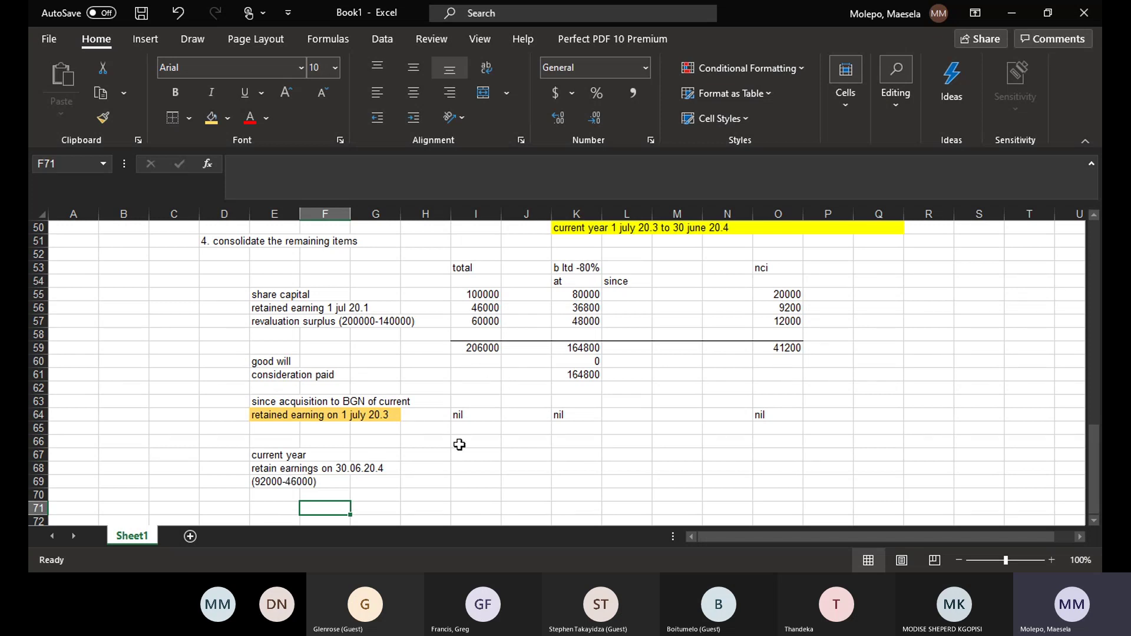
- Fill the current year retain earnings row with 46000 in I68, 36800 in L68 and 9200 in O68
{"action": "left_click", "coordinate": [463, 466]}
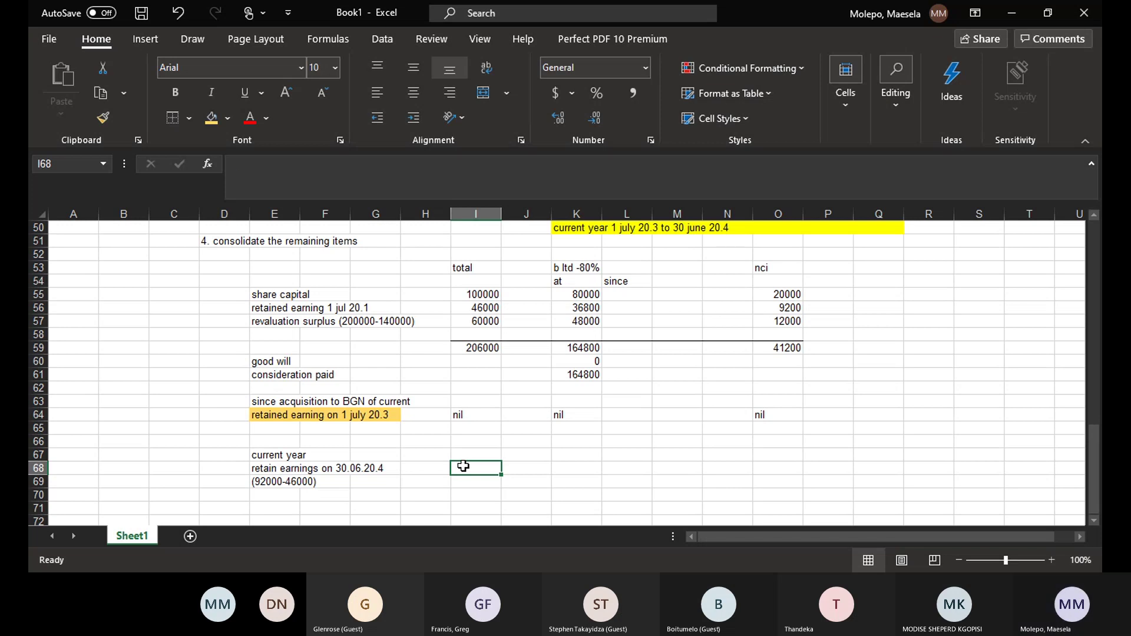
{"action": "type", "text": "6"}
{"action": "key", "text": "BackSpace"}
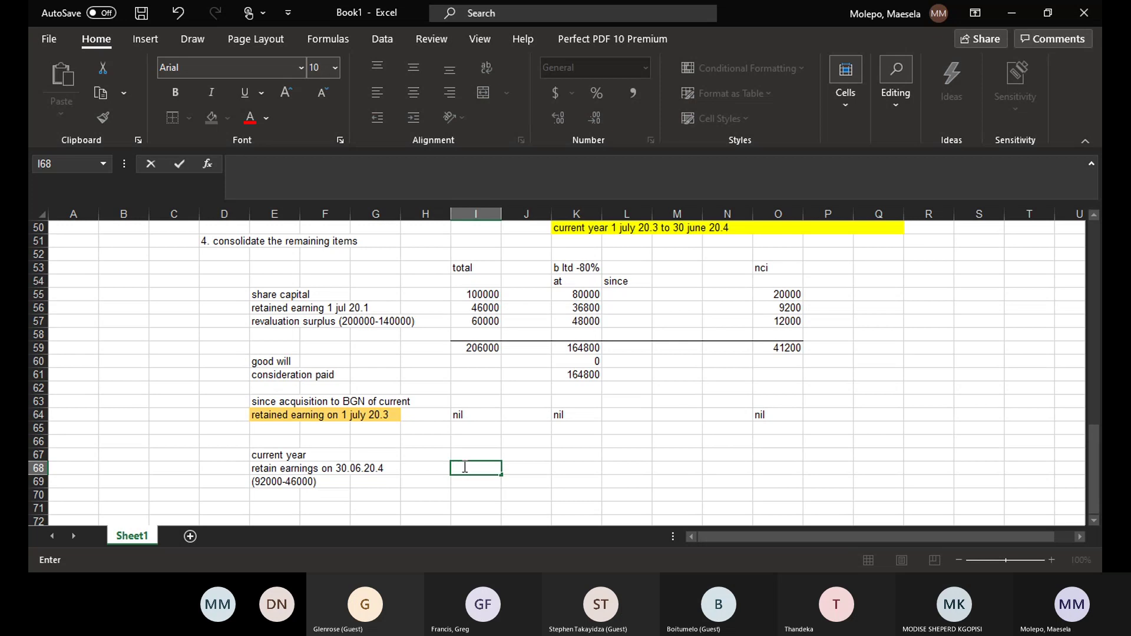
{"action": "type", "text": "46000"}
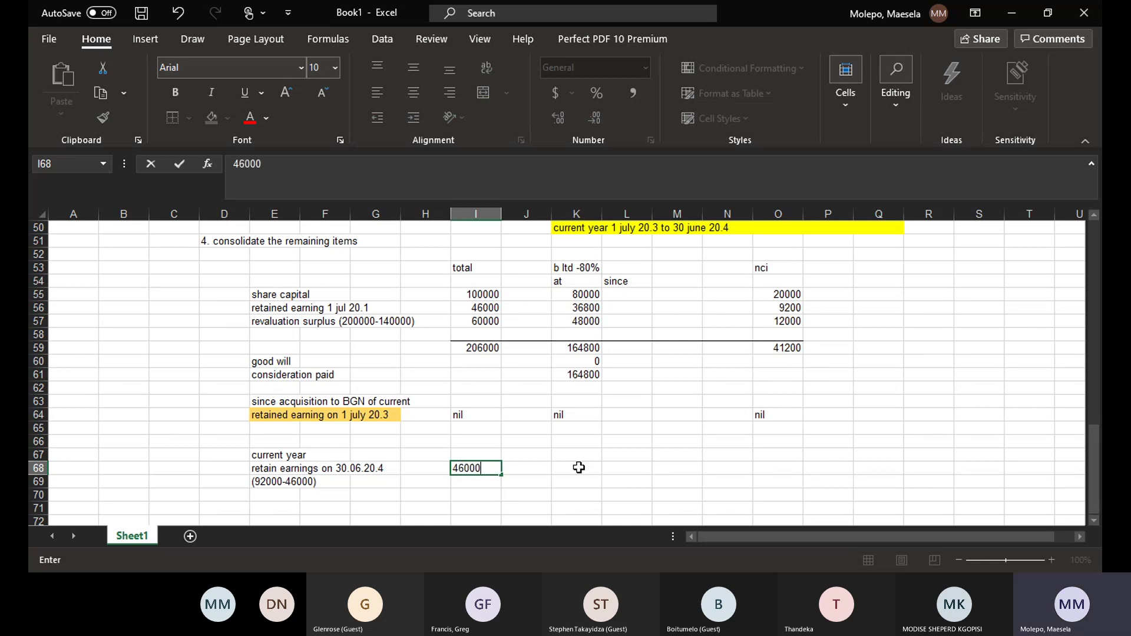
{"action": "left_click", "coordinate": [635, 465]}
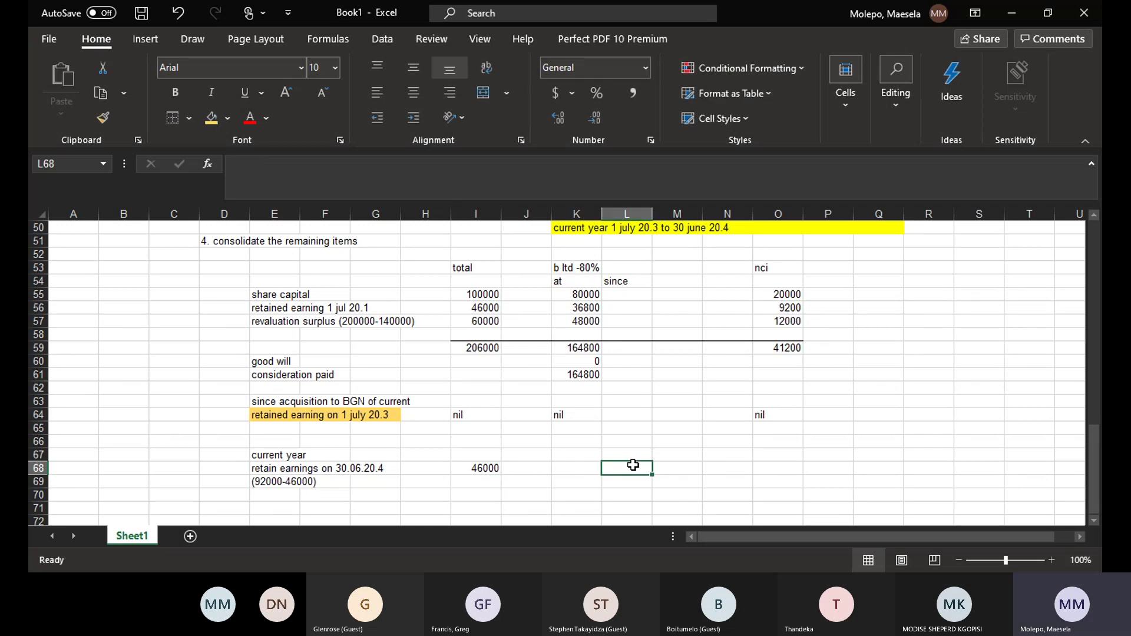
{"action": "type", "text": "36"}
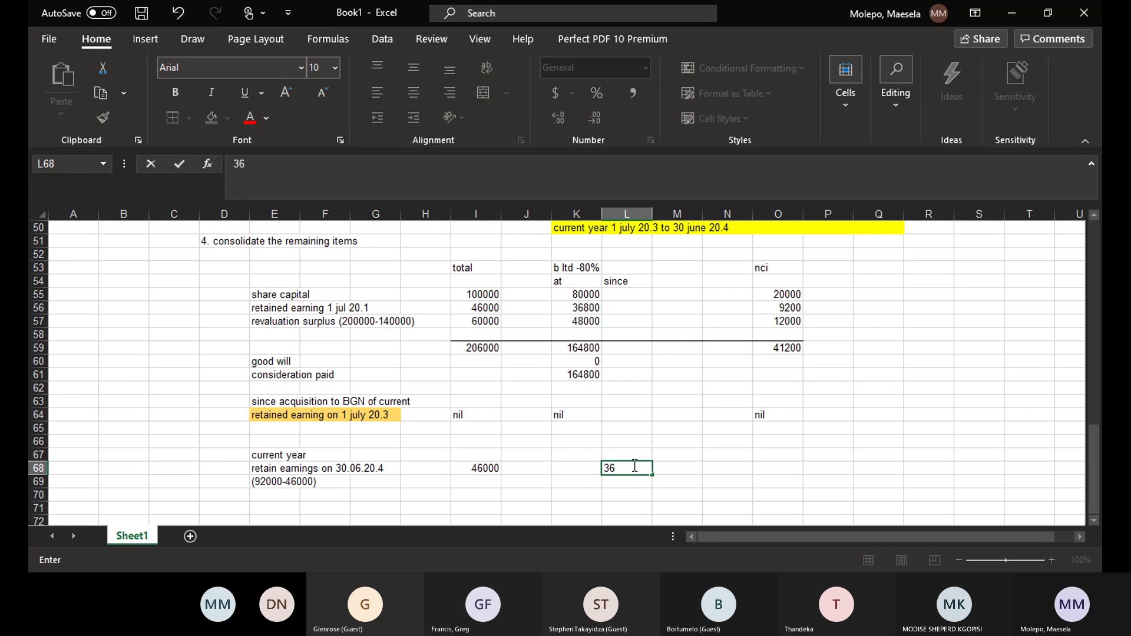
{"action": "type", "text": "800"}
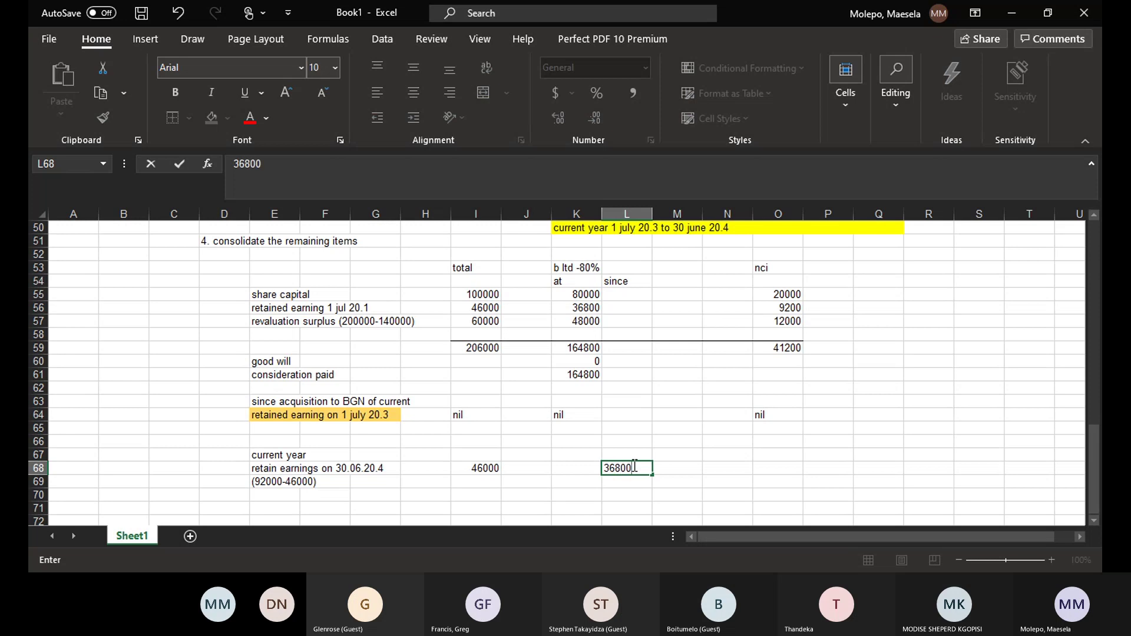
{"action": "left_click", "coordinate": [770, 467]}
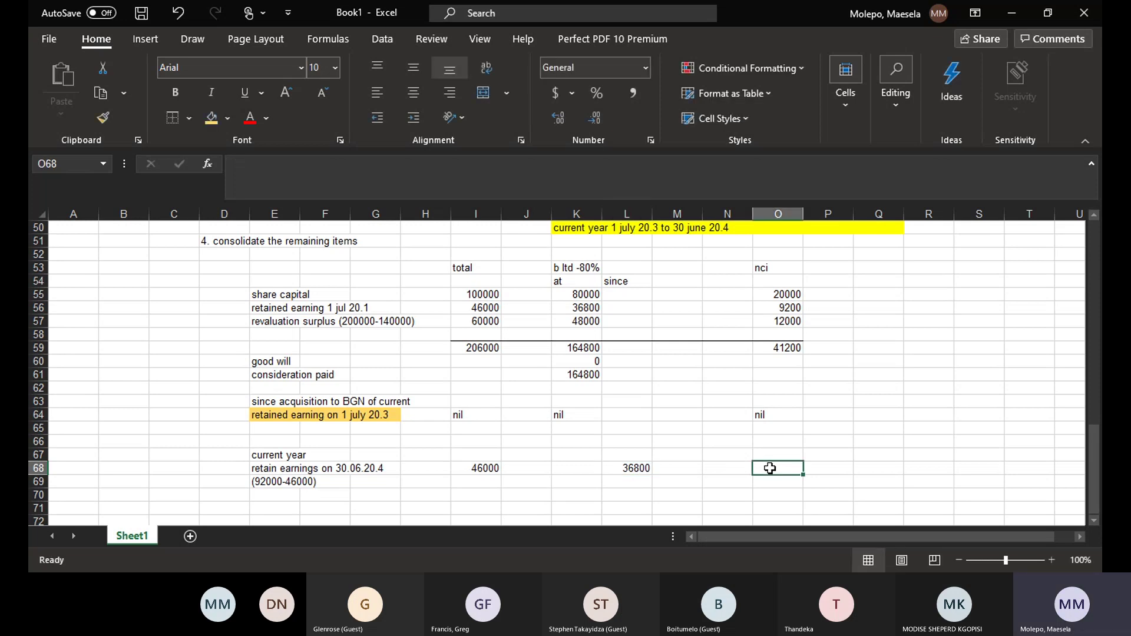
{"action": "type", "text": "9200"}
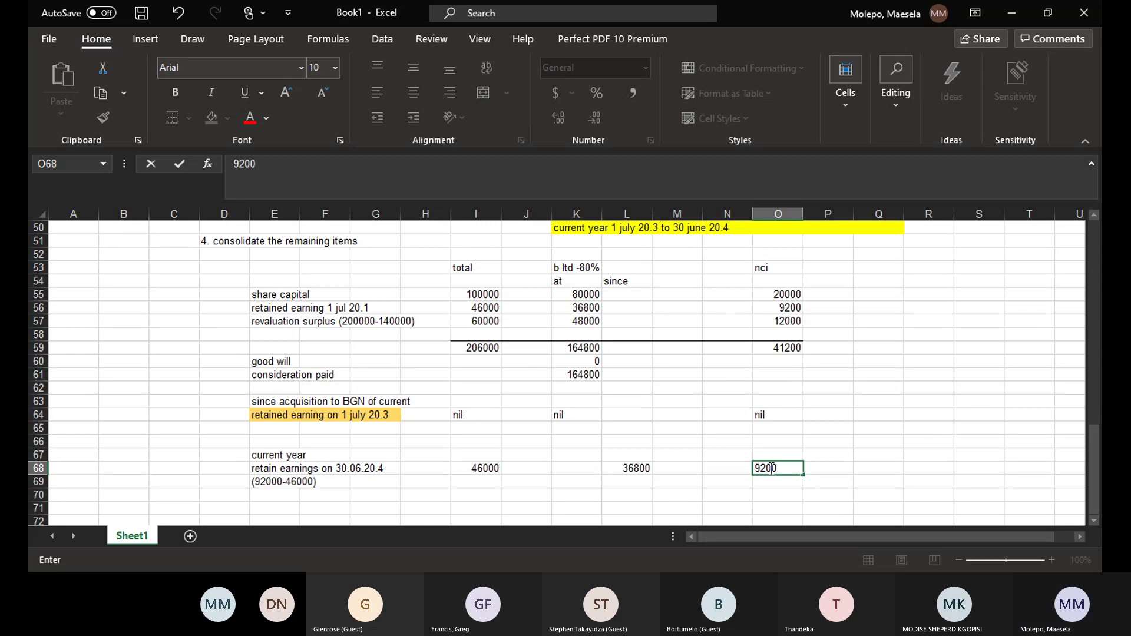
{"action": "key", "text": "Return"}
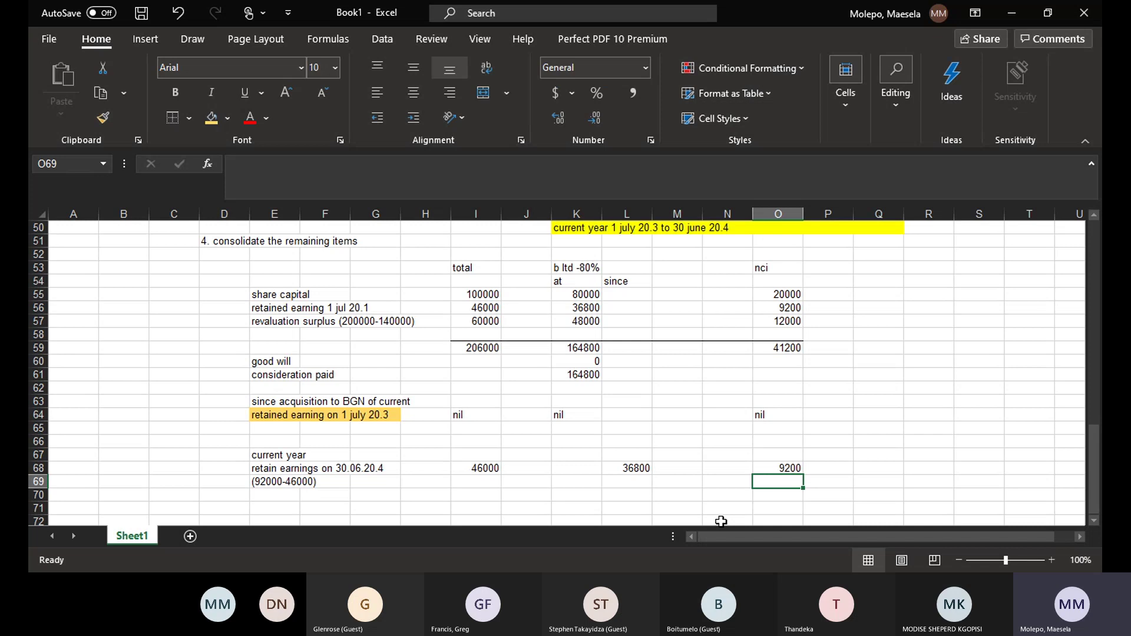
- Apply a top and thick bottom border to cells I70 to O70 for the totals row
{"action": "left_click", "coordinate": [1094, 520]}
{"action": "left_click", "coordinate": [1094, 520]}
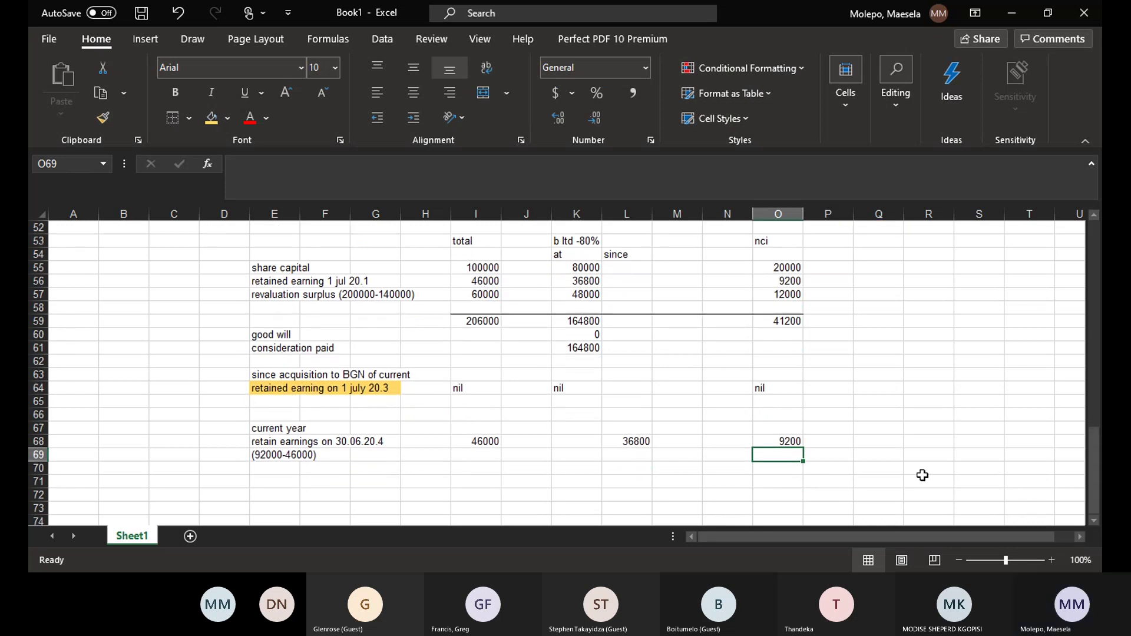
{"action": "left_click", "coordinate": [477, 470]}
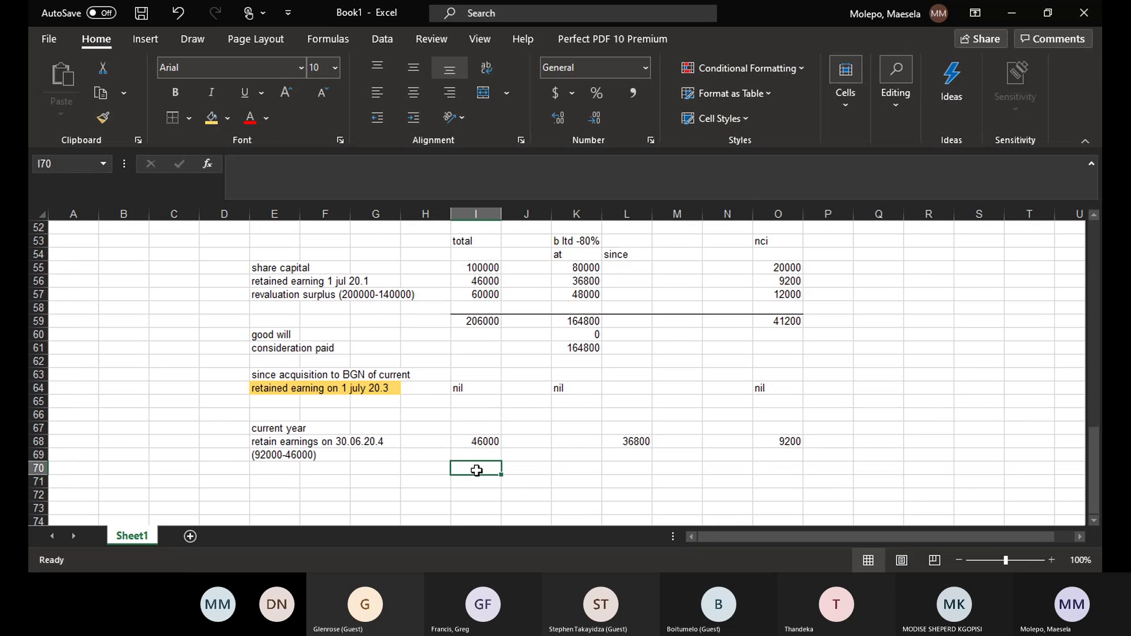
{"action": "left_click_drag", "start_coordinate": [477, 470], "coordinate": [785, 474]}
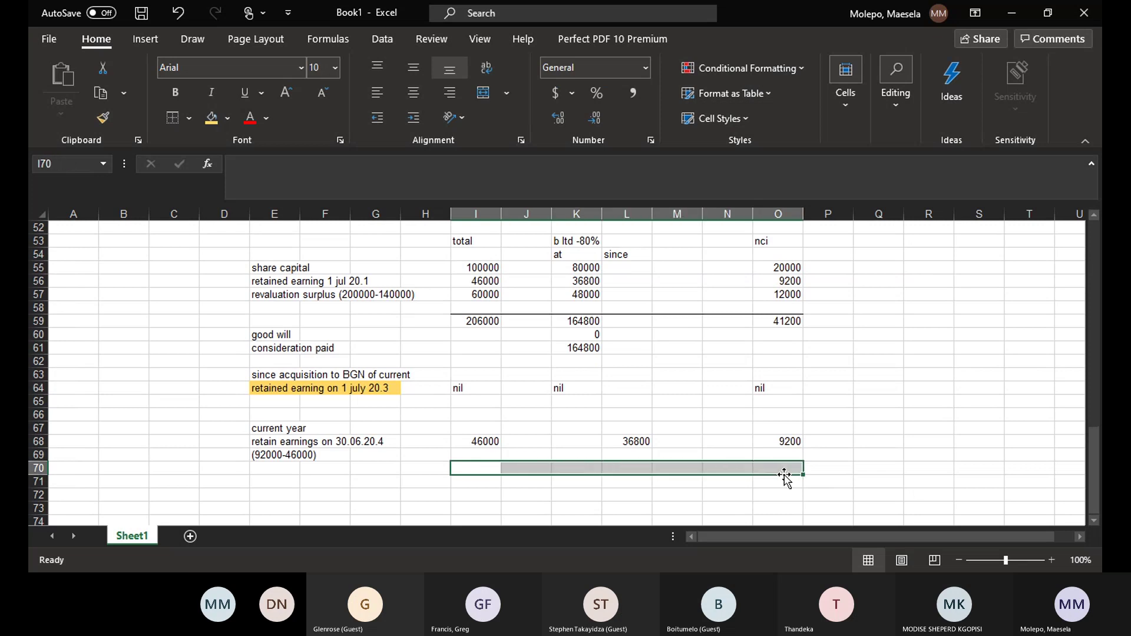
{"action": "left_click", "coordinate": [189, 119]}
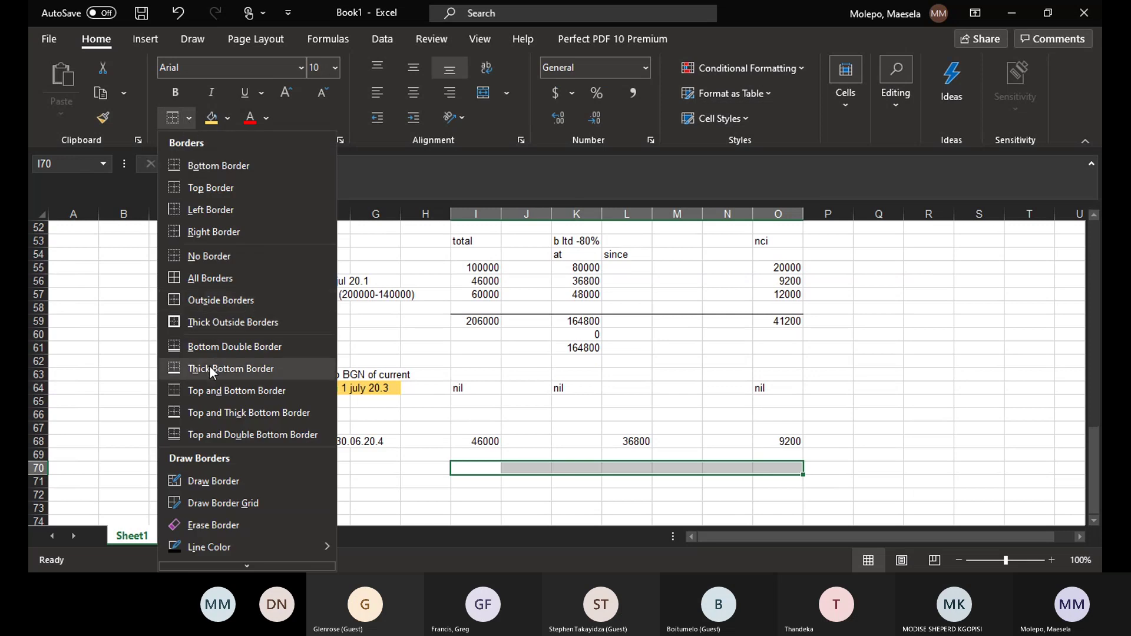
{"action": "left_click", "coordinate": [207, 410]}
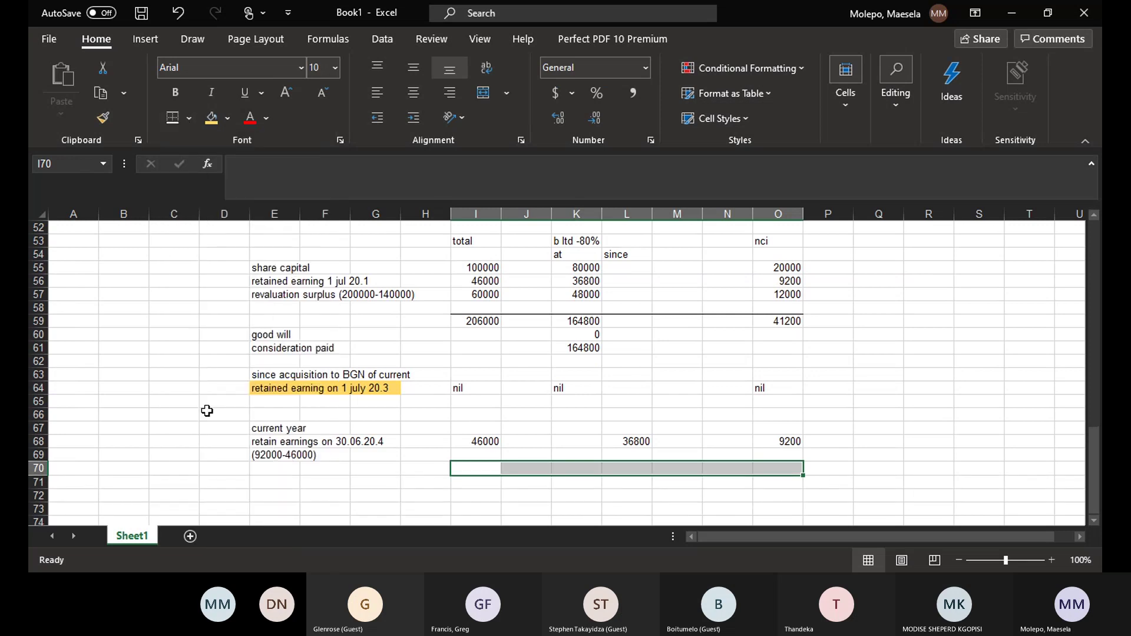
{"action": "left_click", "coordinate": [335, 508]}
- Enter the totals 252000 in I70 and 36800 in L70 of the bordered totals row
{"action": "left_click", "coordinate": [474, 470]}
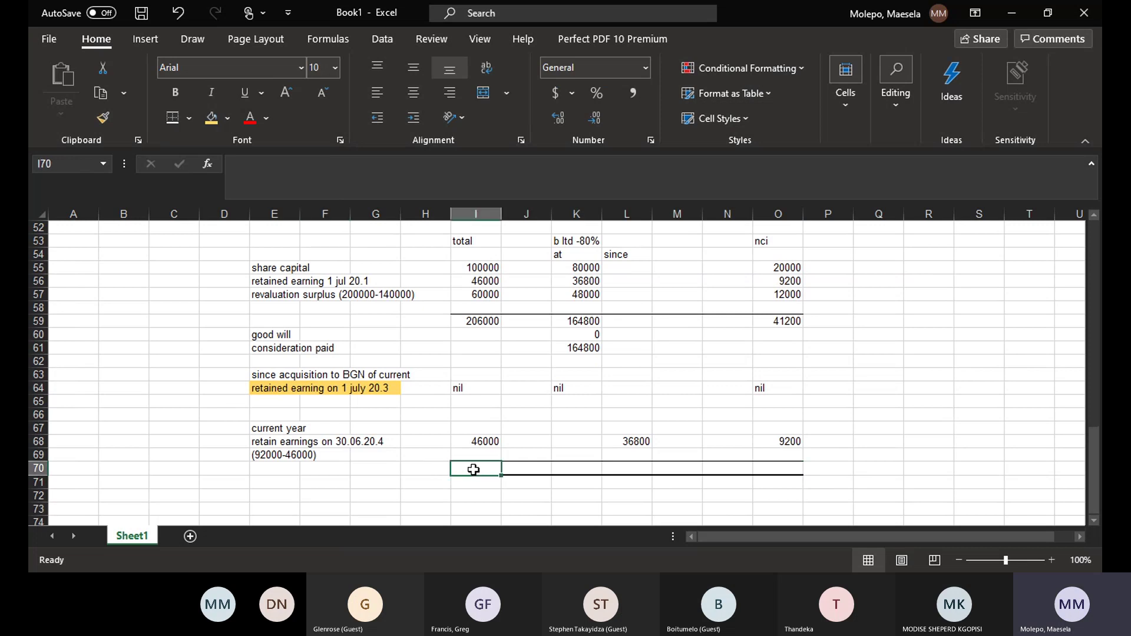
{"action": "type", "text": "252"}
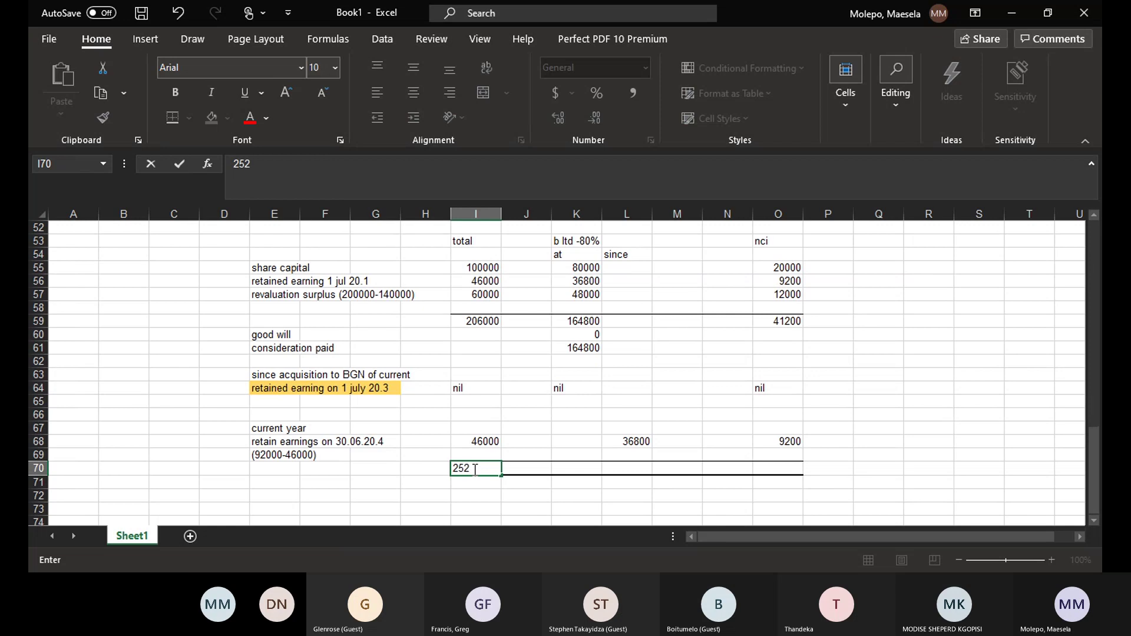
{"action": "type", "text": "000"}
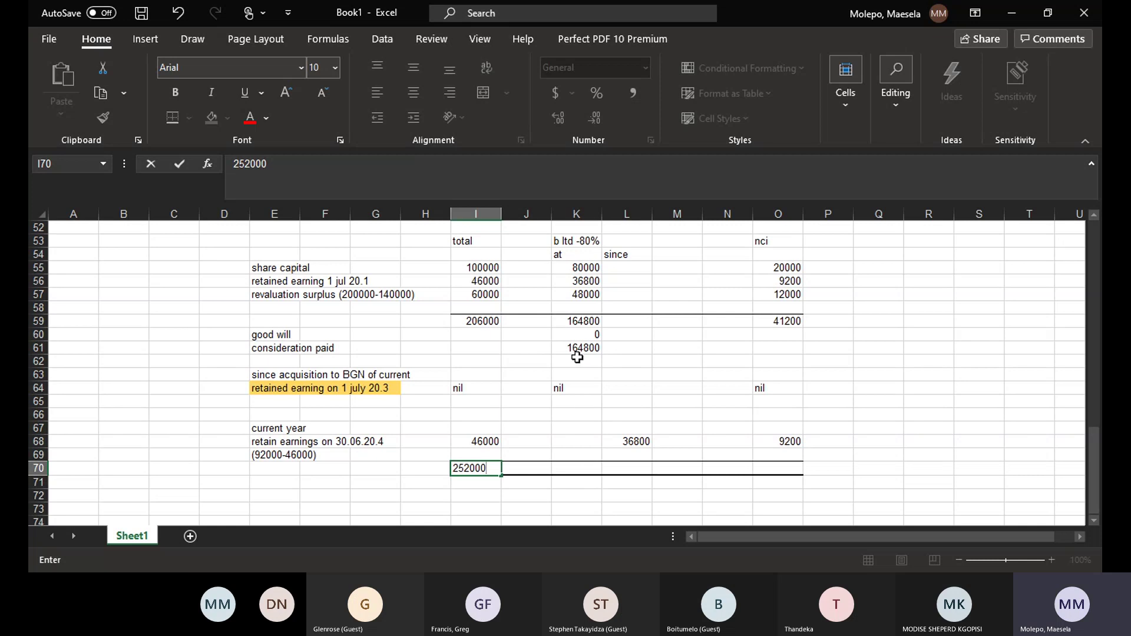
{"action": "left_click", "coordinate": [626, 466]}
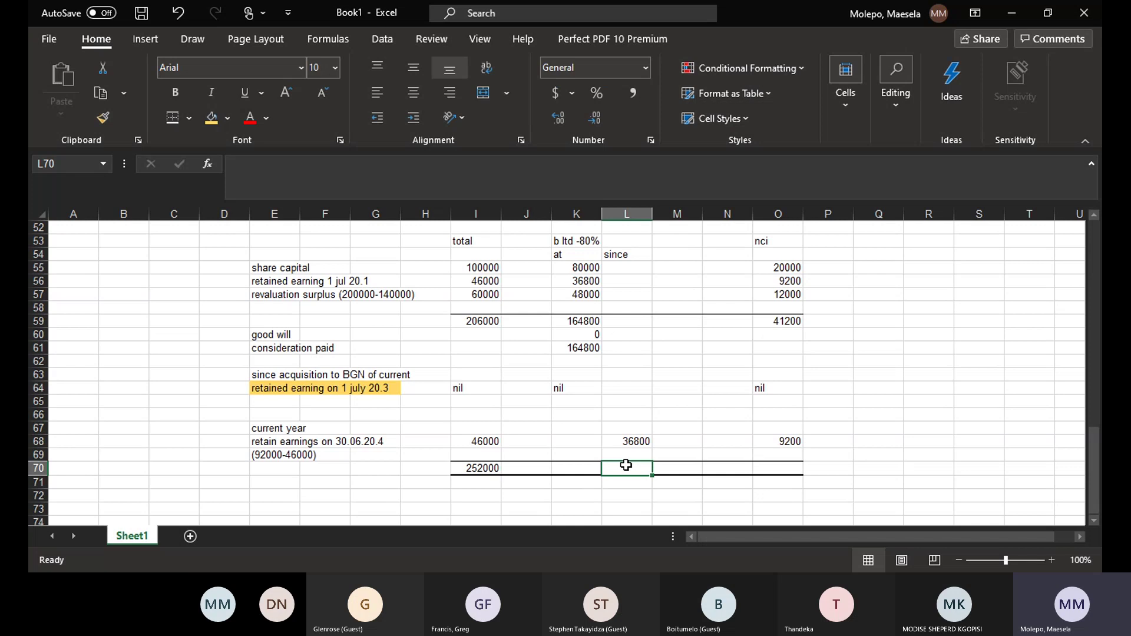
{"action": "type", "text": "368"}
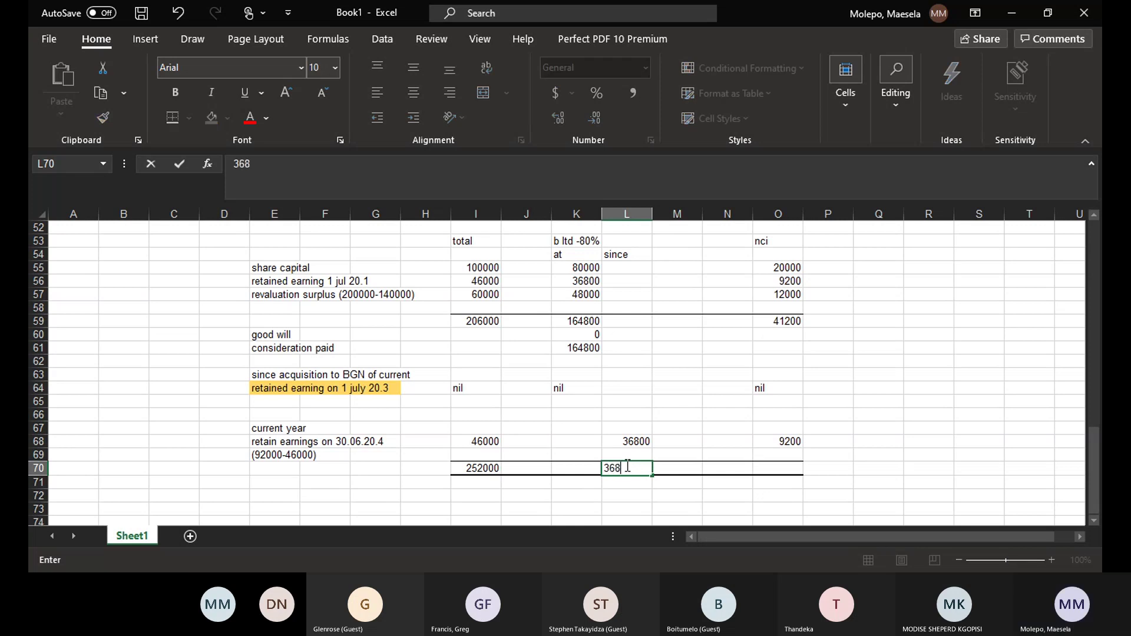
{"action": "type", "text": "00"}
- Sum the nci column from O59 to O69 and enter the total 50400 in O70
{"action": "left_click", "coordinate": [792, 474]}
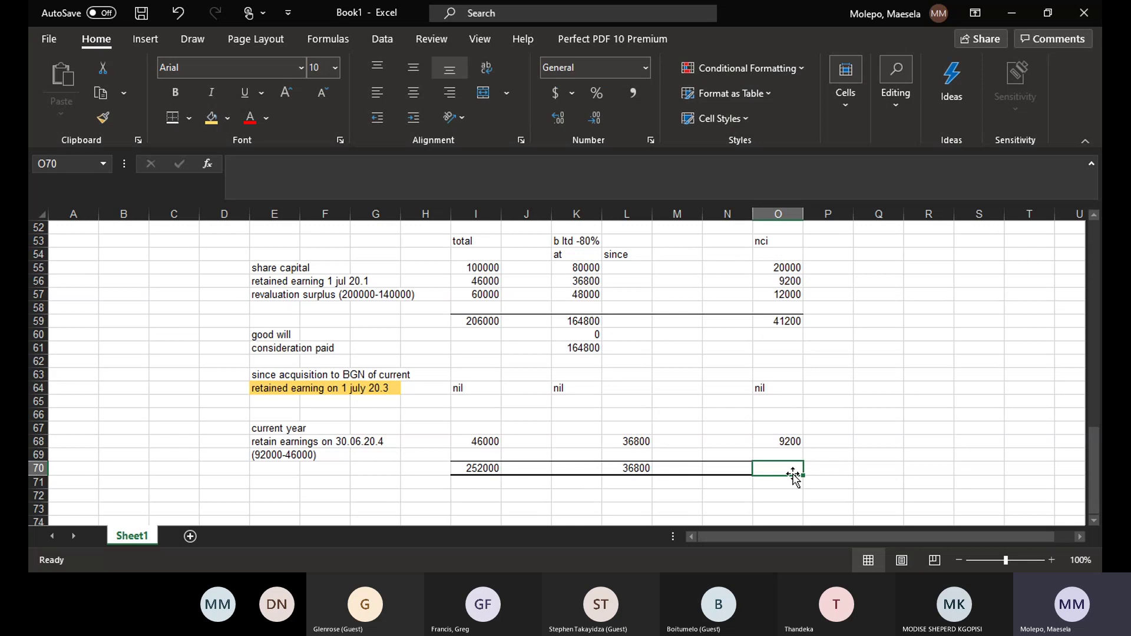
{"action": "left_click_drag", "start_coordinate": [781, 322], "coordinate": [783, 447]}
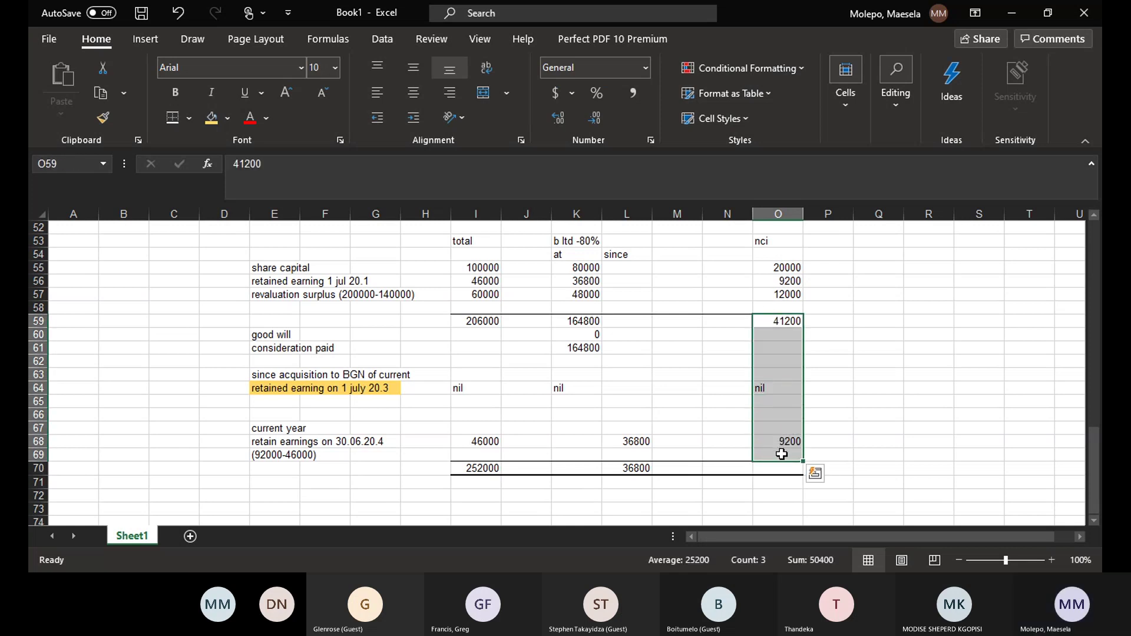
{"action": "left_click", "coordinate": [779, 495]}
{"action": "left_click", "coordinate": [780, 471]}
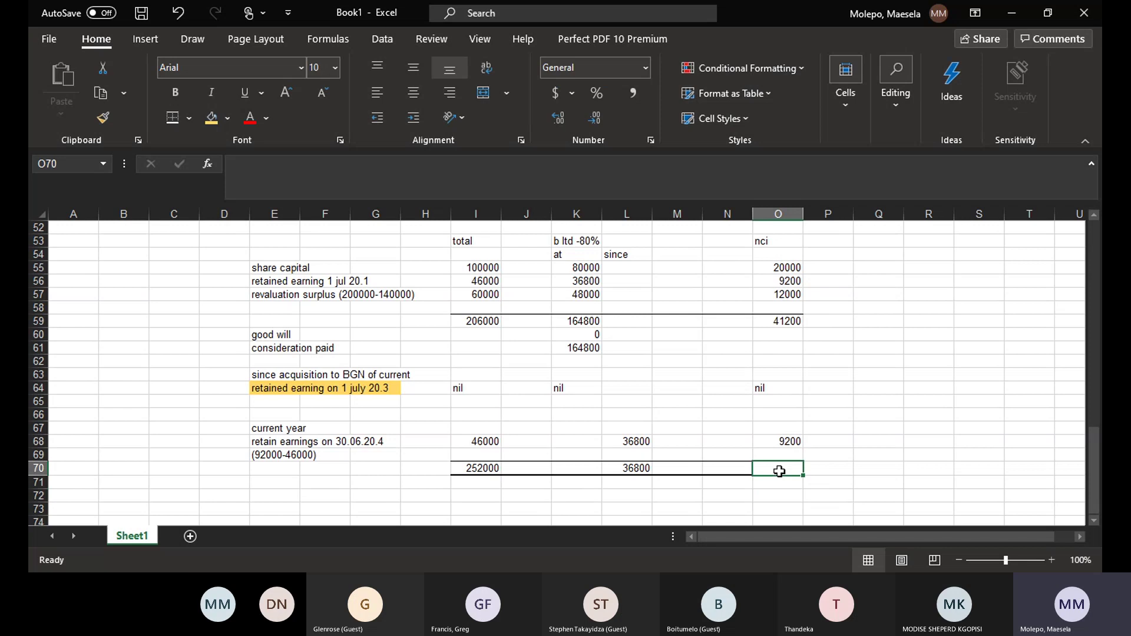
{"action": "type", "text": "50400"}
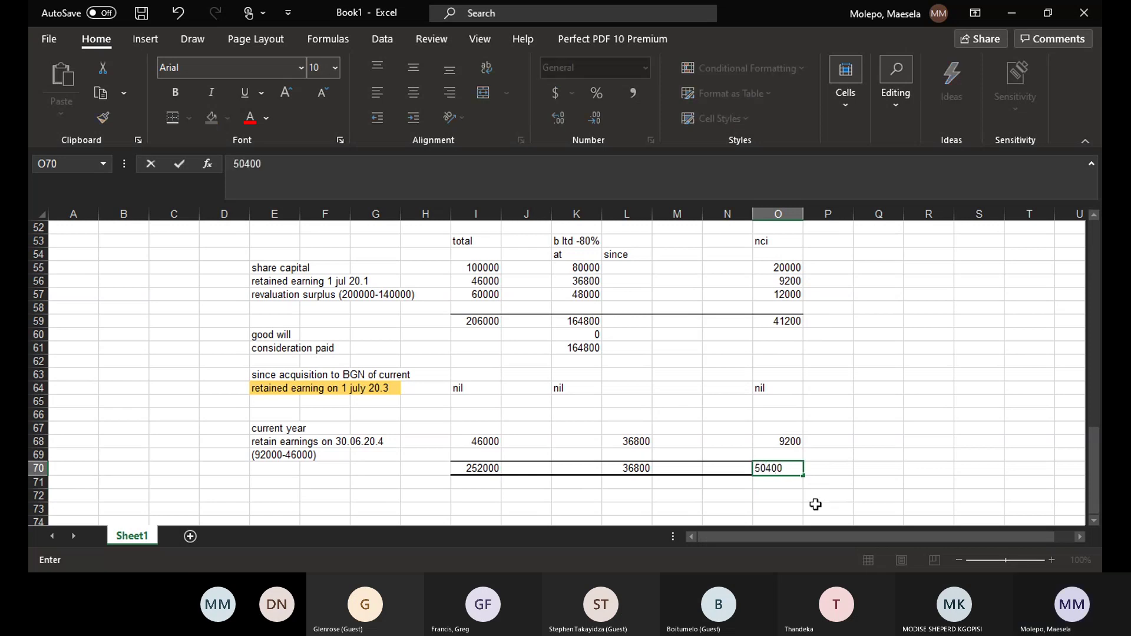
{"action": "left_click", "coordinate": [910, 487]}
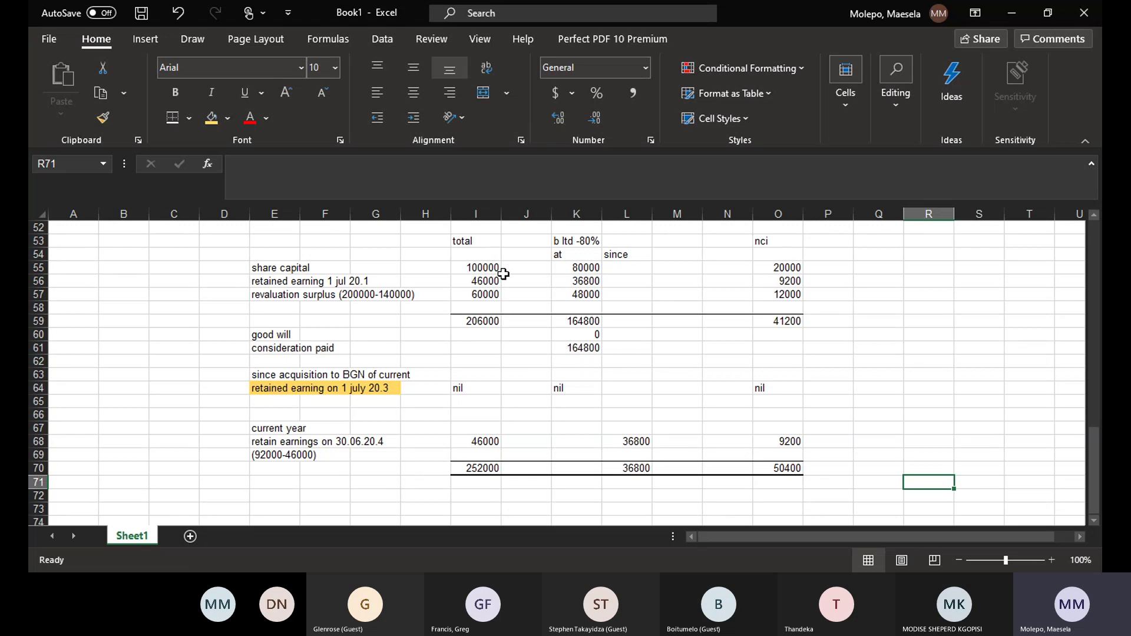
- Review the at-acquisition equity amounts, good will, consideration paid and nci figures in the shareholder analysis
{"action": "left_click", "coordinate": [477, 268]}
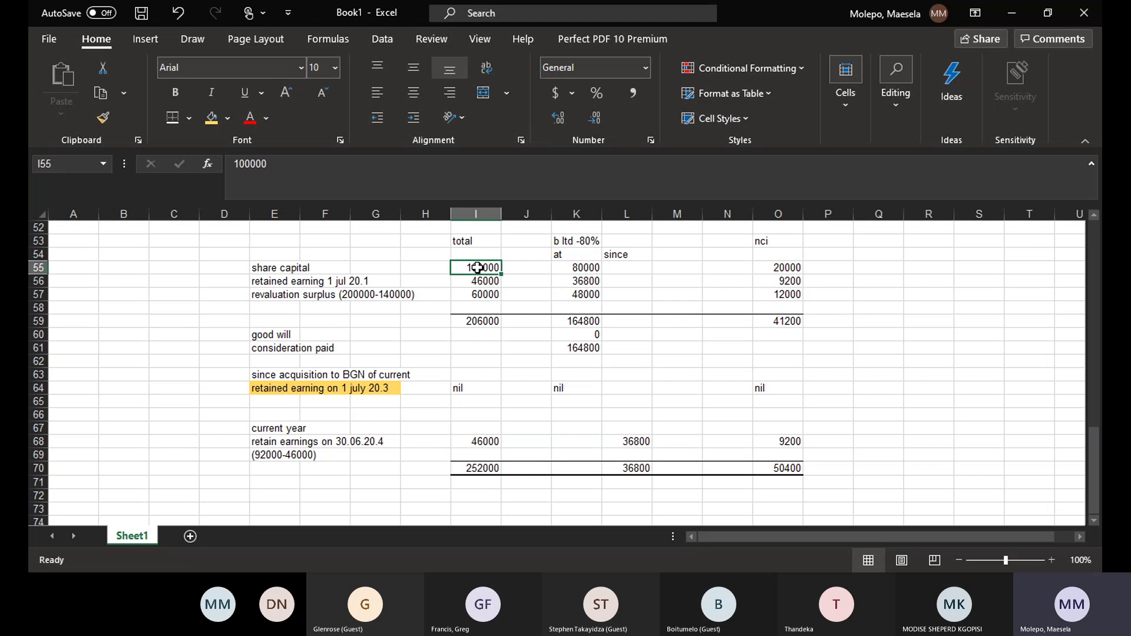
{"action": "left_click", "coordinate": [488, 282]}
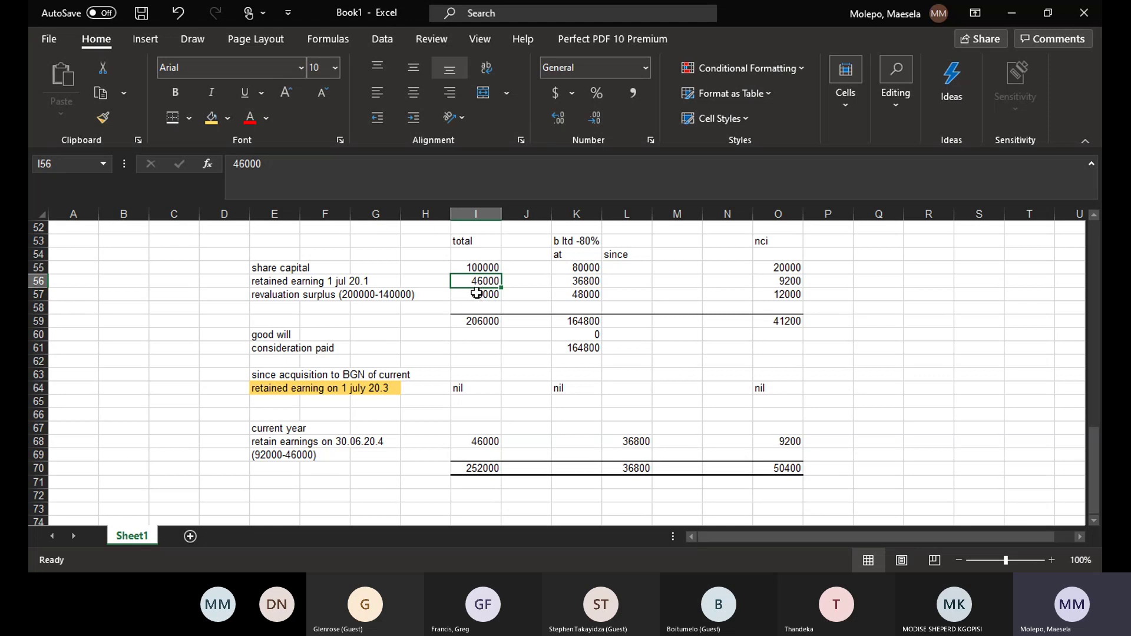
{"action": "left_click", "coordinate": [477, 293]}
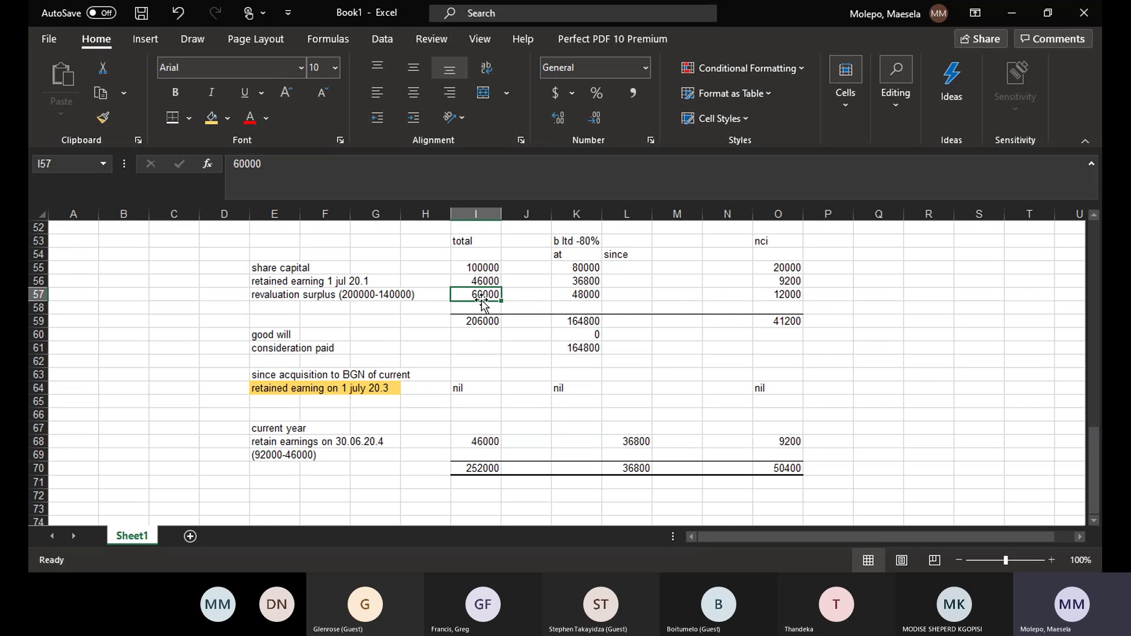
{"action": "left_click", "coordinate": [595, 336]}
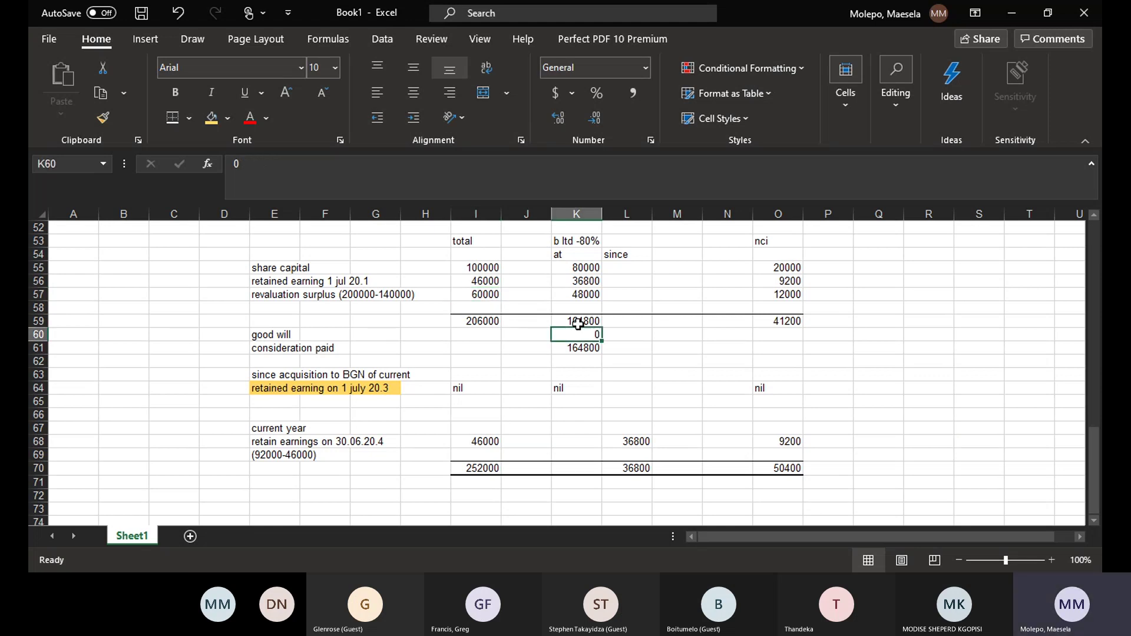
{"action": "left_click", "coordinate": [592, 352]}
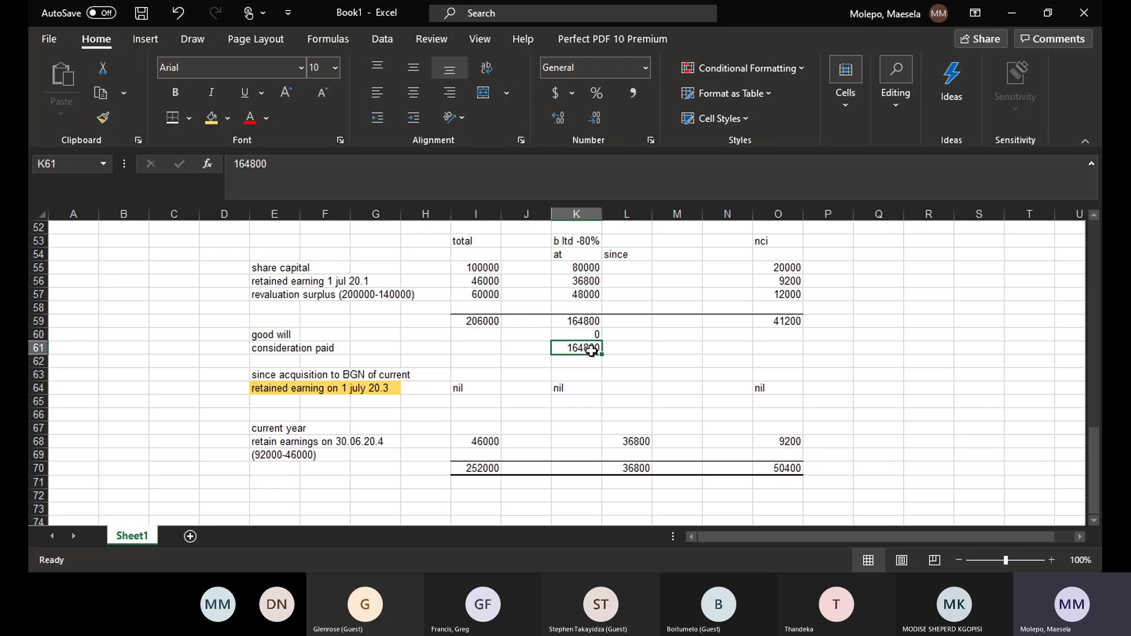
{"action": "left_click", "coordinate": [788, 320]}
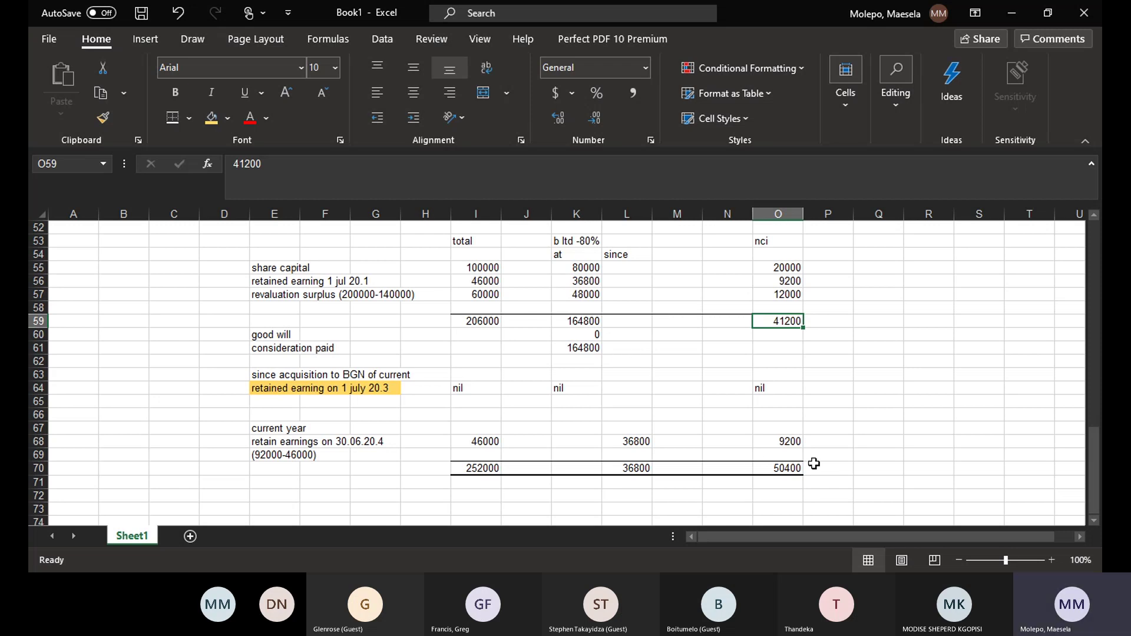
{"action": "left_click", "coordinate": [788, 447]}
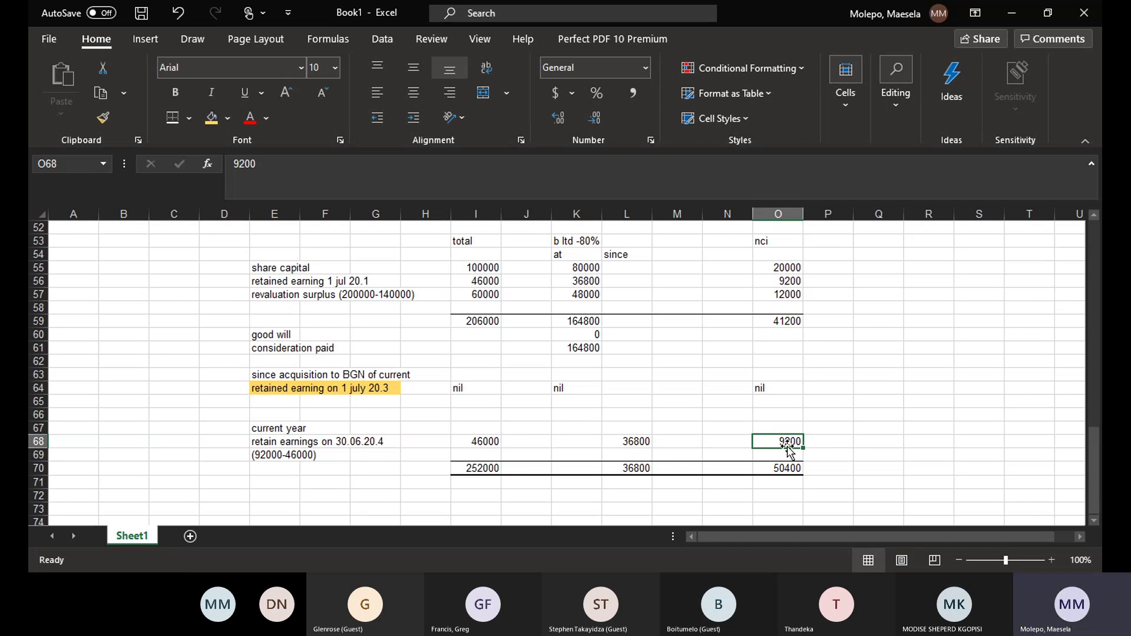
{"action": "left_click", "coordinate": [939, 264]}
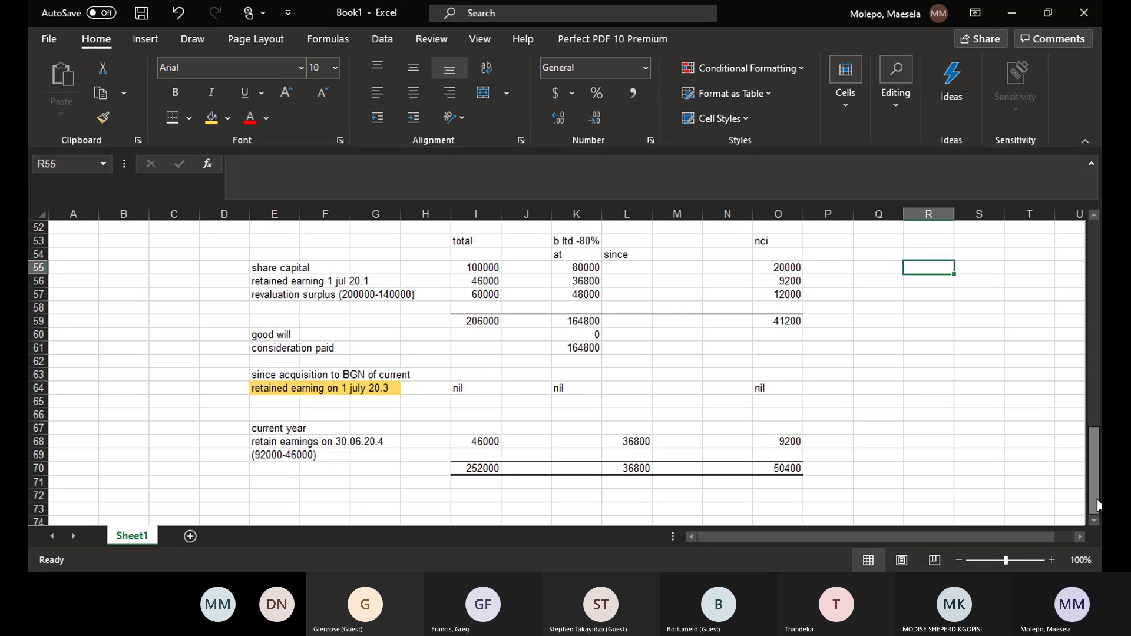
{"action": "left_click", "coordinate": [929, 252]}
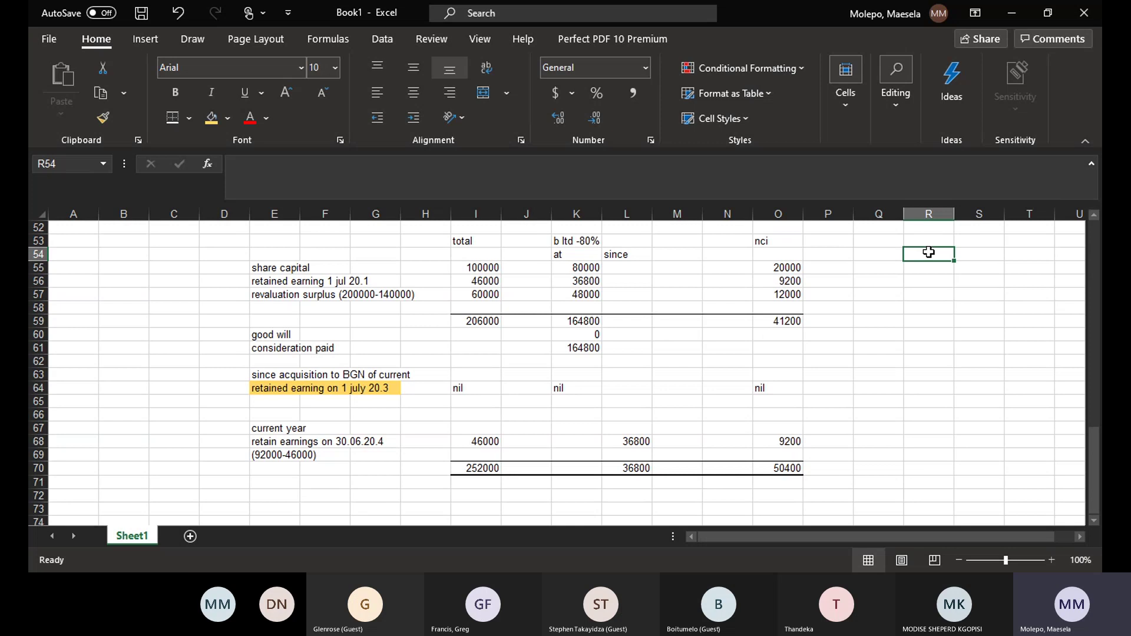
{"action": "type", "text": "loa"}
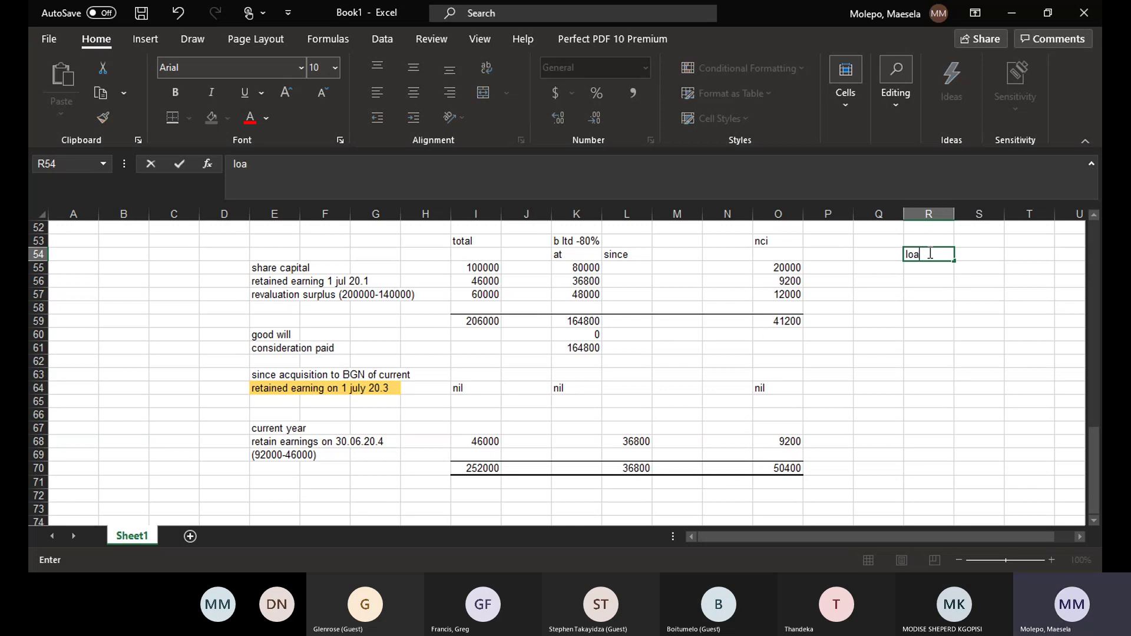
{"action": "type", "text": "n to"}
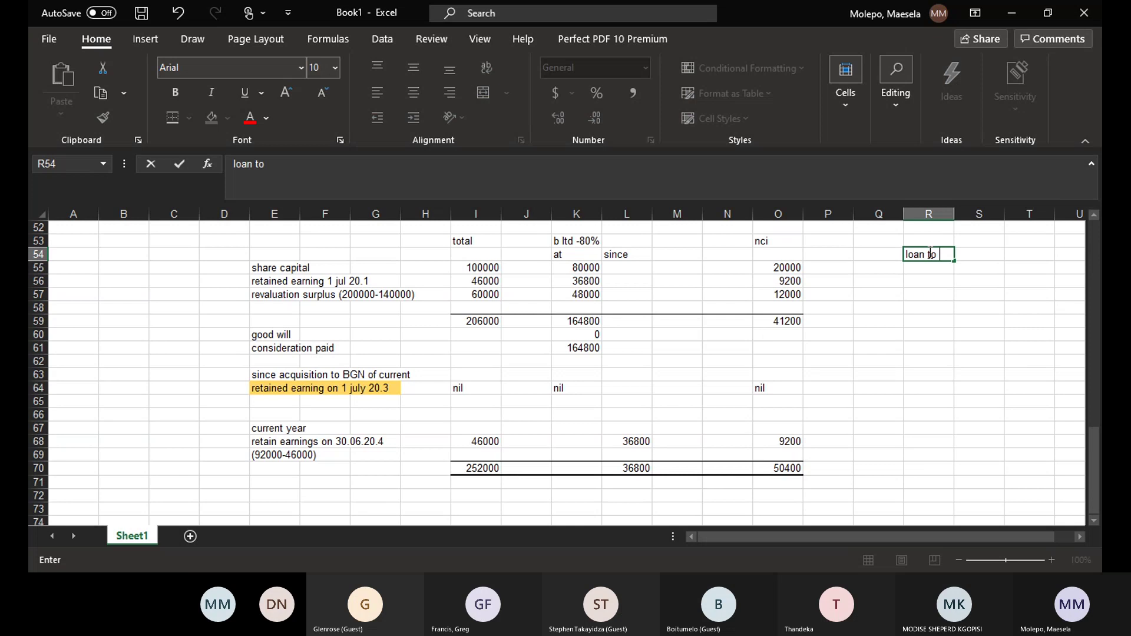
{"action": "key", "text": "BackSpace"}
{"action": "key", "text": "BackSpace"}
{"action": "key", "text": "BackSpace"}
{"action": "key", "text": "BackSpace"}
{"action": "key", "text": "BackSpace"}
{"action": "key", "text": "BackSpace"}
{"action": "key", "text": "BackSpace"}
{"action": "type", "text": "m"}
{"action": "key", "text": "BackSpace"}
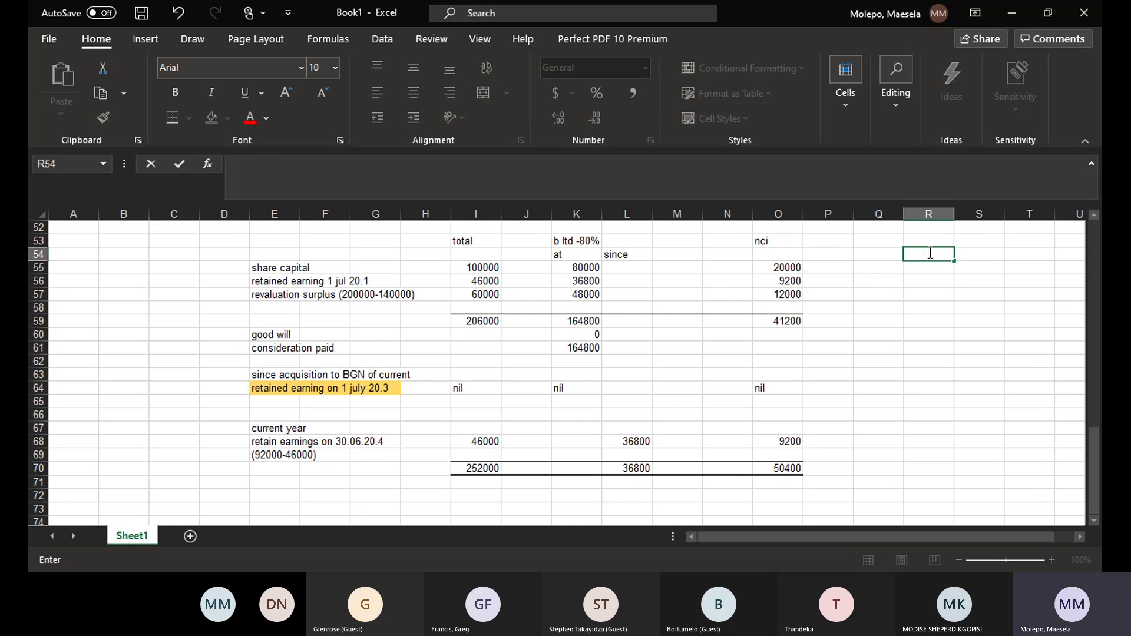
- Enter the heading "intra group loans" in R54 and the company label "Altd" in R56
{"action": "type", "text": "intra "}
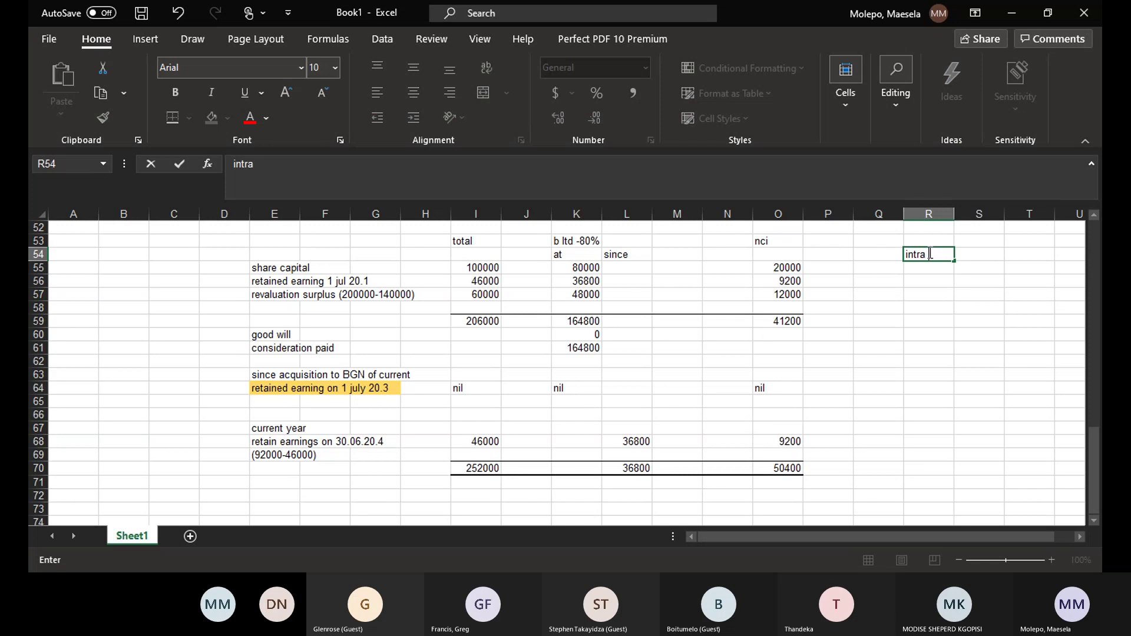
{"action": "type", "text": "group loan"}
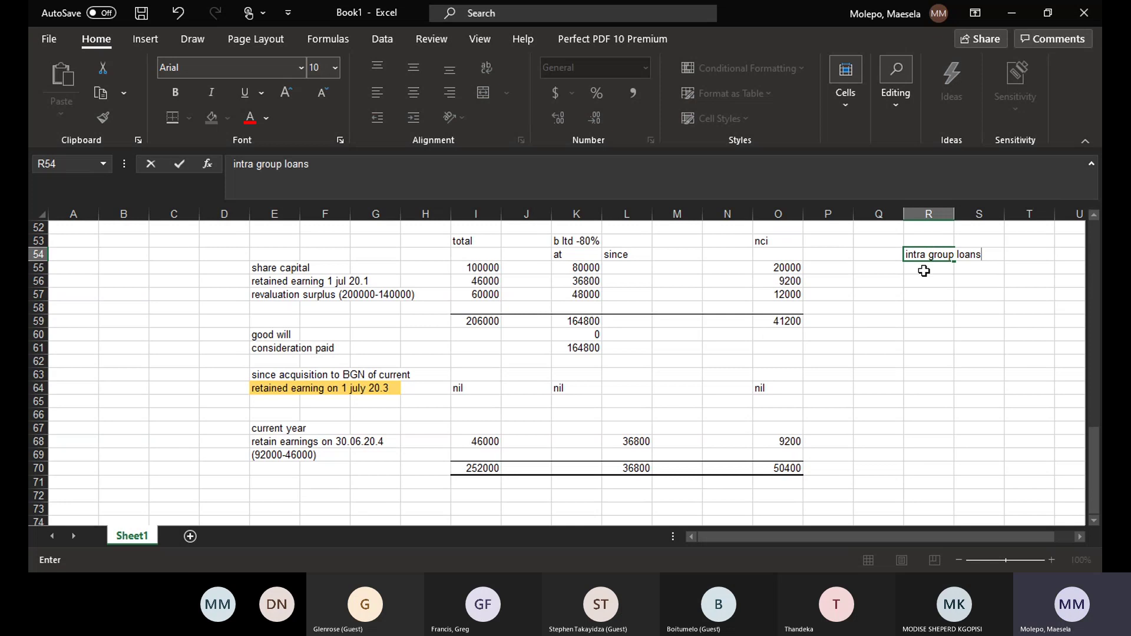
{"action": "left_click", "coordinate": [921, 280]}
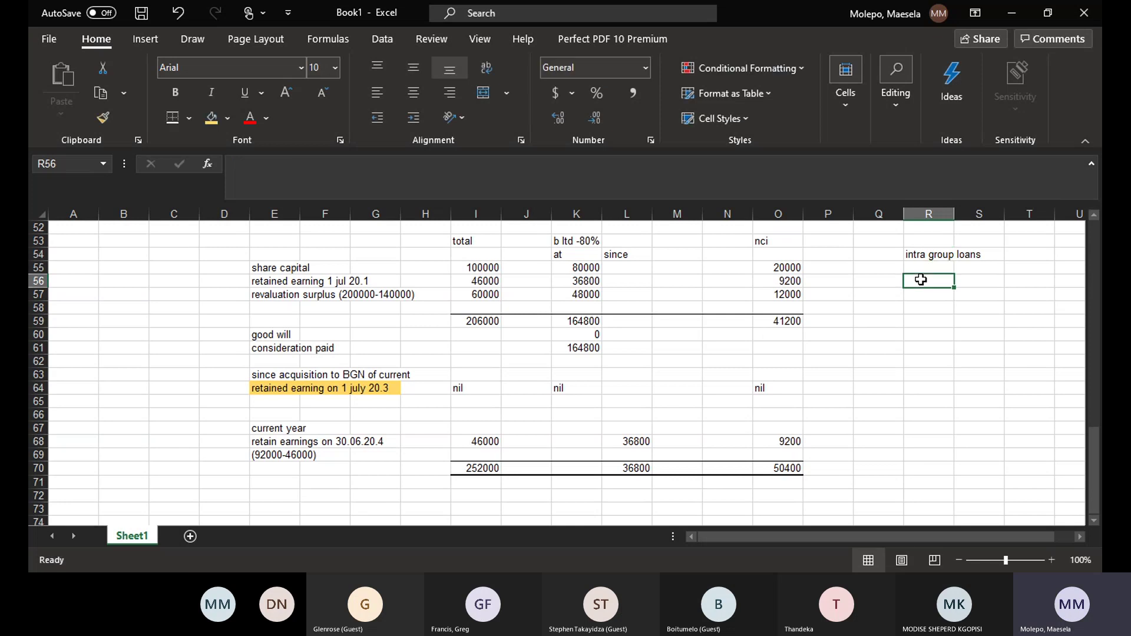
{"action": "type", "text": "Altd"}
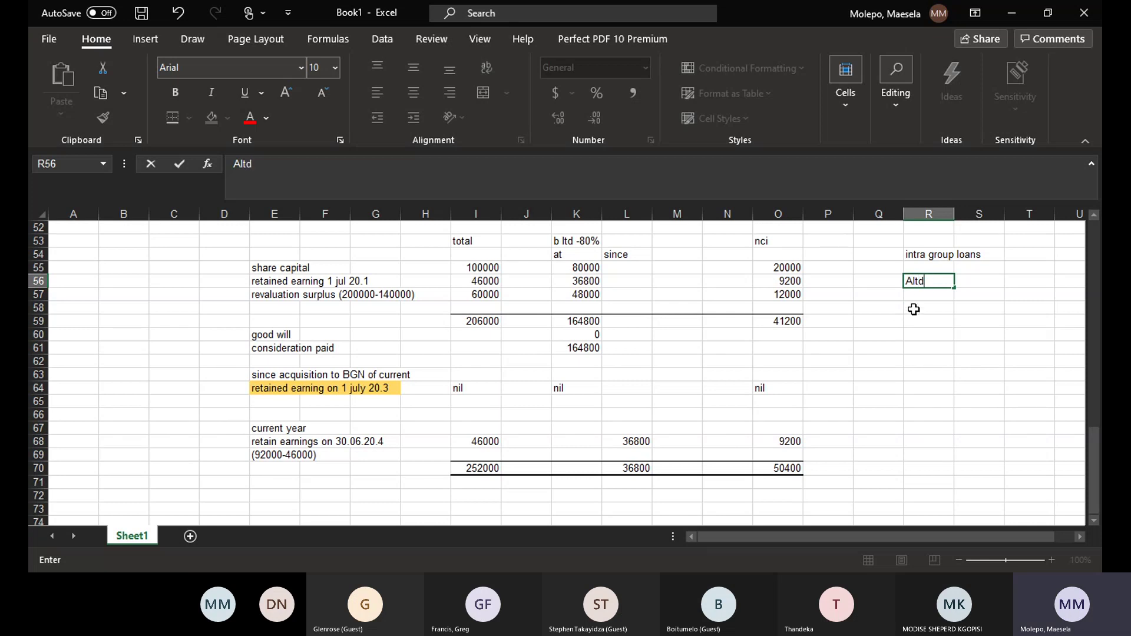
- Record the debit line "dr Loan to B ltd" in R58 with the amount 80000 in T58
{"action": "left_click", "coordinate": [913, 310]}
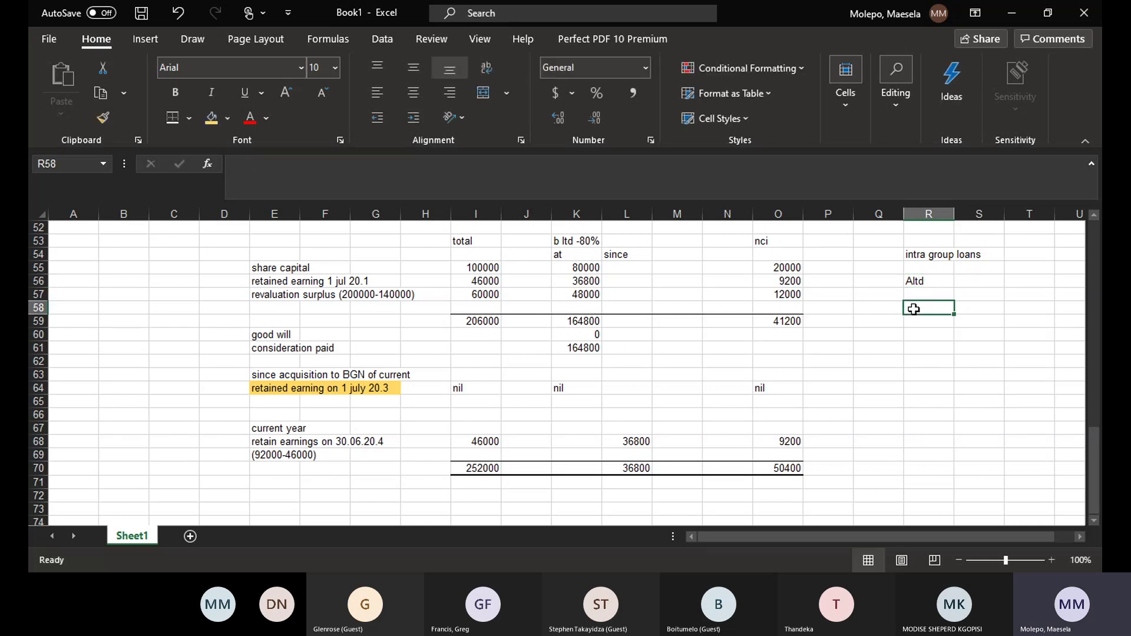
{"action": "type", "text": "dr"}
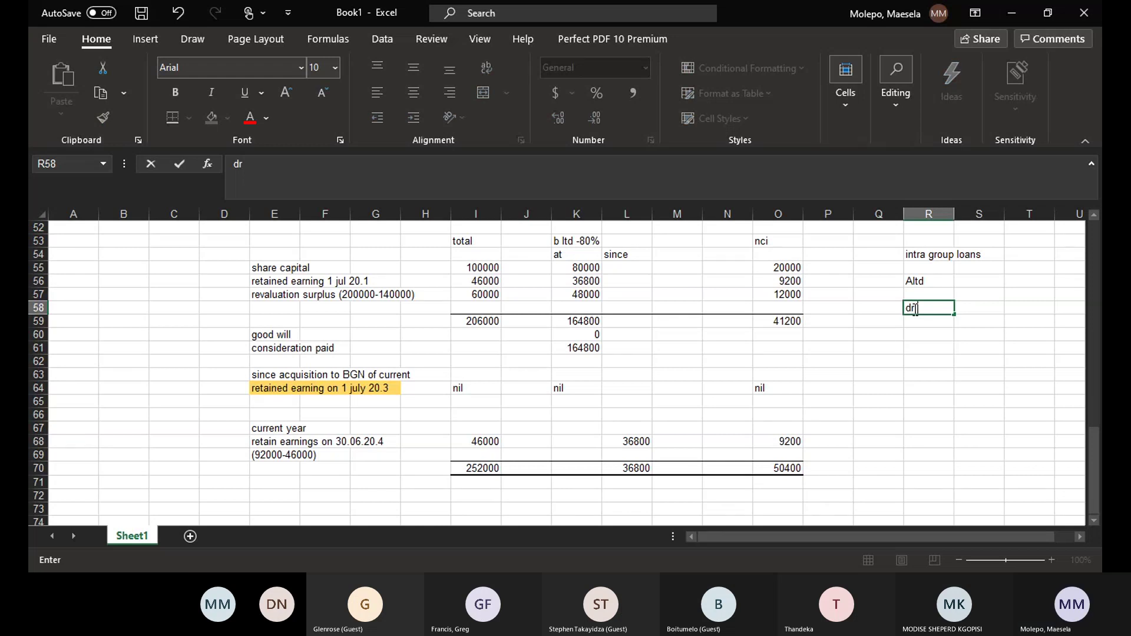
{"action": "type", "text": " Loan to bLT"}
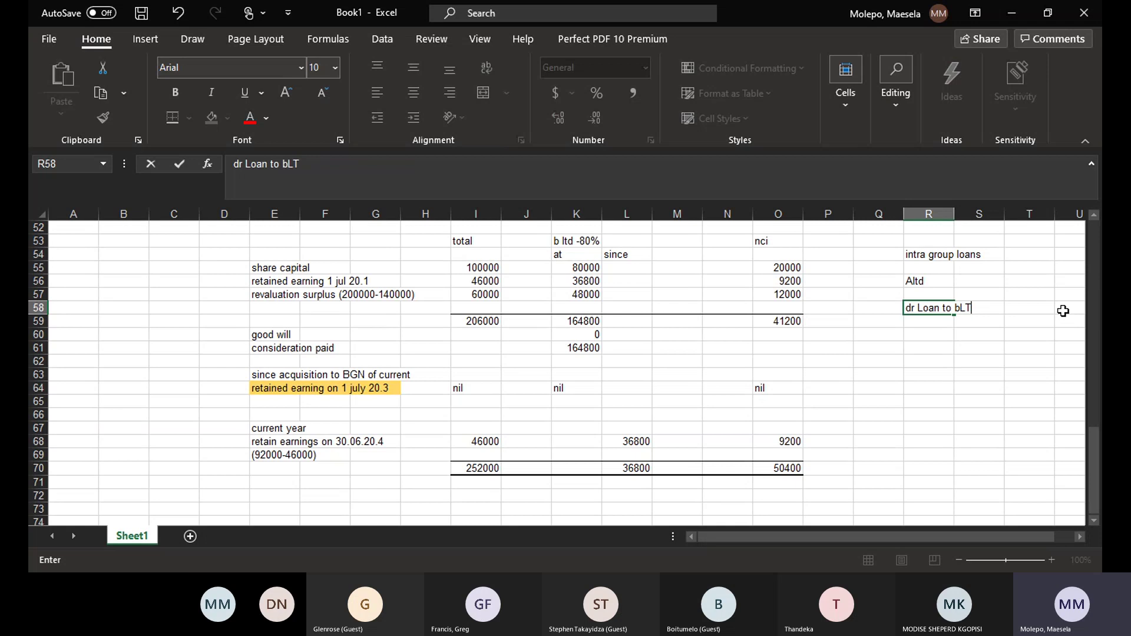
{"action": "key", "text": "BackSpace"}
{"action": "key", "text": "BackSpace"}
{"action": "key", "text": "BackSpace"}
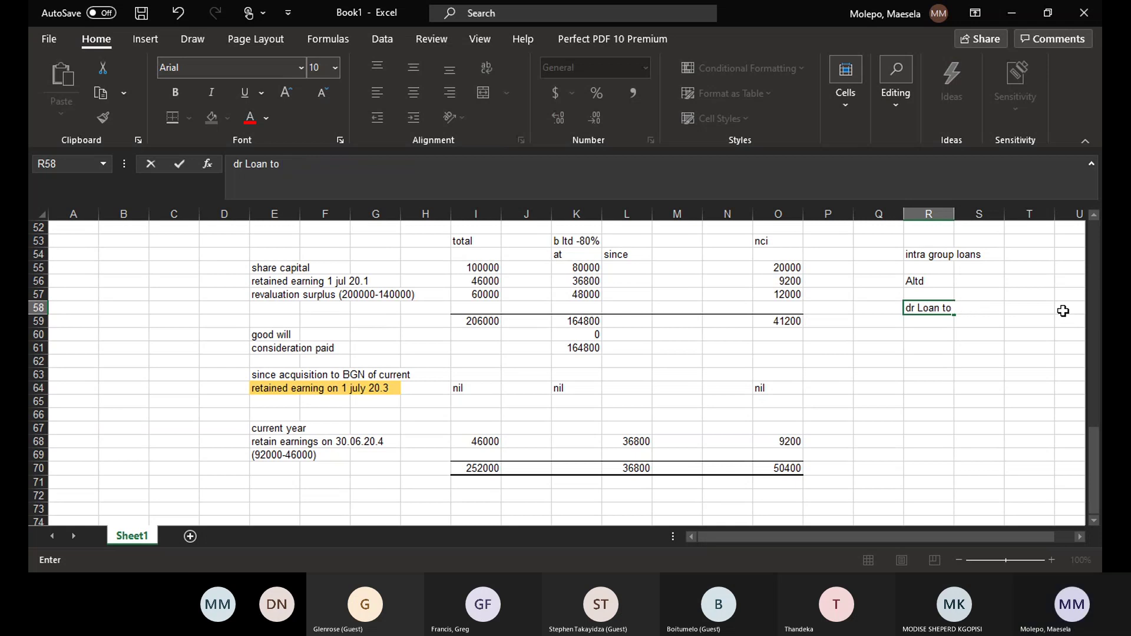
{"action": "type", "text": "B ltd"}
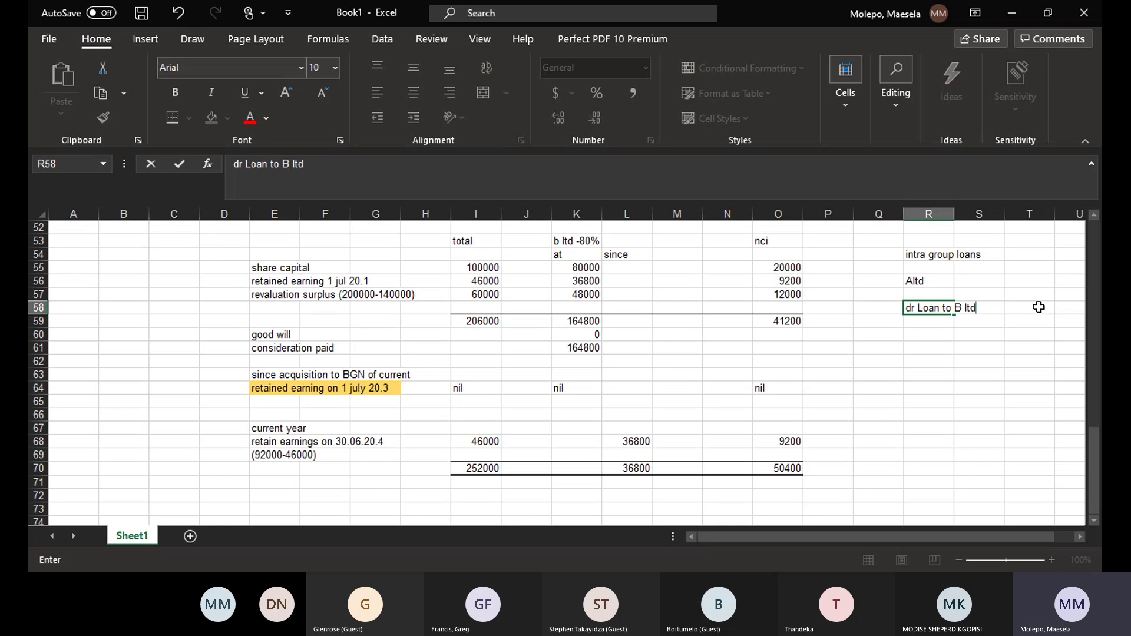
{"action": "left_click", "coordinate": [1039, 307]}
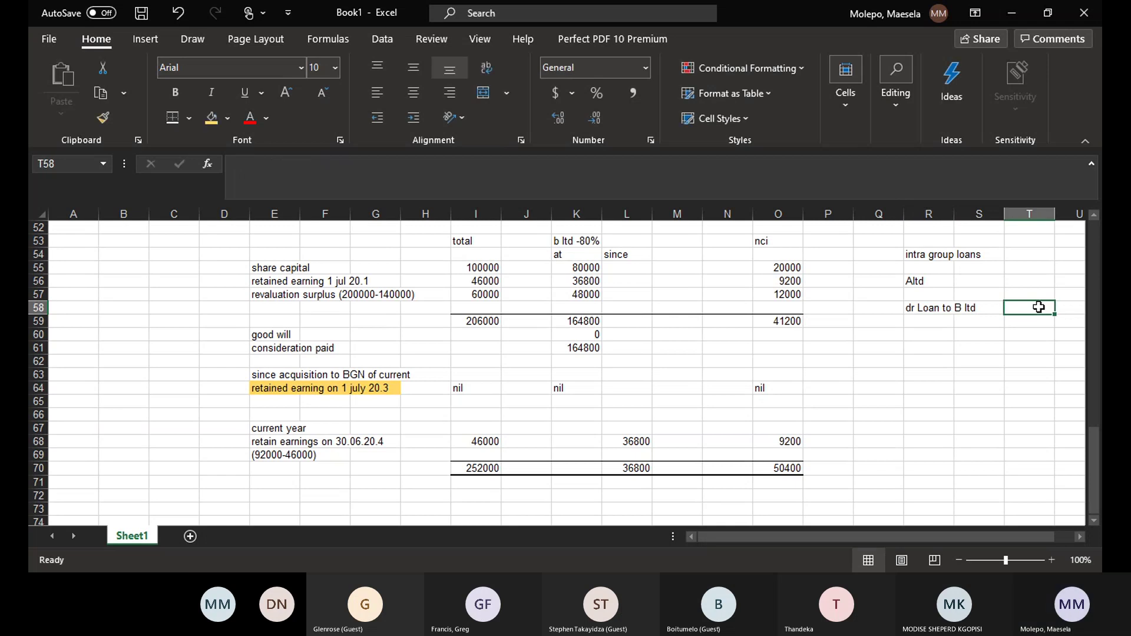
{"action": "type", "text": "80000"}
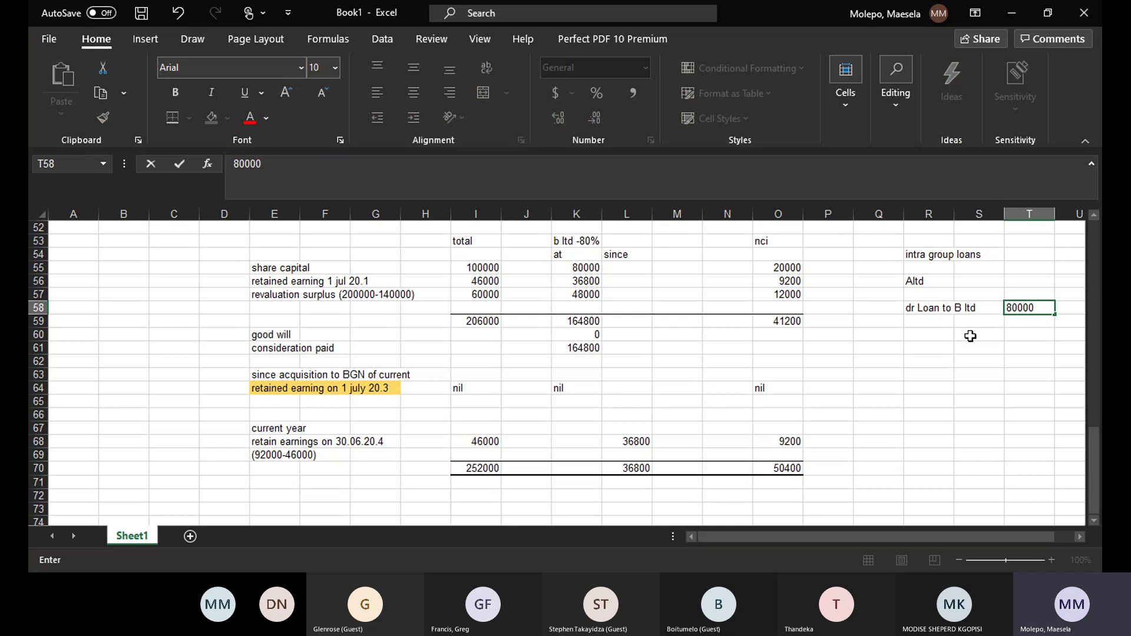
- Record the credit line "cr bank" in R59 with the amount 80000 in T59
{"action": "left_click", "coordinate": [918, 320]}
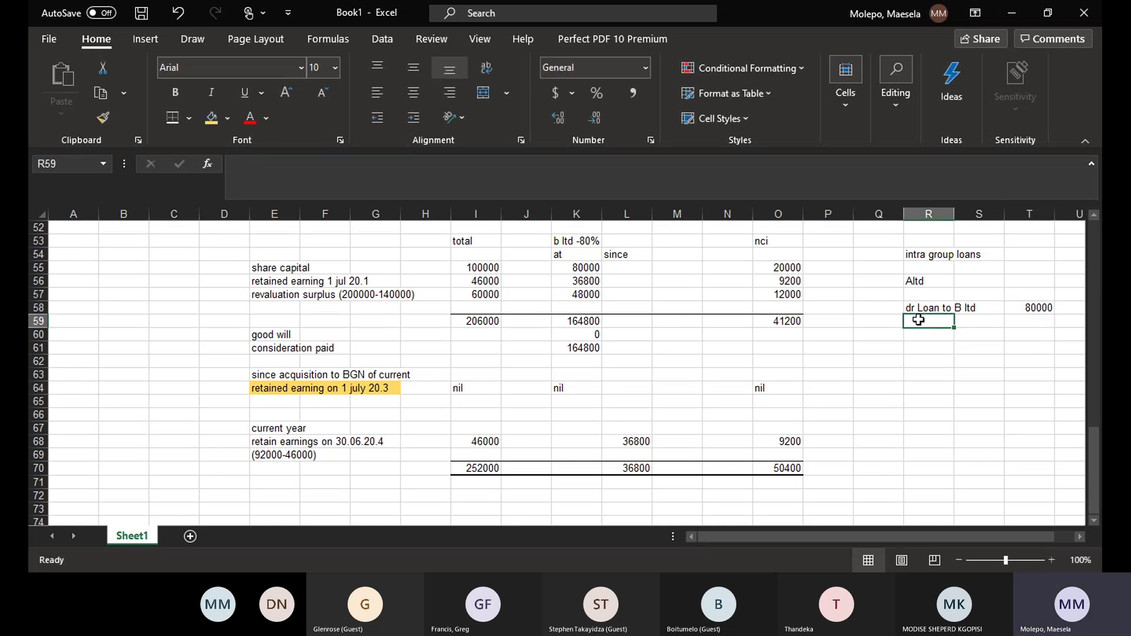
{"action": "type", "text": "cr"}
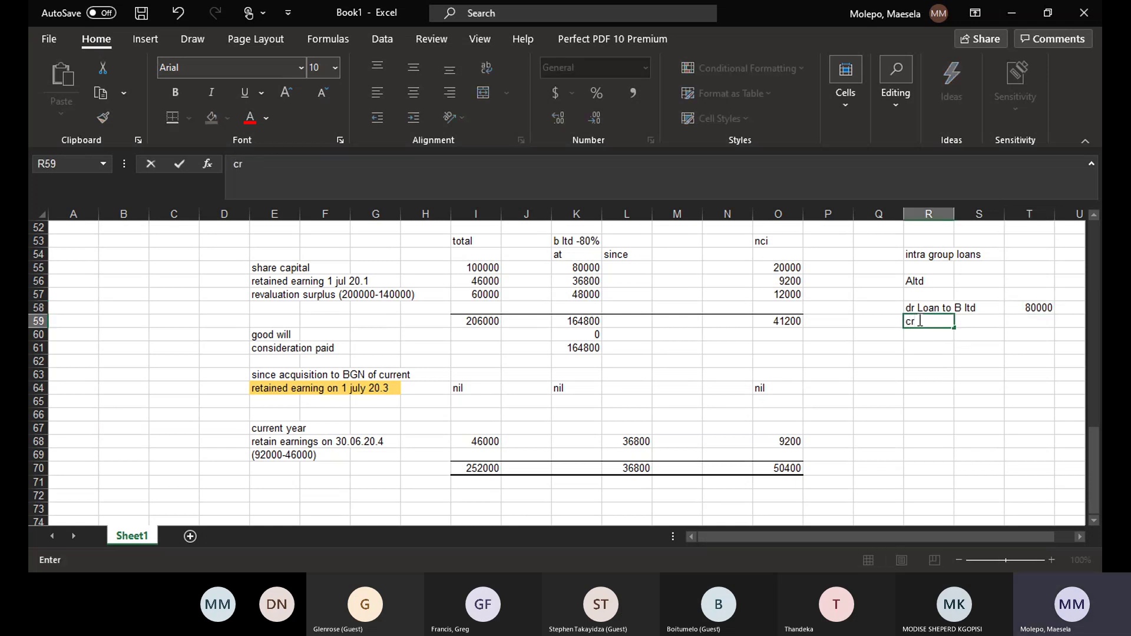
{"action": "type", "text": " bank"}
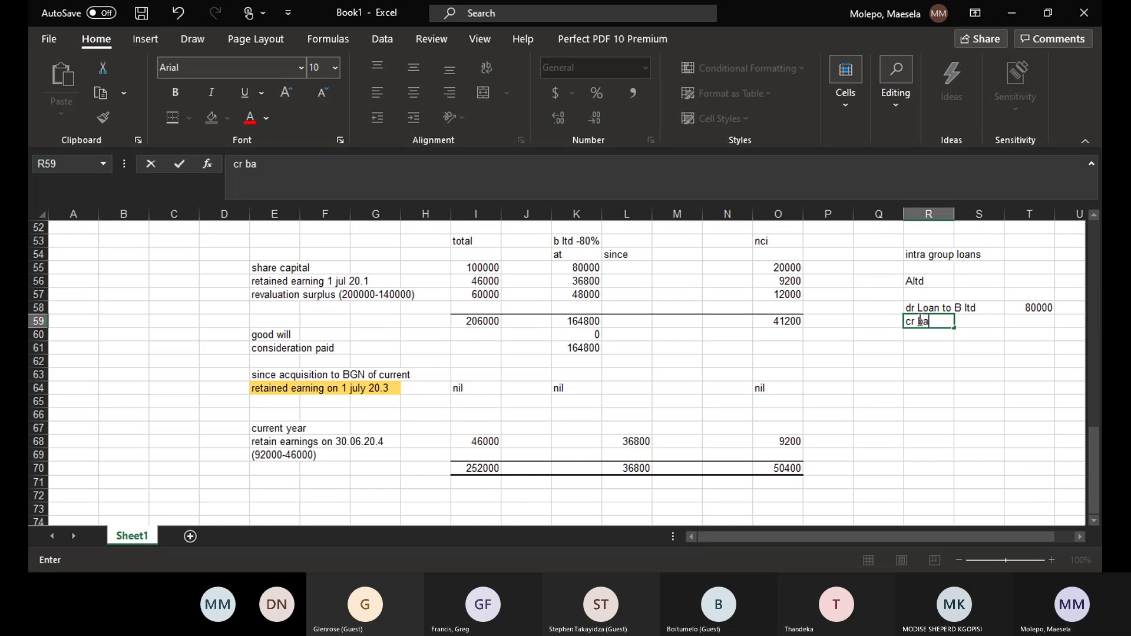
{"action": "left_click", "coordinate": [1032, 322]}
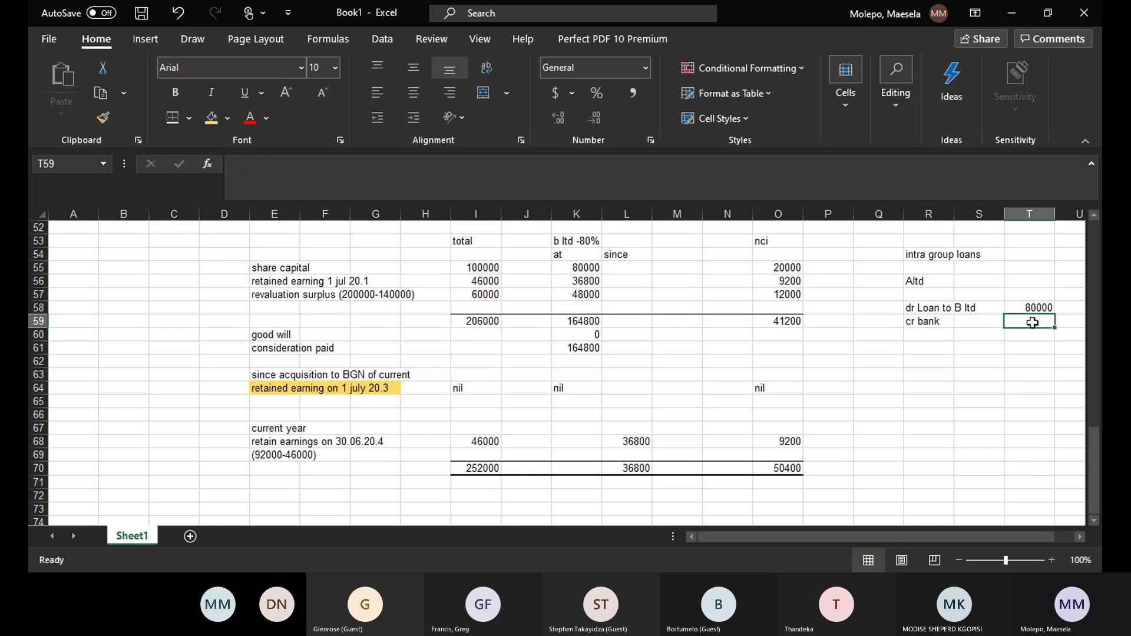
{"action": "type", "text": "80000"}
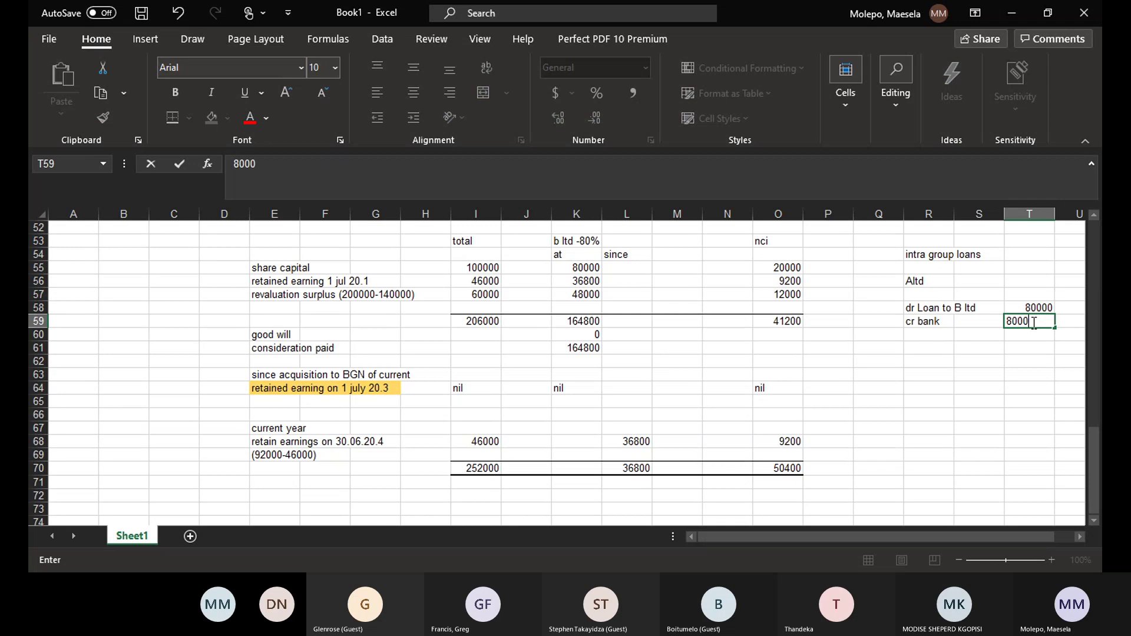
- Enter the company label "B Ltd" in R62 and a "bank" line in R63 with the amount 80000 in T63
{"action": "left_click", "coordinate": [926, 357]}
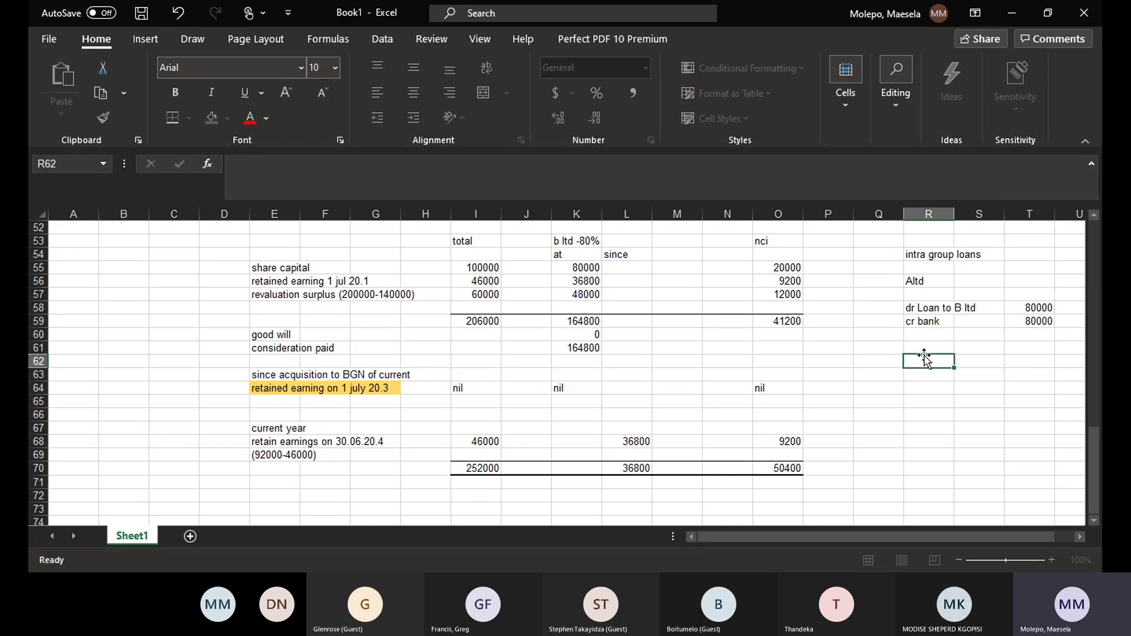
{"action": "type", "text": "b"}
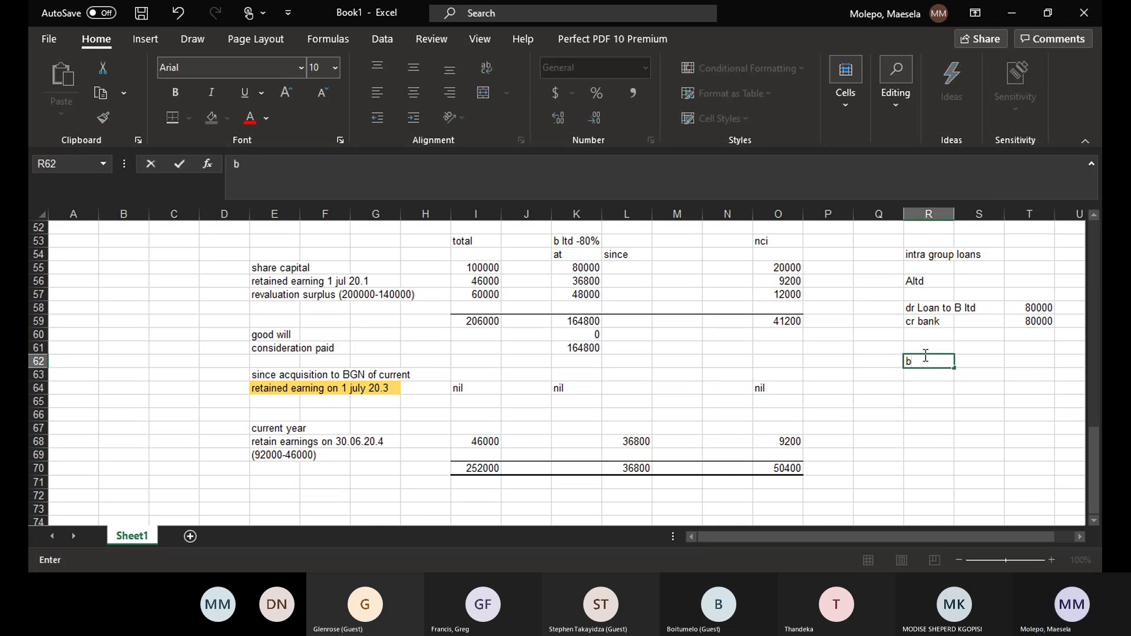
{"action": "key", "text": "BackSpace"}
{"action": "type", "text": "B Ltd"}
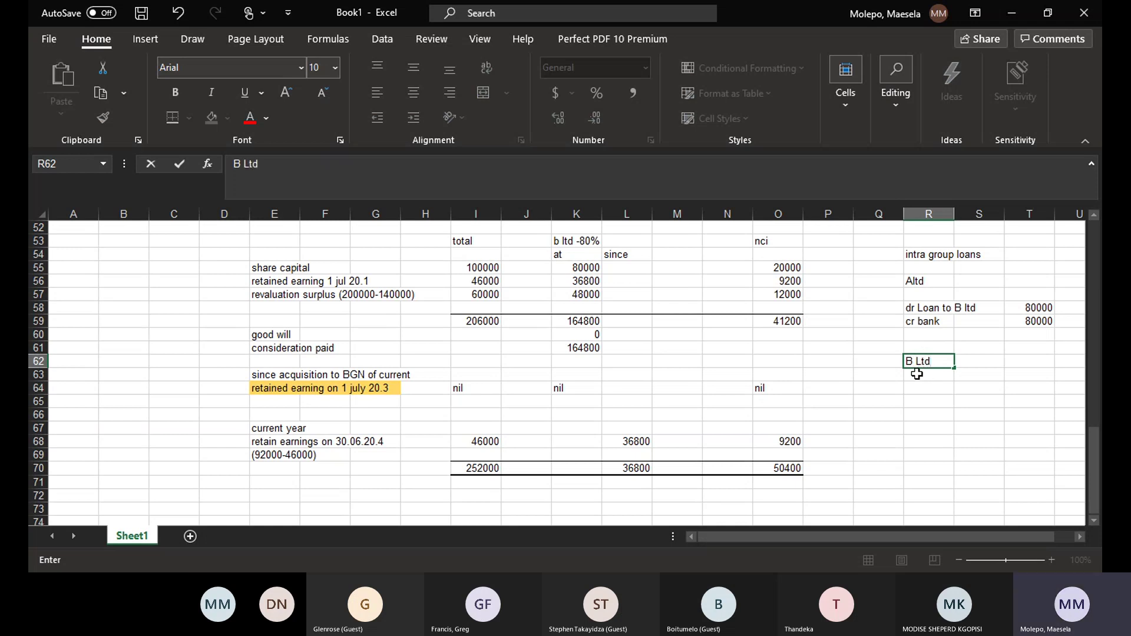
{"action": "left_click", "coordinate": [916, 374]}
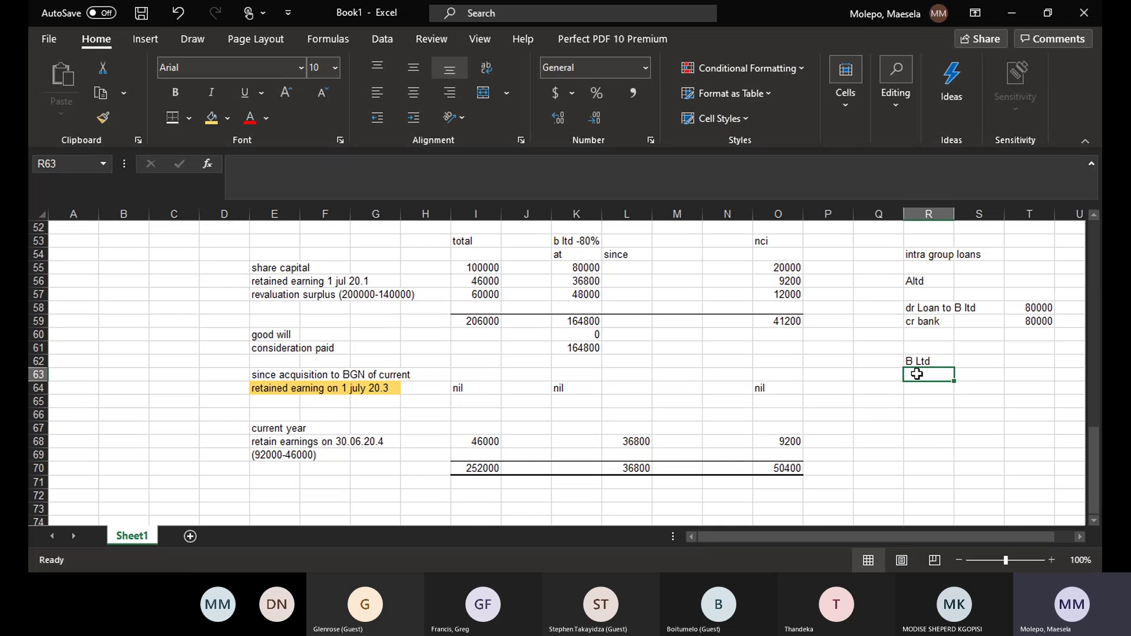
{"action": "type", "text": "bank"}
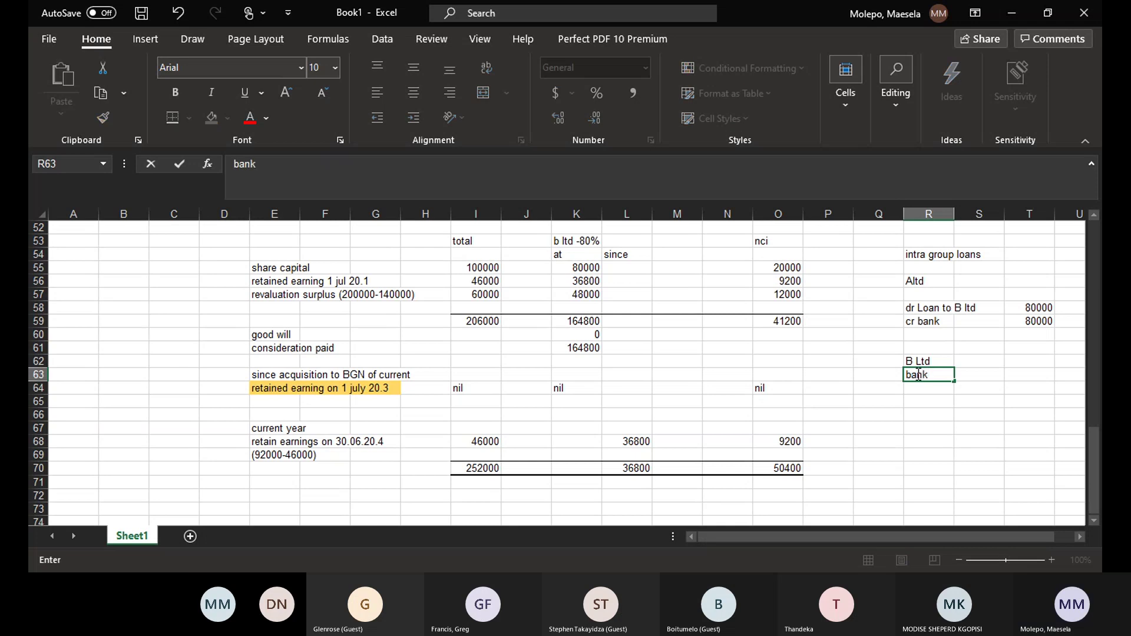
{"action": "left_click", "coordinate": [1022, 374]}
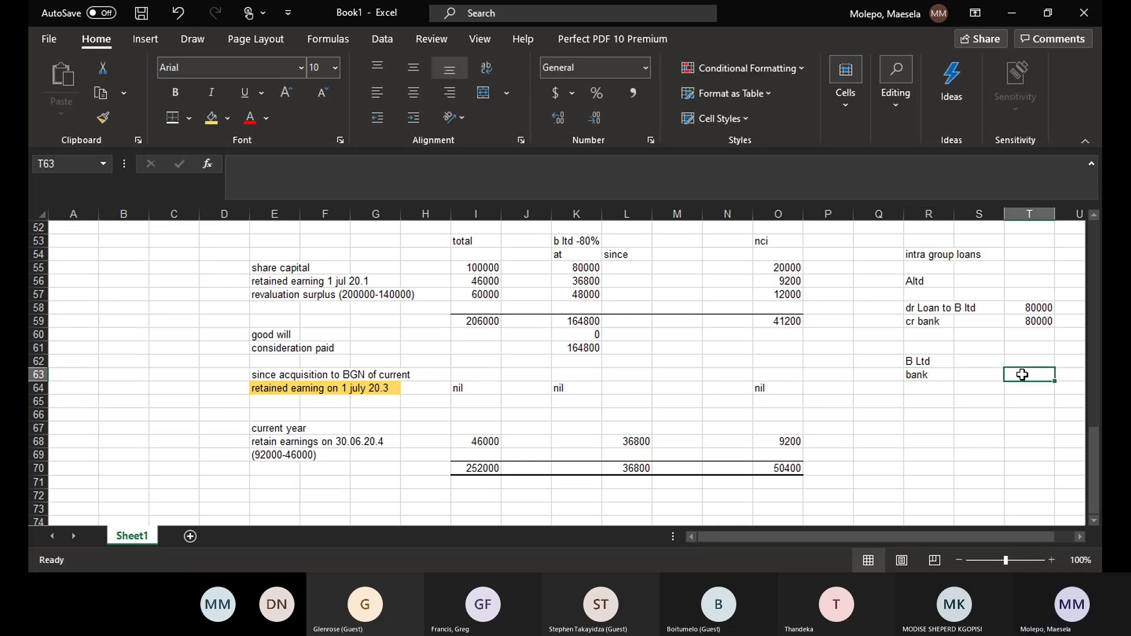
{"action": "type", "text": "80000"}
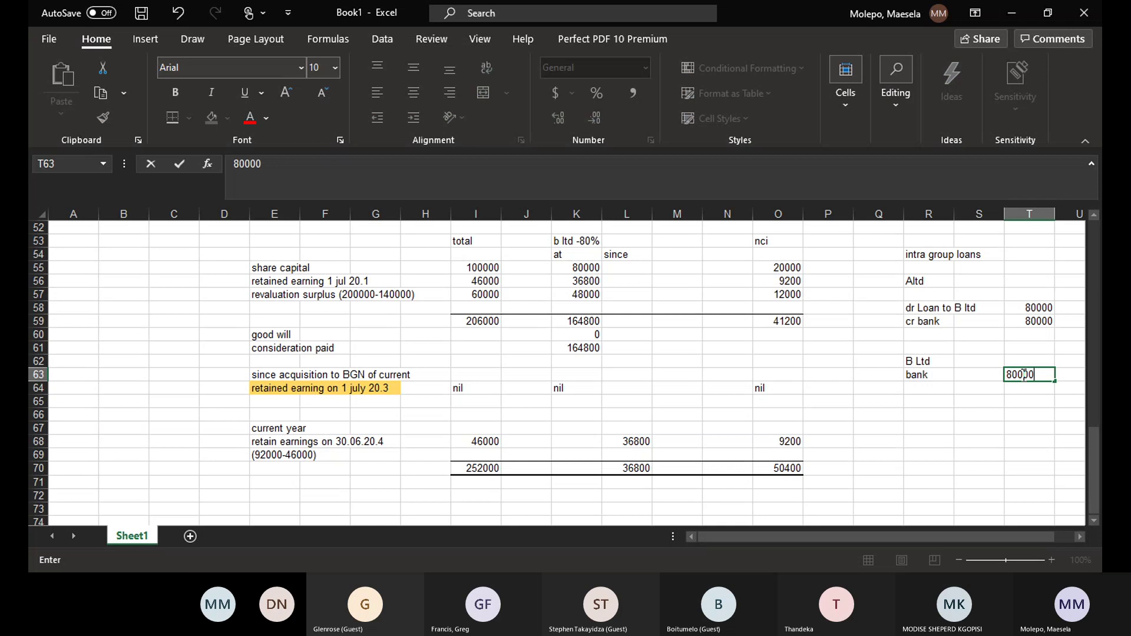
{"action": "left_click", "coordinate": [937, 391]}
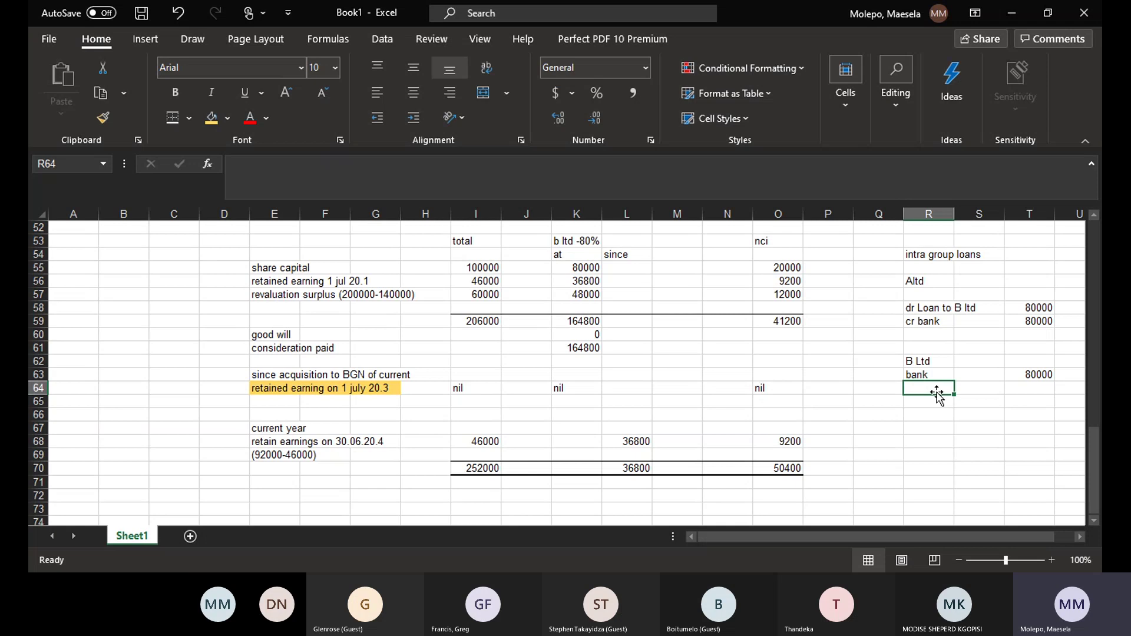
{"action": "type", "text": "loa"}
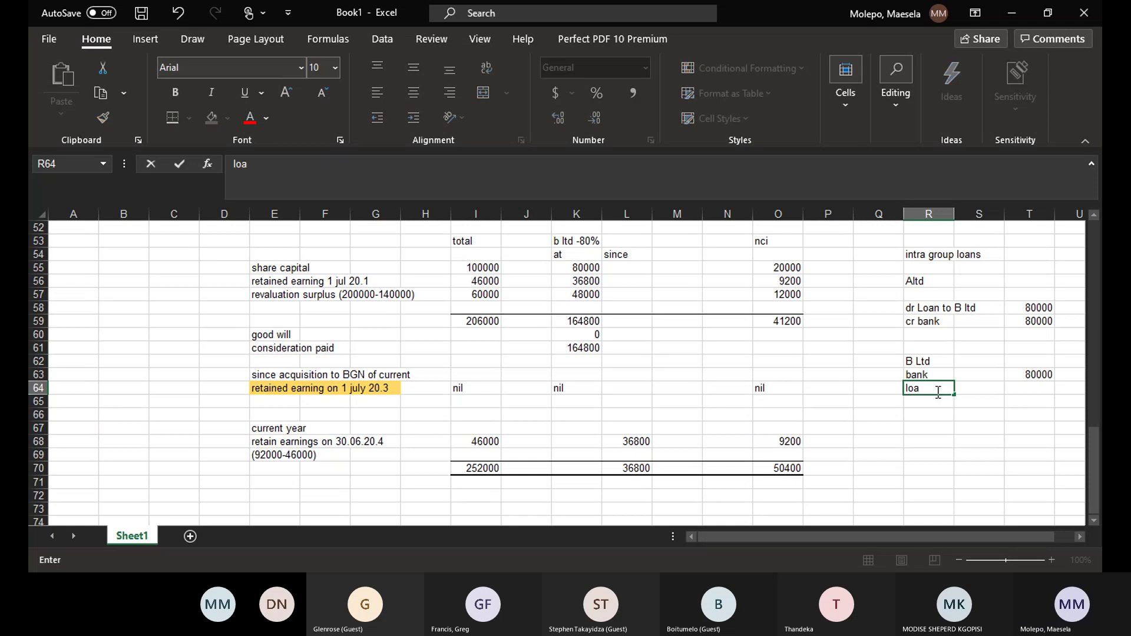
{"action": "type", "text": "n fro"}
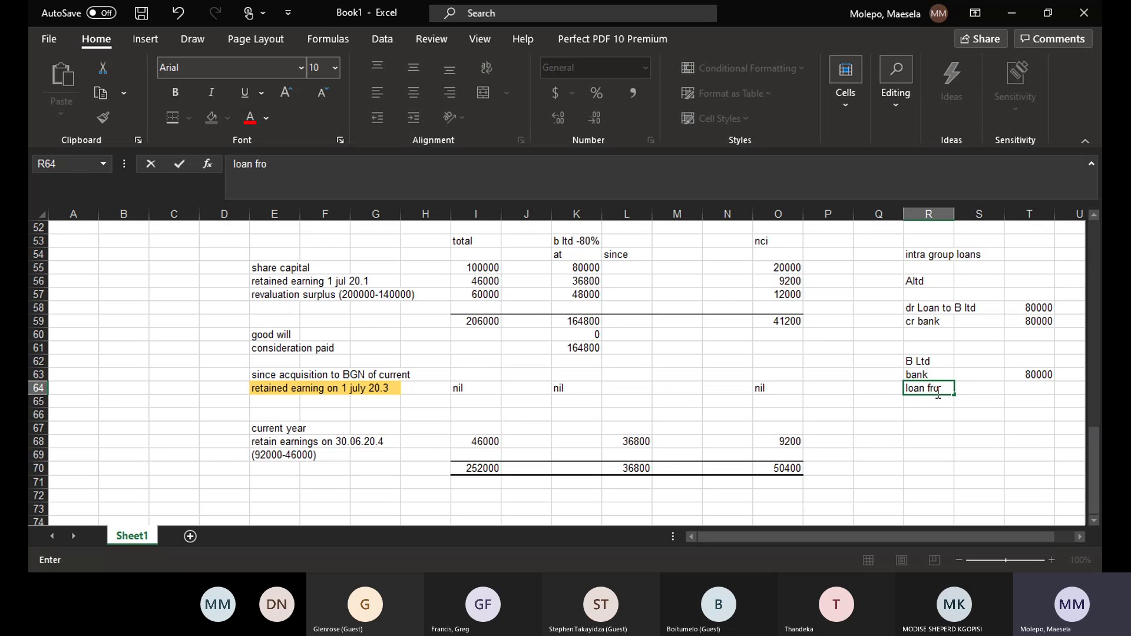
{"action": "key", "text": "BackSpace"}
{"action": "key", "text": "BackSpace"}
{"action": "key", "text": "BackSpace"}
{"action": "key", "text": "BackSpace"}
{"action": "key", "text": "BackSpace"}
{"action": "key", "text": "BackSpace"}
{"action": "key", "text": "BackSpace"}
{"action": "left_click", "coordinate": [874, 439]}
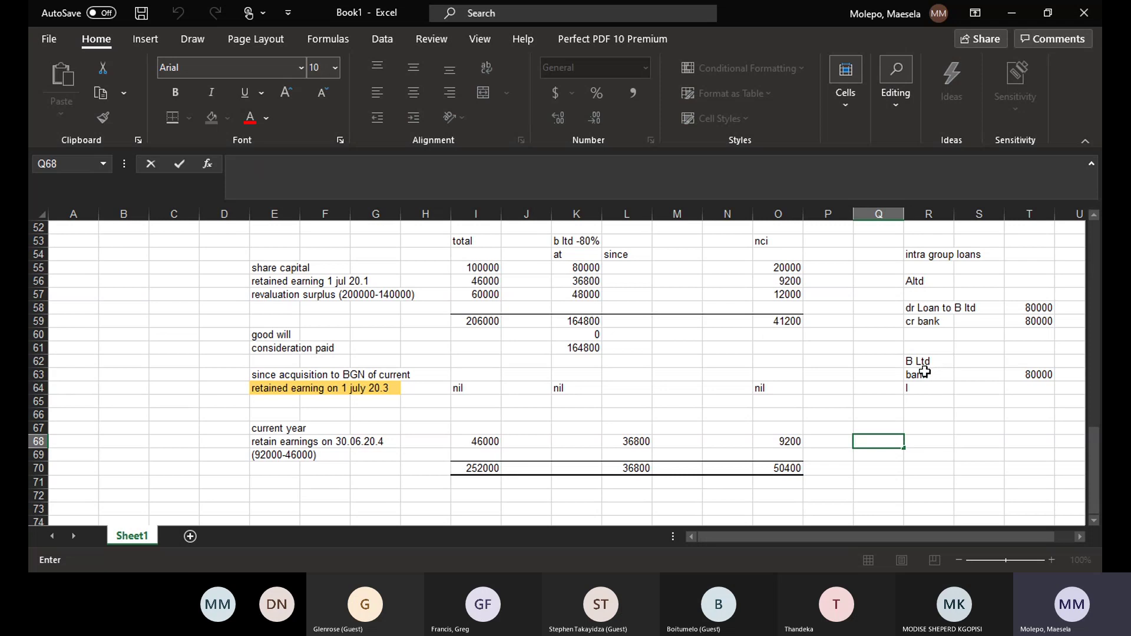
- Mark the bank line in R63 as a debit so it reads "DR bank"
{"action": "left_click", "coordinate": [924, 374]}
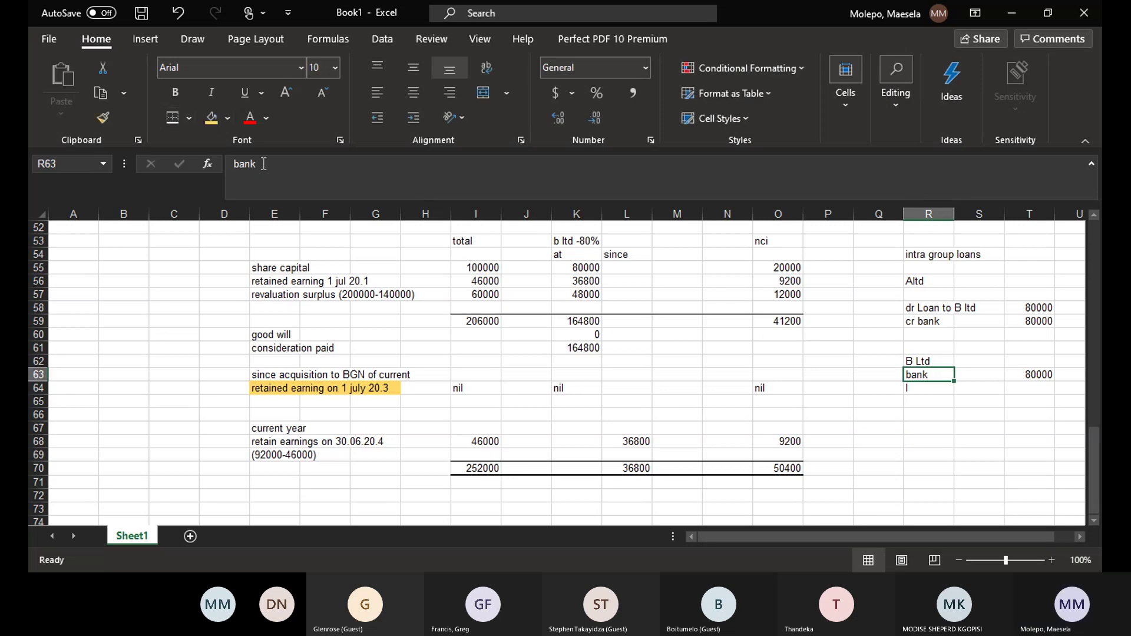
{"action": "left_click", "coordinate": [235, 165]}
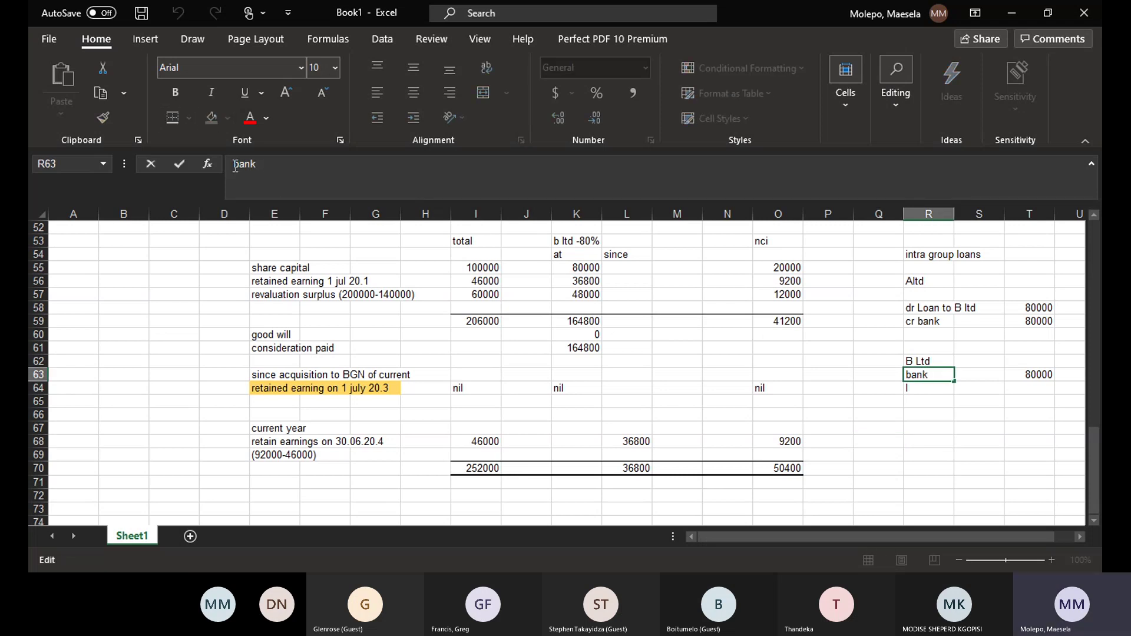
{"action": "type", "text": "DRN"}
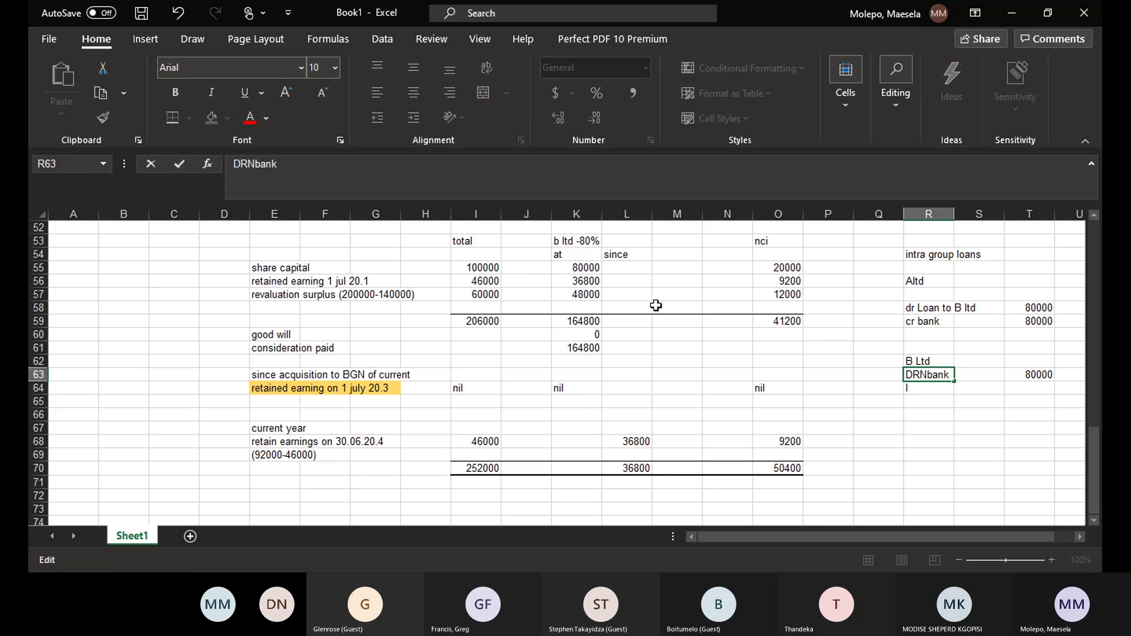
{"action": "key", "text": "BackSpace"}
- Record the credit line "CR Loan from Altd" in R64 with the amount 80000 in T64
{"action": "left_click", "coordinate": [916, 390]}
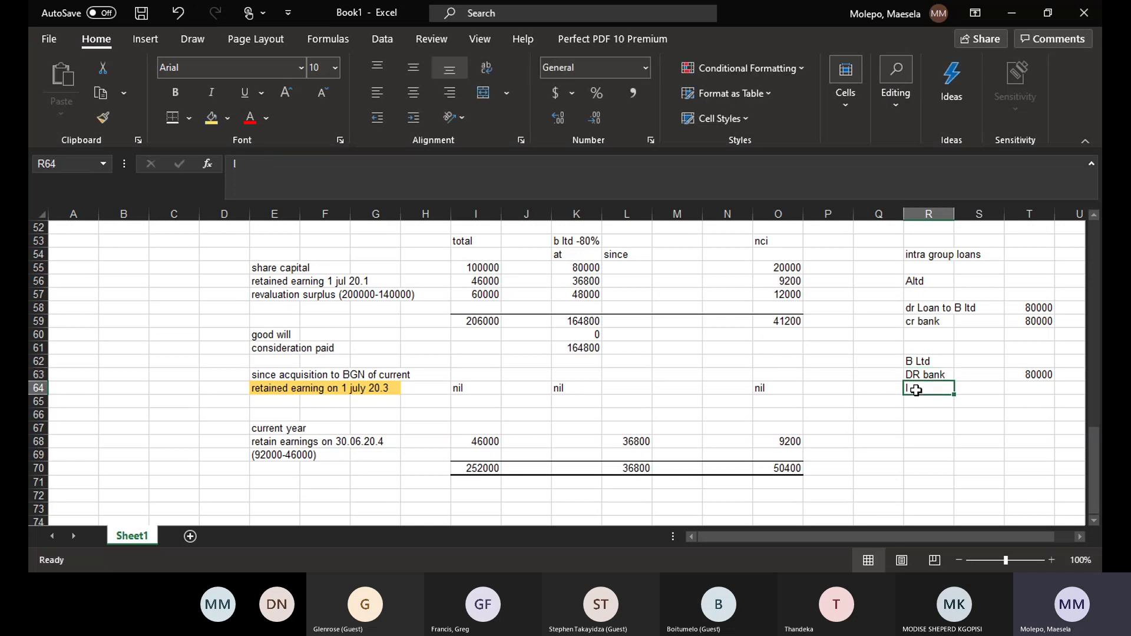
{"action": "type", "text": "CR"}
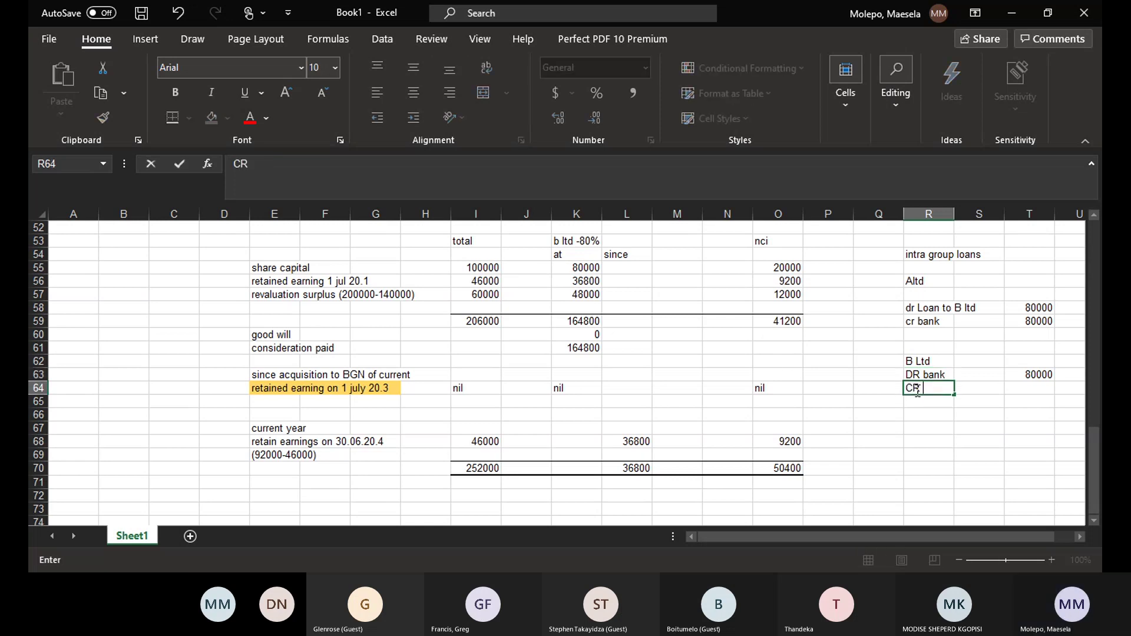
{"action": "type", "text": " Loan from Altd"}
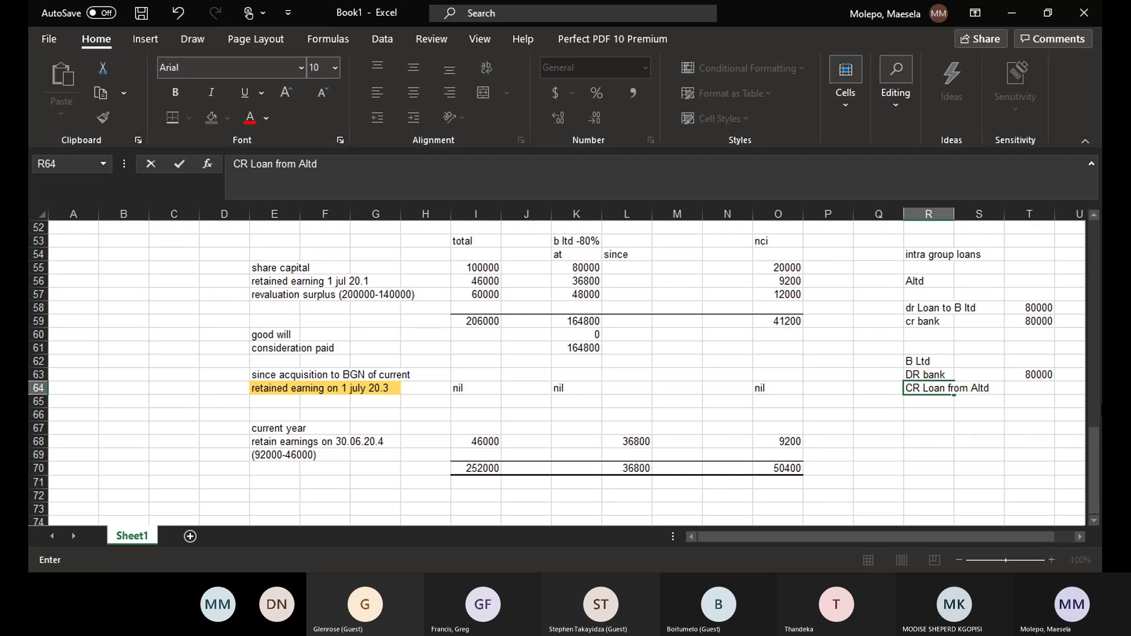
{"action": "left_click", "coordinate": [1036, 389]}
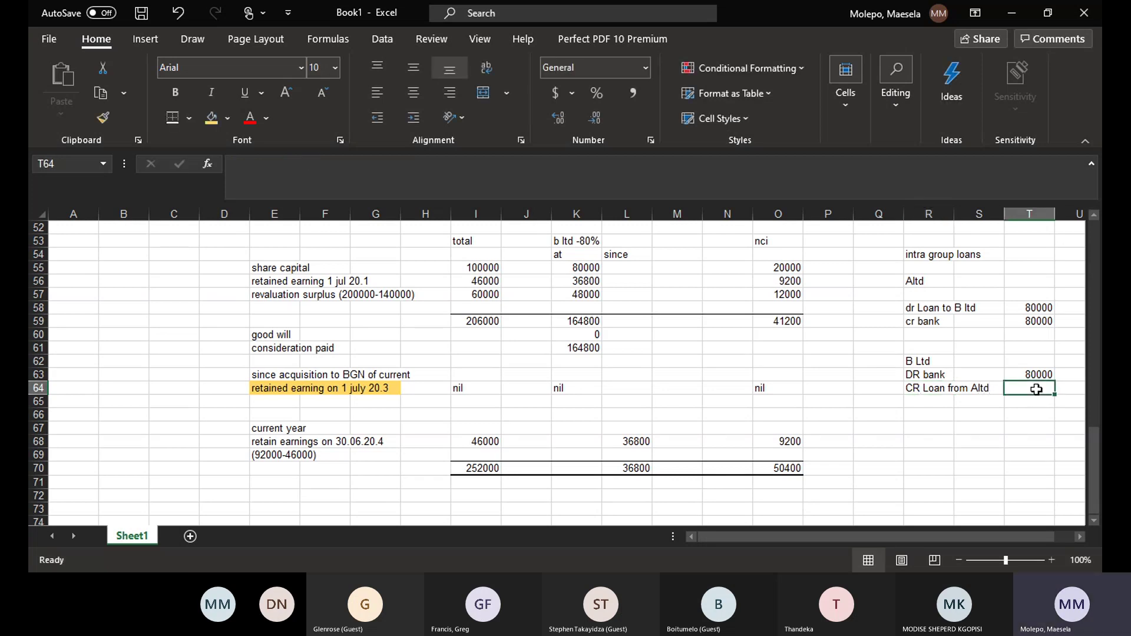
{"action": "type", "text": "80000"}
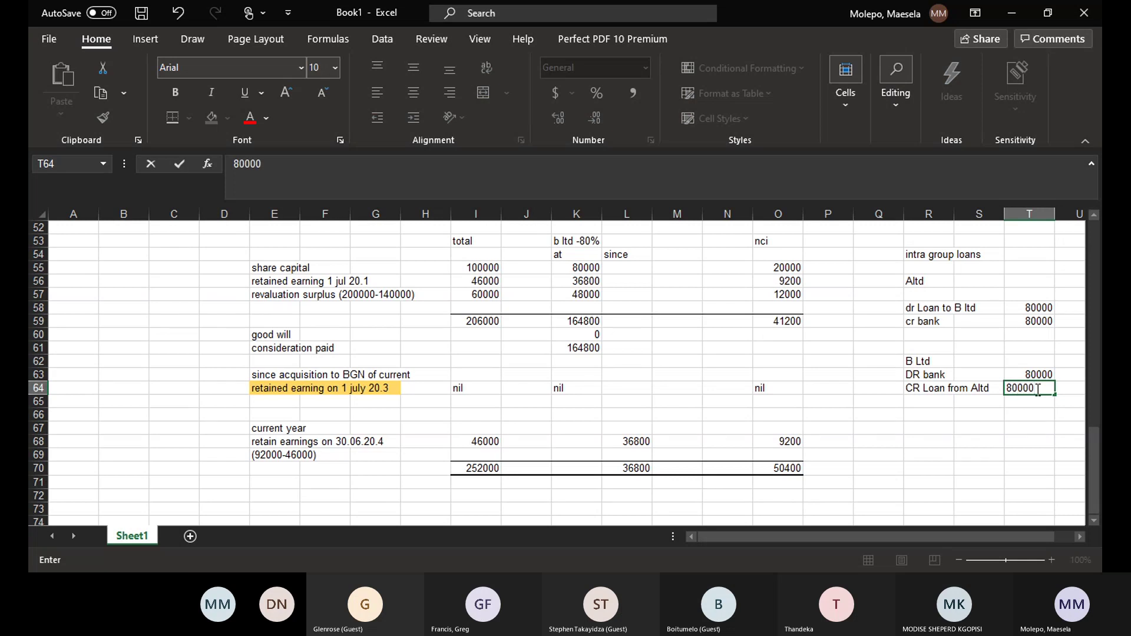
{"action": "key", "text": "Return"}
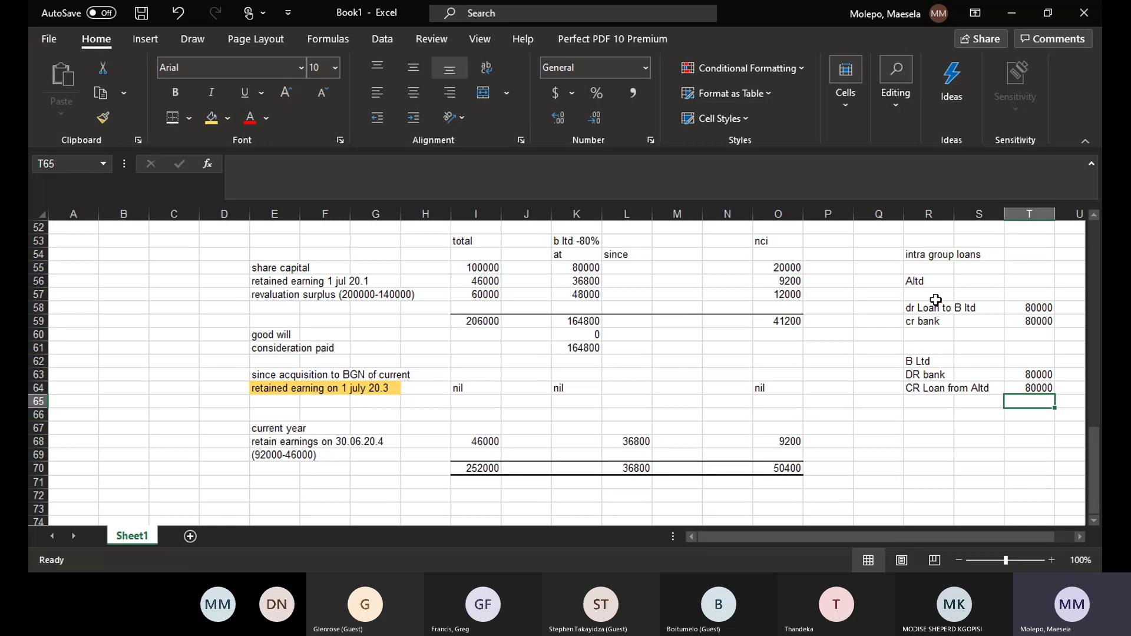
- Fill the "dr Loan to B ltd" line R58:T58 and the "CR Loan from Altd" line R64:T64 with light green
{"action": "left_click_drag", "start_coordinate": [923, 305], "coordinate": [1043, 305]}
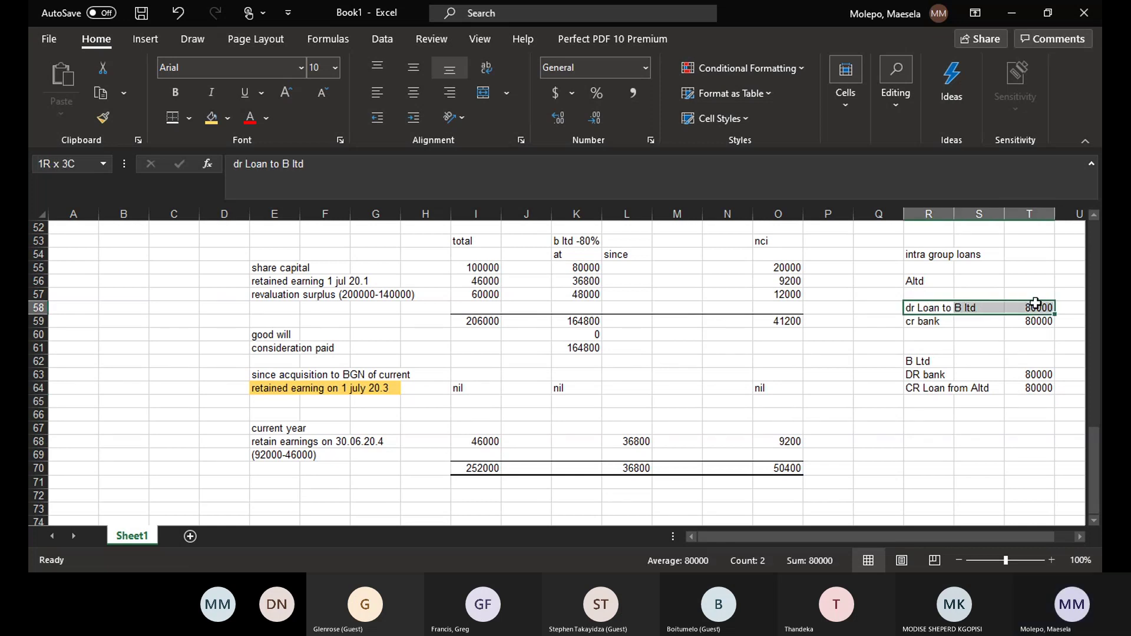
{"action": "left_click", "coordinate": [225, 119]}
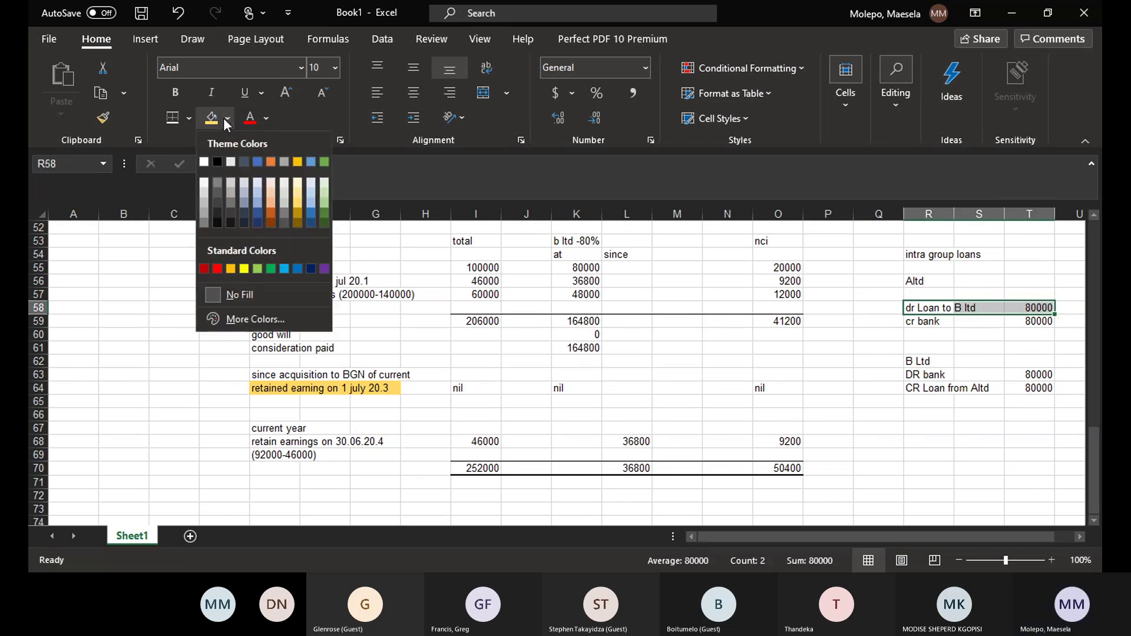
{"action": "left_click", "coordinate": [259, 268]}
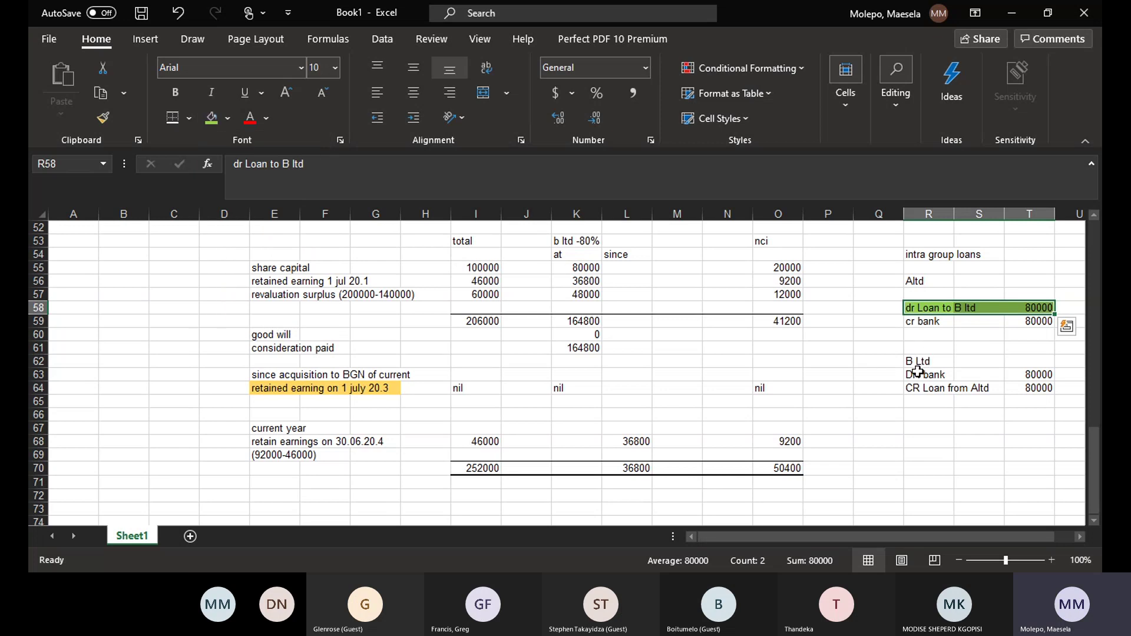
{"action": "left_click_drag", "start_coordinate": [913, 375], "coordinate": [1040, 371]}
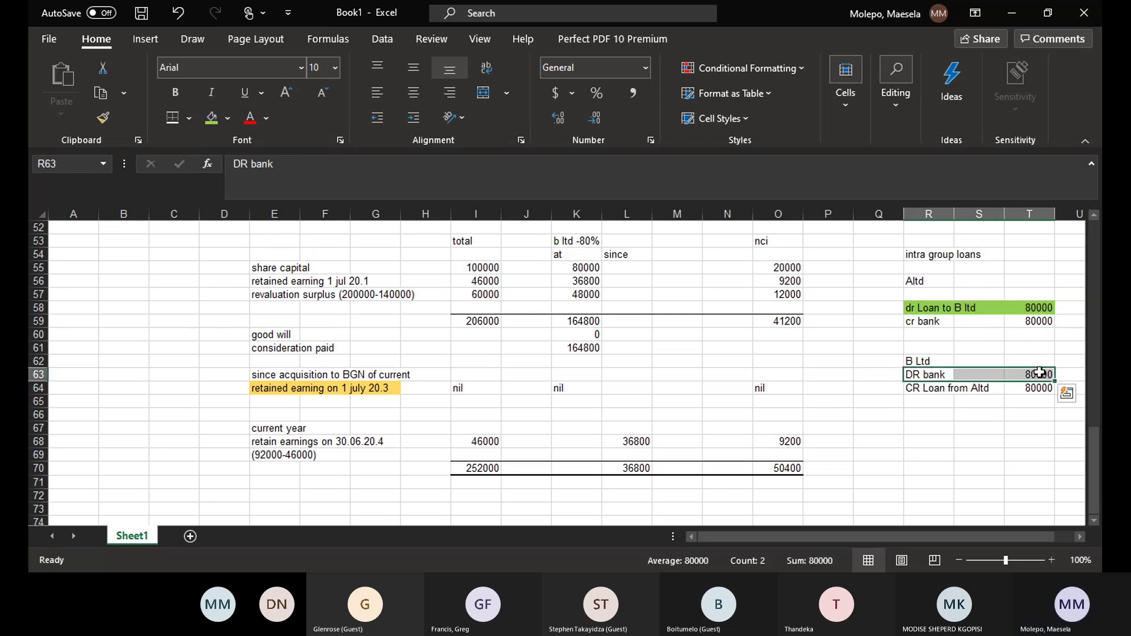
{"action": "left_click", "coordinate": [1039, 373]}
{"action": "left_click", "coordinate": [1023, 424]}
{"action": "left_click_drag", "start_coordinate": [1044, 387], "coordinate": [925, 388]}
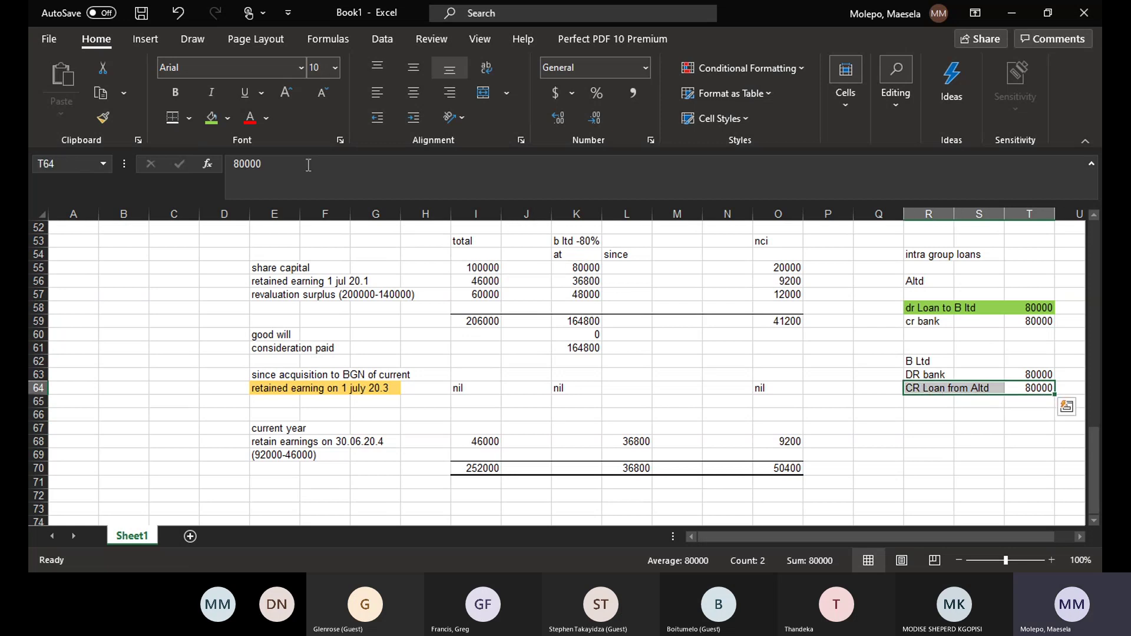
{"action": "left_click", "coordinate": [209, 120]}
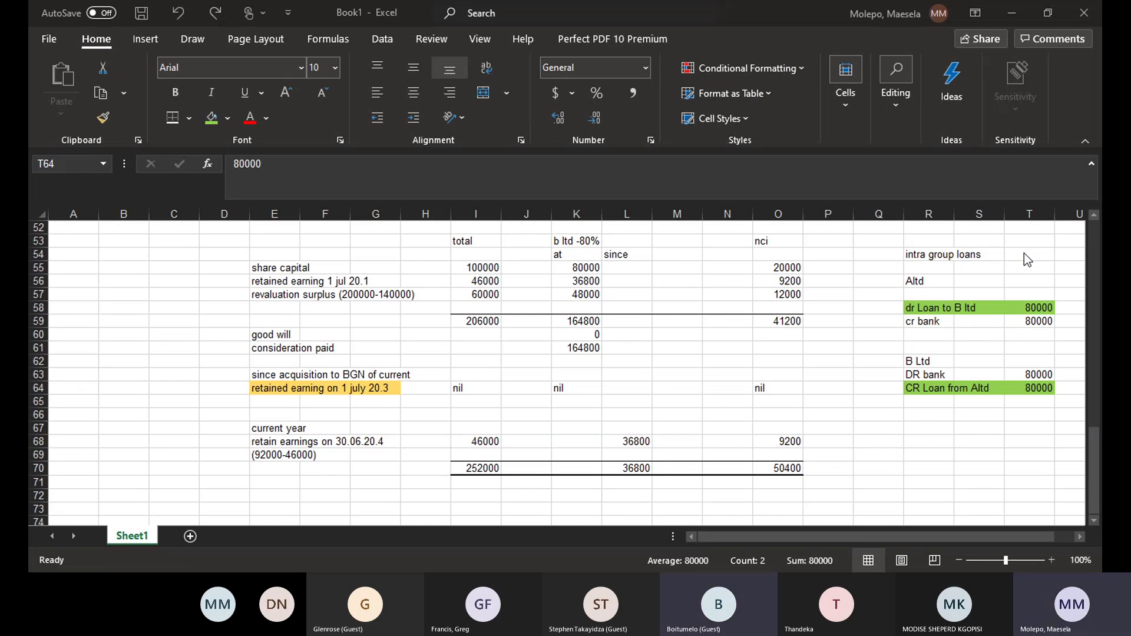
{"action": "key", "text": "alt+Tab"}
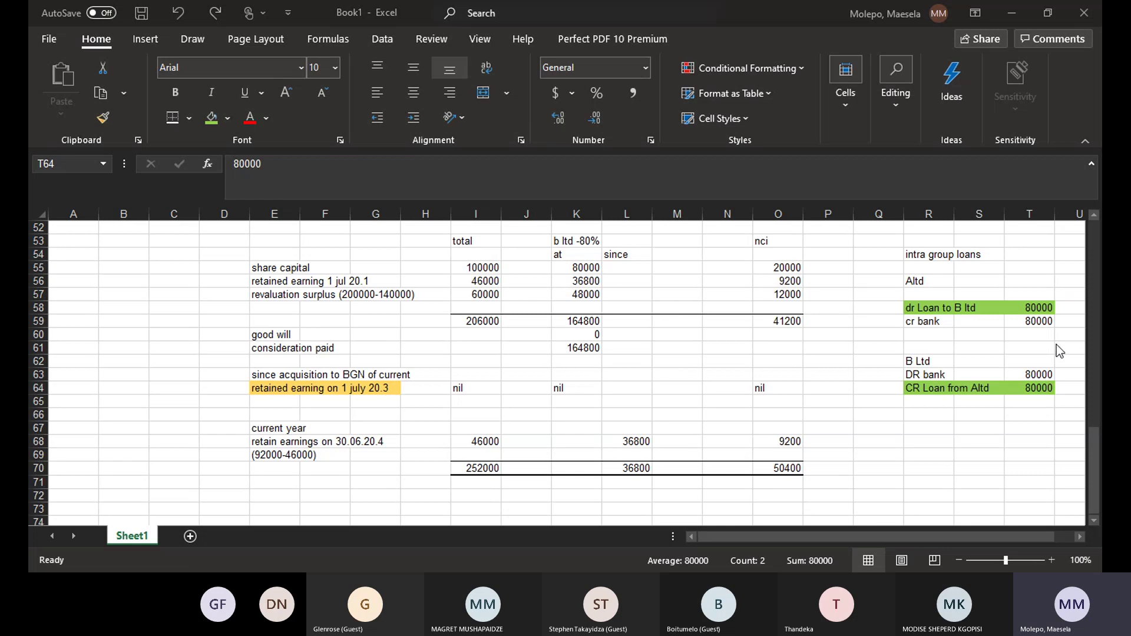
{"action": "key", "text": "ctrl+v"}
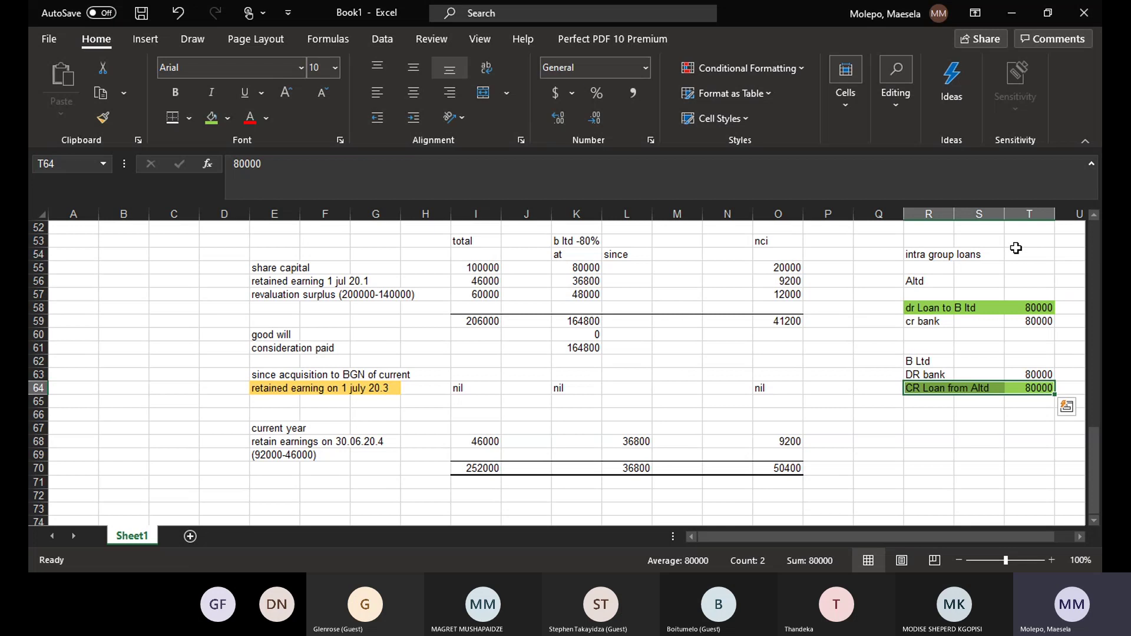
- Correct the #NAME? error in D48 so the cell holds the plain text "draft the time line"
{"action": "left_click", "coordinate": [1093, 215]}
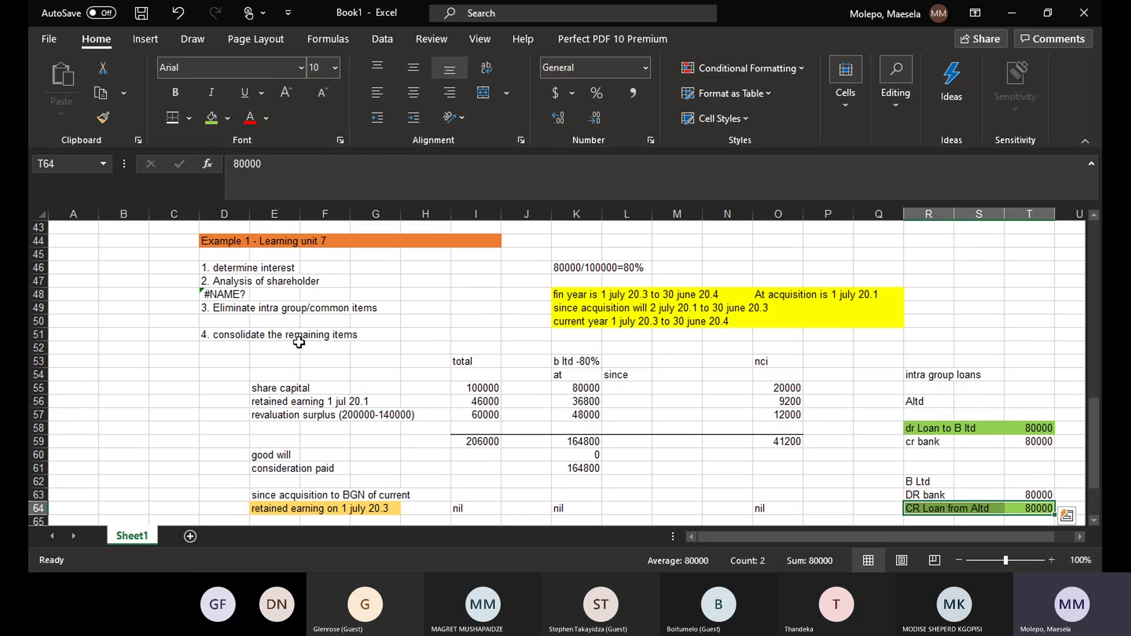
{"action": "left_click", "coordinate": [238, 297]}
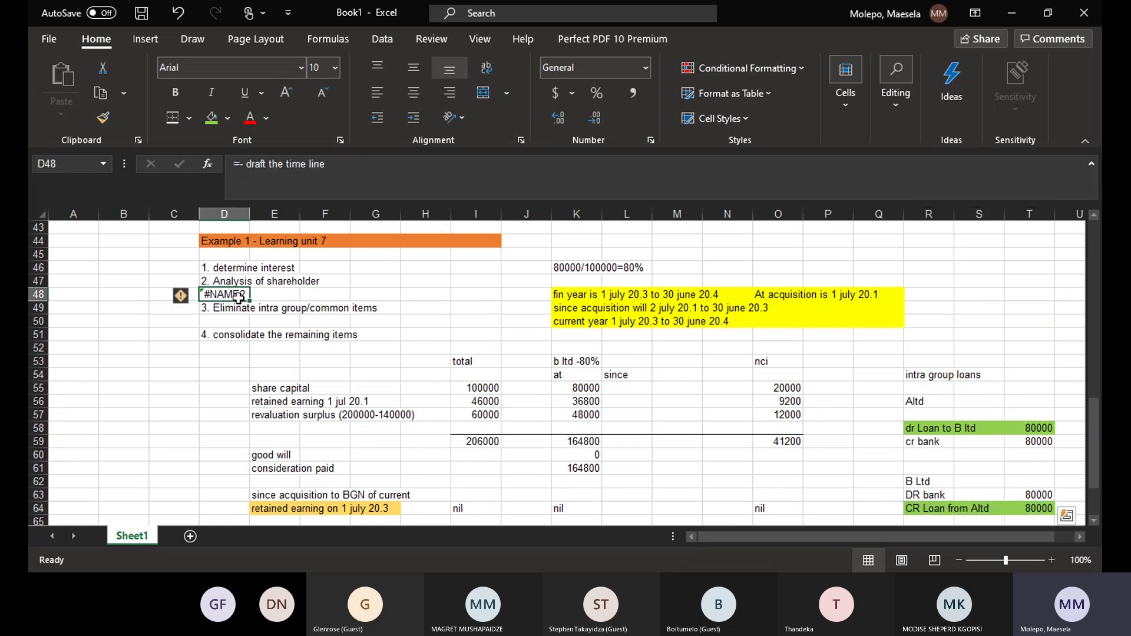
{"action": "left_click", "coordinate": [247, 165]}
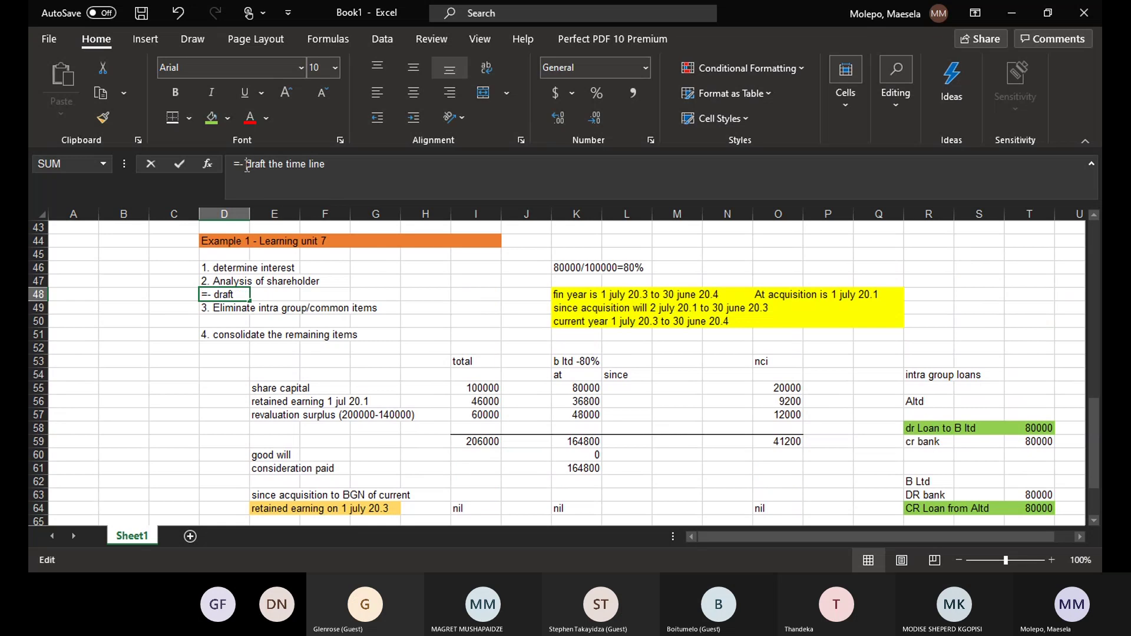
{"action": "key", "text": "BackSpace"}
{"action": "key", "text": "BackSpace"}
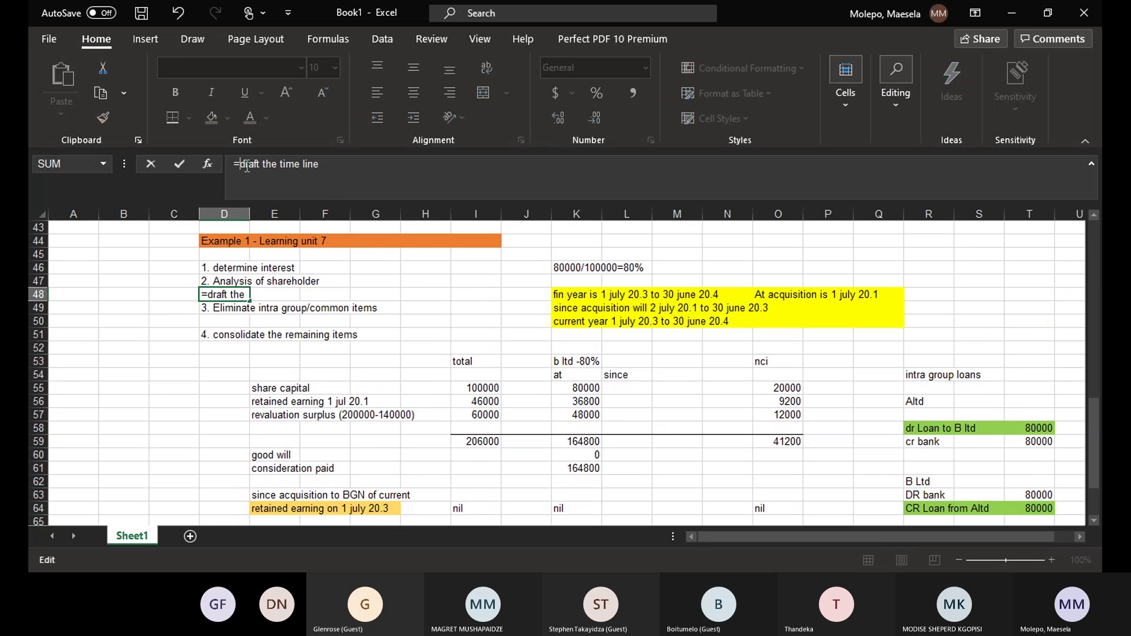
{"action": "left_click", "coordinate": [147, 241]}
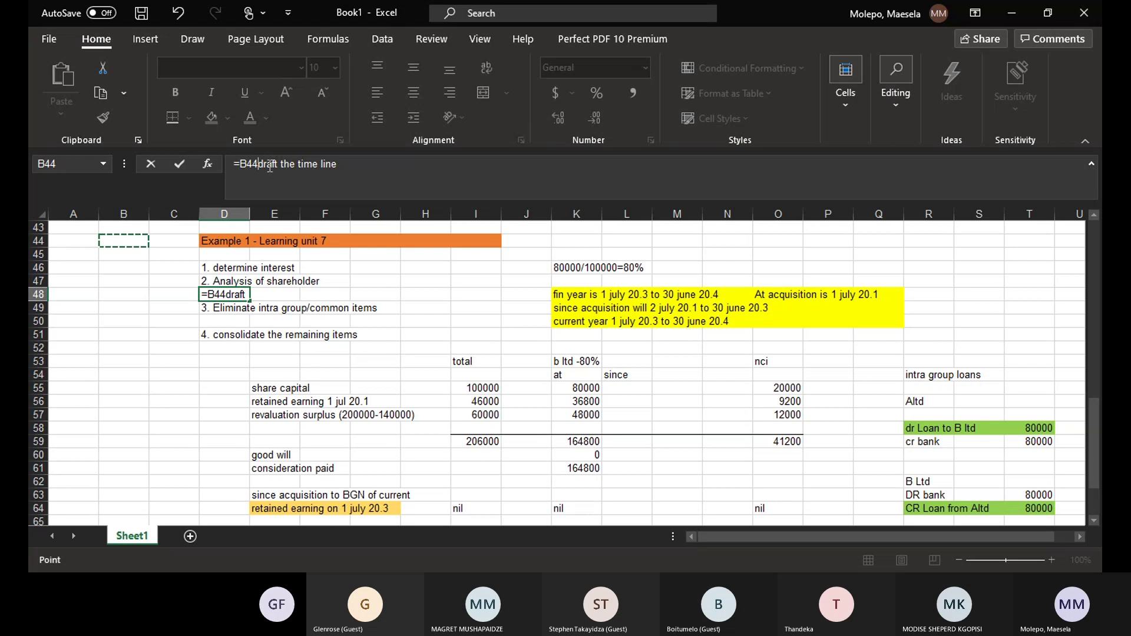
{"action": "left_click", "coordinate": [248, 164]}
{"action": "key", "text": "BackSpace"}
{"action": "key", "text": "BackSpace"}
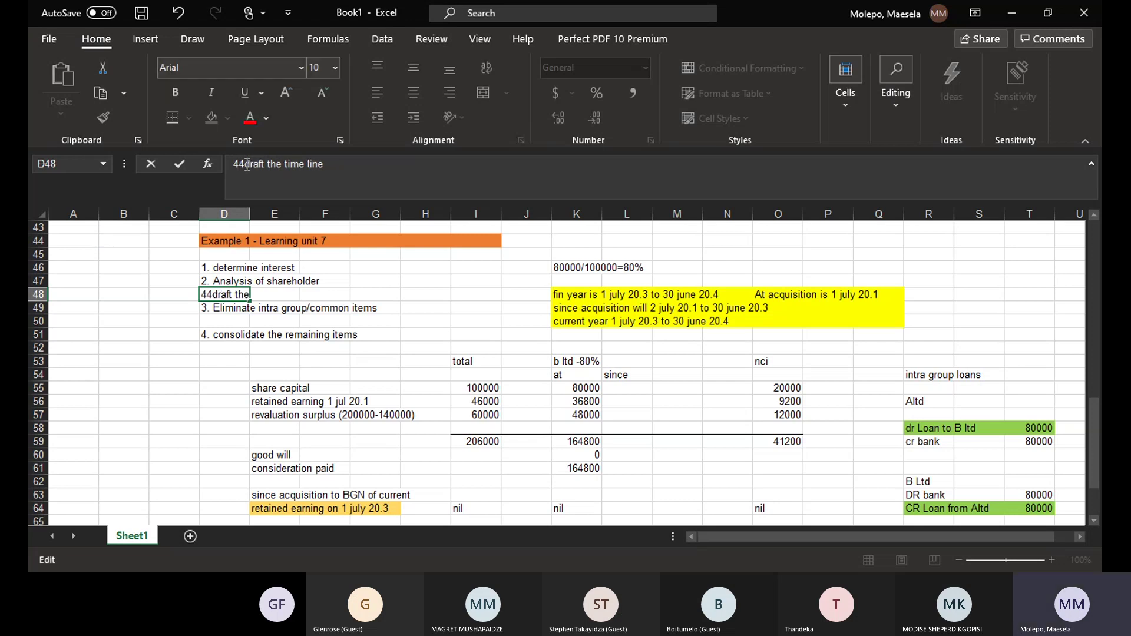
{"action": "left_click", "coordinate": [123, 309]}
{"action": "left_click", "coordinate": [232, 295]}
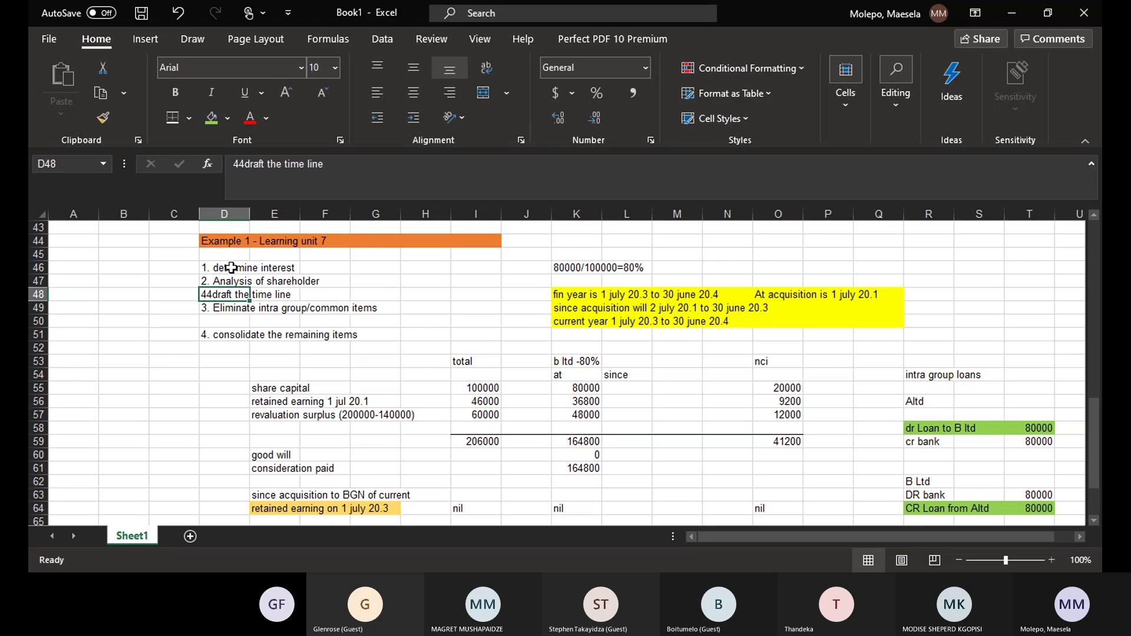
{"action": "left_click", "coordinate": [247, 166]}
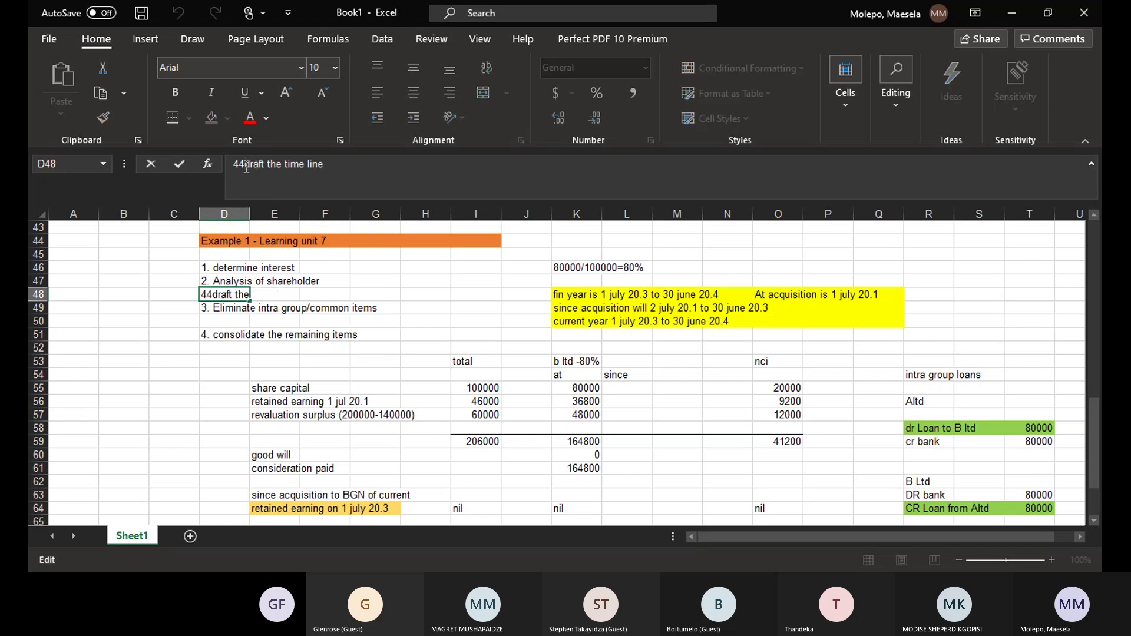
{"action": "key", "text": "BackSpace"}
{"action": "key", "text": "BackSpace"}
{"action": "left_click", "coordinate": [75, 268]}
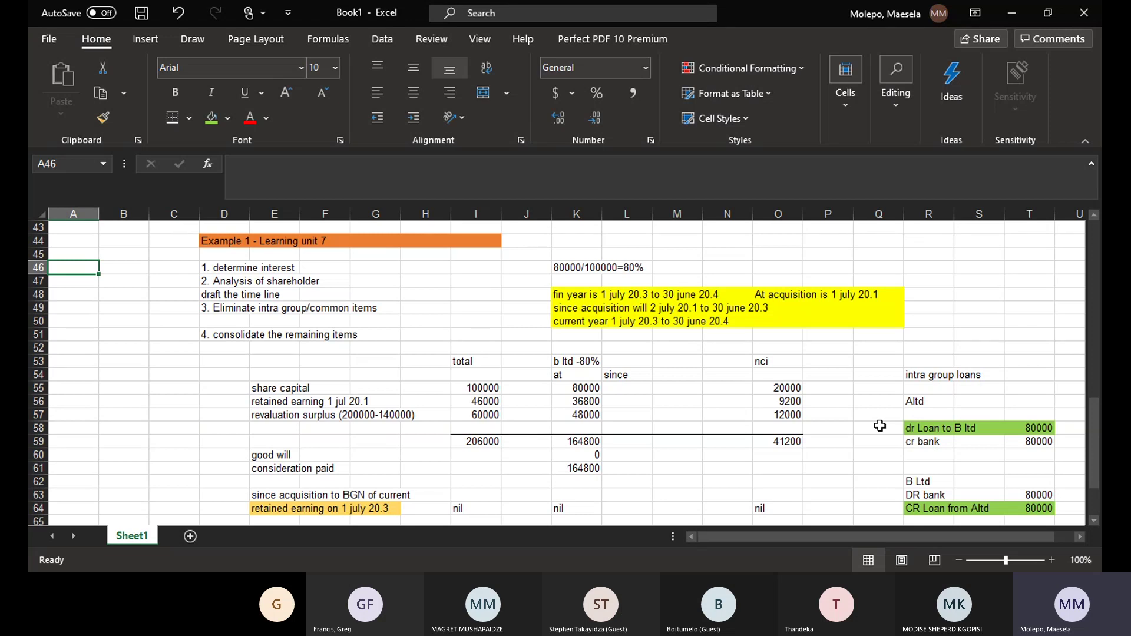
- Fill the current-year retained earnings amount in the since column, L68, with light blue
{"action": "left_click", "coordinate": [1091, 519]}
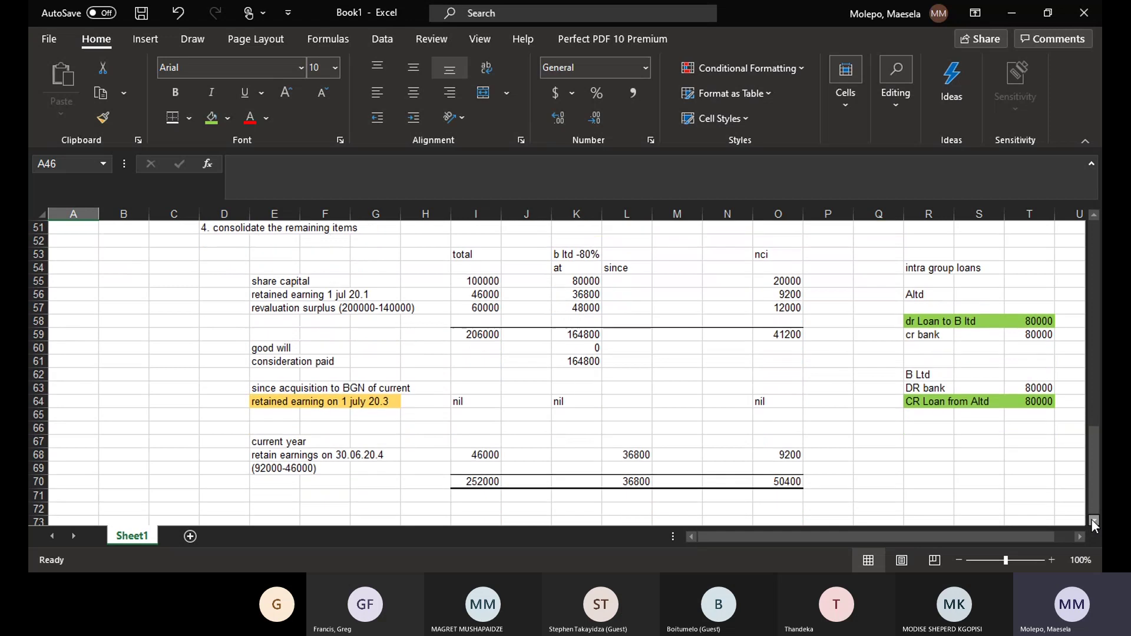
{"action": "left_click", "coordinate": [1091, 518]}
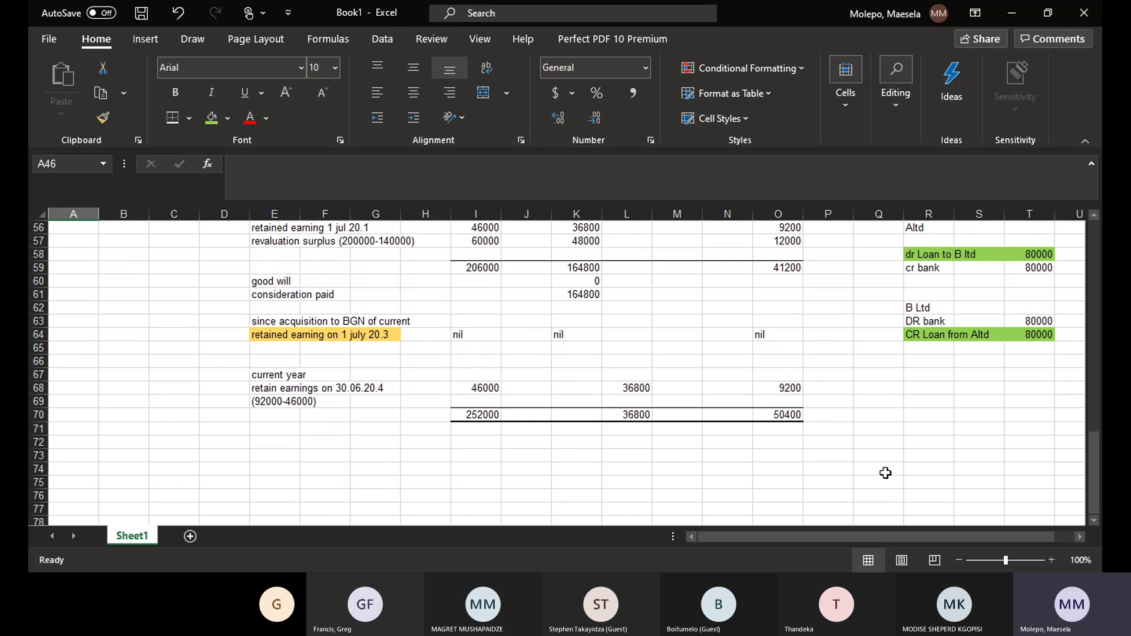
{"action": "left_click", "coordinate": [638, 386]}
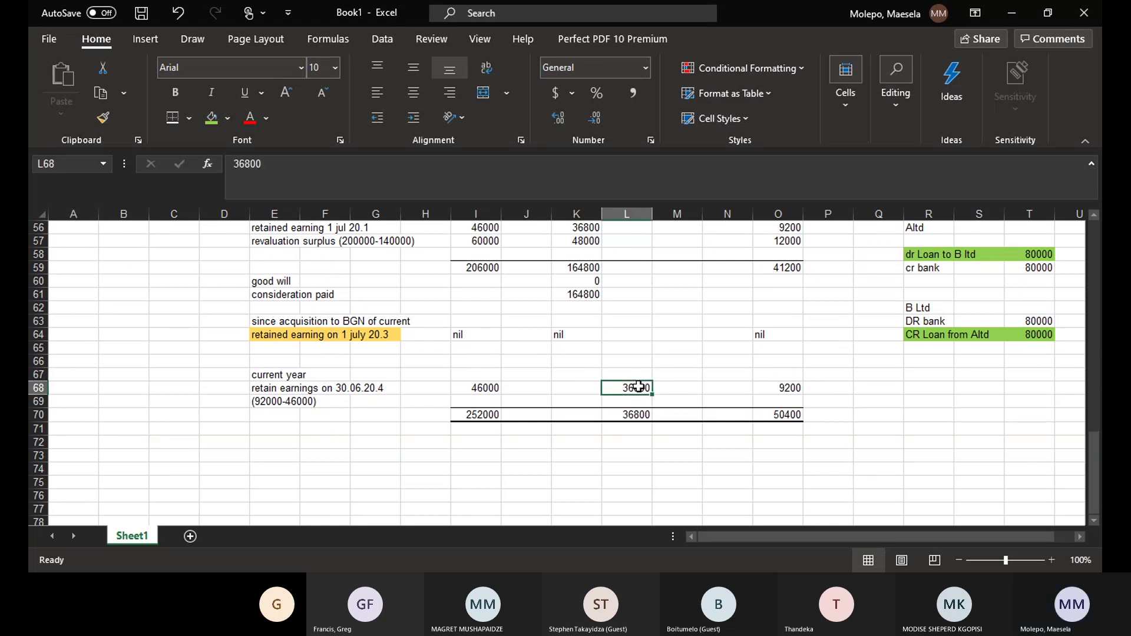
{"action": "left_click", "coordinate": [227, 119]}
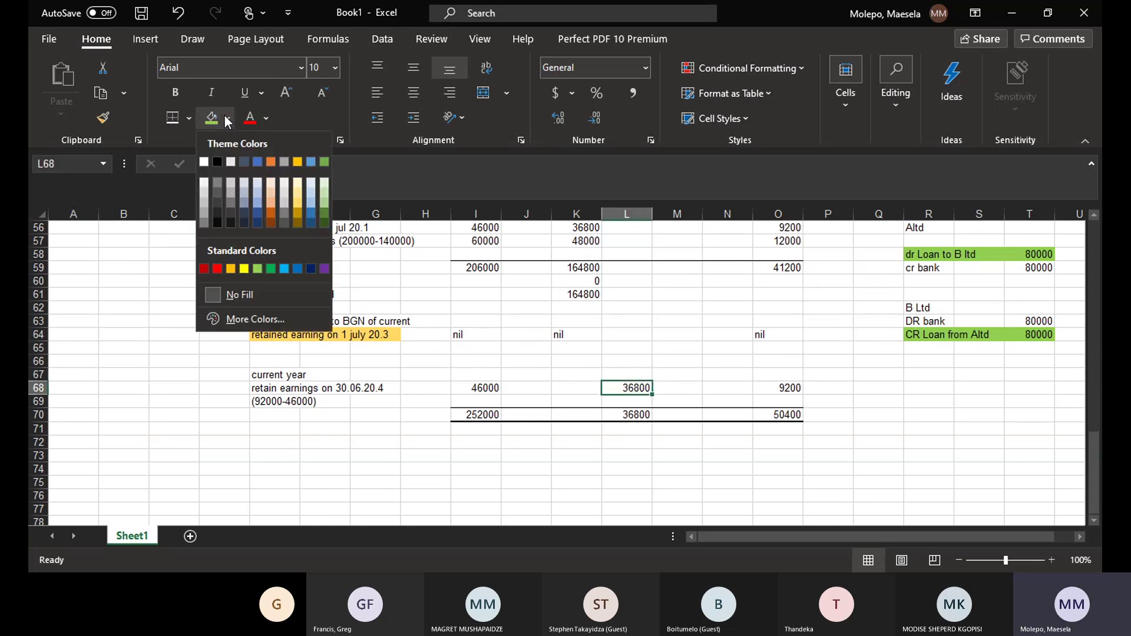
{"action": "left_click", "coordinate": [261, 186]}
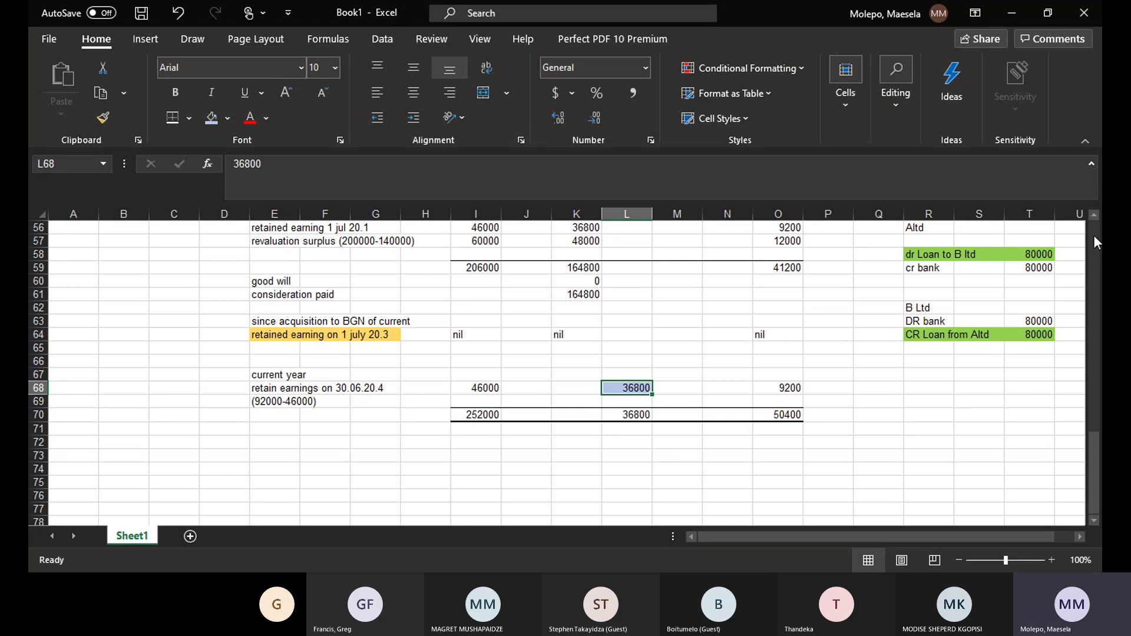
- Enter the heading "Example 2- Learning unit 7" in E73, beneath the completed shareholder analysis
{"action": "scroll", "coordinate": [1093, 219], "scroll_direction": "up", "scroll_amount": 3}
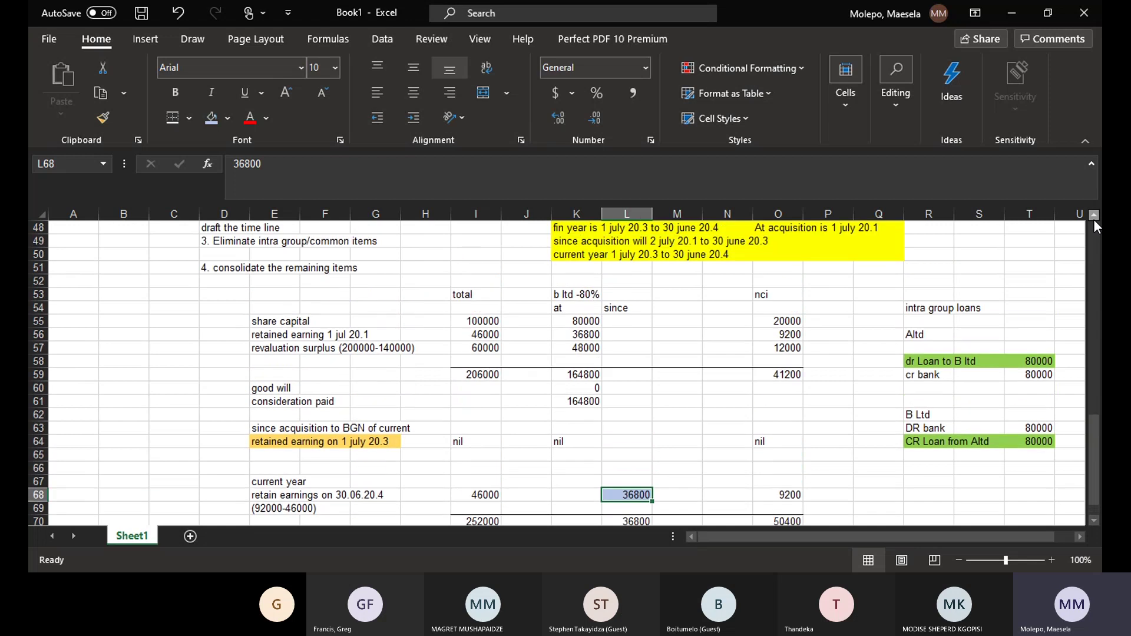
{"action": "scroll", "coordinate": [1093, 219], "scroll_direction": "up", "scroll_amount": 4}
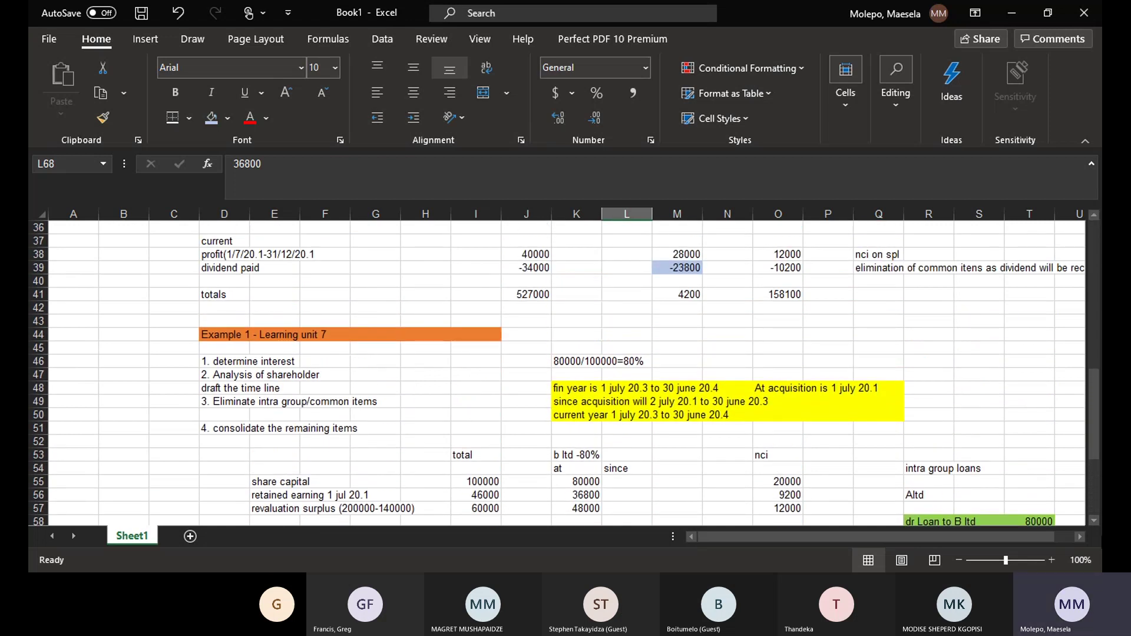
{"action": "left_click", "coordinate": [1094, 519]}
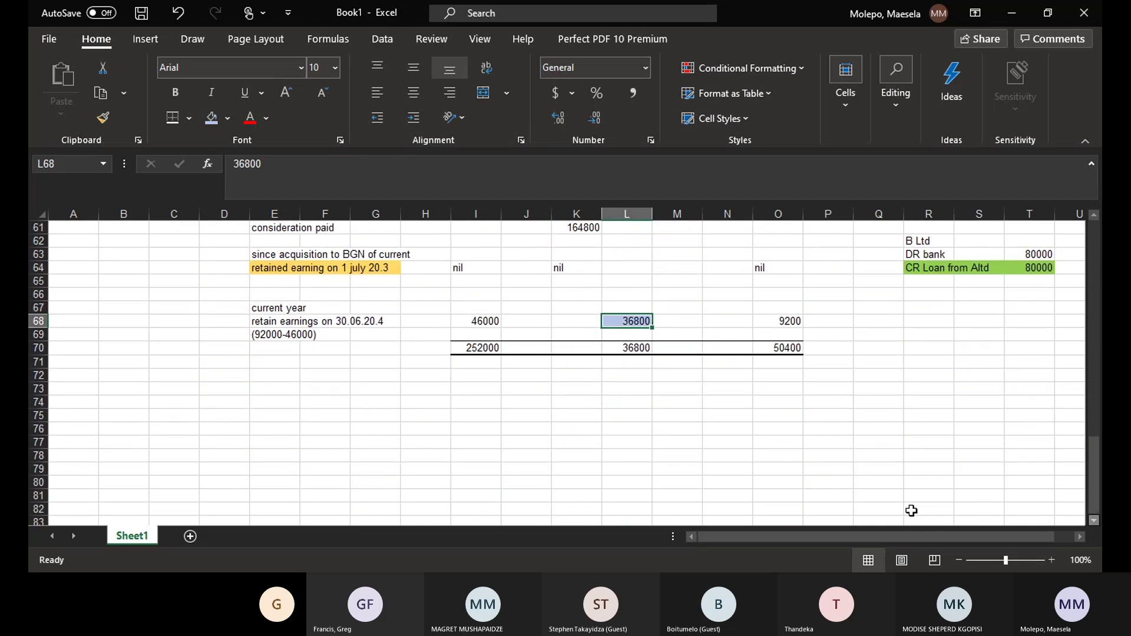
{"action": "left_click", "coordinate": [257, 389]}
{"action": "type", "text": "E"}
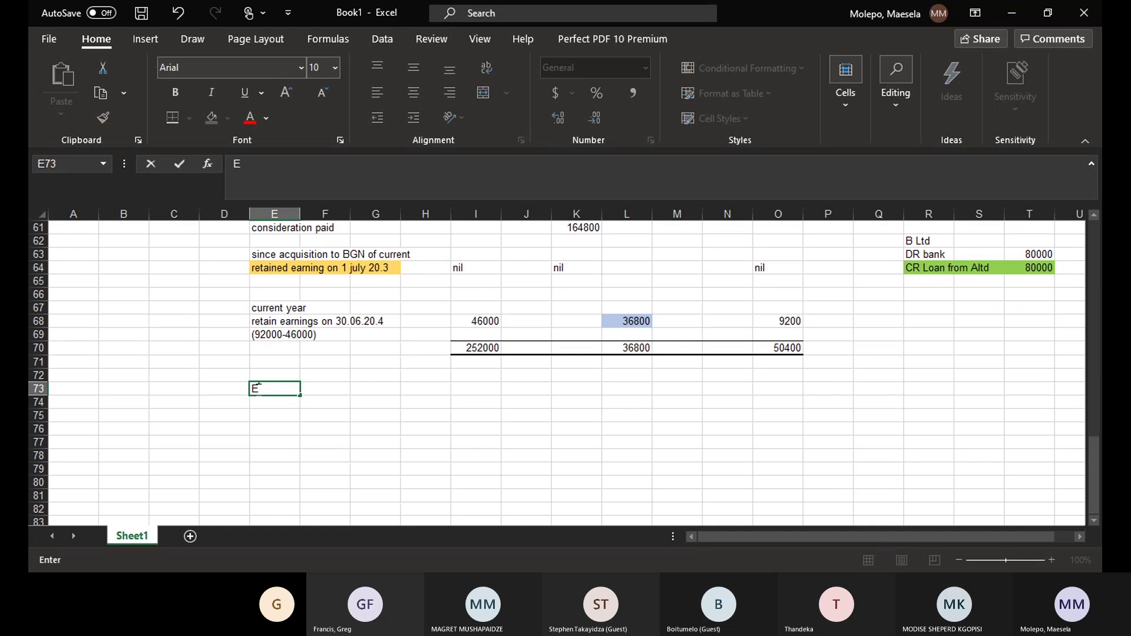
{"action": "type", "text": "xample 2- L"}
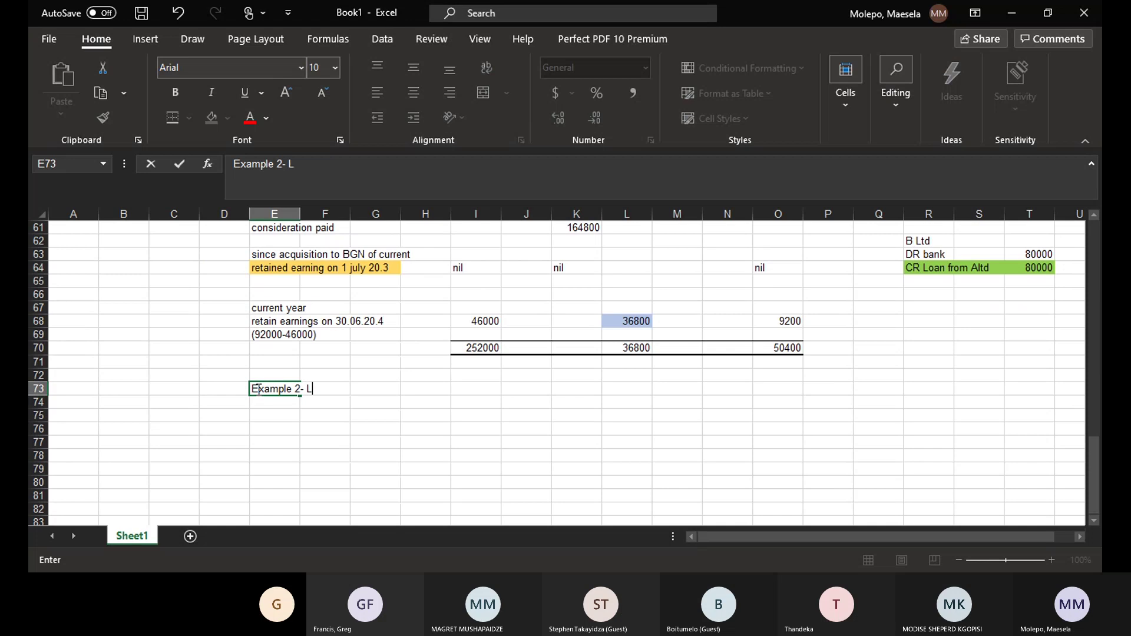
{"action": "type", "text": "earning unit"}
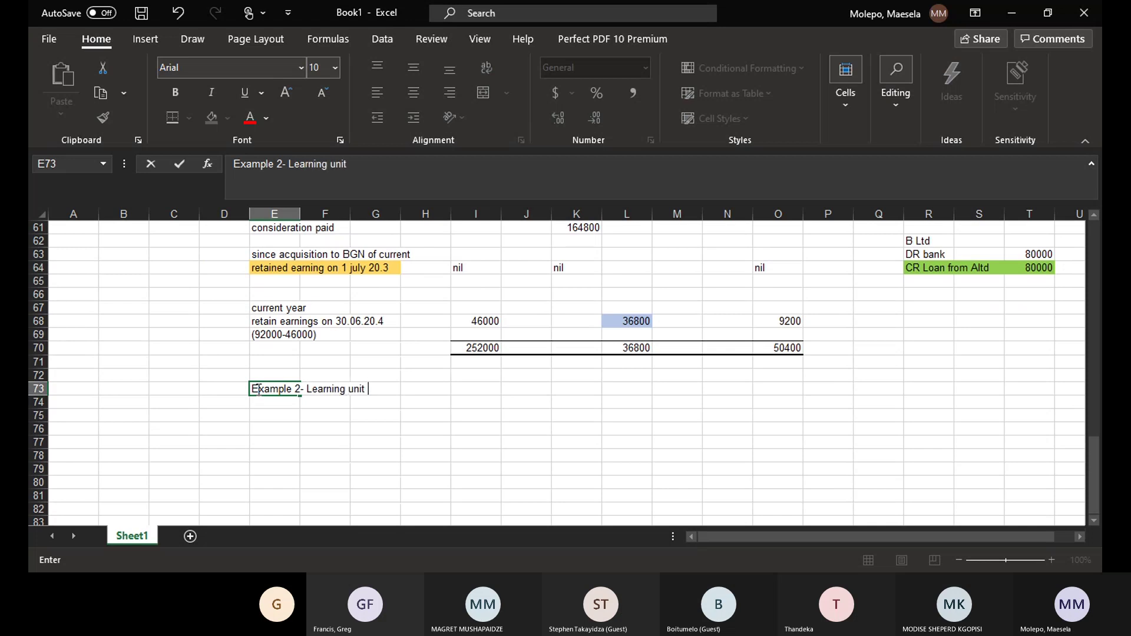
{"action": "type", "text": " 7"}
{"action": "left_click", "coordinate": [270, 436]}
{"action": "left_click_drag", "start_coordinate": [270, 435], "coordinate": [537, 375]}
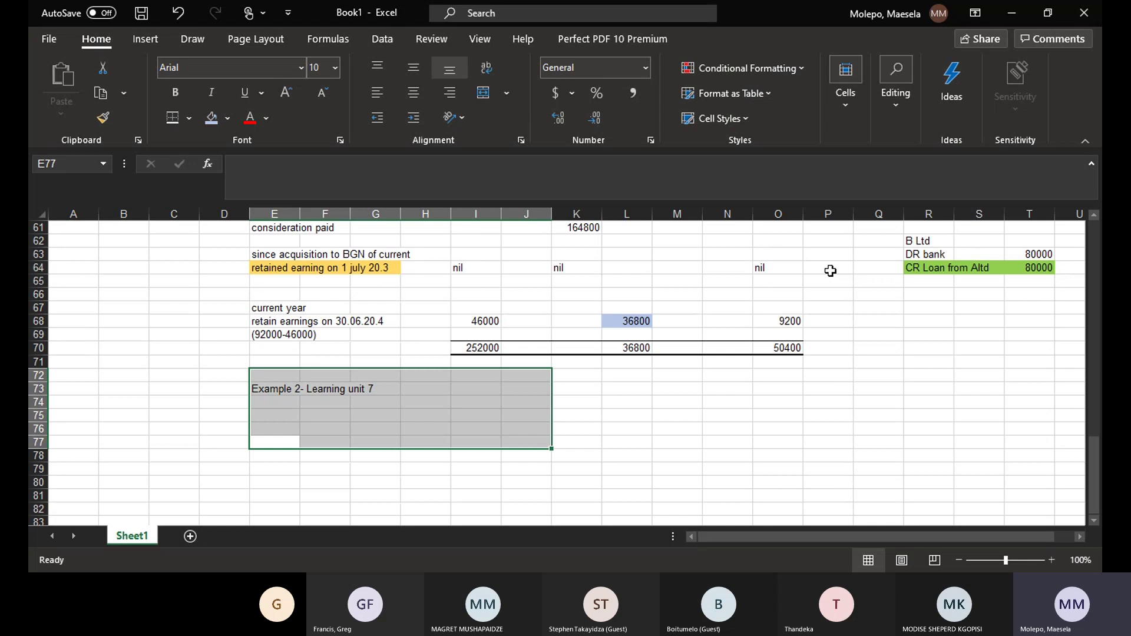
{"action": "left_click", "coordinate": [828, 387]}
{"action": "left_click", "coordinate": [1094, 216]}
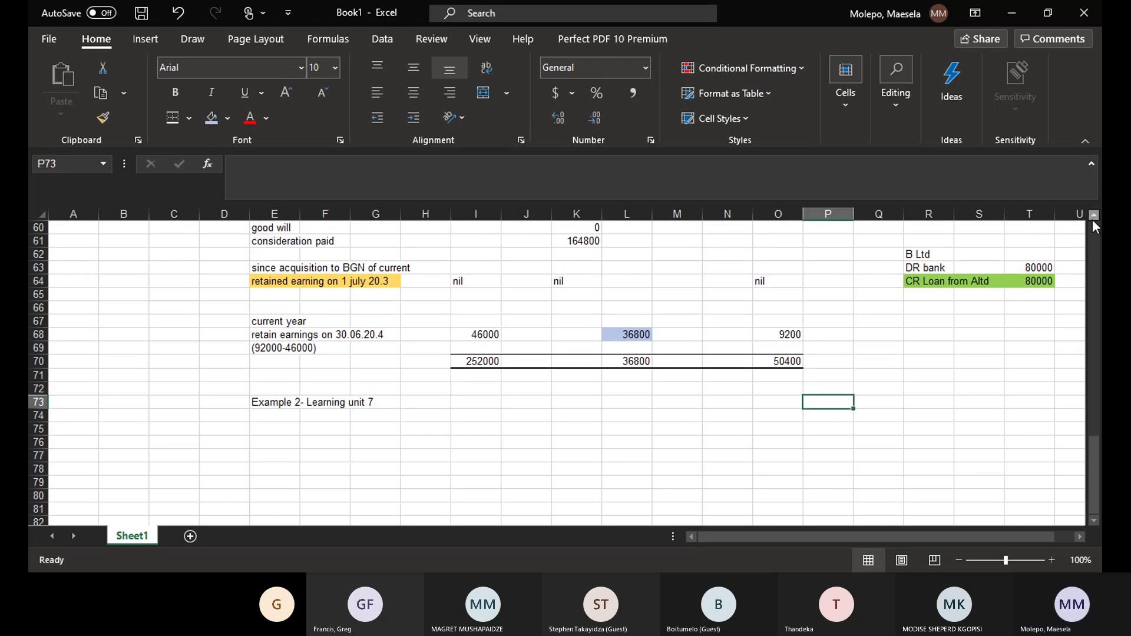
- Copy the numbered list of consolidation steps in D46:G51 under the Example 1 heading
{"action": "left_click", "coordinate": [1093, 217]}
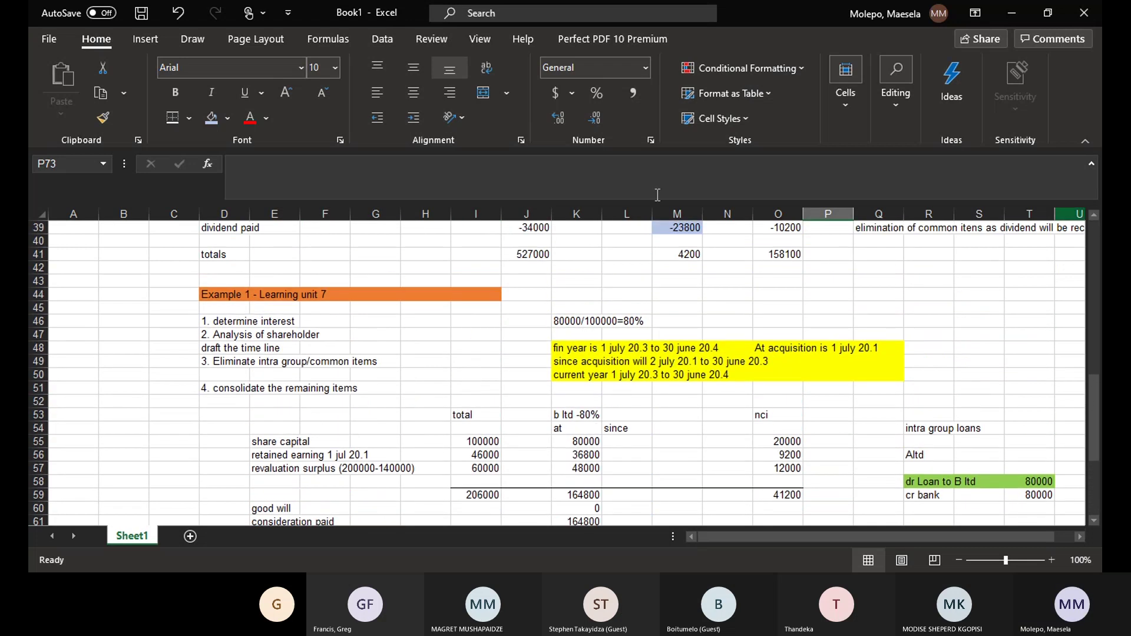
{"action": "left_click_drag", "start_coordinate": [205, 321], "coordinate": [387, 383]}
{"action": "key", "text": "ctrl+c"}
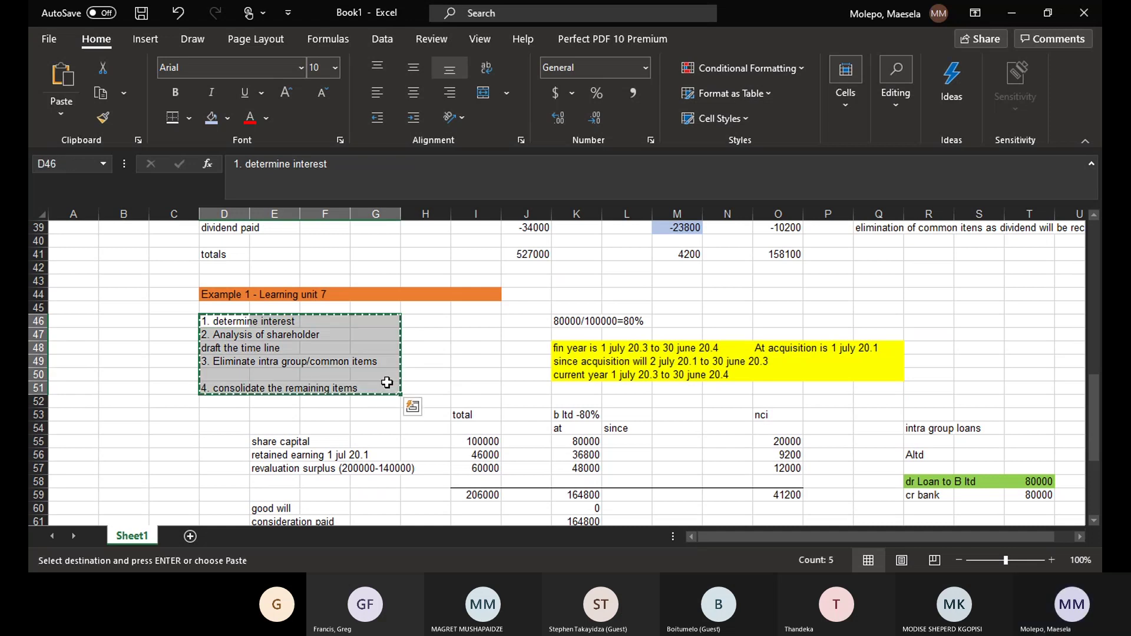
{"action": "left_click", "coordinate": [1094, 520]}
{"action": "scroll", "coordinate": [1092, 520], "scroll_direction": "down", "scroll_amount": 8}
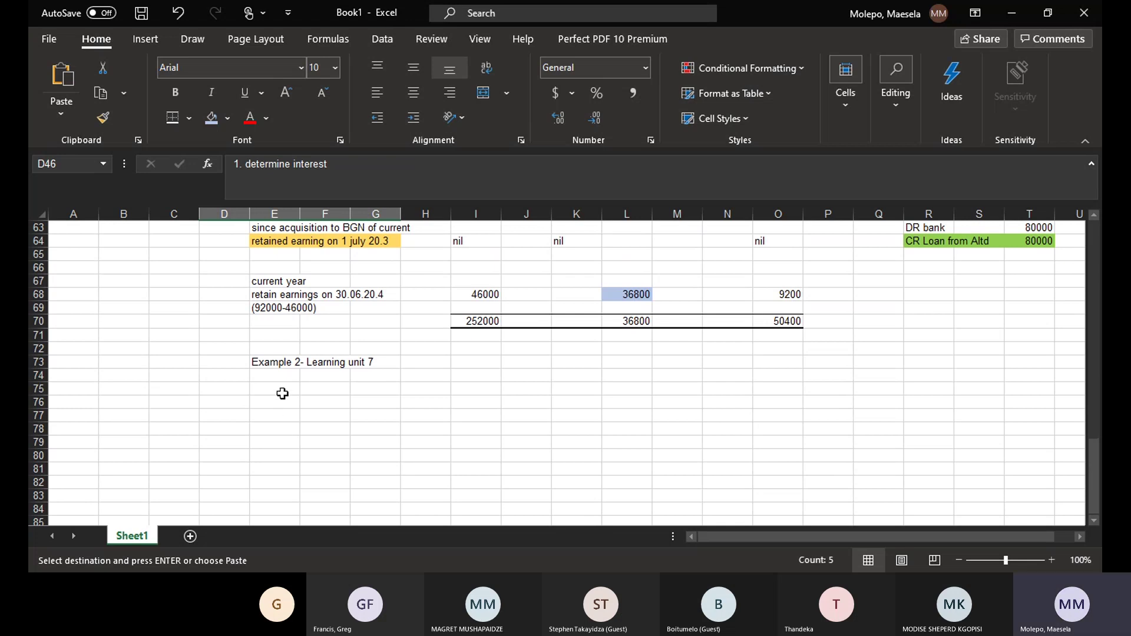
{"action": "key", "text": "ctrl+v"}
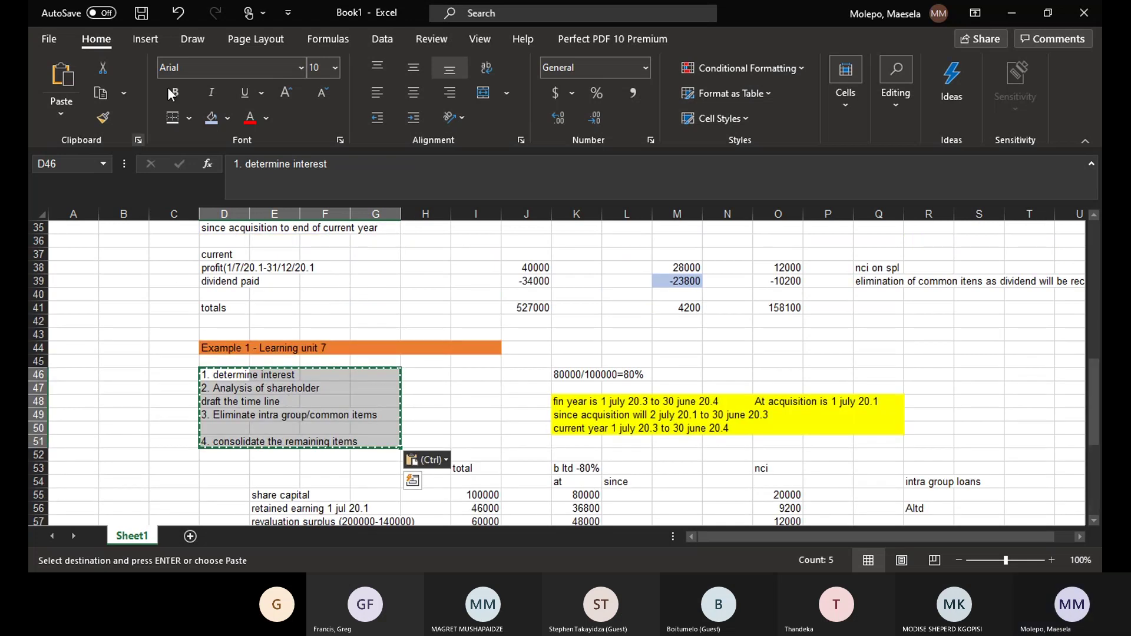
{"action": "left_click", "coordinate": [176, 17]}
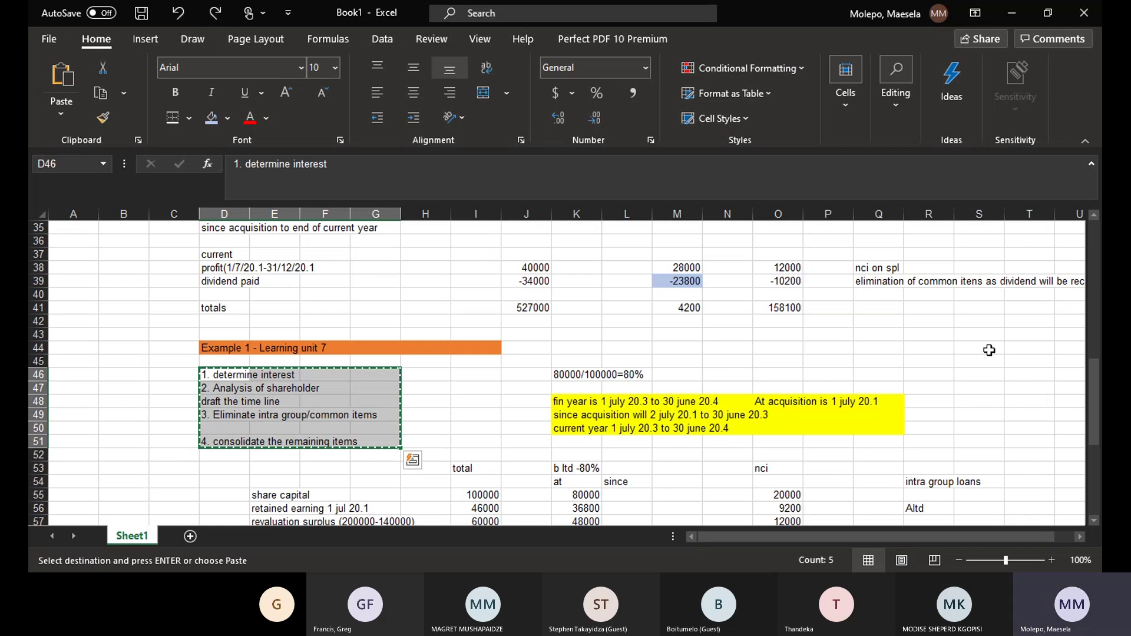
- Paste the copied list of consolidation steps at E75, below the Example 2- Learning unit 7 heading
{"action": "left_click", "coordinate": [1094, 475]}
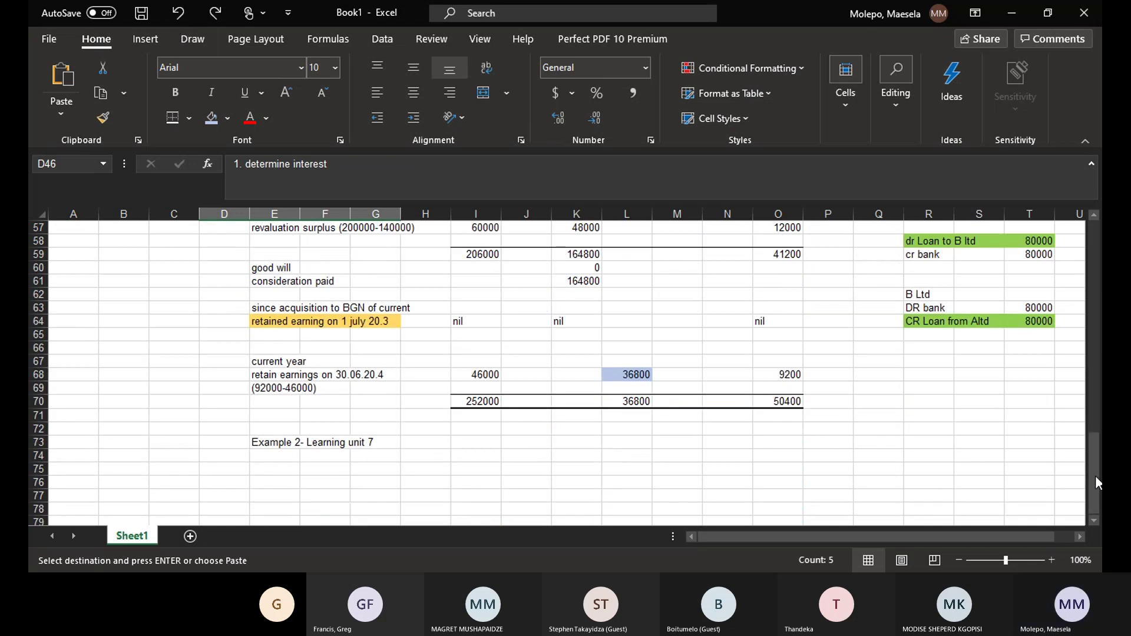
{"action": "left_click", "coordinate": [275, 469]}
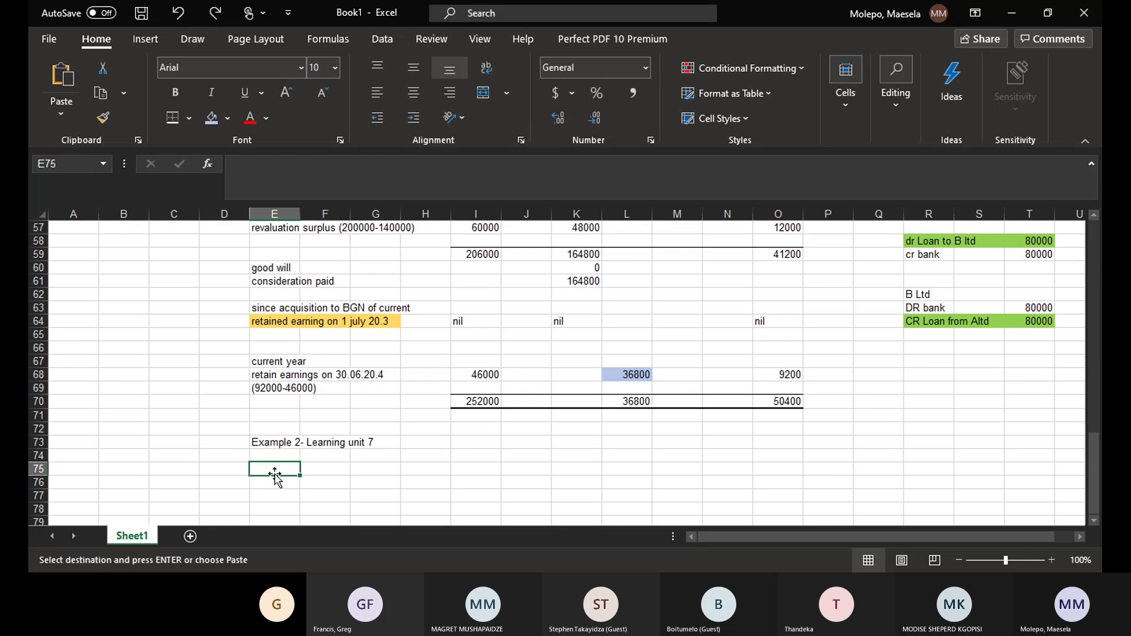
{"action": "right_click", "coordinate": [279, 473]}
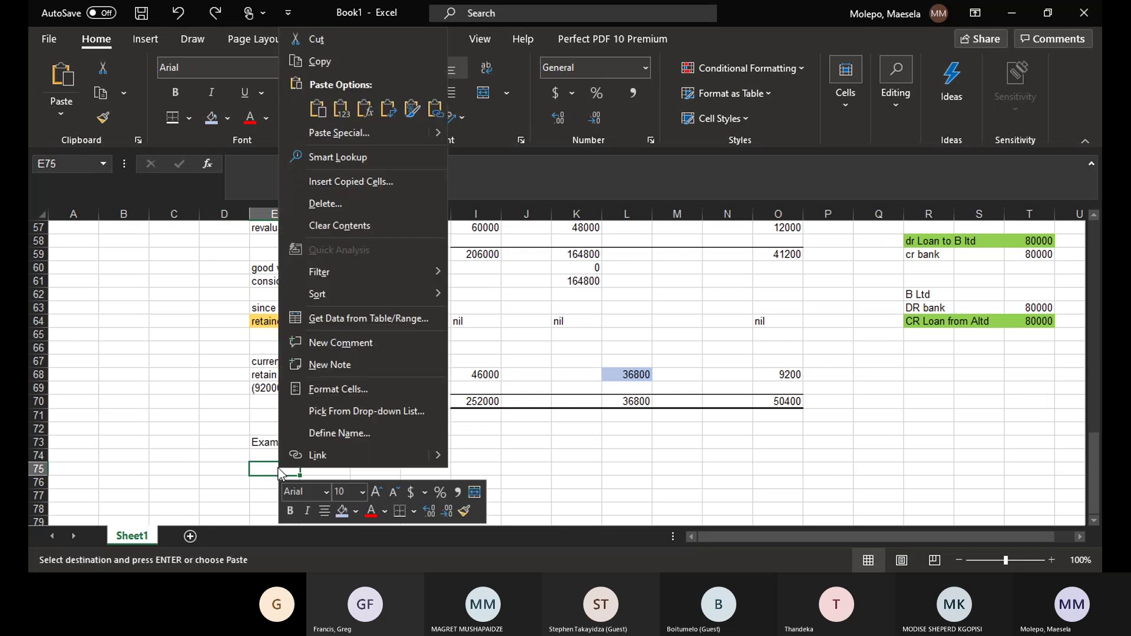
{"action": "left_click", "coordinate": [322, 108]}
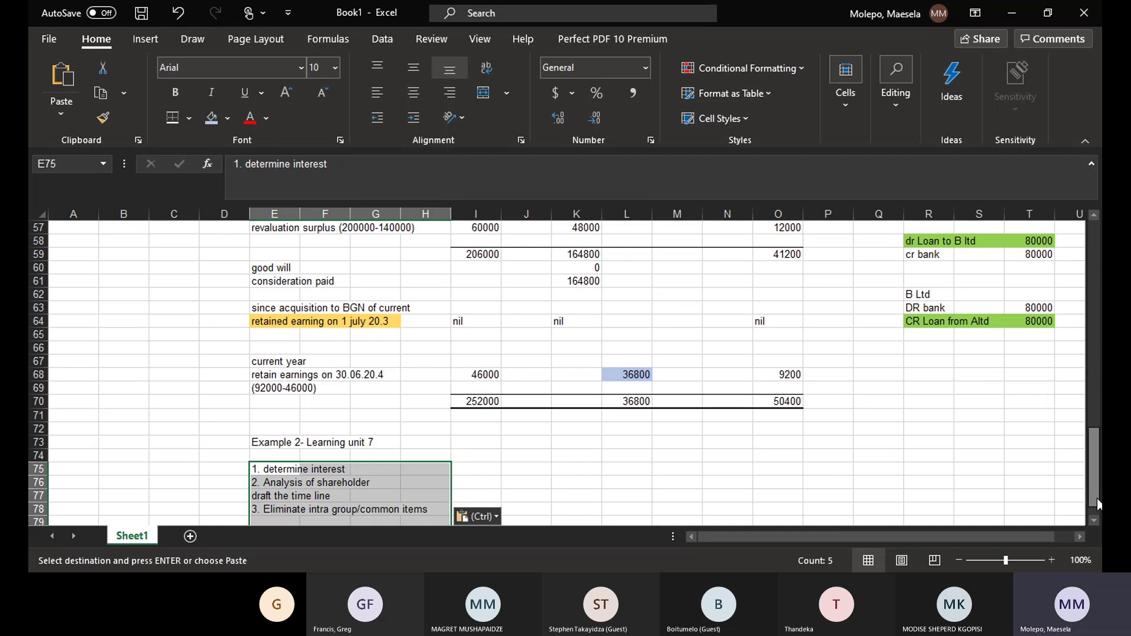
{"action": "scroll", "coordinate": [1094, 519], "scroll_direction": "down", "scroll_amount": 1}
{"action": "scroll", "coordinate": [1094, 517], "scroll_direction": "down", "scroll_amount": 1}
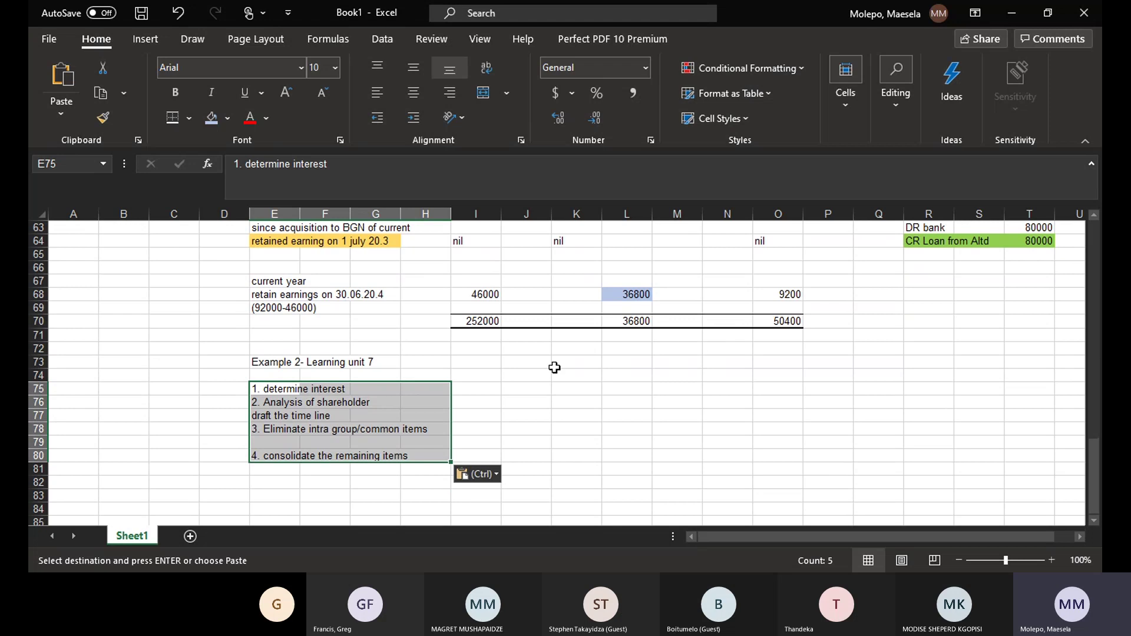
- Enter "70% given" in K75 as the answer for determining the interest
{"action": "left_click", "coordinate": [526, 389]}
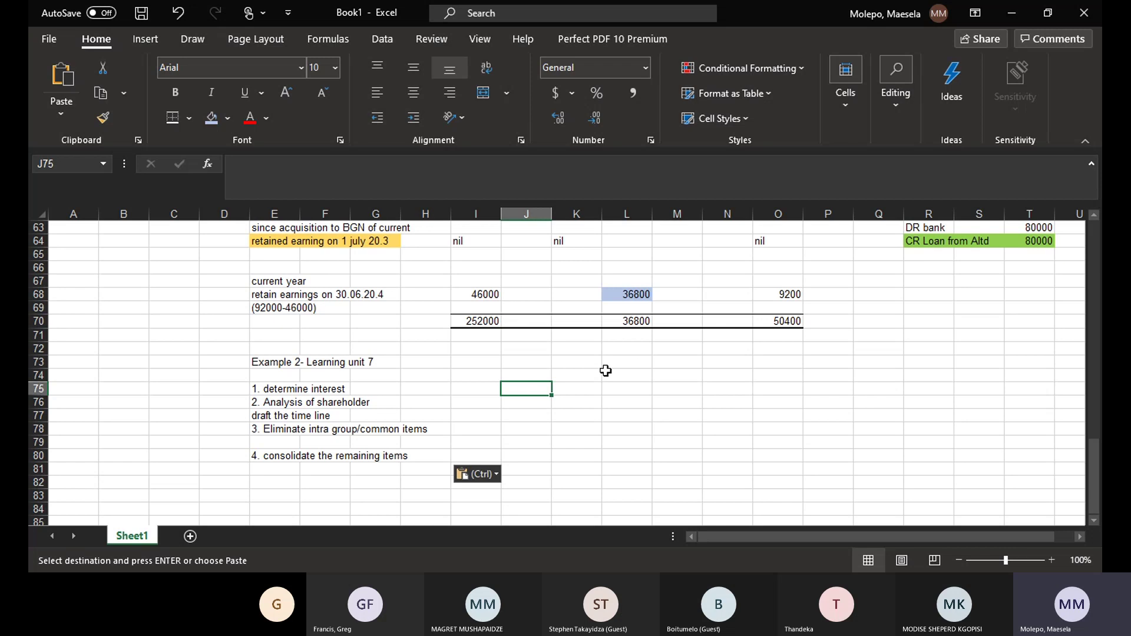
{"action": "left_click", "coordinate": [581, 384]}
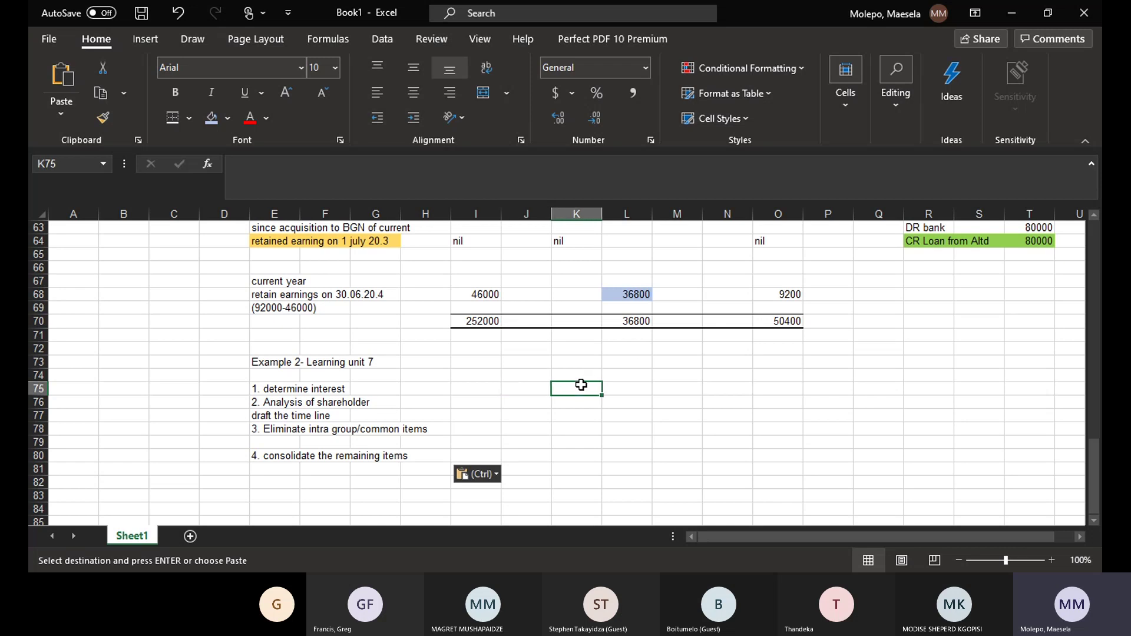
{"action": "type", "text": "70"}
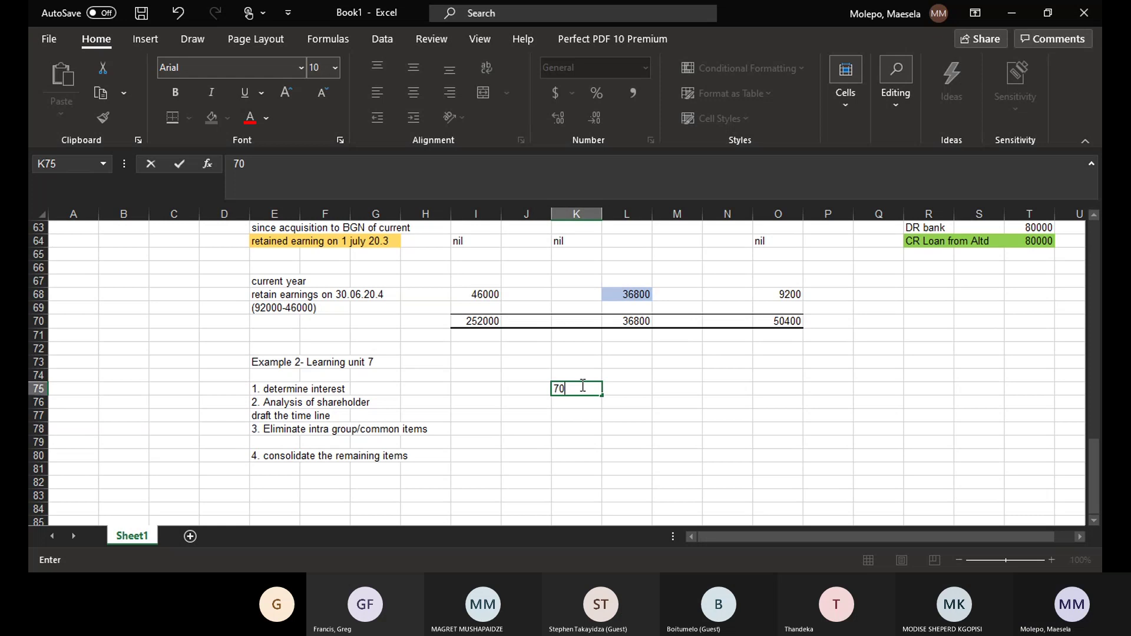
{"action": "type", "text": "% given"}
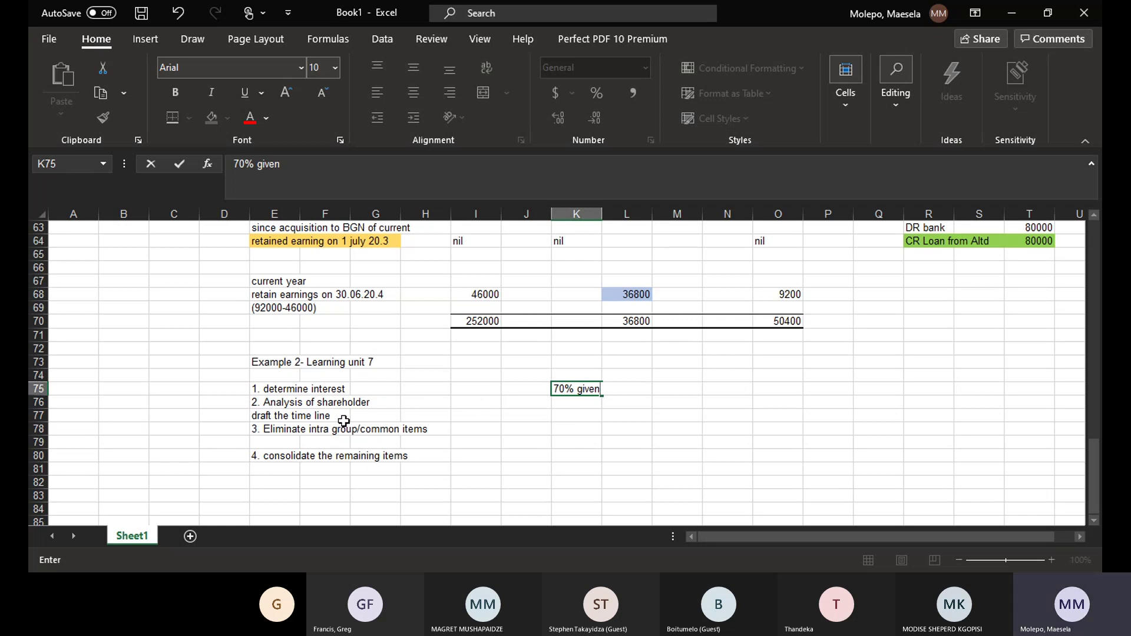
- Enter the heading "Time line" in M77, on the row for drafting the time line
{"action": "left_click", "coordinate": [665, 412]}
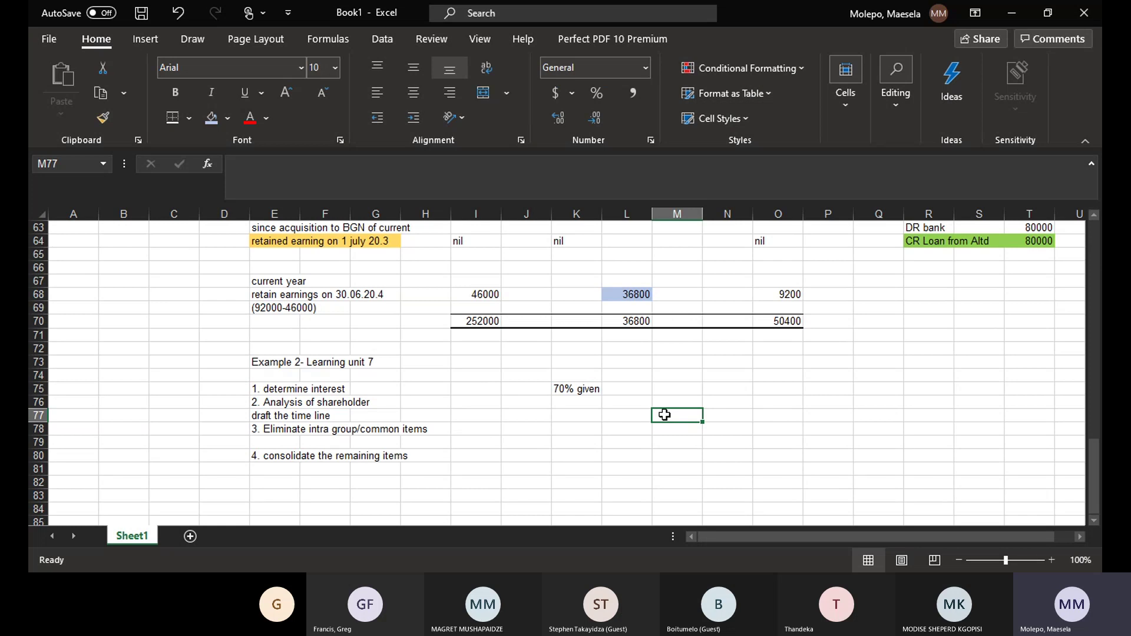
{"action": "type", "text": "T"}
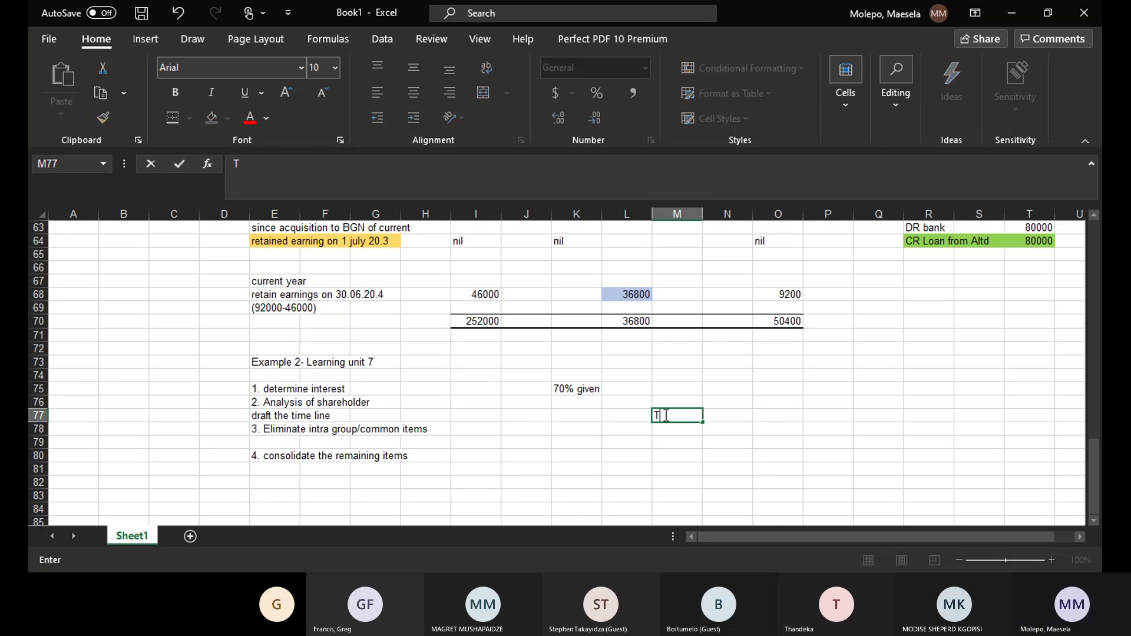
{"action": "type", "text": "ime nline"}
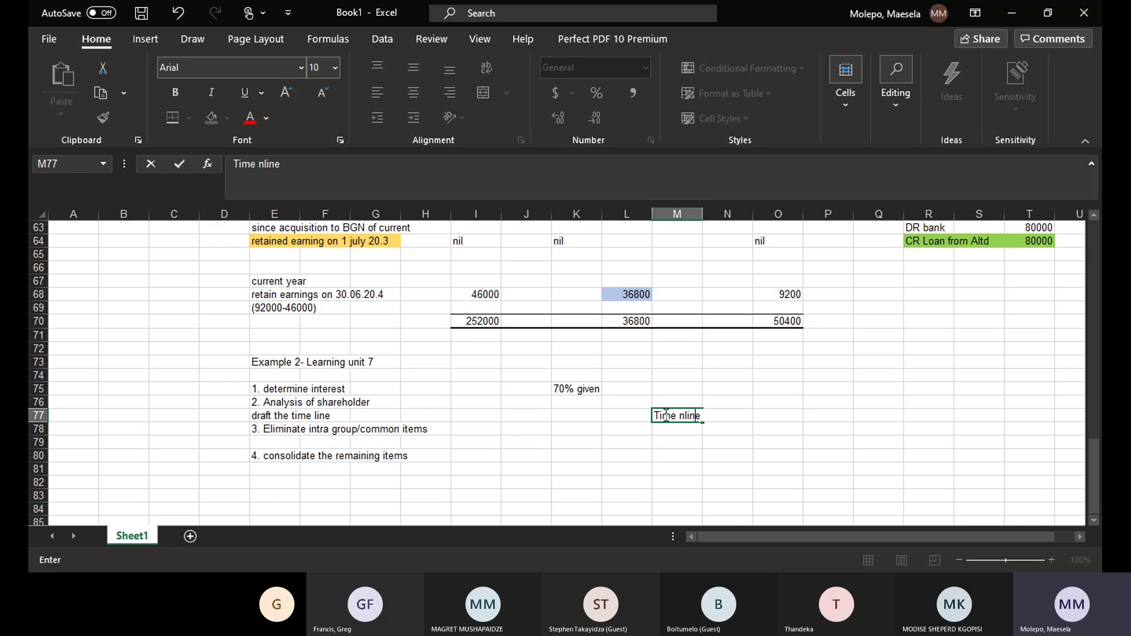
{"action": "key", "text": "BackSpace"}
{"action": "key", "text": "BackSpace"}
{"action": "key", "text": "BackSpace"}
{"action": "key", "text": "BackSpace"}
{"action": "key", "text": "BackSpace"}
{"action": "type", "text": "li"}
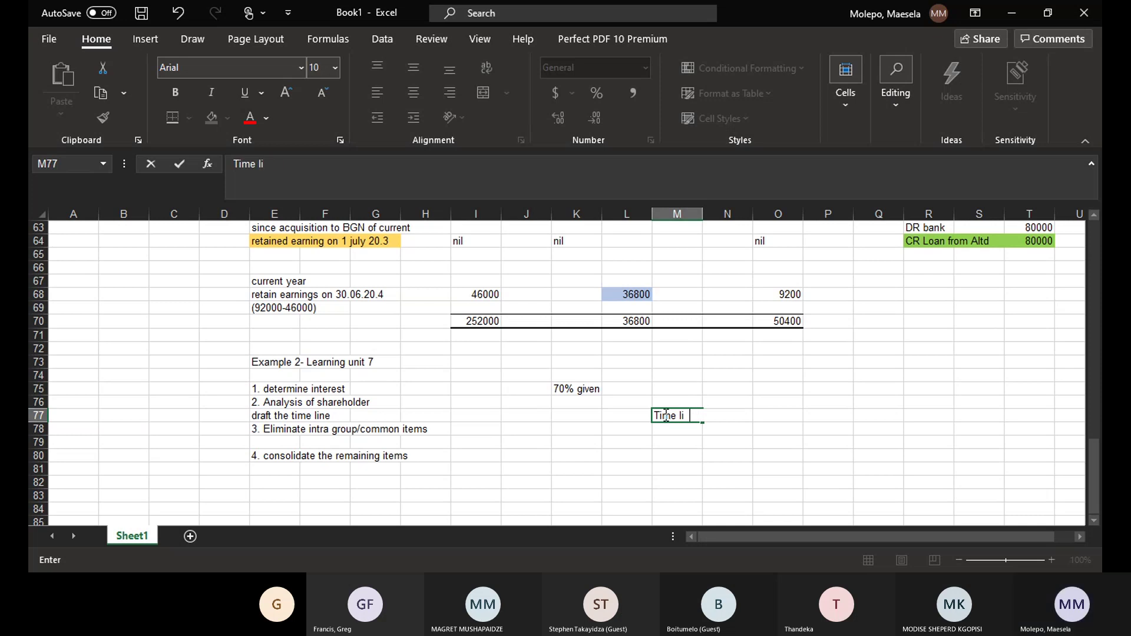
{"action": "type", "text": "ne"}
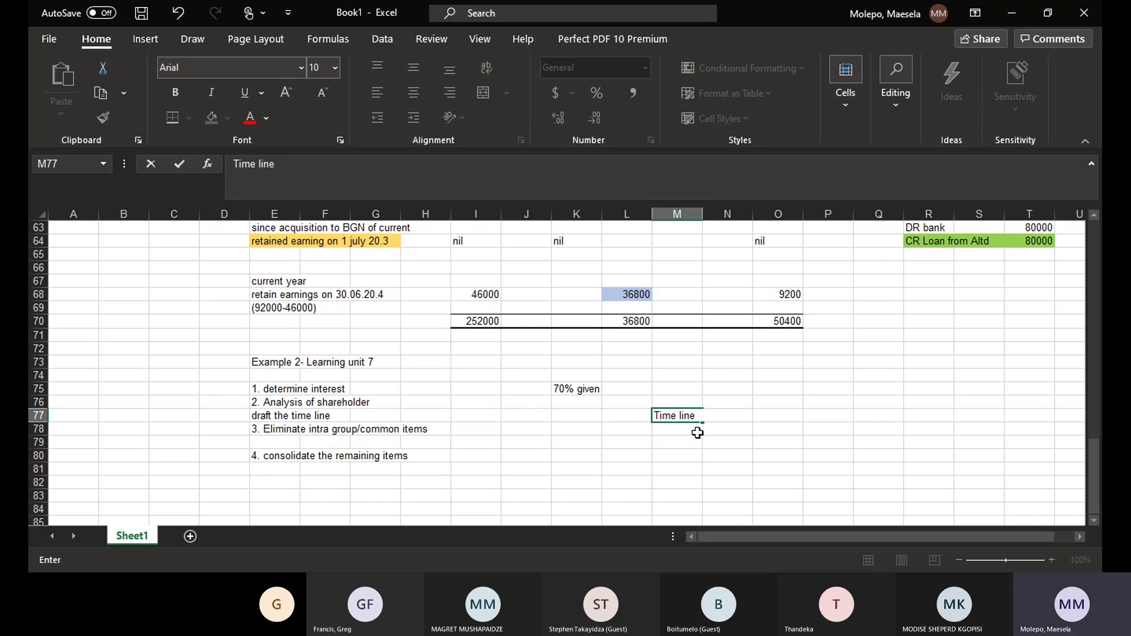
- Enter "At acquisition" in M78 and its date "1 May 20.2" in O78
{"action": "left_click", "coordinate": [672, 436]}
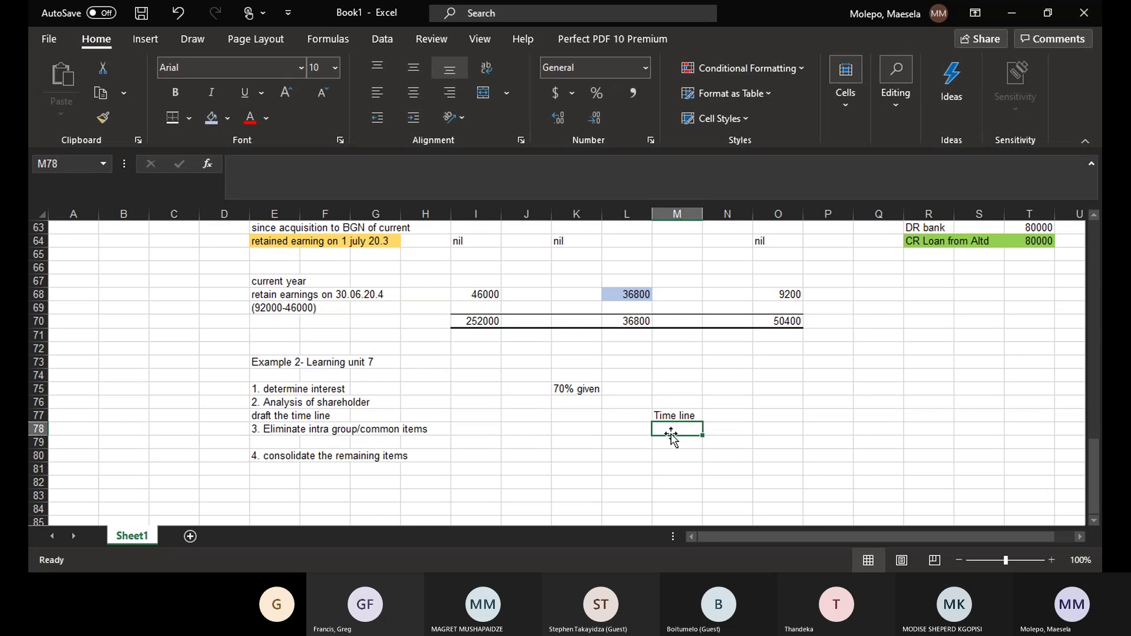
{"action": "type", "text": "At"}
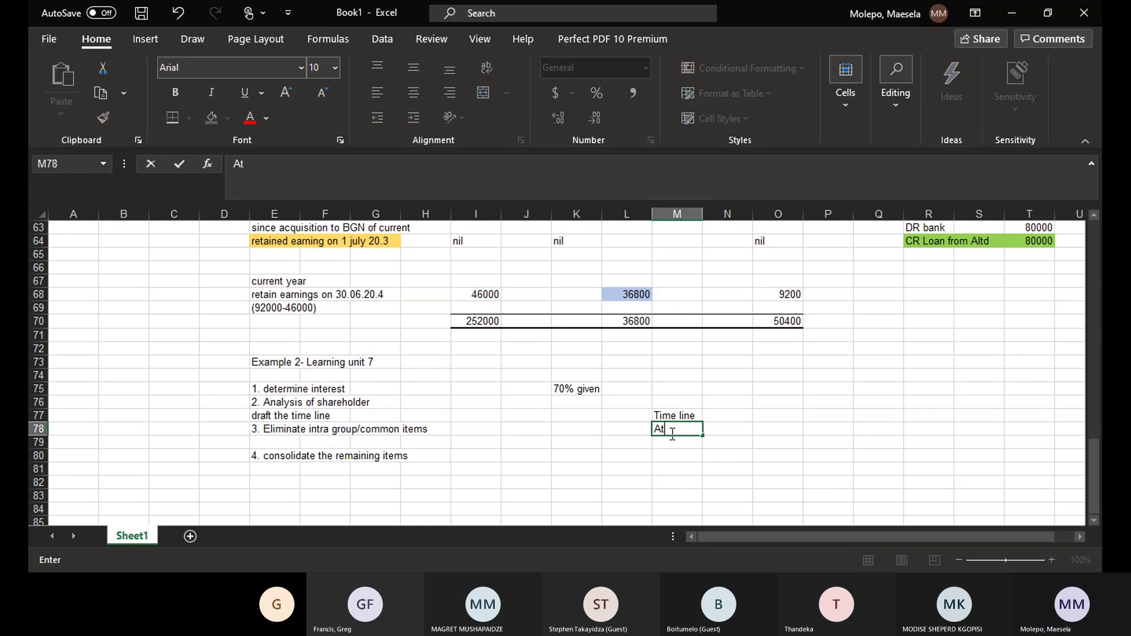
{"action": "type", "text": " ac"}
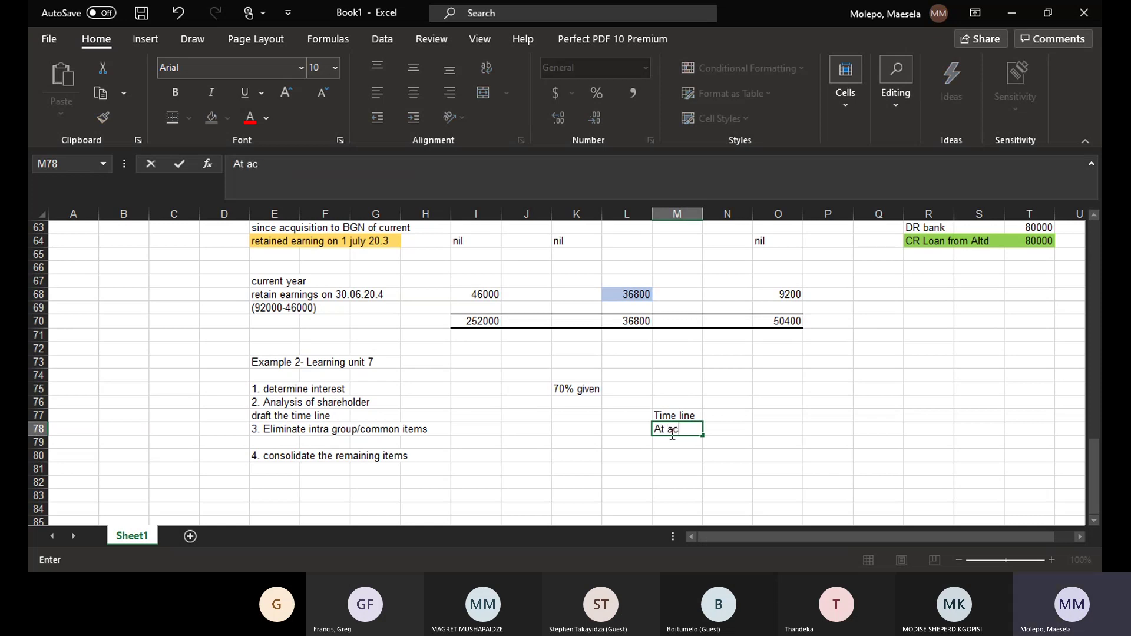
{"action": "type", "text": "quisition"}
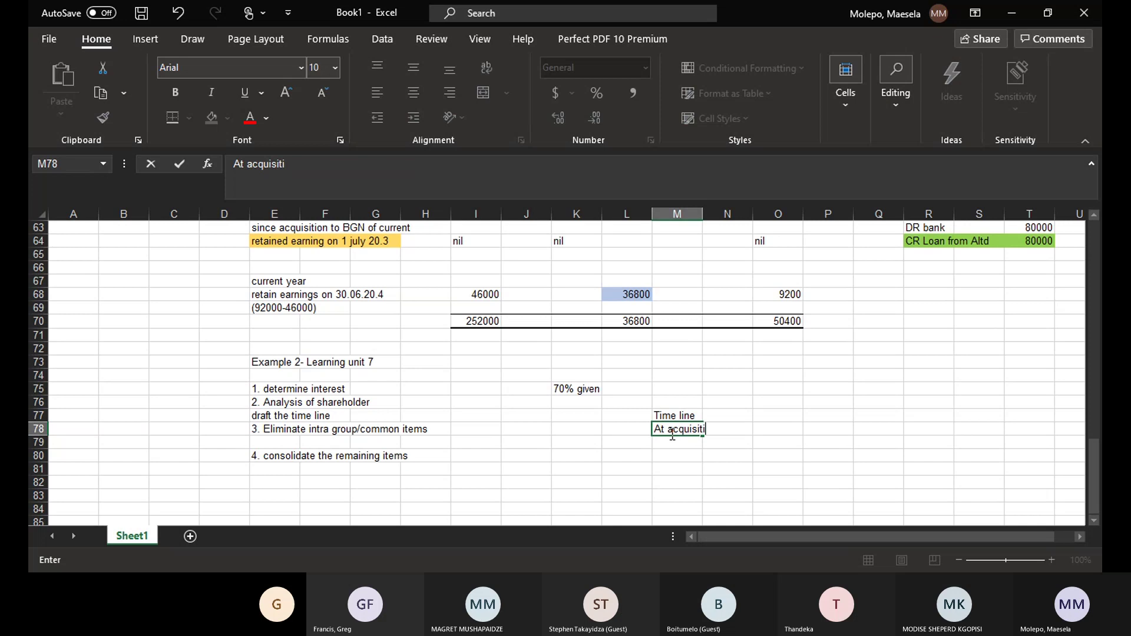
{"action": "left_click", "coordinate": [761, 425]}
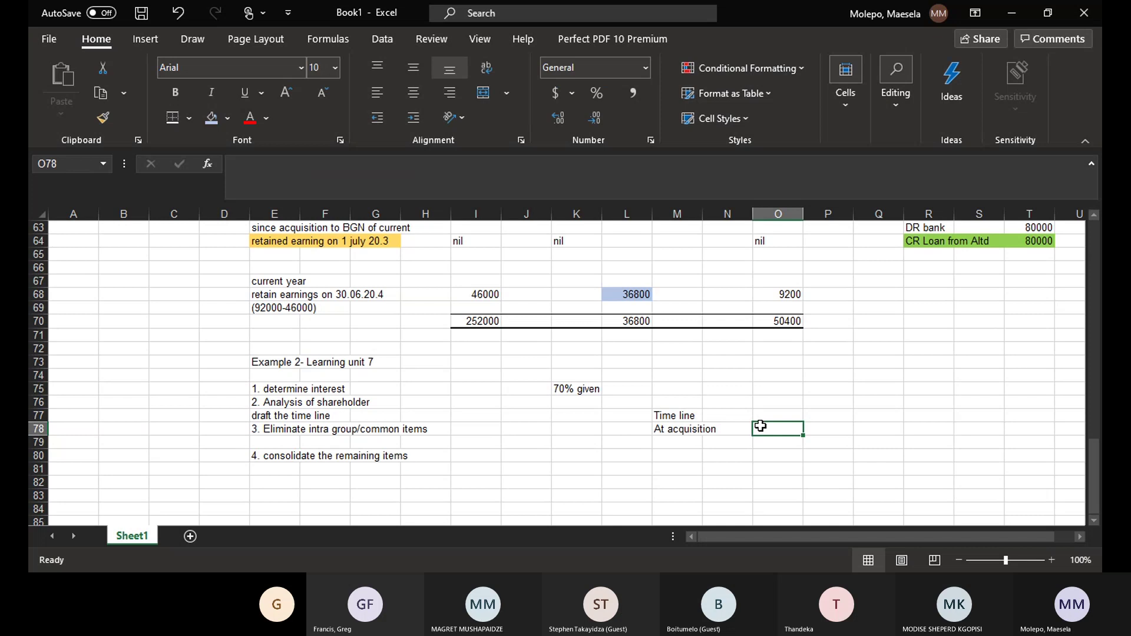
{"action": "type", "text": "1 Ma"}
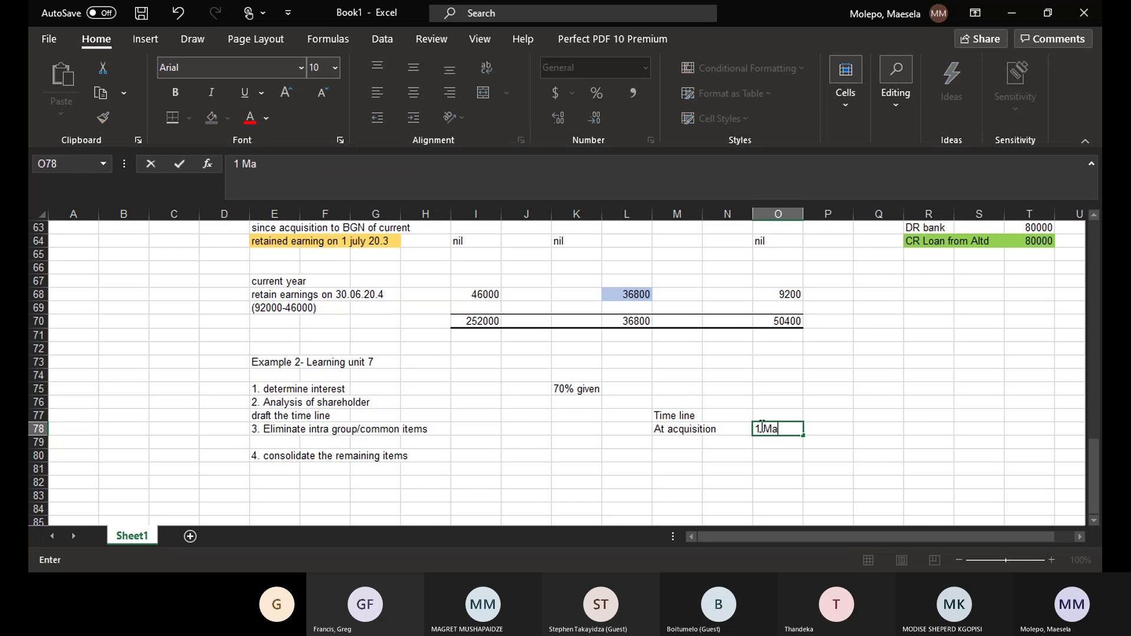
{"action": "type", "text": "y 20."}
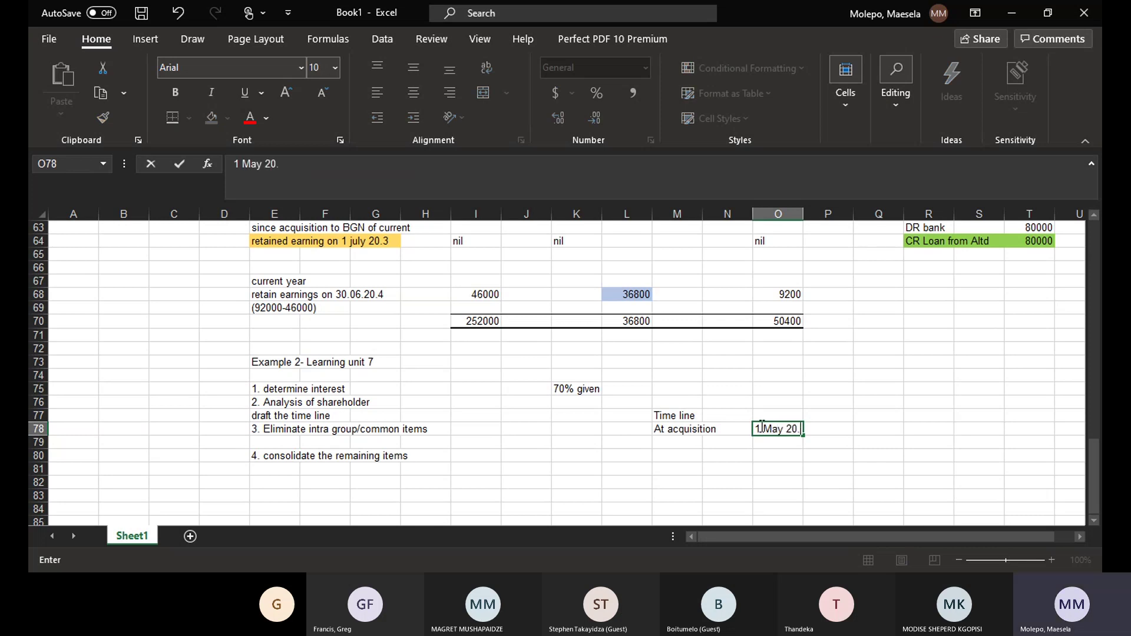
{"action": "type", "text": "2"}
{"action": "key", "text": "Return"}
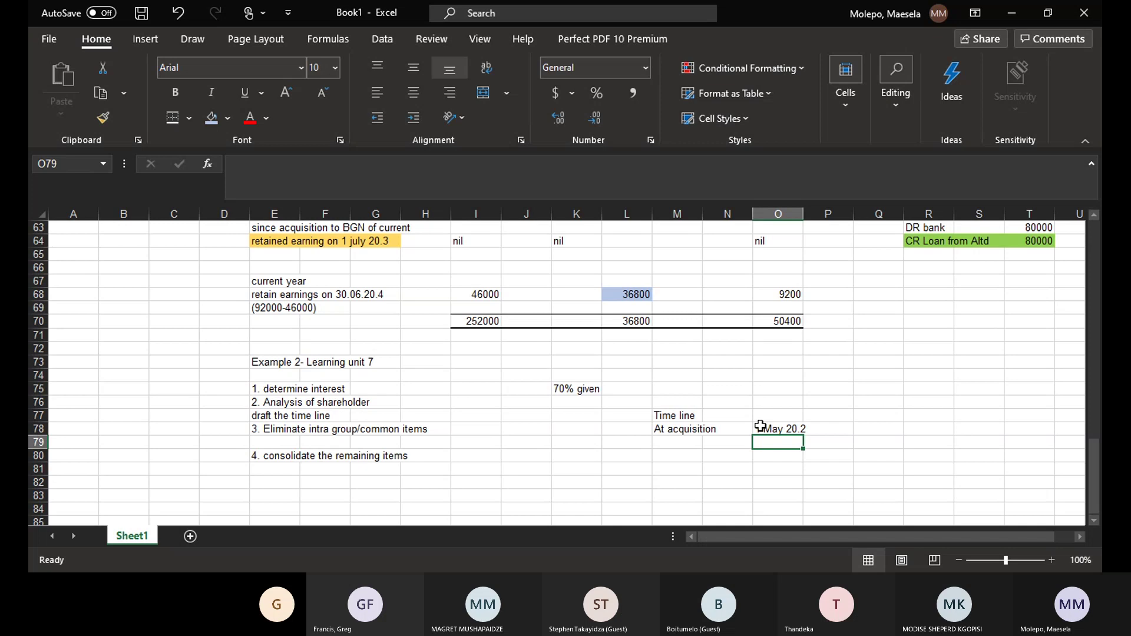
- Enter "since acquisition to BGN of current 2 May 20.2 to 31 Dec 20.5" in M79 as the time line's second period
{"action": "left_click", "coordinate": [668, 442]}
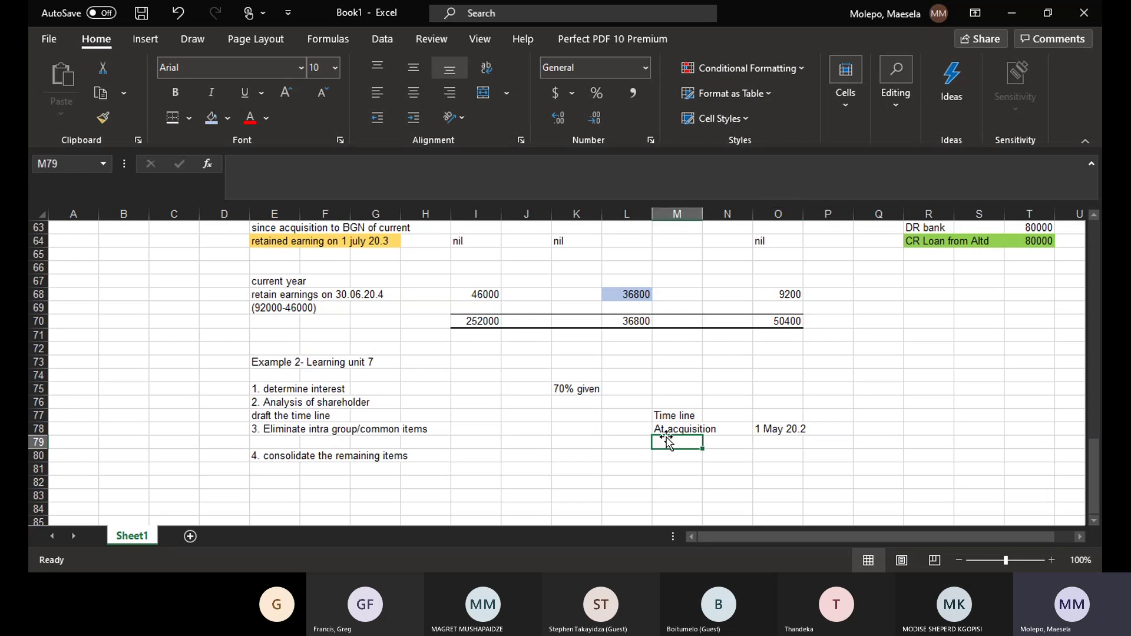
{"action": "type", "text": "since"}
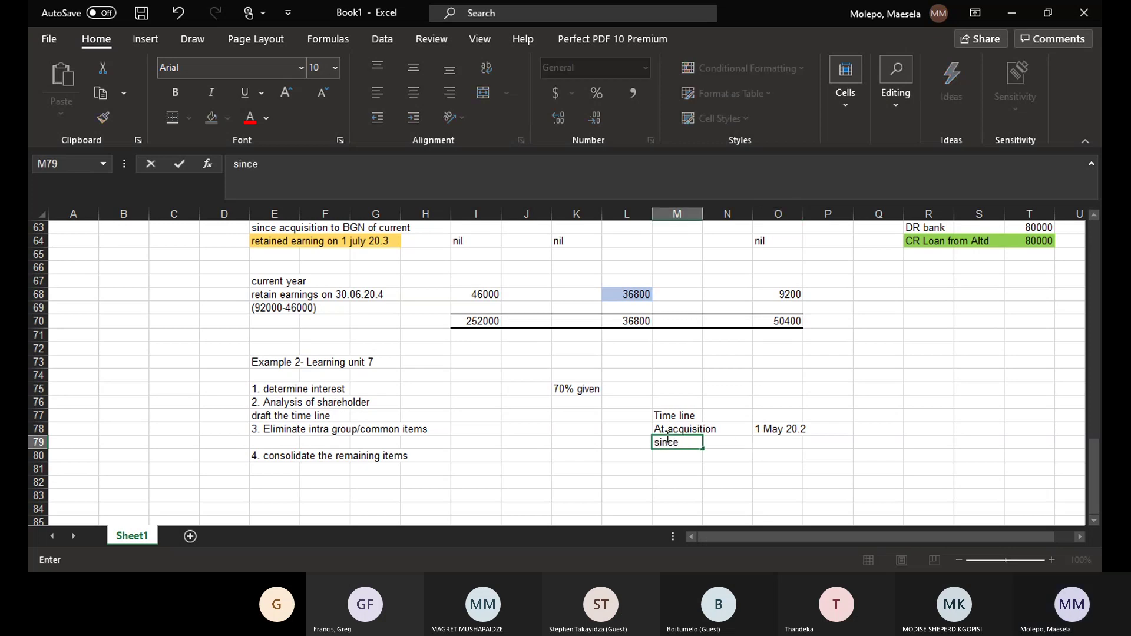
{"action": "type", "text": "acquisition to B"}
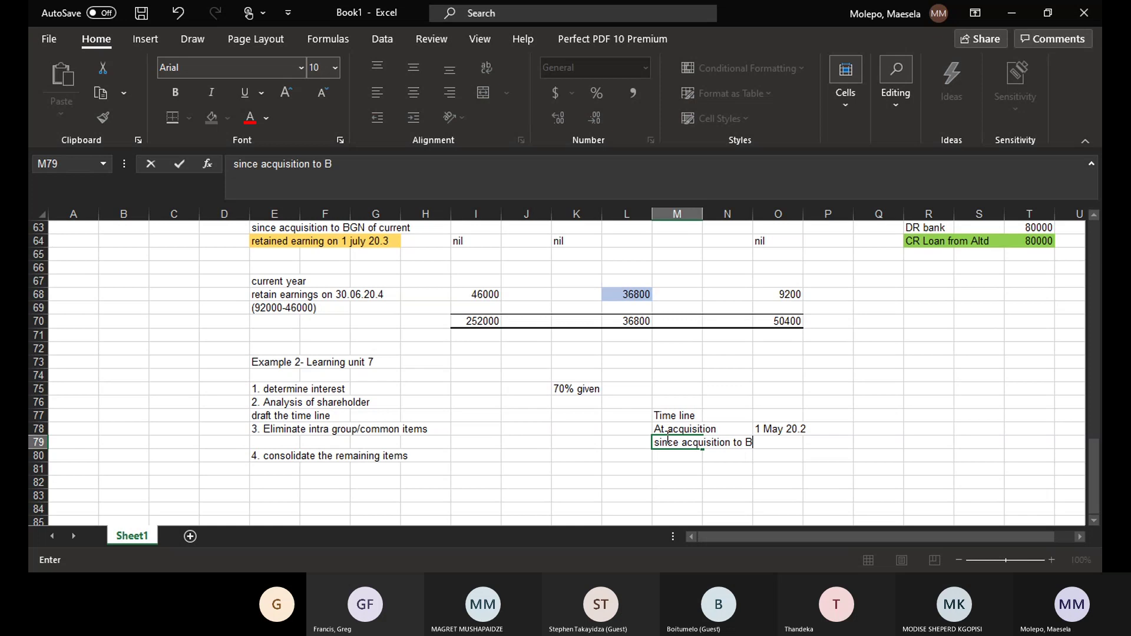
{"action": "type", "text": "GN og"}
{"action": "key", "text": "BackSpace"}
{"action": "type", "text": "f curren"}
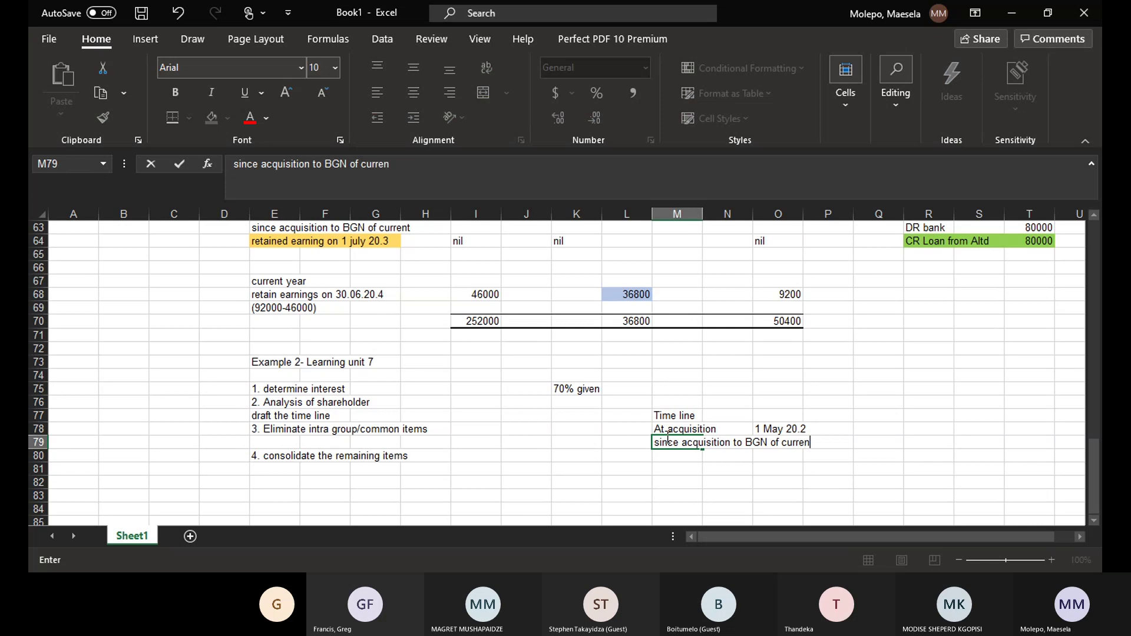
{"action": "type", "text": "t "}
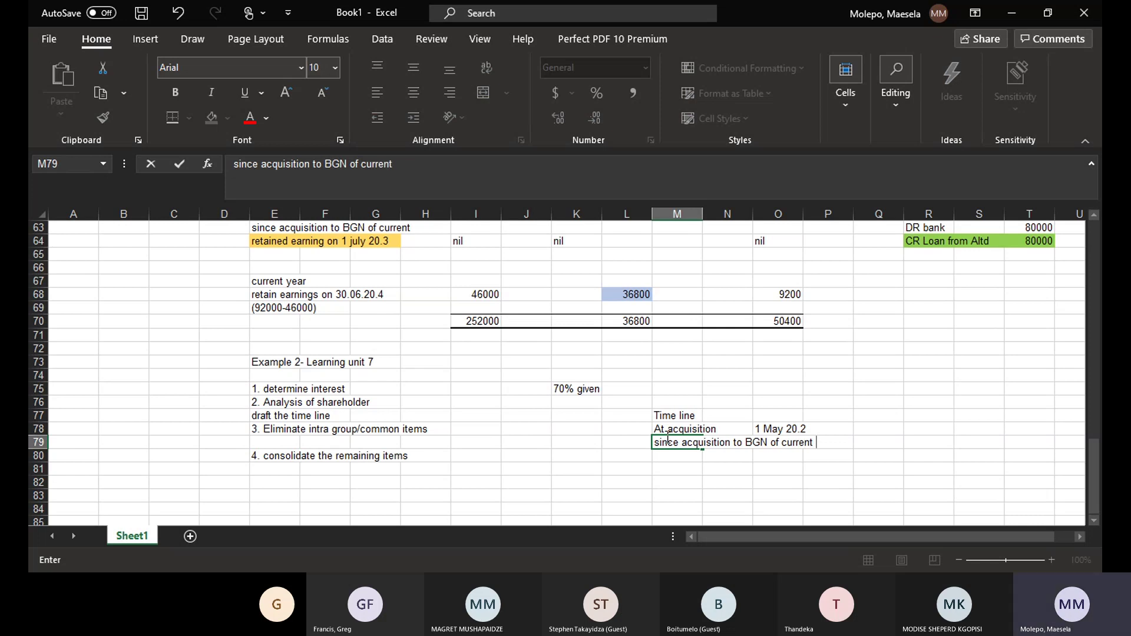
{"action": "type", "text": "2 may"}
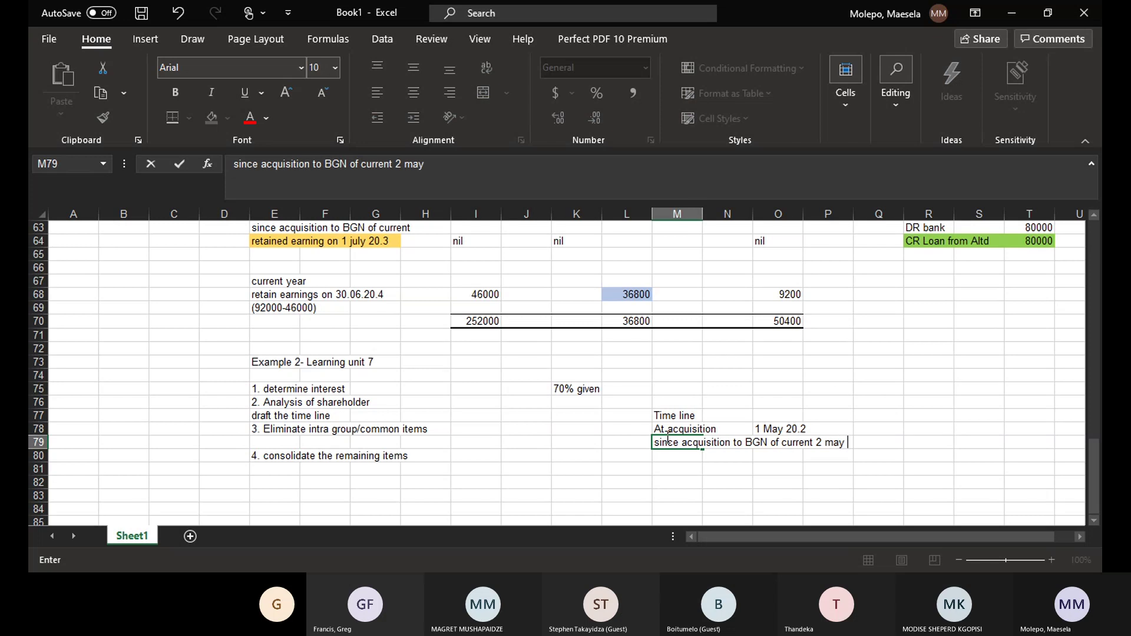
{"action": "key", "text": "BackSpace"}
{"action": "key", "text": "BackSpace"}
{"action": "key", "text": "BackSpace"}
{"action": "key", "text": "BackSpace"}
{"action": "type", "text": "May 20.2 to"}
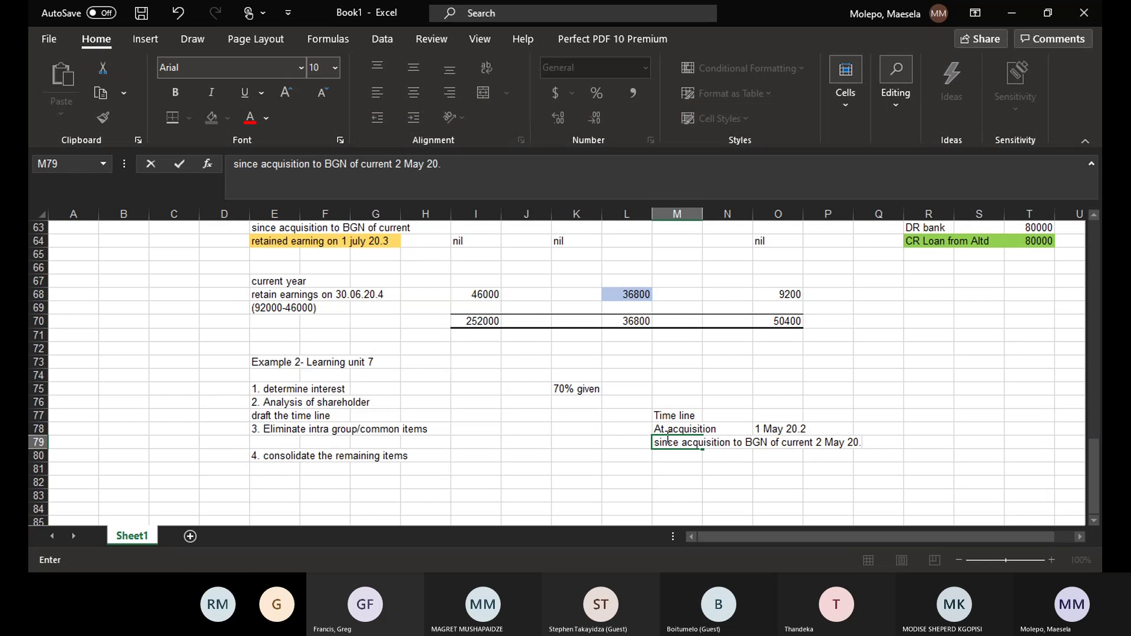
{"action": "right_click", "coordinate": [669, 441]}
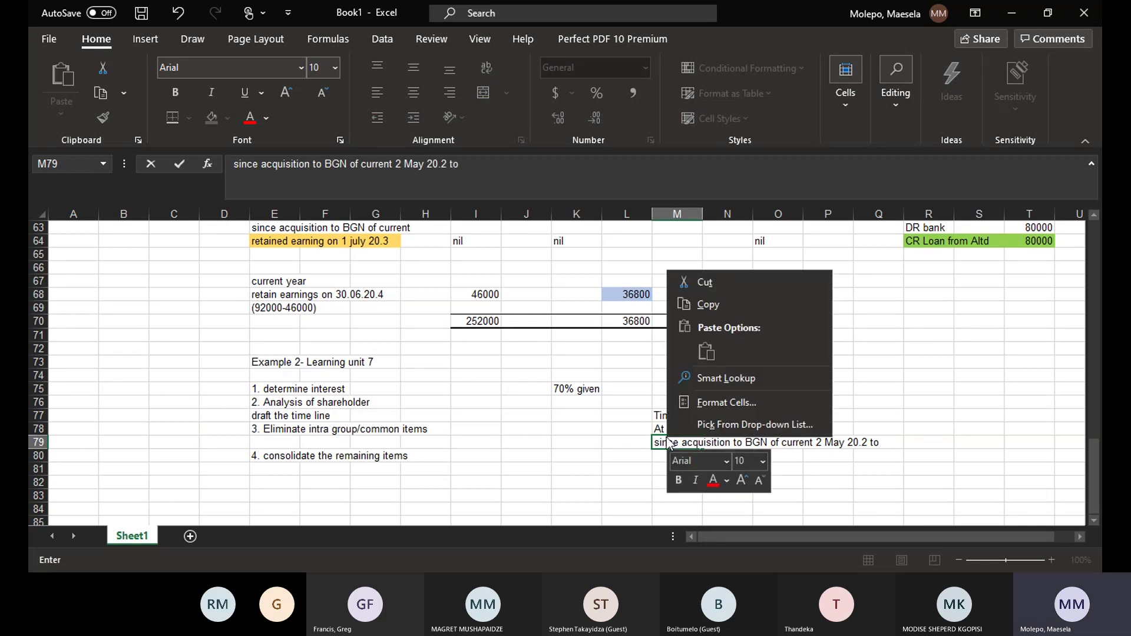
{"action": "key", "text": "Escape"}
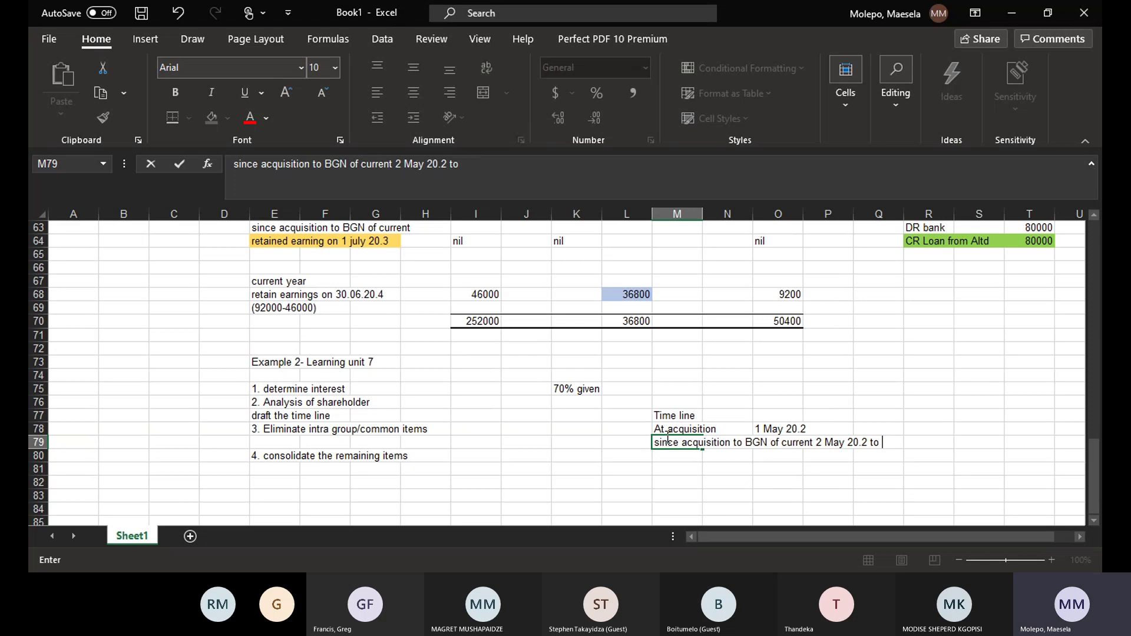
{"action": "type", "text": "31 "}
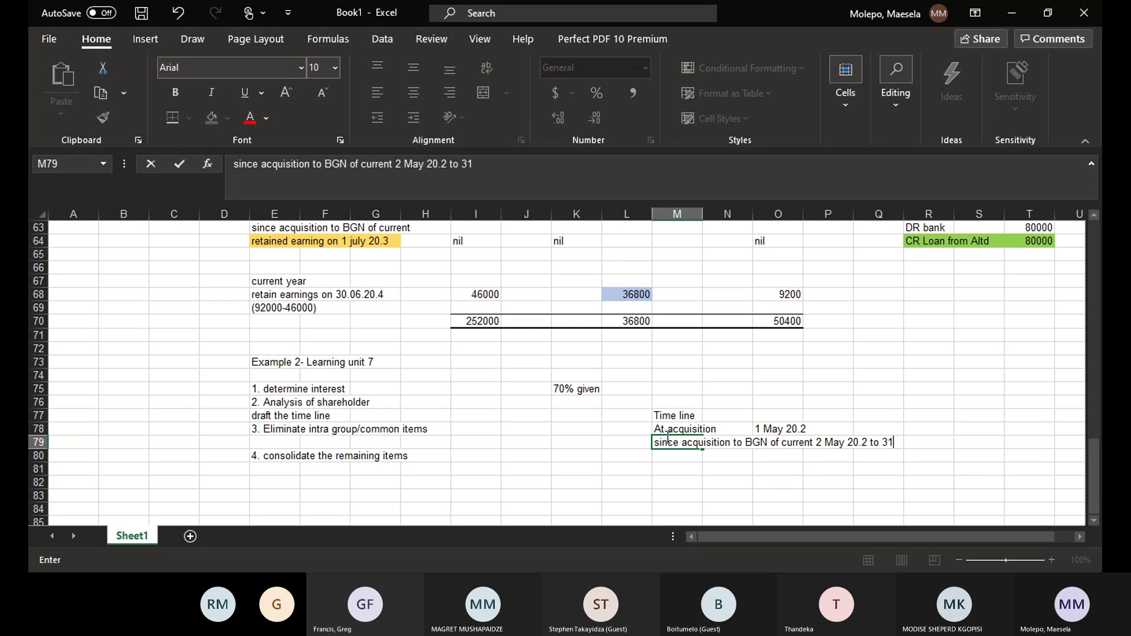
{"action": "type", "text": "dec"}
{"action": "key", "text": "BackSpace"}
{"action": "key", "text": "BackSpace"}
{"action": "key", "text": "BackSpace"}
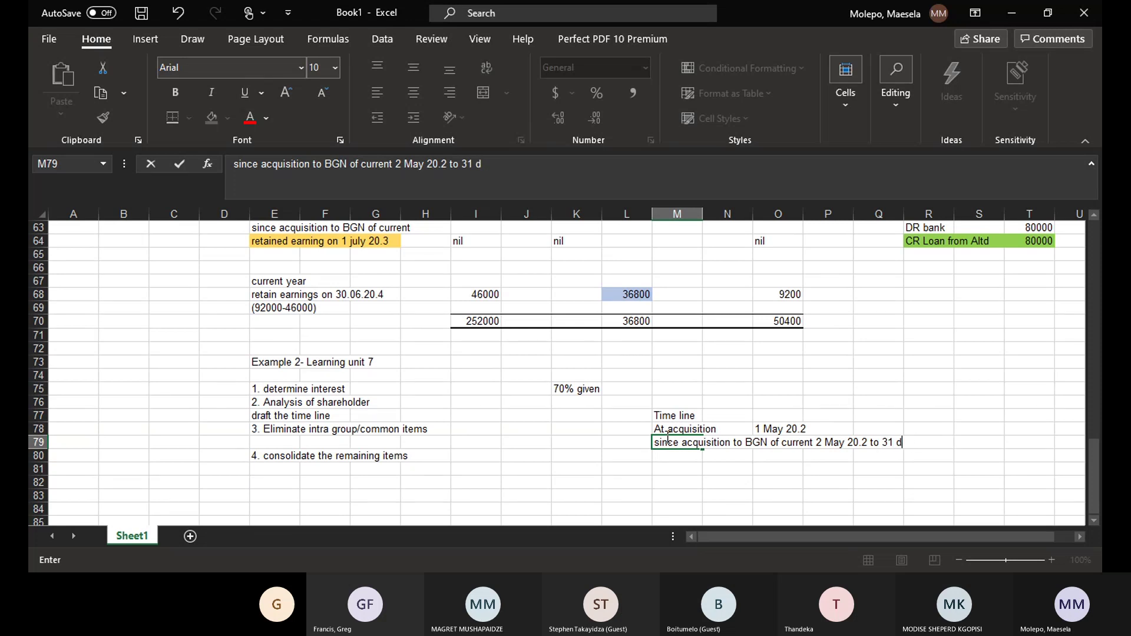
{"action": "type", "text": "Dec 20.5"}
{"action": "key", "text": "Return"}
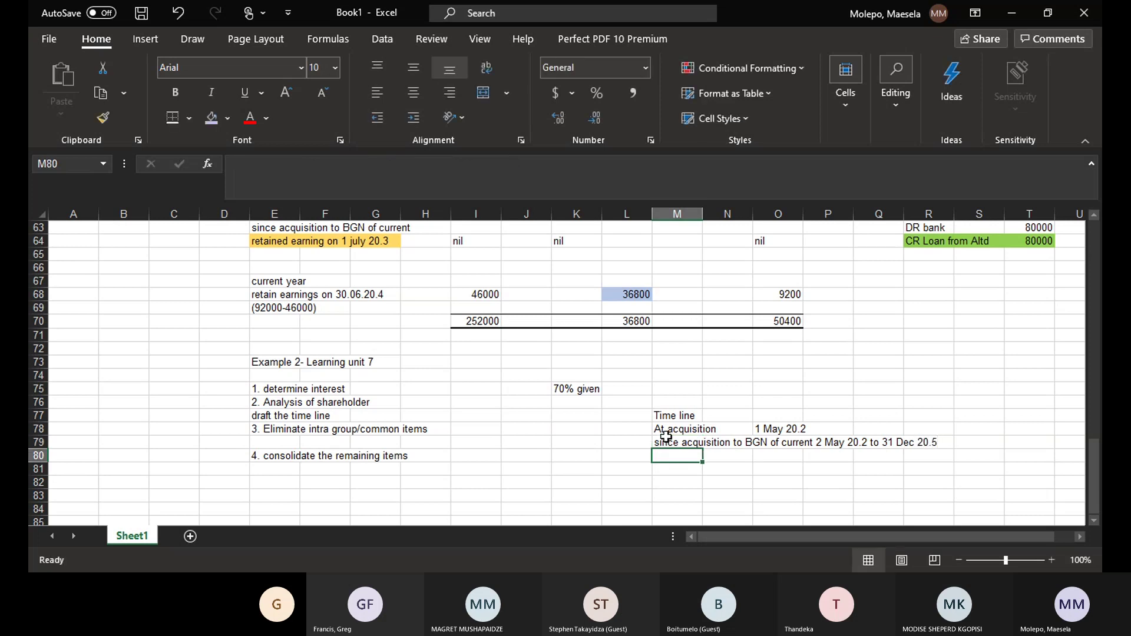
- Enter "current year will be 1 Jan 20.6 to 31 Dec 20.6" in M80 as the time line's last period
{"action": "type", "text": "curre"}
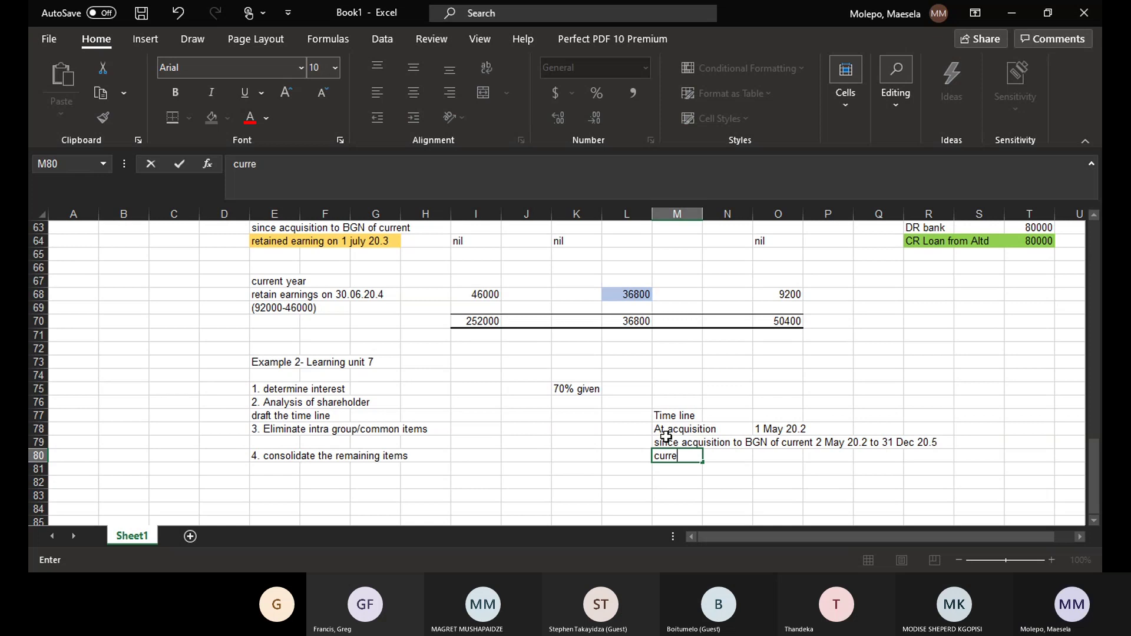
{"action": "type", "text": "nt year will be "}
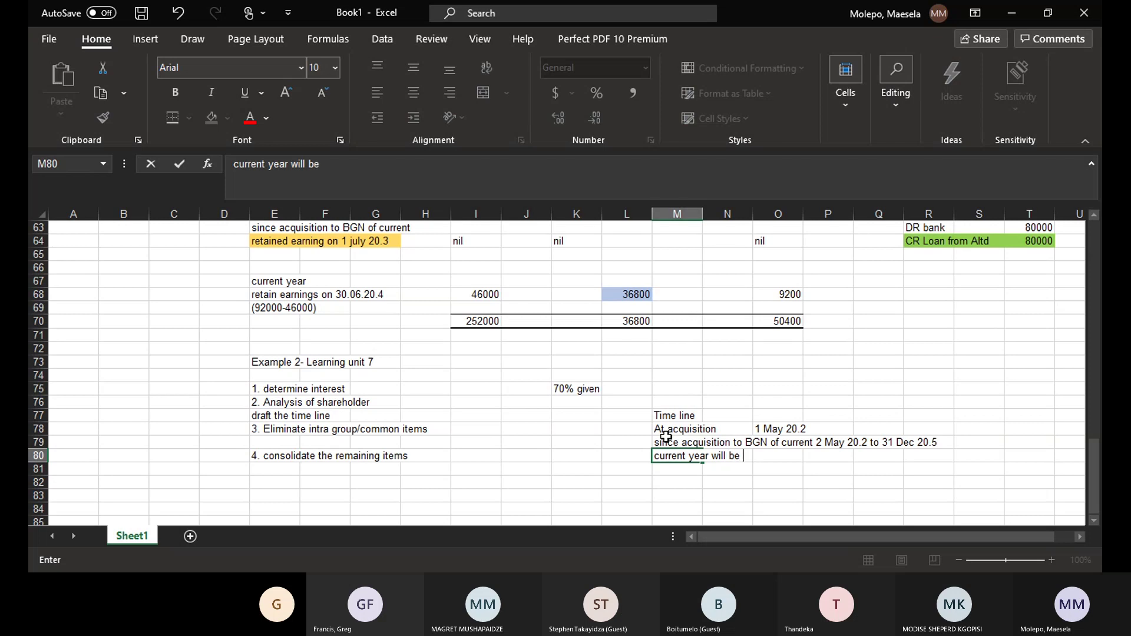
{"action": "type", "text": "1J"}
{"action": "key", "text": "BackSpace"}
{"action": "type", "text": "Jan"}
{"action": "right_click", "coordinate": [666, 437]}
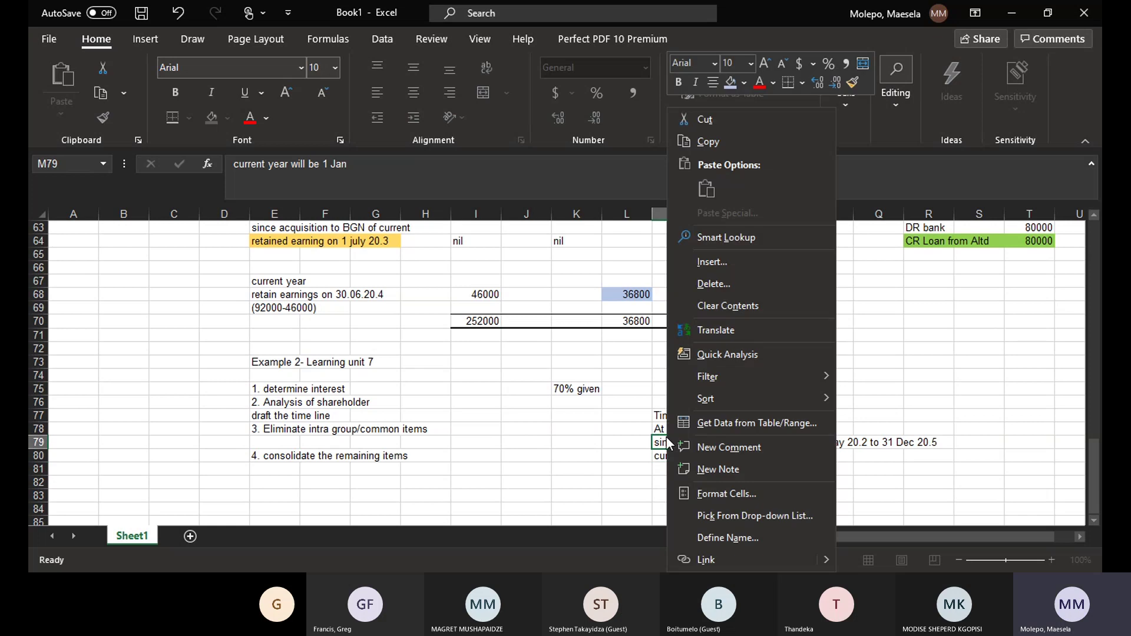
{"action": "left_click", "coordinate": [667, 439]}
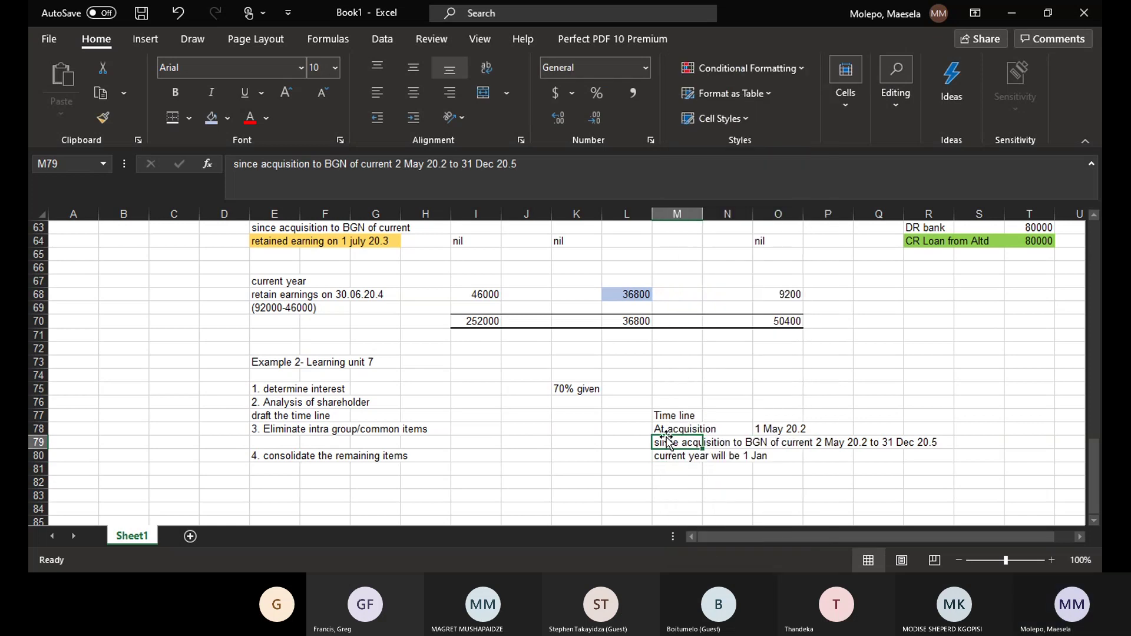
{"action": "left_click", "coordinate": [689, 462]}
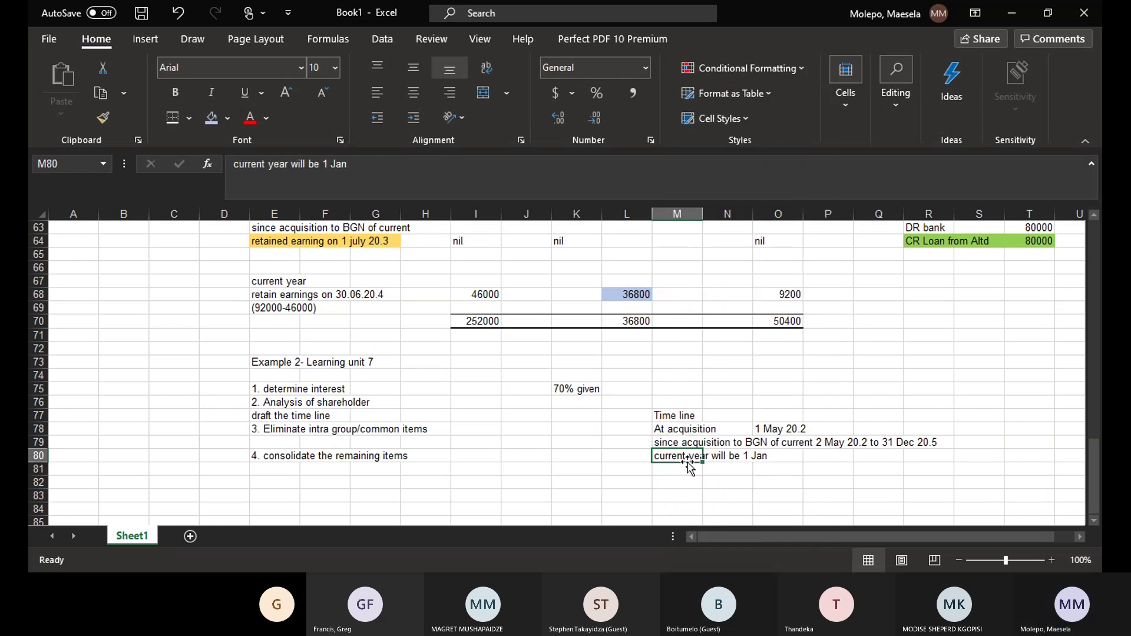
{"action": "left_click", "coordinate": [377, 162]}
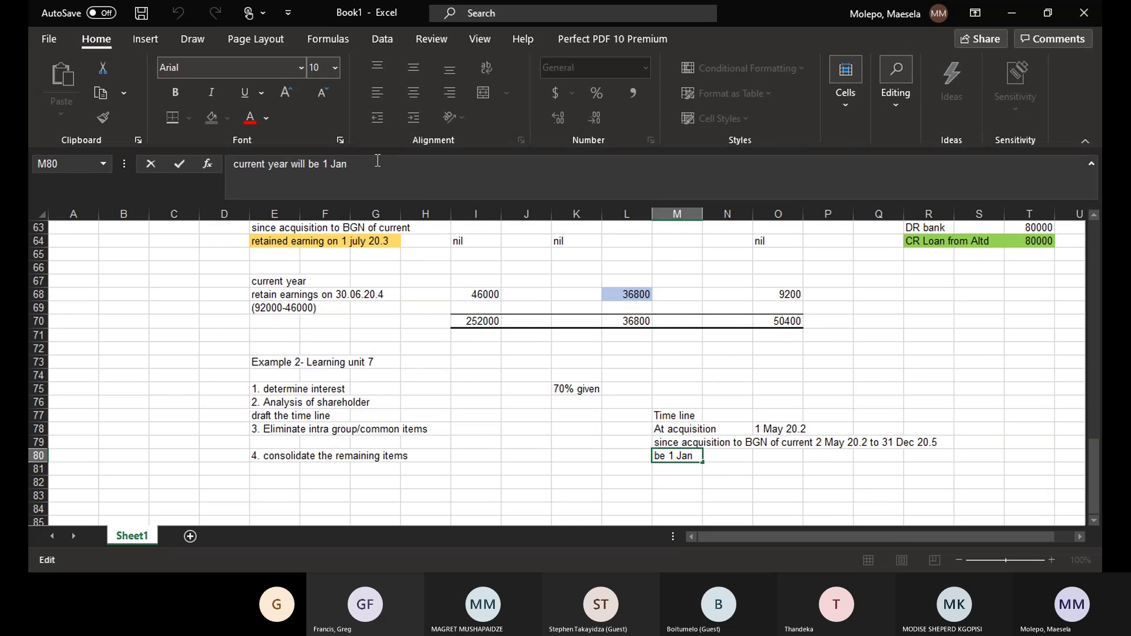
{"action": "type", "text": "20"}
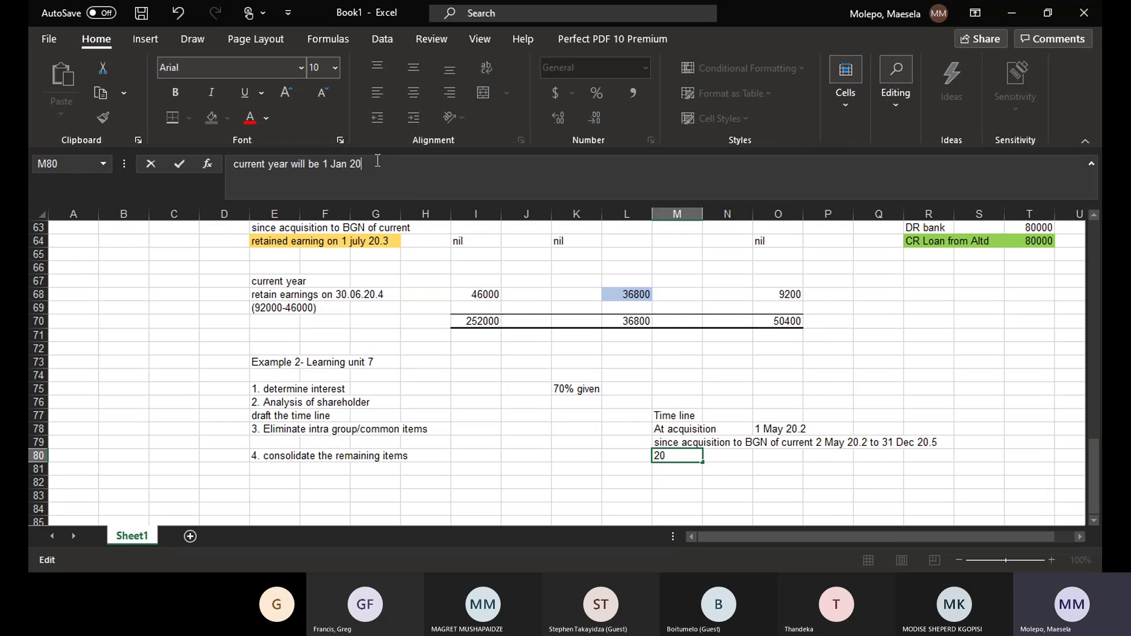
{"action": "type", "text": ".6 t"}
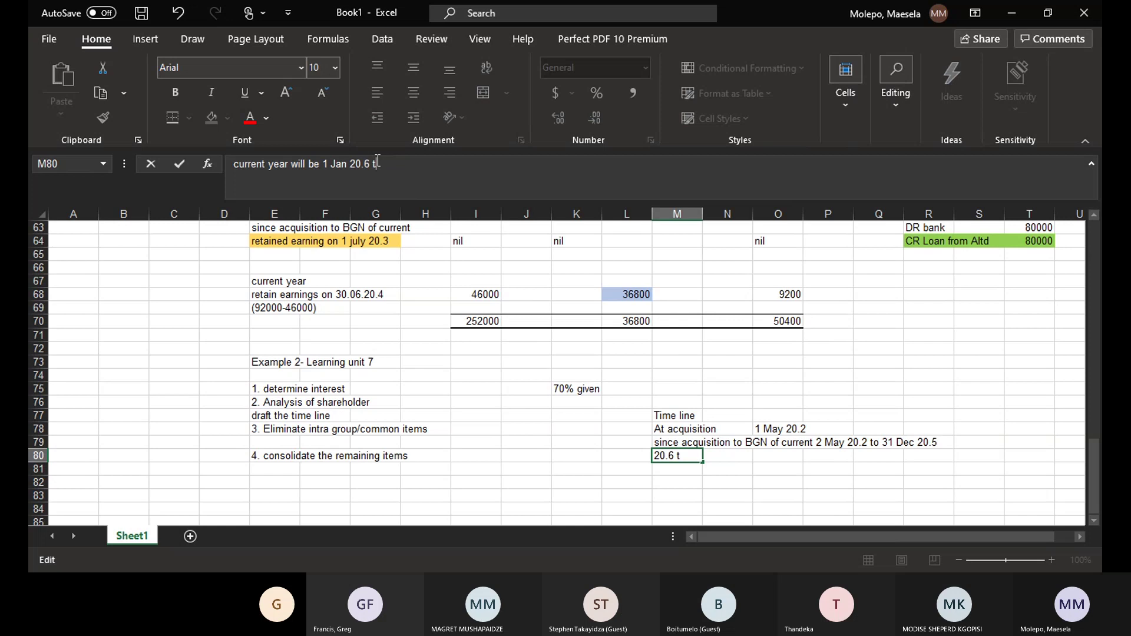
{"action": "type", "text": "o 31"}
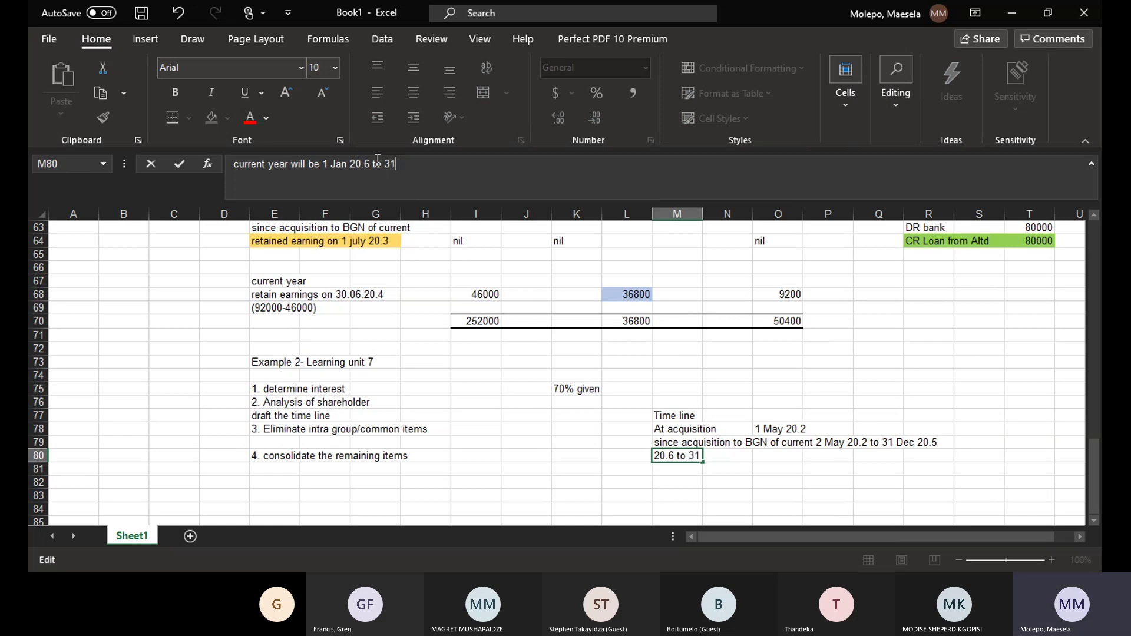
{"action": "type", "text": " Dec 20.6"}
{"action": "key", "text": "Return"}
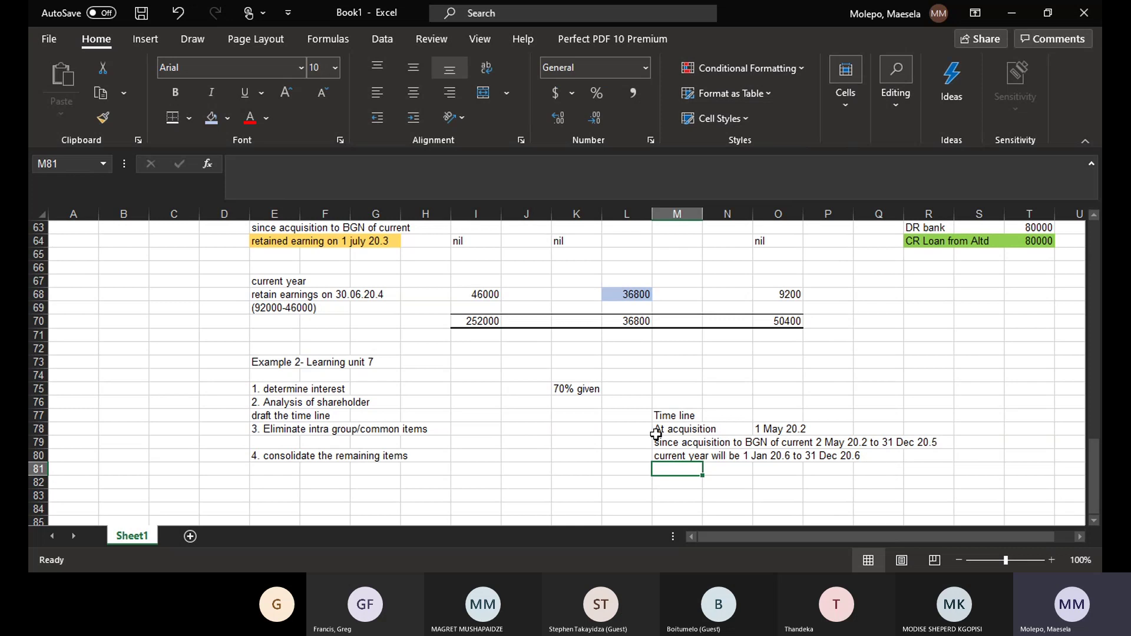
- Highlight the time line block M78:R81 with a yellow fill
{"action": "left_click_drag", "start_coordinate": [655, 434], "coordinate": [952, 474]}
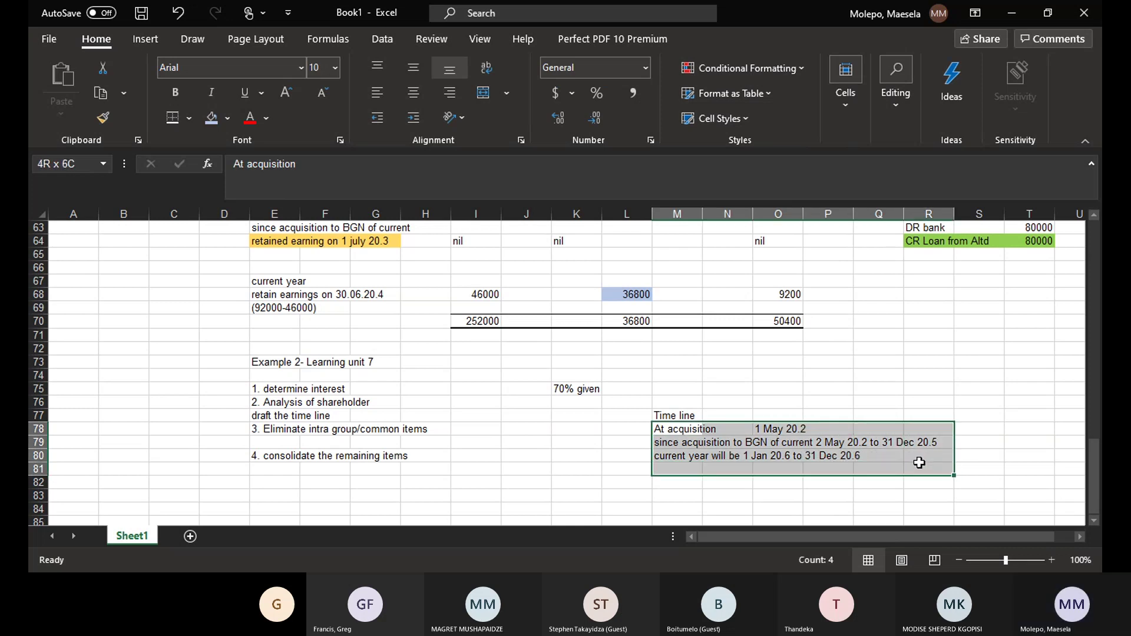
{"action": "left_click", "coordinate": [228, 119]}
{"action": "left_click", "coordinate": [244, 268]}
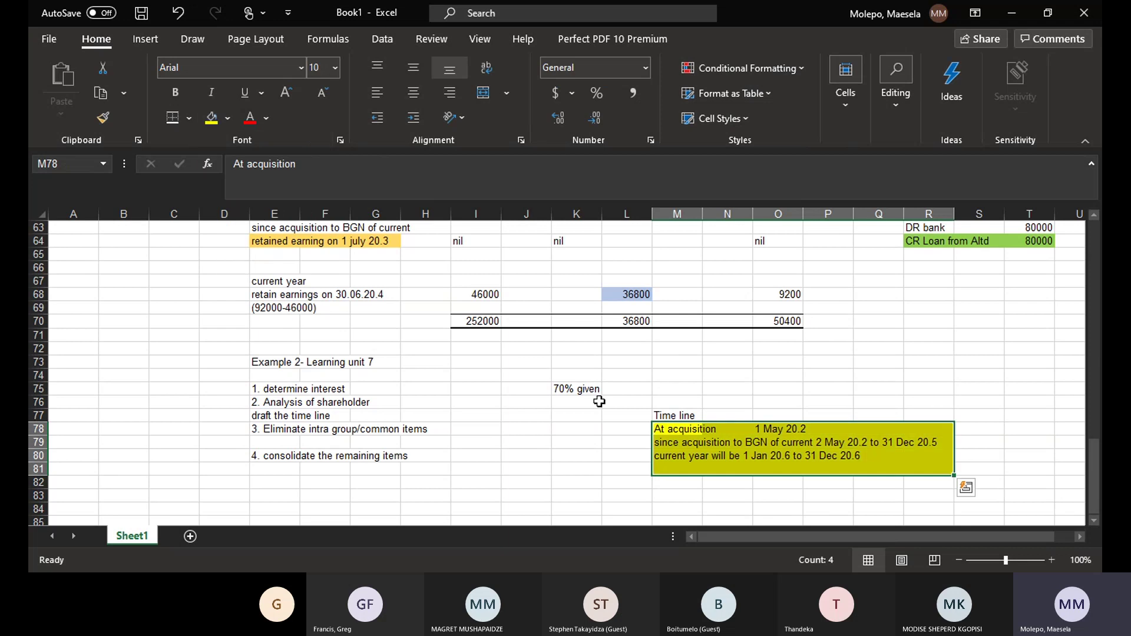
- Enter the heading "Analysis of shareholder" in E82, below the list of consolidation steps
{"action": "scroll", "coordinate": [1093, 518], "scroll_direction": "down", "scroll_amount": 4}
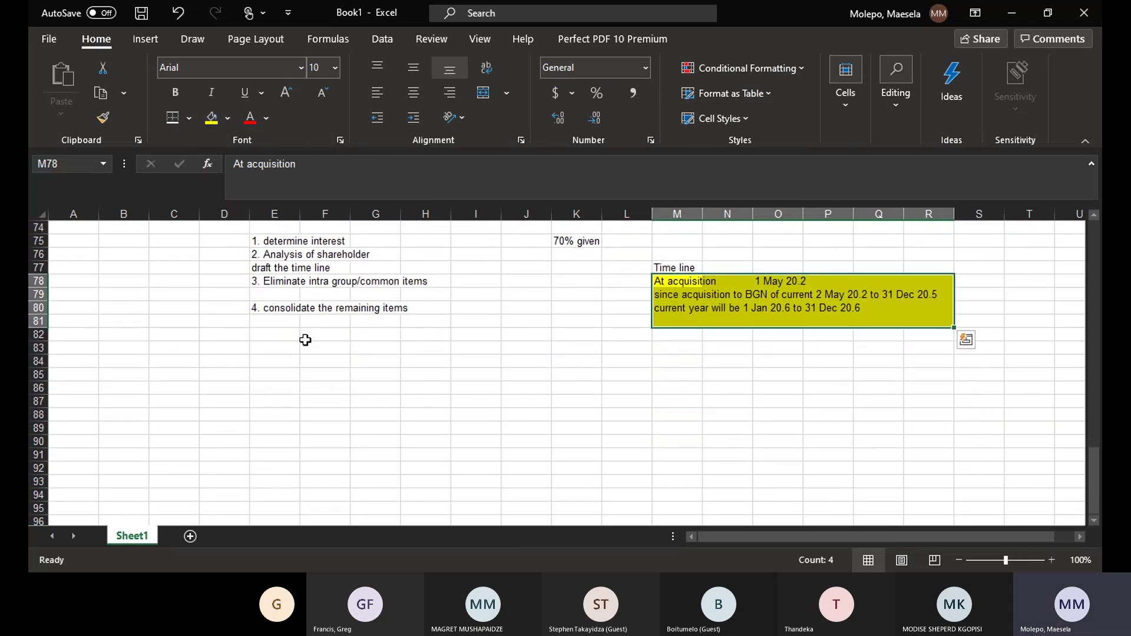
{"action": "left_click", "coordinate": [282, 339]}
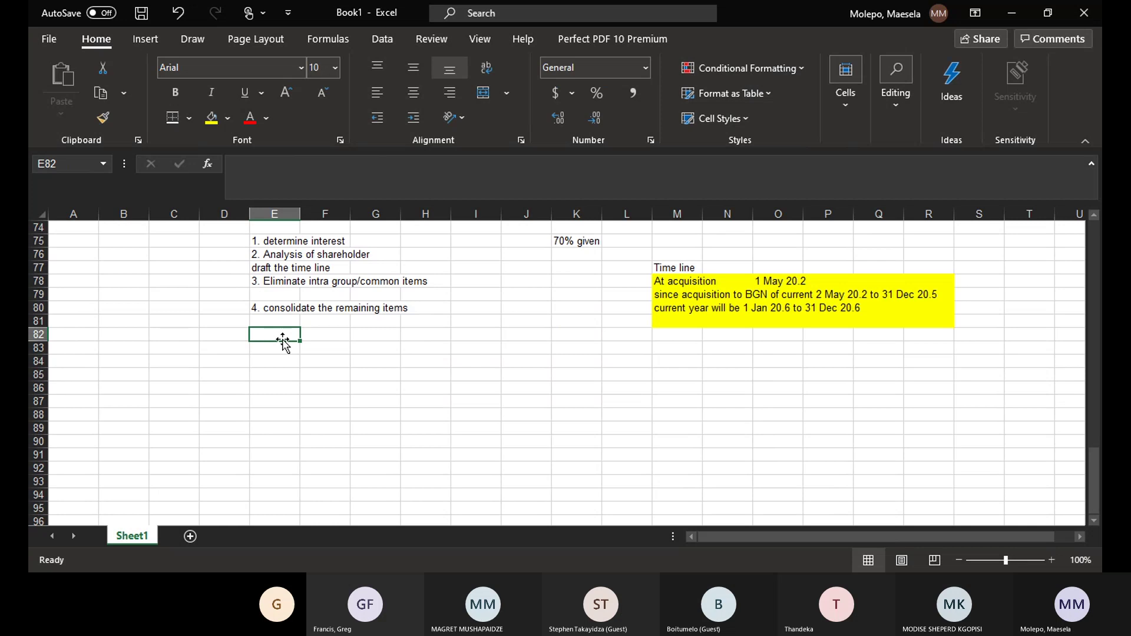
{"action": "type", "text": "Anal"}
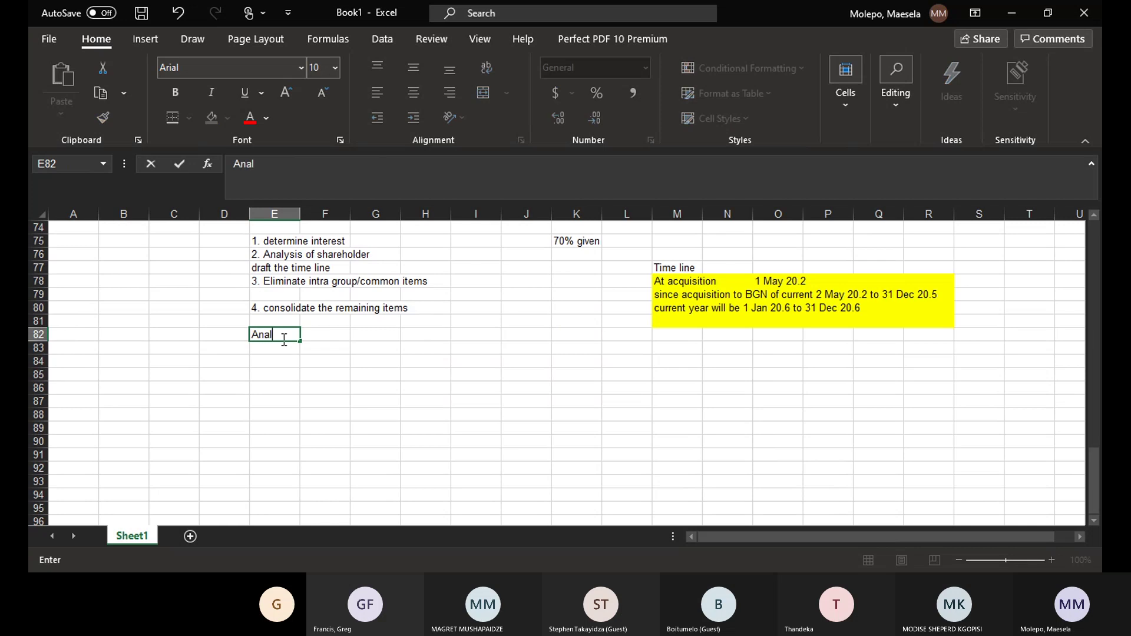
{"action": "type", "text": "ysis of share hi"}
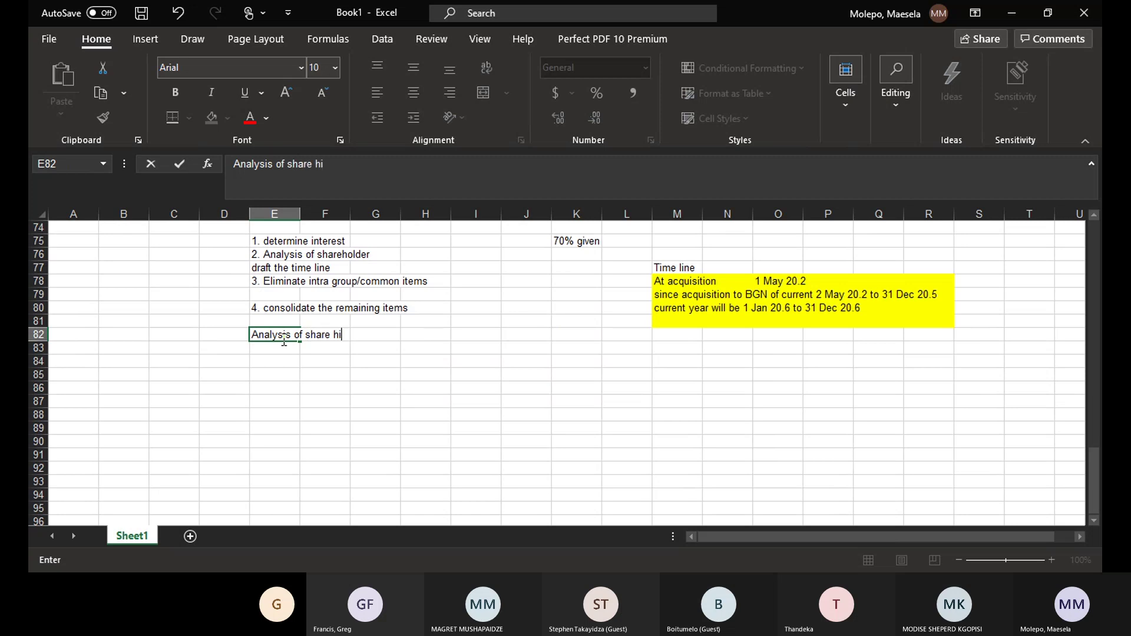
{"action": "key", "text": "BackSpace"}
{"action": "key", "text": "BackSpace"}
{"action": "type", "text": "older"}
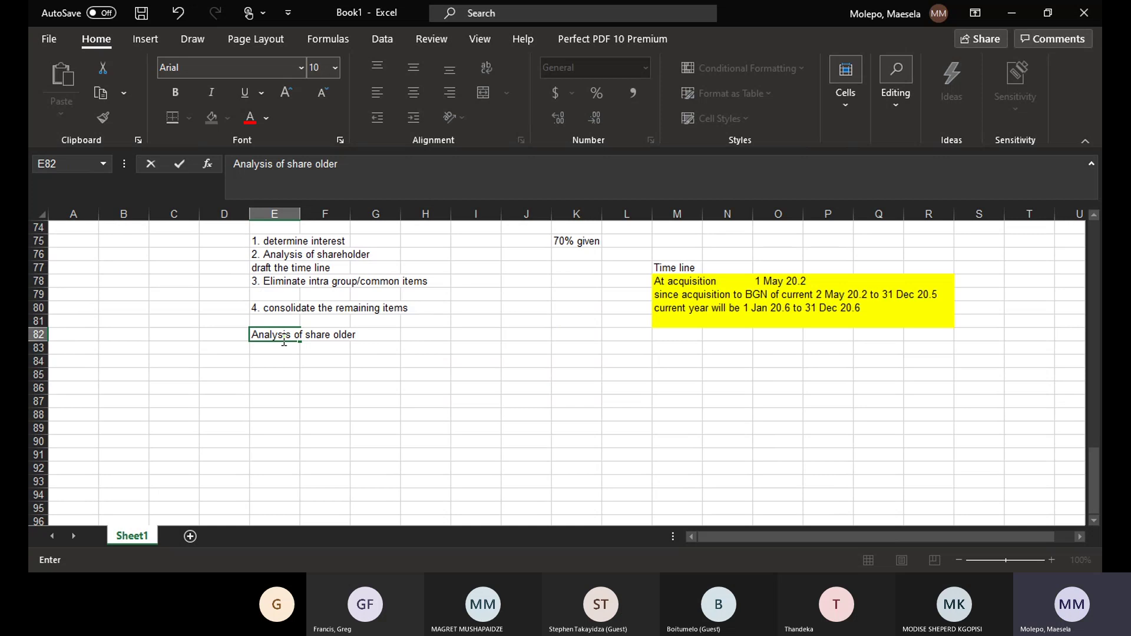
{"action": "key", "text": "BackSpace"}
{"action": "key", "text": "BackSpace"}
{"action": "key", "text": "BackSpace"}
{"action": "key", "text": "BackSpace"}
{"action": "key", "text": "BackSpace"}
{"action": "key", "text": "BackSpace"}
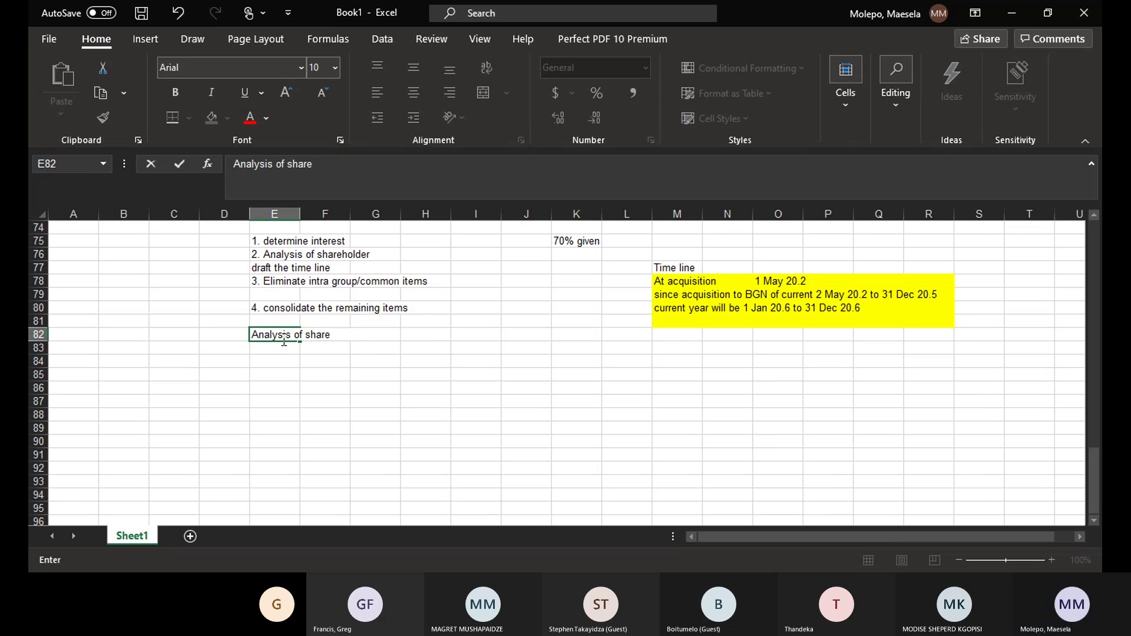
{"action": "type", "text": "holder"}
{"action": "key", "text": "Return"}
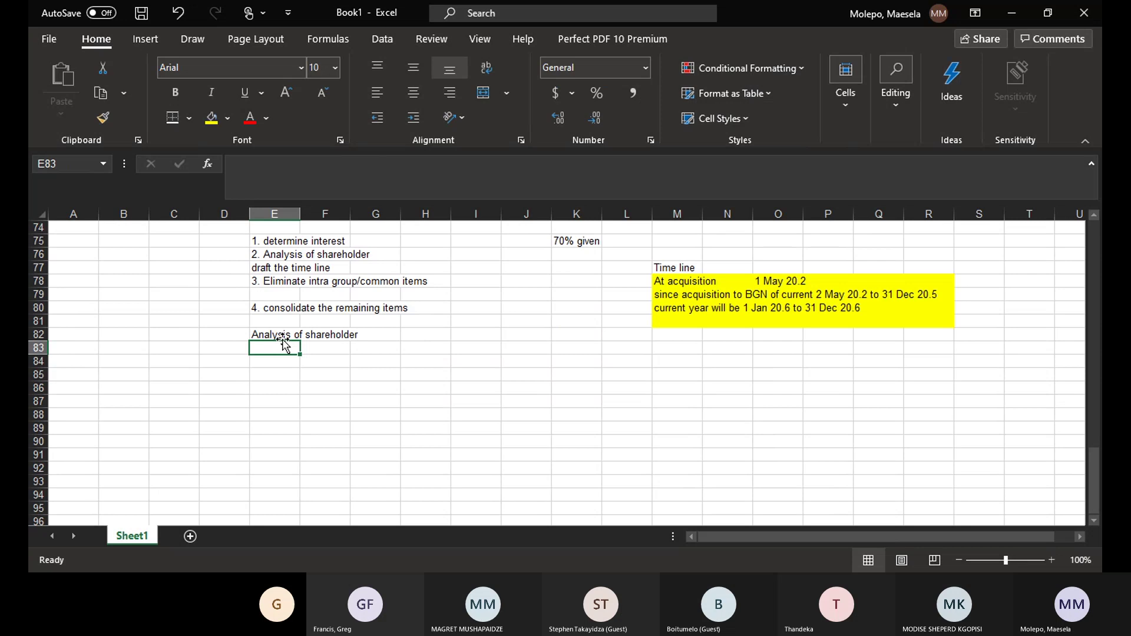
- Enter "total" in H83 as the first column heading of the analysis of shareholder table
{"action": "left_click", "coordinate": [435, 350]}
{"action": "type", "text": "t"}
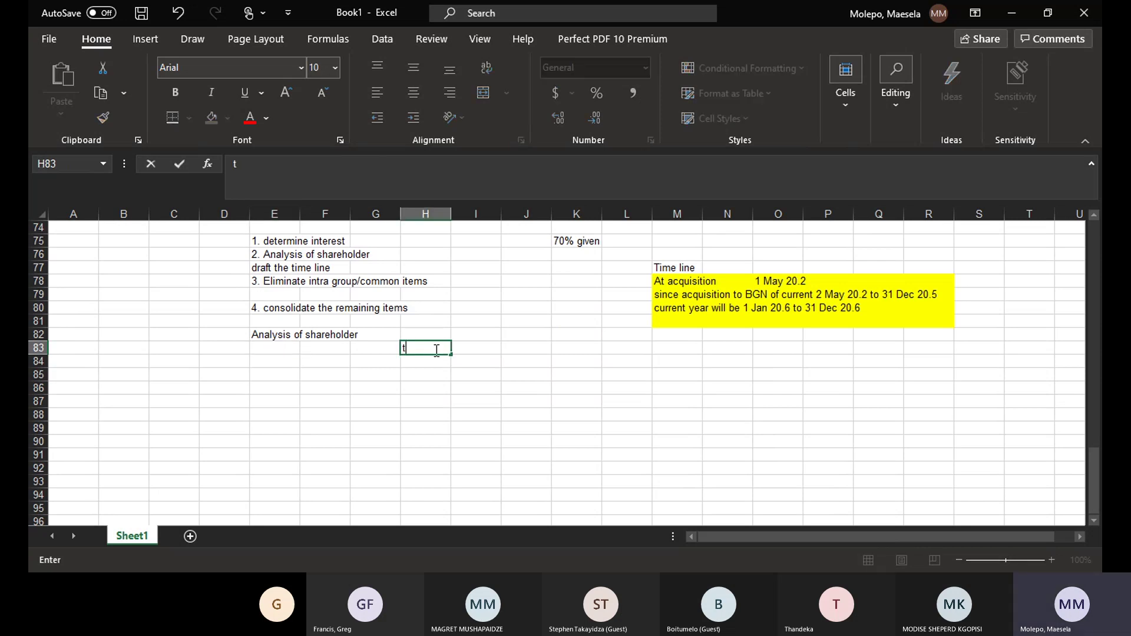
{"action": "type", "text": "ot"}
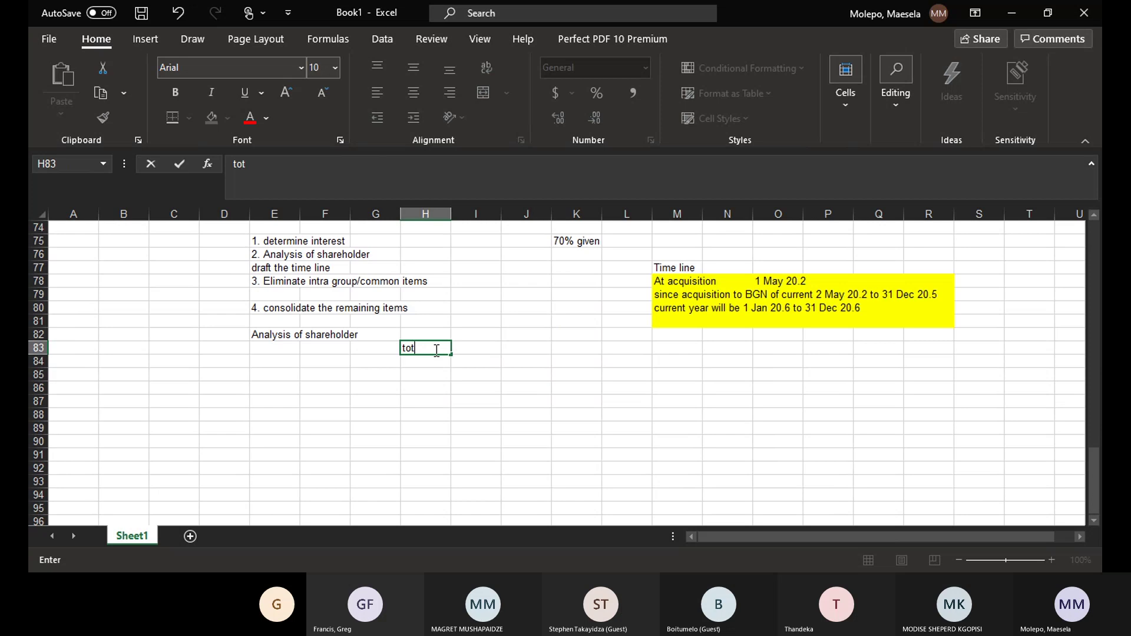
{"action": "type", "text": "al"}
- Enter the column headings "s ltd 70%" in J83 and "nci" in M83
{"action": "left_click", "coordinate": [523, 349]}
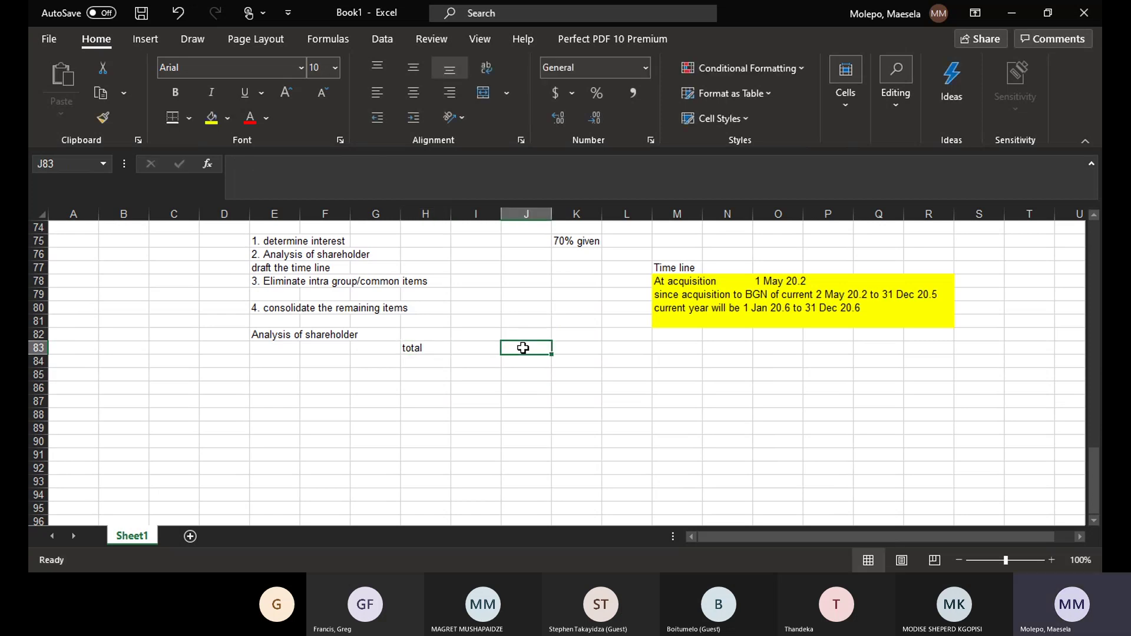
{"action": "type", "text": "s"}
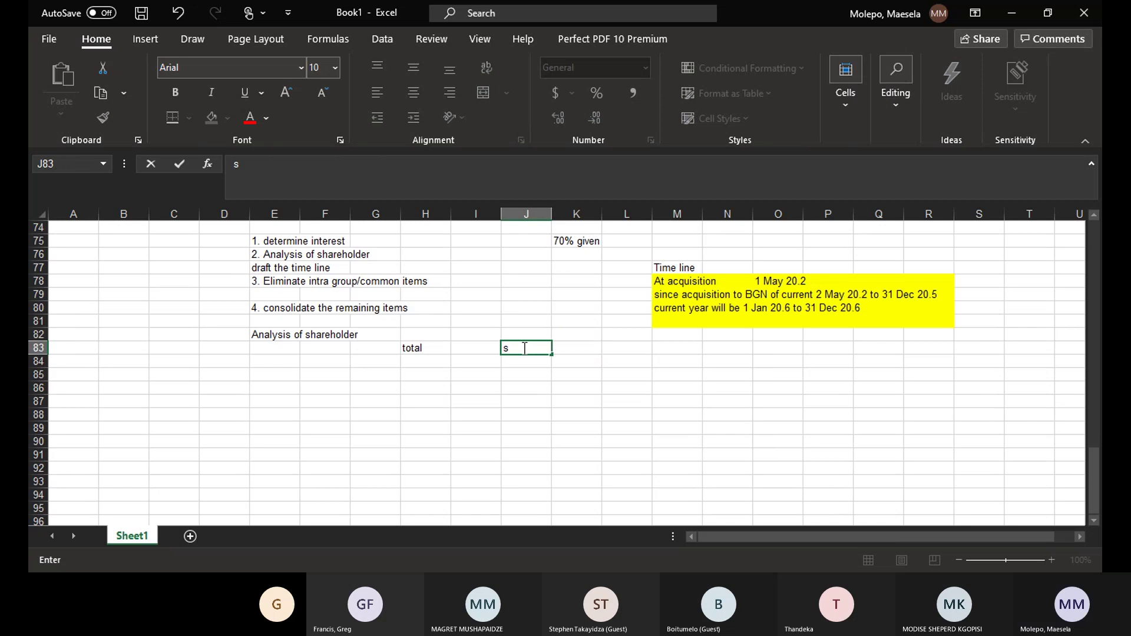
{"action": "type", "text": " lrd"}
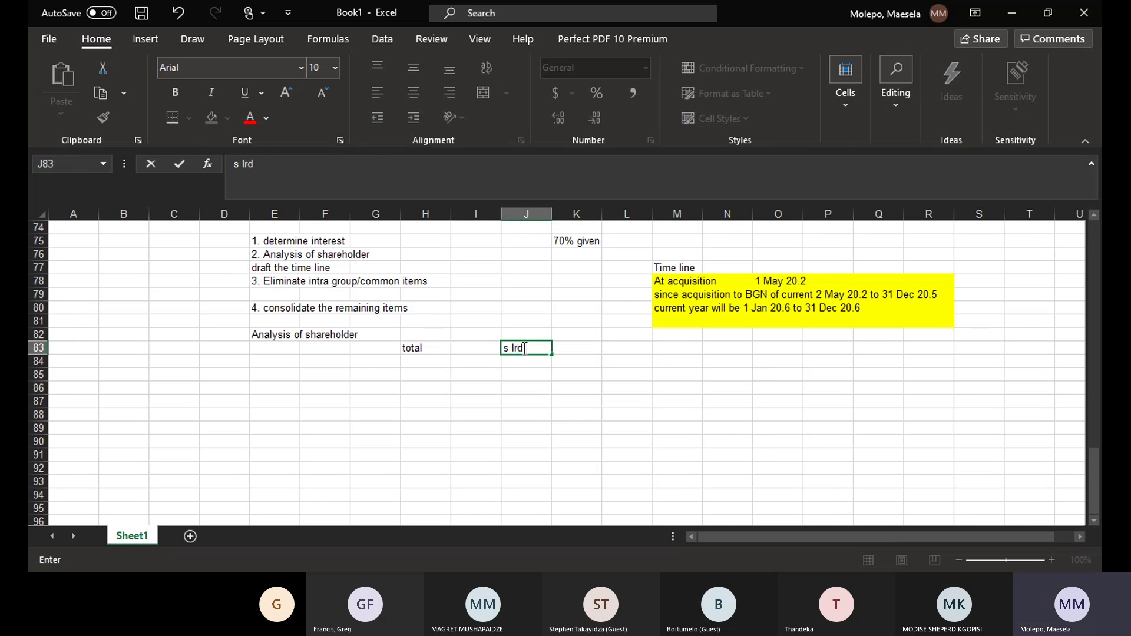
{"action": "type", "text": " 70%"}
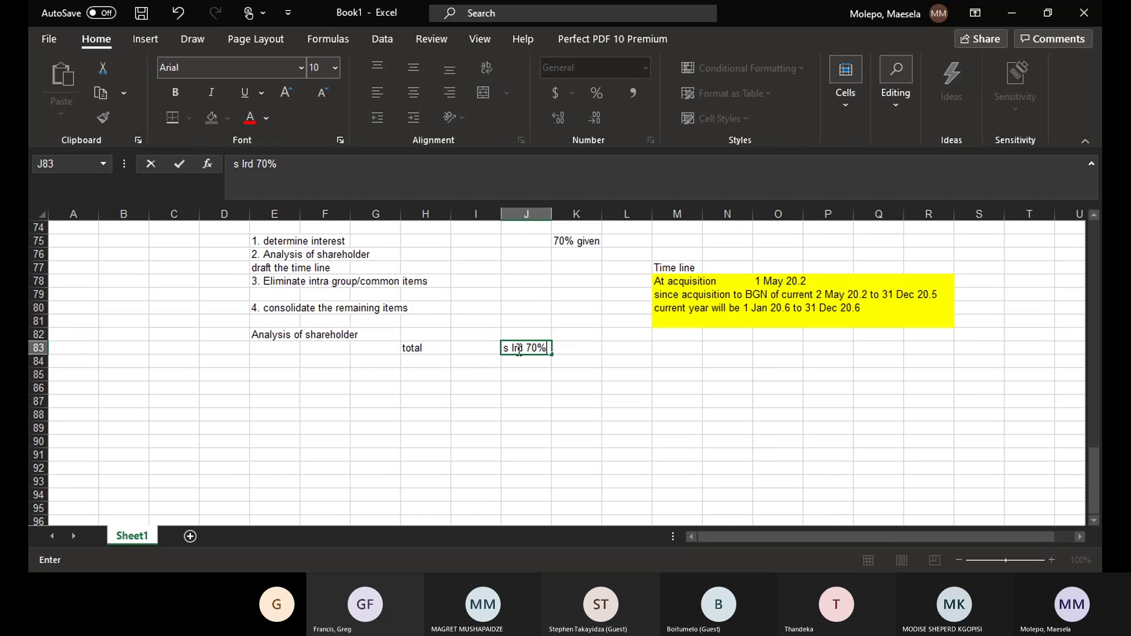
{"action": "left_click", "coordinate": [522, 351]}
{"action": "key", "text": "BackSpace"}
{"action": "key", "text": "BackSpace"}
{"action": "type", "text": "td"}
{"action": "left_click", "coordinate": [659, 347]}
{"action": "type", "text": "n"}
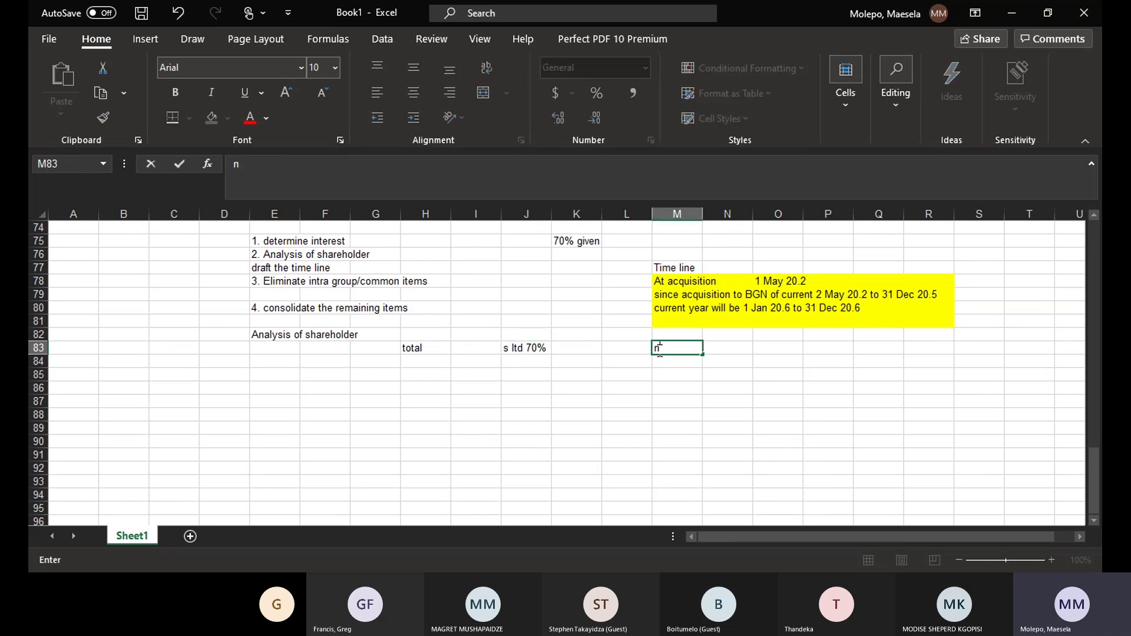
{"action": "type", "text": "ci"}
- Enter the row label "share capita" in E85 with 80000 as its total in H85
{"action": "left_click", "coordinate": [271, 375]}
{"action": "type", "text": "share"}
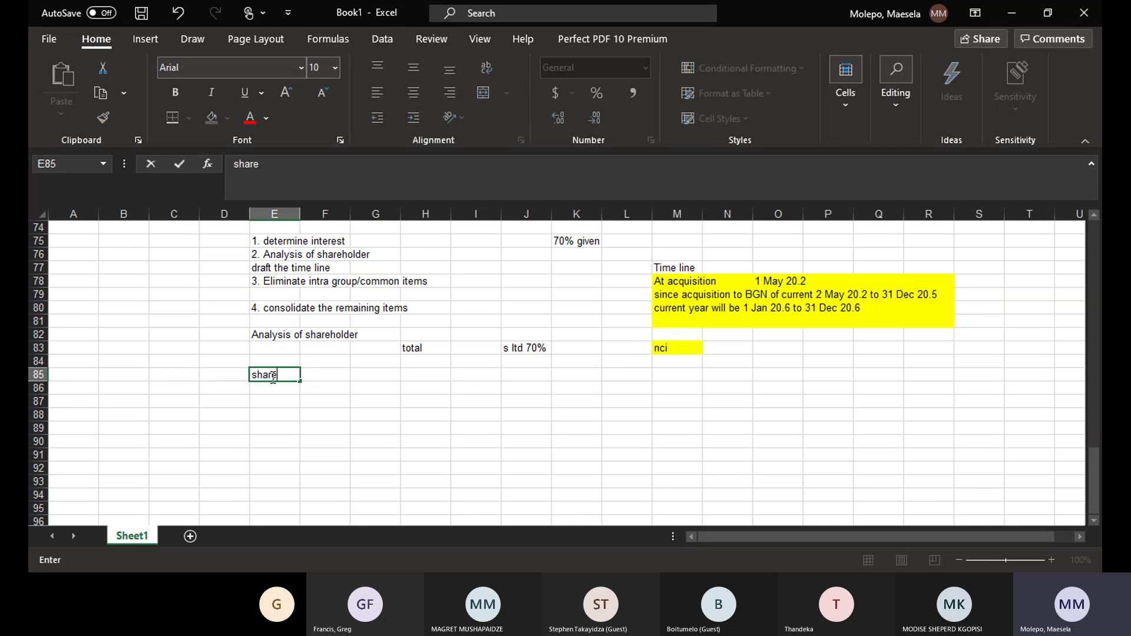
{"action": "type", "text": " cap"}
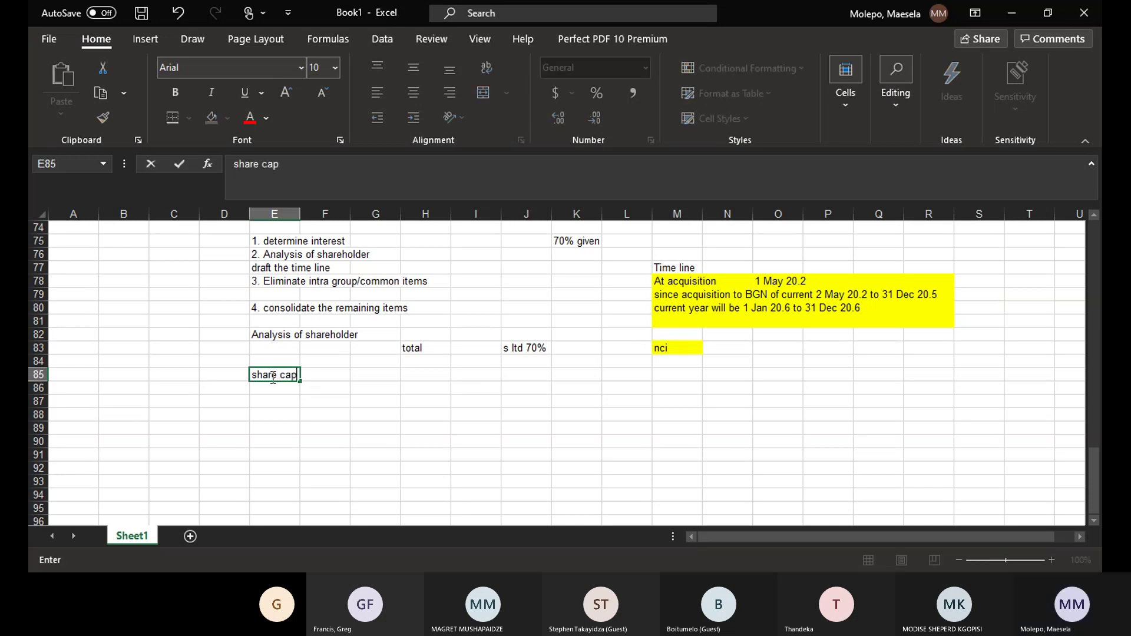
{"action": "type", "text": "ital"}
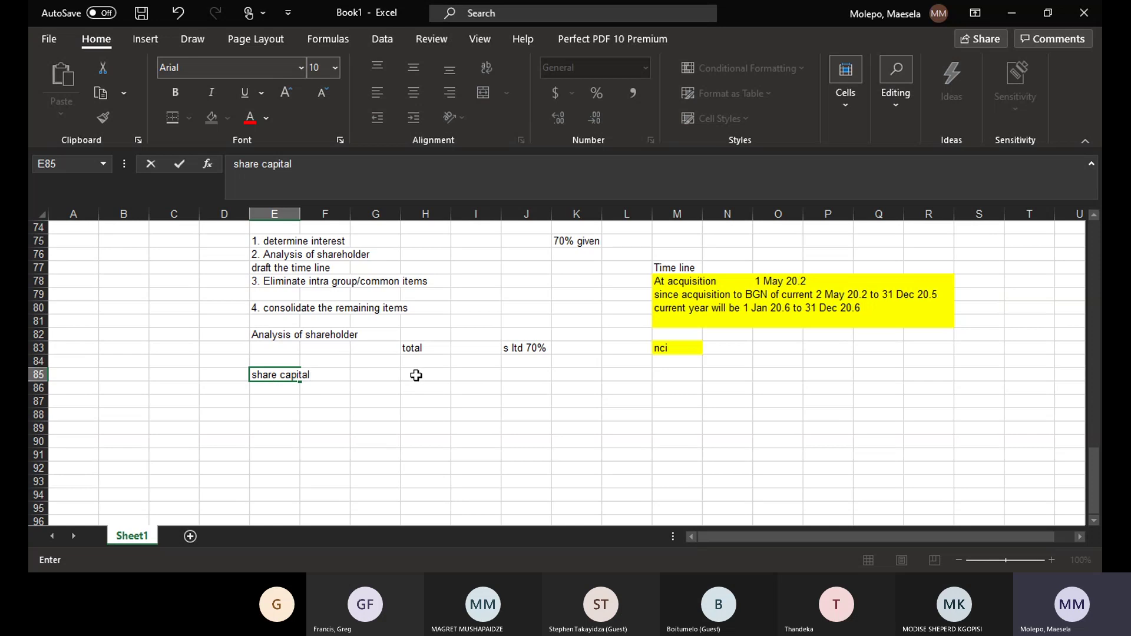
{"action": "type", "text": "80"}
{"action": "key", "text": "BackSpace"}
{"action": "key", "text": "BackSpace"}
{"action": "key", "text": "BackSpace"}
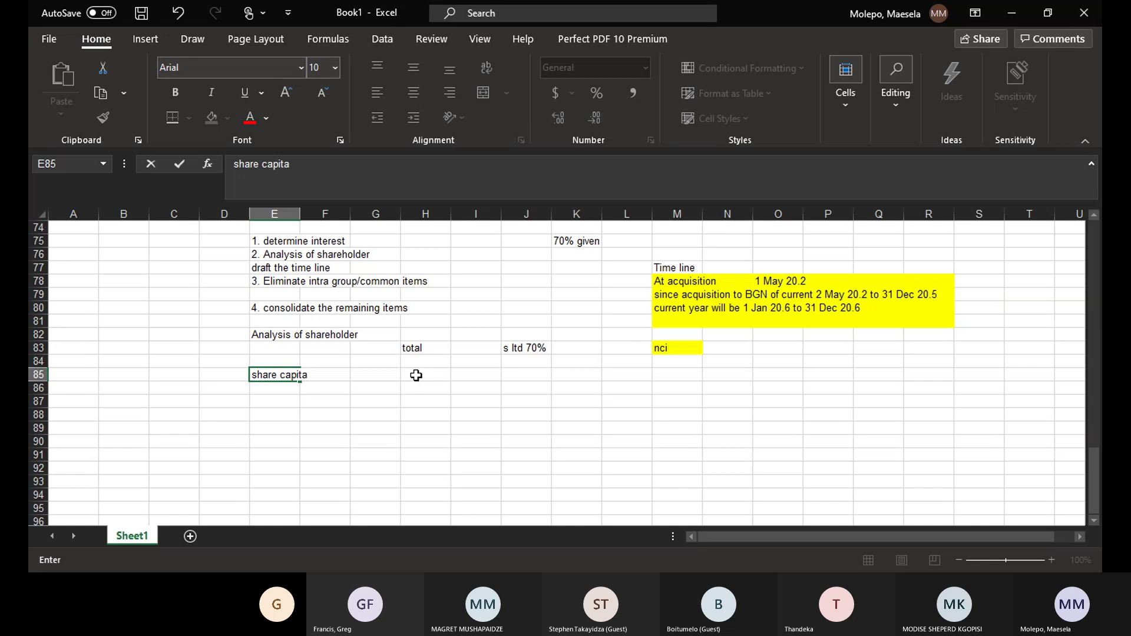
{"action": "key", "text": "Tab"}
{"action": "left_click", "coordinate": [416, 375]}
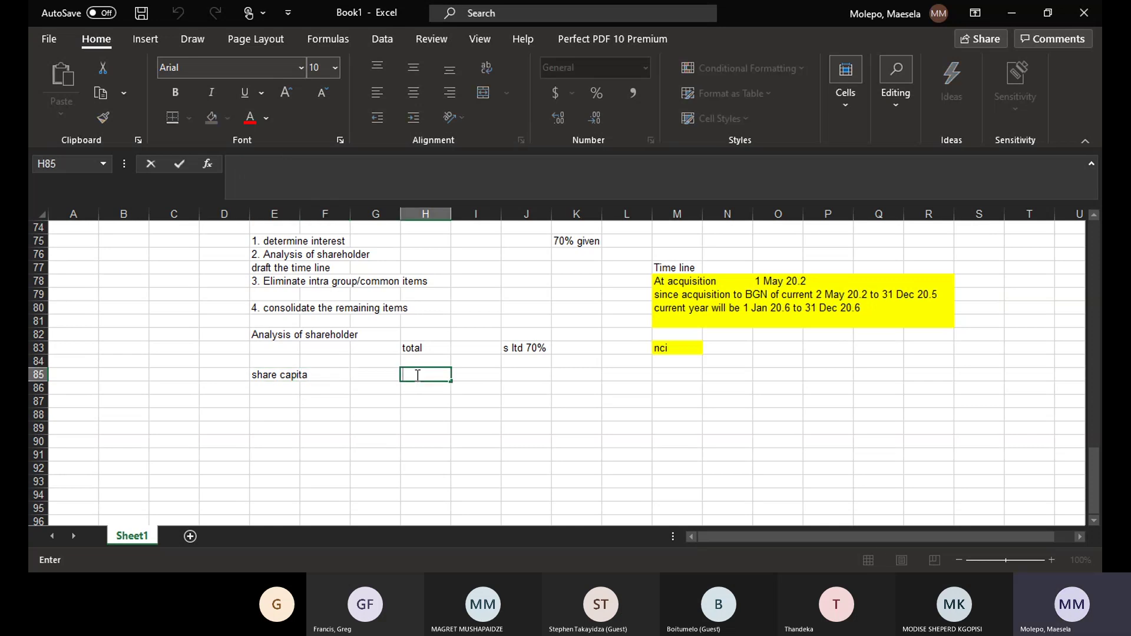
{"action": "type", "text": "80000"}
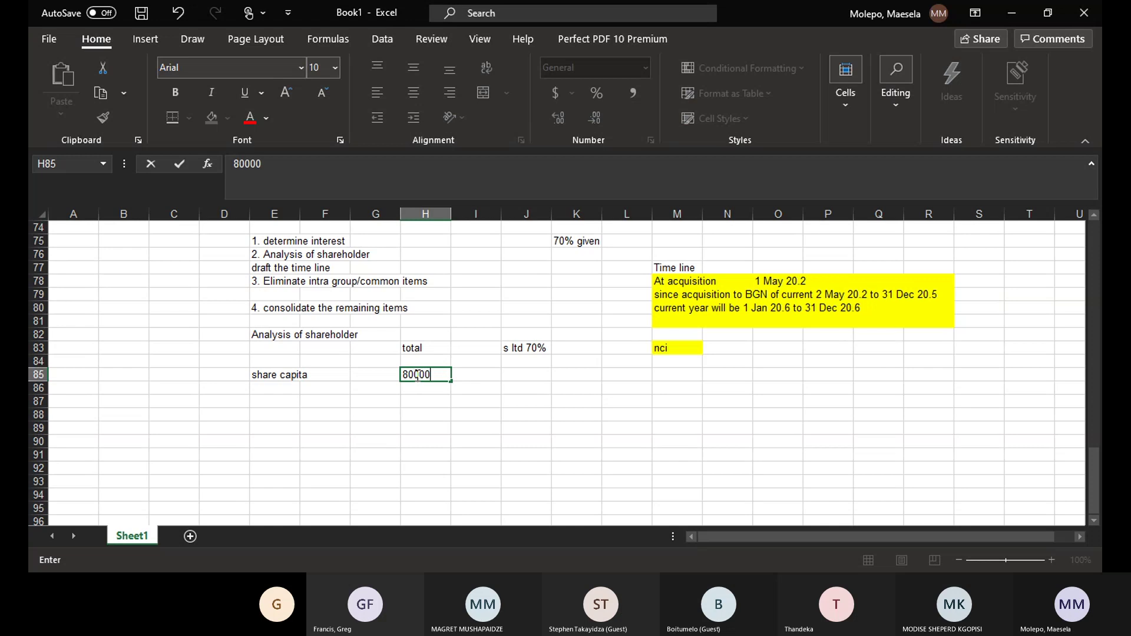
- Enter the subheadings "at" in J84 and "since" in K84 for the s ltd 70% share
{"action": "left_click", "coordinate": [518, 374]}
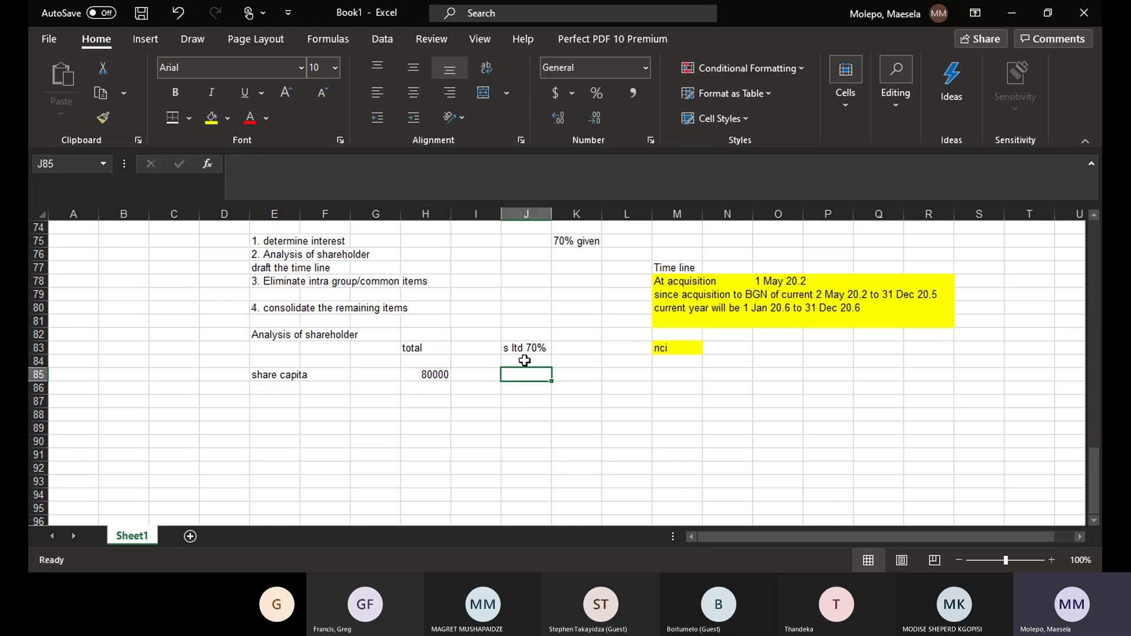
{"action": "left_click", "coordinate": [524, 361]}
{"action": "type", "text": "at"}
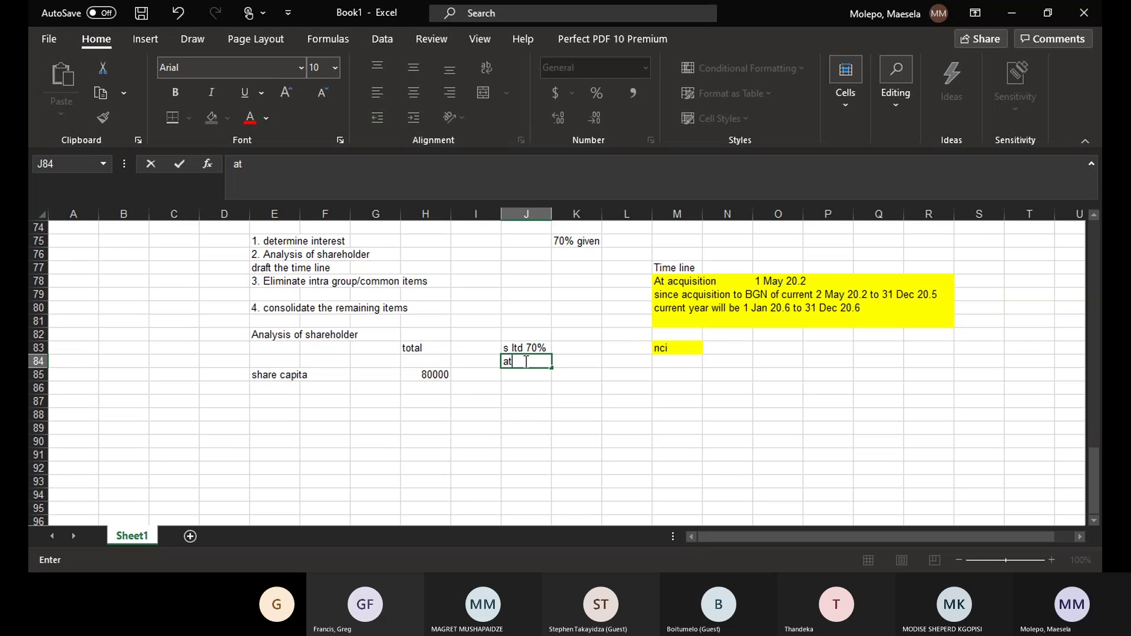
{"action": "left_click", "coordinate": [564, 359]}
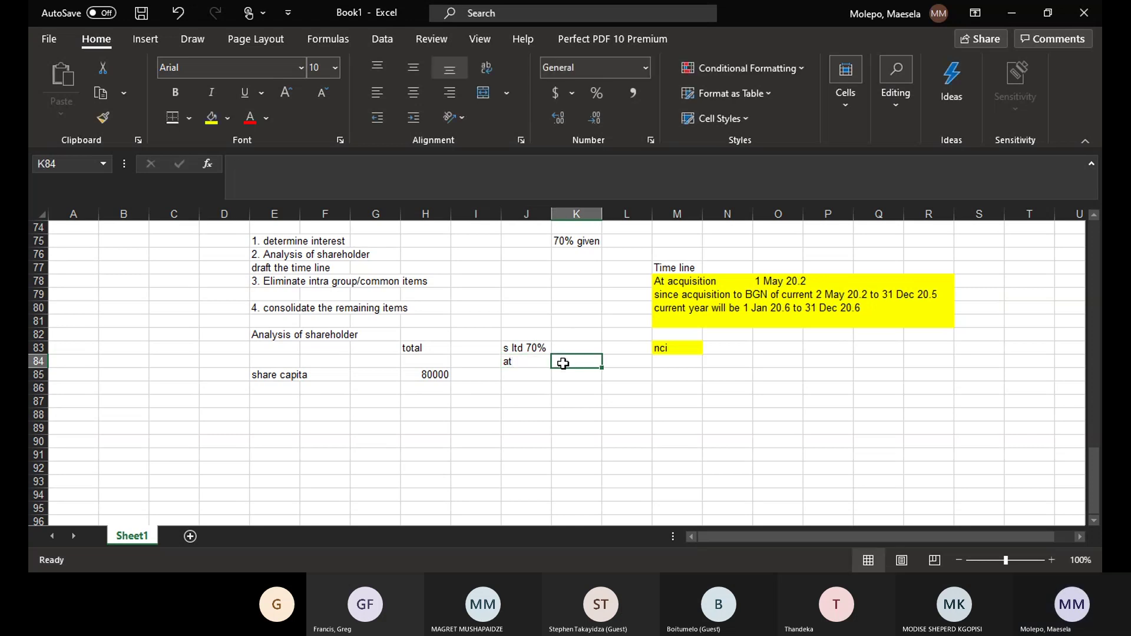
{"action": "type", "text": "since"}
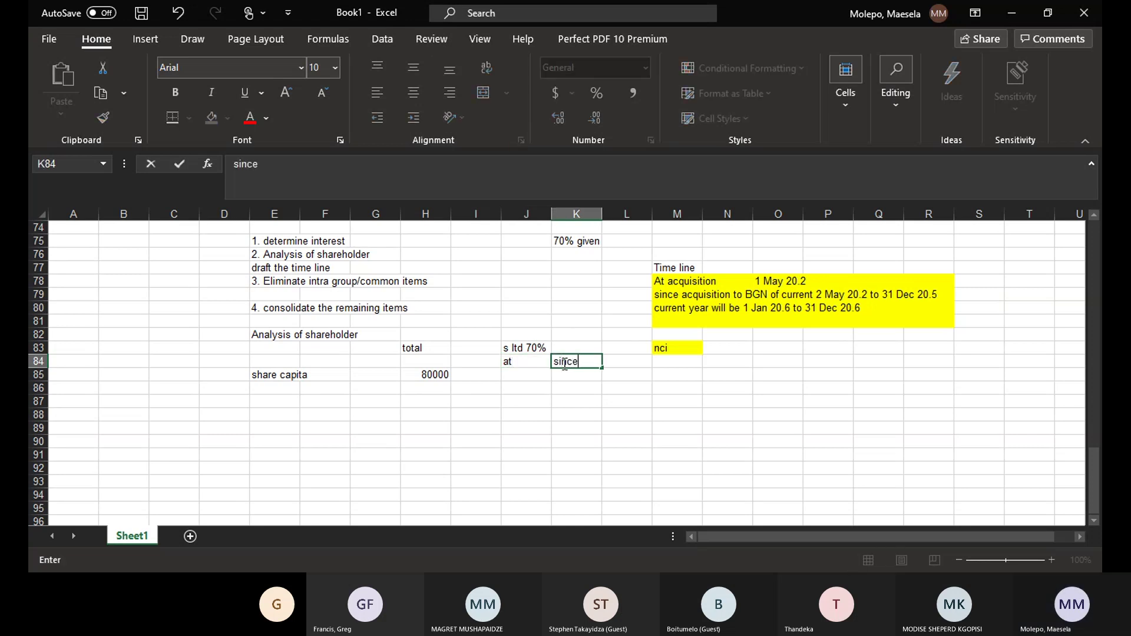
- Split the share capital by entering 56000 in J85 for s ltd and 24000 in M85 for nci
{"action": "left_click", "coordinate": [522, 381]}
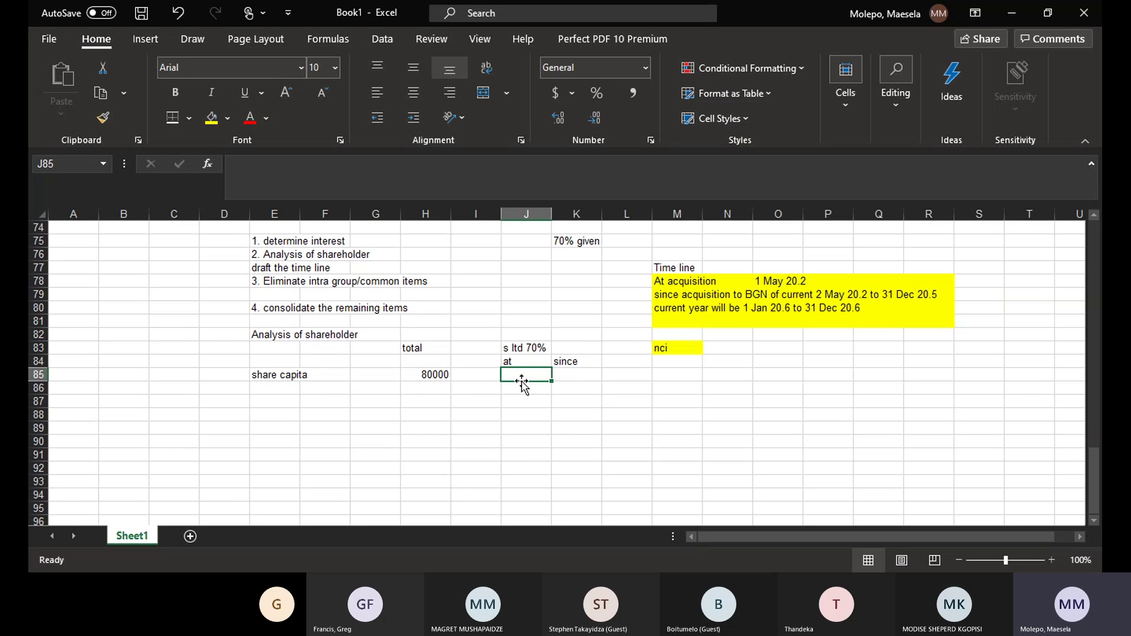
{"action": "type", "text": "56000"}
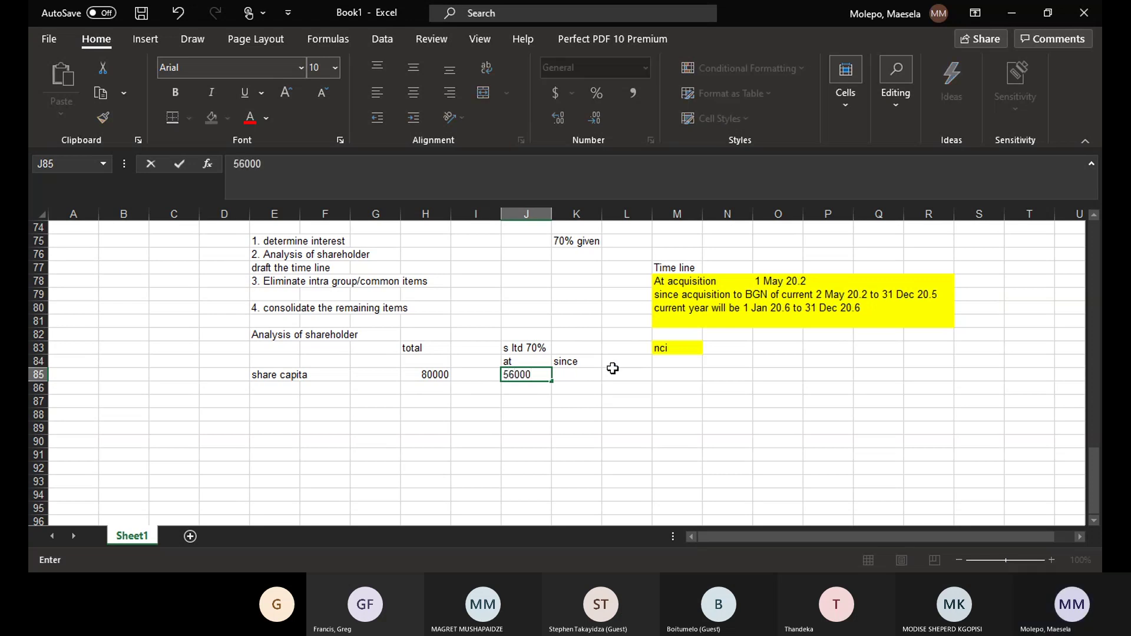
{"action": "left_click", "coordinate": [670, 380]}
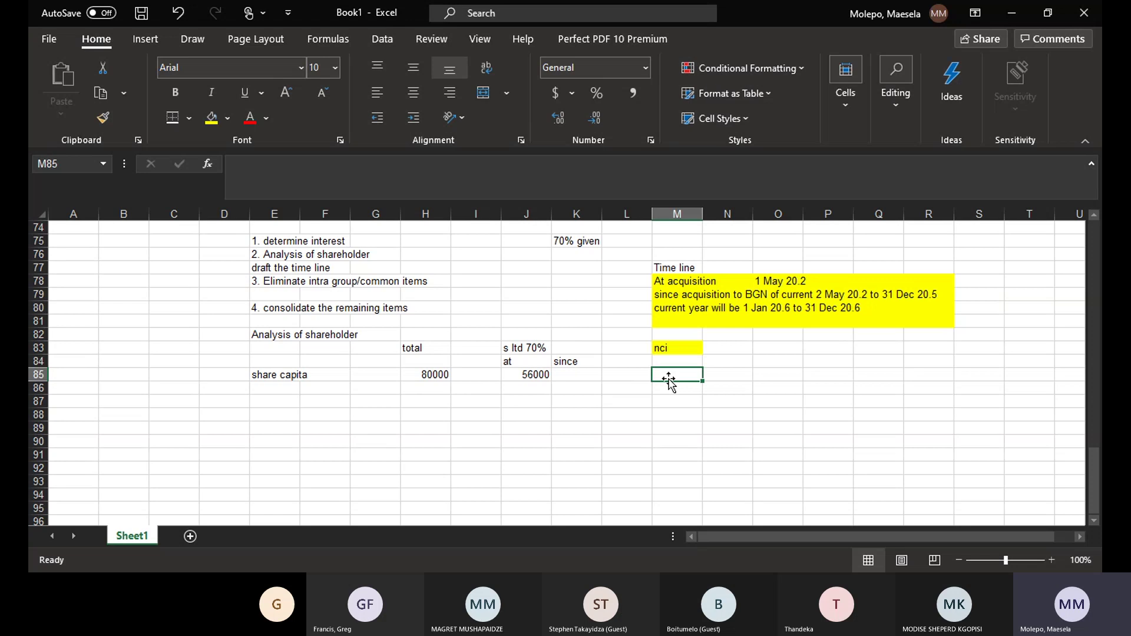
{"action": "type", "text": "24"}
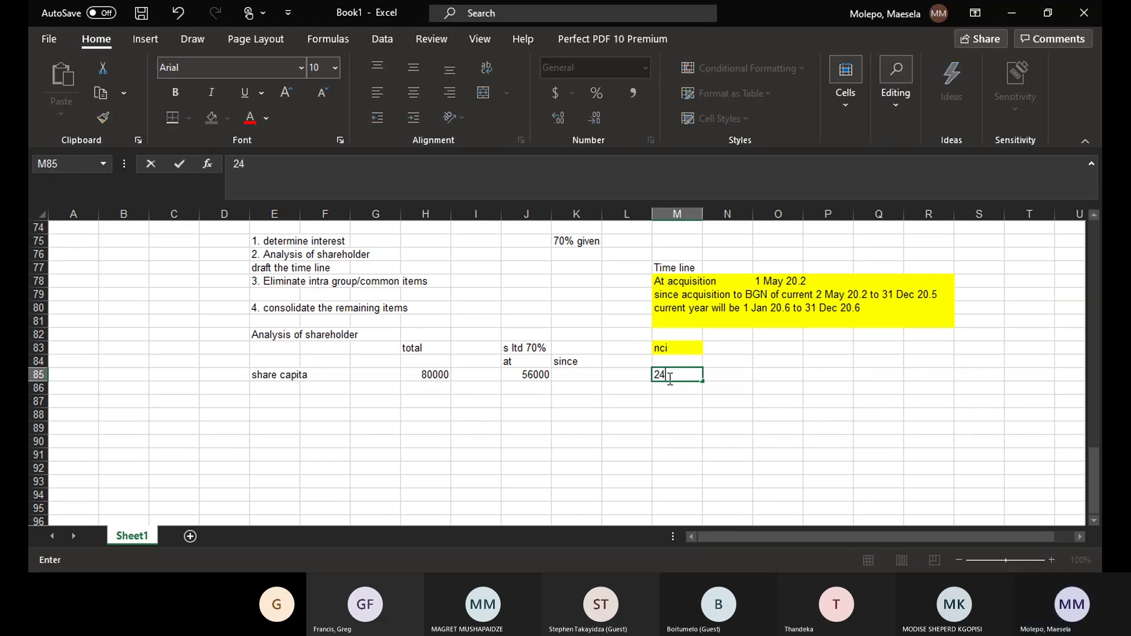
{"action": "type", "text": "000"}
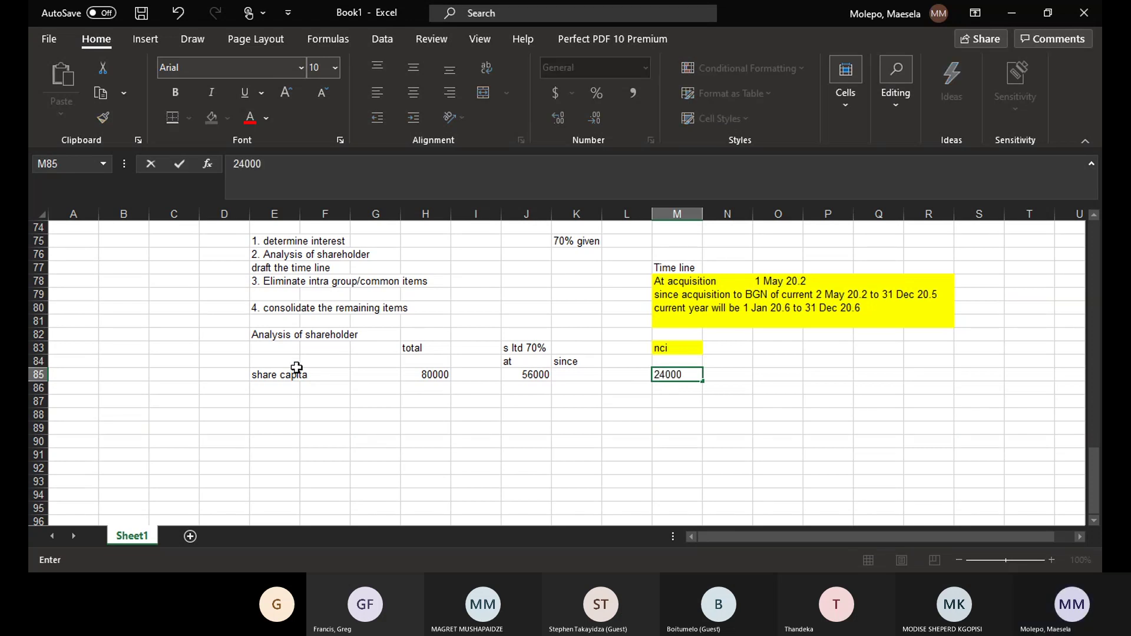
- Enter the row label "retained -1/5/20.2" in E86, below the share capital row
{"action": "left_click", "coordinate": [277, 393]}
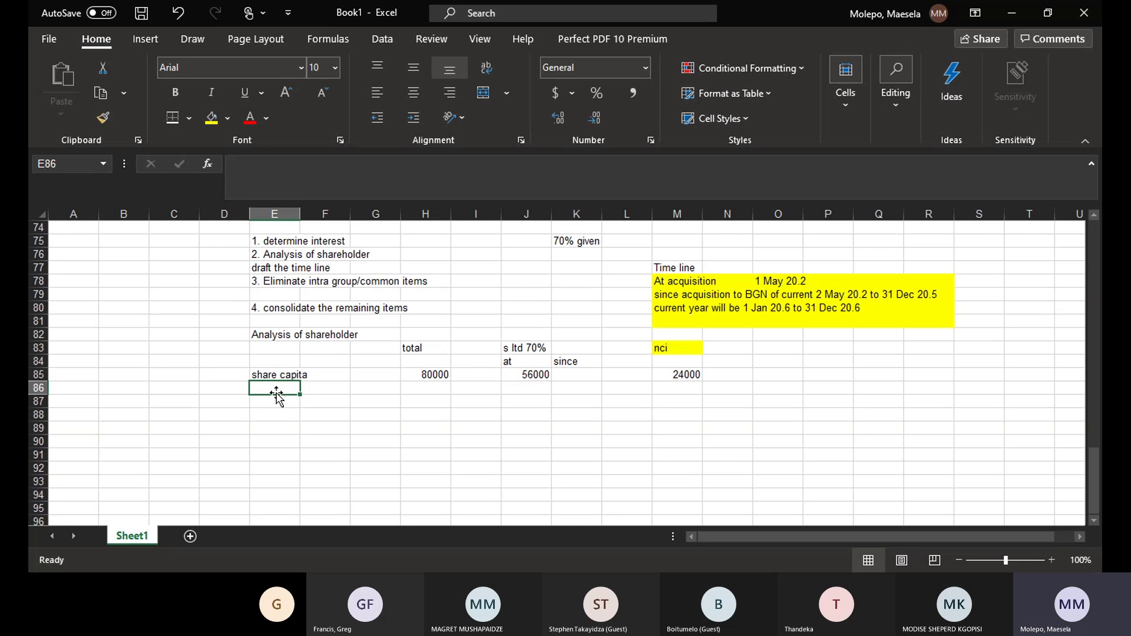
{"action": "type", "text": "reta"}
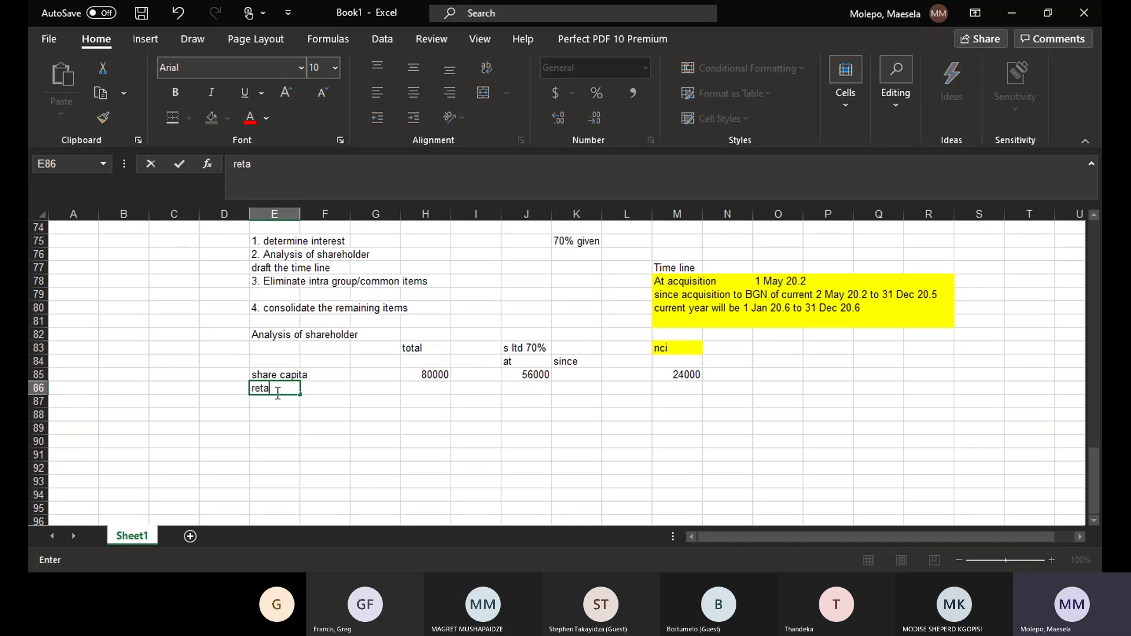
{"action": "type", "text": "ined "}
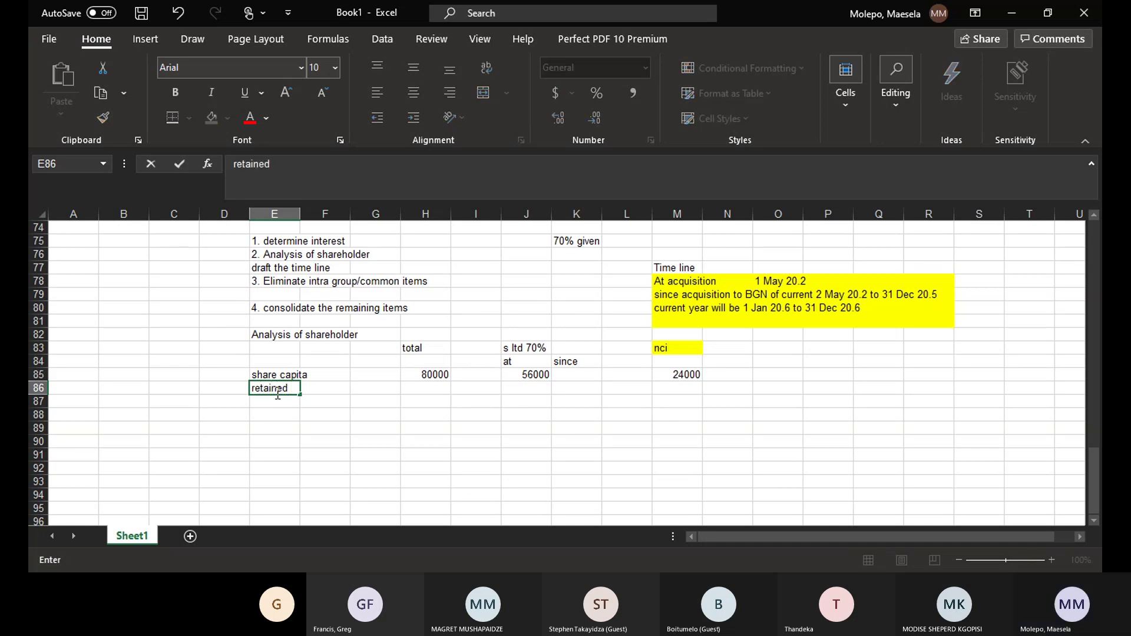
{"action": "type", "text": "-"}
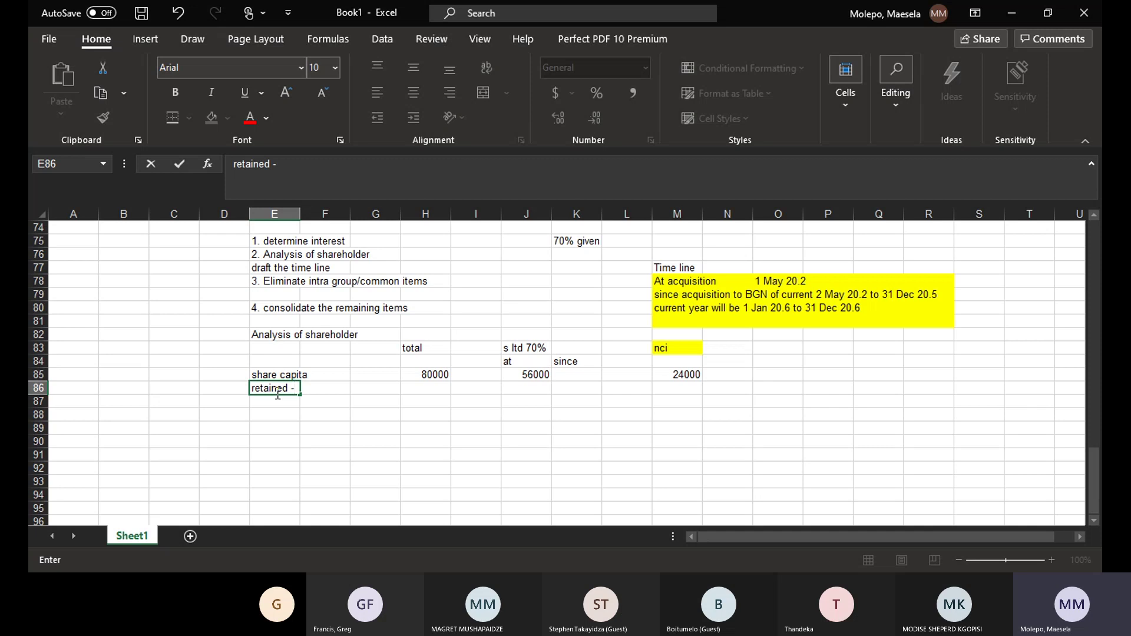
{"action": "type", "text": "1"}
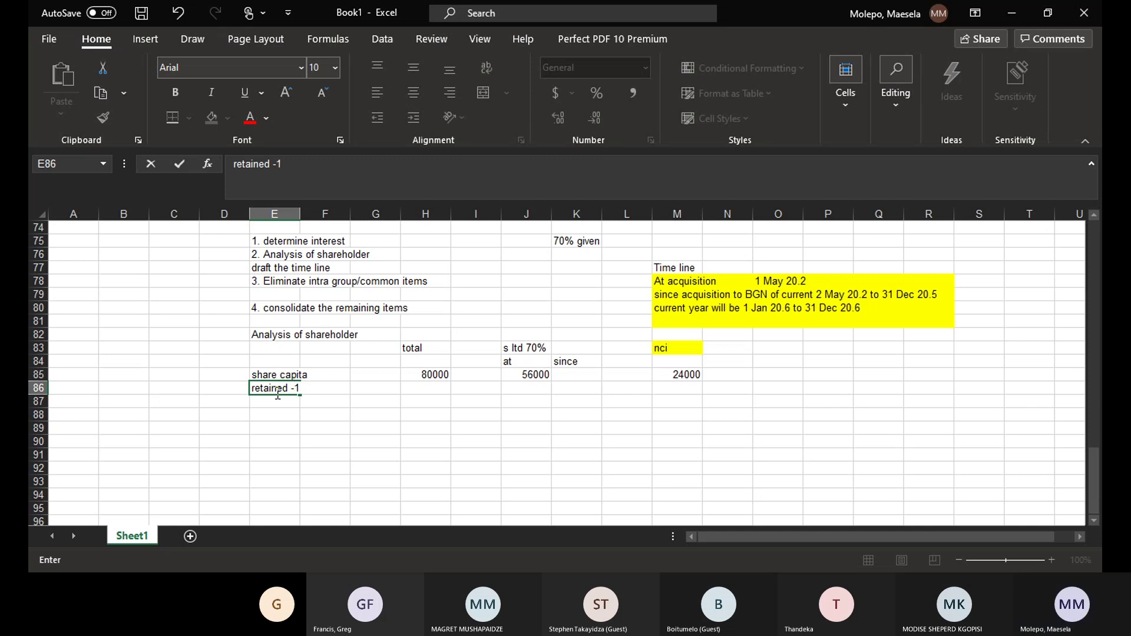
{"action": "type", "text": "/5/20."}
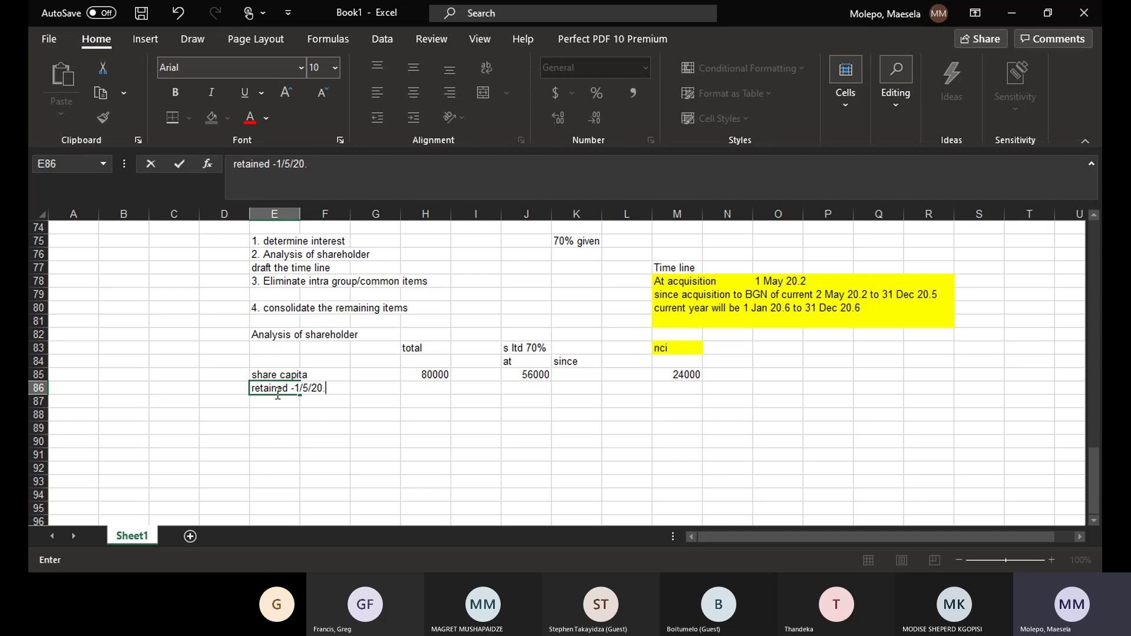
{"action": "type", "text": "1"}
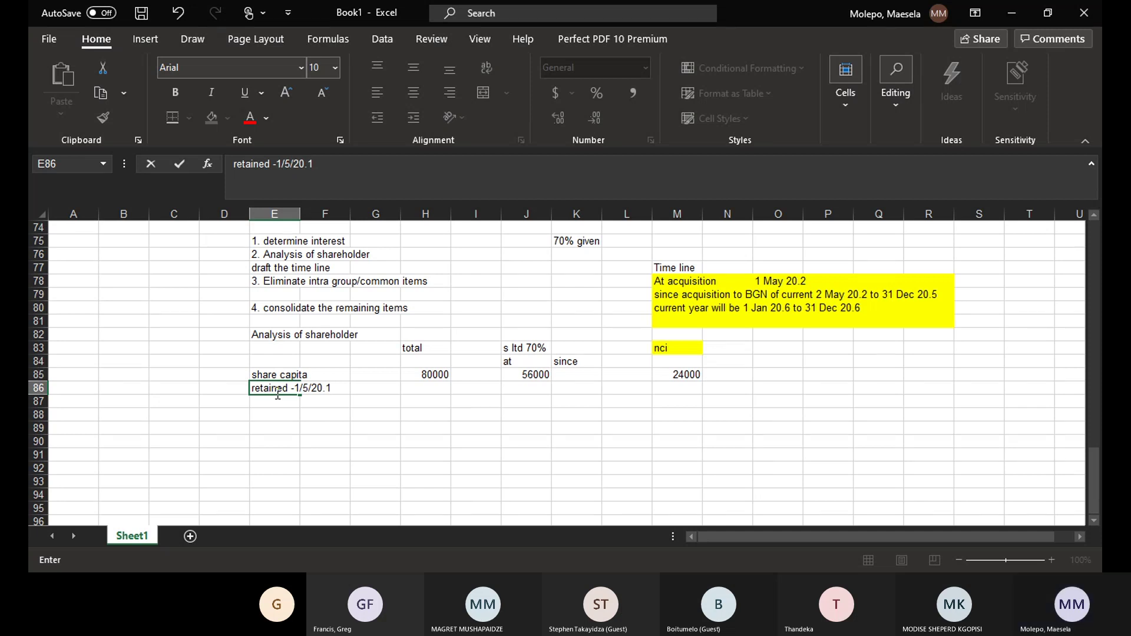
{"action": "key", "text": "BackSpace"}
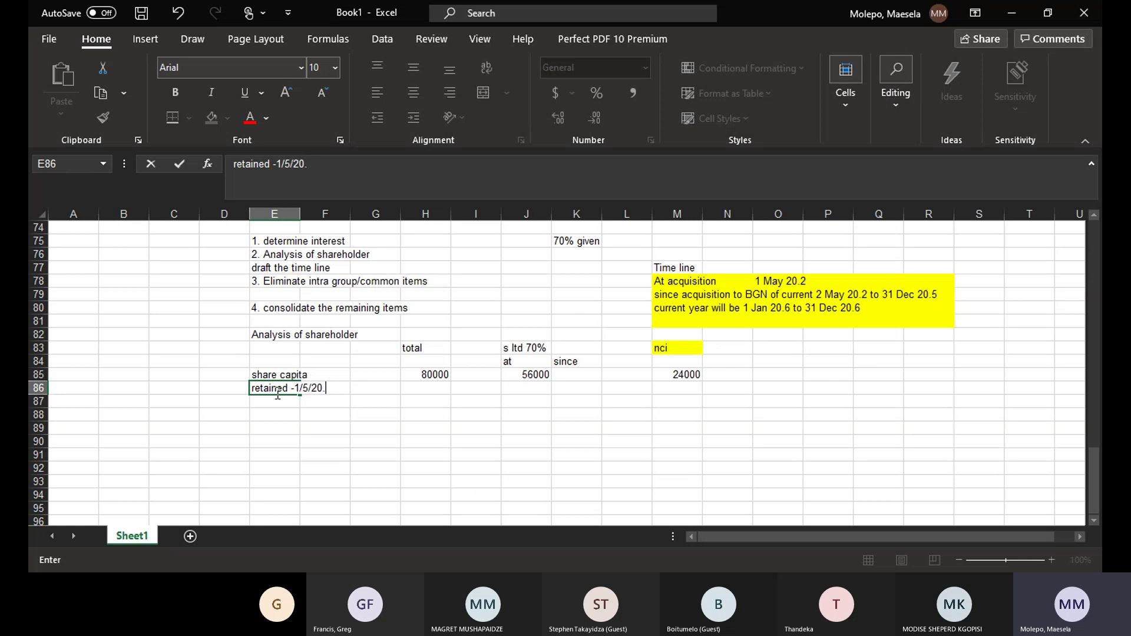
{"action": "type", "text": "2"}
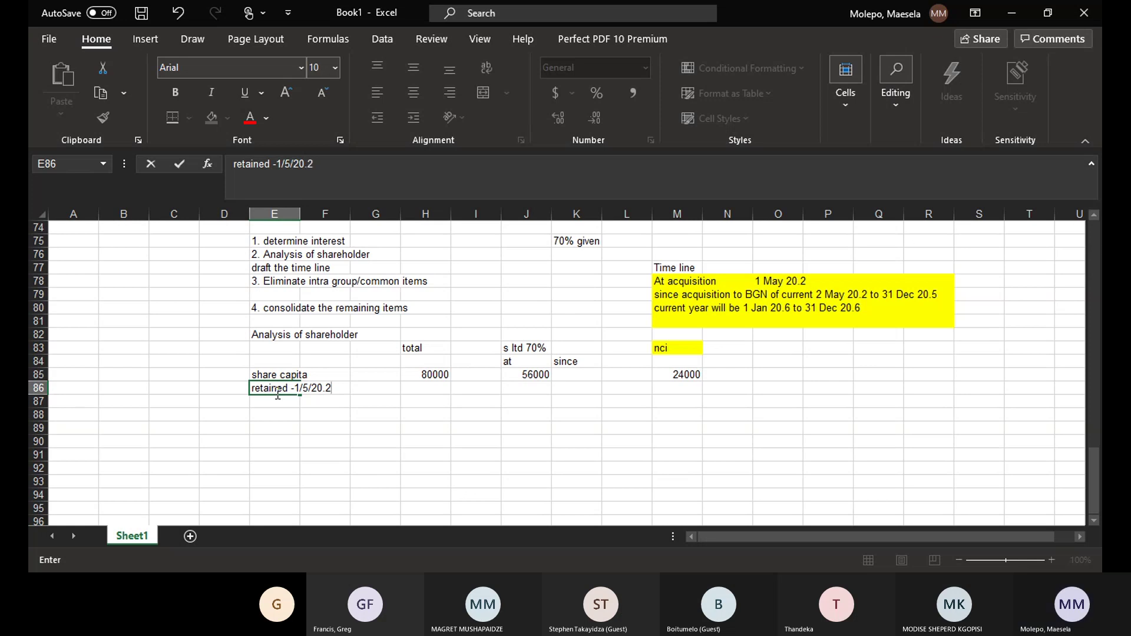
- Fill the retained row with 20000 as total in H86, 14000 for s ltd in J86 and 6000 for nci in M86
{"action": "left_click", "coordinate": [439, 394]}
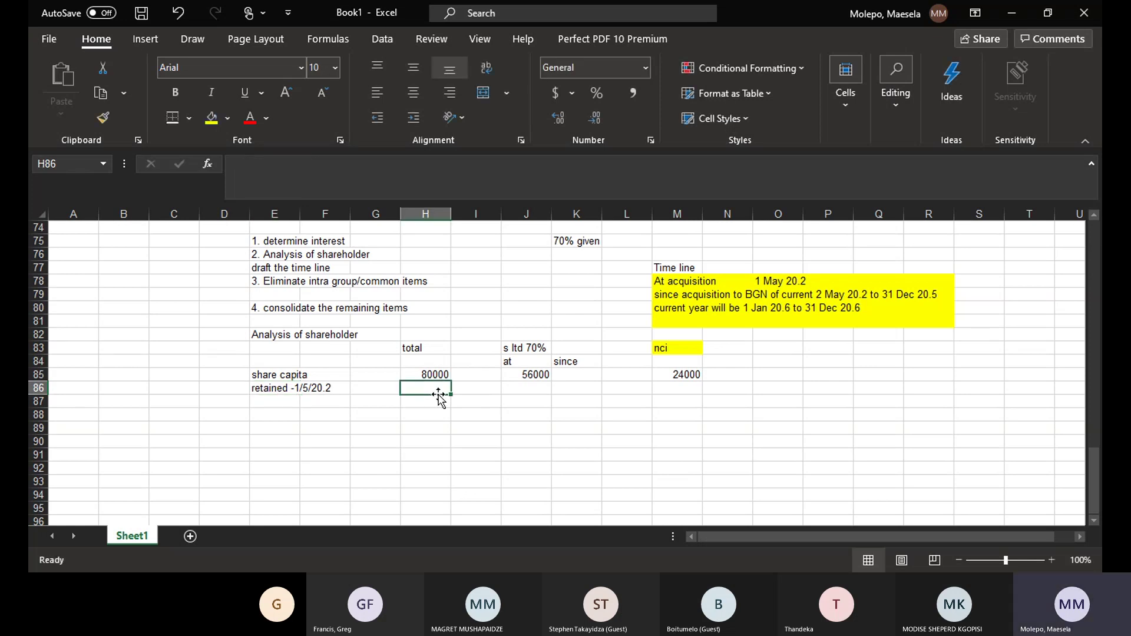
{"action": "type", "text": "20000"}
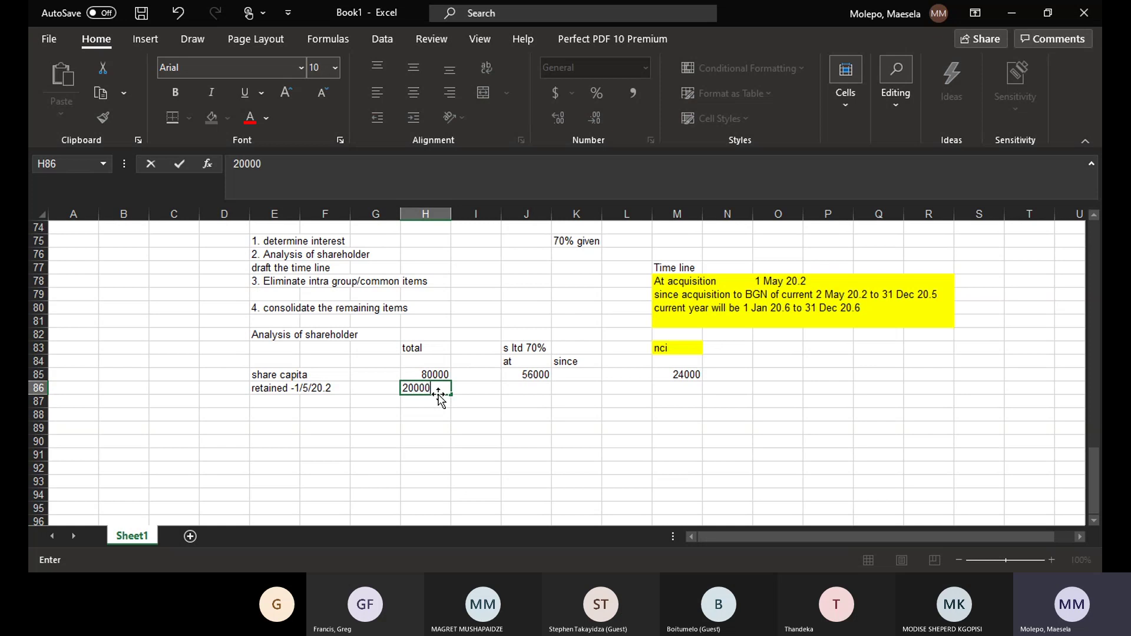
{"action": "left_click", "coordinate": [514, 388]}
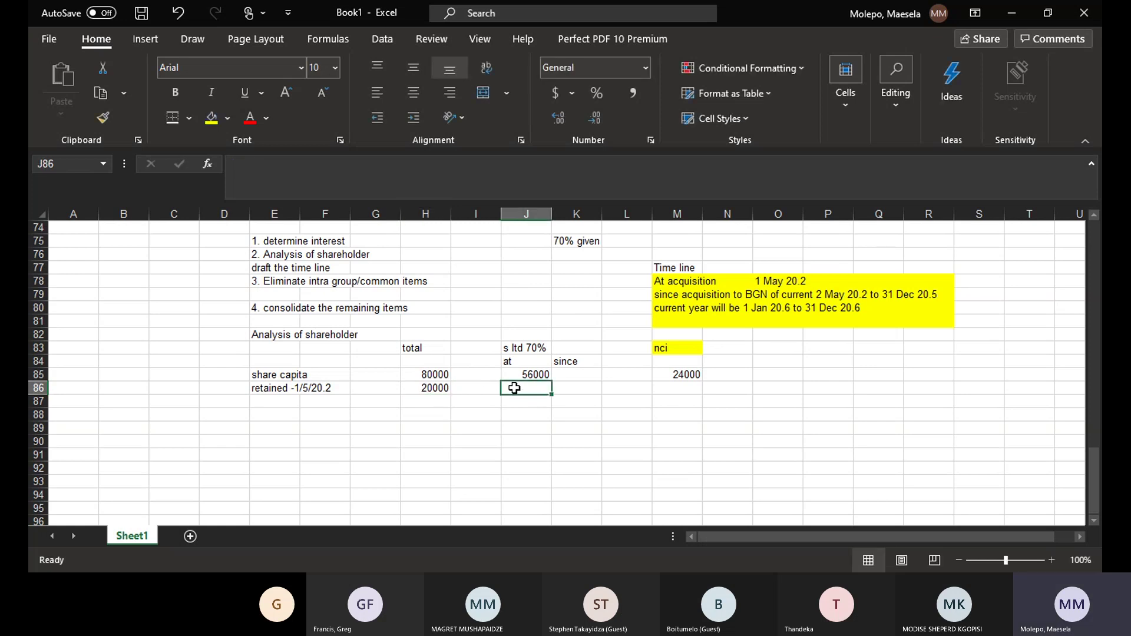
{"action": "type", "text": "1"}
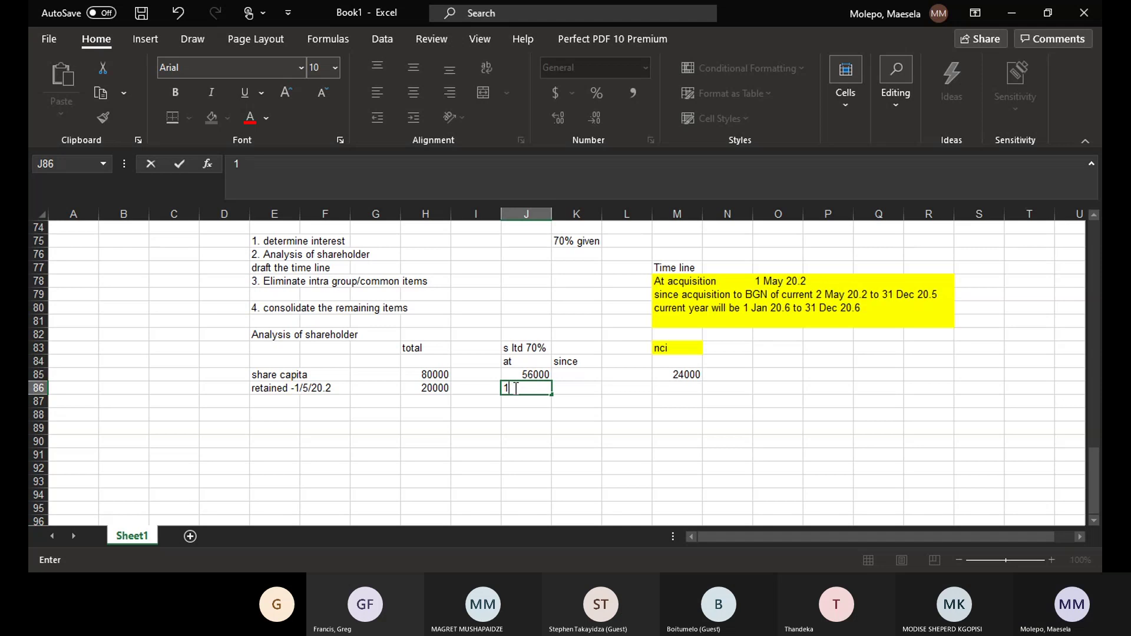
{"action": "type", "text": "4999"}
{"action": "key", "text": "BackSpace"}
{"action": "key", "text": "BackSpace"}
{"action": "key", "text": "BackSpace"}
{"action": "type", "text": "000"}
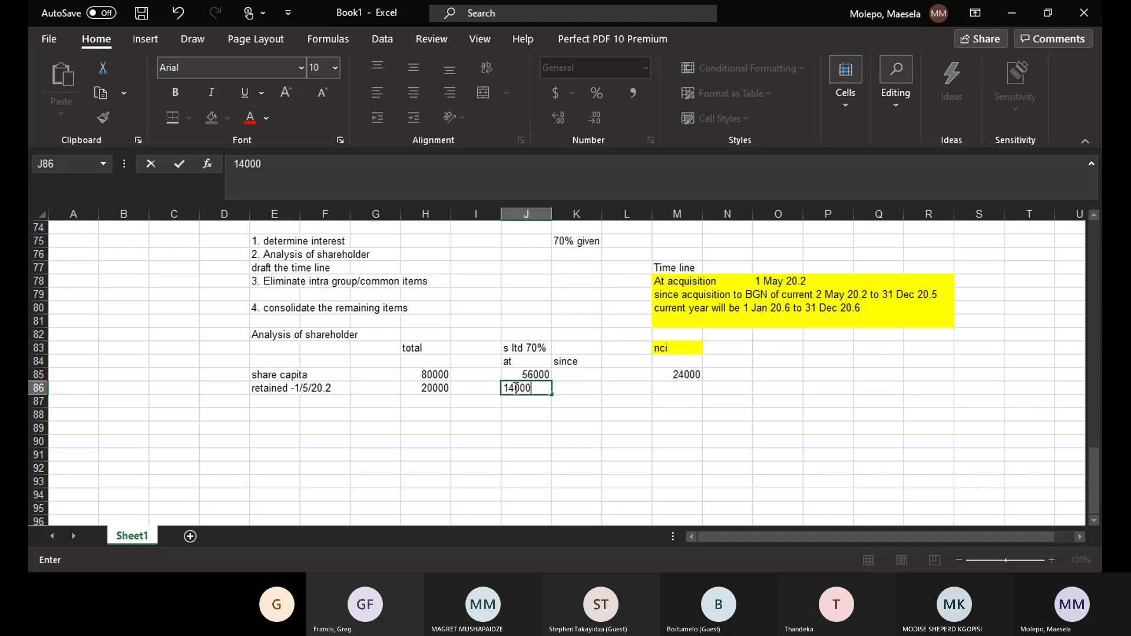
{"action": "left_click", "coordinate": [679, 392]}
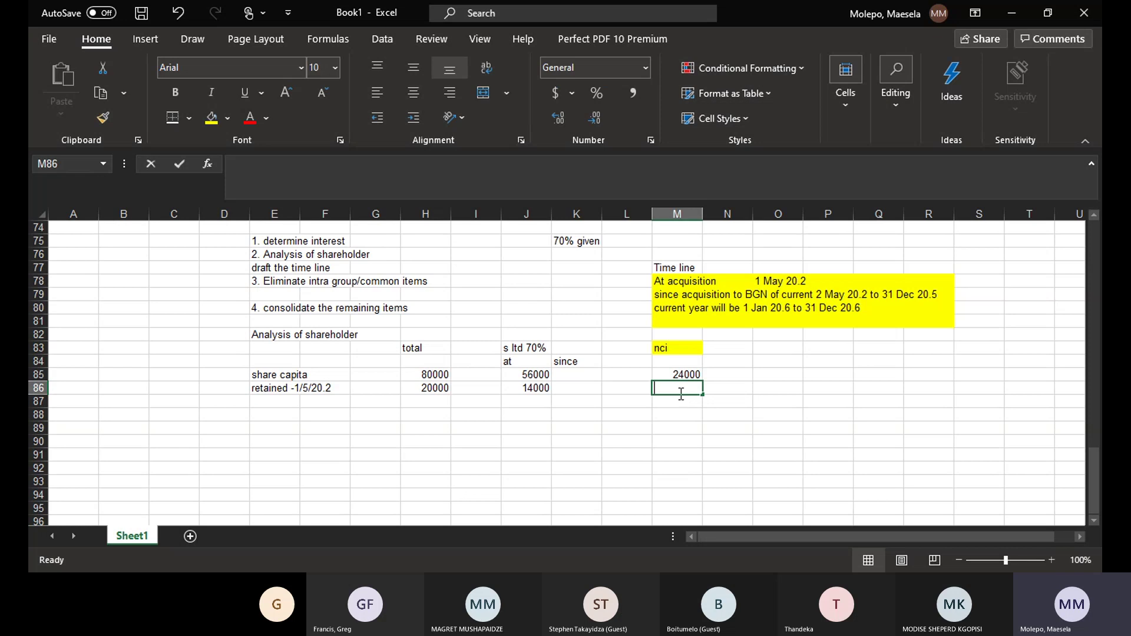
{"action": "type", "text": "6000"}
{"action": "key", "text": "Return"}
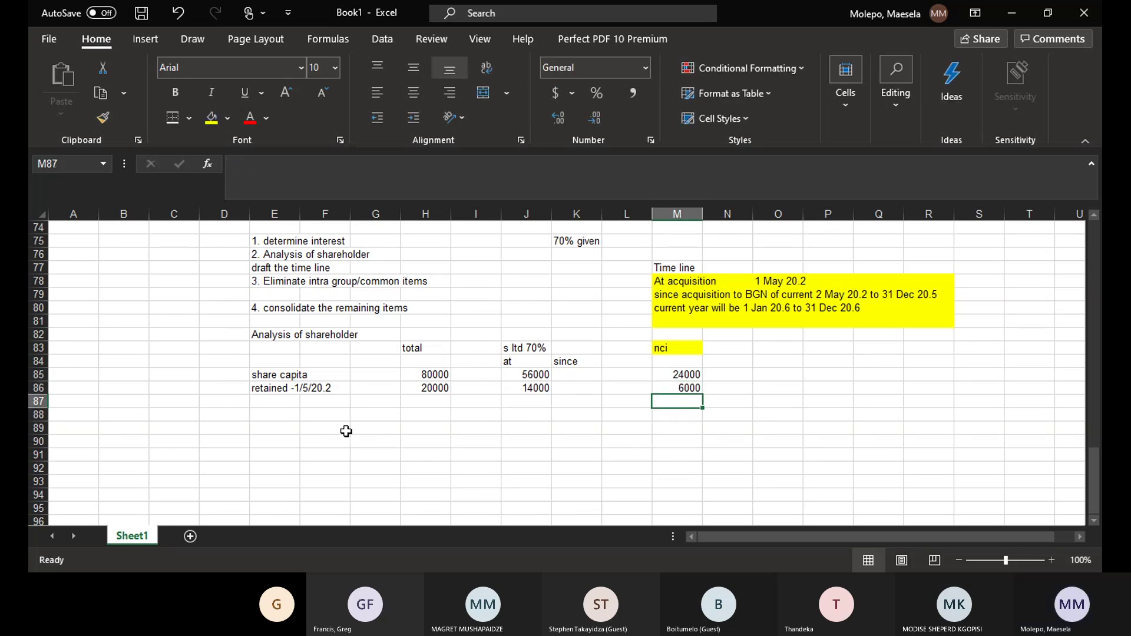
- Enter the row label "revaluation surplus at acquisitin date" in E87, below the retained row
{"action": "left_click", "coordinate": [267, 401]}
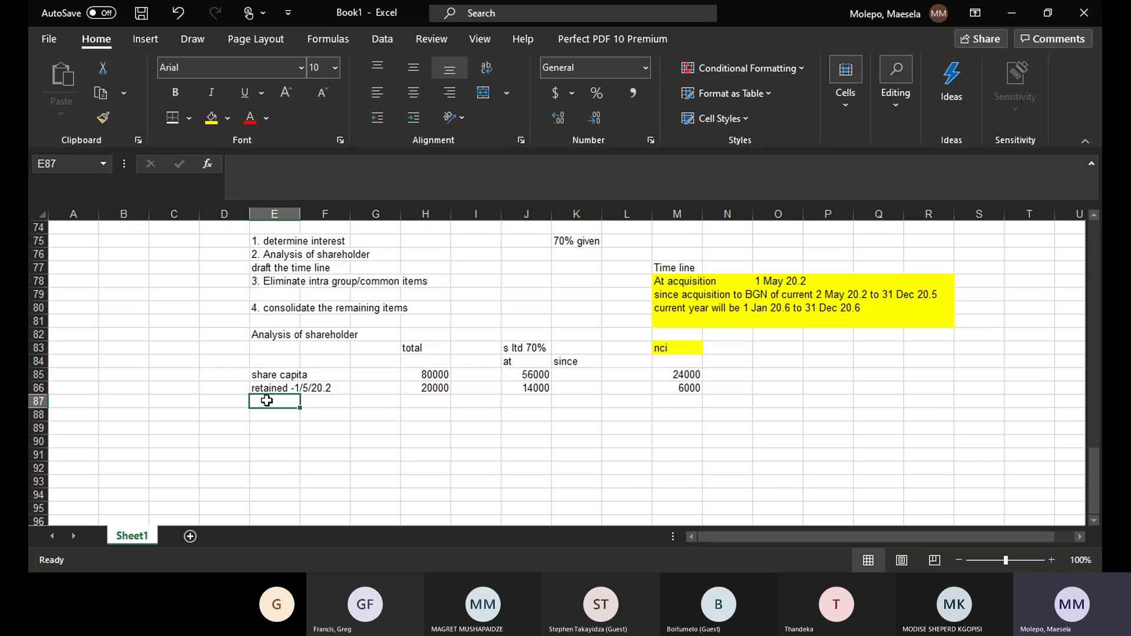
{"action": "type", "text": "reval"}
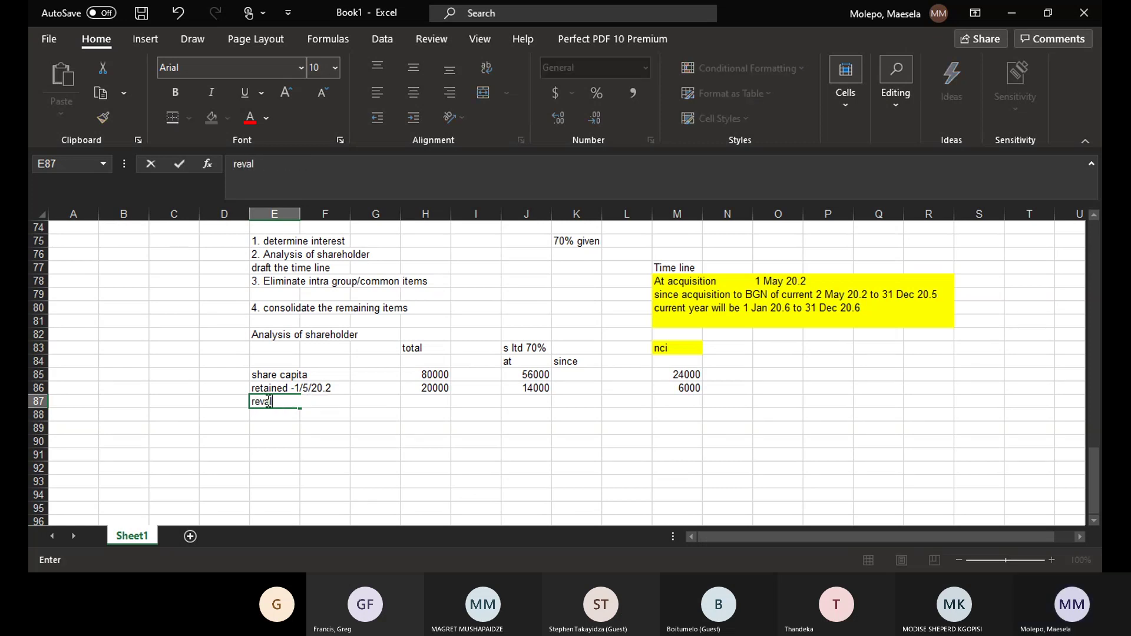
{"action": "type", "text": "uation surplus"}
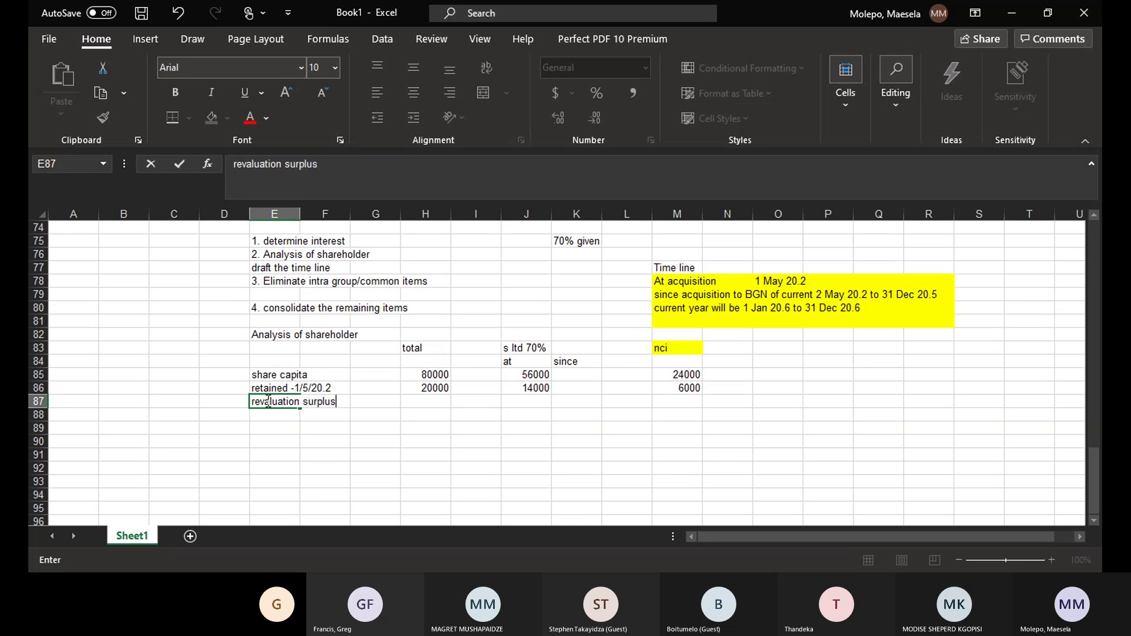
{"action": "type", "text": " at acquisiti"}
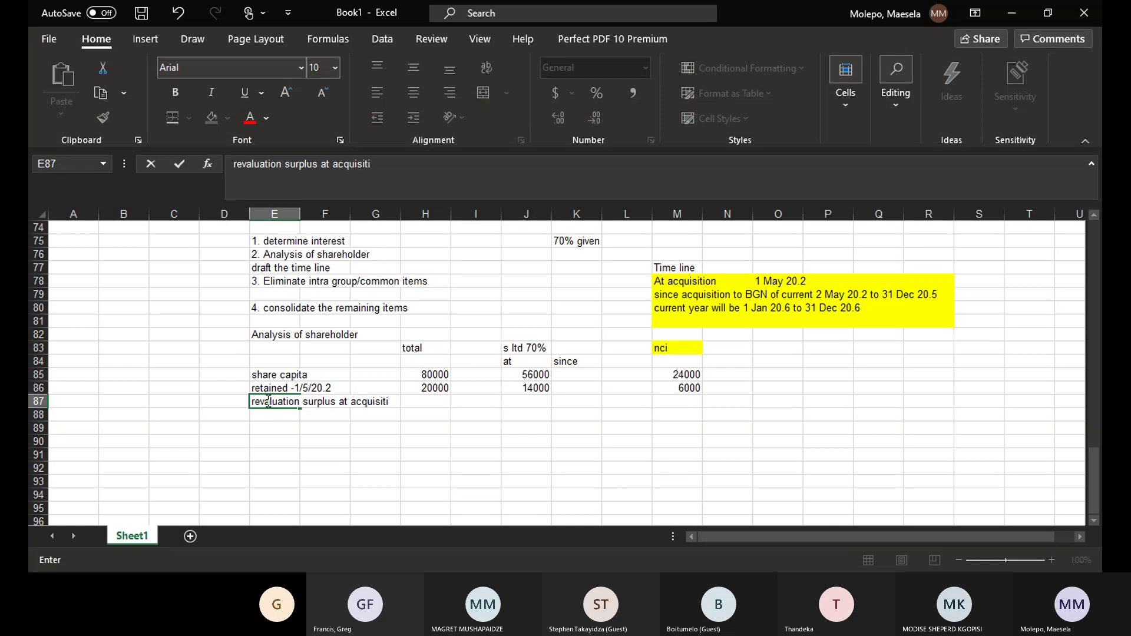
{"action": "type", "text": "n date"}
- Insert a blank column at column G to make room for the long row label before the total column
{"action": "left_click", "coordinate": [392, 216]}
{"action": "right_click", "coordinate": [392, 216]}
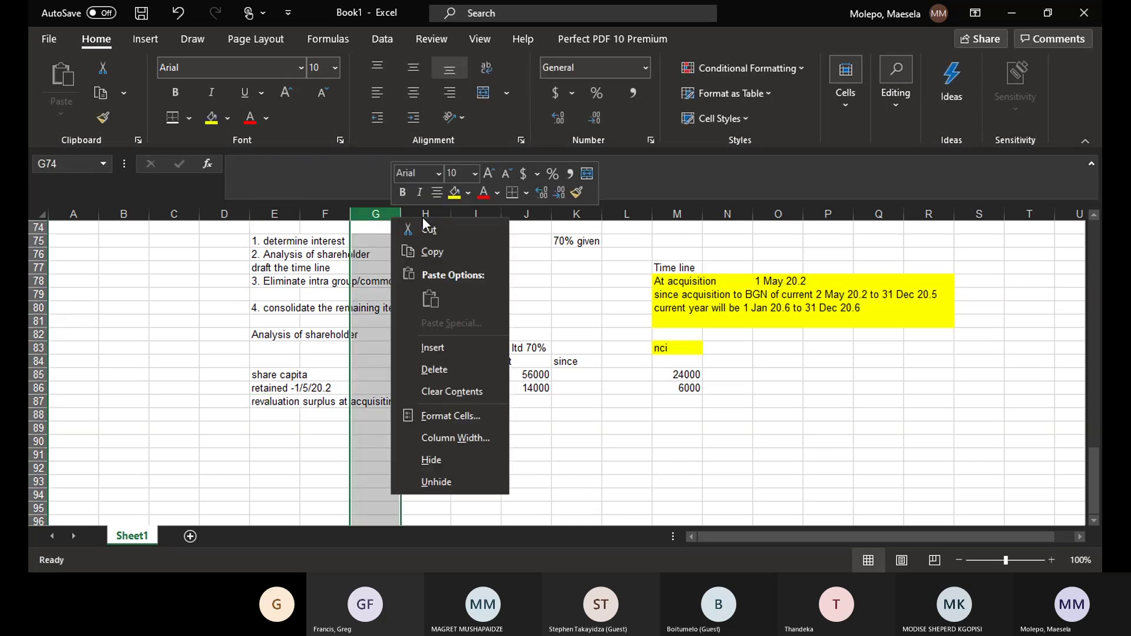
{"action": "left_click", "coordinate": [433, 346]}
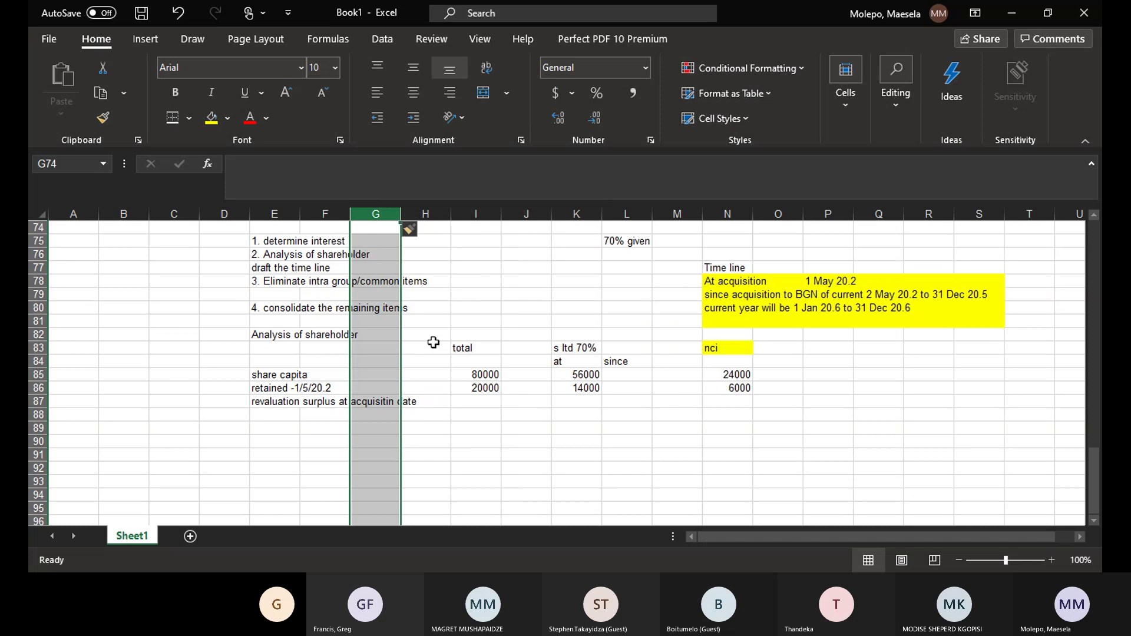
{"action": "left_click", "coordinate": [475, 400]}
{"action": "left_click", "coordinate": [269, 416]}
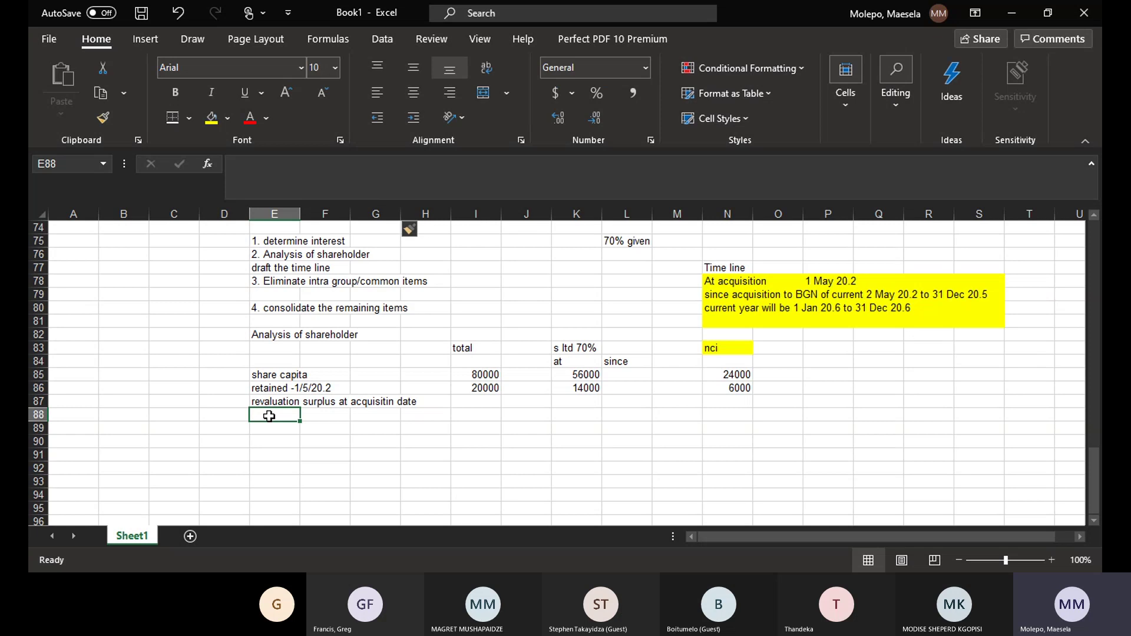
{"action": "type", "text": "("}
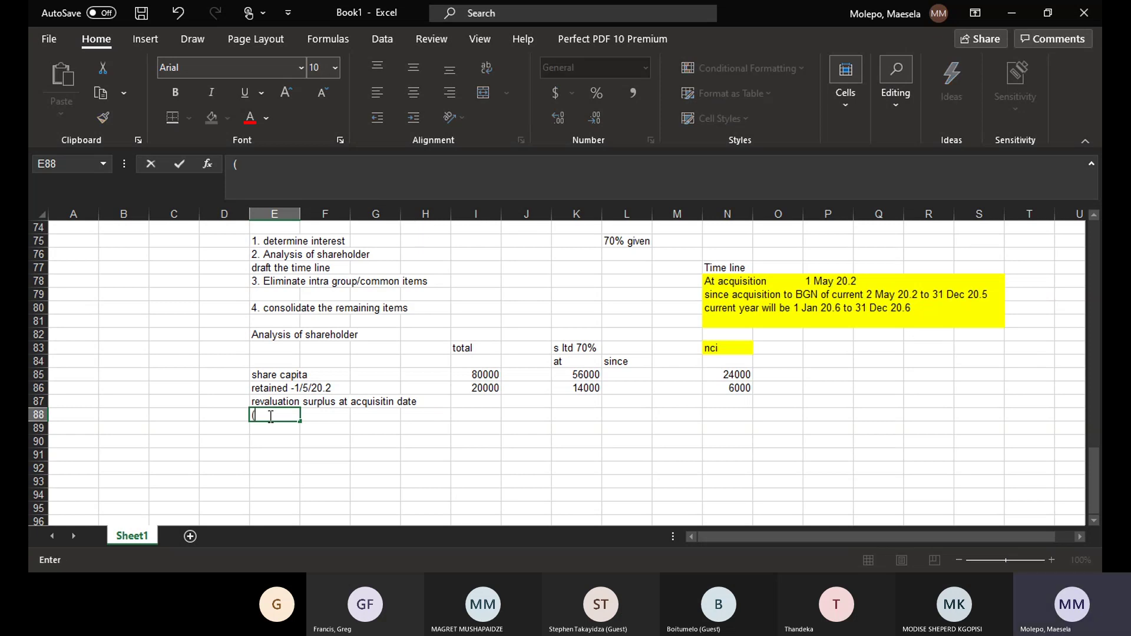
{"action": "type", "text": "300000-200000"}
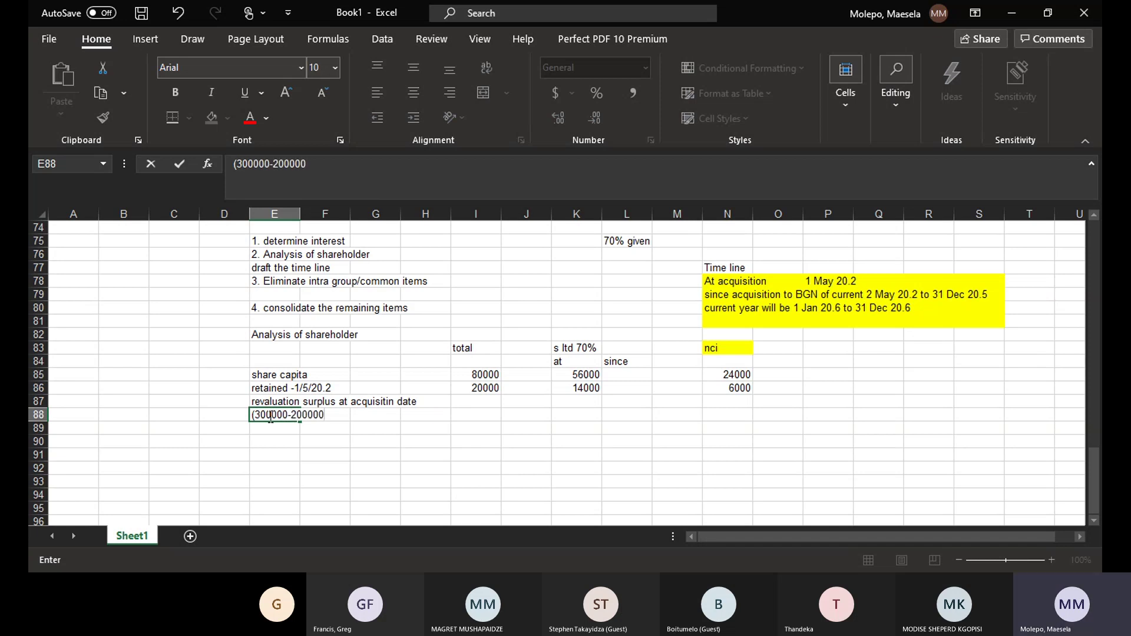
{"action": "type", "text": ")"}
- Fill the revaluation surplus row with 100000 as total in I87, 70000 for s ltd in K87 and 30000 for nci in N87
{"action": "left_click", "coordinate": [473, 407]}
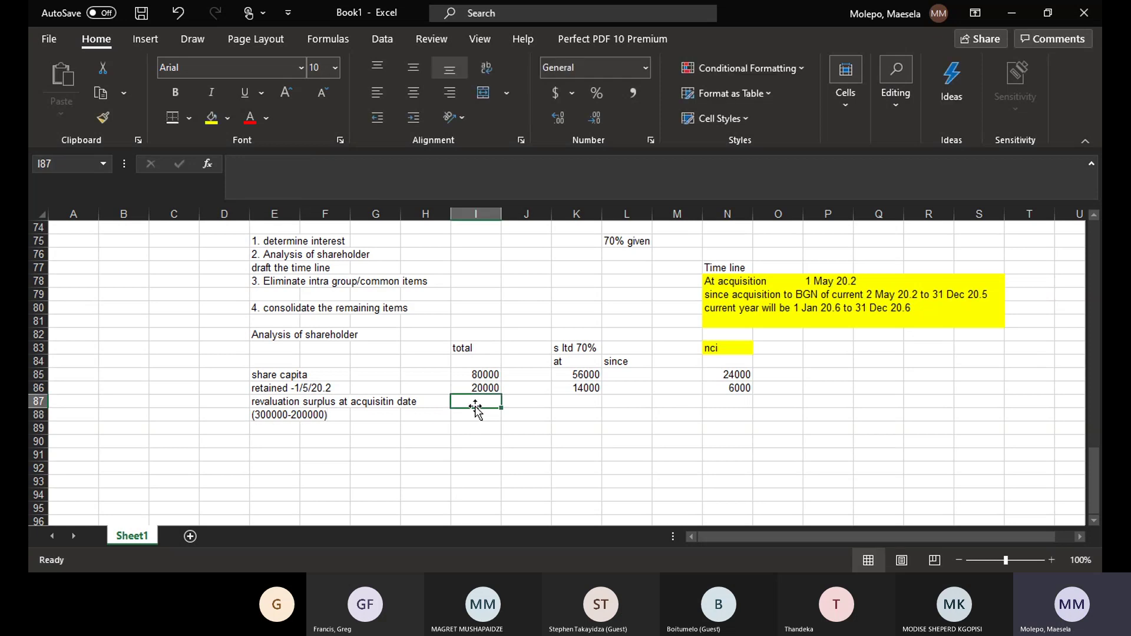
{"action": "type", "text": "100000"}
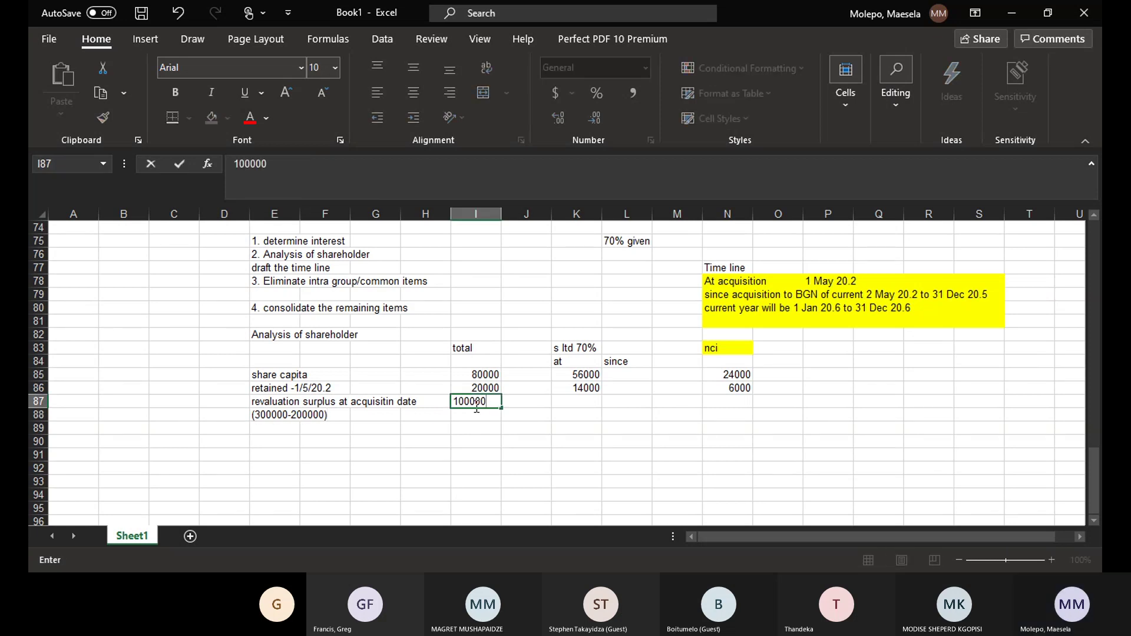
{"action": "left_click", "coordinate": [587, 408]}
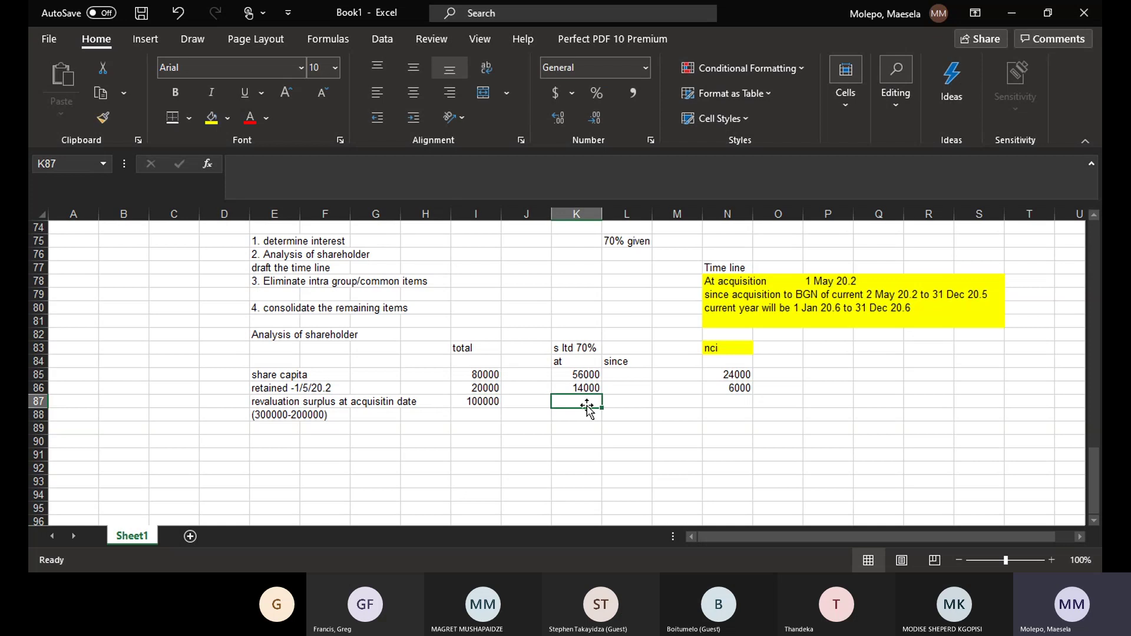
{"action": "type", "text": "70000"}
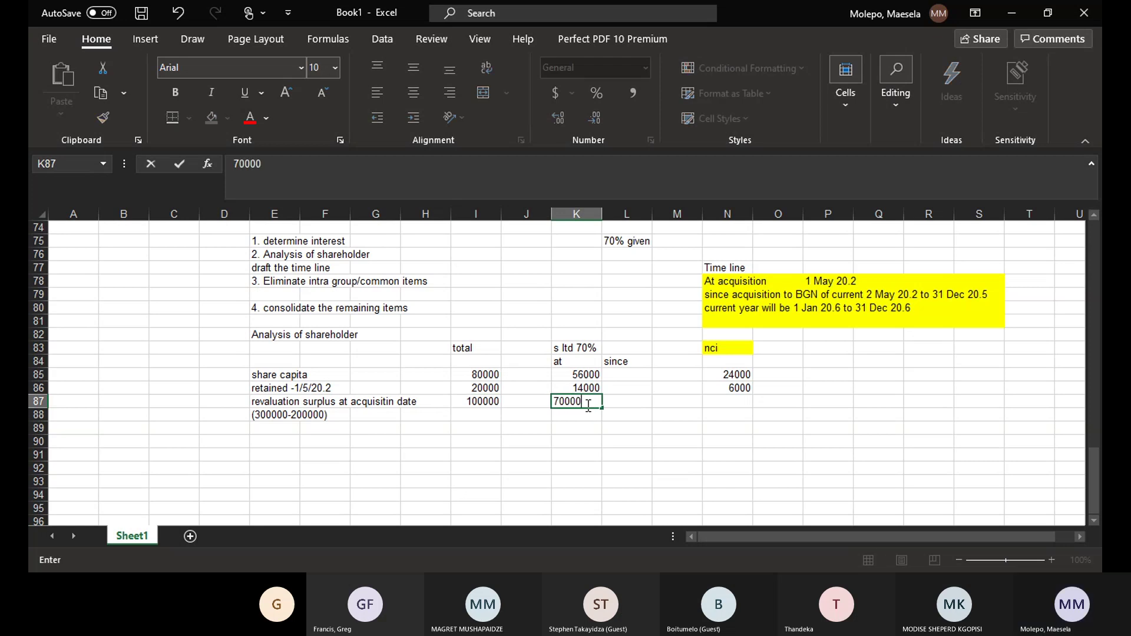
{"action": "left_click", "coordinate": [727, 401]}
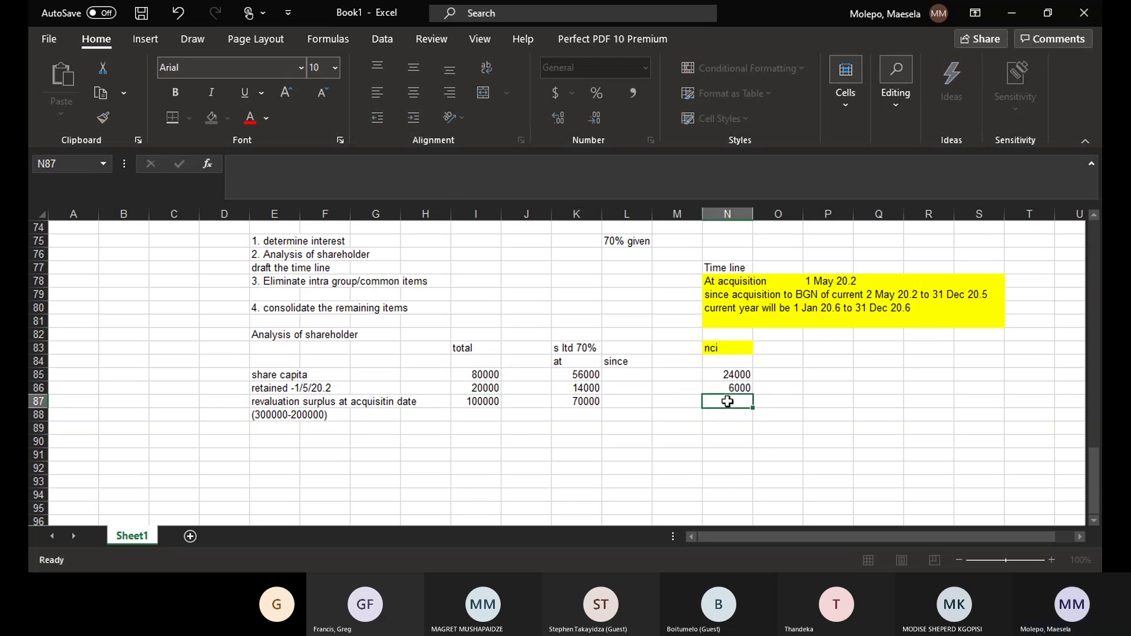
{"action": "type", "text": "30000"}
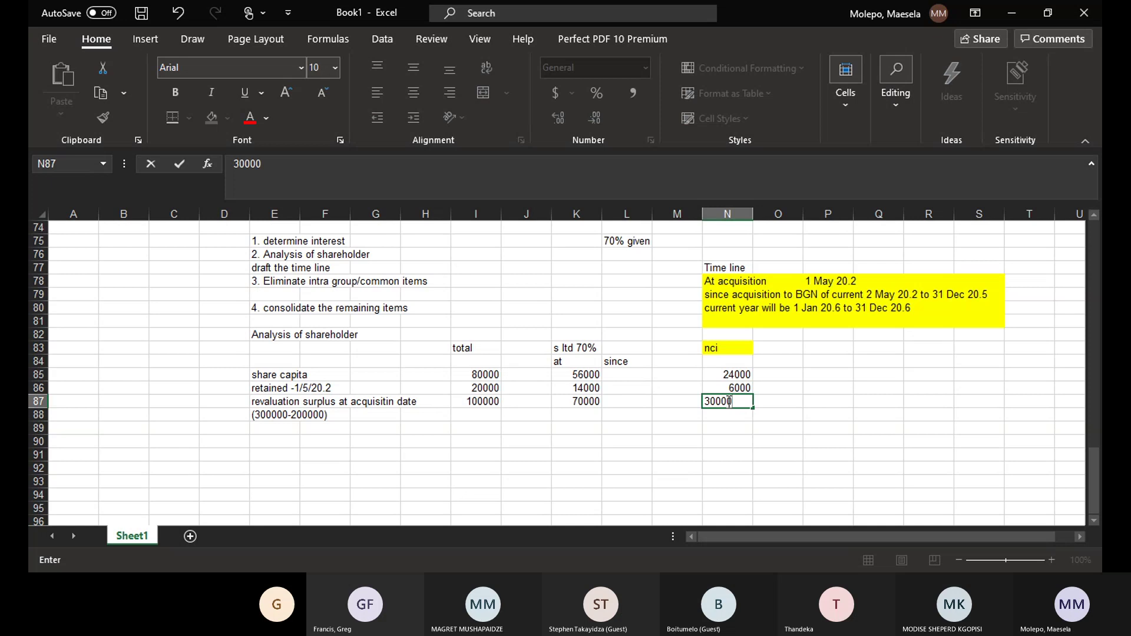
{"action": "key", "text": "Return"}
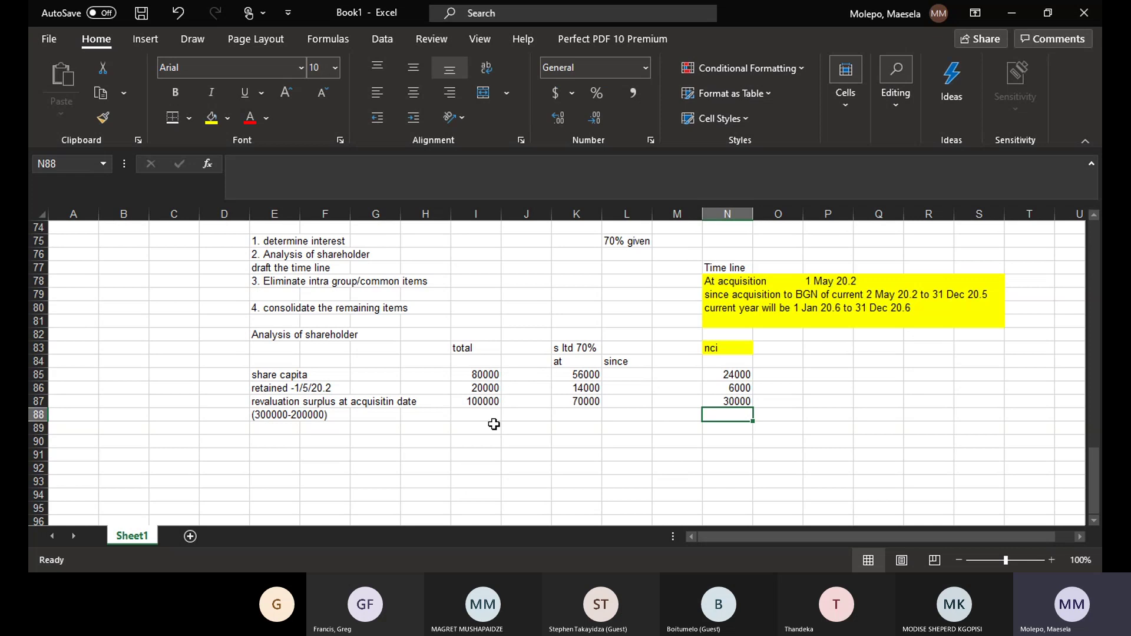
- Apply a top border to I89:N89 to rule off the analysis of shareholder table for its totals
{"action": "left_click_drag", "start_coordinate": [477, 427], "coordinate": [721, 427]}
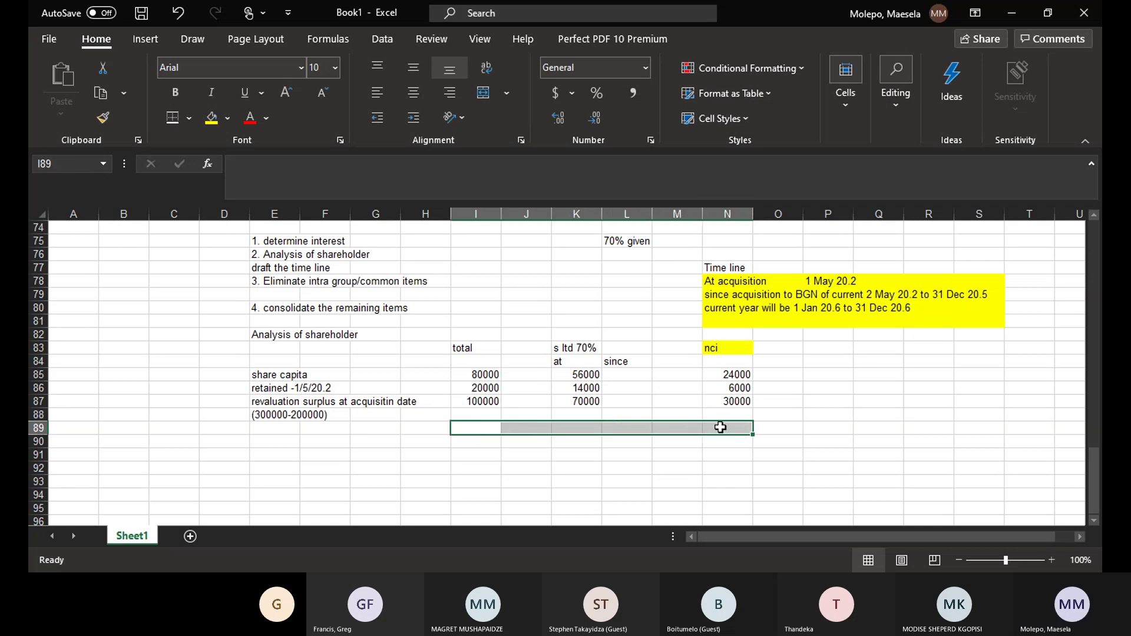
{"action": "left_click", "coordinate": [188, 119]}
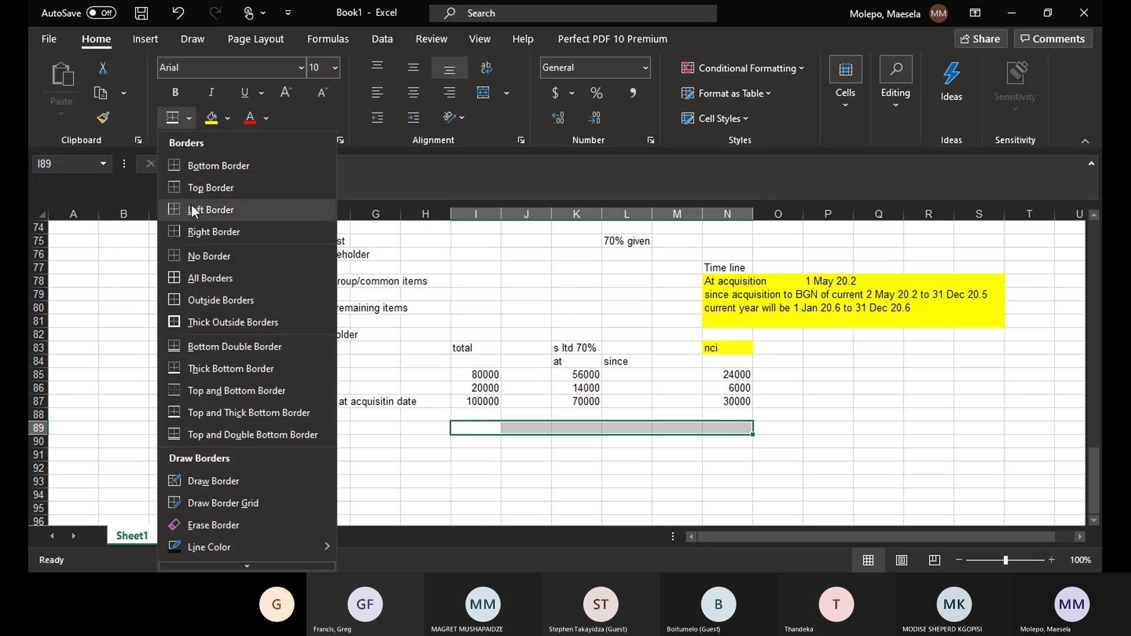
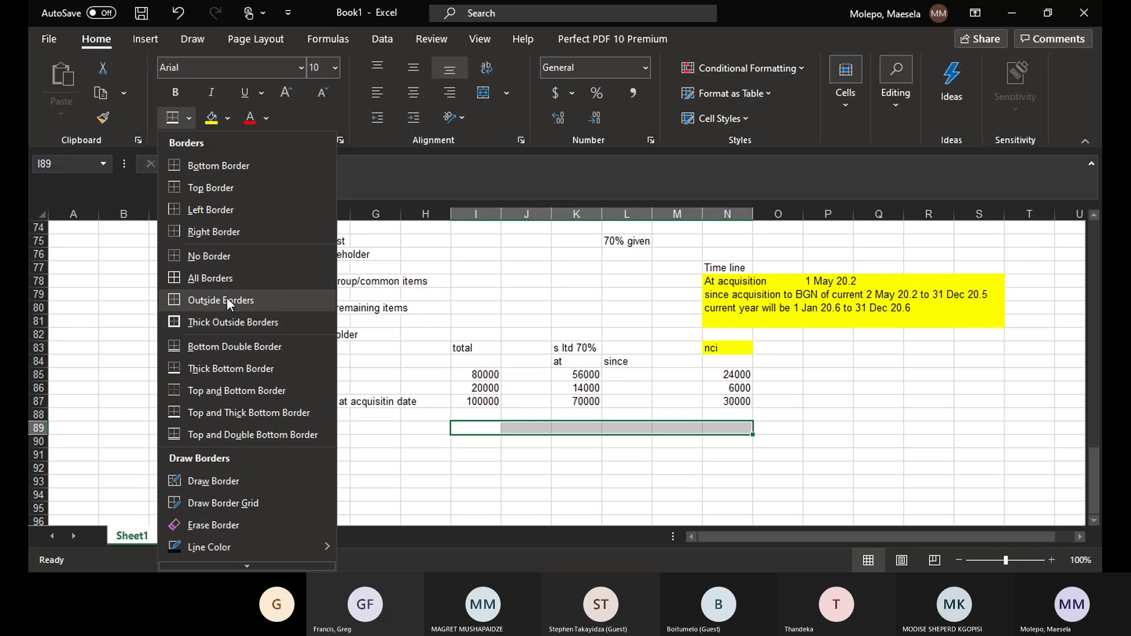
{"action": "left_click", "coordinate": [225, 189]}
- Enter the column totals in row 89: 200000 in I89, 140000 in K89 and 60000 in N89
{"action": "left_click", "coordinate": [459, 428]}
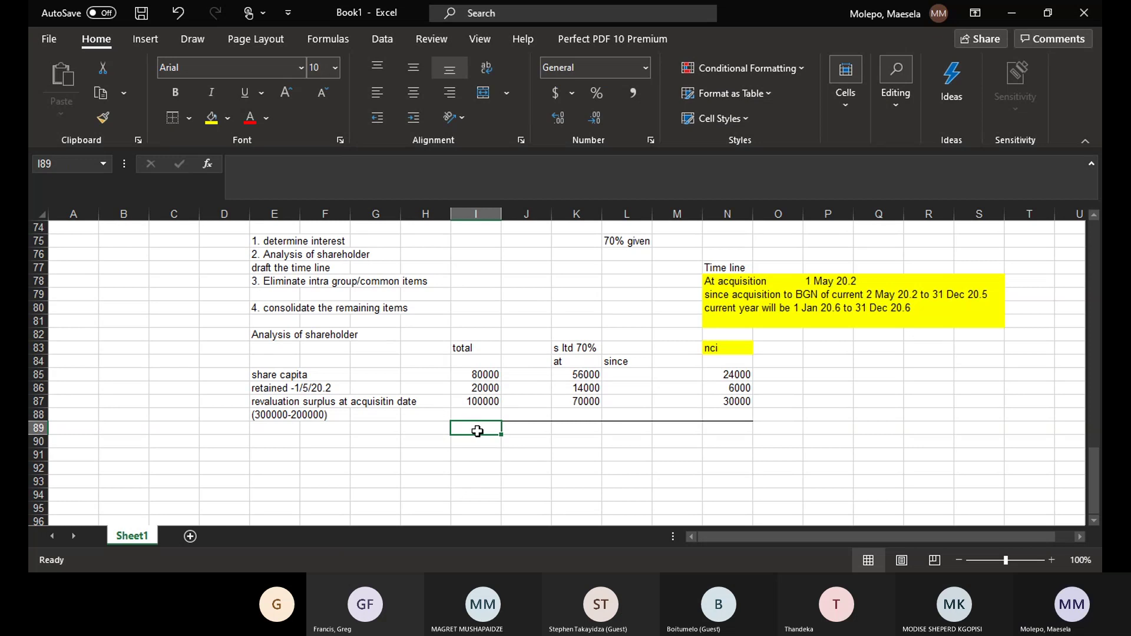
{"action": "type", "text": "200000"}
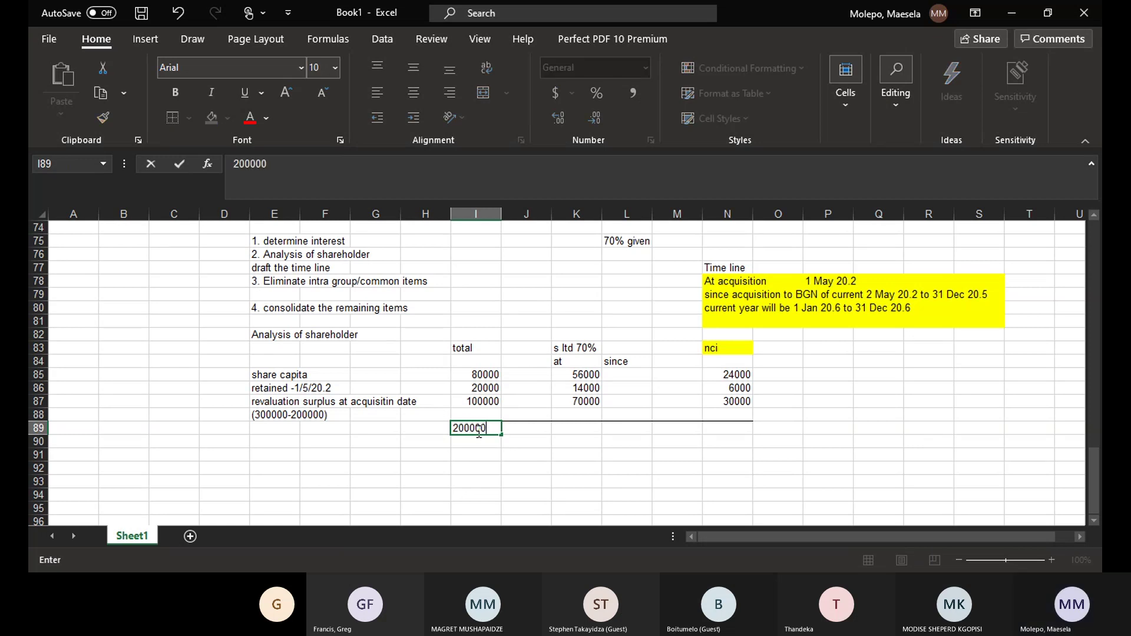
{"action": "key", "text": "Tab"}
{"action": "key", "text": "Tab"}
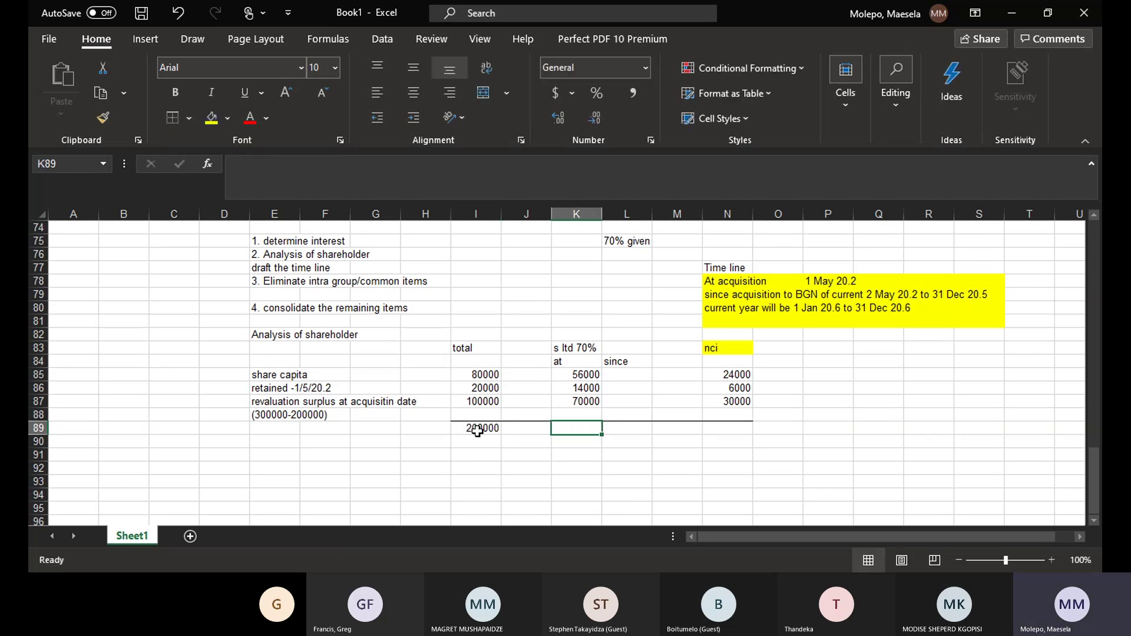
{"action": "type", "text": "1"}
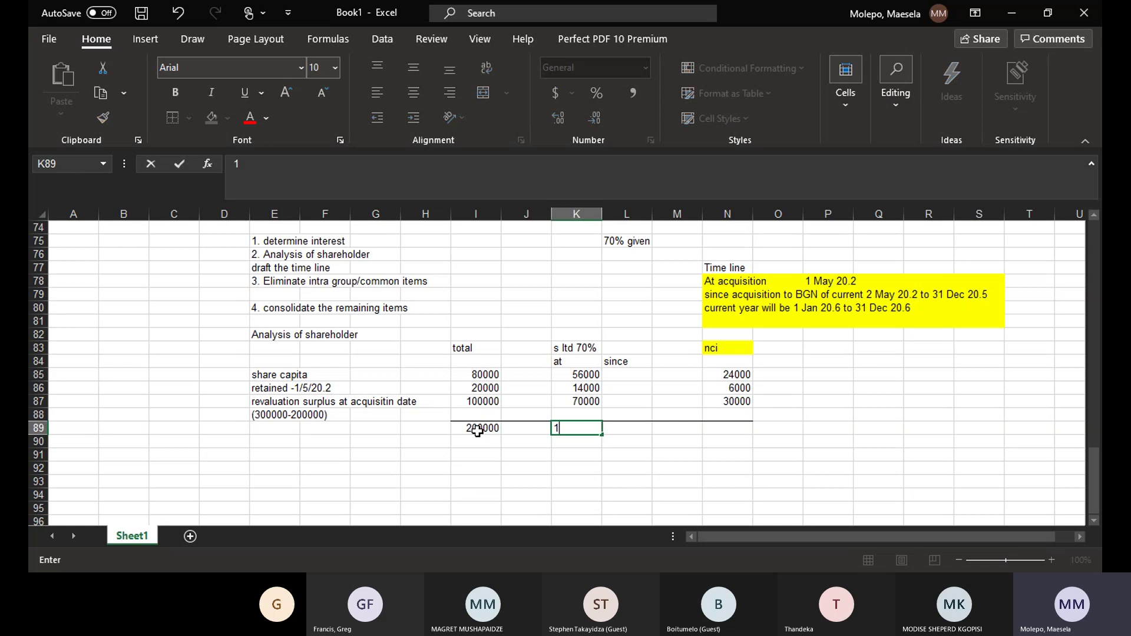
{"action": "type", "text": "40000"}
{"action": "key", "text": "Tab"}
{"action": "key", "text": "Tab"}
{"action": "key", "text": "Tab"}
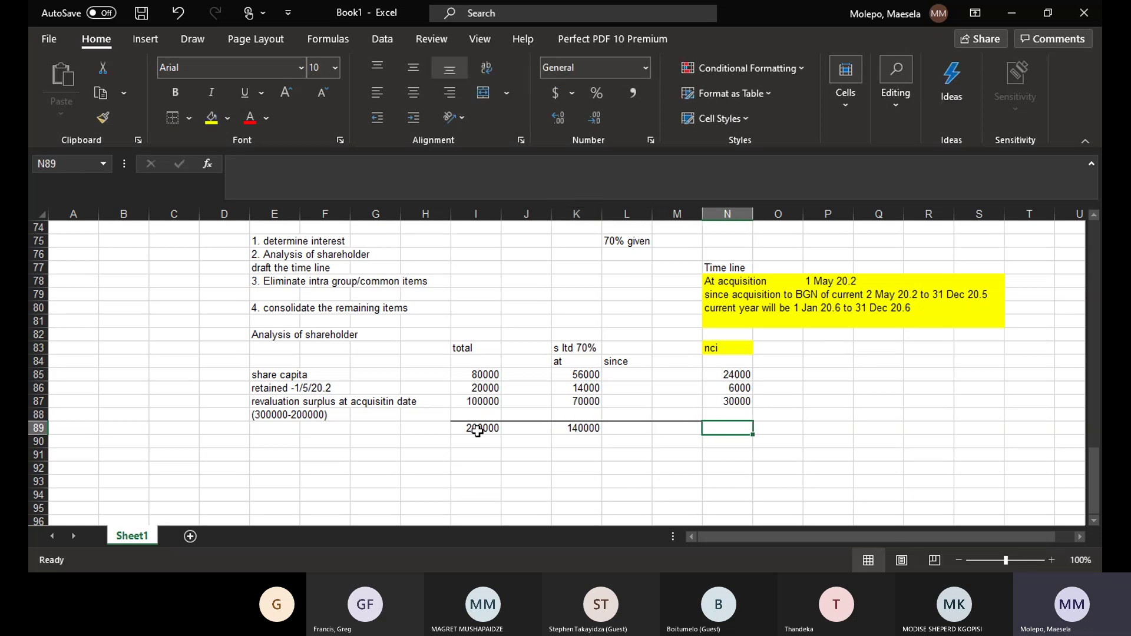
{"action": "type", "text": "60000"}
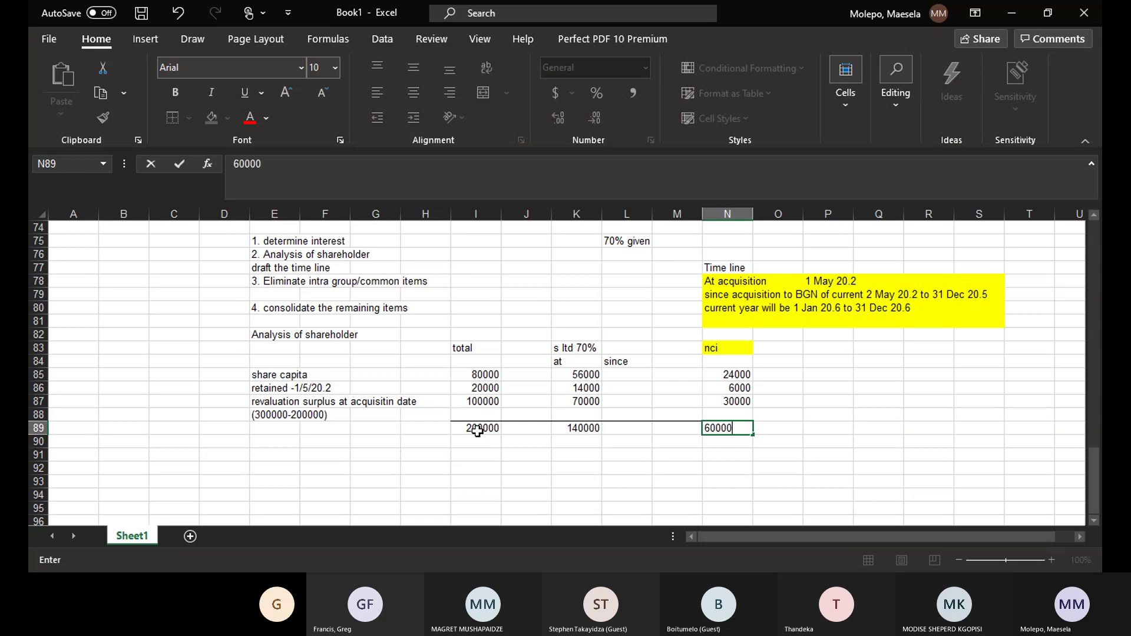
{"action": "key", "text": "Return"}
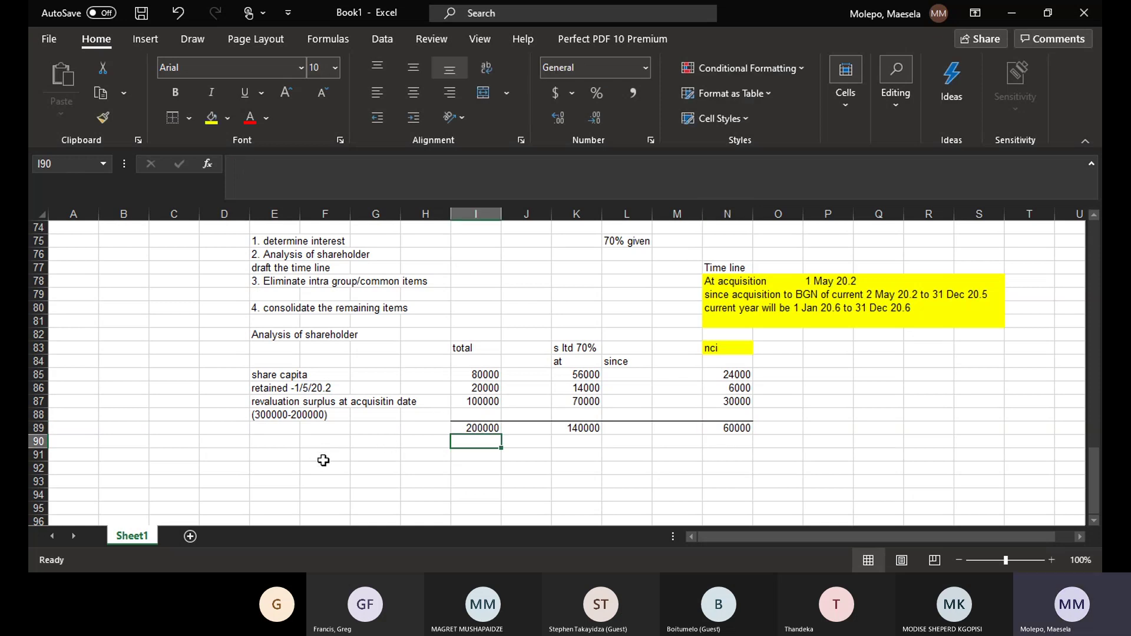
- Enter the label "Consideration paid" in E92, below the totals of the analysis of shareholder
{"action": "left_click", "coordinate": [281, 468]}
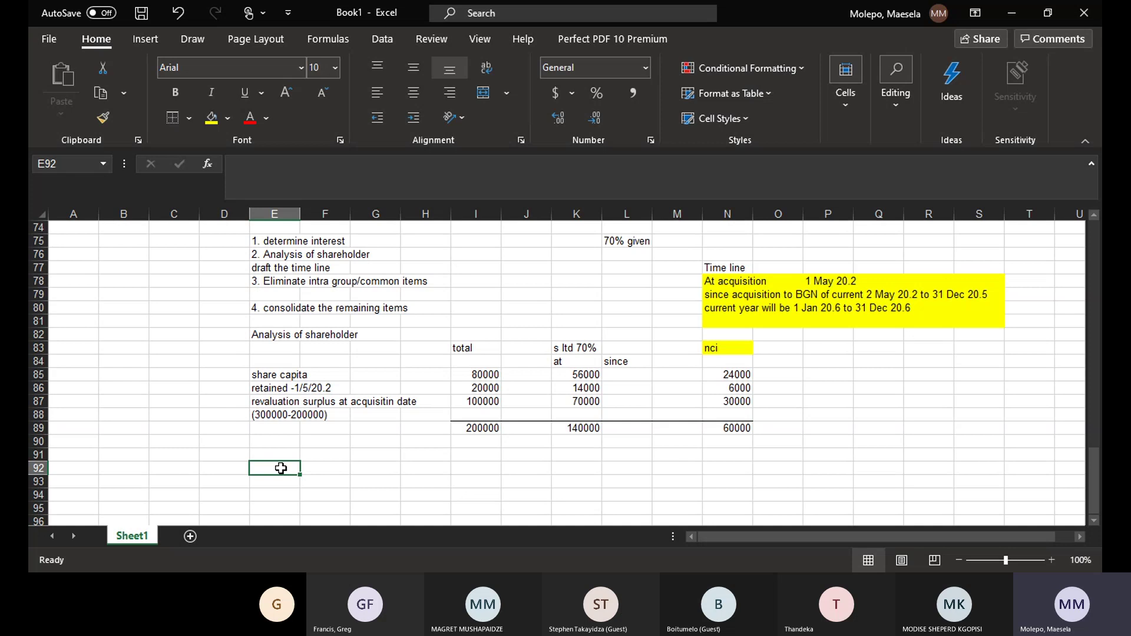
{"action": "type", "text": "CONSI"}
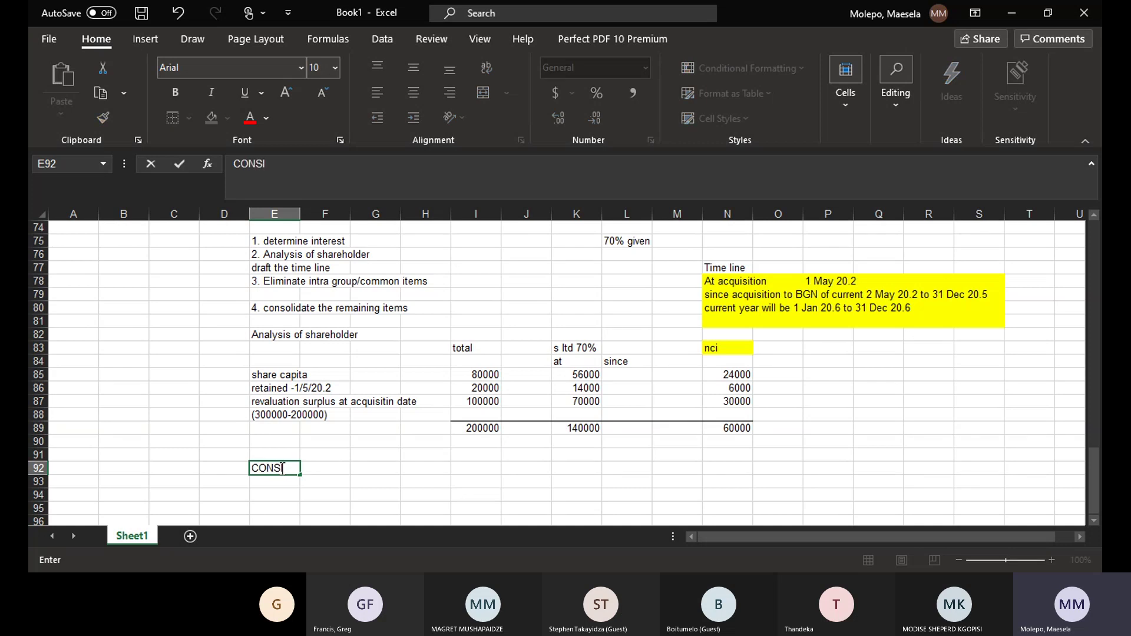
{"action": "key", "text": "BackSpace"}
{"action": "key", "text": "BackSpace"}
{"action": "key", "text": "BackSpace"}
{"action": "key", "text": "BackSpace"}
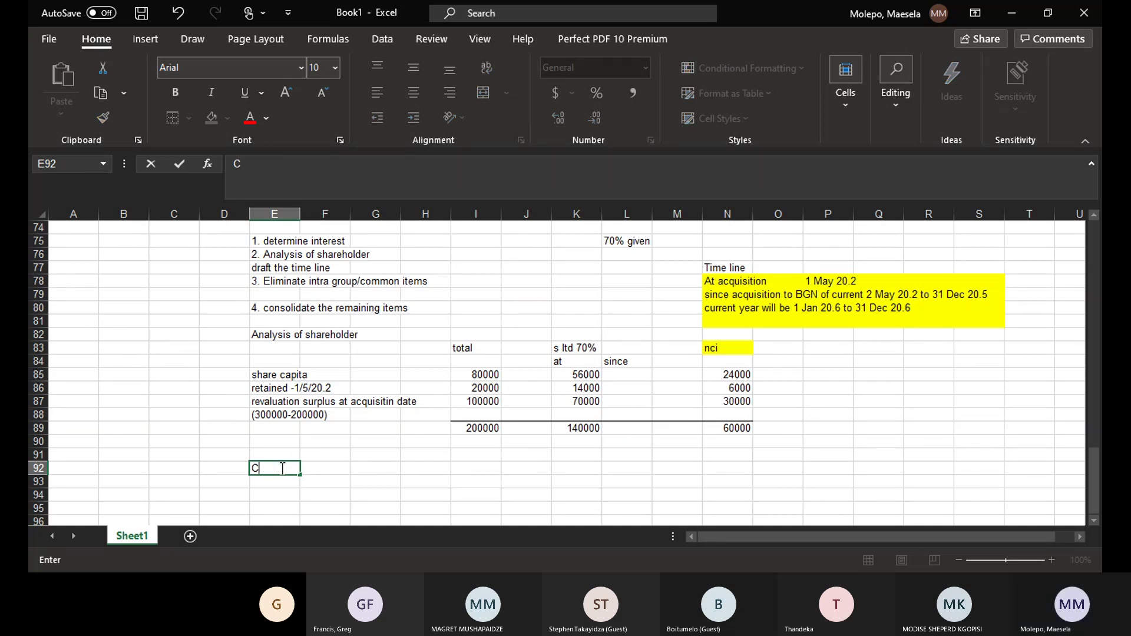
{"action": "type", "text": "onsideration"}
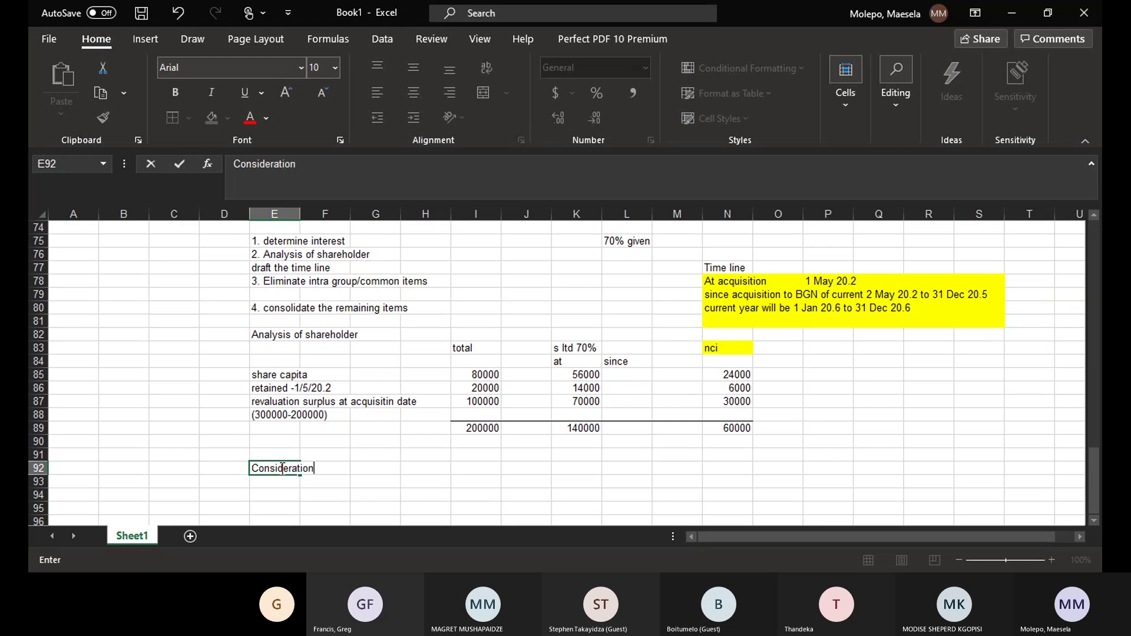
{"action": "type", "text": " paid"}
- Enter 140000 in K92 as the consideration paid under the s ltd at-acquisition column
{"action": "left_click", "coordinate": [477, 467]}
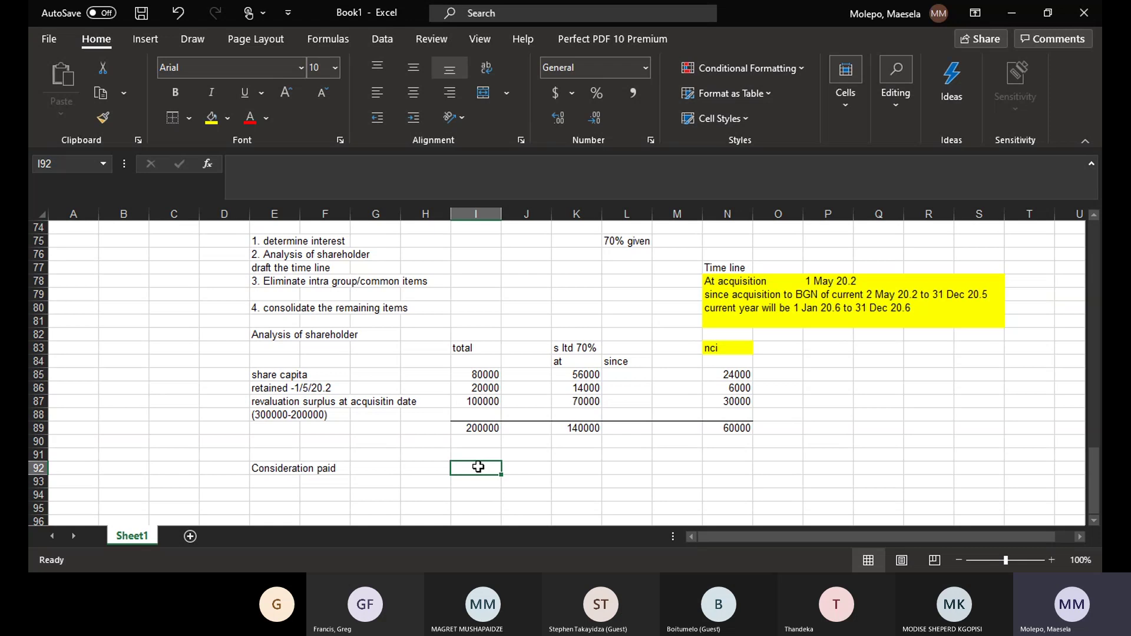
{"action": "left_click", "coordinate": [574, 465]}
{"action": "type", "text": "1"}
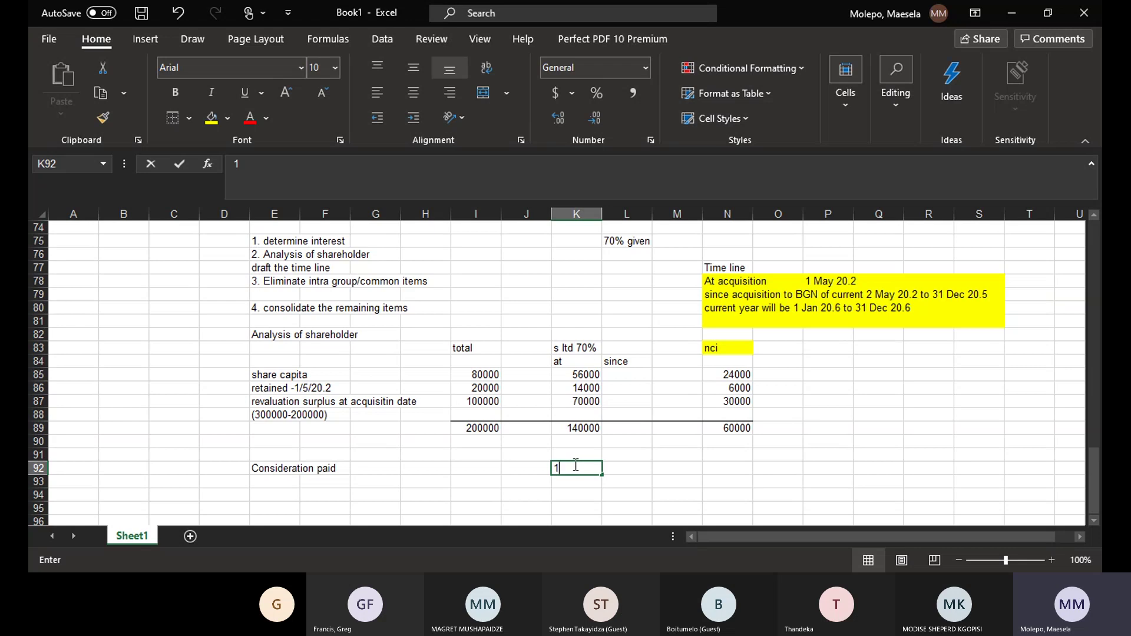
{"action": "type", "text": "40000"}
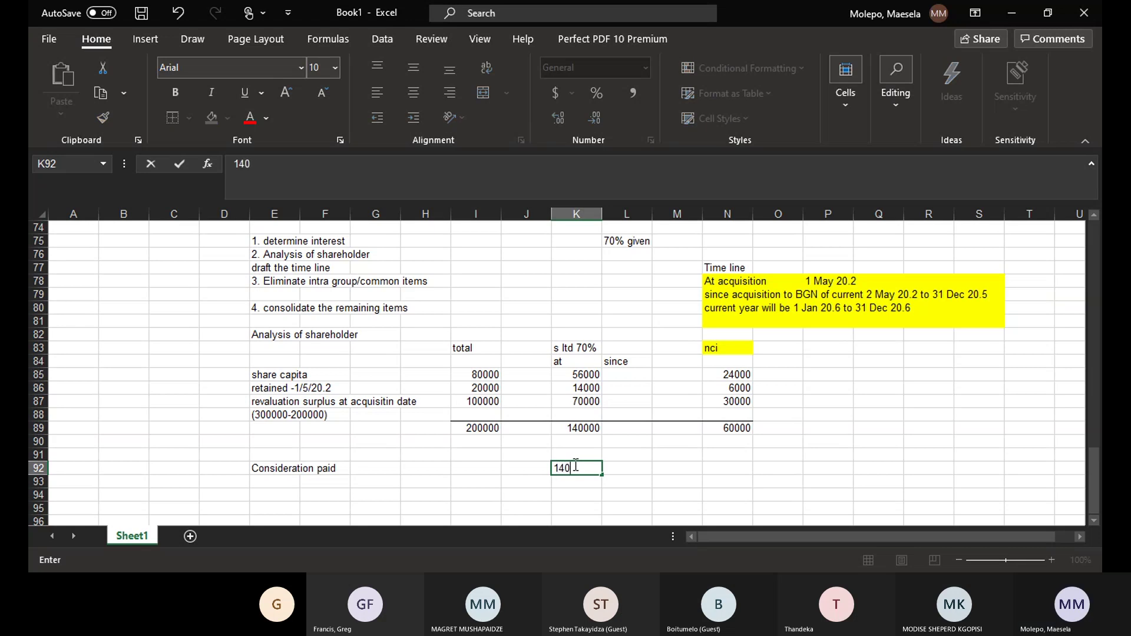
{"action": "left_click", "coordinate": [610, 482]}
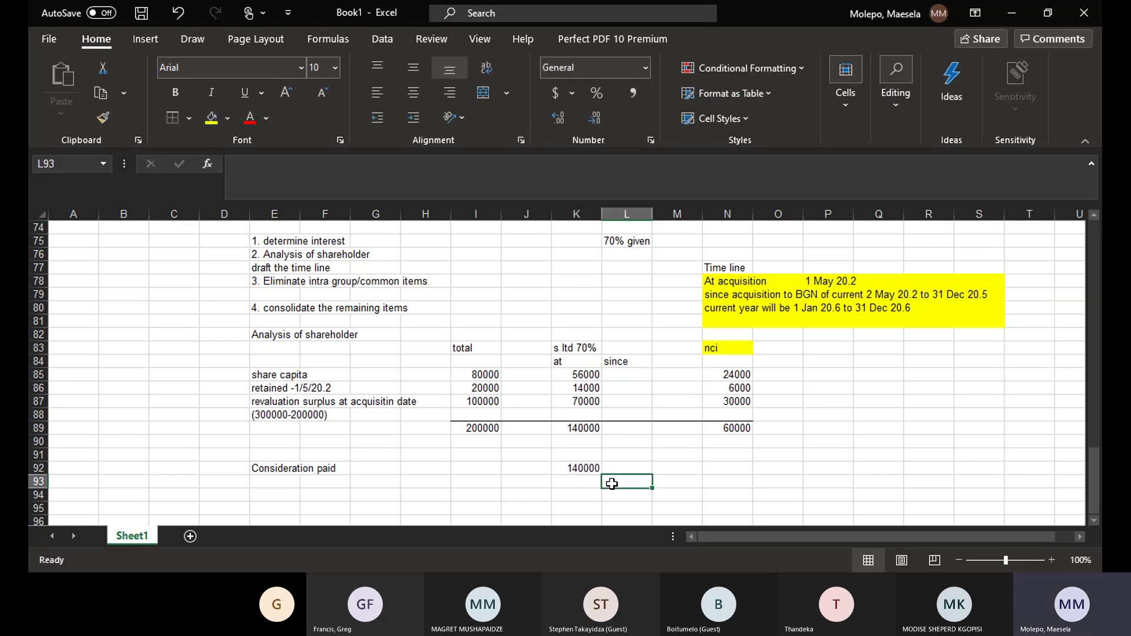
- Add a "good will" row under the totals, with the label in E90 and 0 in K90
{"action": "left_click", "coordinate": [269, 441]}
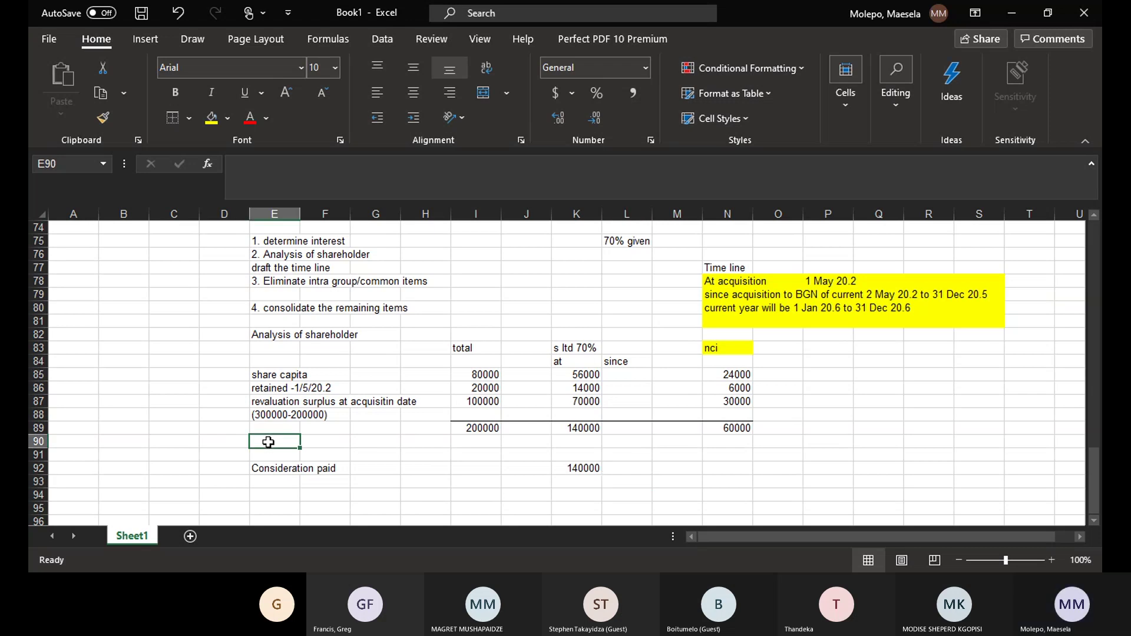
{"action": "type", "text": "good will"}
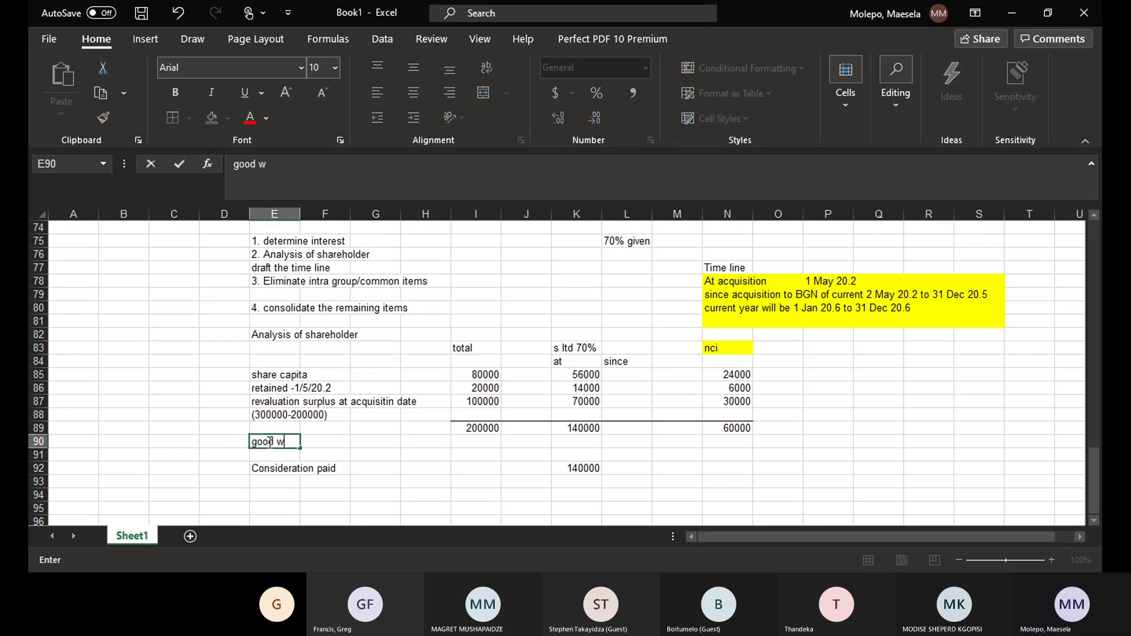
{"action": "left_click", "coordinate": [580, 441]}
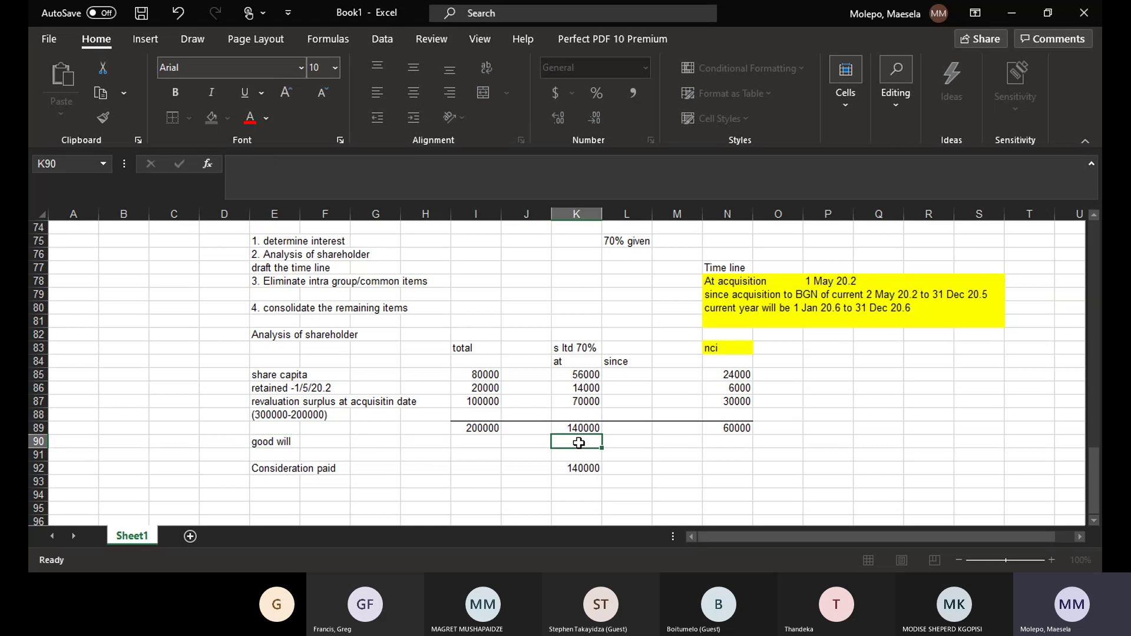
{"action": "key", "text": "Return"}
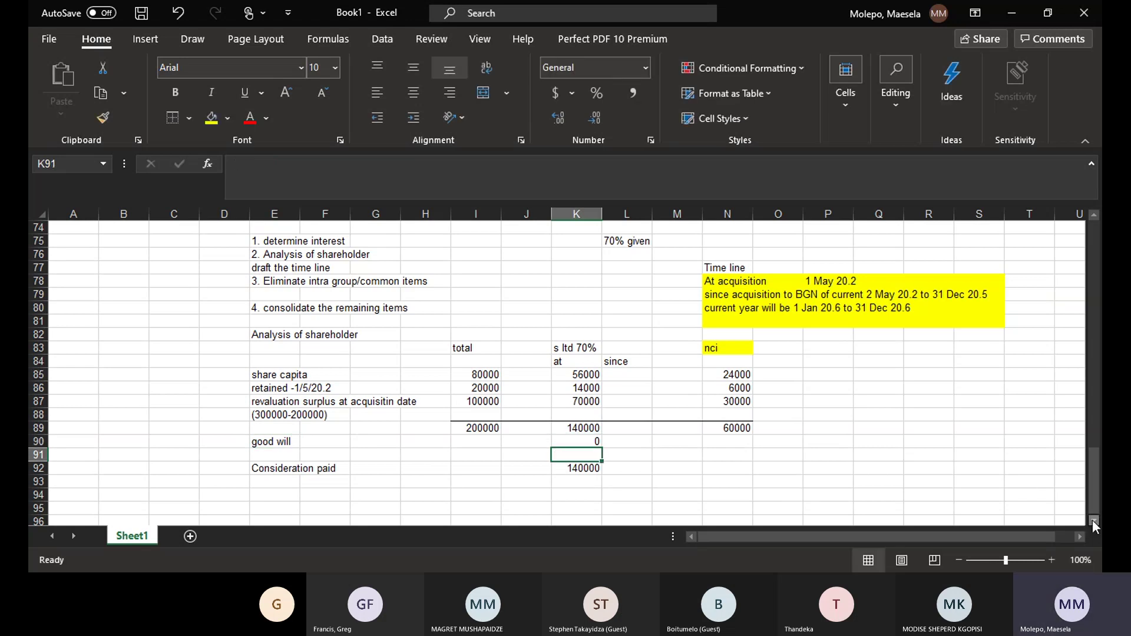
- Enter the section heading "since acquisition to beginning of current year" in E94, below the consideration paid row
{"action": "scroll", "coordinate": [1094, 520], "scroll_direction": "down", "scroll_amount": 5}
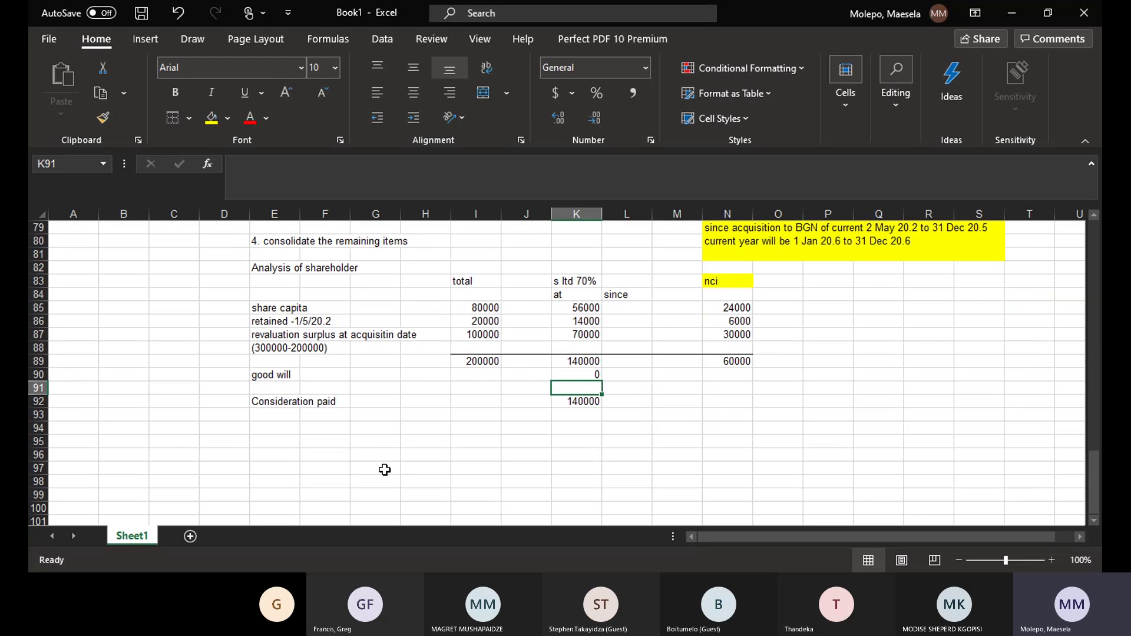
{"action": "left_click", "coordinate": [280, 435]}
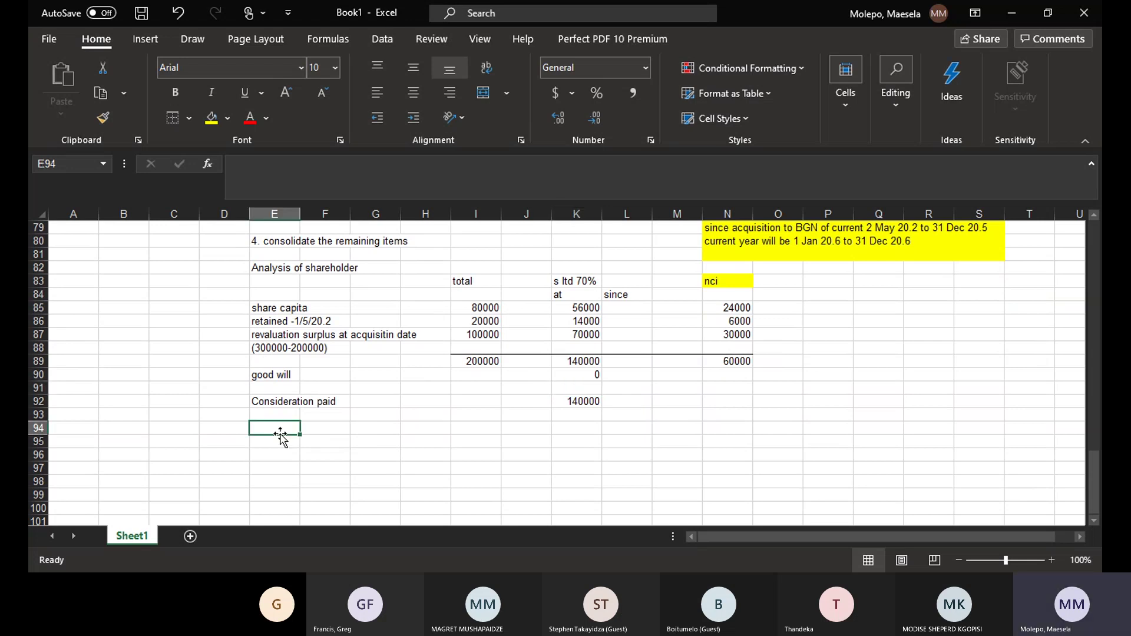
{"action": "type", "text": "since "}
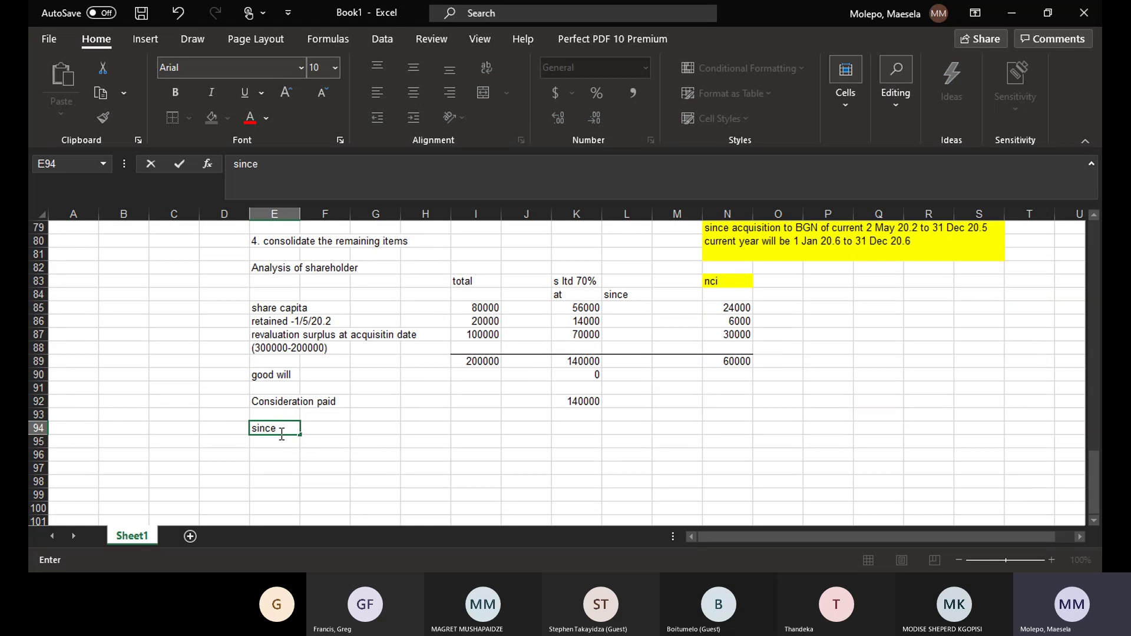
{"action": "type", "text": "acquisition t"}
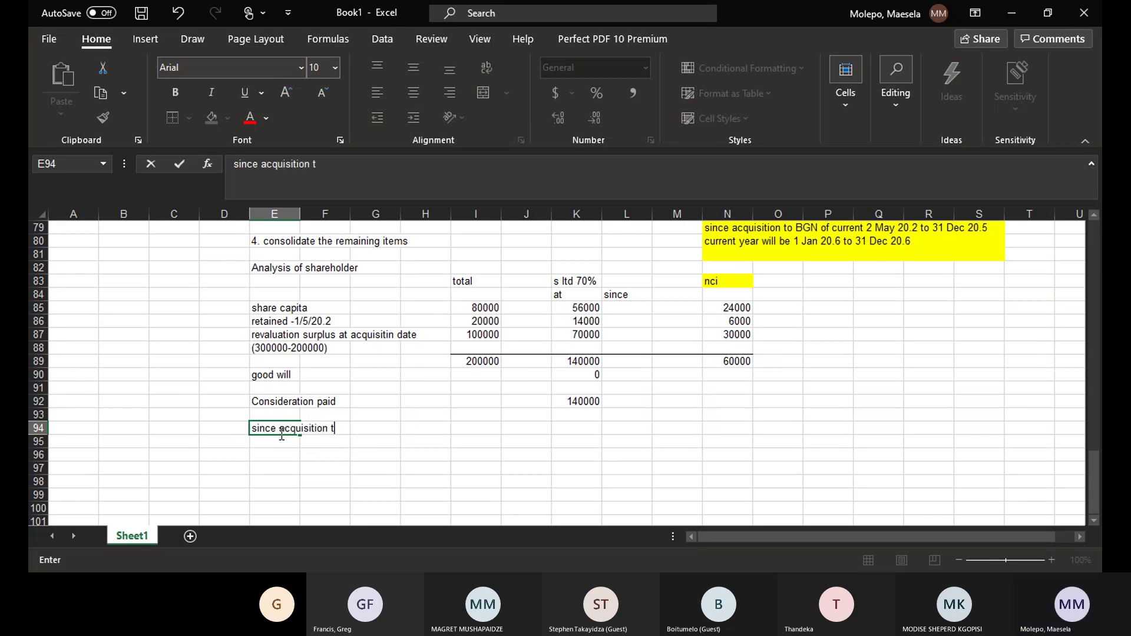
{"action": "type", "text": "o begin"}
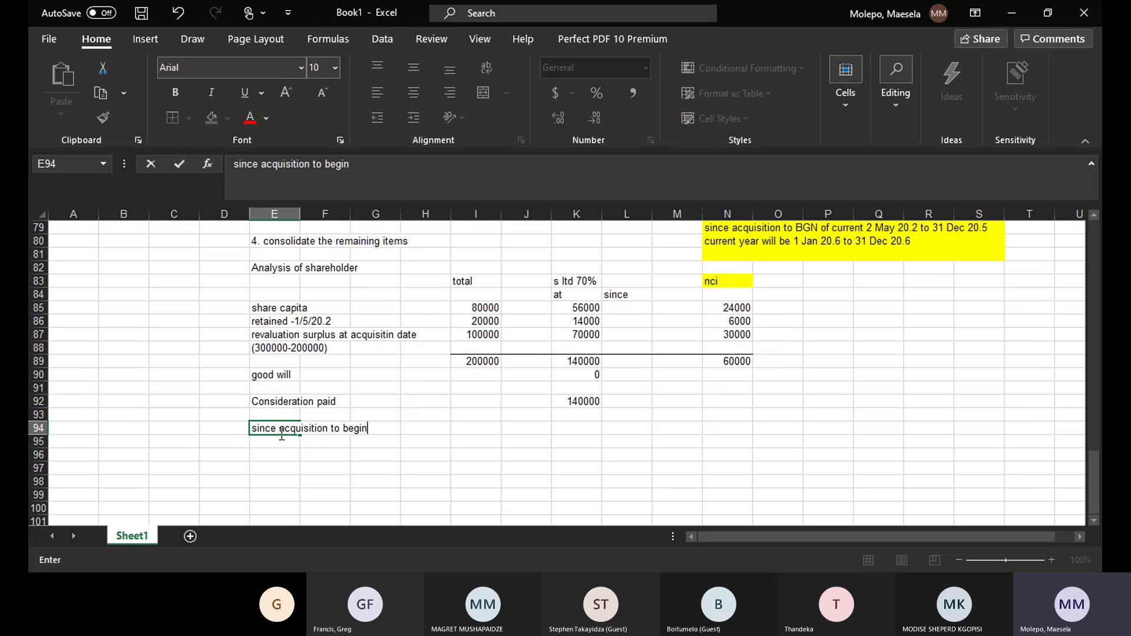
{"action": "type", "text": "ning "}
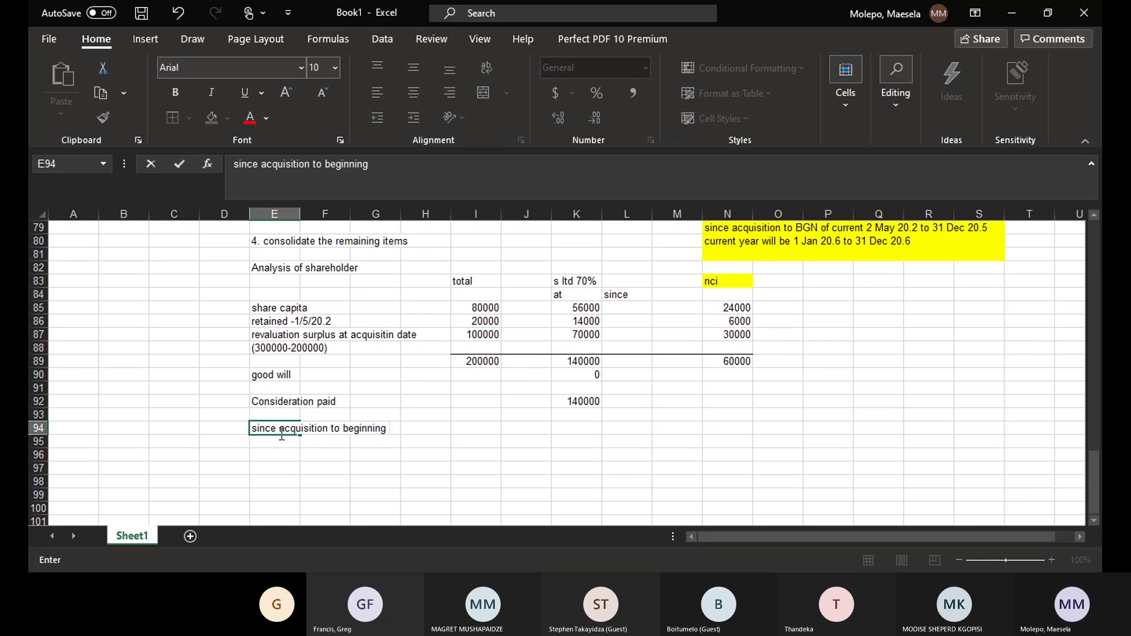
{"action": "type", "text": "of current year"}
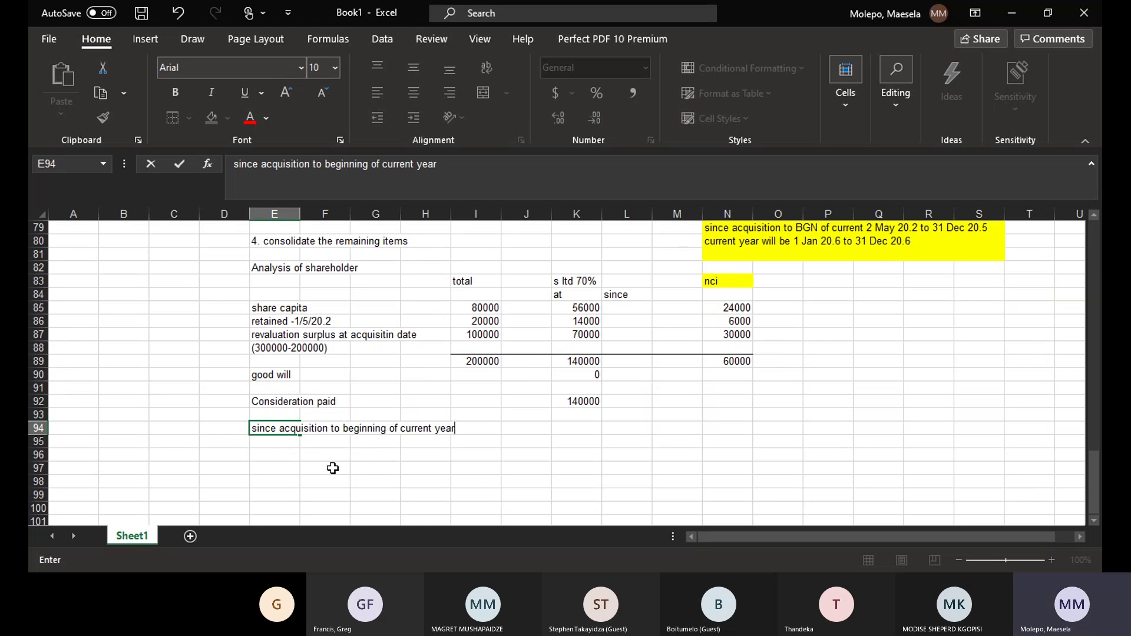
- Enter the note "if we have retain earning at BGN the difference from BGN &At acquisition" in E95
{"action": "left_click", "coordinate": [272, 442]}
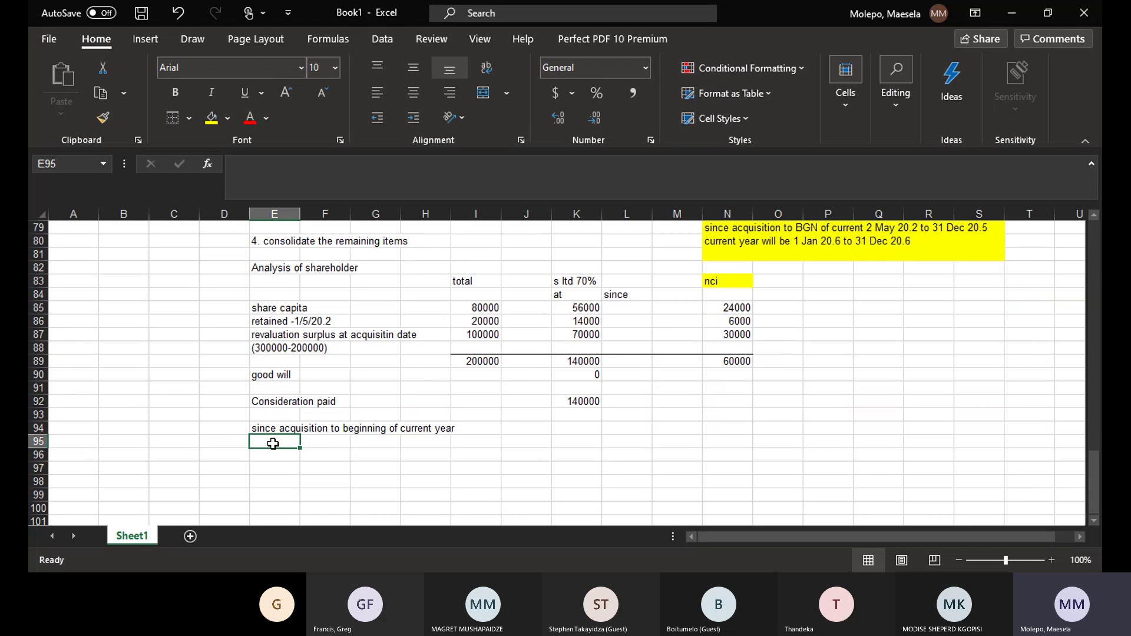
{"action": "type", "text": "if"}
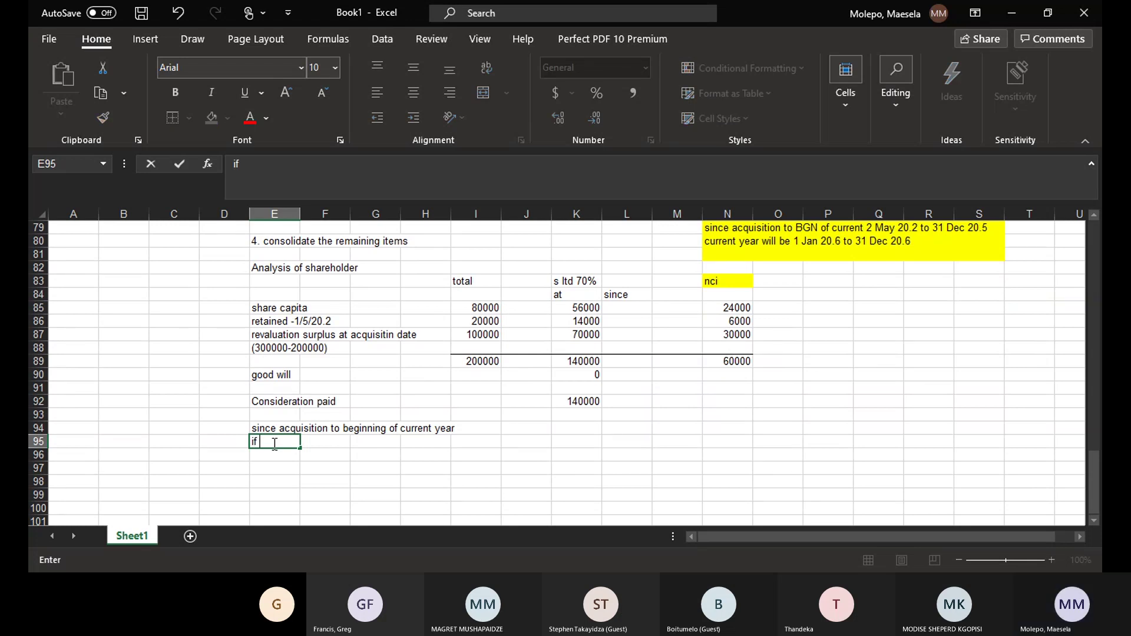
{"action": "type", "text": " we have retain e"}
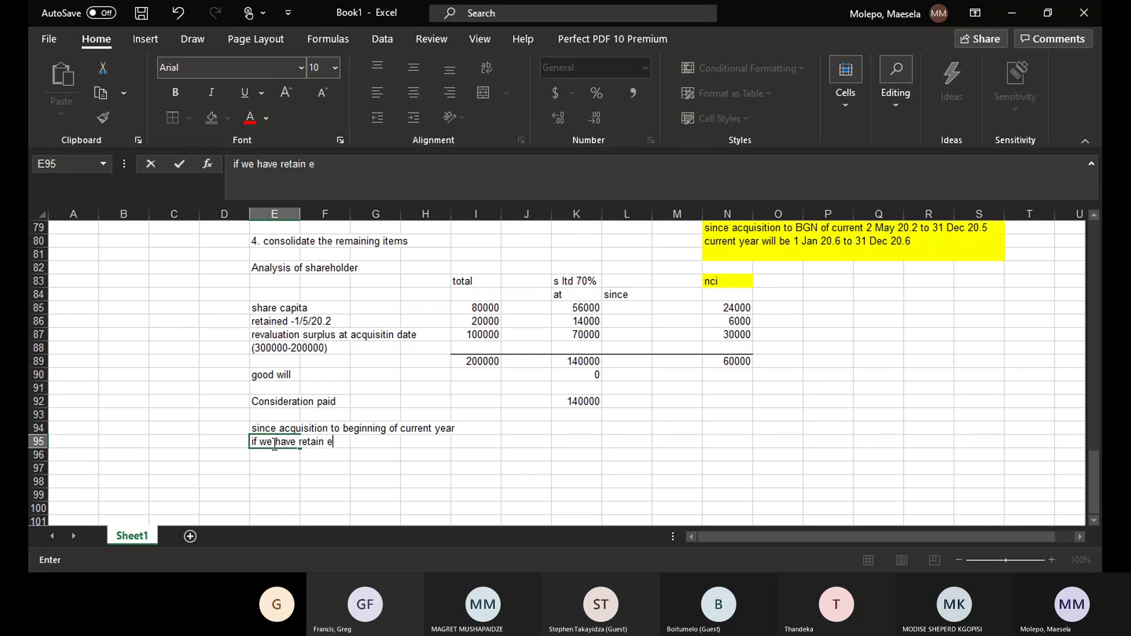
{"action": "type", "text": "arning at BG"}
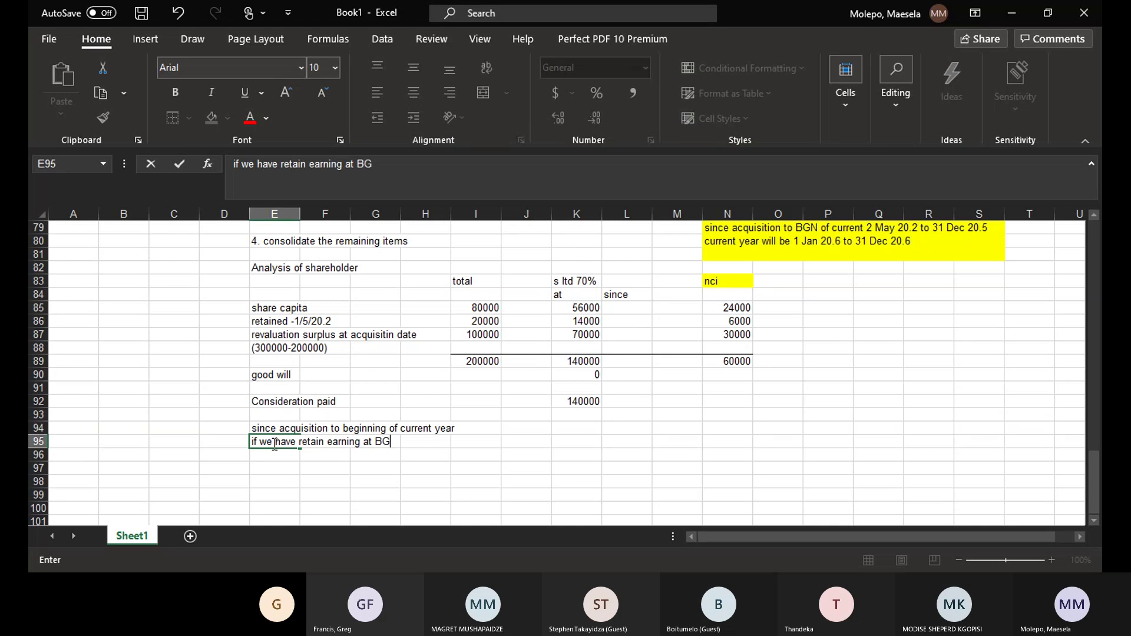
{"action": "type", "text": "N the differenc"}
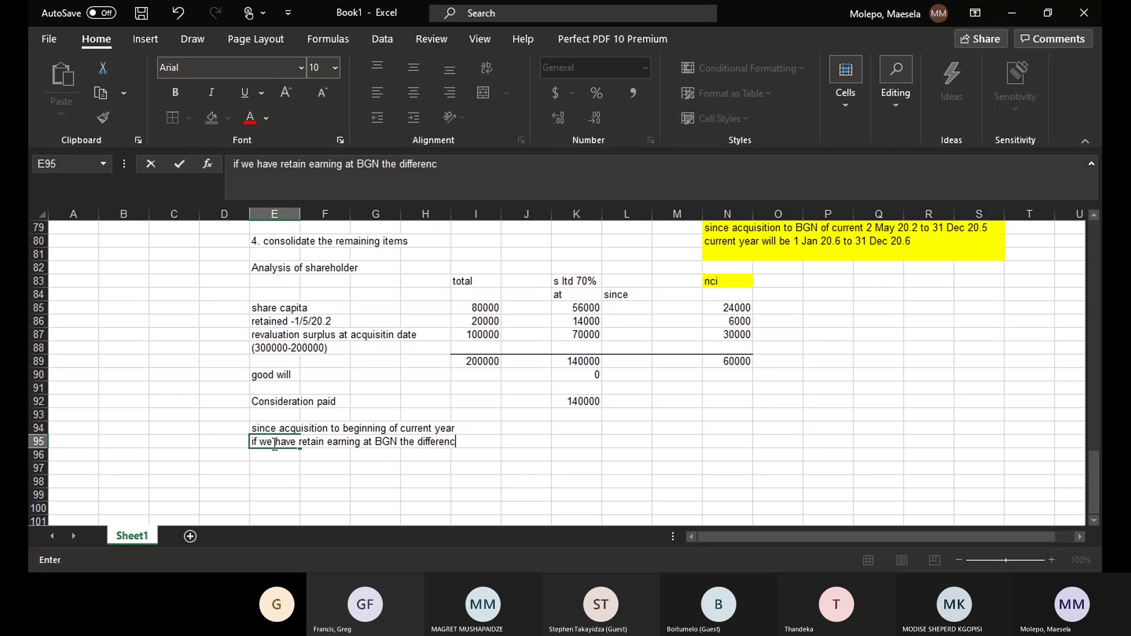
{"action": "type", "text": "e from BGN"}
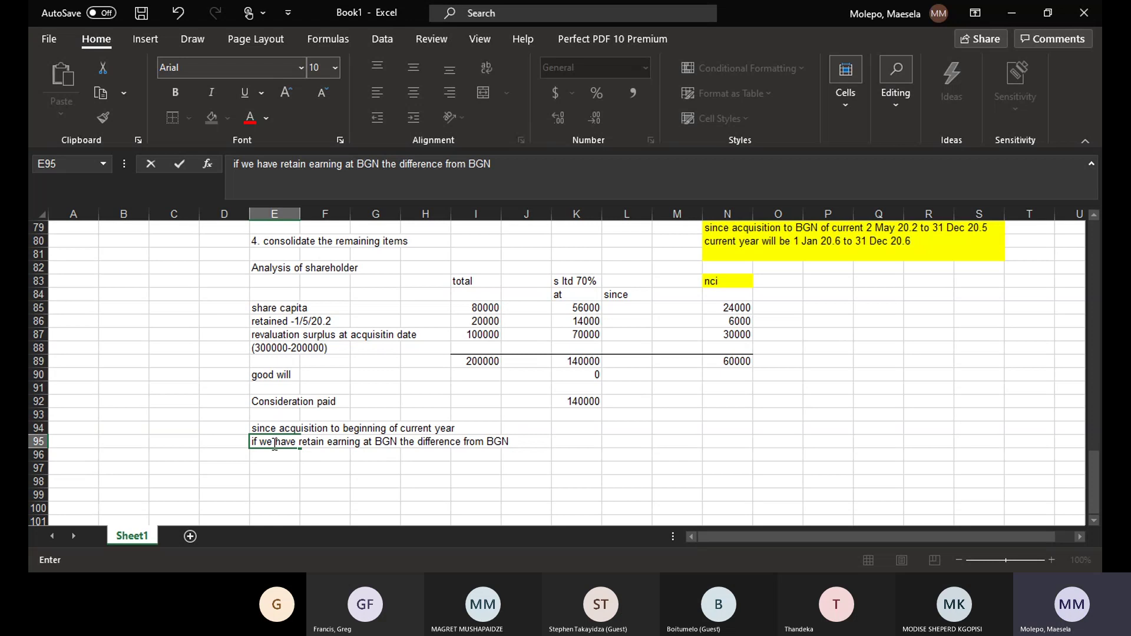
{"action": "type", "text": "&At aquisition"}
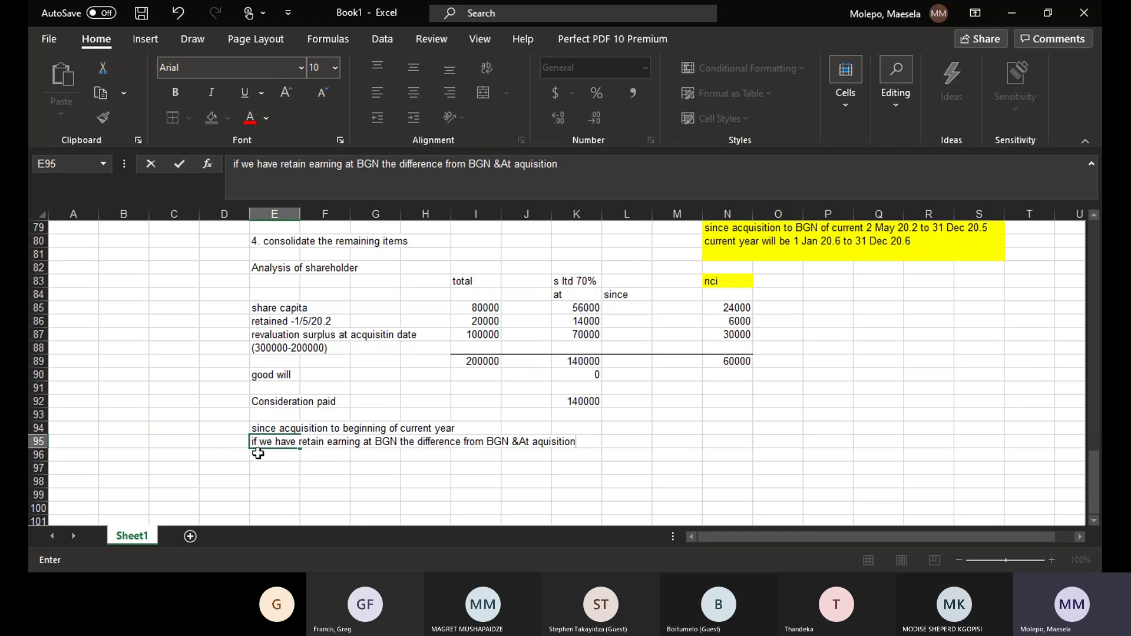
{"action": "left_click", "coordinate": [258, 453]}
- Highlight the retained earnings note across E95:K95 with a dark orange fill
{"action": "left_click_drag", "start_coordinate": [257, 443], "coordinate": [580, 441]}
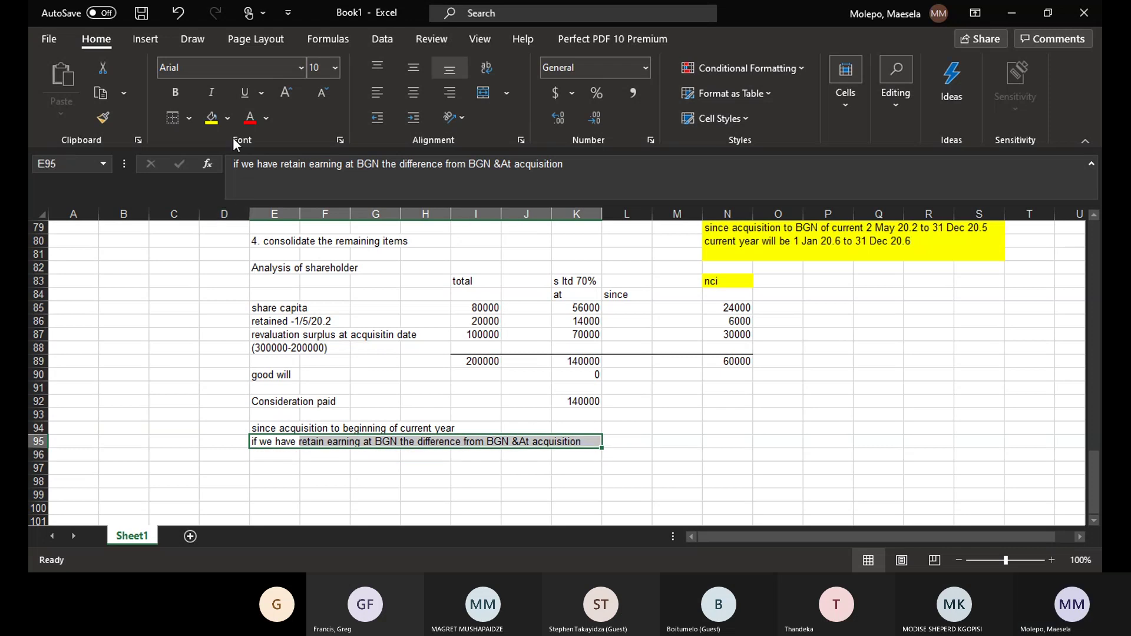
{"action": "left_click", "coordinate": [227, 119]}
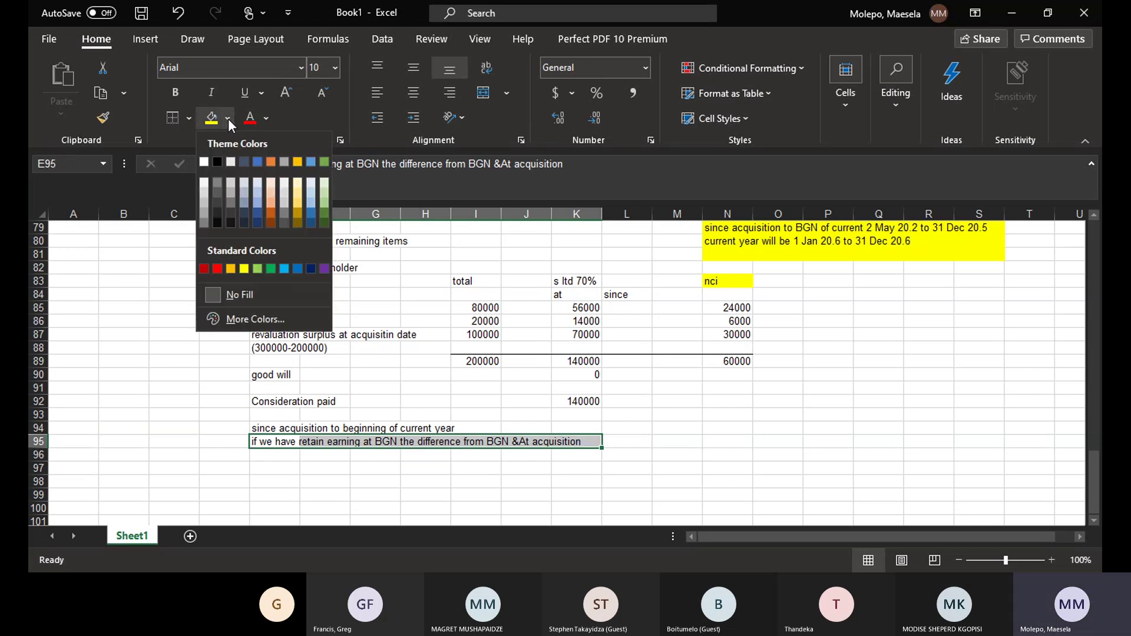
{"action": "left_click", "coordinate": [271, 212]}
- Enter "nil" in L95, in the since column beside the highlighted note
{"action": "left_click", "coordinate": [618, 440]}
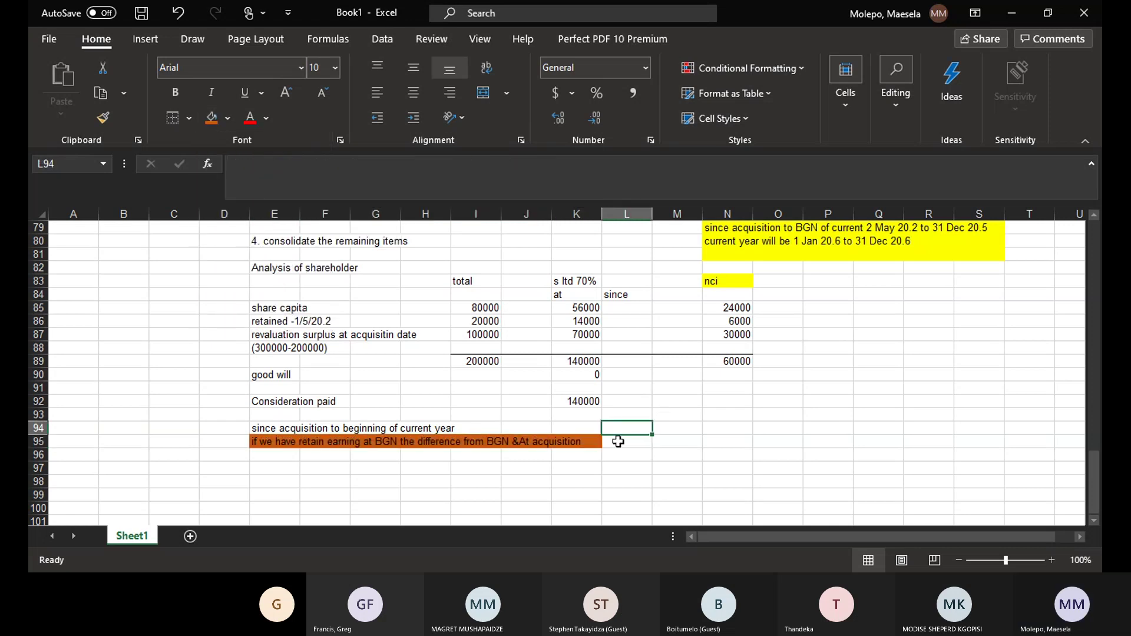
{"action": "type", "text": "nil"}
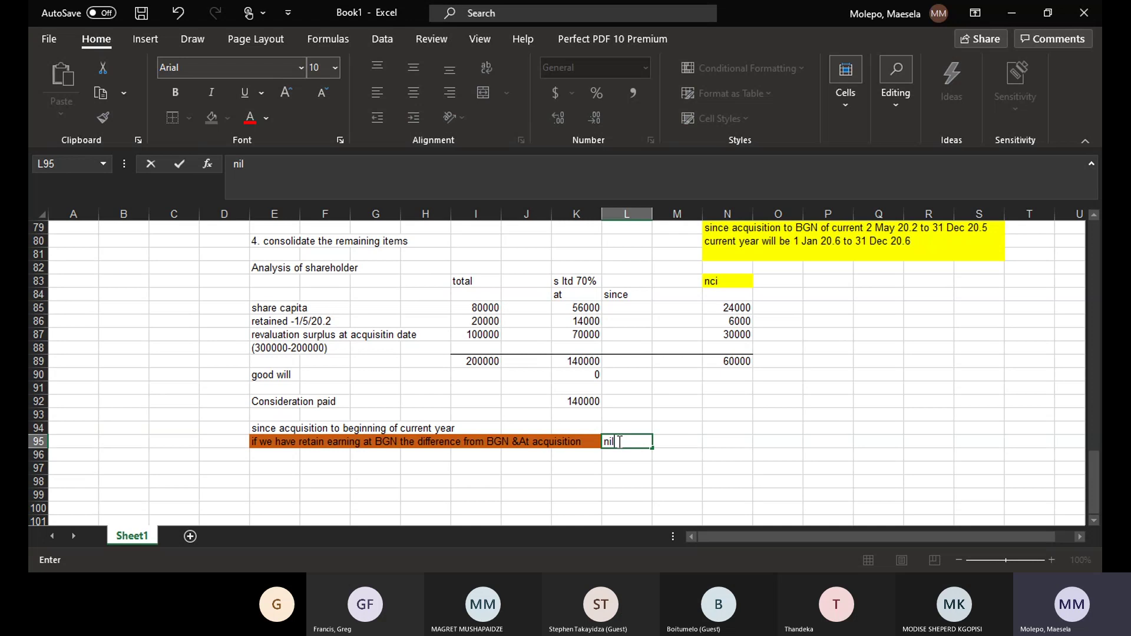
{"action": "key", "text": "Return"}
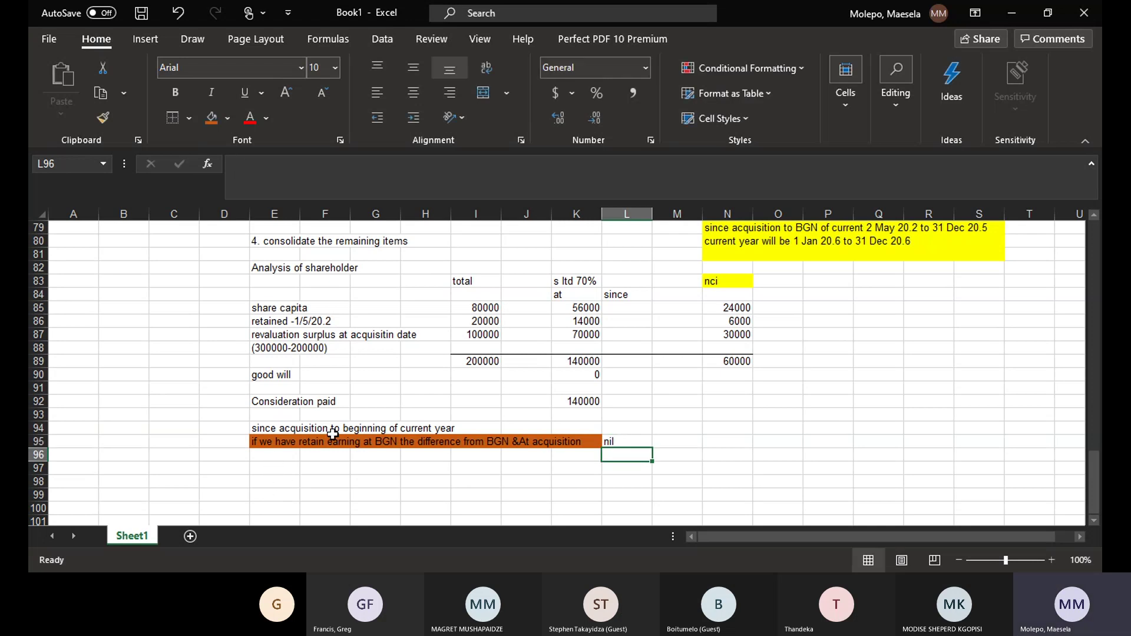
- Make the heading "since acquisition to beginning of current year" in E94 bold and underlined
{"action": "left_click", "coordinate": [263, 428]}
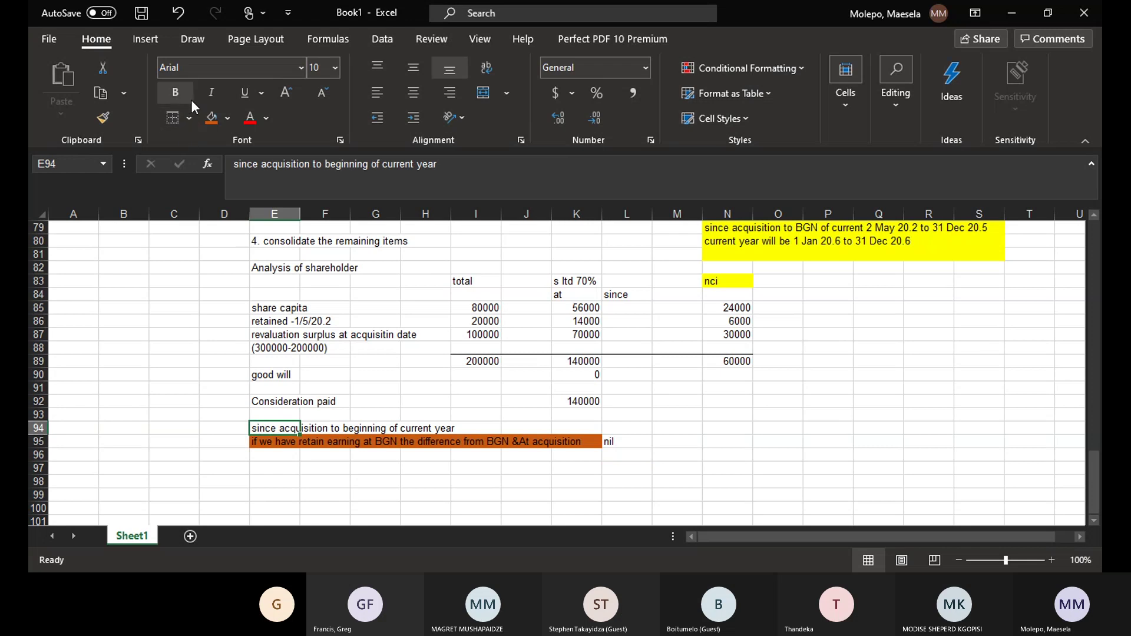
{"action": "left_click", "coordinate": [175, 93]}
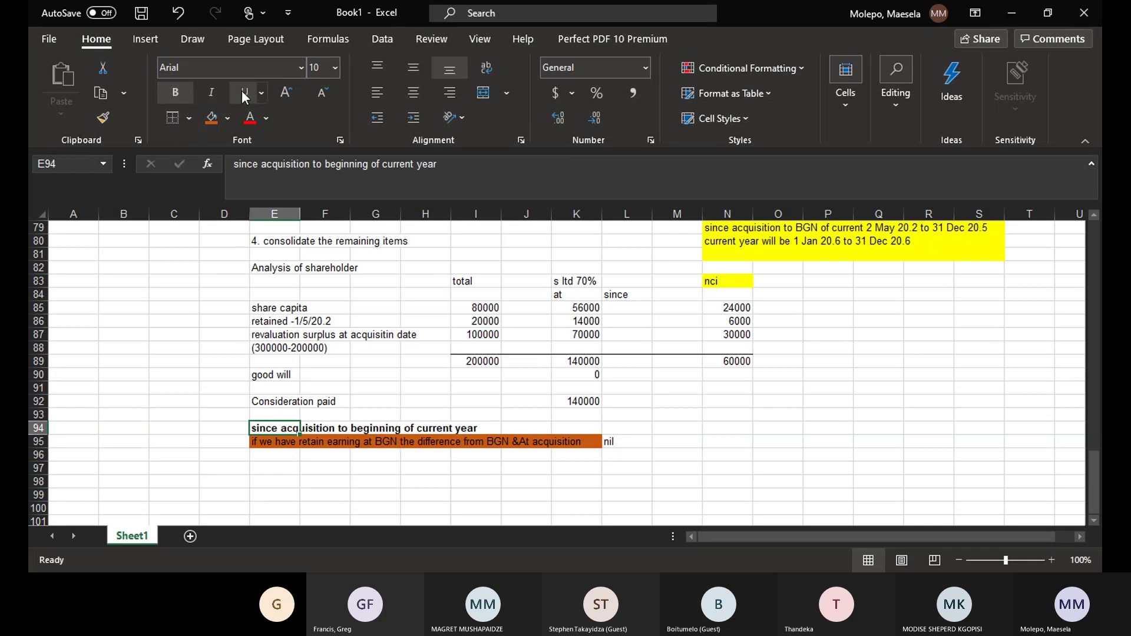
{"action": "left_click", "coordinate": [241, 92]}
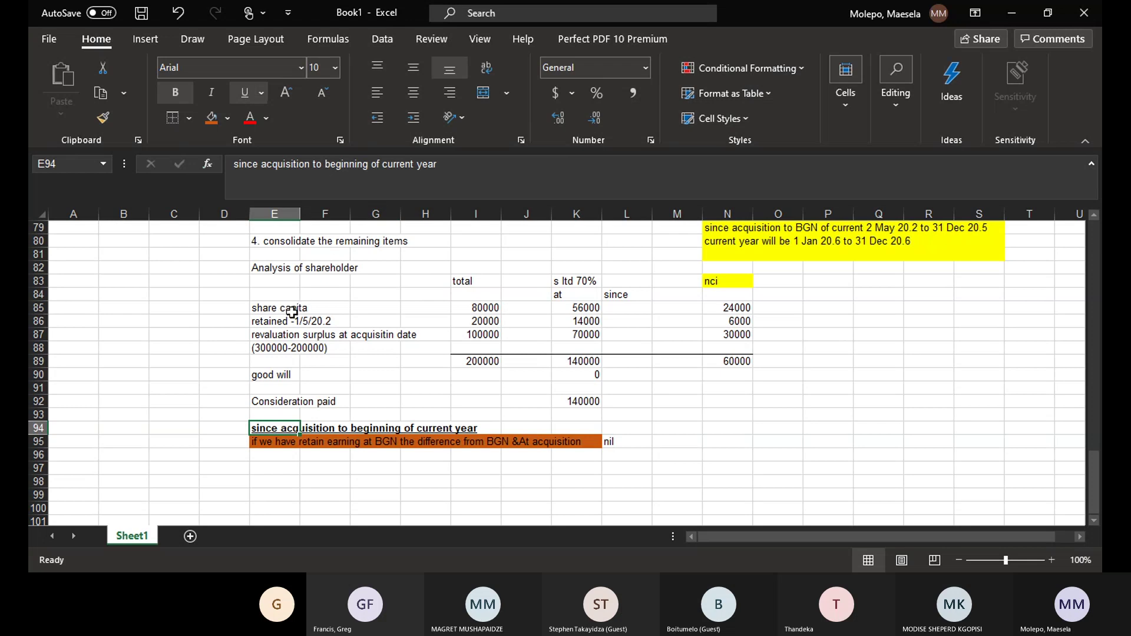
{"action": "left_click", "coordinate": [278, 294]}
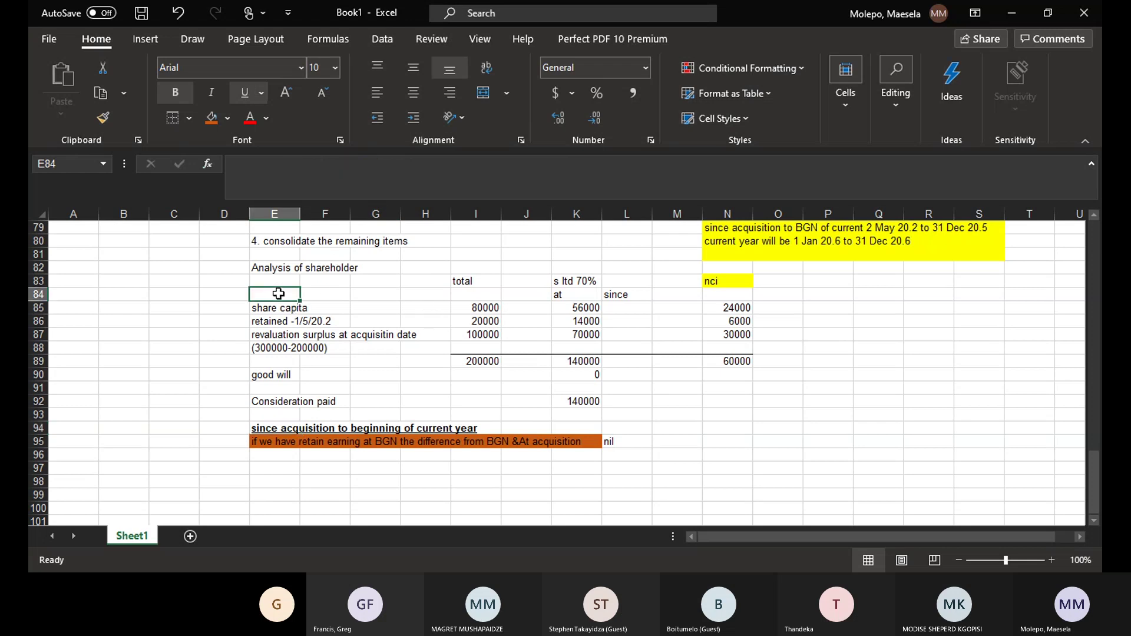
- Enter the heading "At Acquisition" in E84 and make it bold and underlined
{"action": "type", "text": "At"}
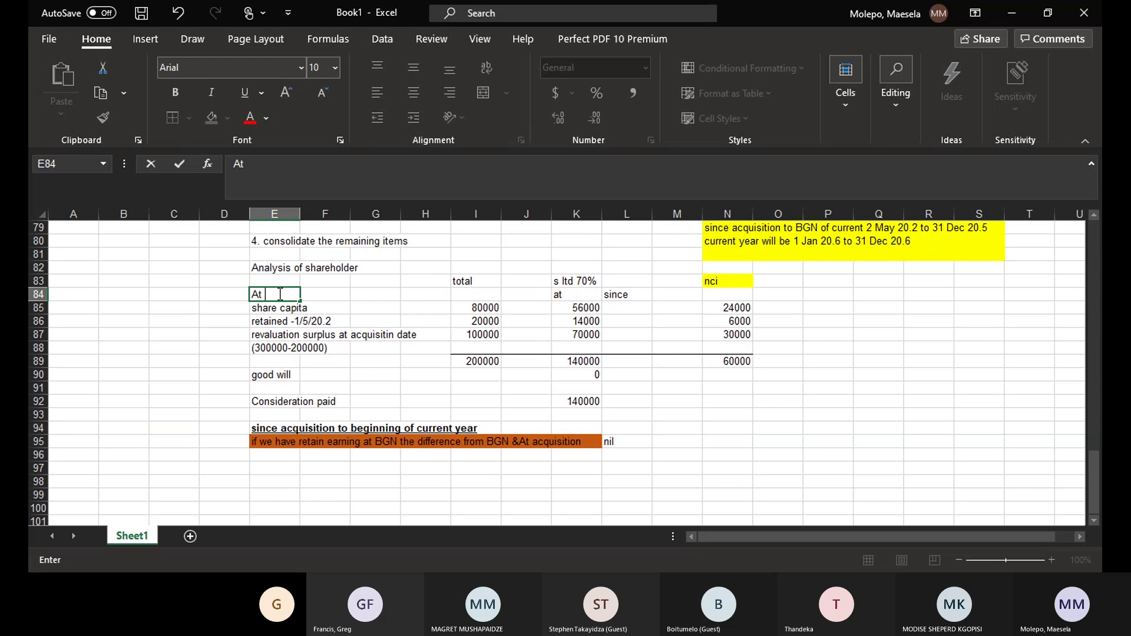
{"action": "type", "text": " Acquisitioo"}
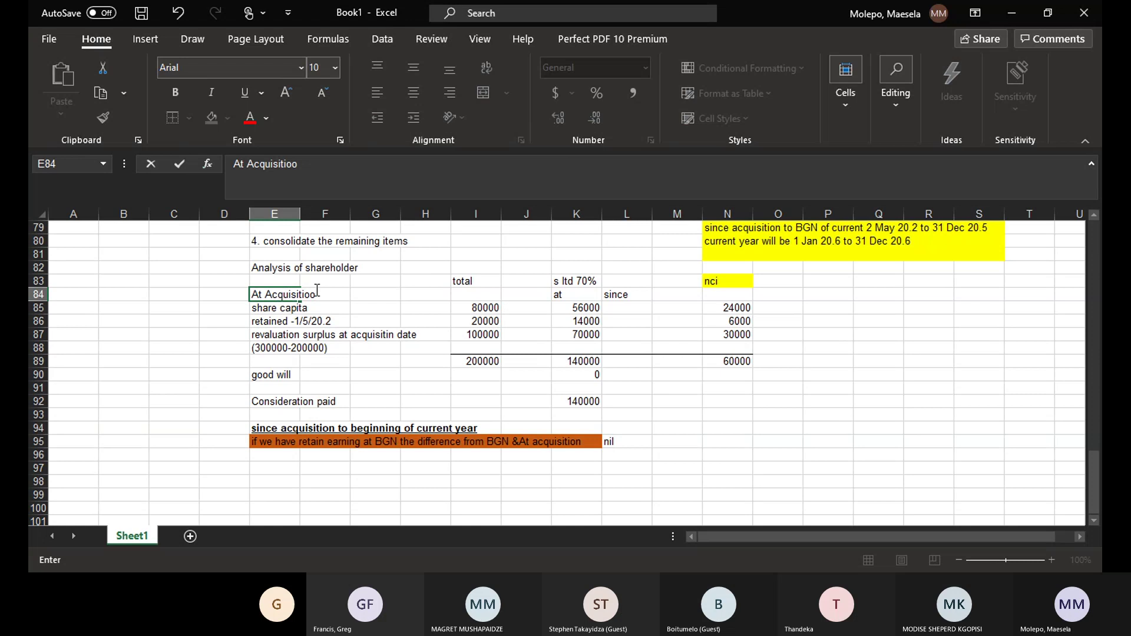
{"action": "key", "text": "BackSpace"}
{"action": "type", "text": "m"}
{"action": "key", "text": "BackSpace"}
{"action": "key", "text": "BackSpace"}
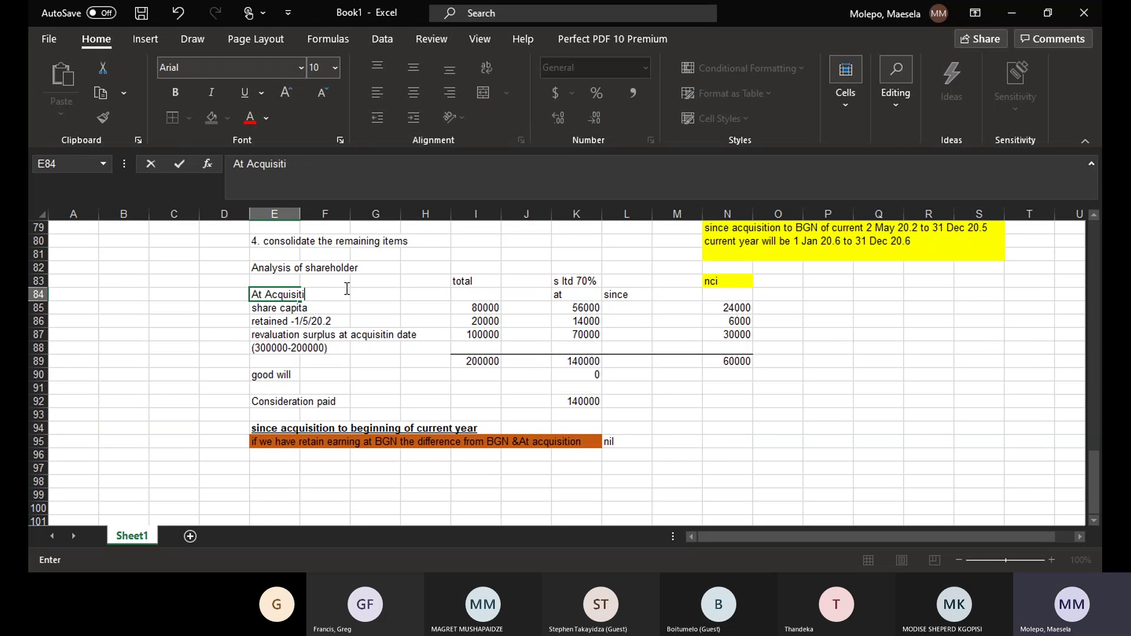
{"action": "type", "text": "on"}
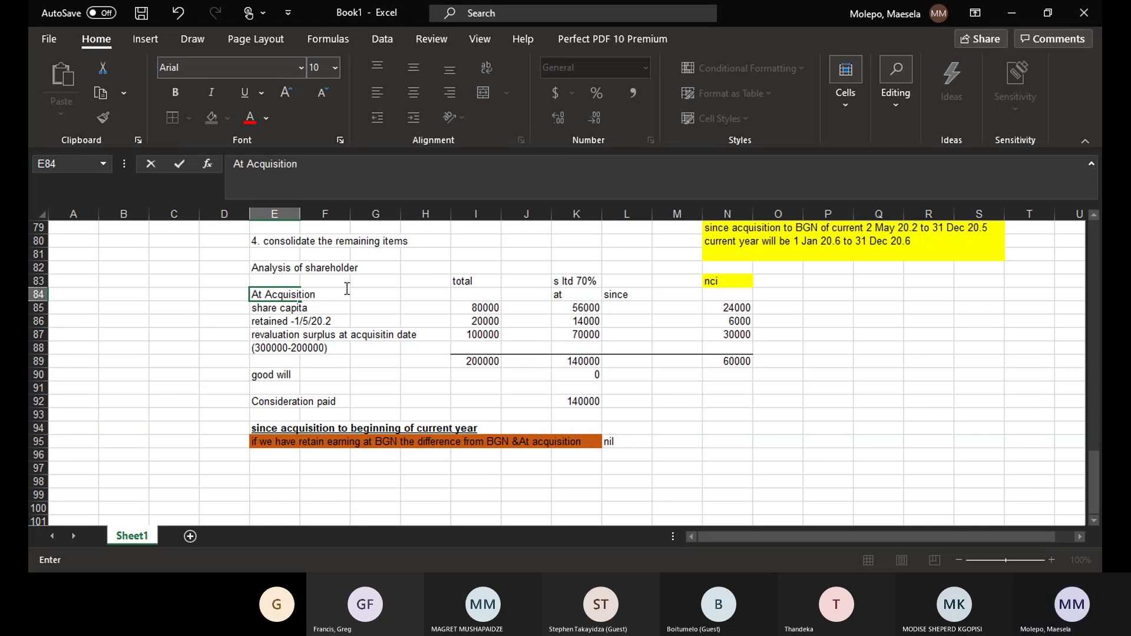
{"action": "left_click_drag", "start_coordinate": [347, 289], "coordinate": [248, 293]}
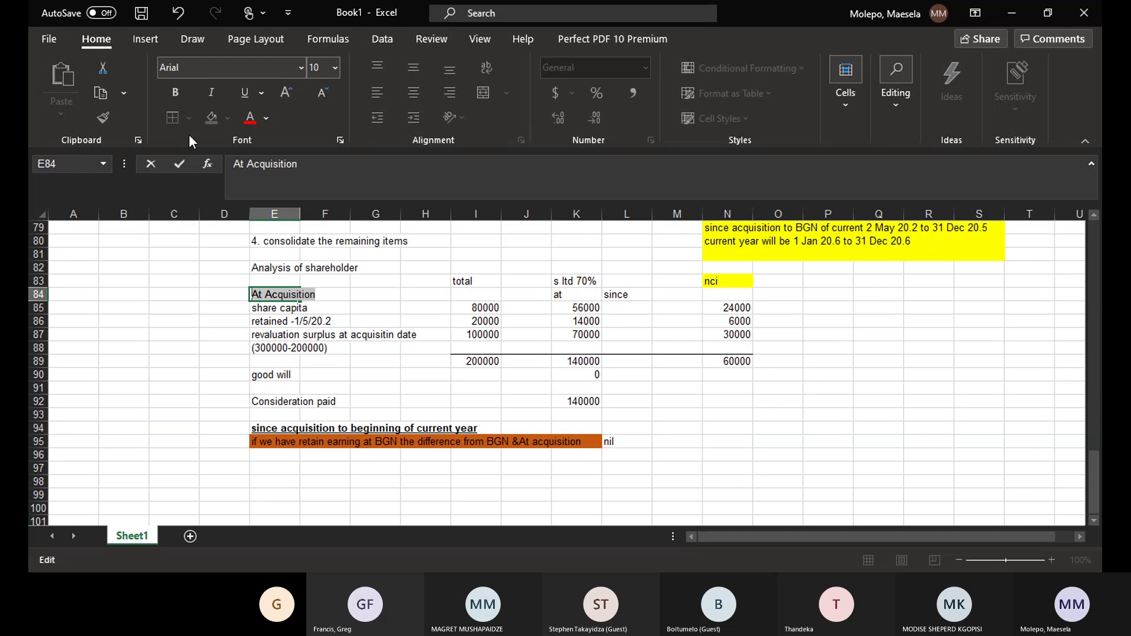
{"action": "left_click", "coordinate": [175, 93]}
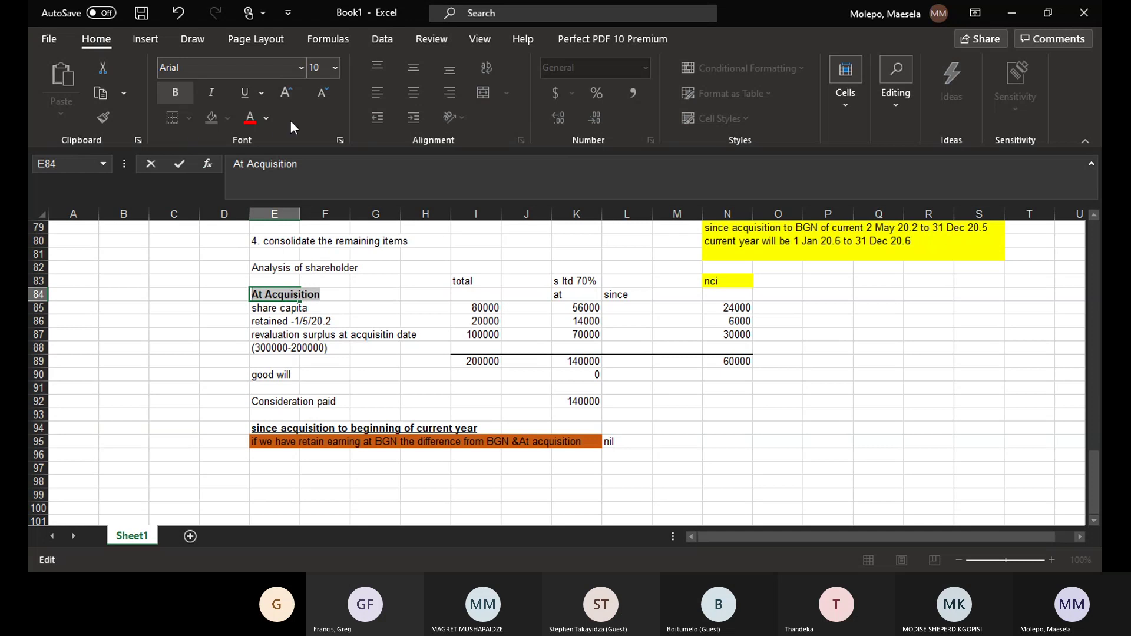
{"action": "left_click", "coordinate": [242, 93]}
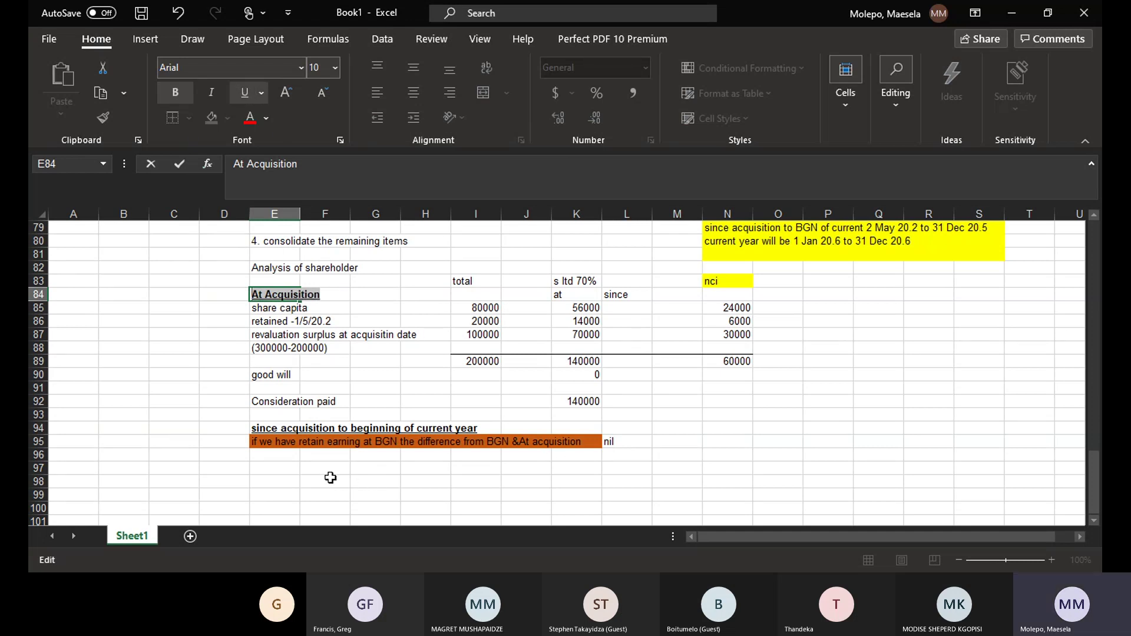
- Enter the heading "Curren year" in E98 and make it bold and underlined
{"action": "left_click", "coordinate": [286, 477]}
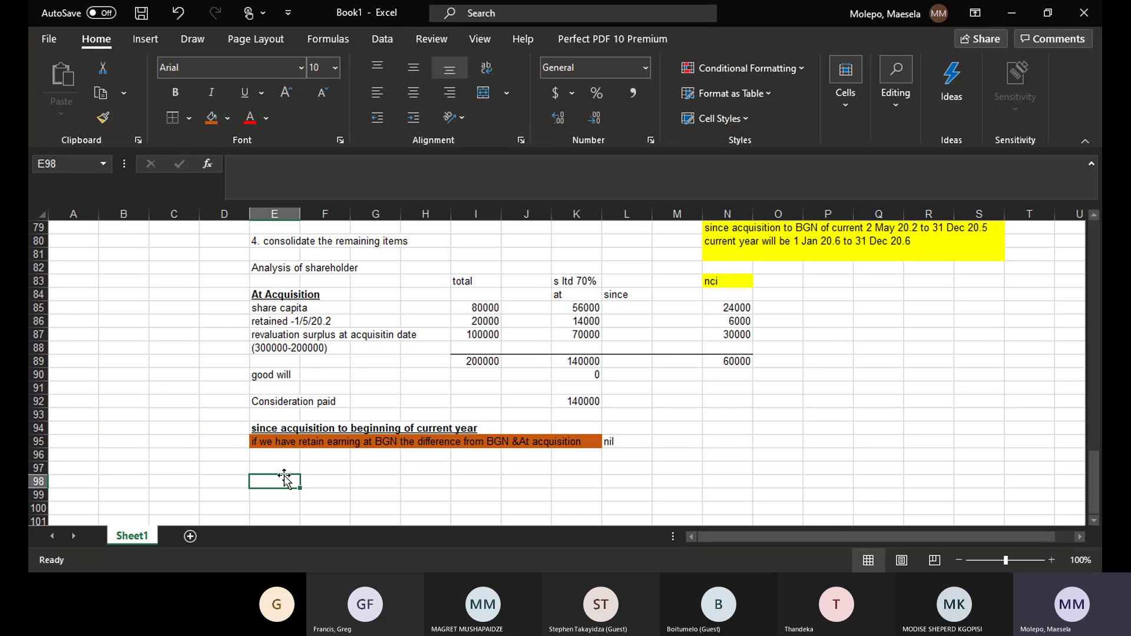
{"action": "type", "text": "Cu"}
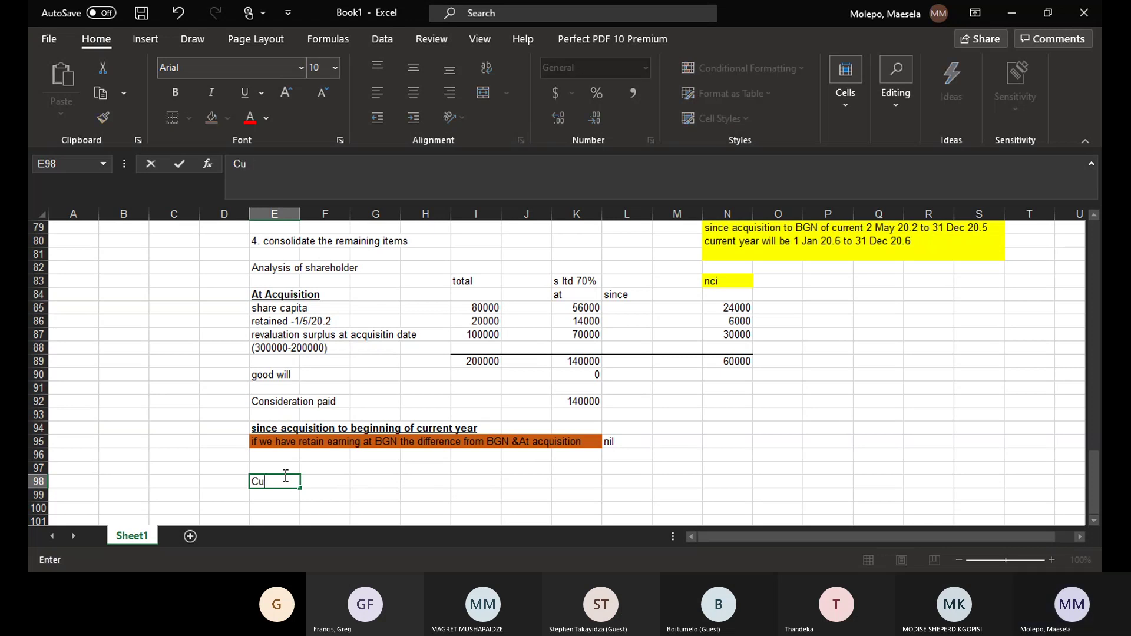
{"action": "type", "text": "rren year"}
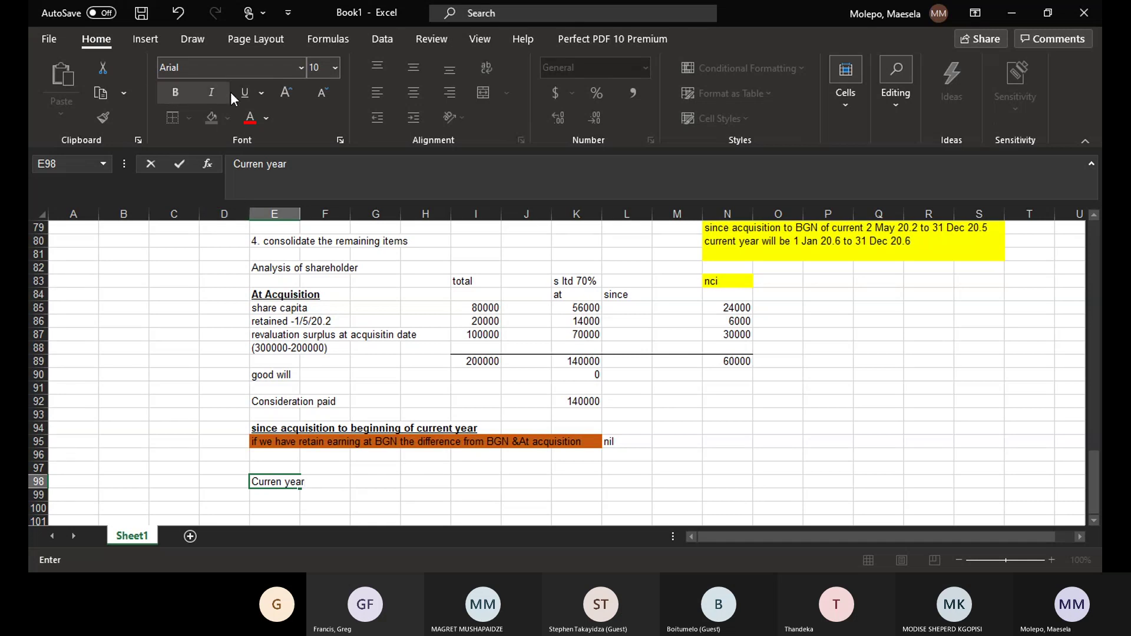
{"action": "left_click", "coordinate": [311, 479]}
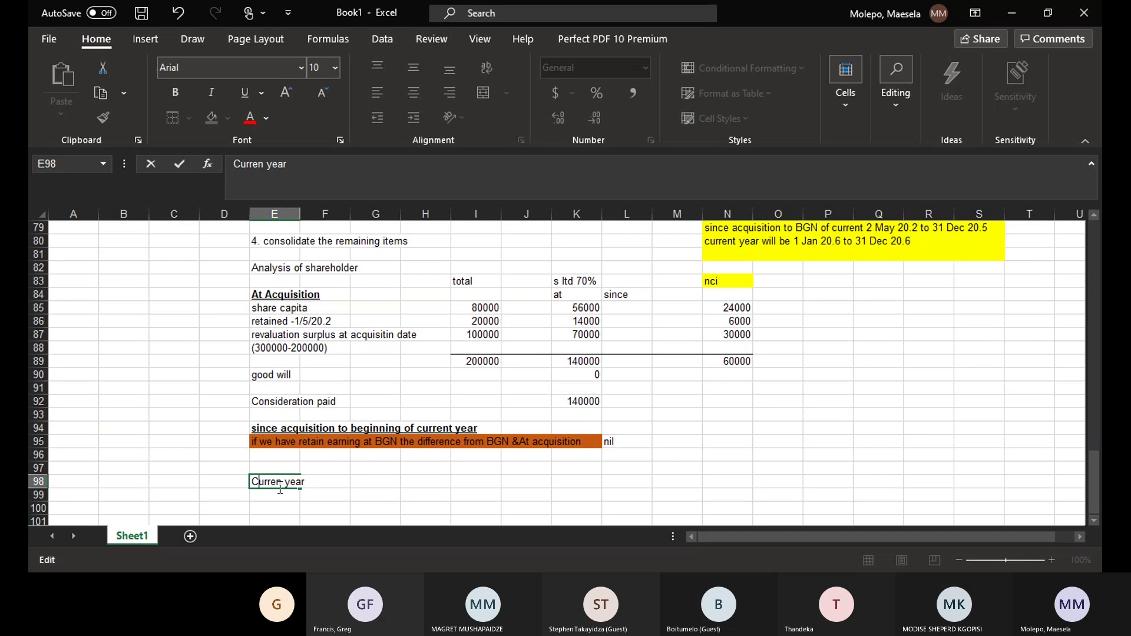
{"action": "left_click_drag", "start_coordinate": [314, 481], "coordinate": [116, 505]}
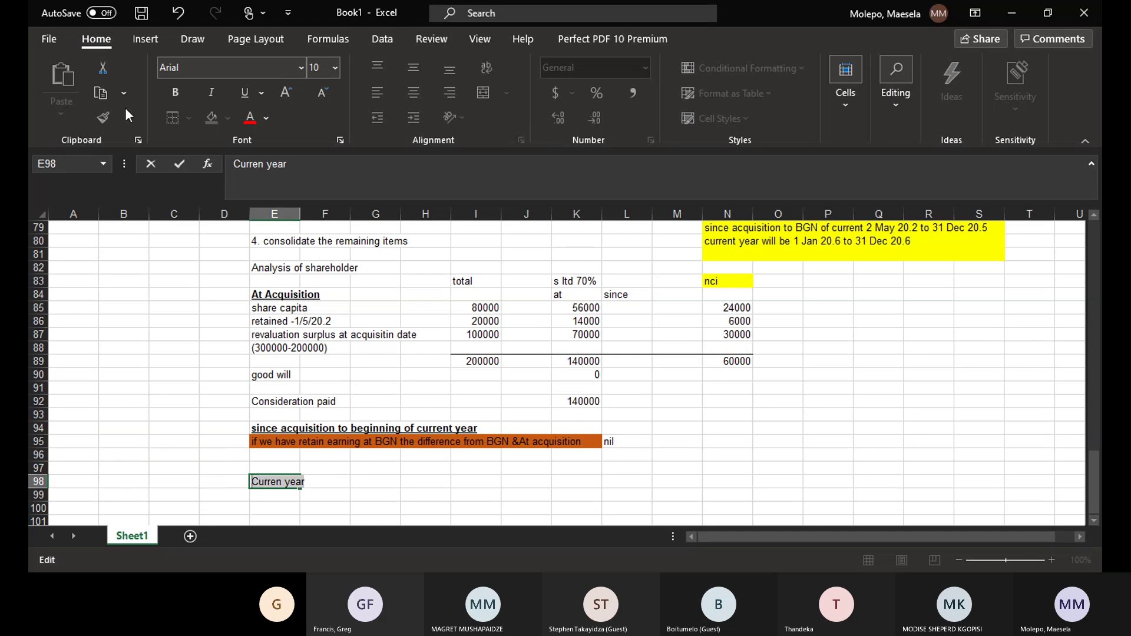
{"action": "left_click", "coordinate": [174, 92]}
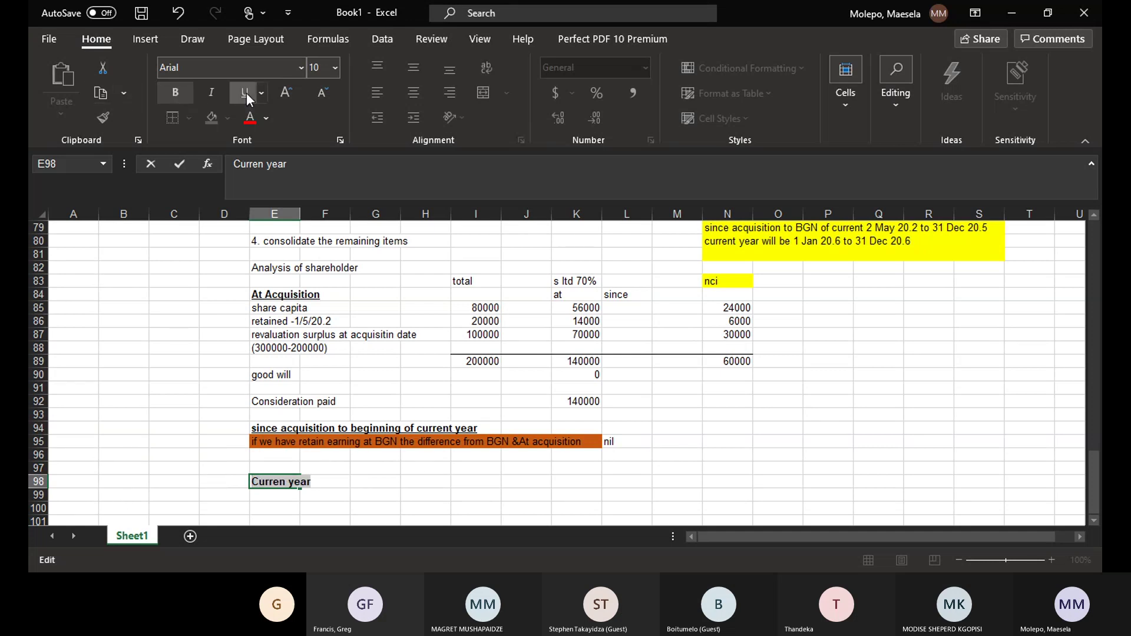
{"action": "left_click", "coordinate": [1093, 522]}
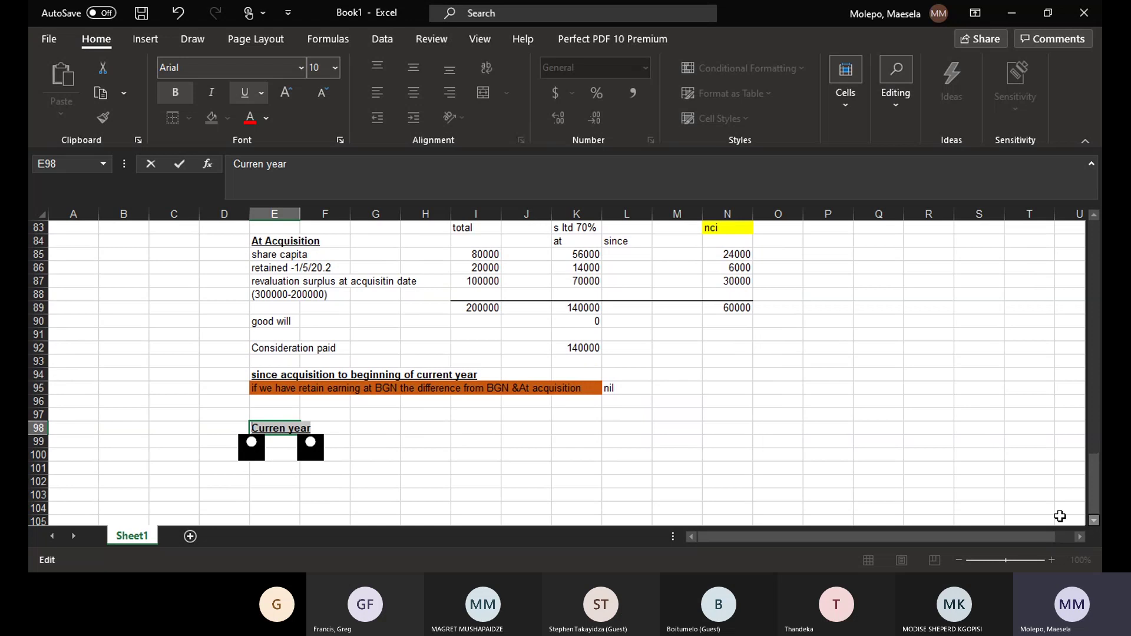
{"action": "left_click", "coordinate": [827, 481]}
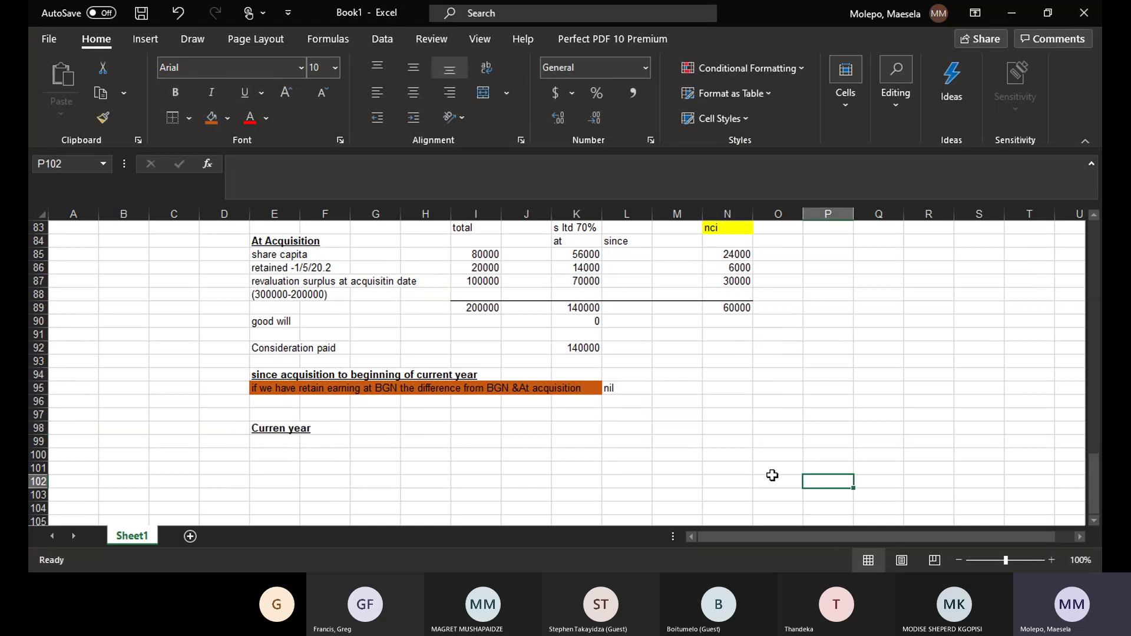
- Enter the label "Retained earning- balance at end of year" in E100
{"action": "left_click", "coordinate": [273, 455]}
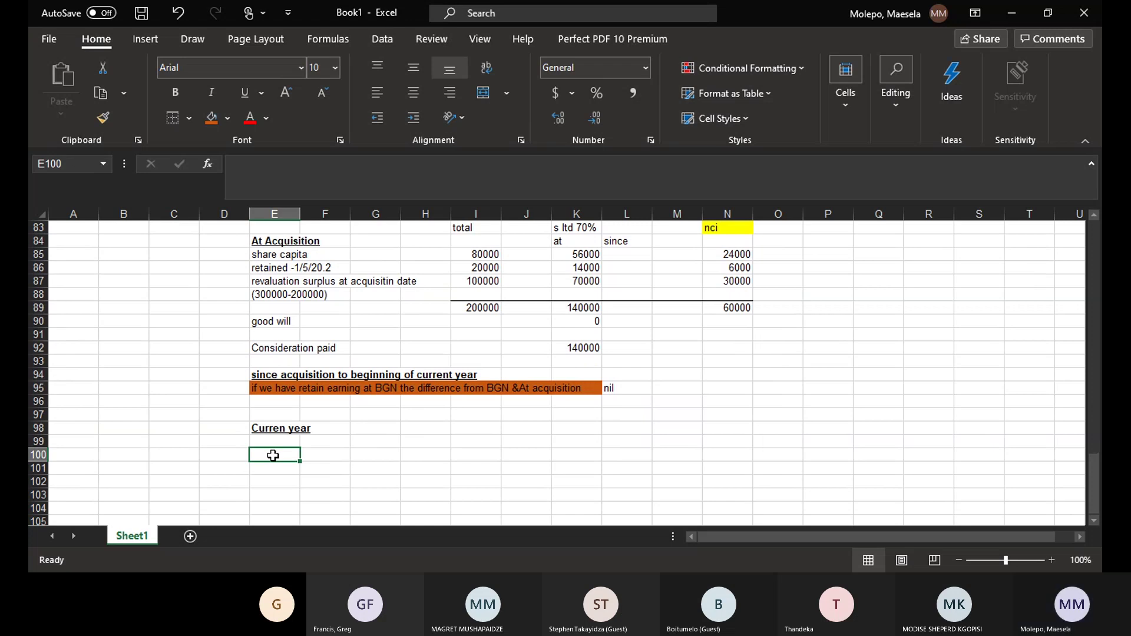
{"action": "type", "text": "Retain"}
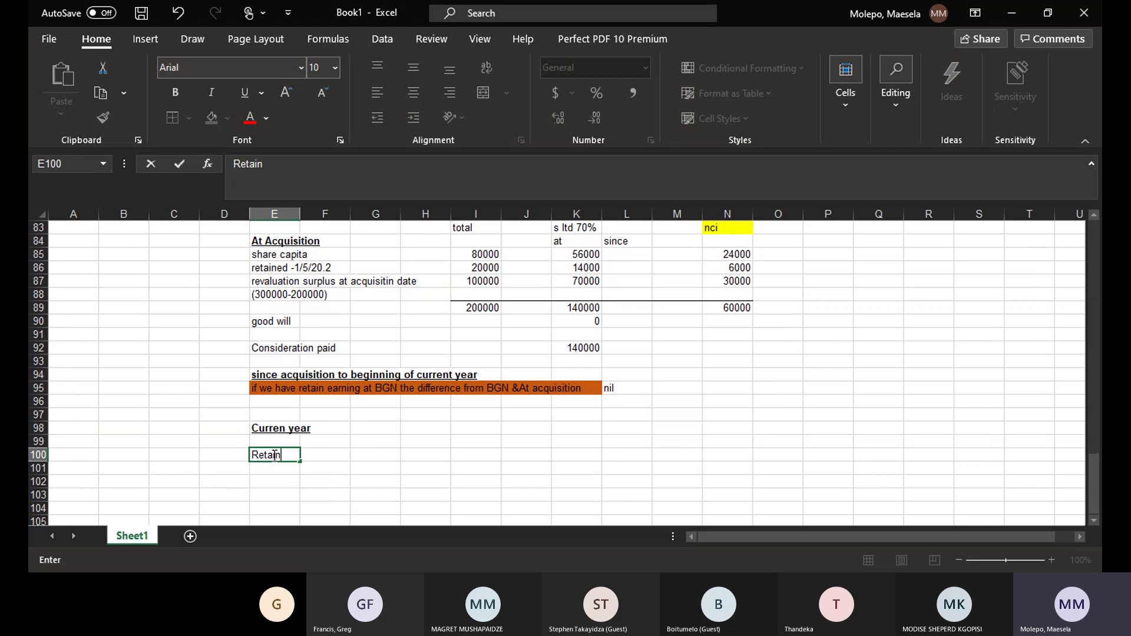
{"action": "type", "text": "ed earning"}
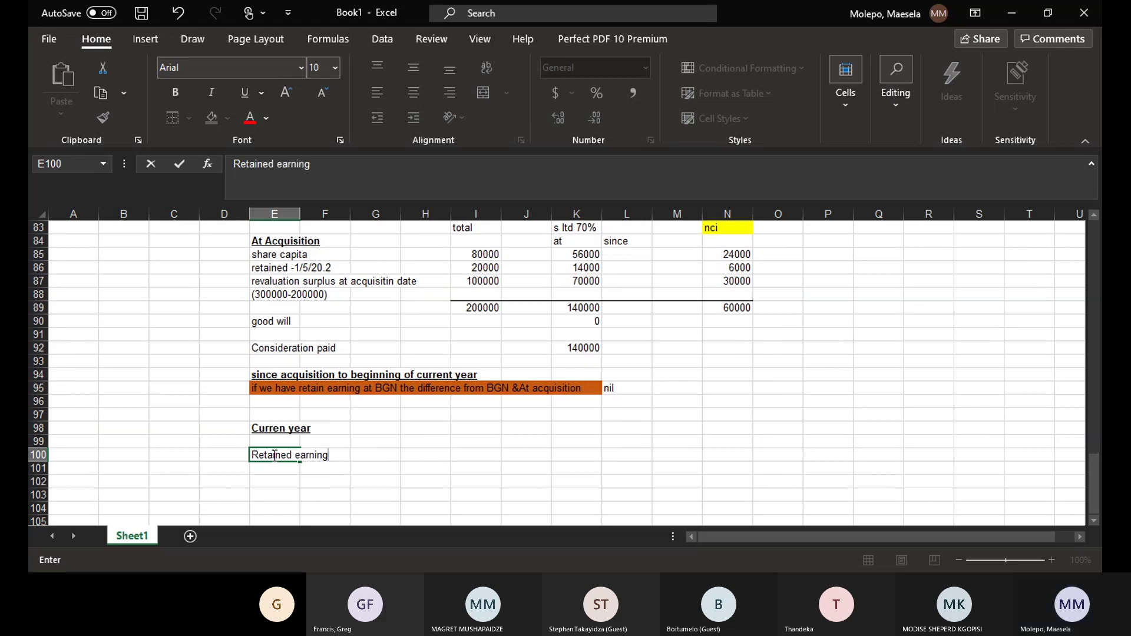
{"action": "type", "text": "- n"}
{"action": "key", "text": "BackSpace"}
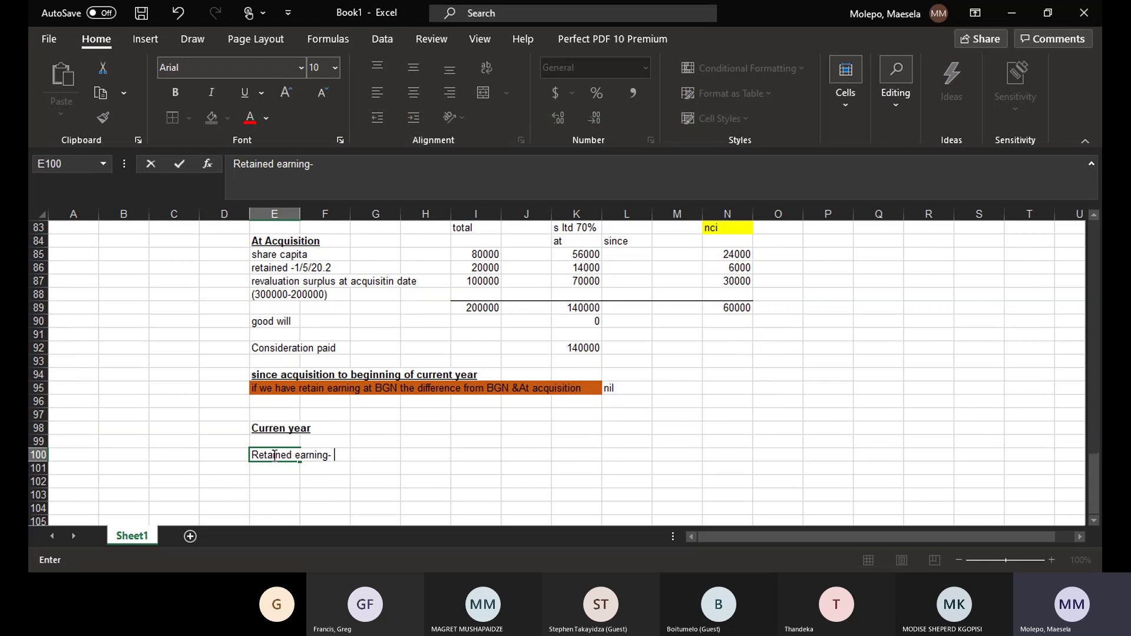
{"action": "type", "text": "blan"}
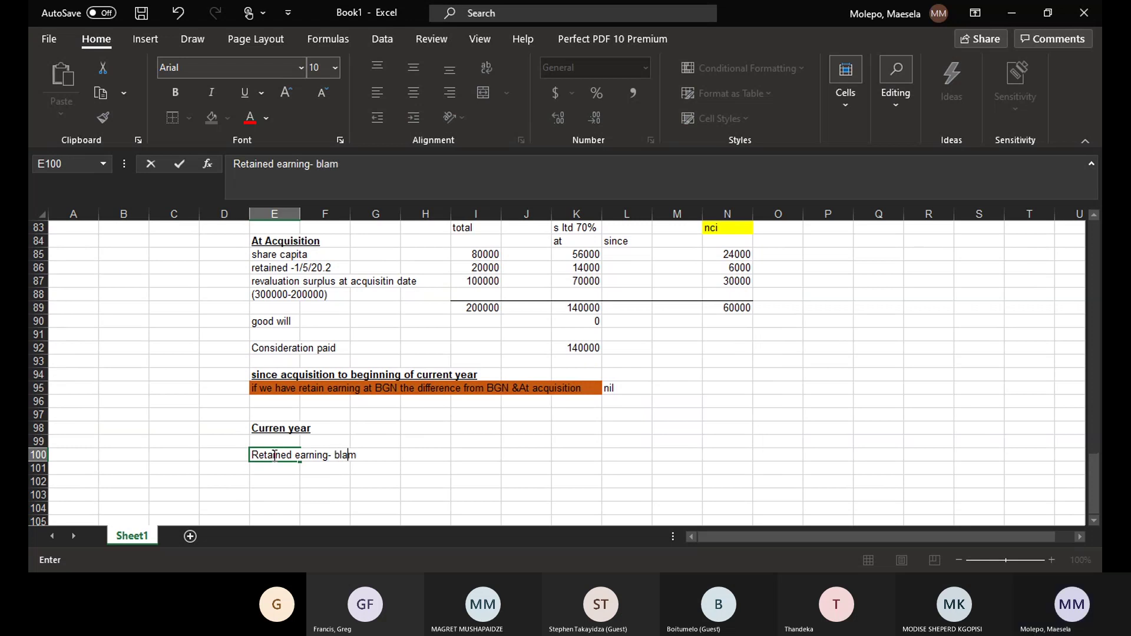
{"action": "key", "text": "BackSpace"}
{"action": "key", "text": "BackSpace"}
{"action": "key", "text": "BackSpace"}
{"action": "type", "text": "alance a"}
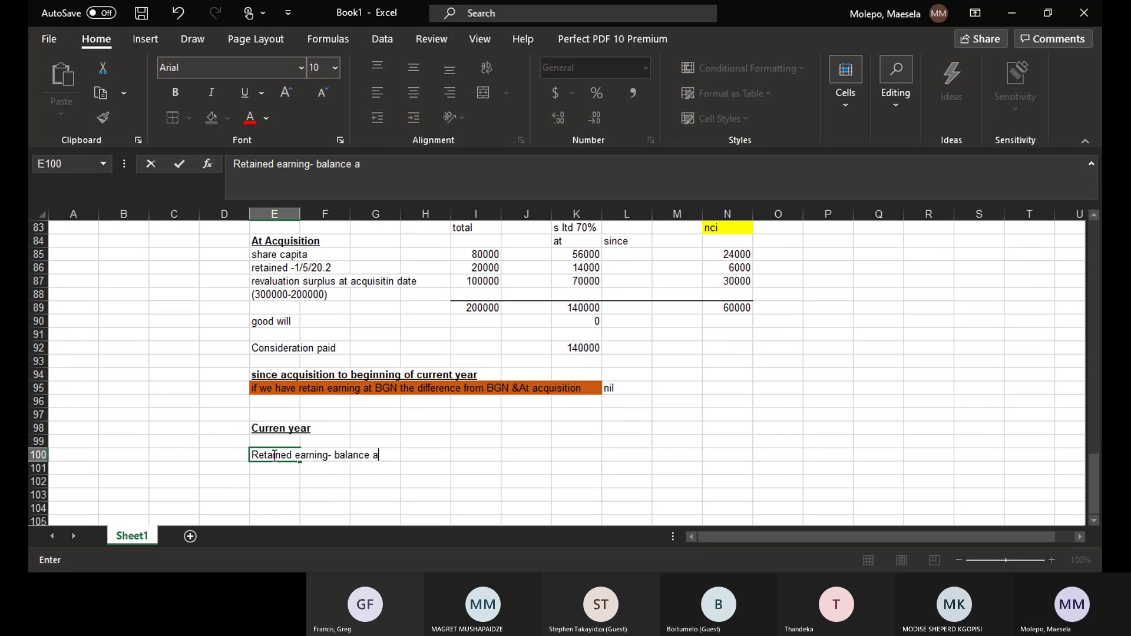
{"action": "type", "text": "t end o"}
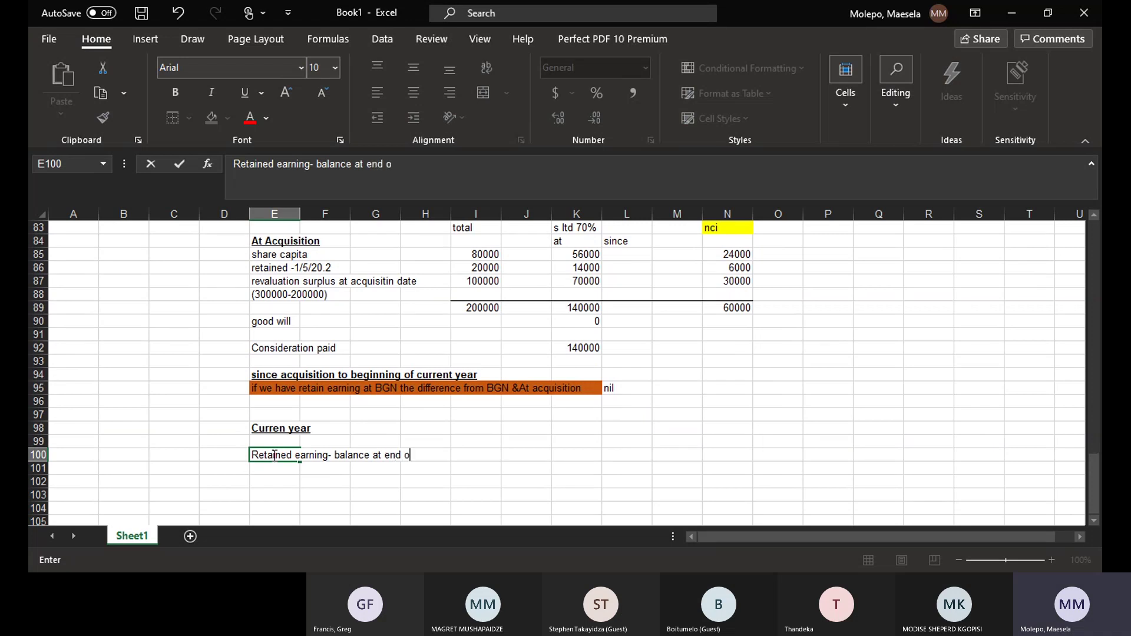
{"action": "type", "text": "f year"}
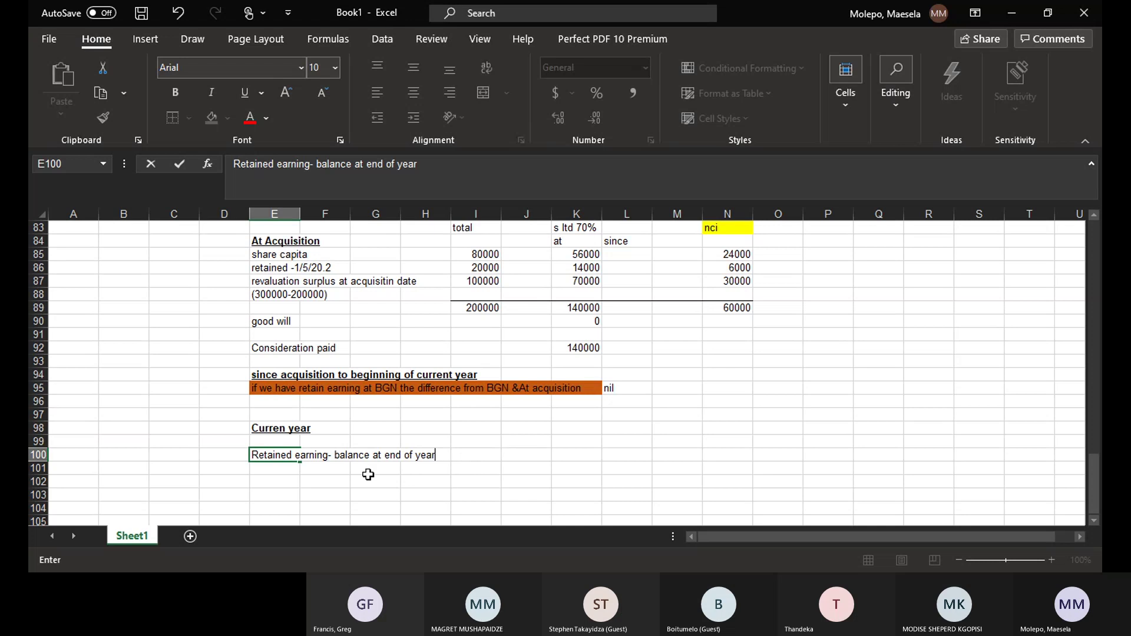
{"action": "key", "text": "Return"}
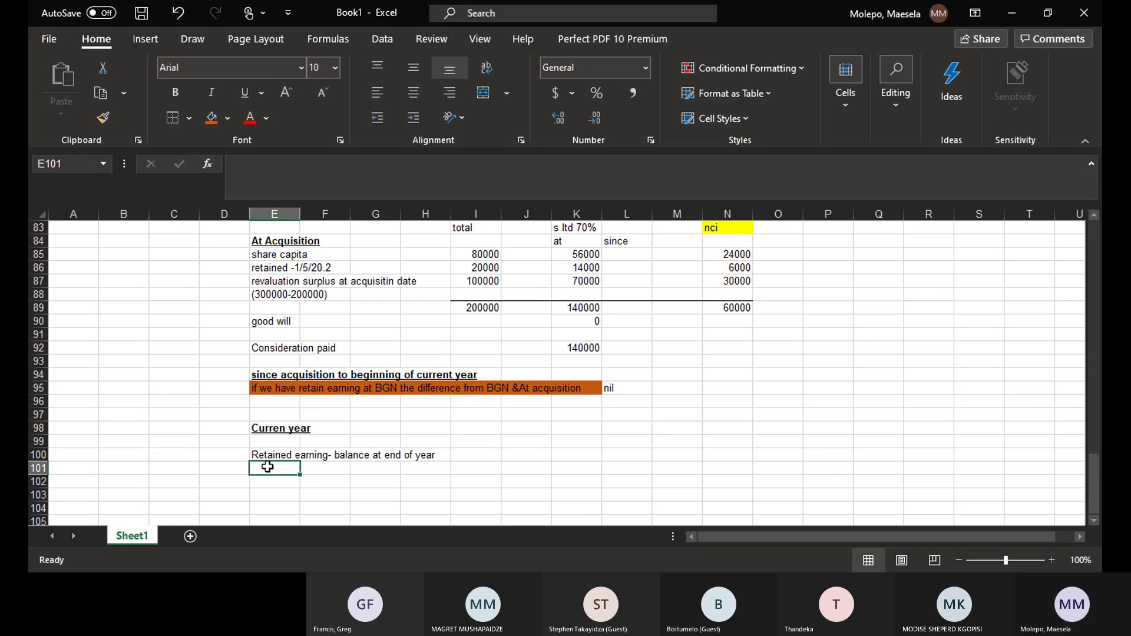
{"action": "type", "text": "(400000-"}
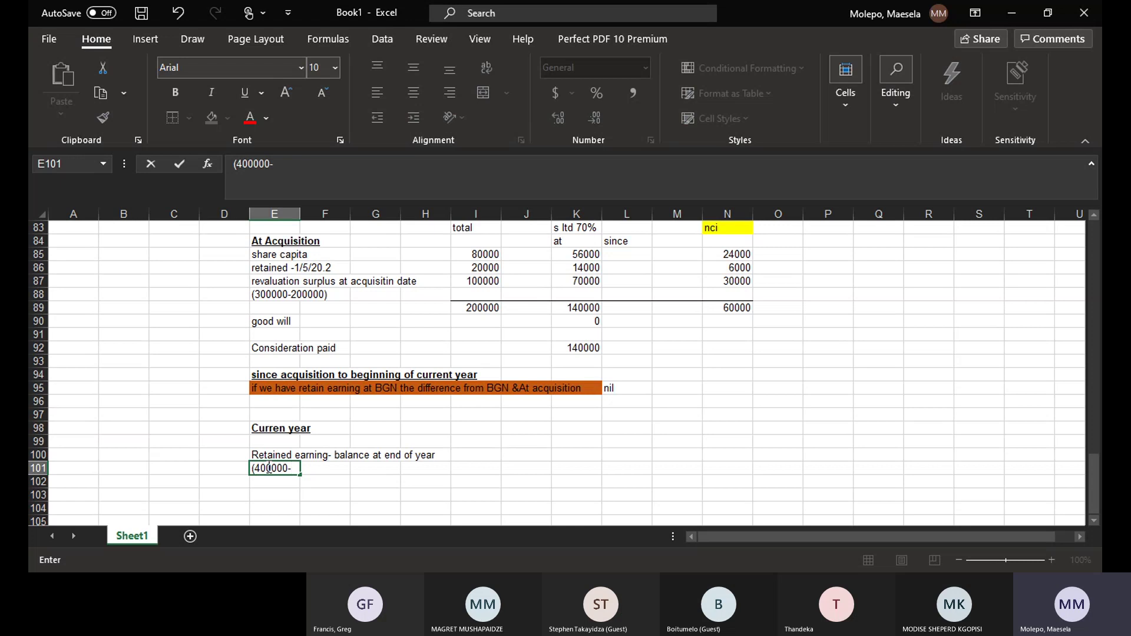
{"action": "type", "text": "20000"}
{"action": "type", "text": ")"}
{"action": "left_click", "coordinate": [463, 465]}
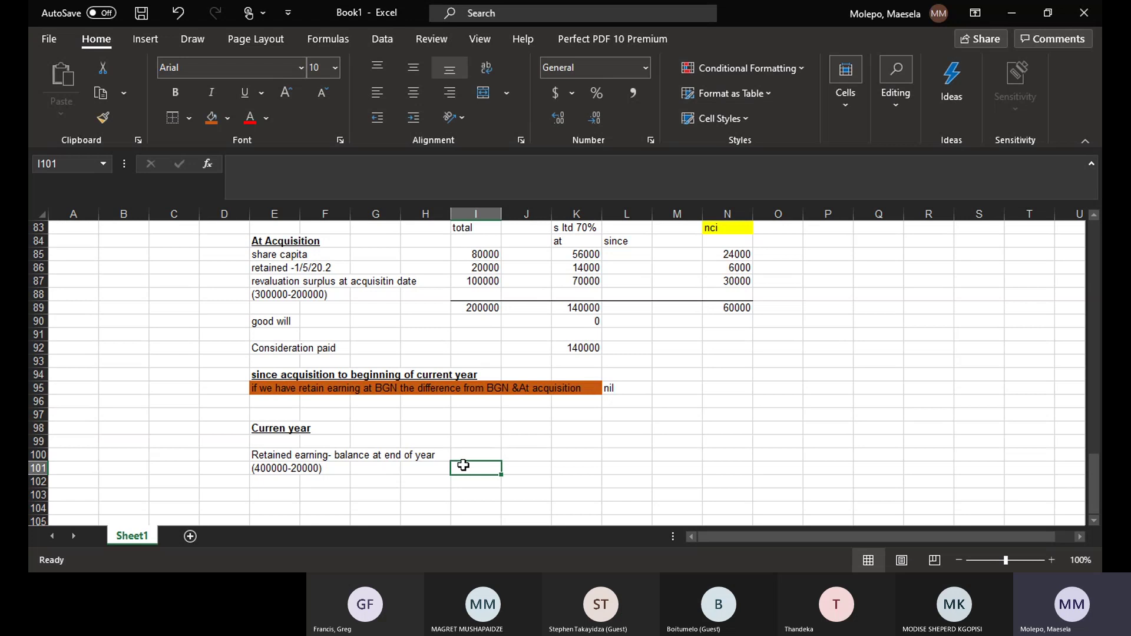
{"action": "left_click", "coordinate": [278, 471]}
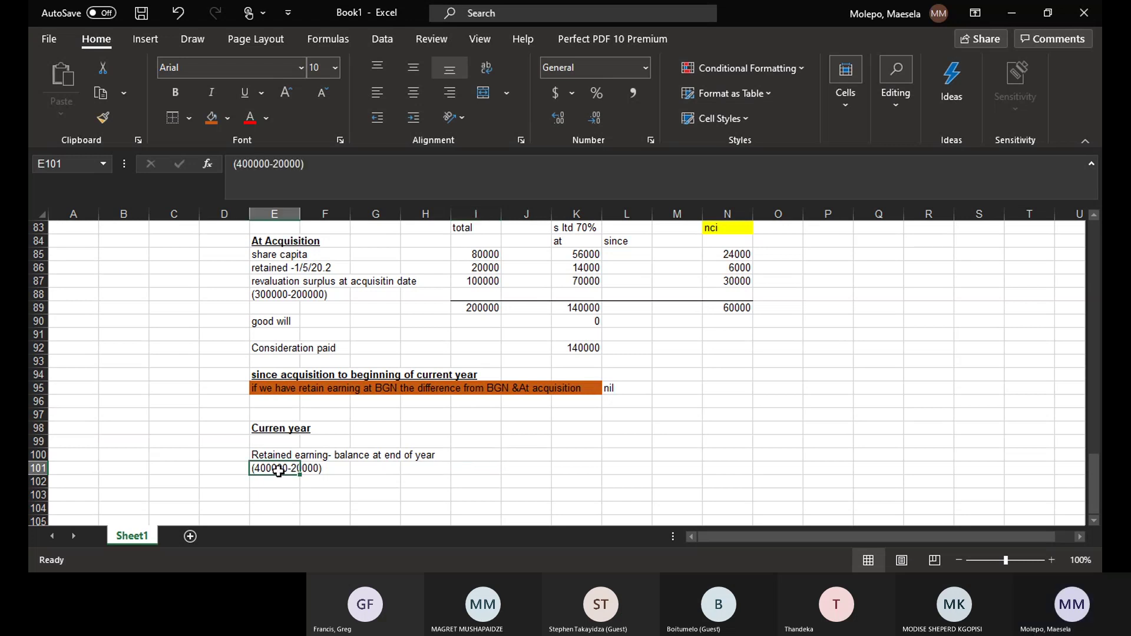
{"action": "left_click", "coordinate": [249, 163]}
{"action": "key", "text": "BackSpace"}
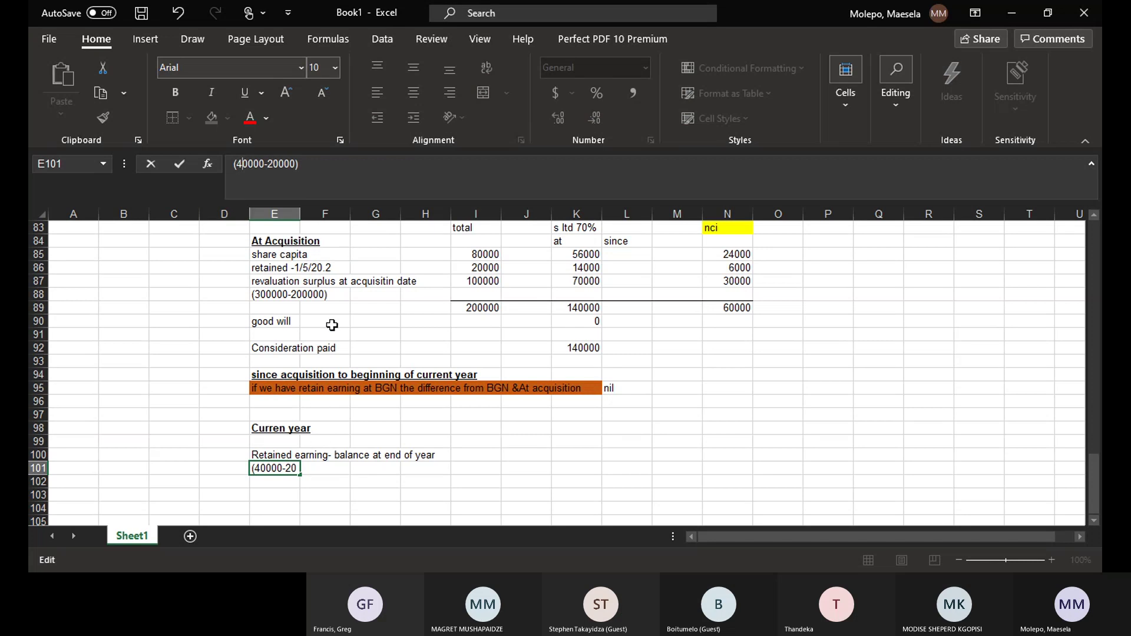
{"action": "left_click", "coordinate": [370, 517]}
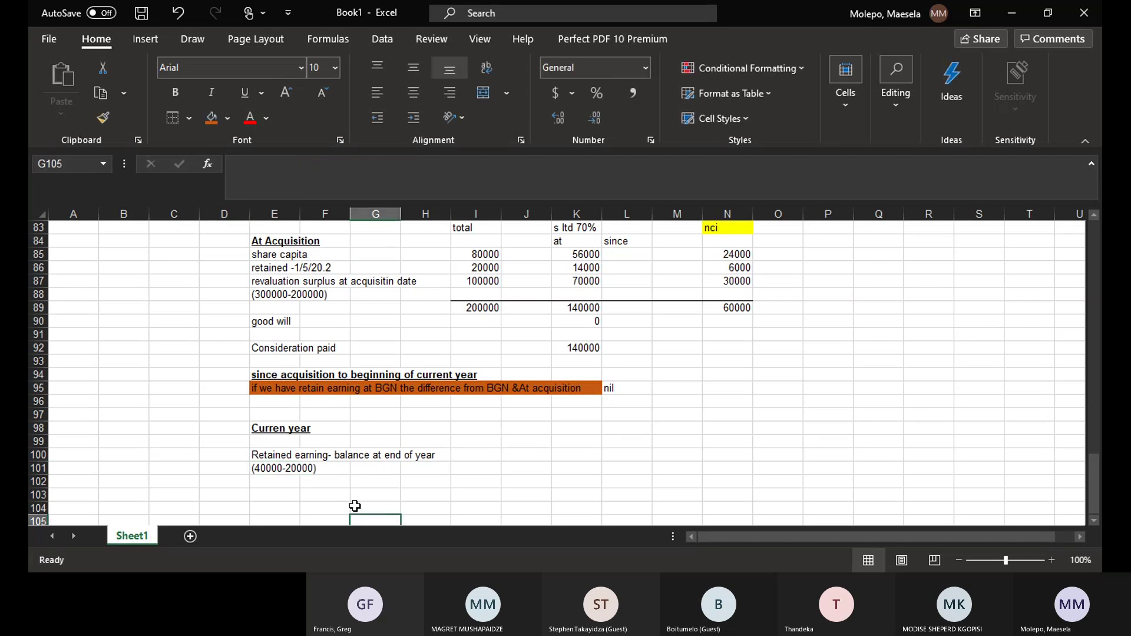
- Enter the current-year retained earnings in row 101: 20000 in I101 under total and 14000 in L101 under since
{"action": "left_click", "coordinate": [477, 467]}
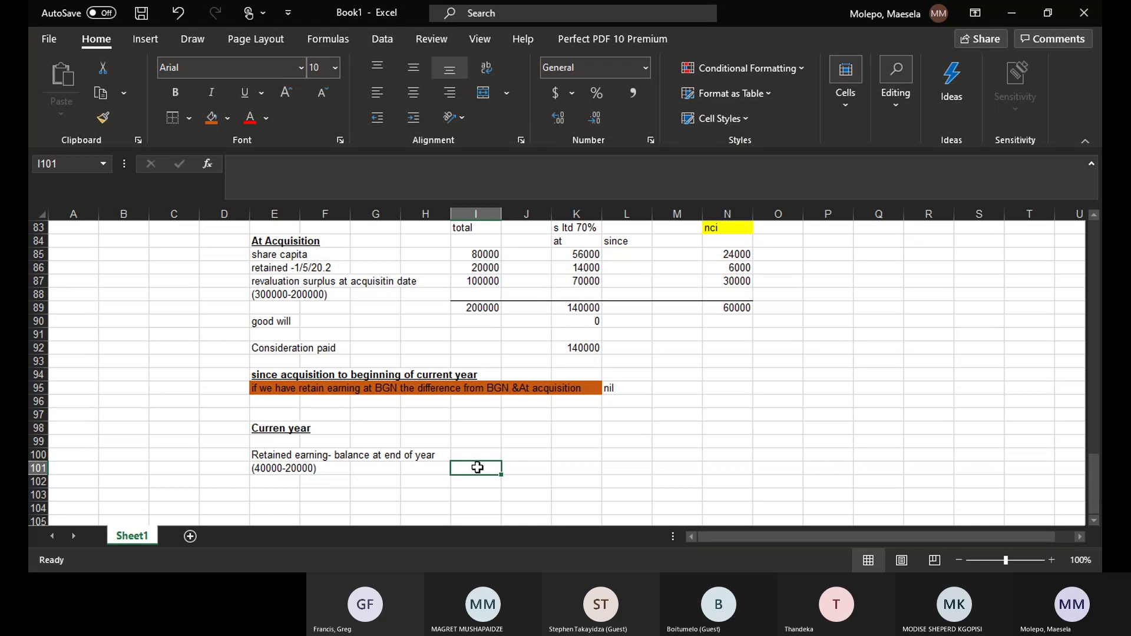
{"action": "type", "text": "200000"}
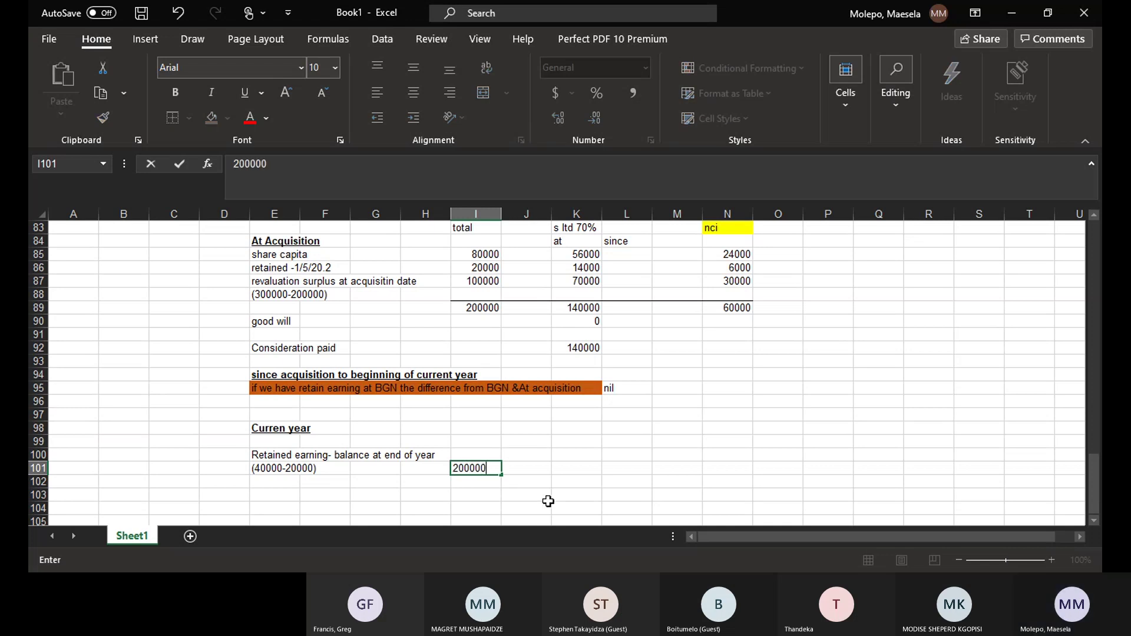
{"action": "key", "text": "BackSpace"}
{"action": "left_click", "coordinate": [622, 471]}
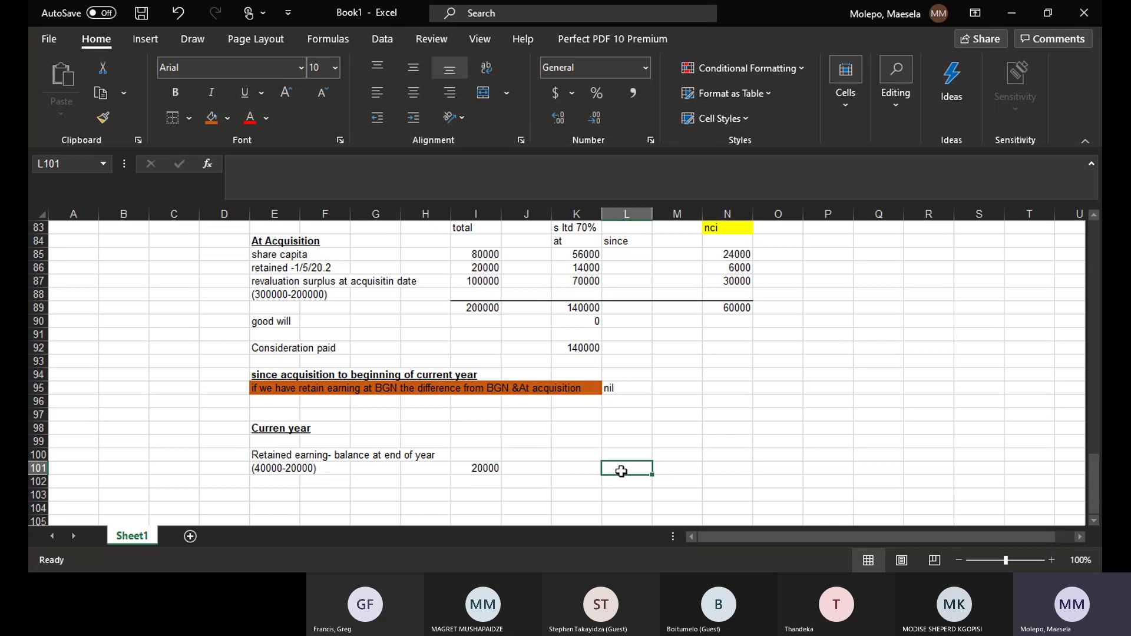
{"action": "type", "text": "14"}
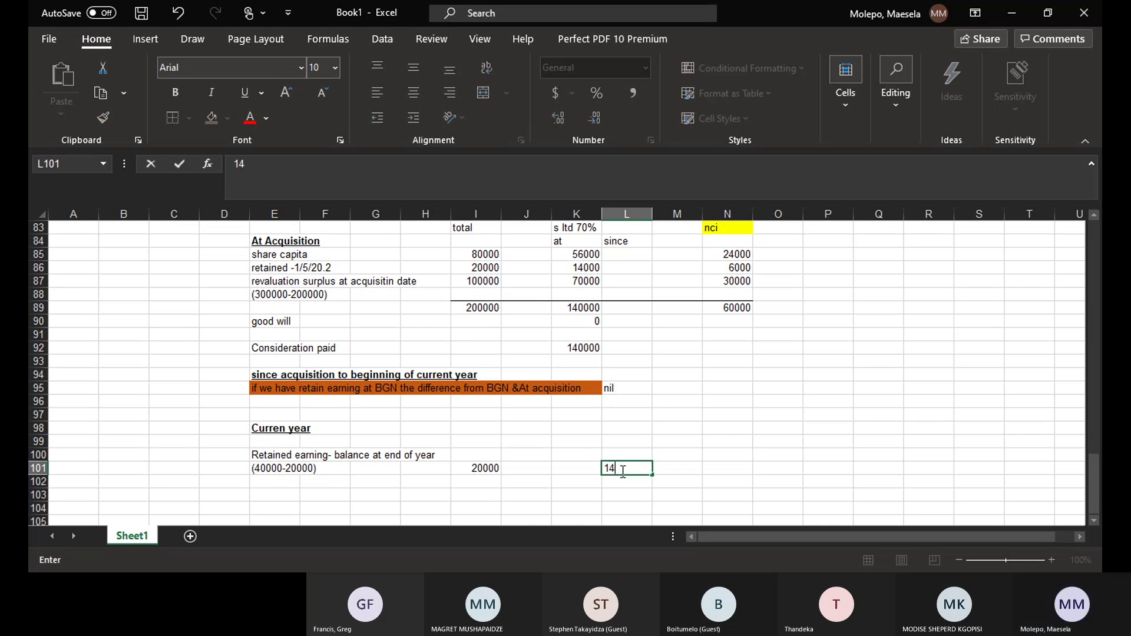
{"action": "type", "text": "000"}
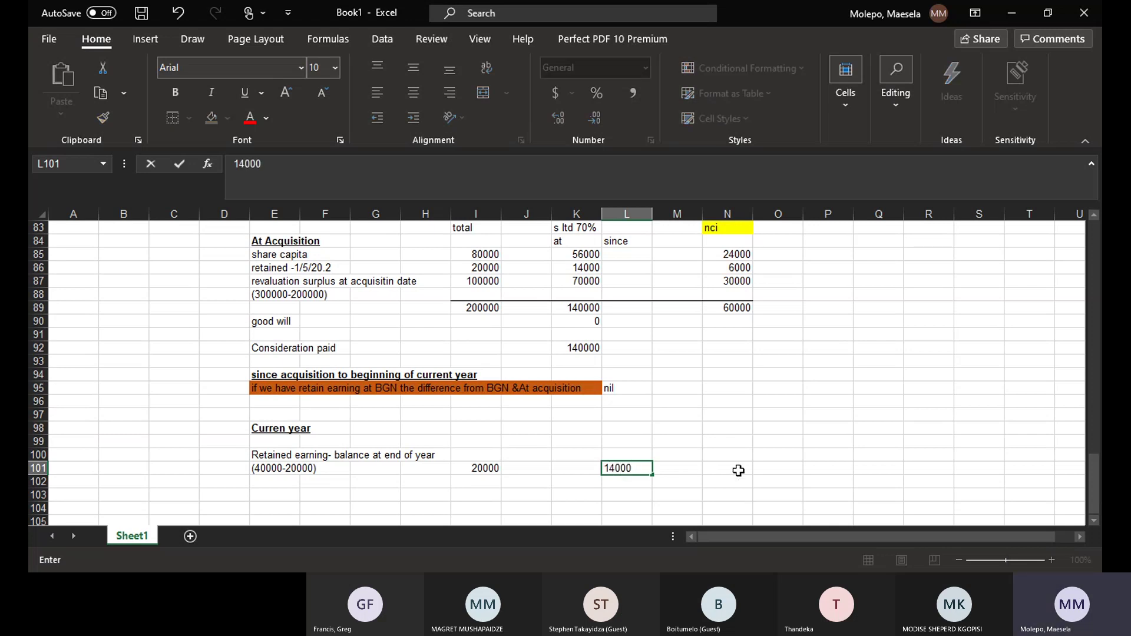
{"action": "left_click", "coordinate": [739, 471]}
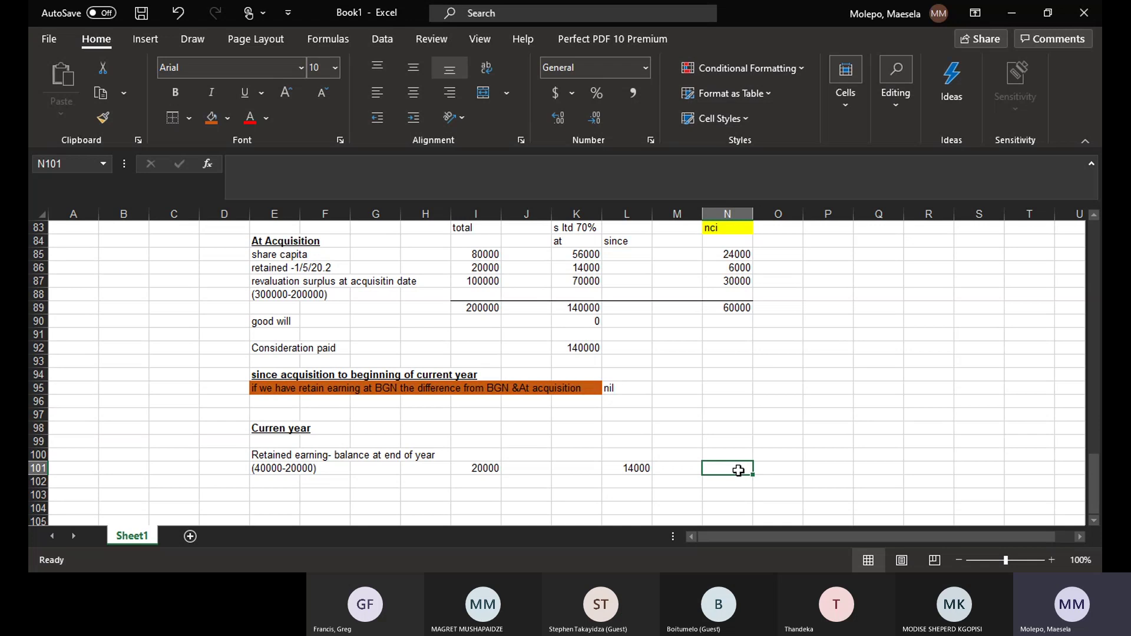
- Enter 6000 in N101 as the nci share of the current-year retained earnings
{"action": "type", "text": "6000"}
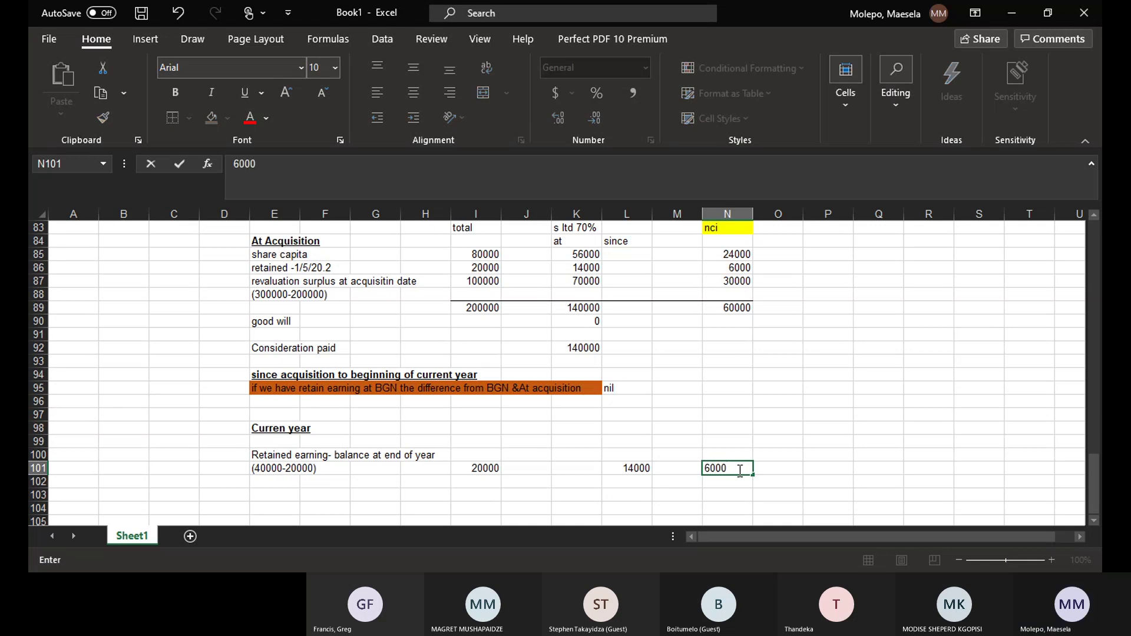
{"action": "left_click", "coordinate": [778, 466]}
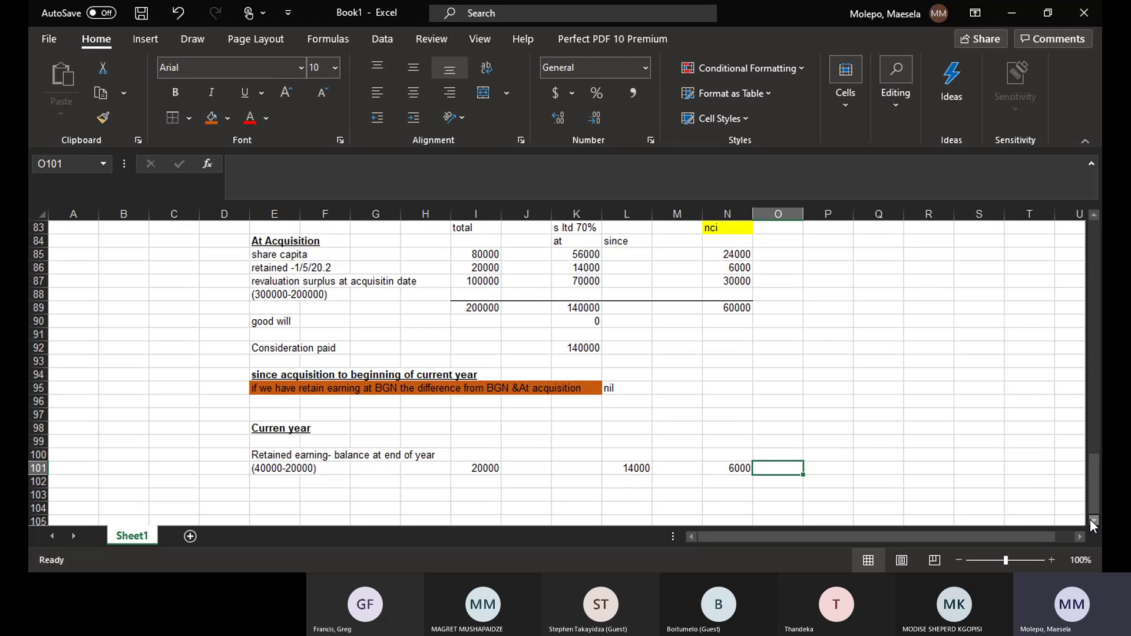
{"action": "scroll", "coordinate": [1091, 524], "scroll_direction": "down", "scroll_amount": 2}
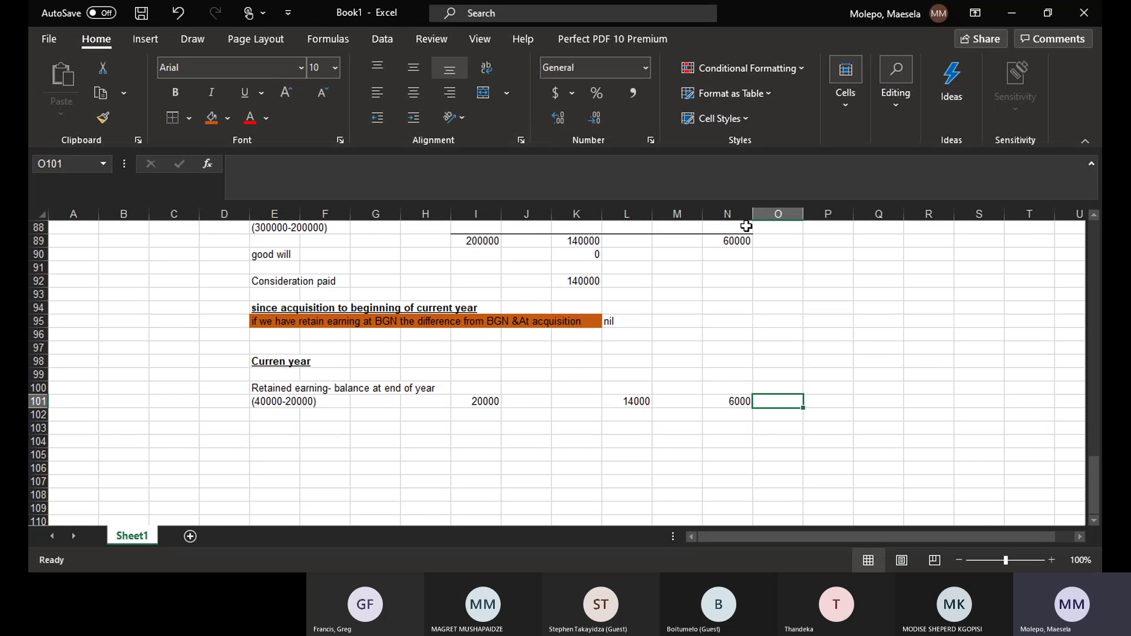
- Start a land working beside the current-year section with "land value" in R100 and 200000 in T100
{"action": "left_click", "coordinate": [1094, 216]}
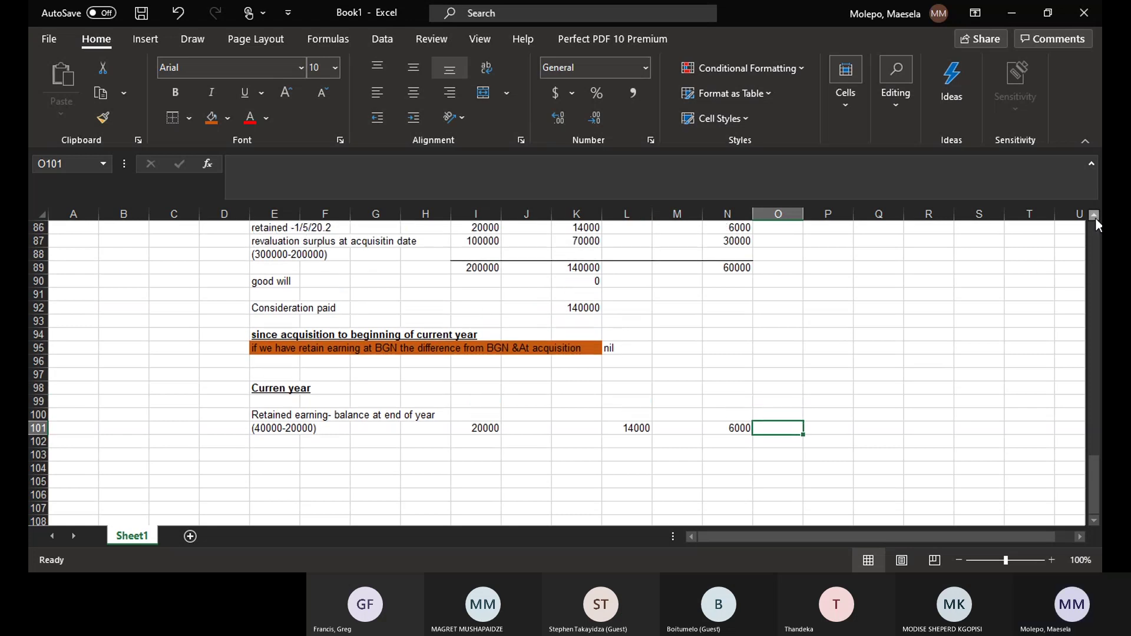
{"action": "left_click", "coordinate": [1093, 216]}
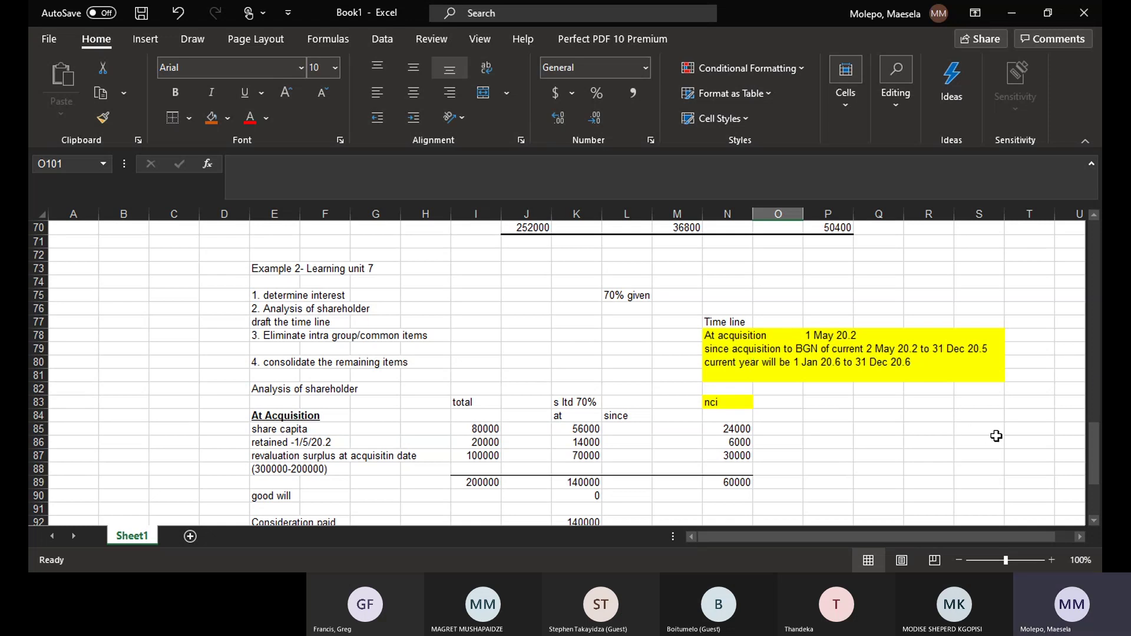
{"action": "scroll", "coordinate": [1091, 522], "scroll_direction": "down", "scroll_amount": 3}
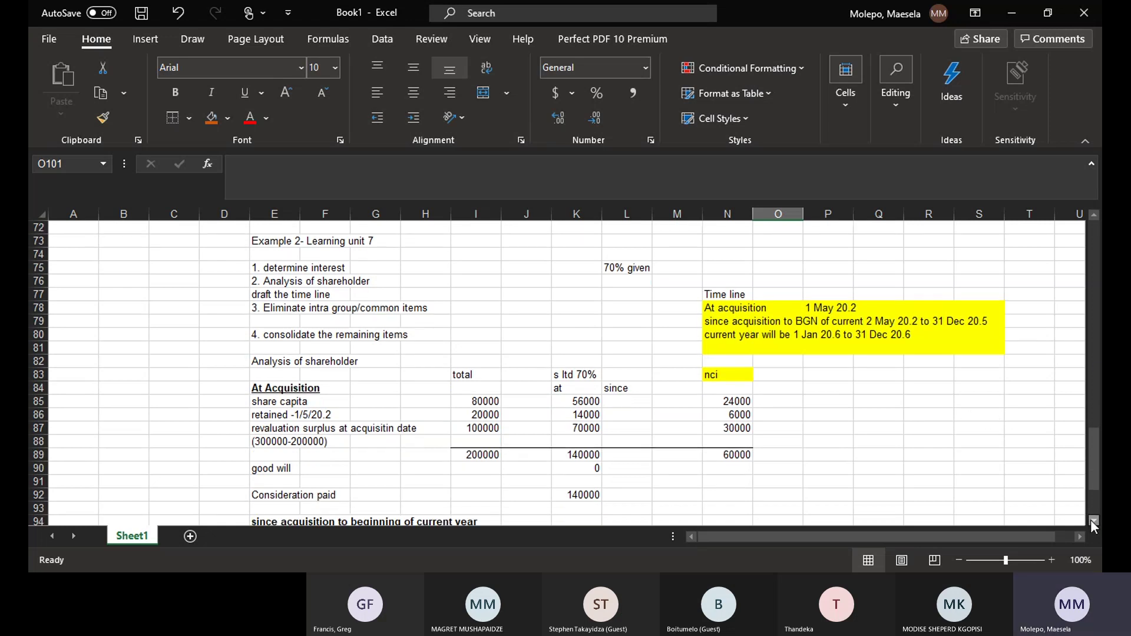
{"action": "scroll", "coordinate": [1090, 522], "scroll_direction": "down", "scroll_amount": 4}
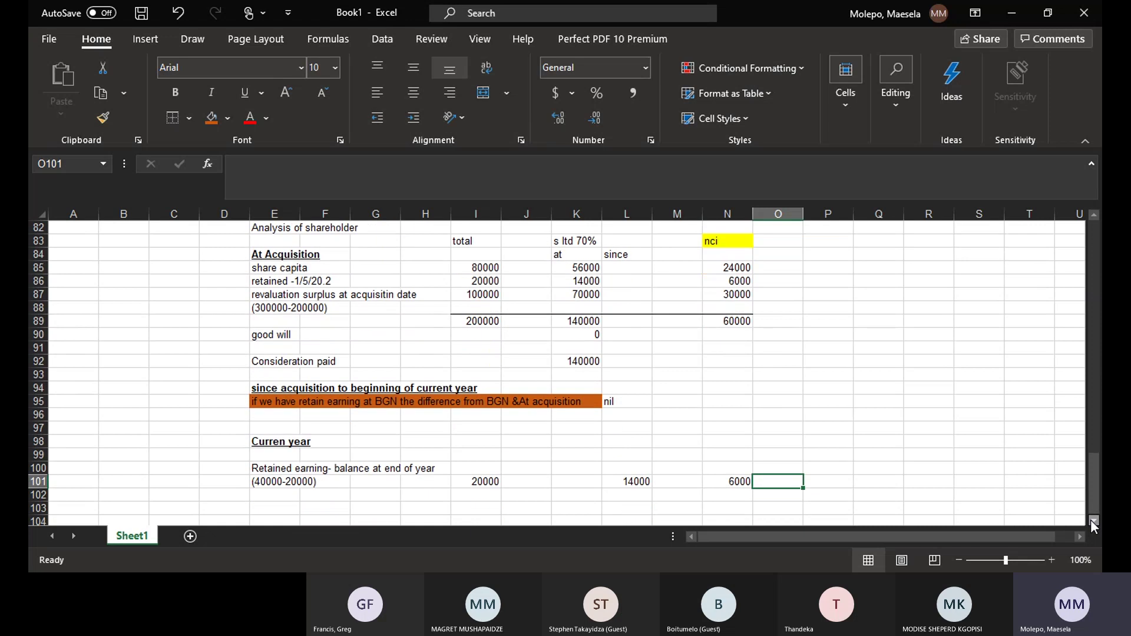
{"action": "left_click", "coordinate": [939, 375]}
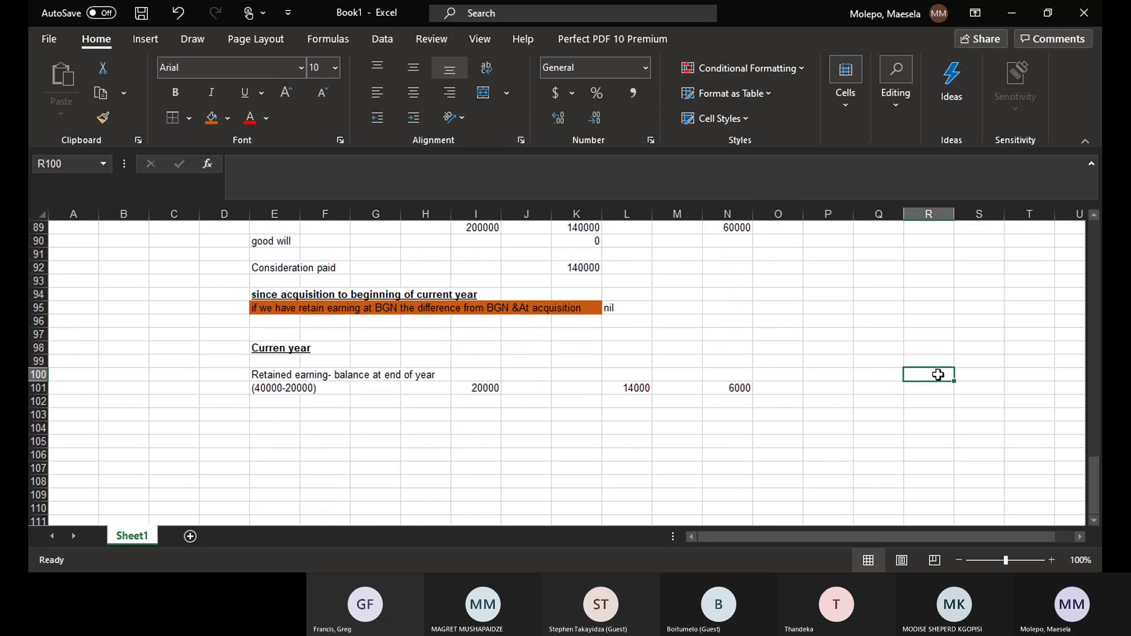
{"action": "type", "text": "Iand v"}
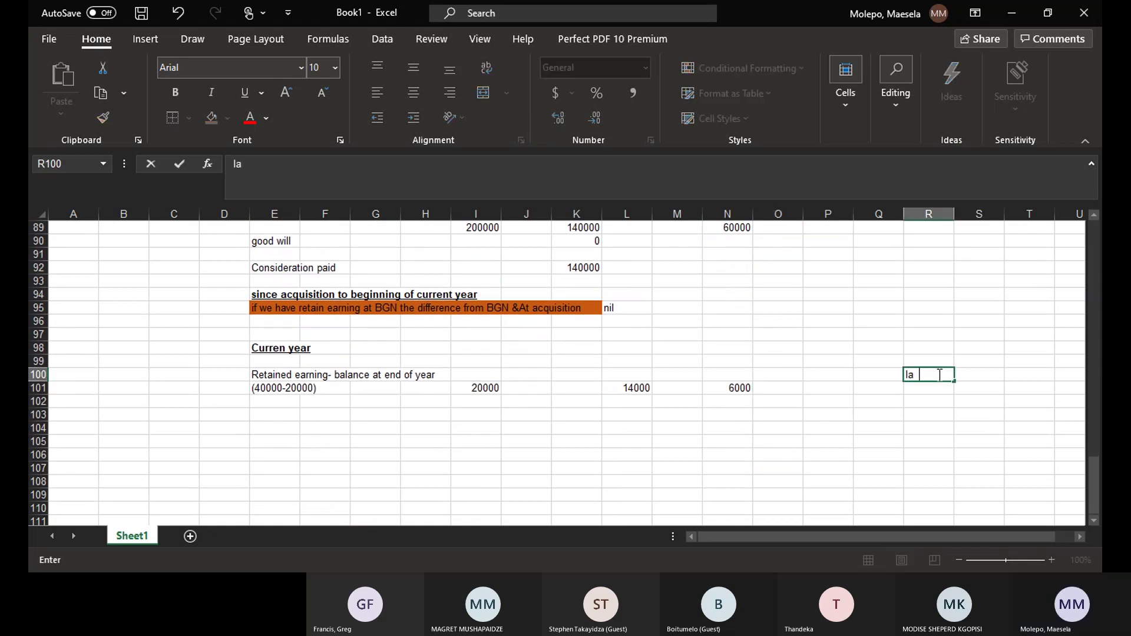
{"action": "type", "text": "alue"}
{"action": "left_click", "coordinate": [1019, 372]}
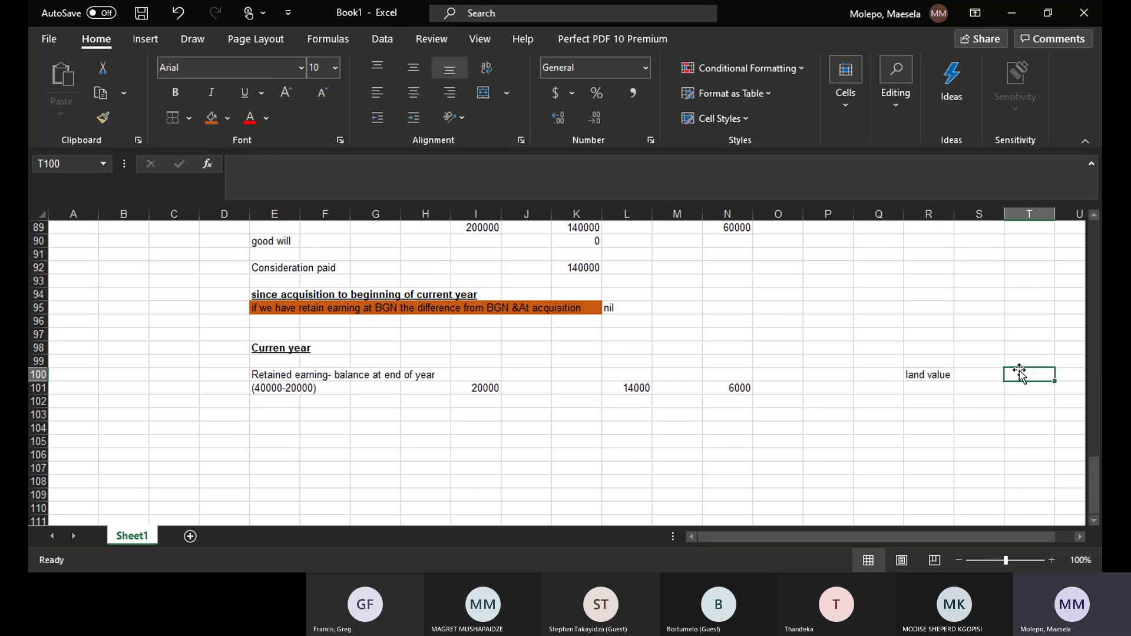
{"action": "type", "text": "200000"}
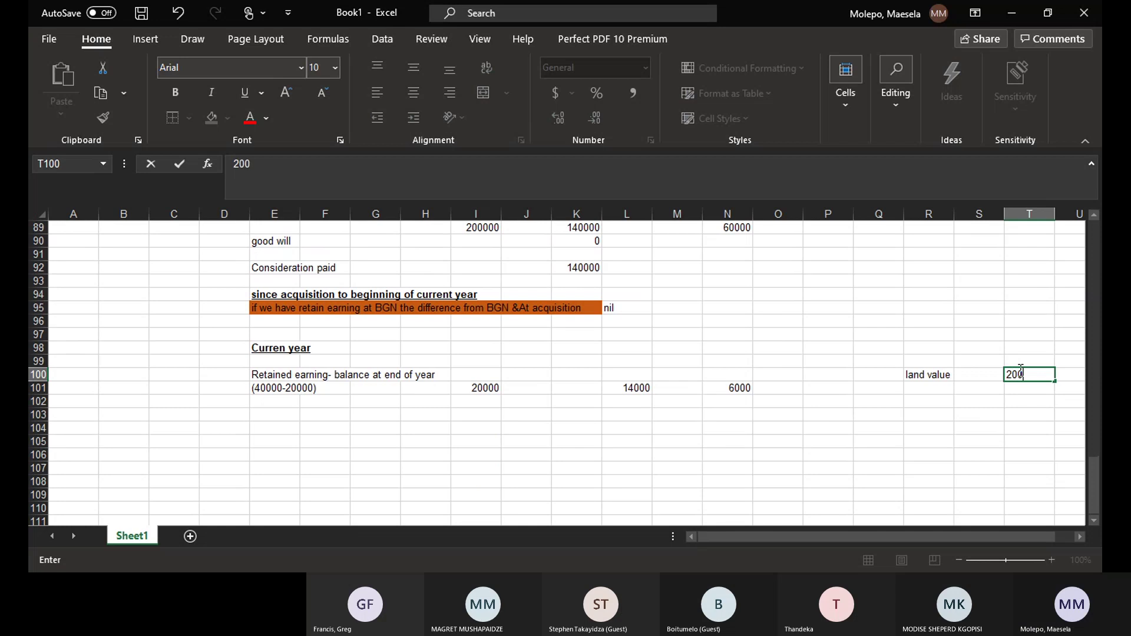
- Add a "revaluation surplus" line in R101 with 100000 in T101 beneath the land value
{"action": "left_click", "coordinate": [913, 389]}
{"action": "type", "text": "r"}
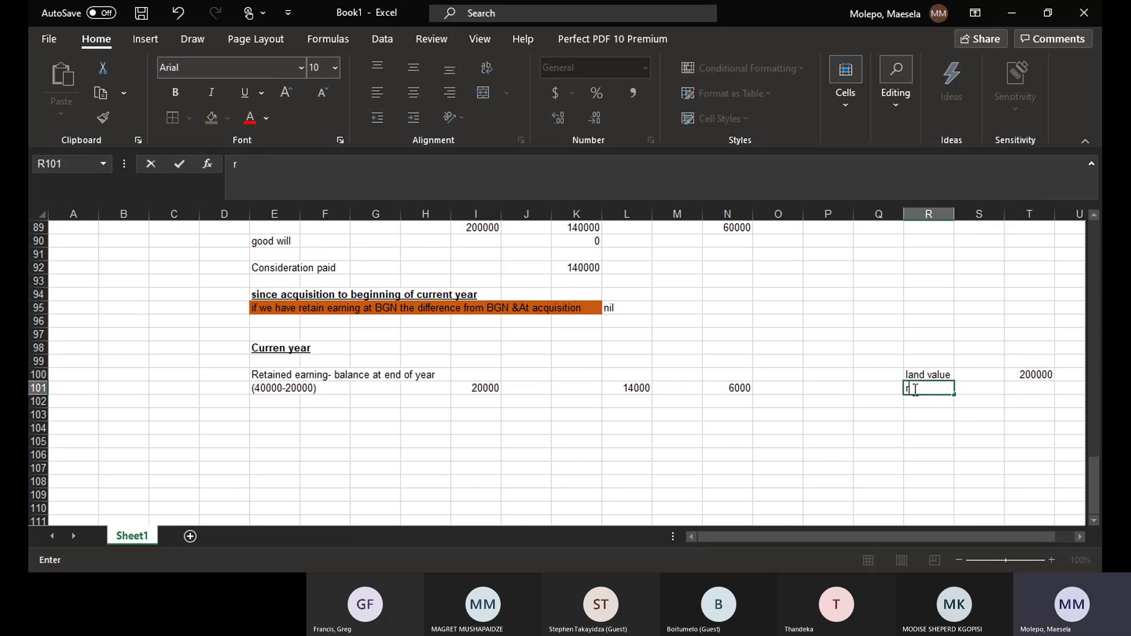
{"action": "type", "text": "evalua"}
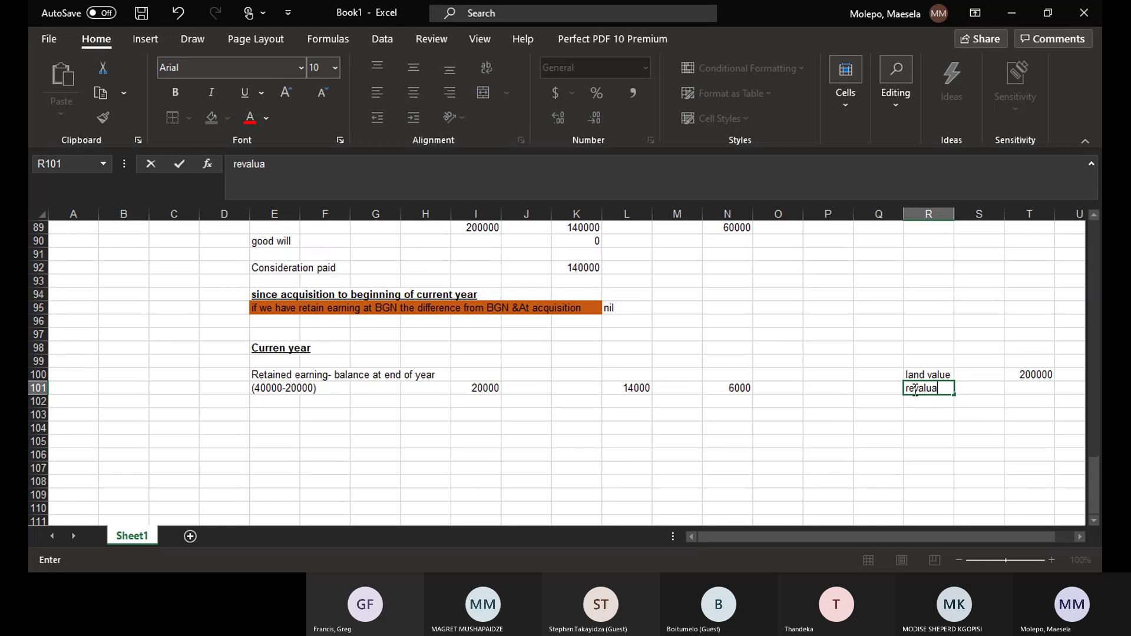
{"action": "type", "text": "tion surplus"}
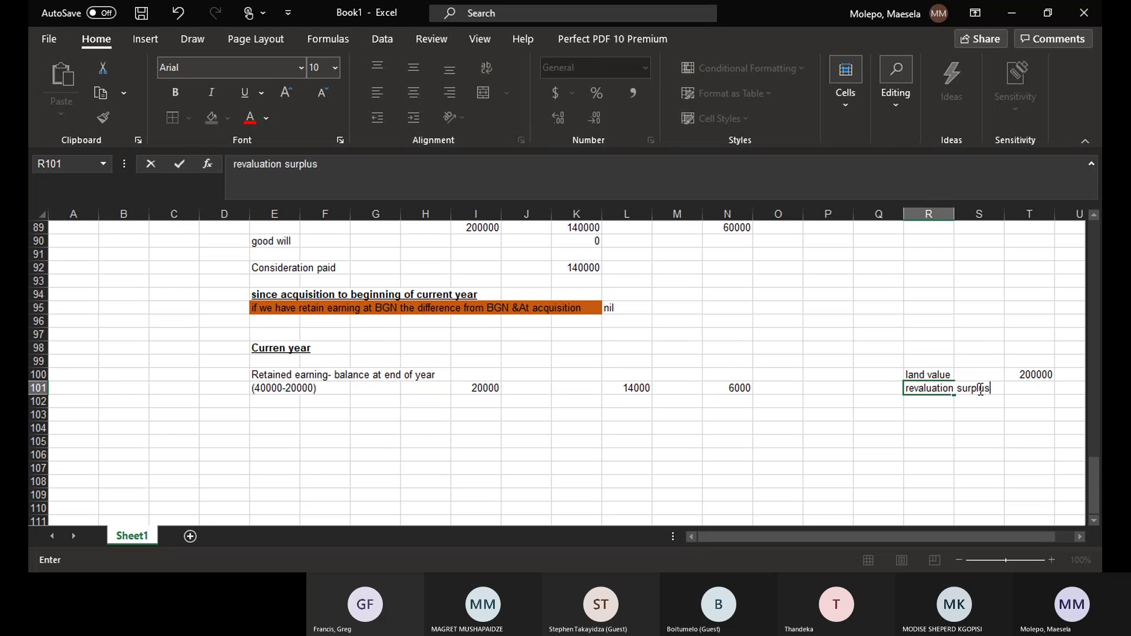
{"action": "left_click", "coordinate": [1032, 387]}
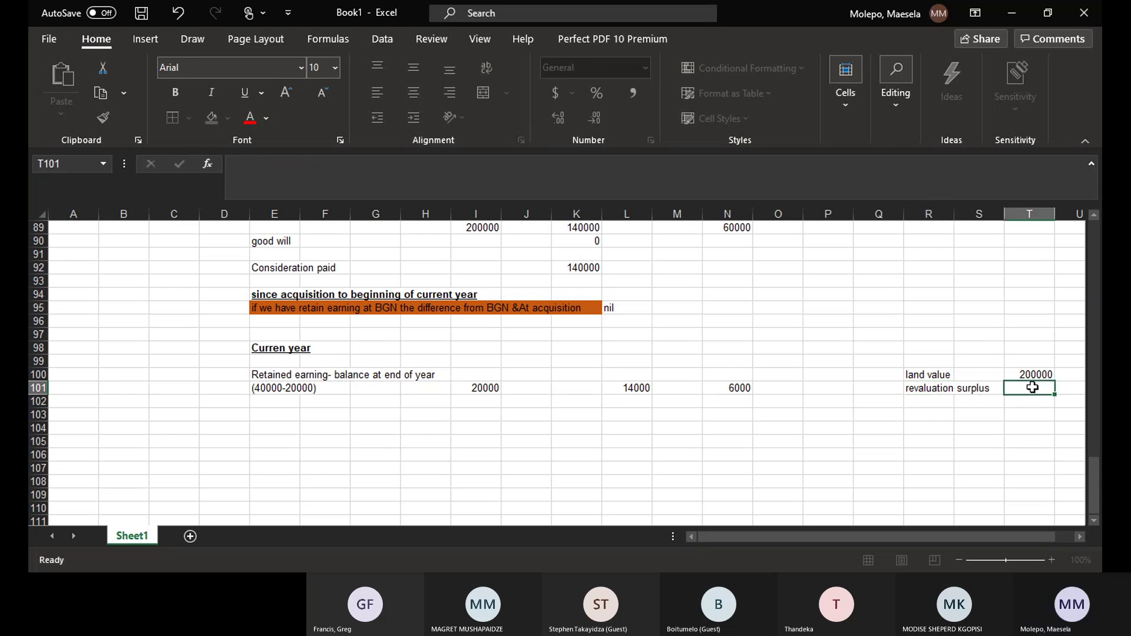
{"action": "type", "text": "100000"}
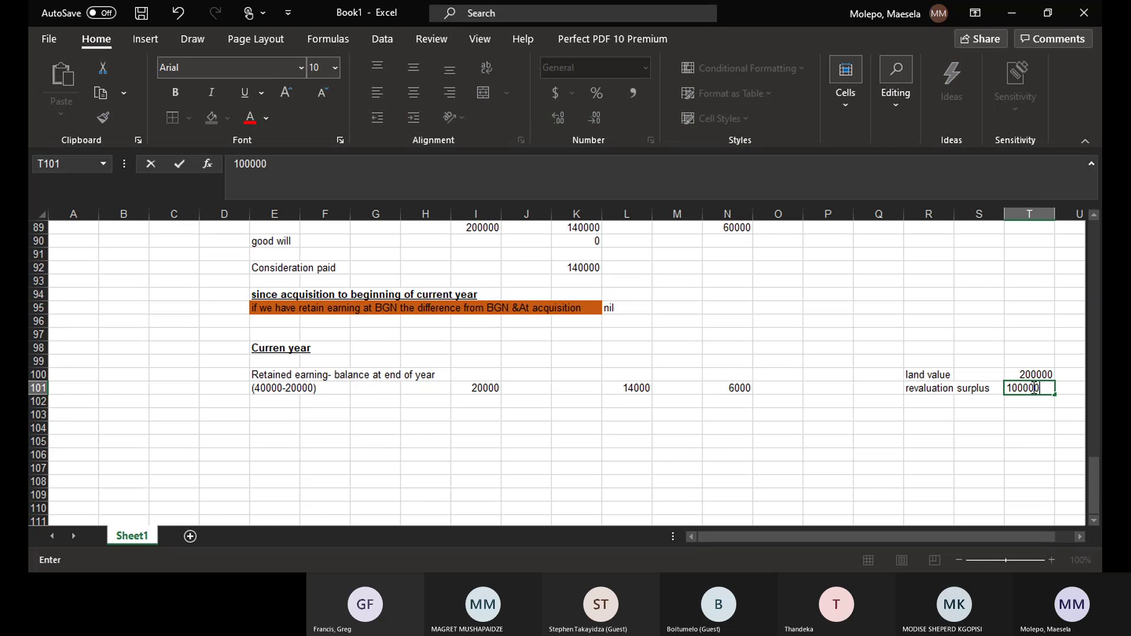
- Add the market value line to the land working: "MV" in R102 and 300000 in T102
{"action": "left_click", "coordinate": [928, 400]}
{"action": "type", "text": "m"}
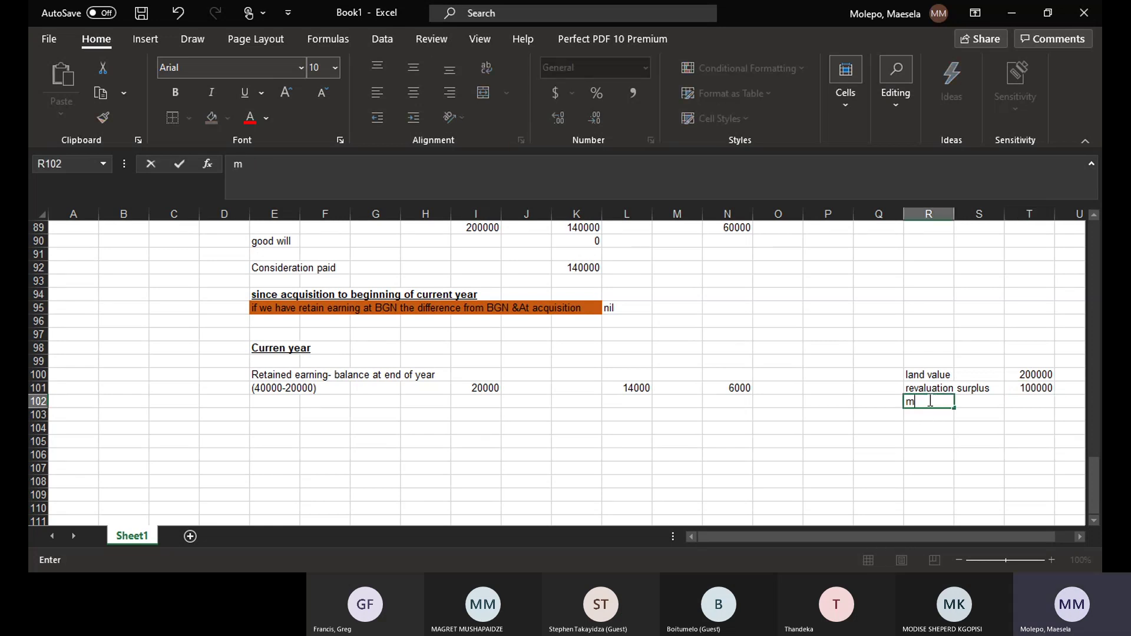
{"action": "key", "text": "BackSpace"}
{"action": "type", "text": "MV"}
{"action": "left_click", "coordinate": [1018, 398]}
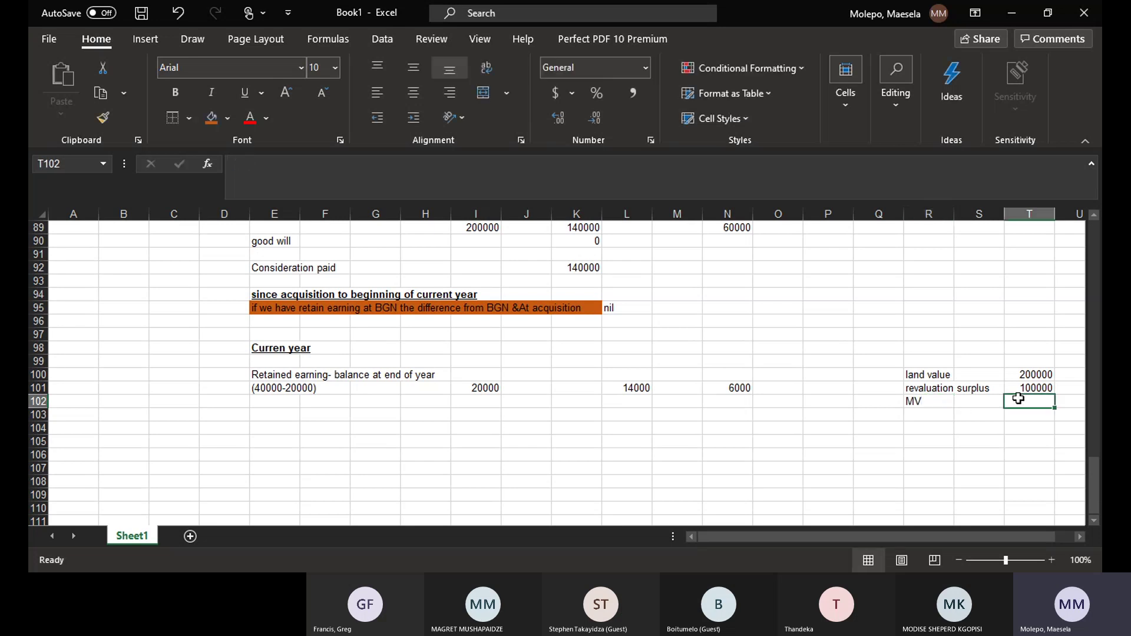
{"action": "type", "text": "300"}
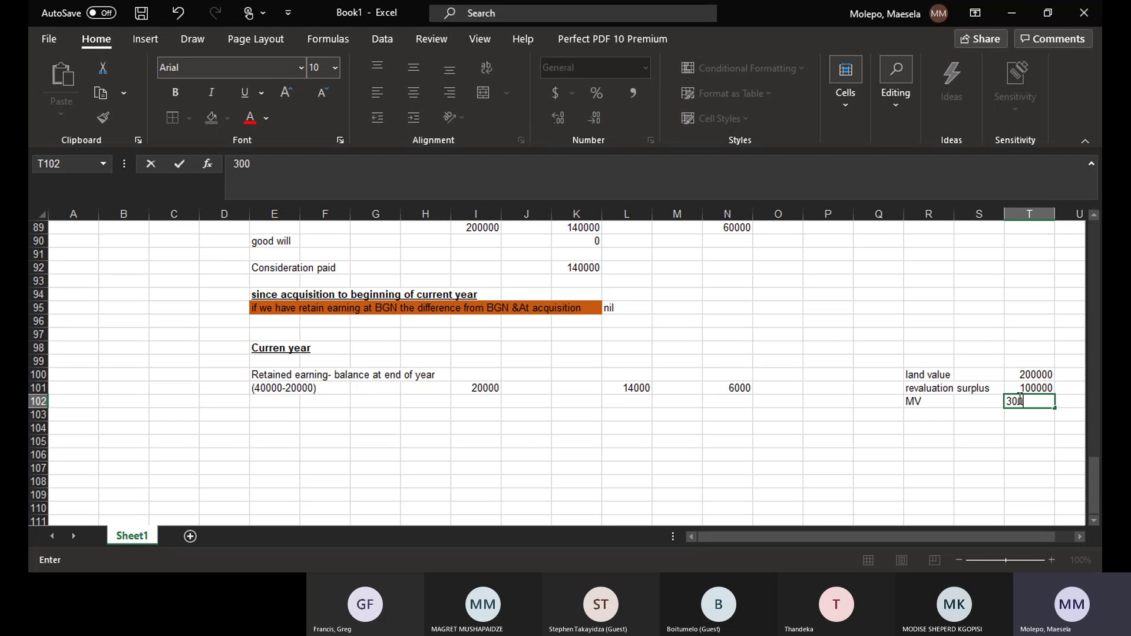
{"action": "type", "text": "000"}
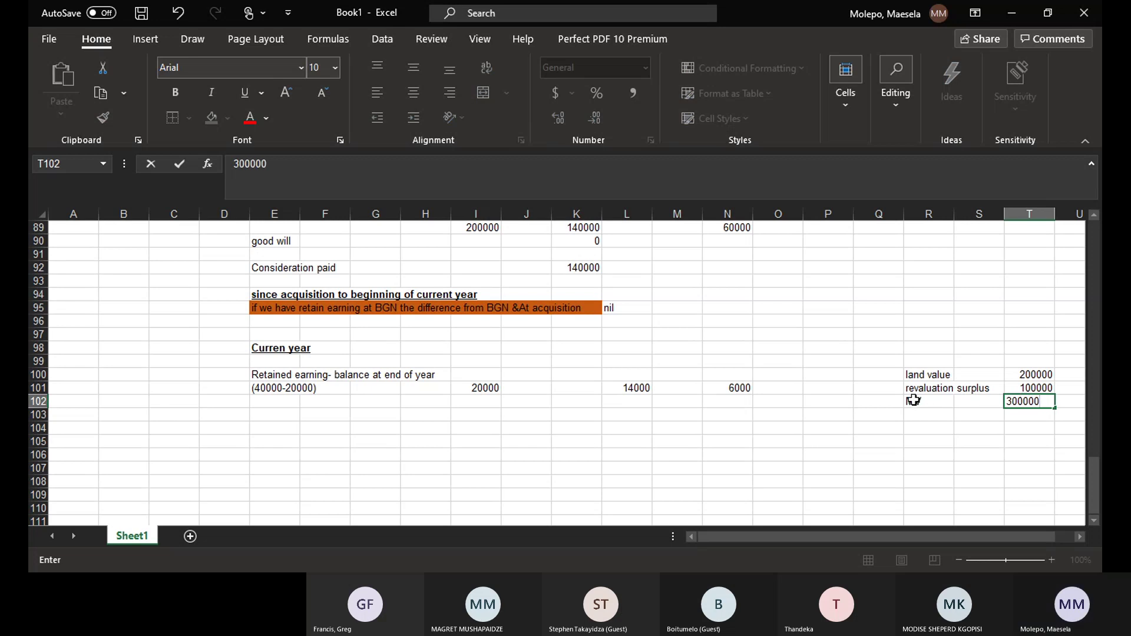
- Make the MV row of the land working, R102:T102, bold
{"action": "left_click_drag", "start_coordinate": [939, 399], "coordinate": [1020, 404]}
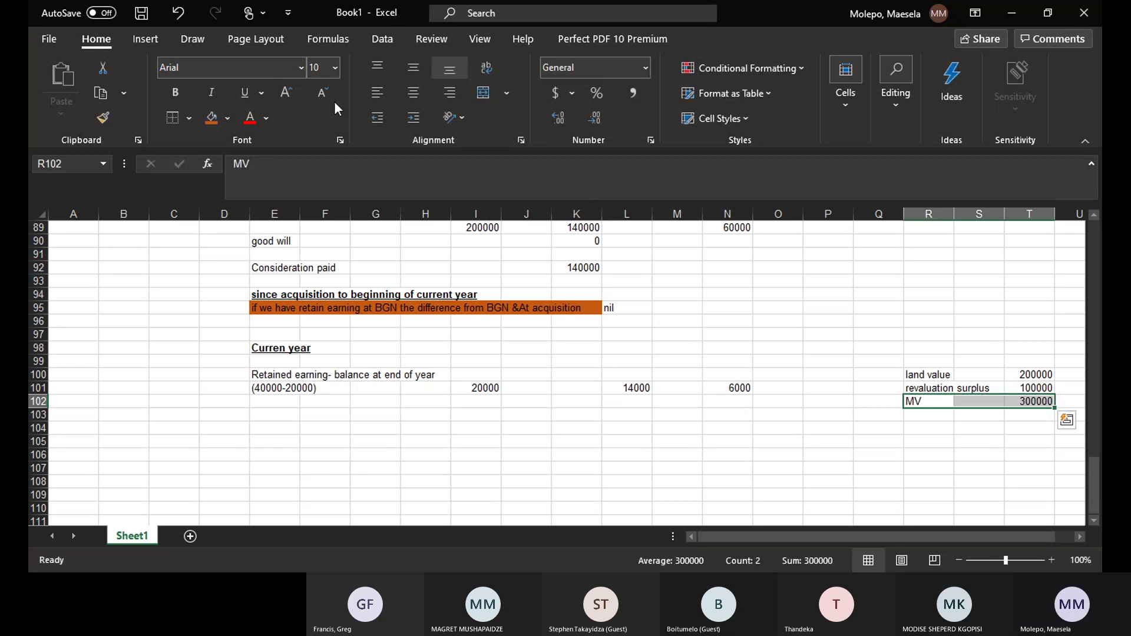
{"action": "left_click", "coordinate": [176, 93]}
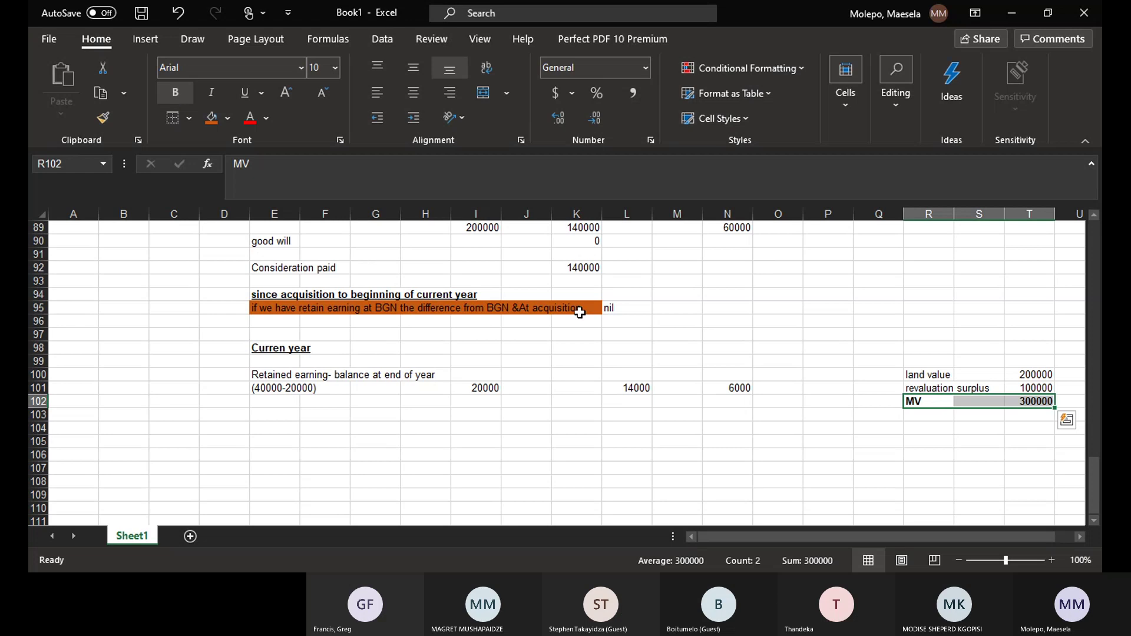
{"action": "left_click", "coordinate": [818, 470]}
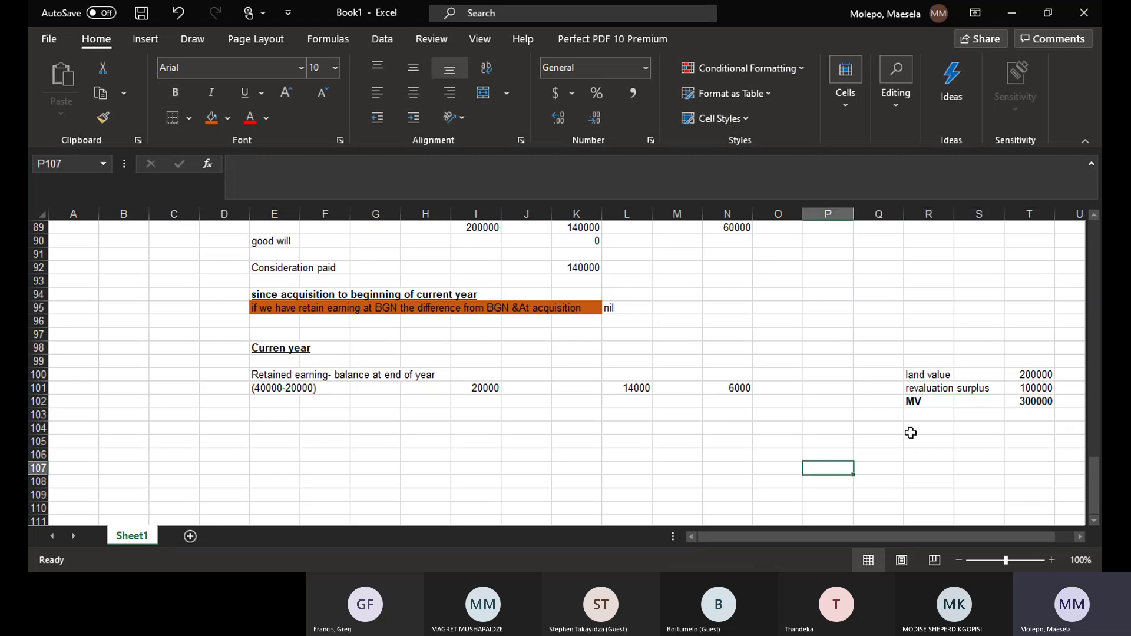
- Enter the date 1.5.20.2 in Q102 beside the MV label
{"action": "left_click", "coordinate": [873, 402]}
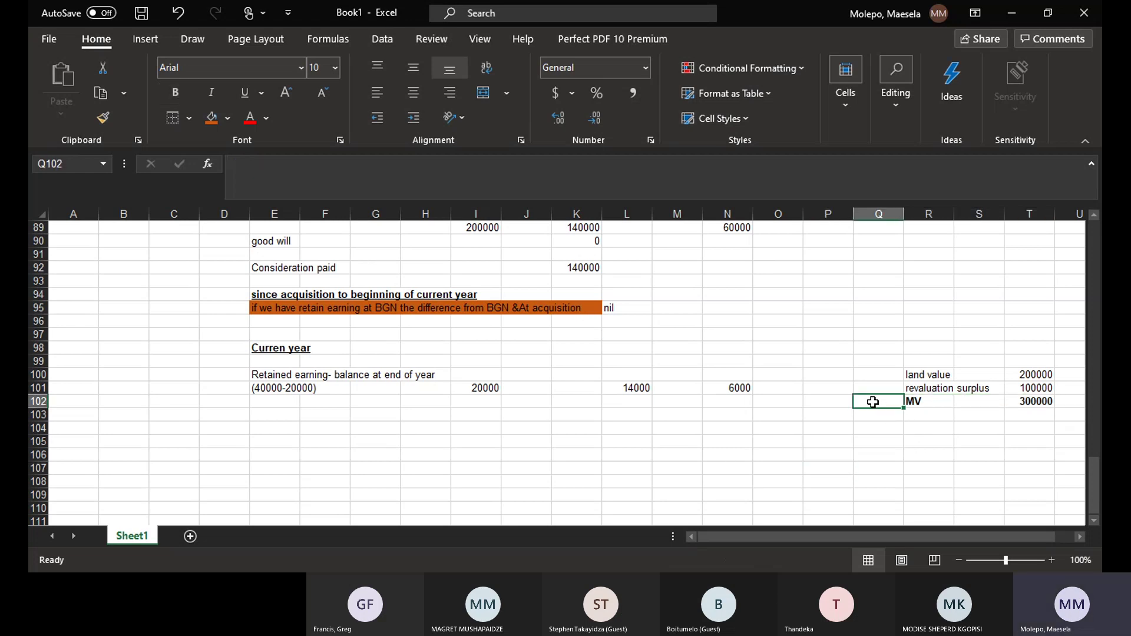
{"action": "type", "text": "1"}
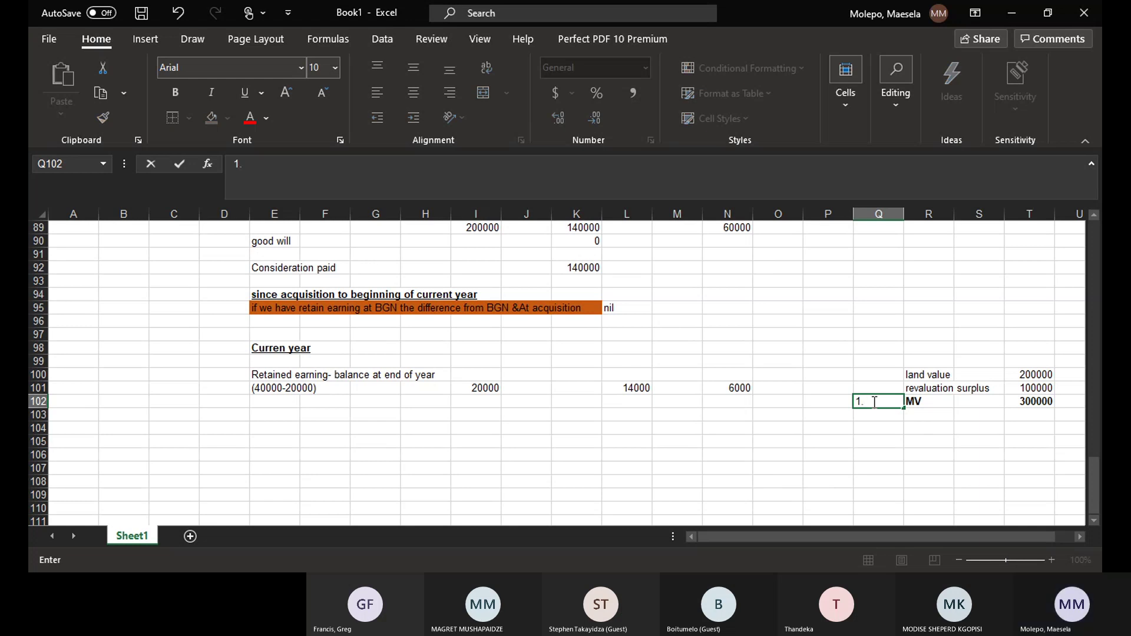
{"action": "type", "text": ".5."}
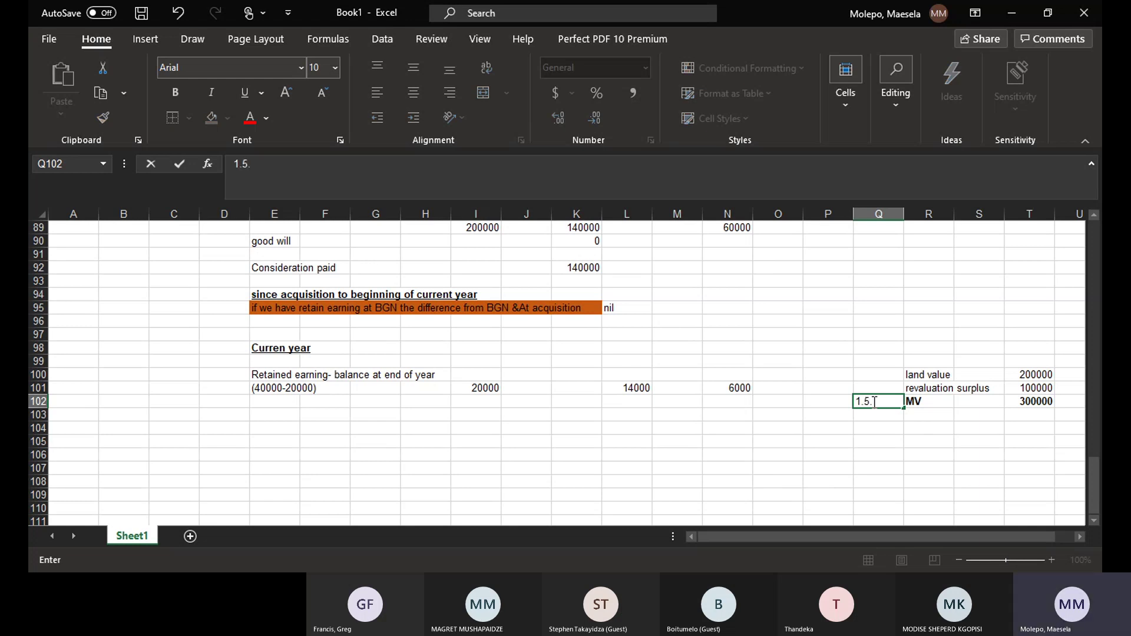
{"action": "type", "text": "20"}
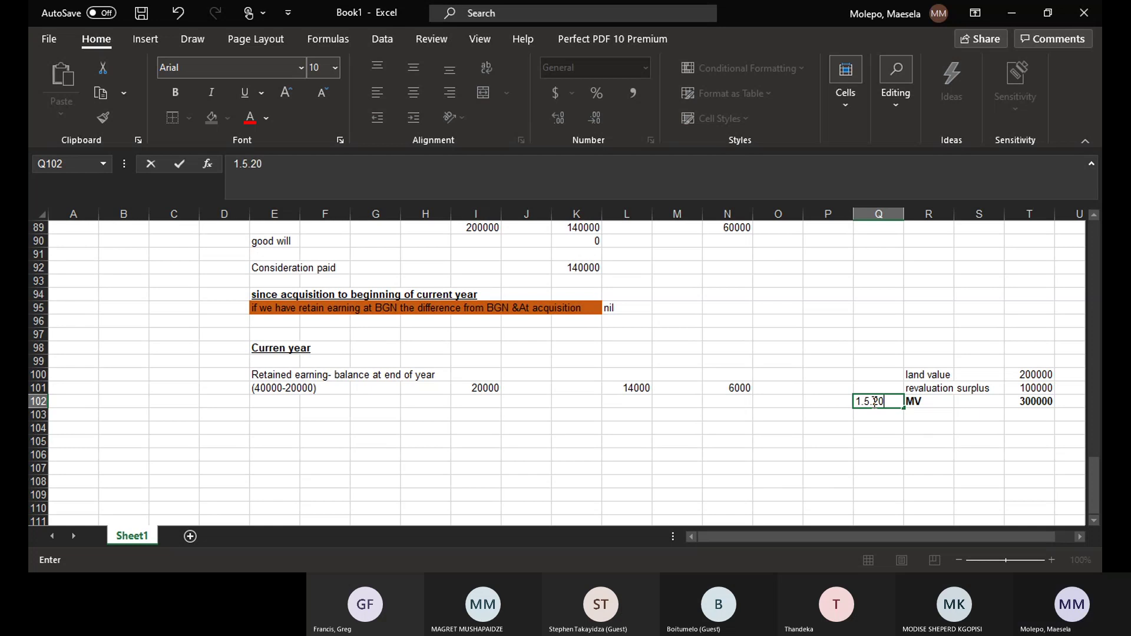
{"action": "type", "text": ".2"}
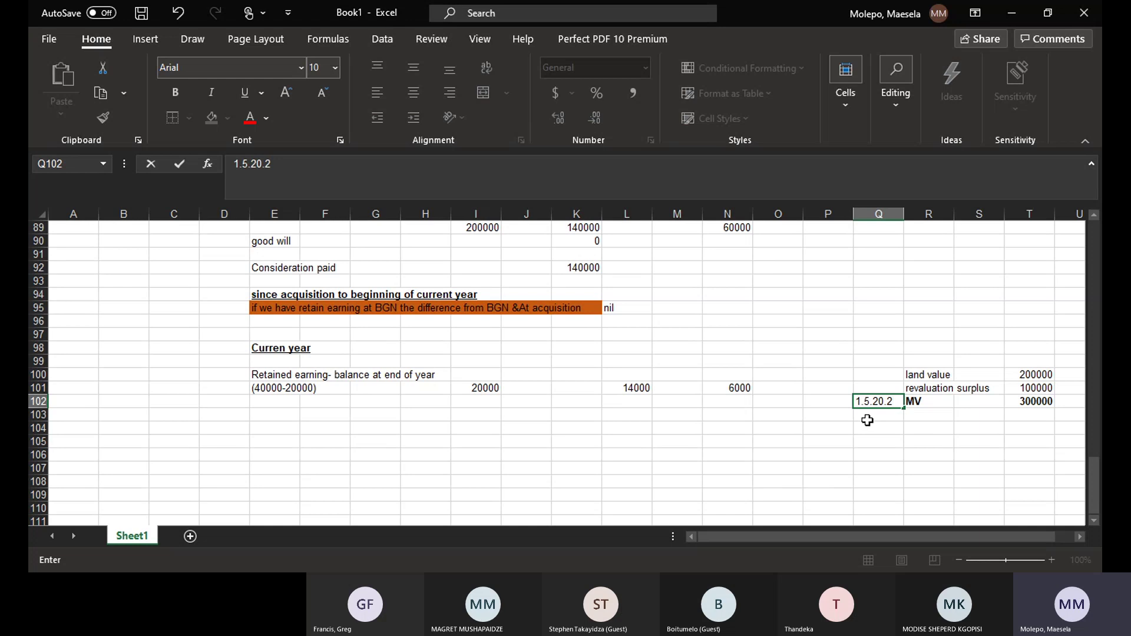
{"action": "key", "text": "Return"}
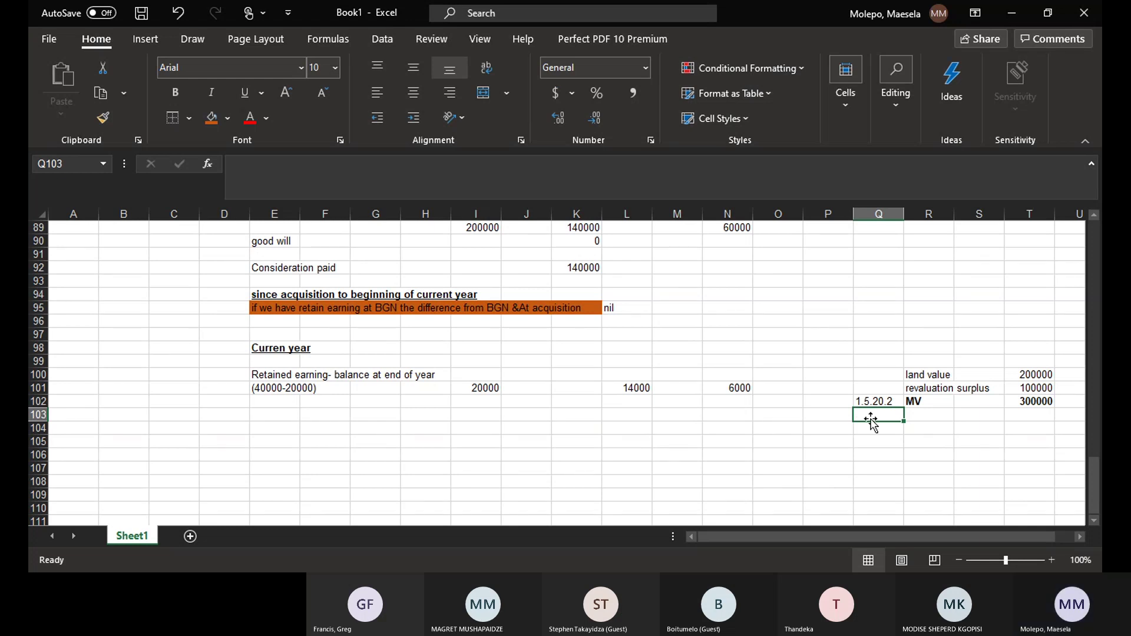
- Start the next row of the land working with the date 31..20.4 in Q103 and the label "Revaluation surplus" in R103
{"action": "type", "text": "31."}
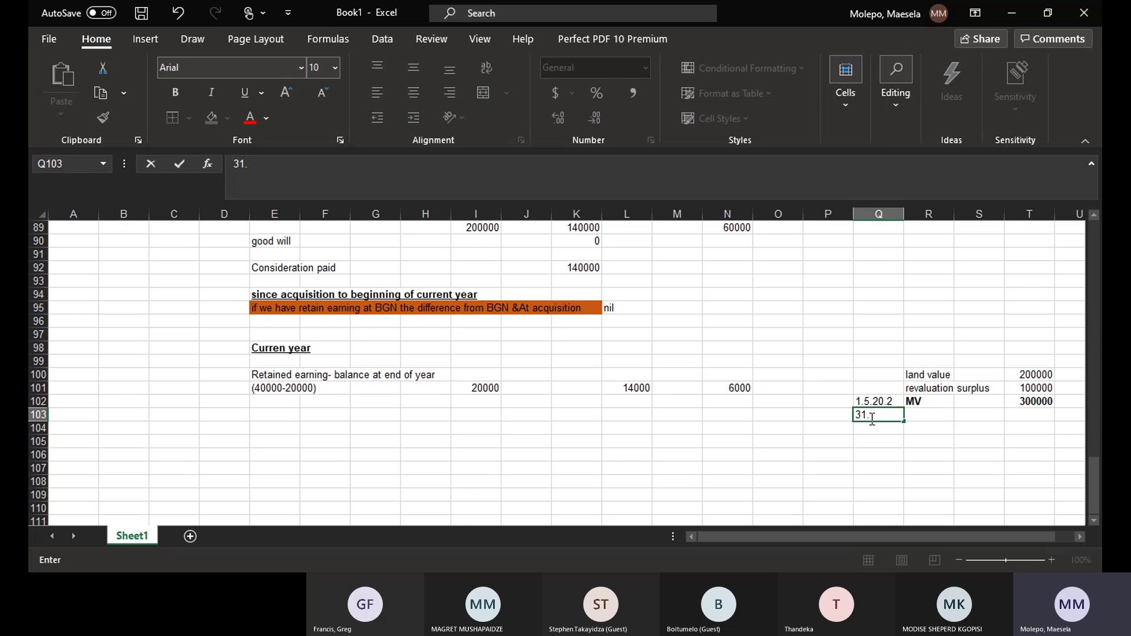
{"action": "type", "text": ".20.4"}
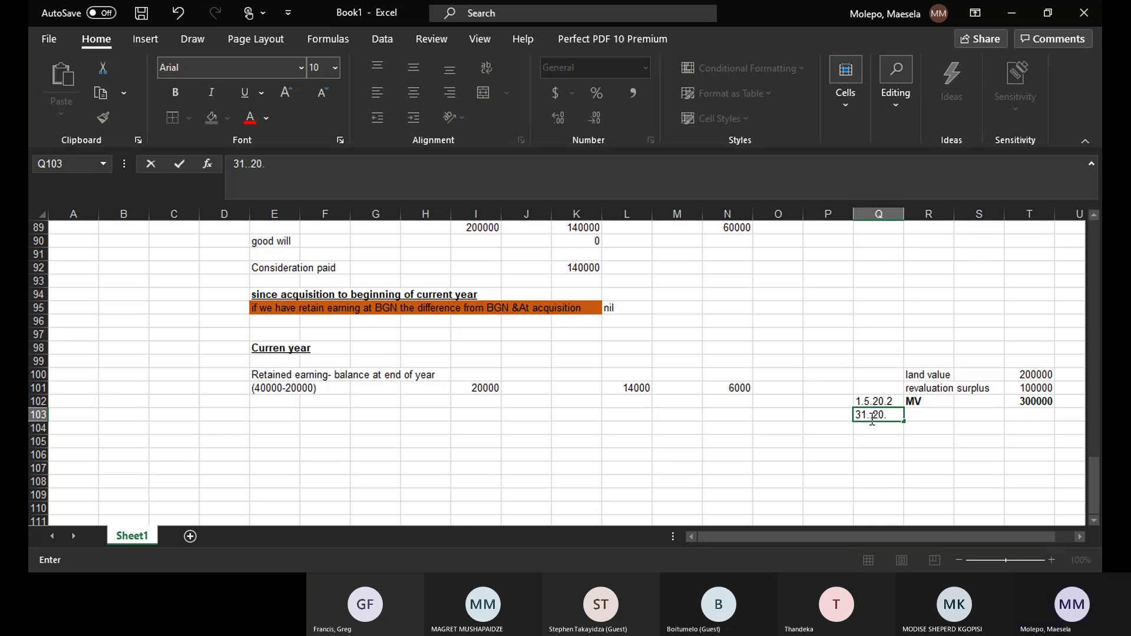
{"action": "left_click", "coordinate": [941, 416]}
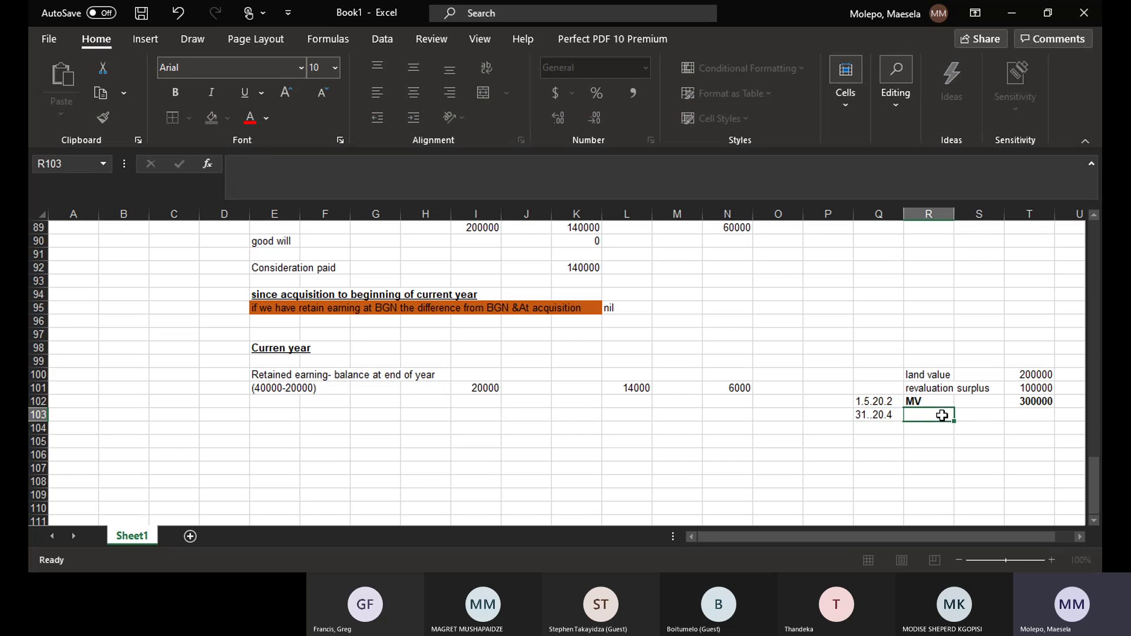
{"action": "type", "text": "RE"}
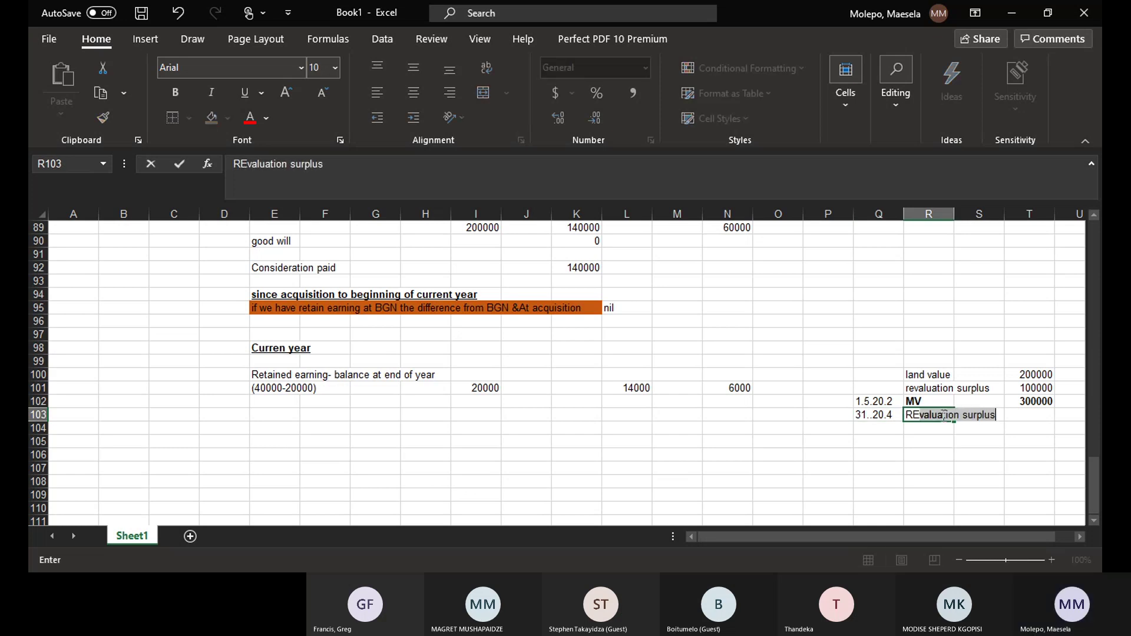
{"action": "type", "text": "VALUATION"}
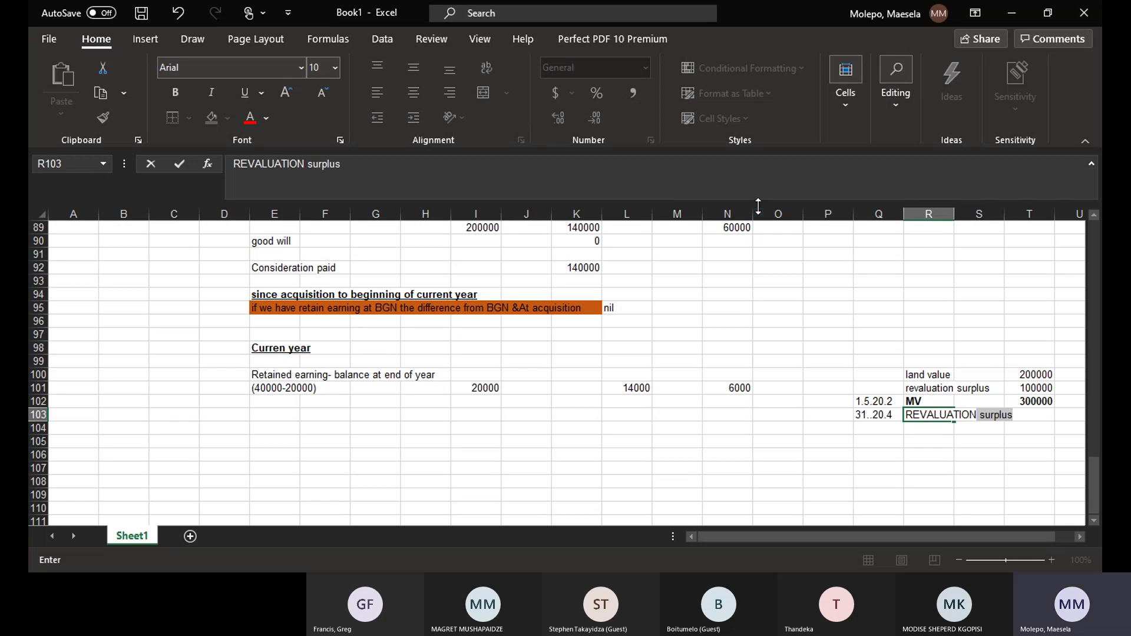
{"action": "left_click", "coordinate": [305, 165]}
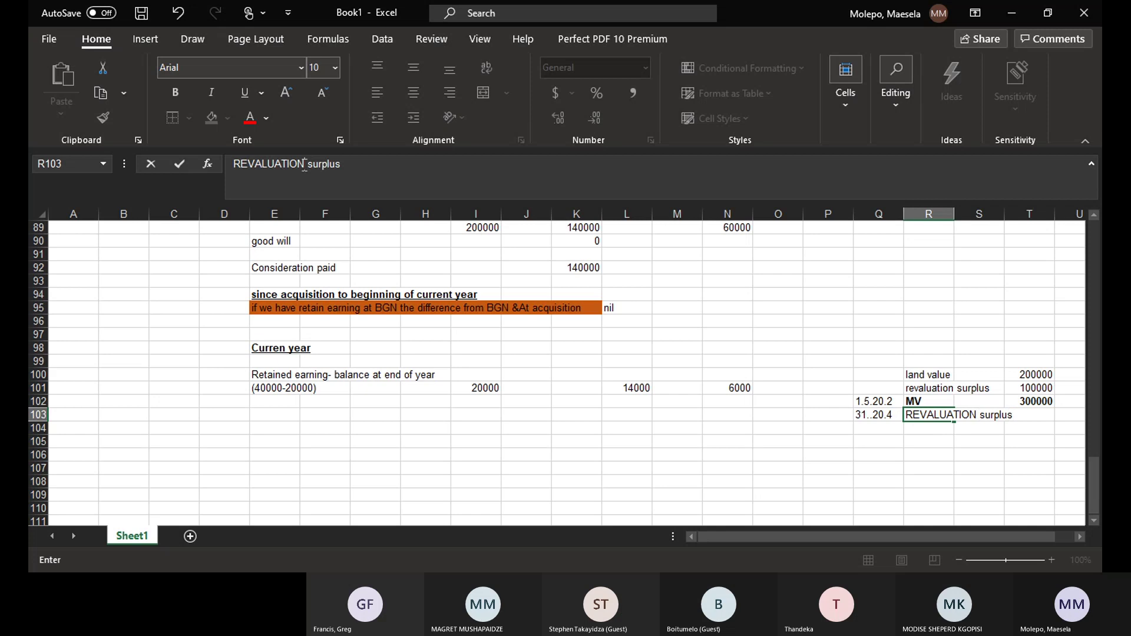
{"action": "key", "text": "BackSpace"}
{"action": "key", "text": "BackSpace"}
{"action": "key", "text": "BackSpace"}
{"action": "key", "text": "BackSpace"}
{"action": "key", "text": "BackSpace"}
{"action": "key", "text": "BackSpace"}
{"action": "key", "text": "BackSpace"}
{"action": "key", "text": "BackSpace"}
{"action": "key", "text": "BackSpace"}
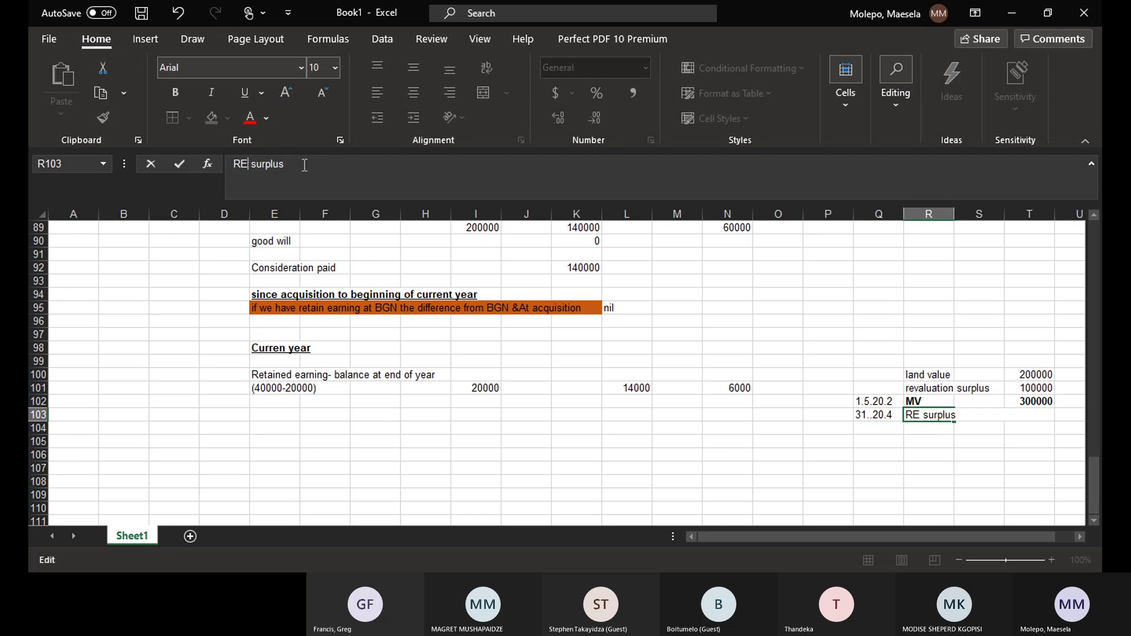
{"action": "key", "text": "BackSpace"}
{"action": "type", "text": "eva"}
{"action": "key", "text": "BackSpace"}
{"action": "type", "text": "aluati"}
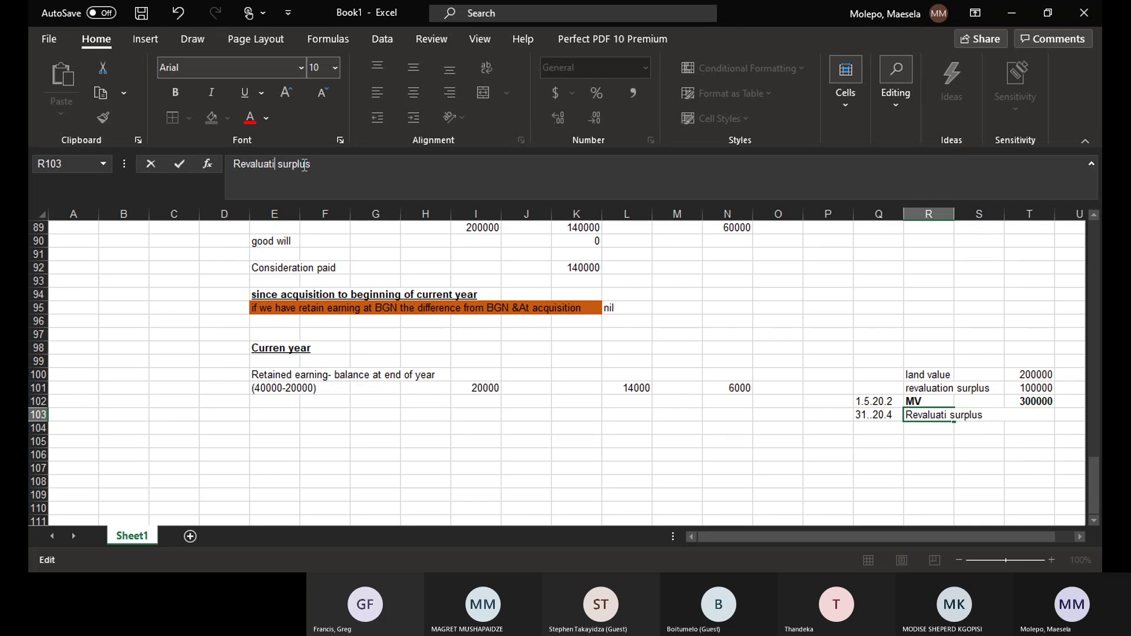
{"action": "type", "text": "on"}
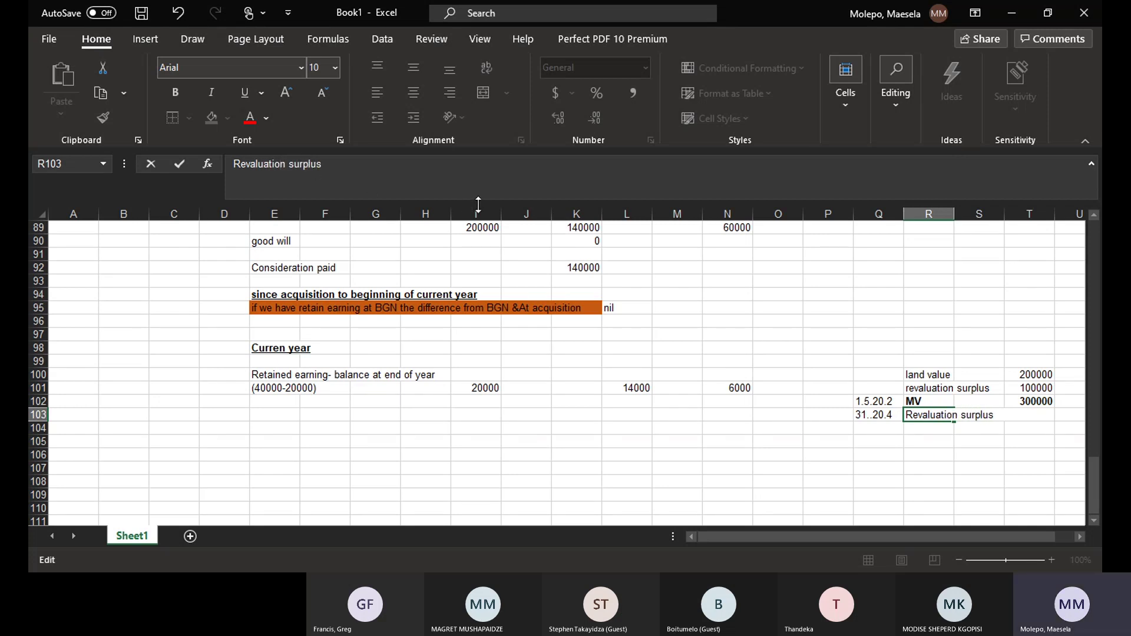
- Enter the placeholder xxxxx in T103 as the amount for the second revaluation surplus line
{"action": "left_click", "coordinate": [1018, 415]}
{"action": "left_click", "coordinate": [1014, 430]}
{"action": "left_click", "coordinate": [1026, 411]}
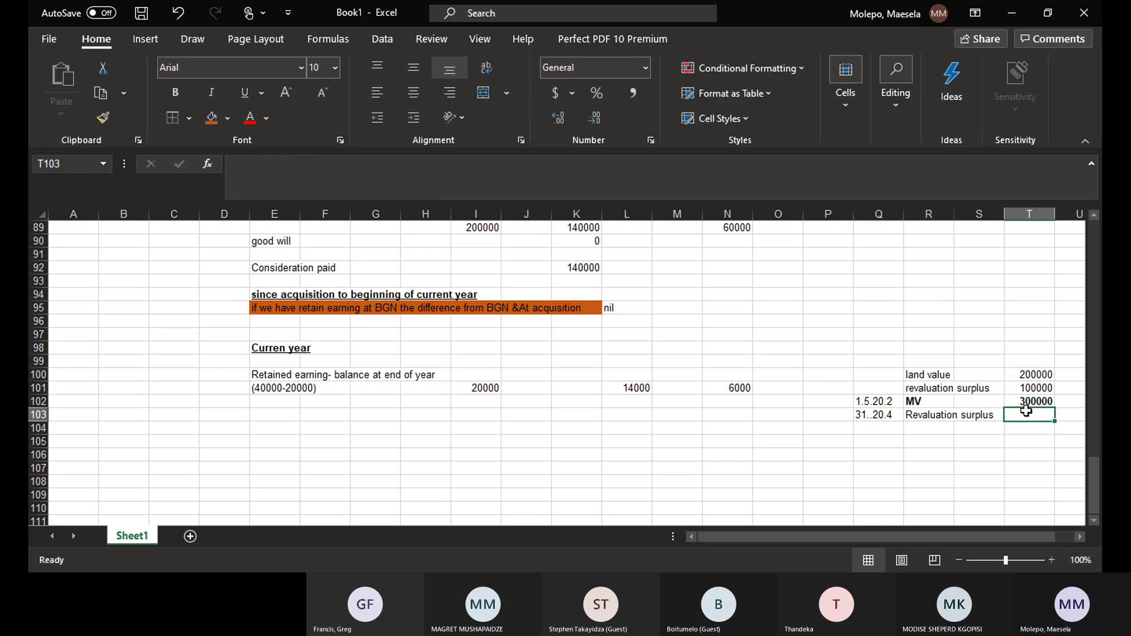
{"action": "type", "text": "xxxxx"}
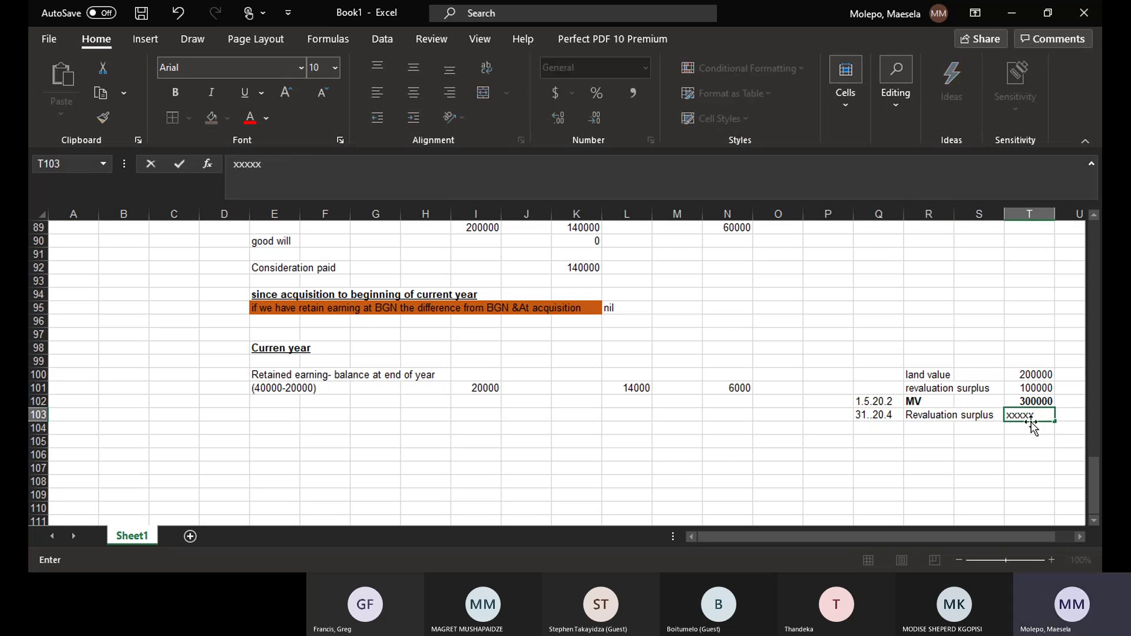
{"action": "key", "text": "Return"}
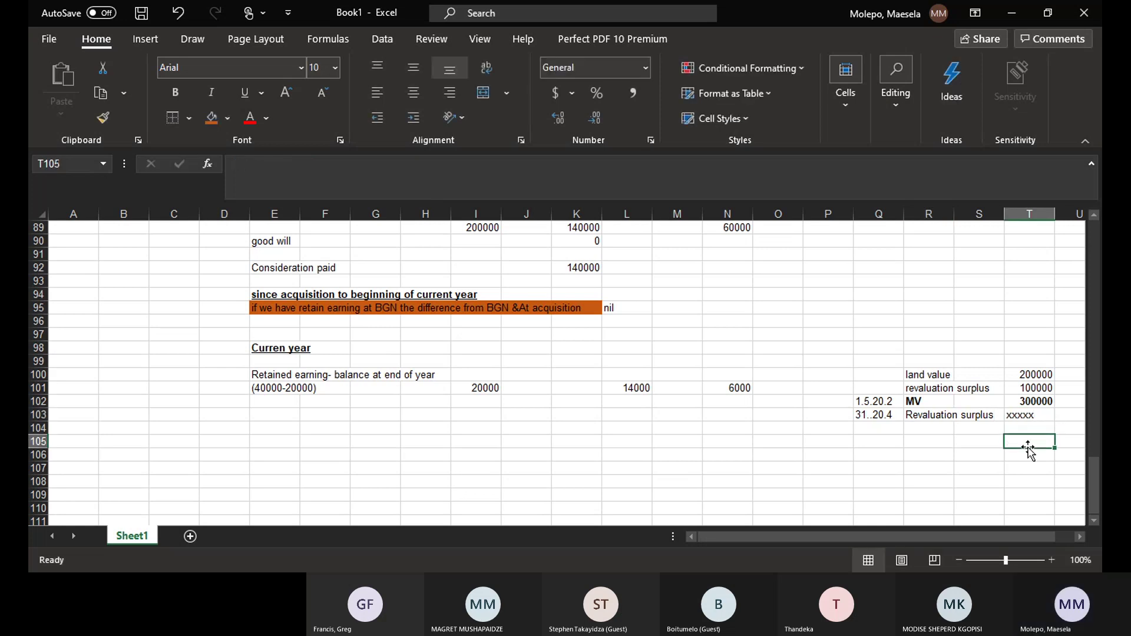
- Add a second market value line with the label MV in R104 and the date 31.8.20.4 in Q104
{"action": "left_click", "coordinate": [932, 430]}
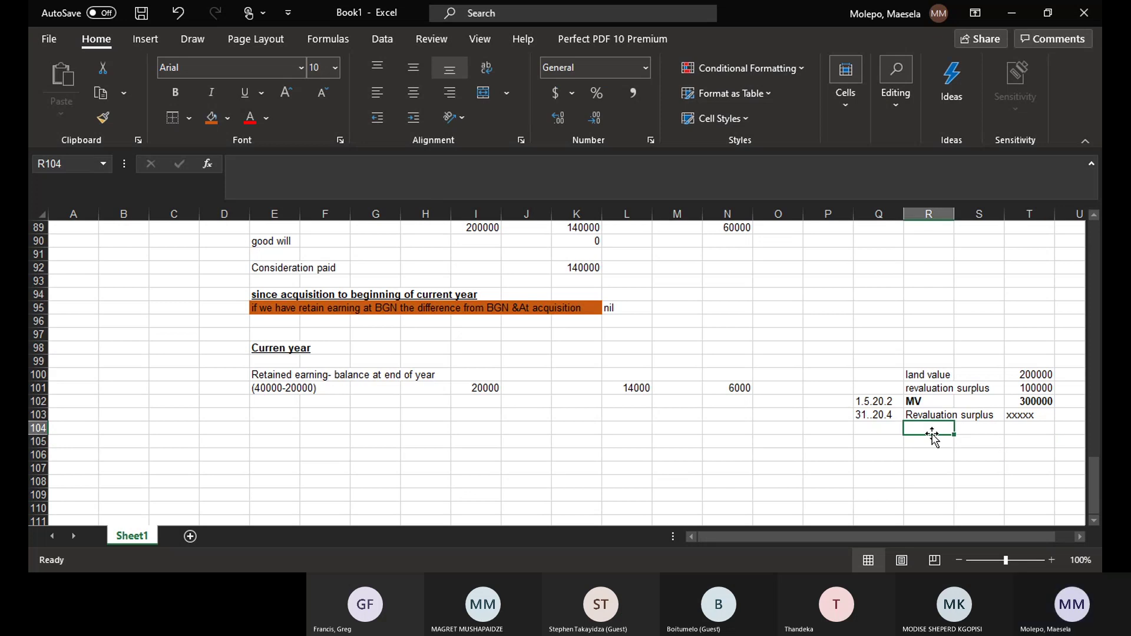
{"action": "type", "text": "MV"}
{"action": "key", "text": "BackSpace"}
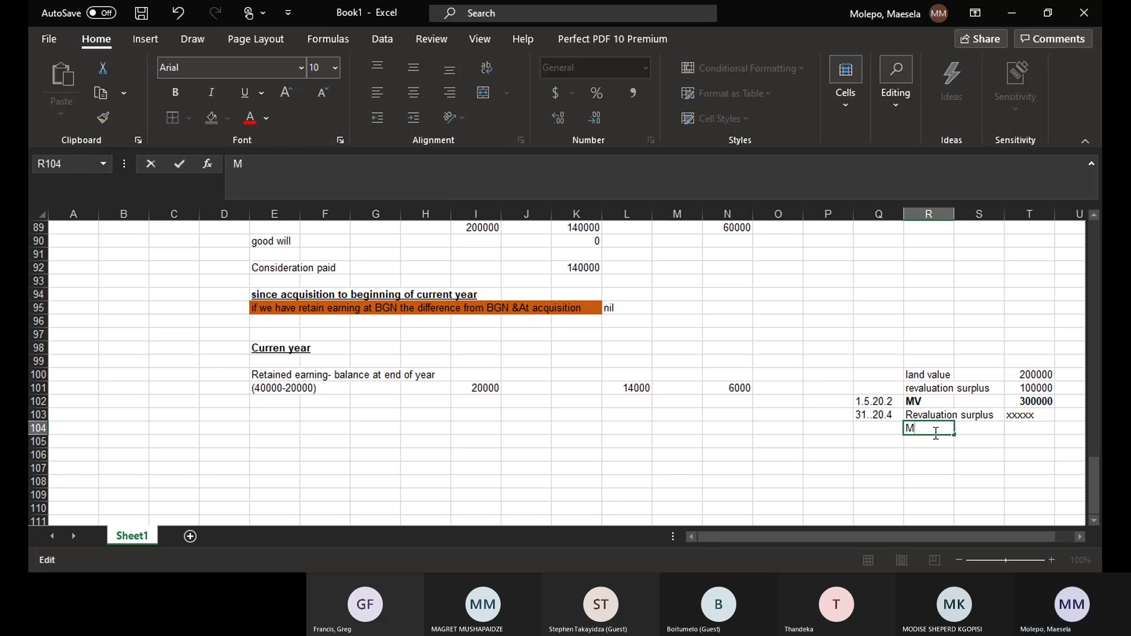
{"action": "type", "text": "V"}
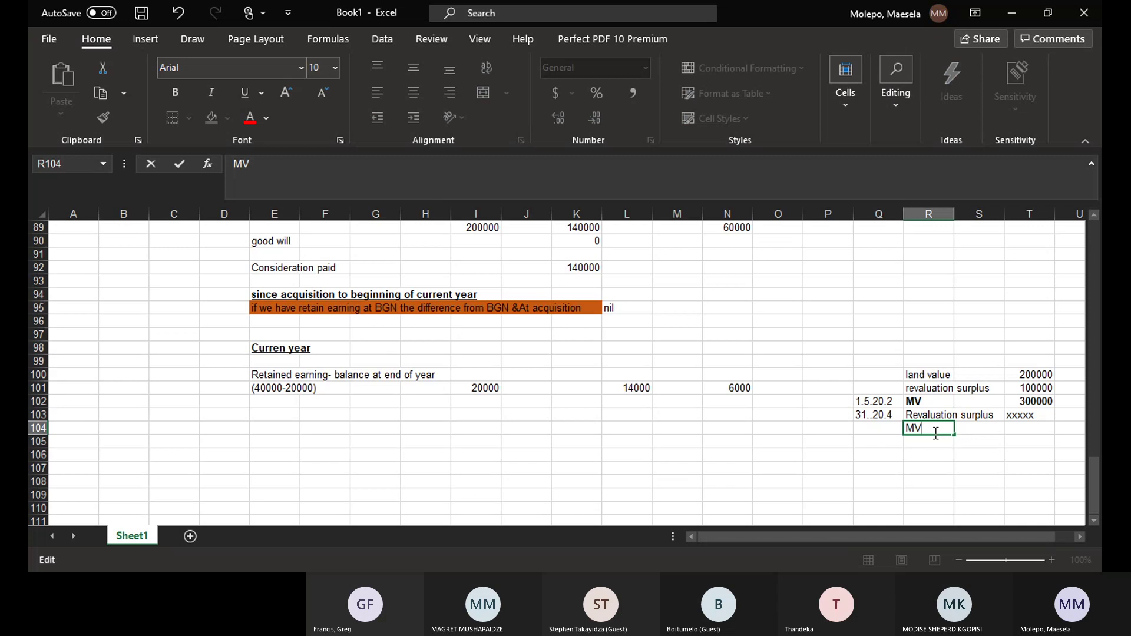
{"action": "left_click", "coordinate": [869, 427]}
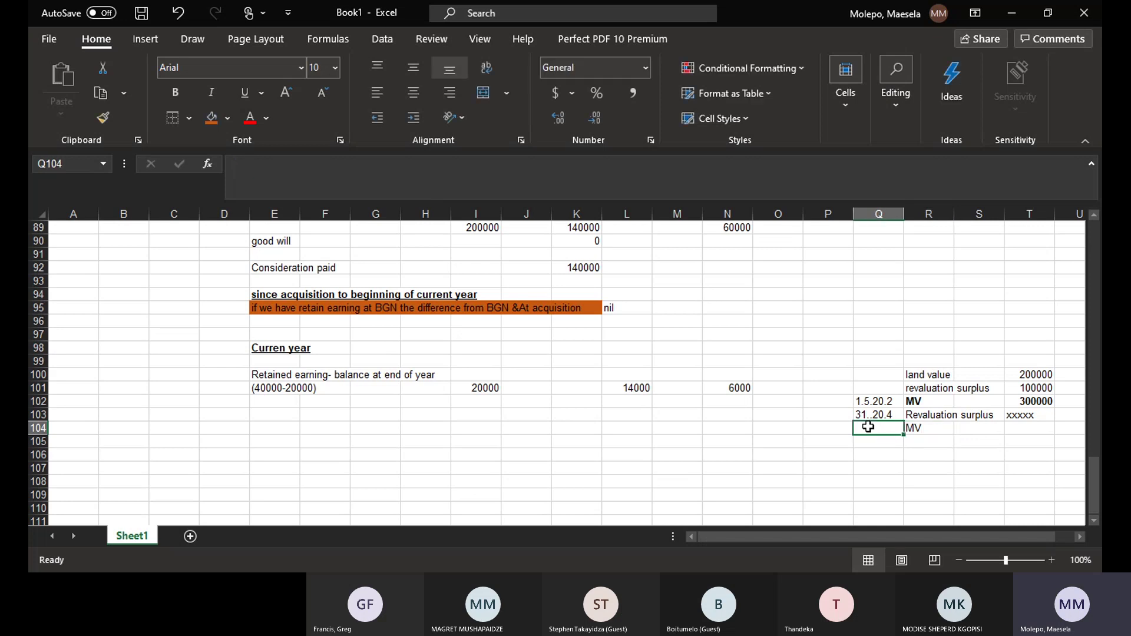
{"action": "type", "text": "31."}
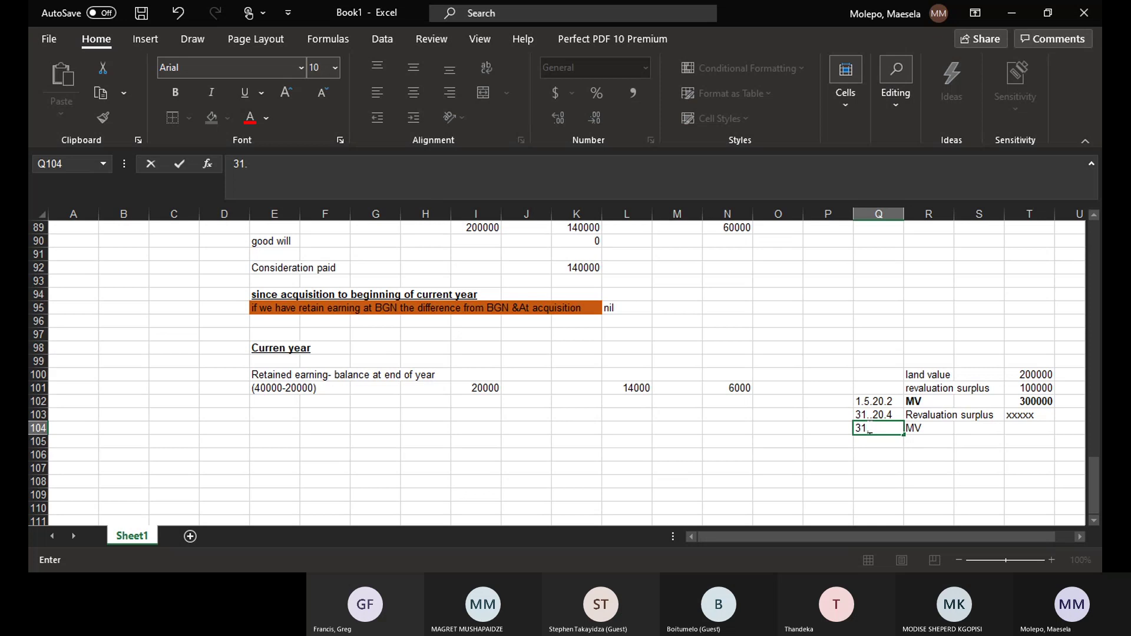
{"action": "type", "text": "8.20"}
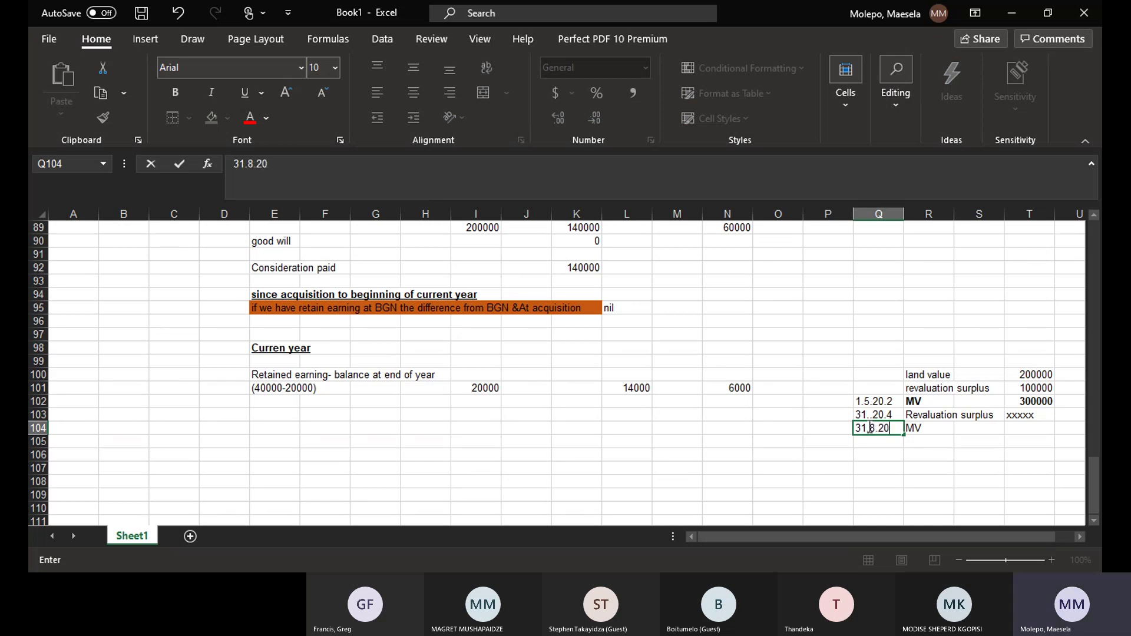
{"action": "type", "text": ".4"}
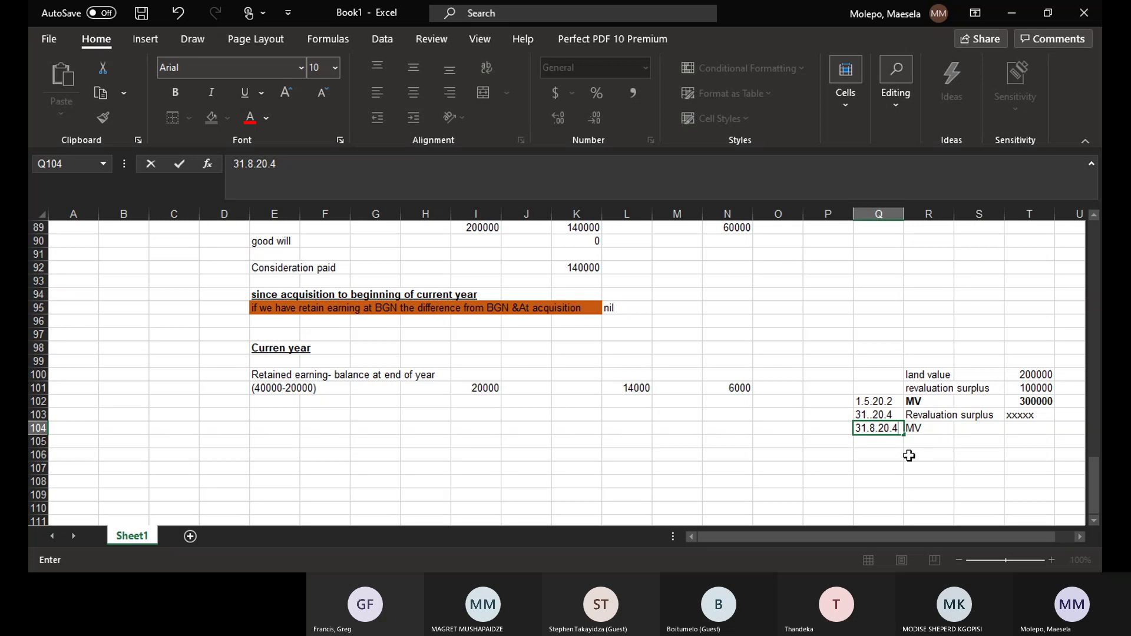
- Correct the date in Q103 beside the second revaluation surplus line to 31.8.20.4
{"action": "left_click", "coordinate": [884, 414]}
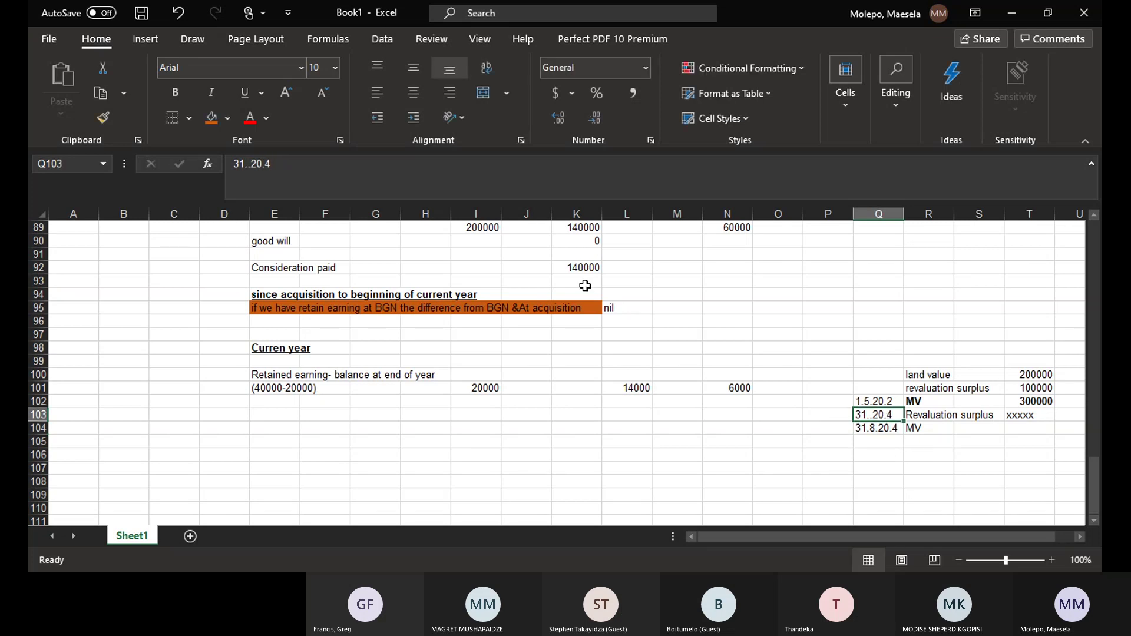
{"action": "left_click", "coordinate": [250, 165]}
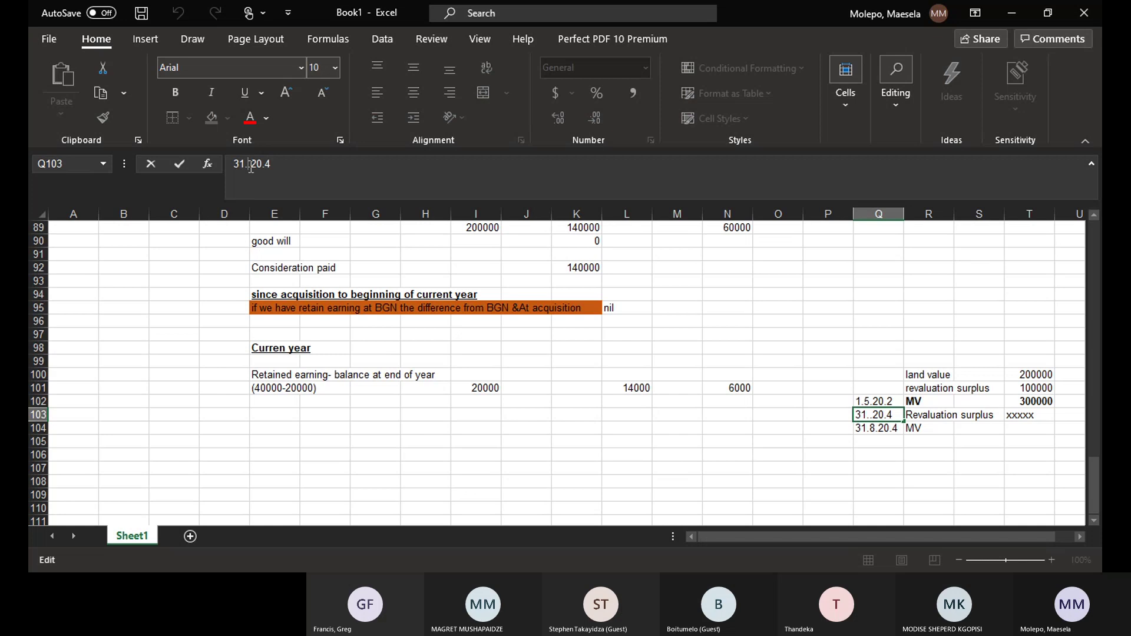
{"action": "type", "text": "8"}
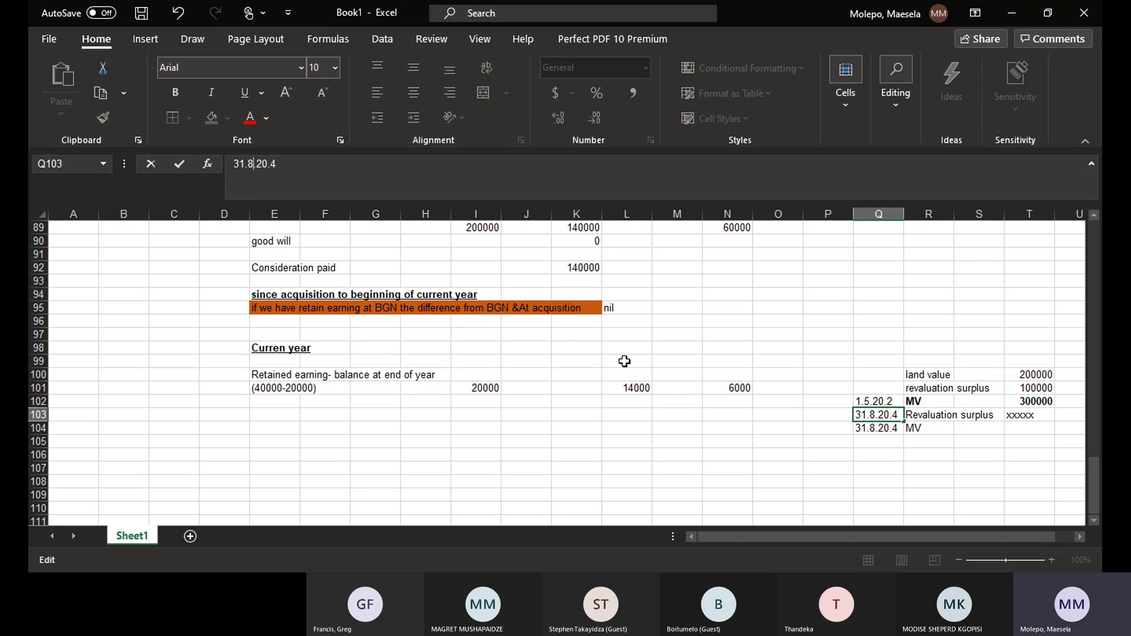
{"action": "left_click", "coordinate": [876, 455]}
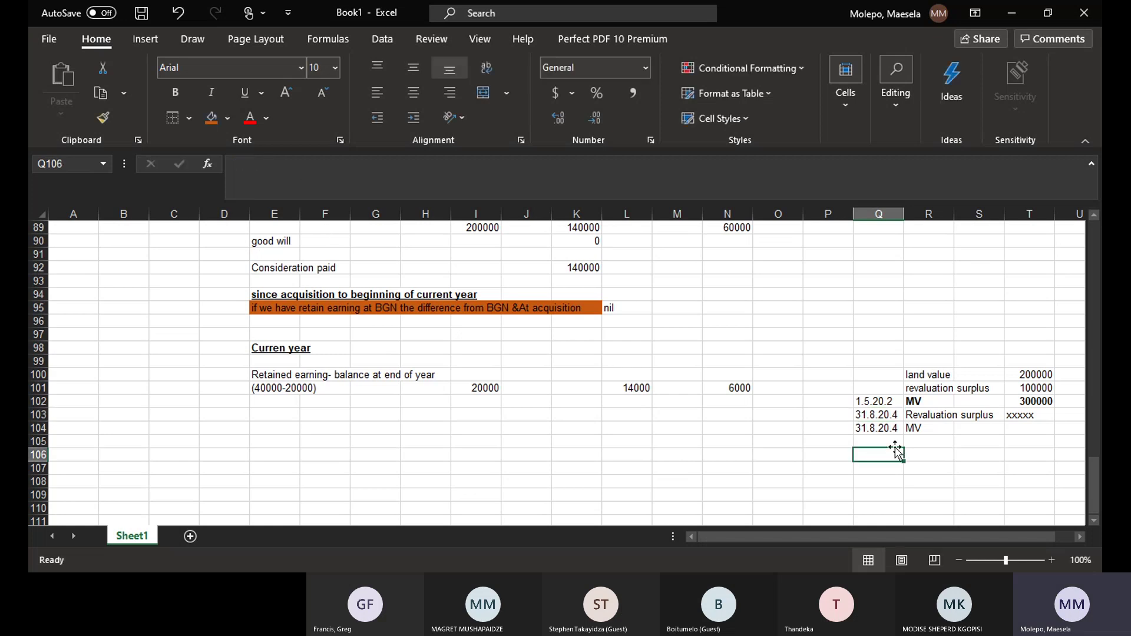
- Enter the placeholder xxxxx in T104 for the second MV line and make T104 and the label in R104 bold
{"action": "left_click", "coordinate": [1027, 430]}
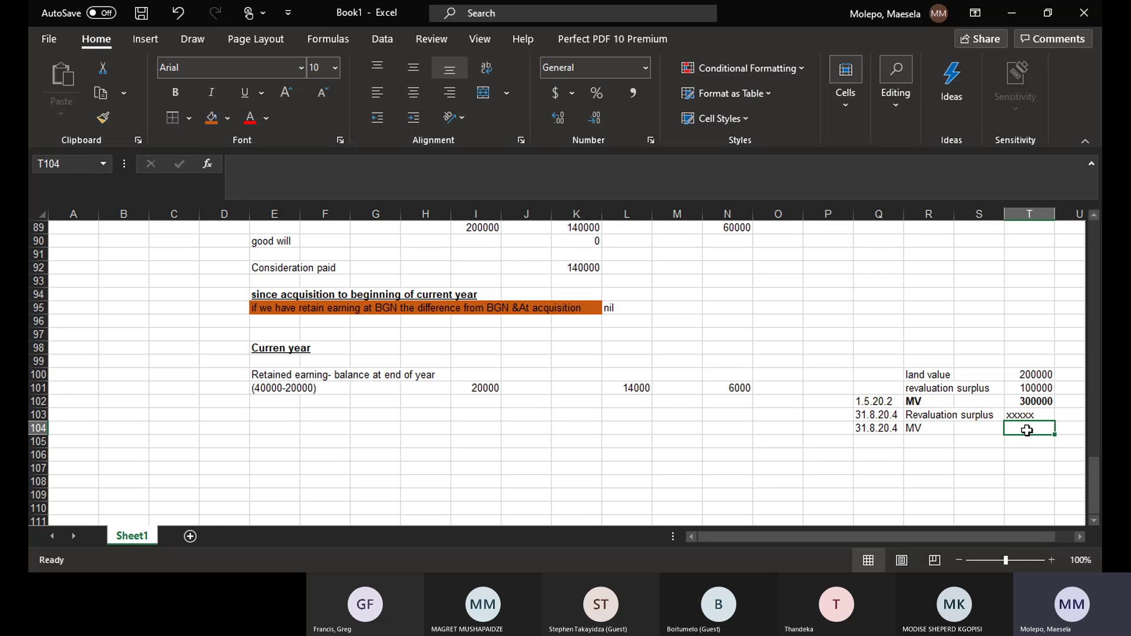
{"action": "type", "text": "XXXxx"}
{"action": "left_click", "coordinate": [1028, 430]}
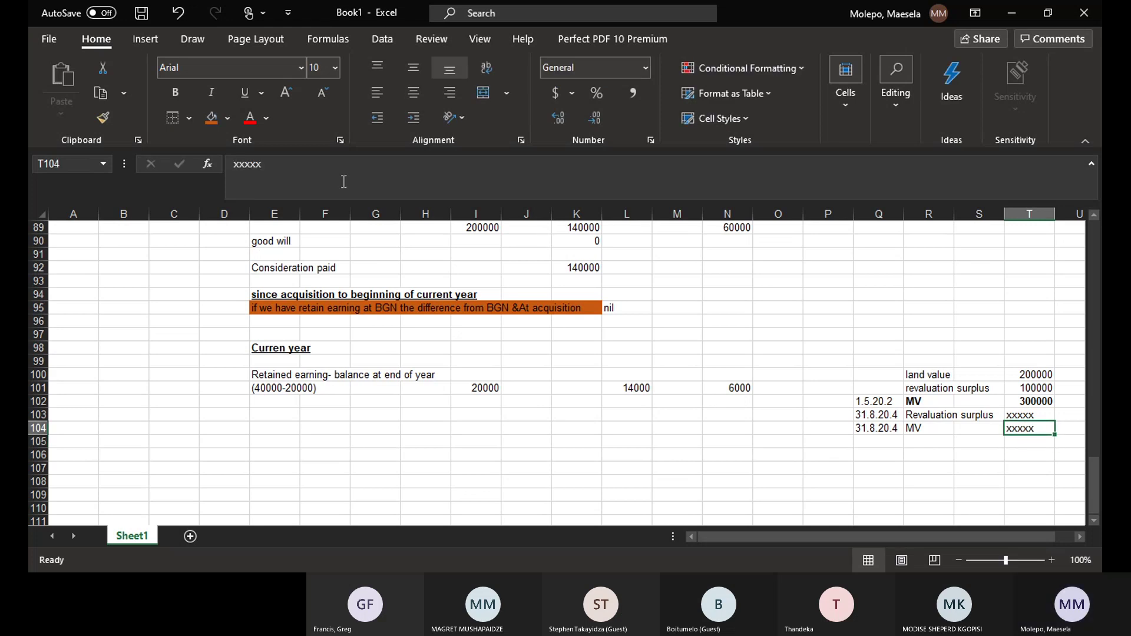
{"action": "left_click", "coordinate": [175, 88]}
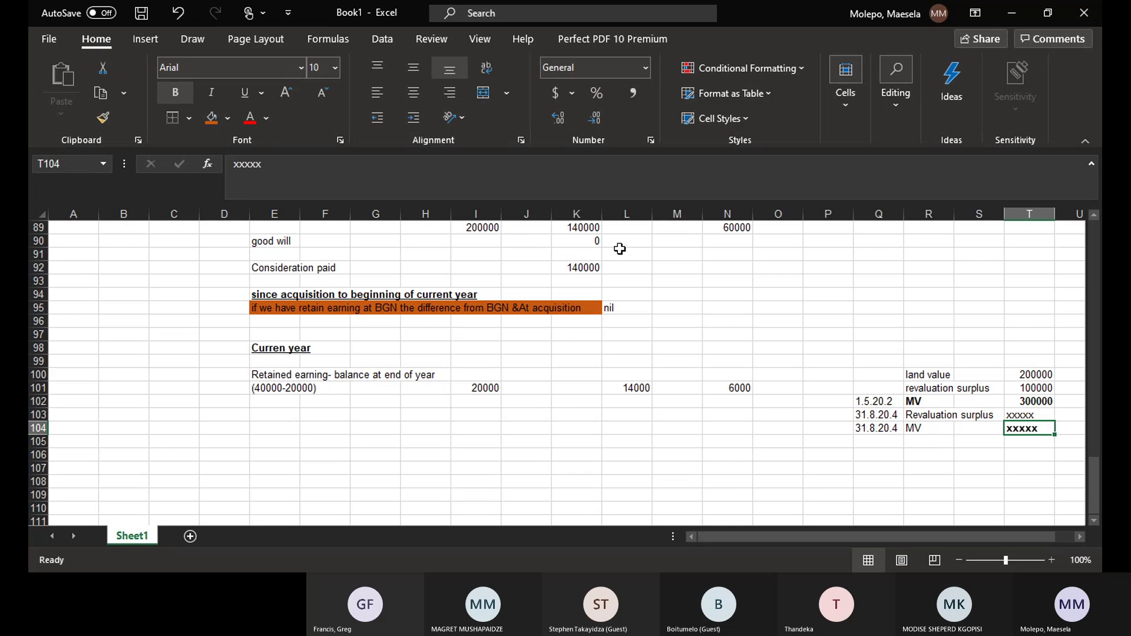
{"action": "left_click", "coordinate": [912, 427]}
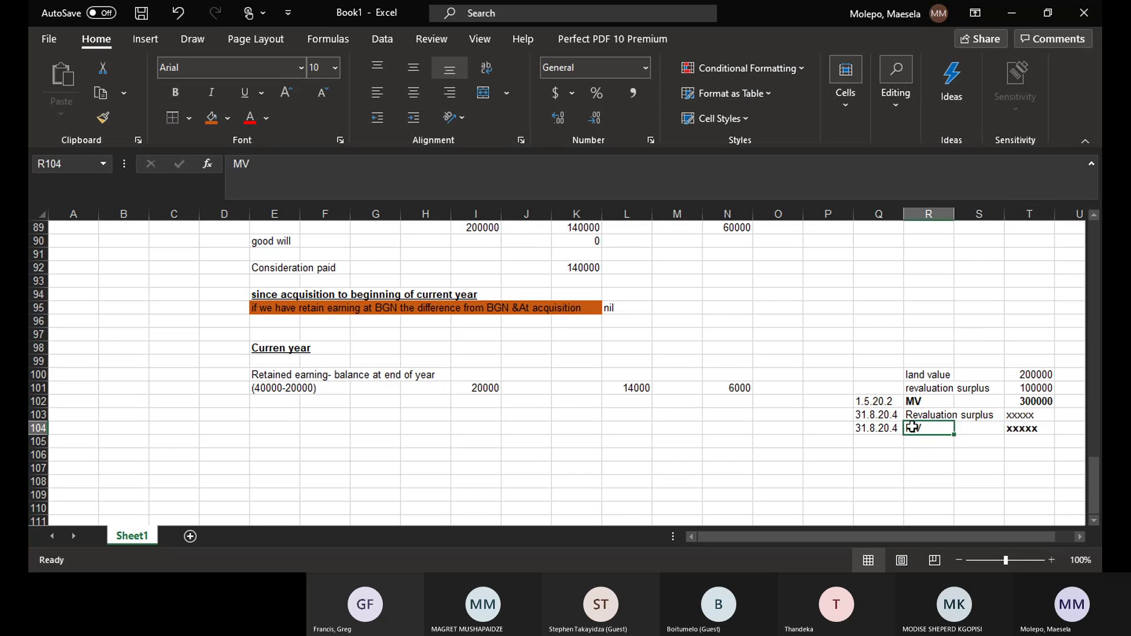
{"action": "left_click", "coordinate": [177, 94]}
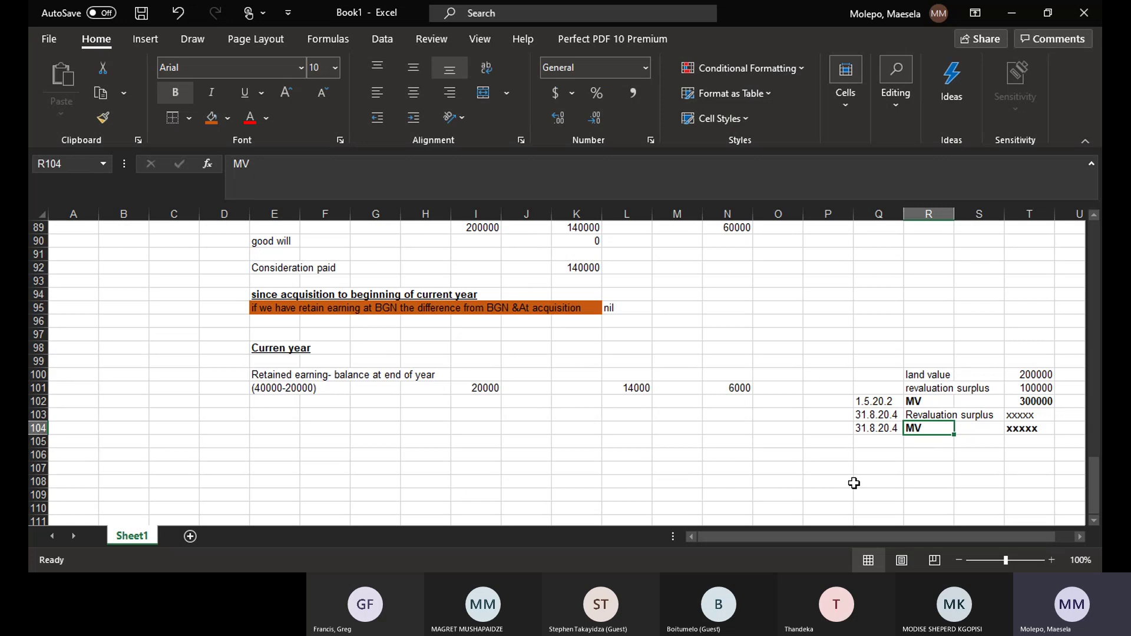
- Enter the date 31.8.20.6 in Q105 beneath the second MV line
{"action": "left_click", "coordinate": [866, 442]}
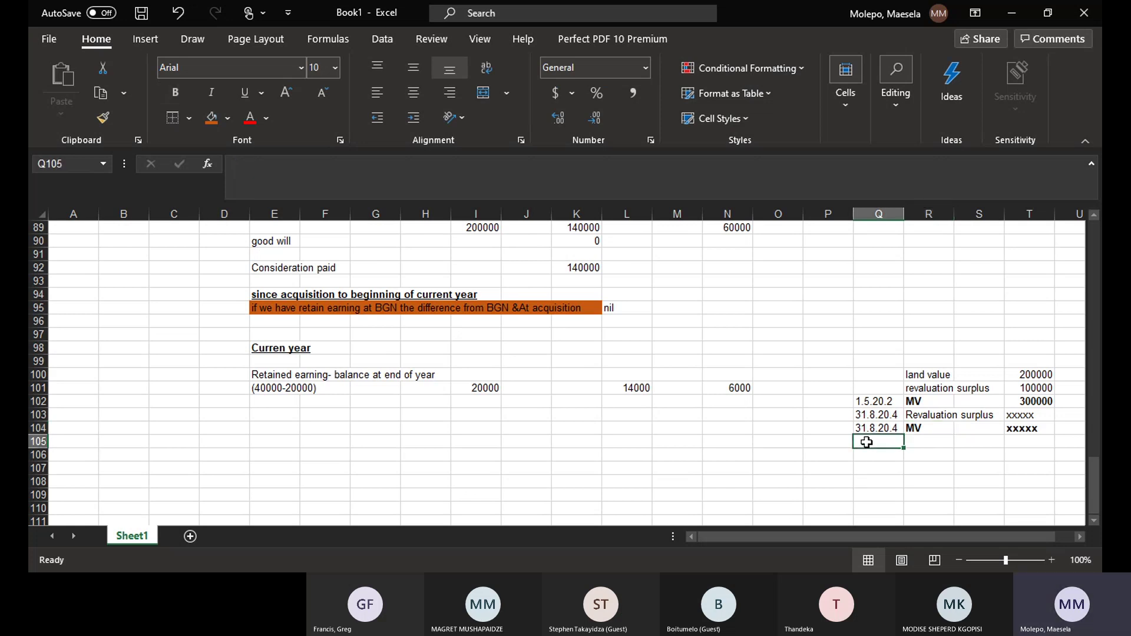
{"action": "type", "text": "31"}
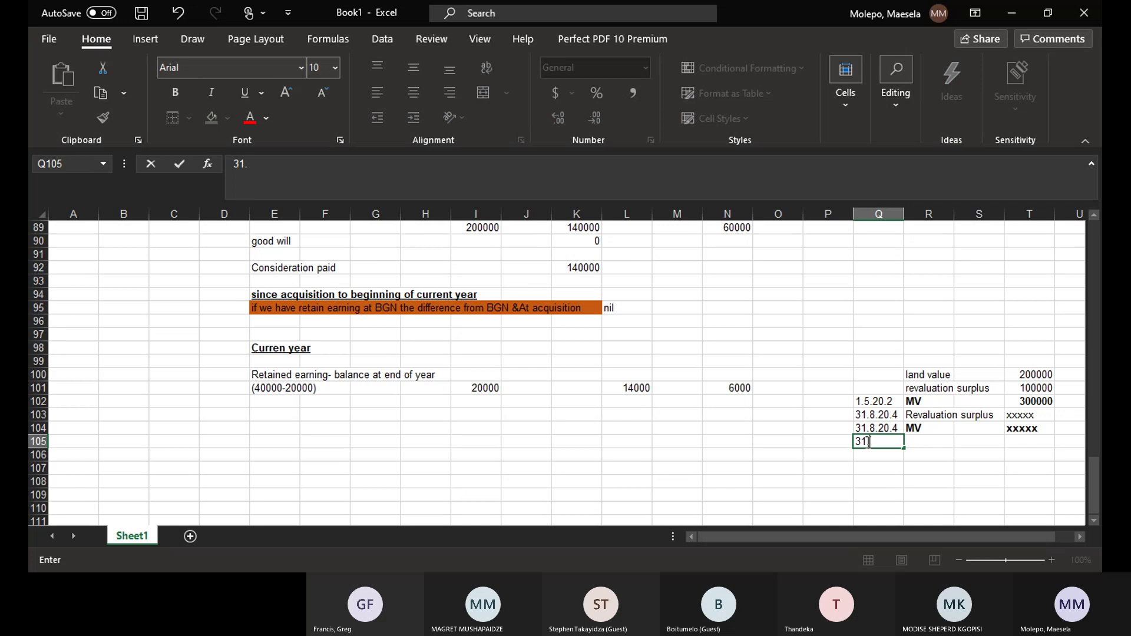
{"action": "type", "text": ".8.20.6"}
- Enter the label Revaluation surplus in R105 beside the 31.8.20.6 date
{"action": "left_click", "coordinate": [931, 442]}
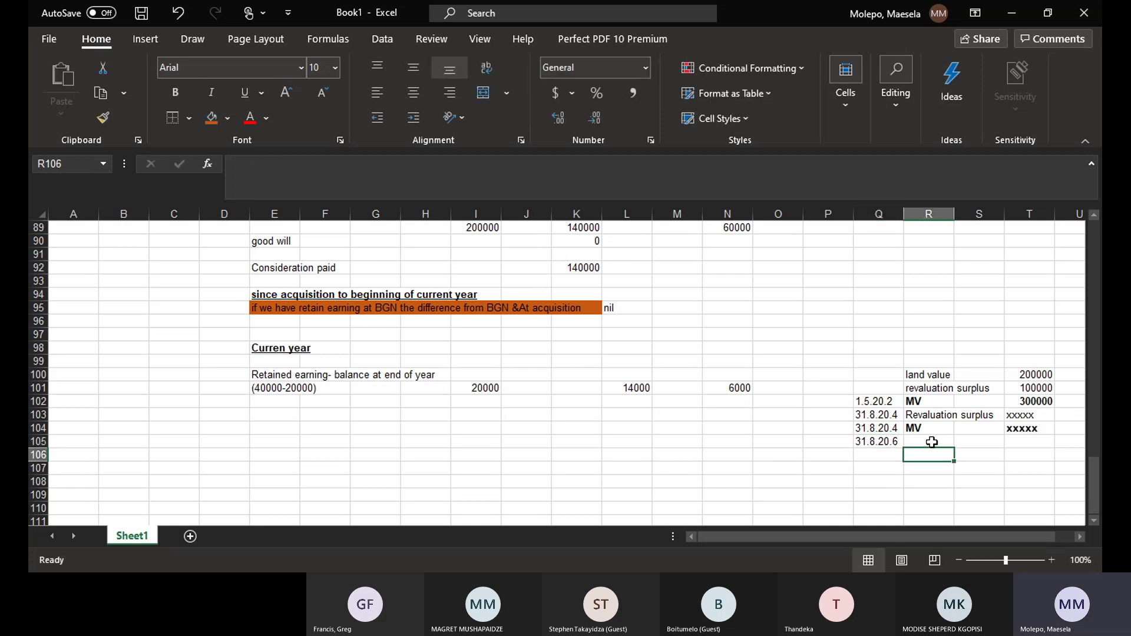
{"action": "type", "text": "REVALUA"}
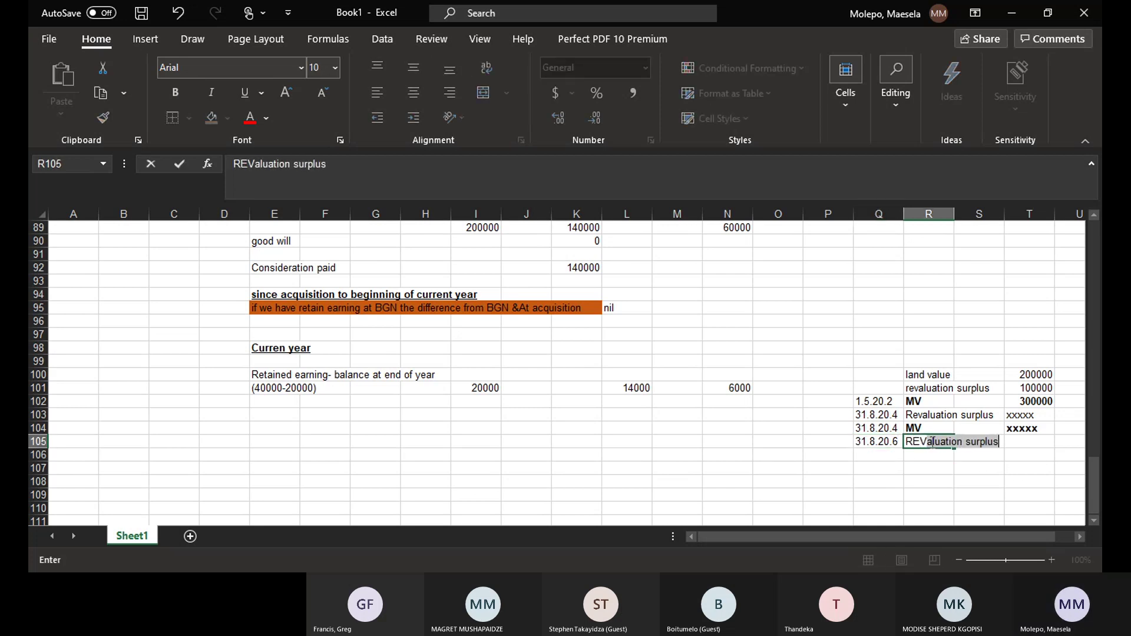
{"action": "type", "text": "TION"}
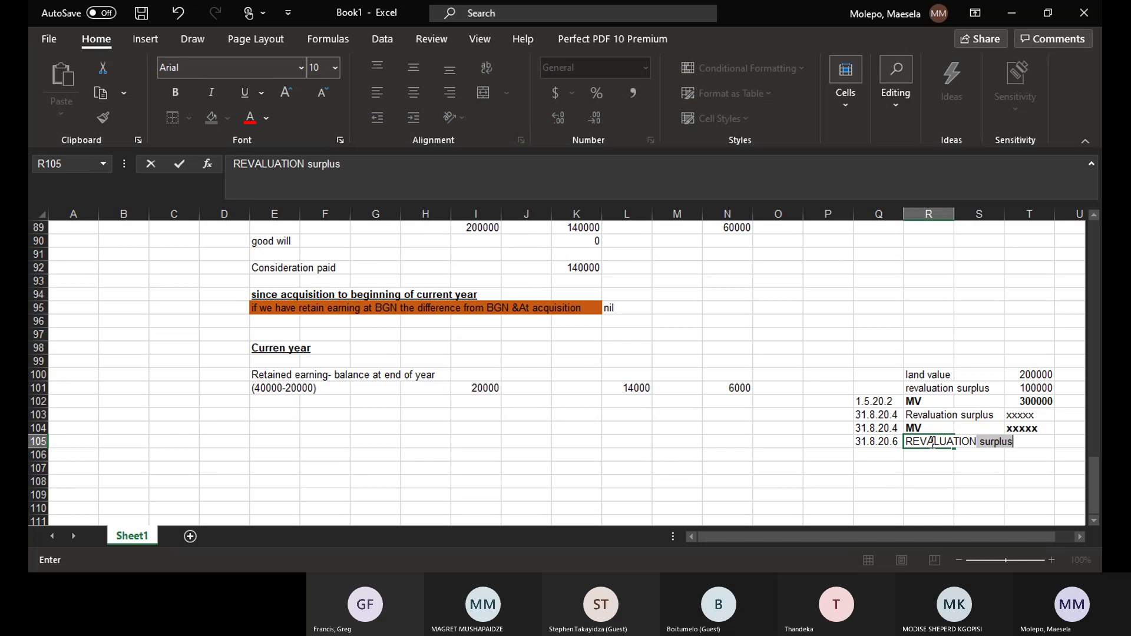
{"action": "type", "text": " SURPLUS"}
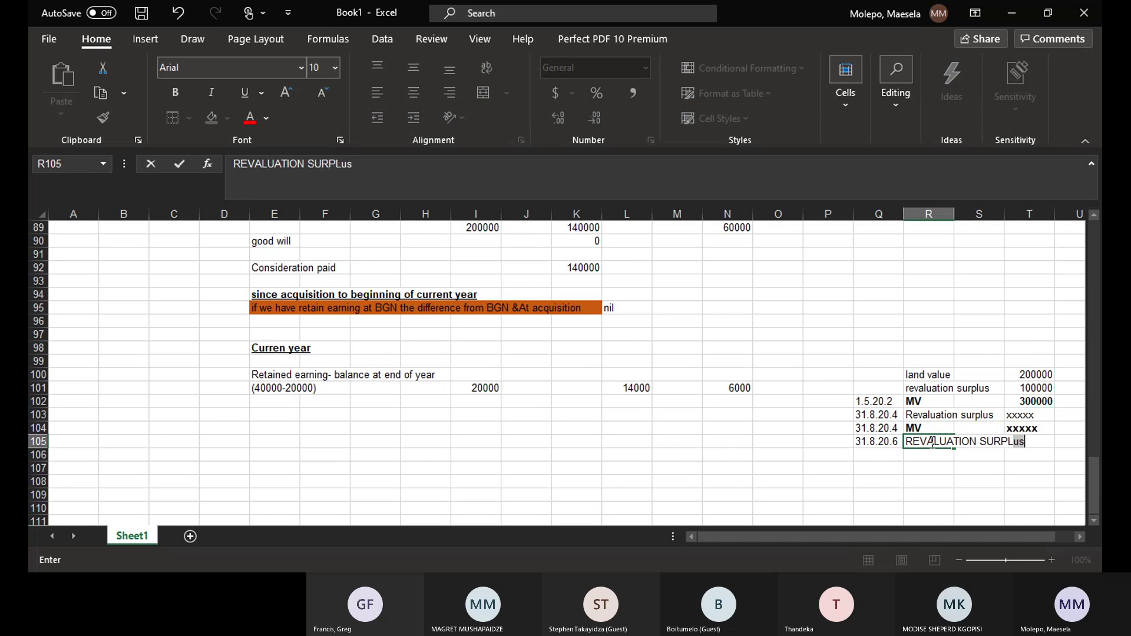
{"action": "key", "text": "BackSpace"}
{"action": "key", "text": "BackSpace"}
{"action": "key", "text": "BackSpace"}
{"action": "key", "text": "BackSpace"}
{"action": "key", "text": "BackSpace"}
{"action": "key", "text": "BackSpace"}
{"action": "key", "text": "BackSpace"}
{"action": "key", "text": "BackSpace"}
{"action": "key", "text": "BackSpace"}
{"action": "key", "text": "BackSpace"}
{"action": "key", "text": "BackSpace"}
{"action": "key", "text": "BackSpace"}
{"action": "key", "text": "BackSpace"}
{"action": "key", "text": "BackSpace"}
{"action": "key", "text": "BackSpace"}
{"action": "key", "text": "BackSpace"}
{"action": "key", "text": "BackSpace"}
{"action": "key", "text": "BackSpace"}
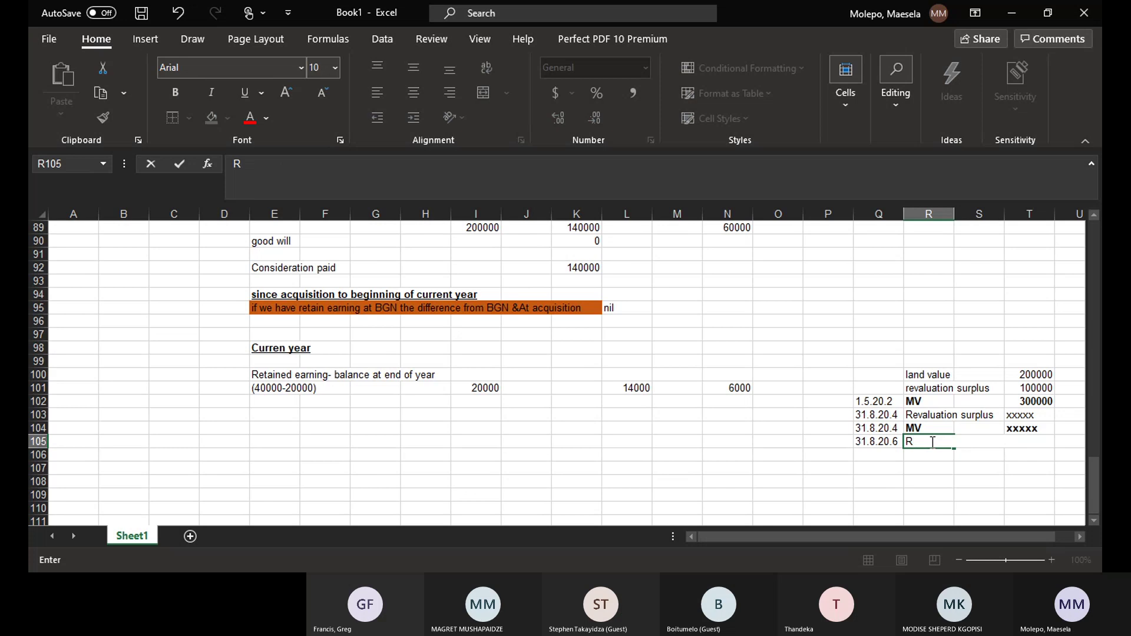
{"action": "type", "text": "evaluat"}
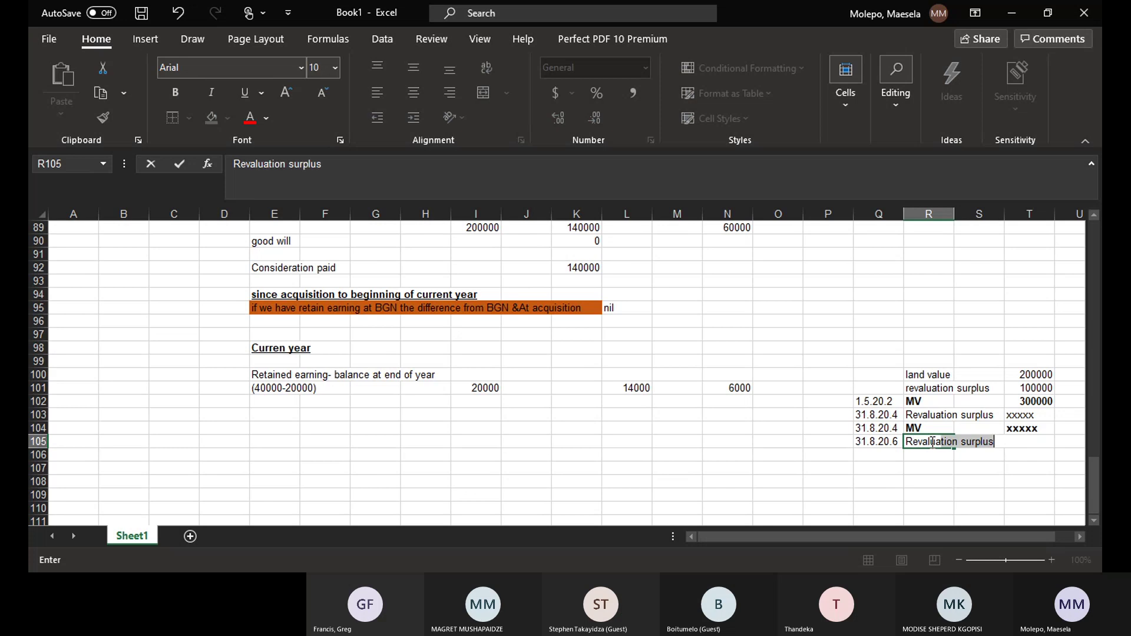
{"action": "type", "text": "tiom"}
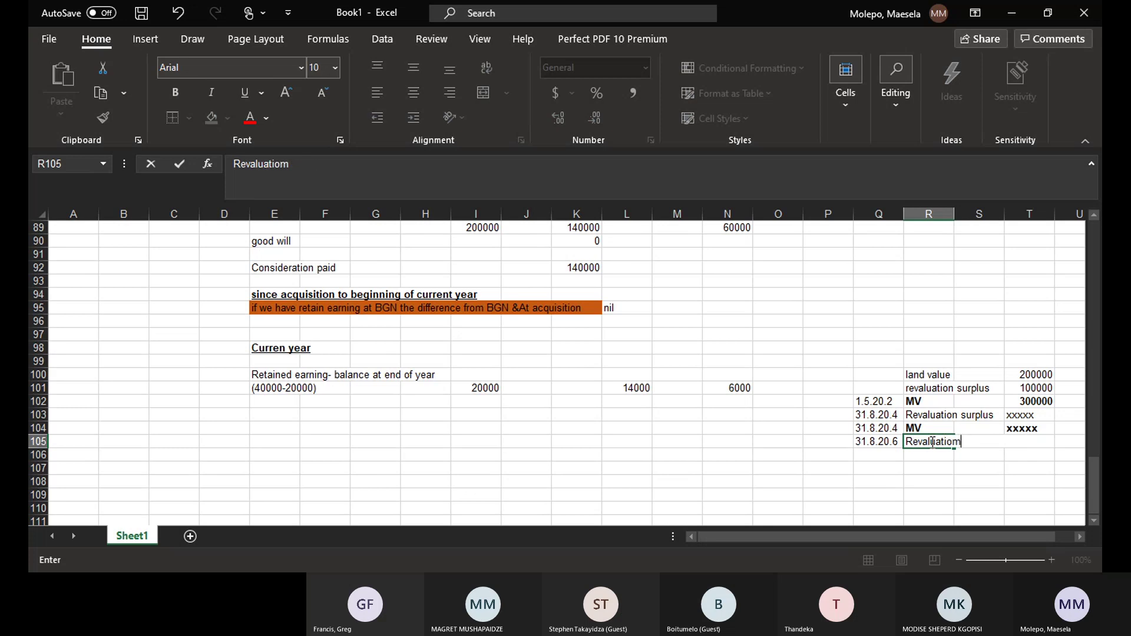
{"action": "key", "text": "BackSpace"}
{"action": "type", "text": "m"}
{"action": "key", "text": "BackSpace"}
{"action": "type", "text": "n"}
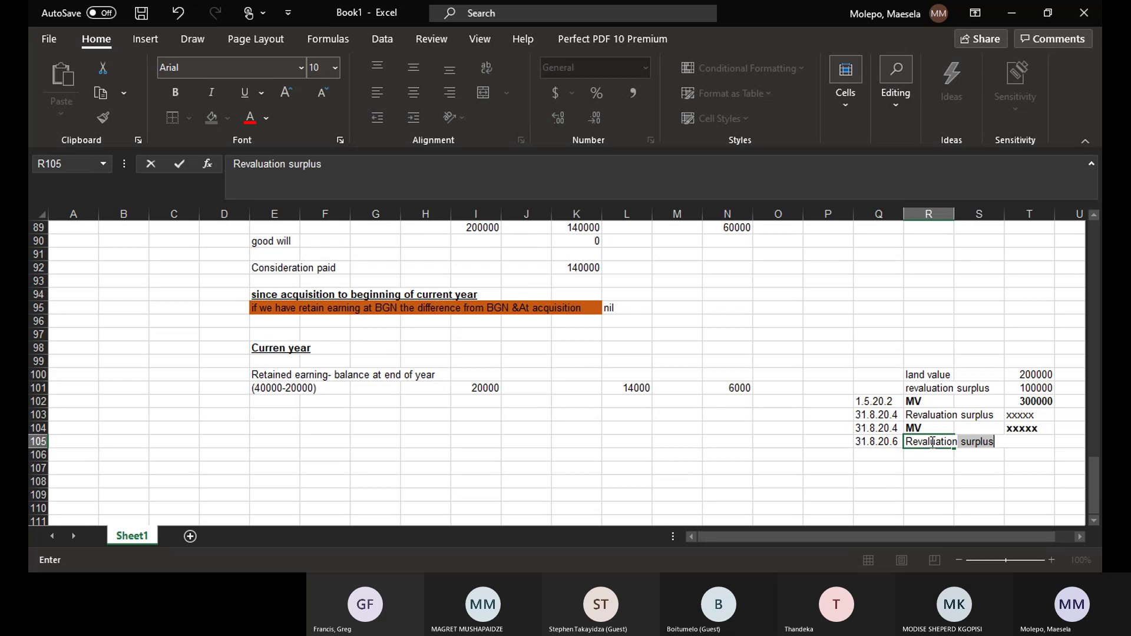
{"action": "left_click", "coordinate": [1039, 440]}
{"action": "type", "text": "xxxxx"}
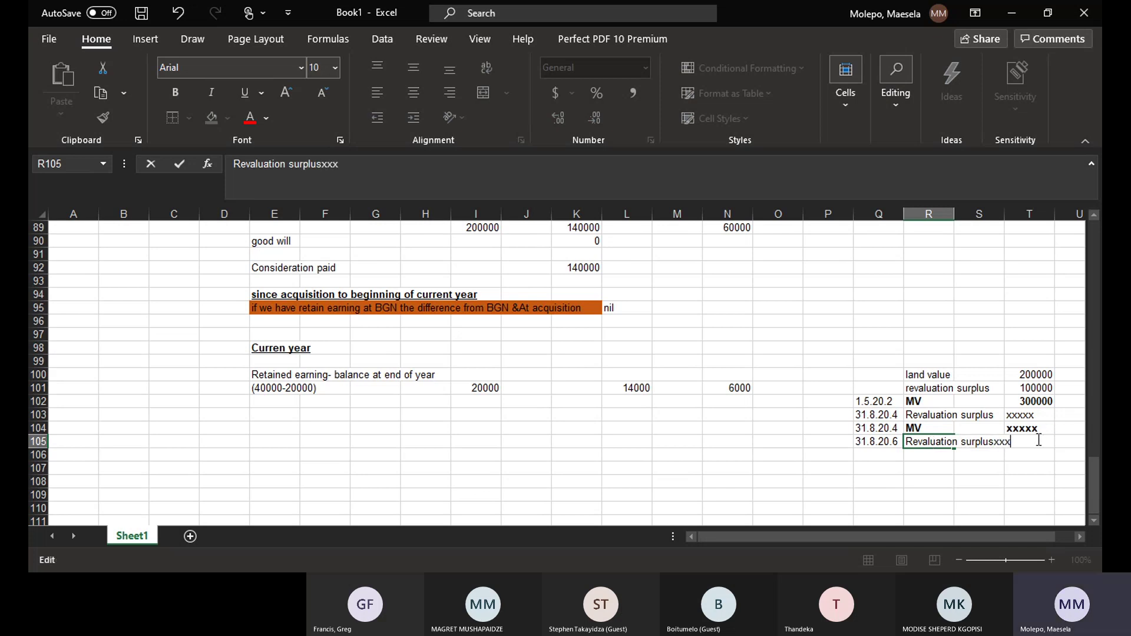
{"action": "key", "text": "BackSpace"}
{"action": "key", "text": "BackSpace"}
{"action": "key", "text": "BackSpace"}
{"action": "key", "text": "BackSpace"}
{"action": "key", "text": "BackSpace"}
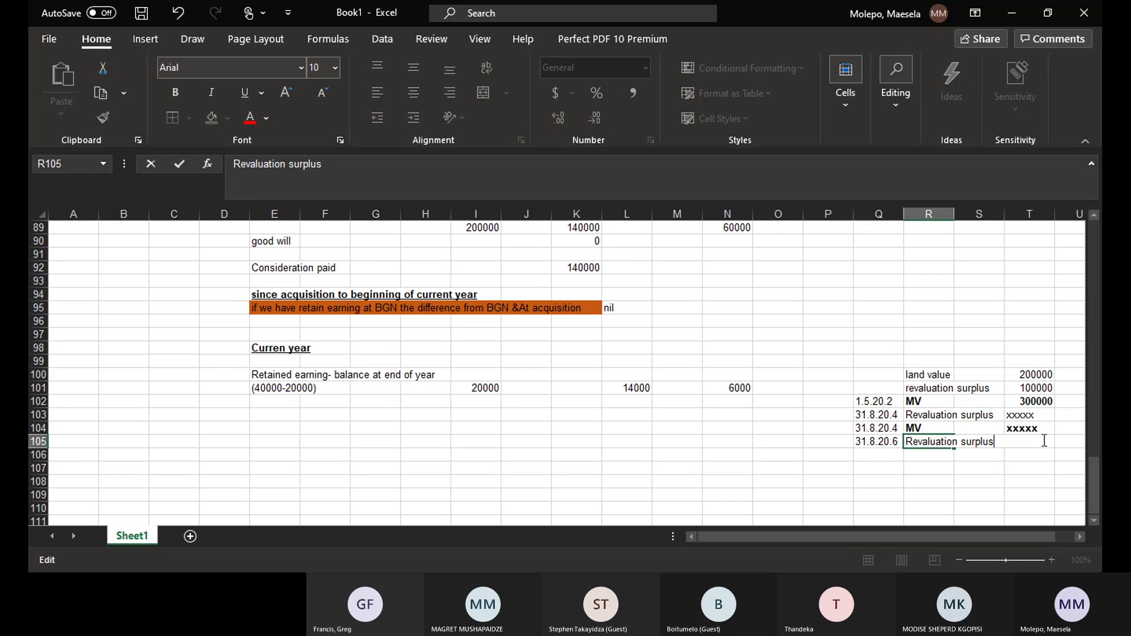
- Enter the placeholder xxxxx in T105 for the third revaluation surplus line
{"action": "left_click", "coordinate": [973, 428]}
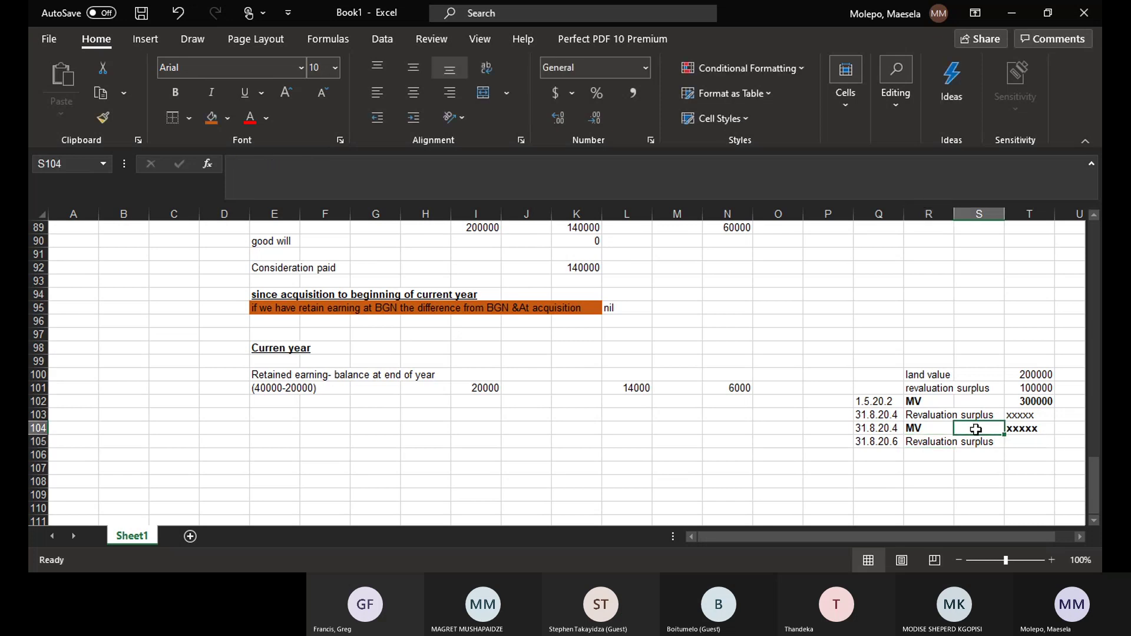
{"action": "left_click", "coordinate": [1022, 440]}
{"action": "type", "text": "xxxxx"}
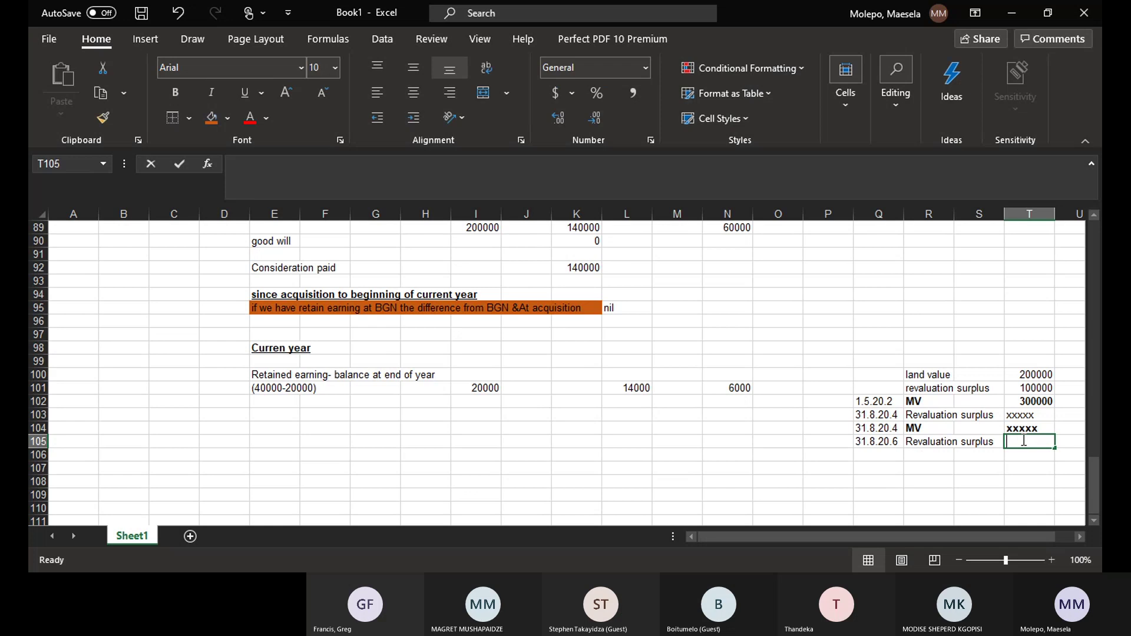
{"action": "key", "text": "Return"}
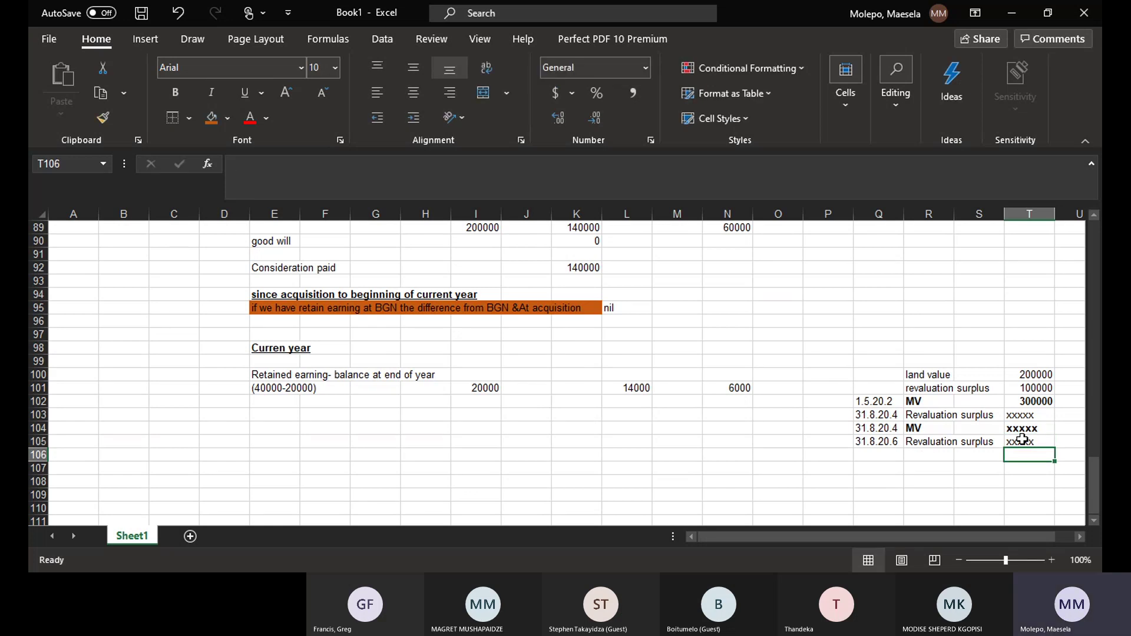
- Add a third market value line with the label MV in R106 and the amount 350000 in T106
{"action": "left_click", "coordinate": [926, 457]}
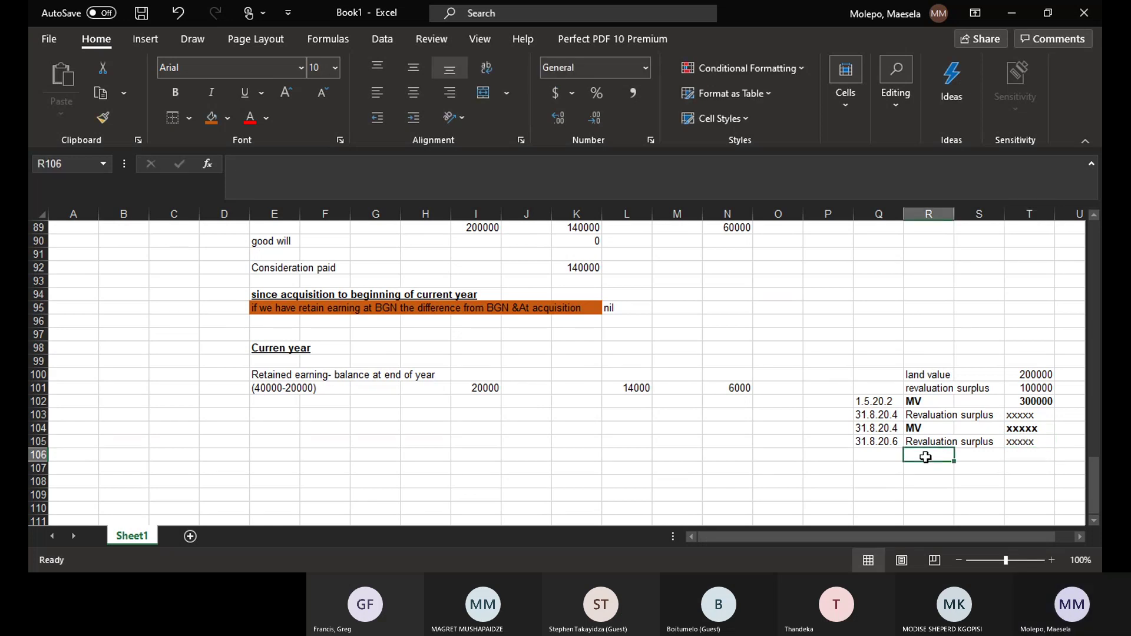
{"action": "type", "text": "MV"}
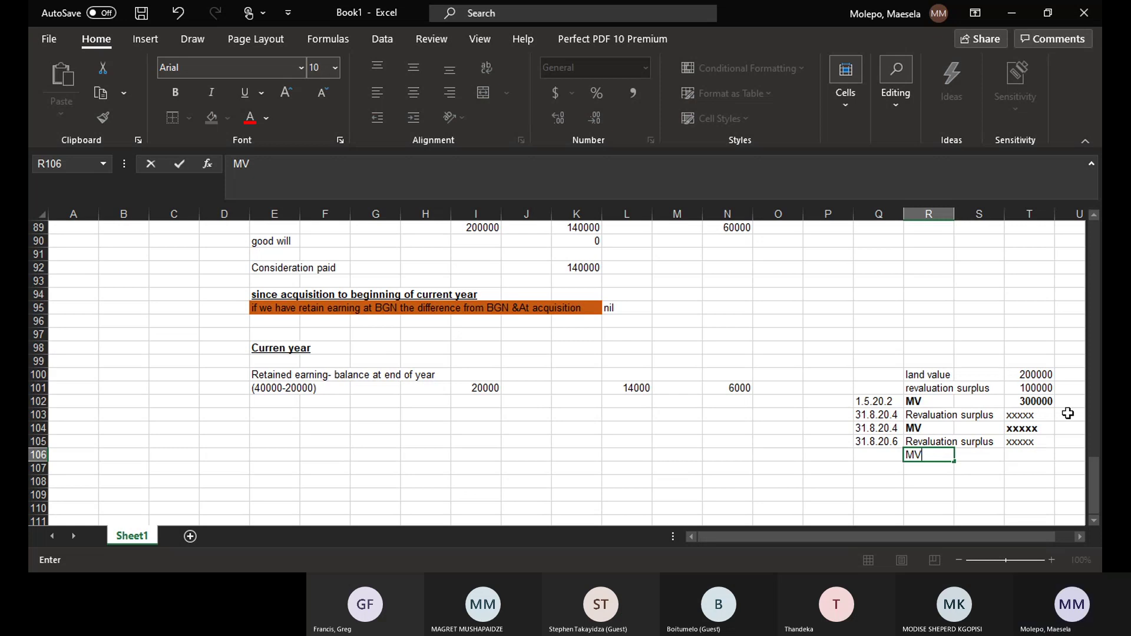
{"action": "left_click", "coordinate": [1019, 452]}
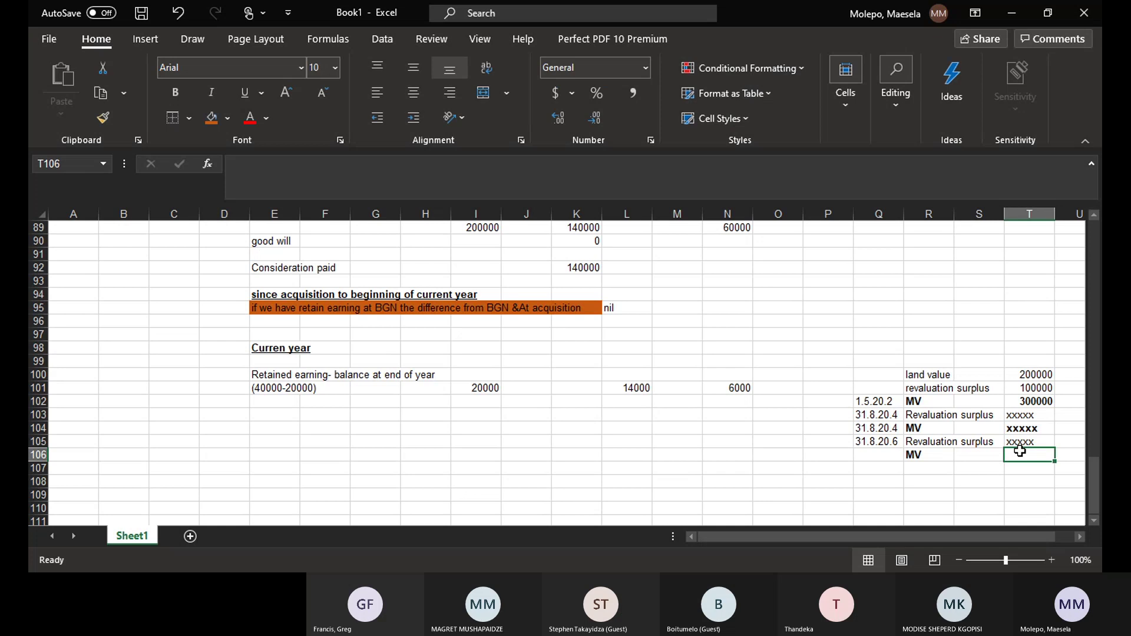
{"action": "type", "text": "3"}
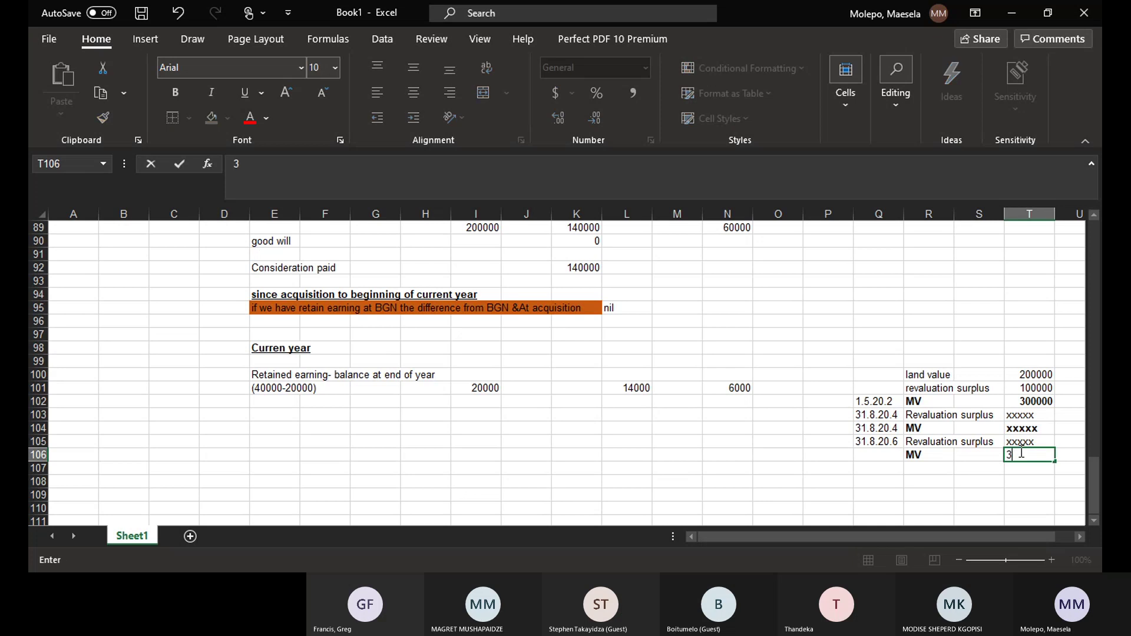
{"action": "type", "text": "50000"}
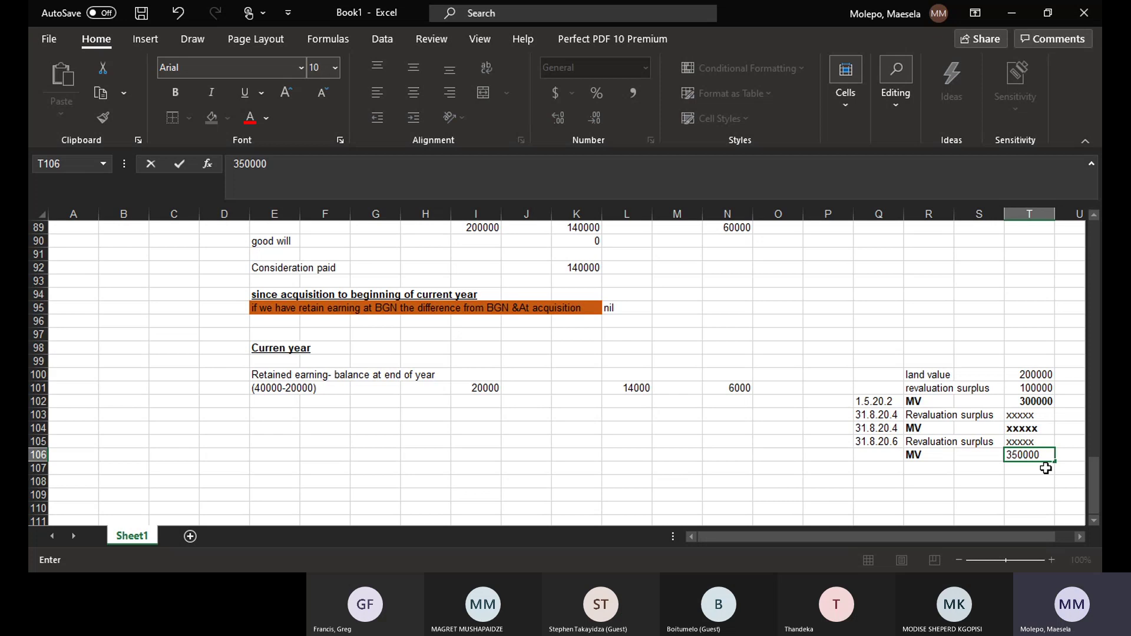
{"action": "left_click", "coordinate": [1029, 492]}
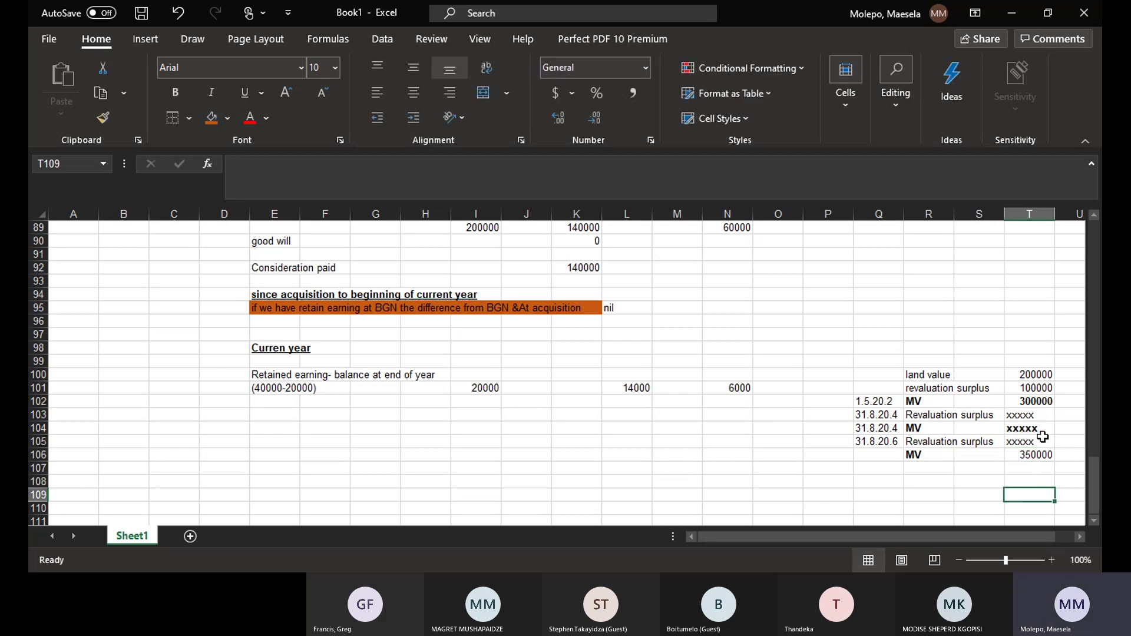
- Highlight the 1.5.20.2 MV line in Q102:T102 with a green fill
{"action": "left_click", "coordinate": [1037, 403]}
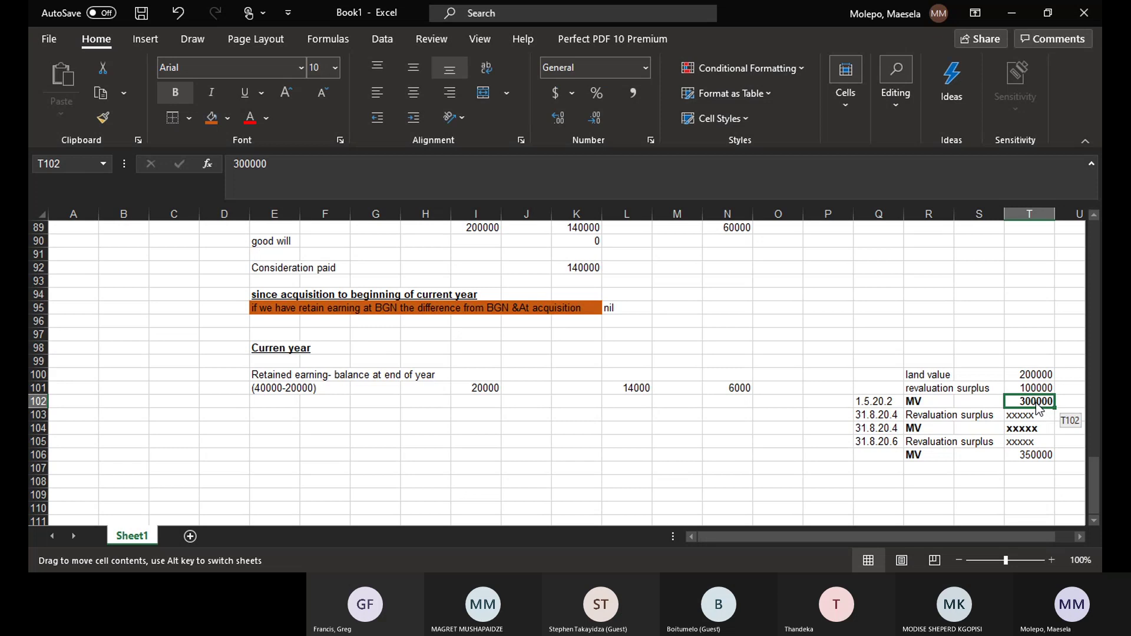
{"action": "left_click_drag", "start_coordinate": [862, 401], "coordinate": [1019, 398]}
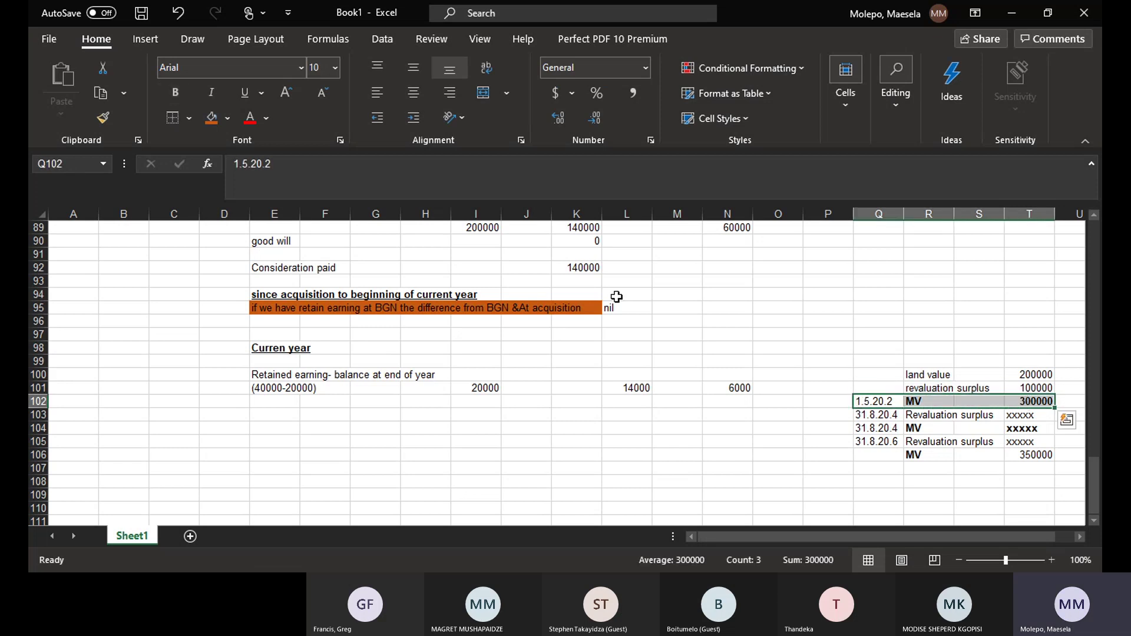
{"action": "left_click", "coordinate": [227, 118]}
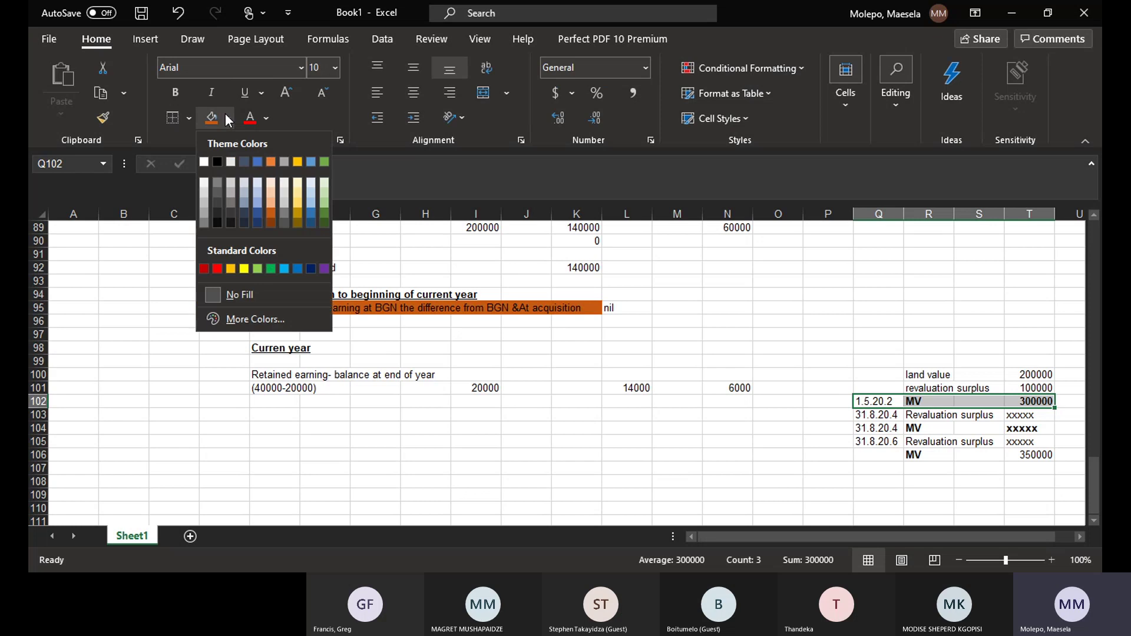
{"action": "left_click", "coordinate": [268, 268]}
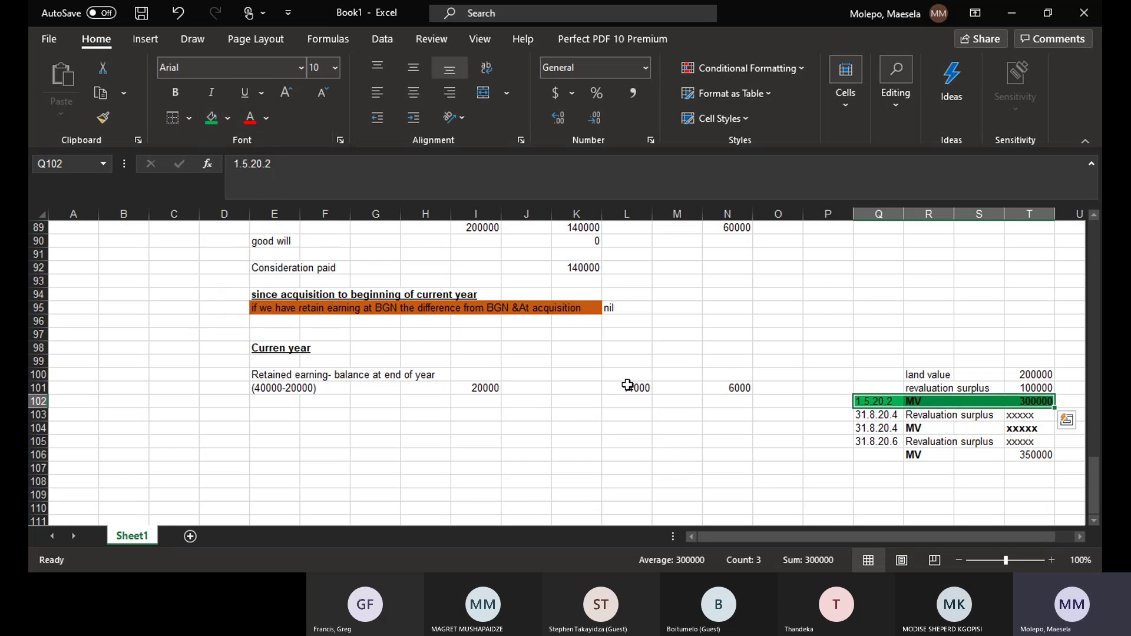
{"action": "left_click", "coordinate": [878, 495]}
{"action": "left_click", "coordinate": [880, 495]}
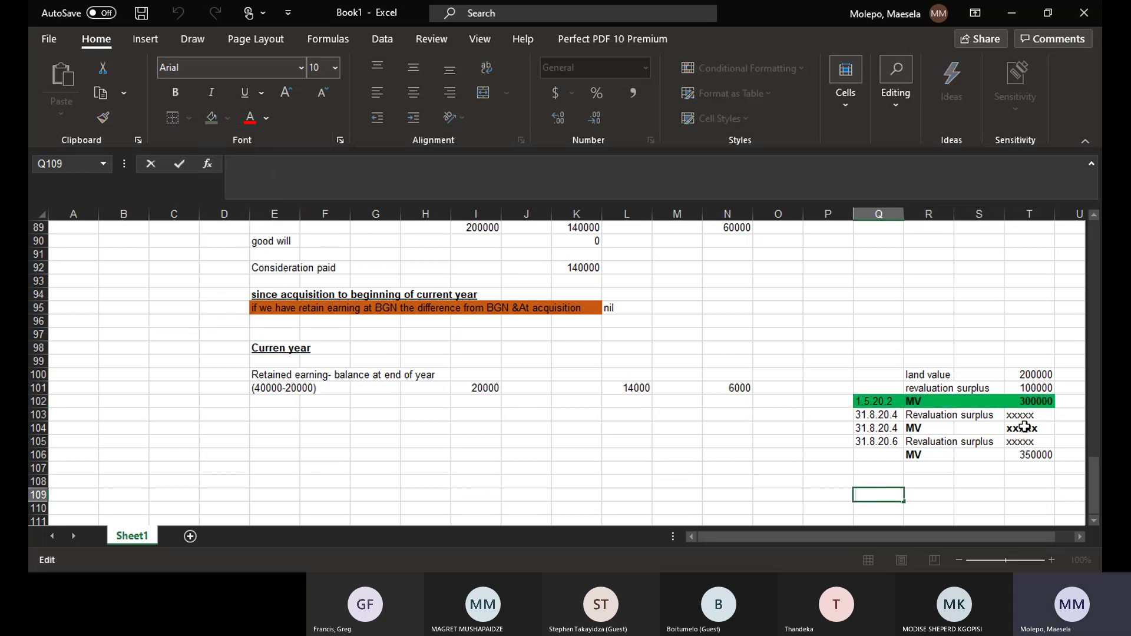
- Apply the same green fill to the last MV line in Q106:T106
{"action": "left_click_drag", "start_coordinate": [1051, 458], "coordinate": [874, 455]}
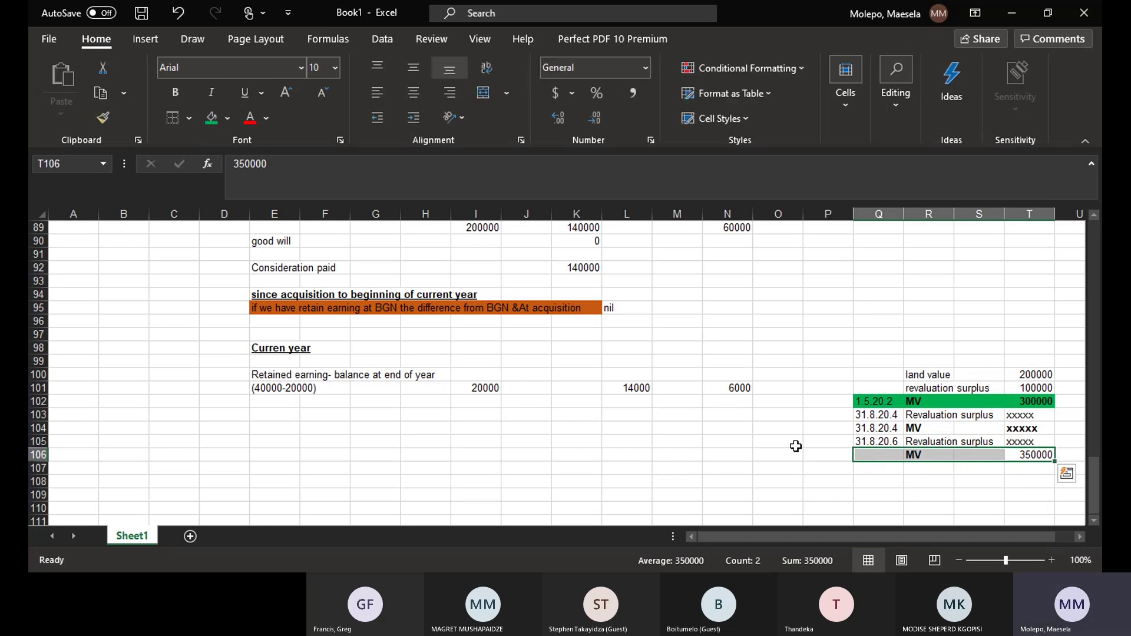
{"action": "left_click", "coordinate": [213, 117]}
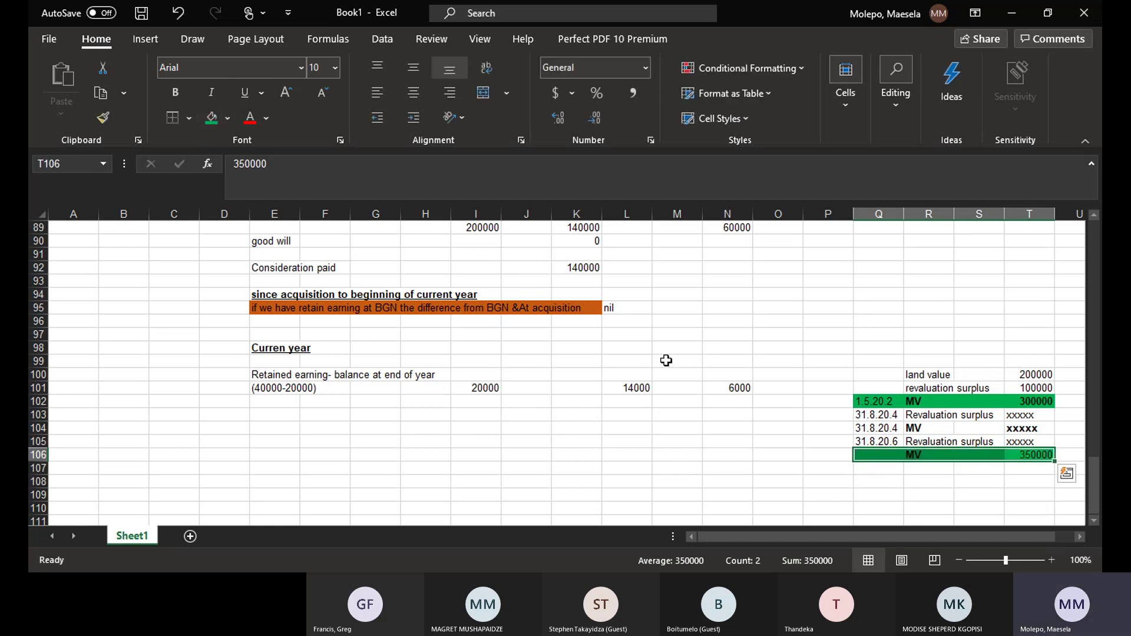
{"action": "left_click", "coordinate": [864, 492]}
{"action": "left_click", "coordinate": [870, 483]}
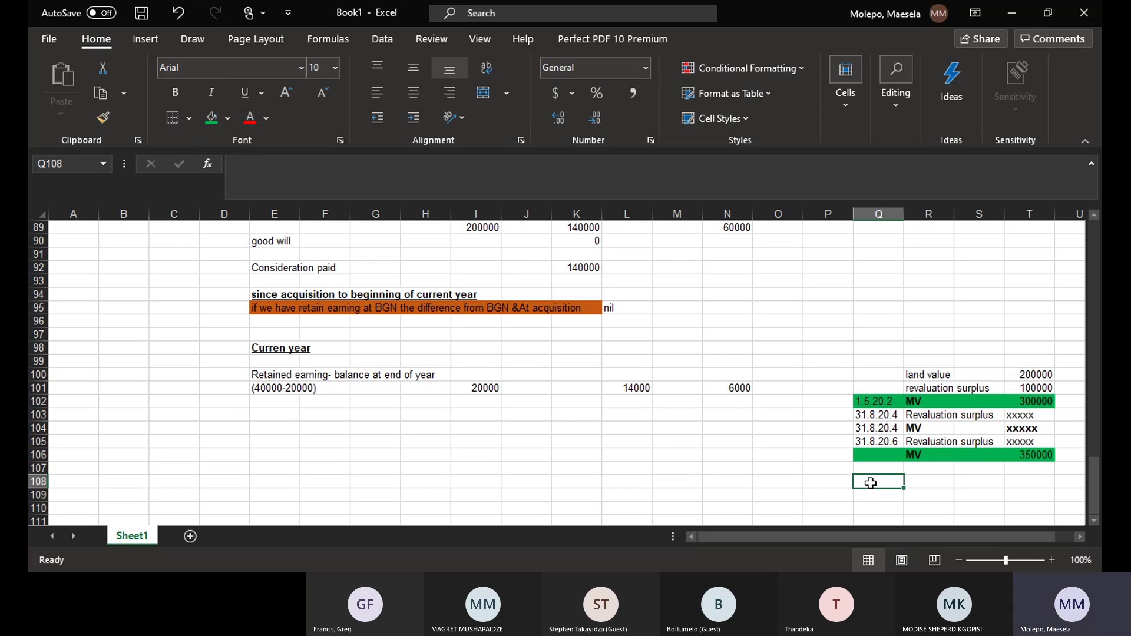
{"action": "type", "text": "3"}
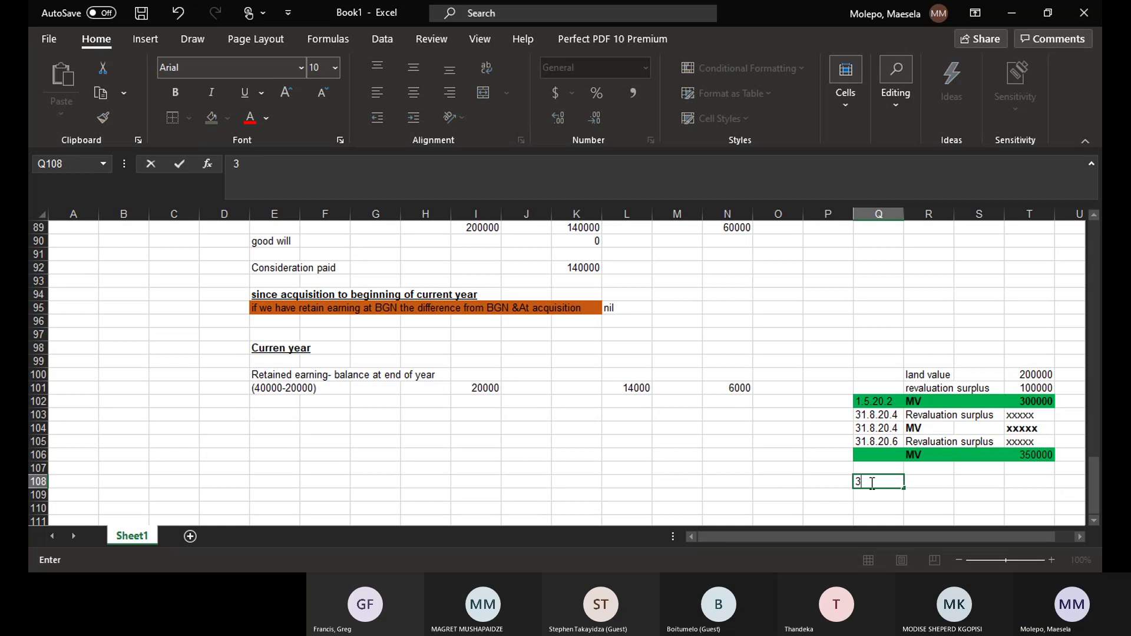
{"action": "type", "text": "50000-"}
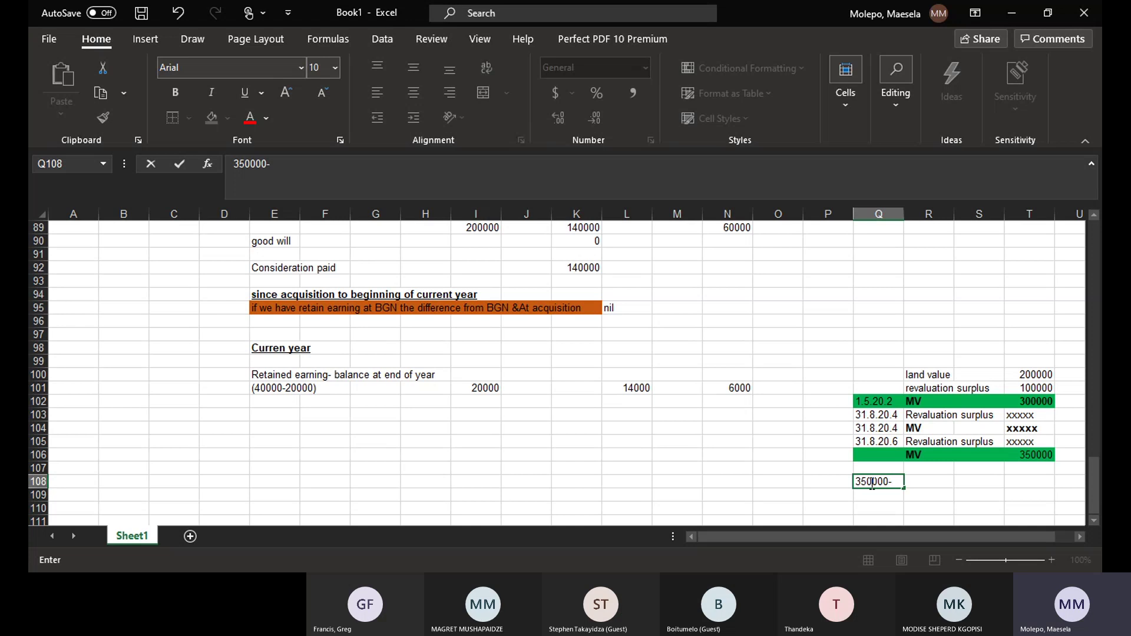
{"action": "type", "text": "300000"}
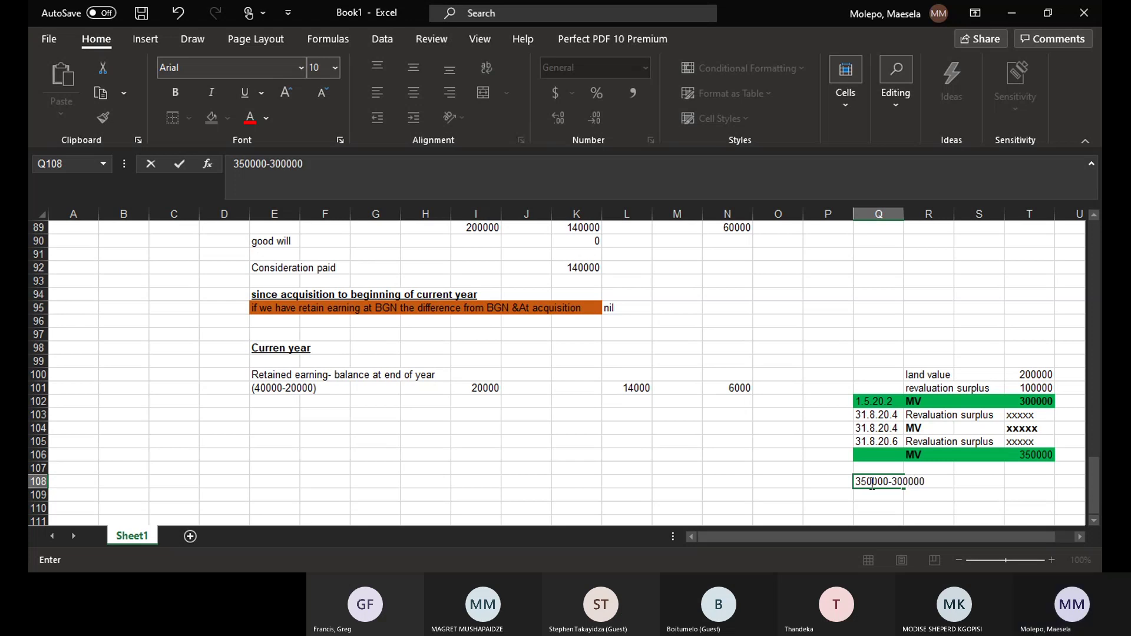
{"action": "type", "text": "="}
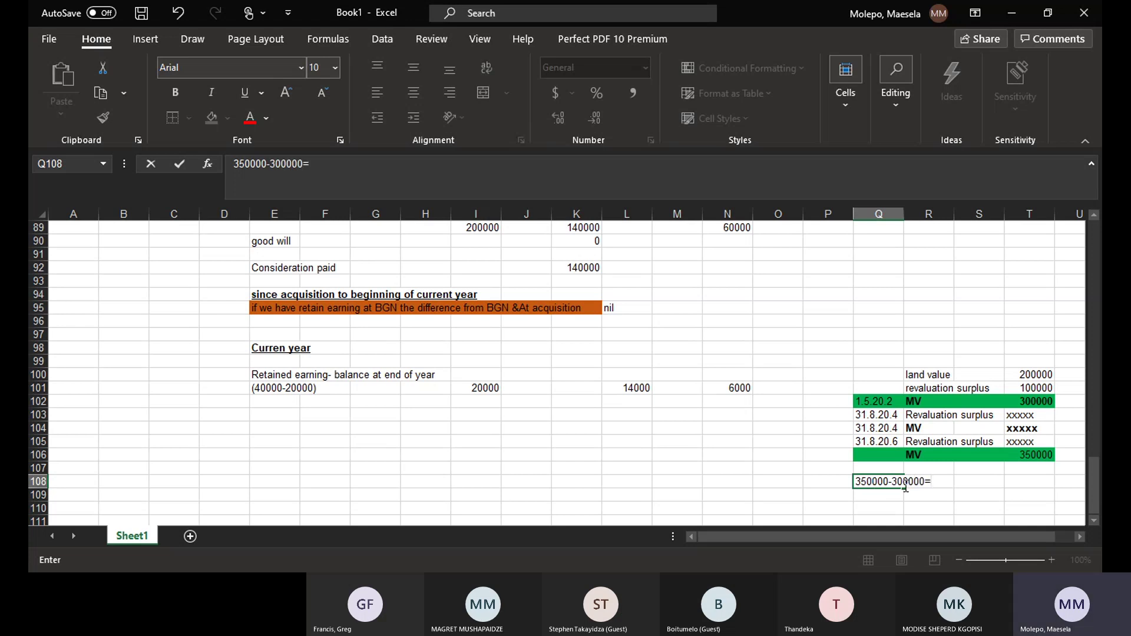
{"action": "type", "text": "50000"}
{"action": "key", "text": "Return"}
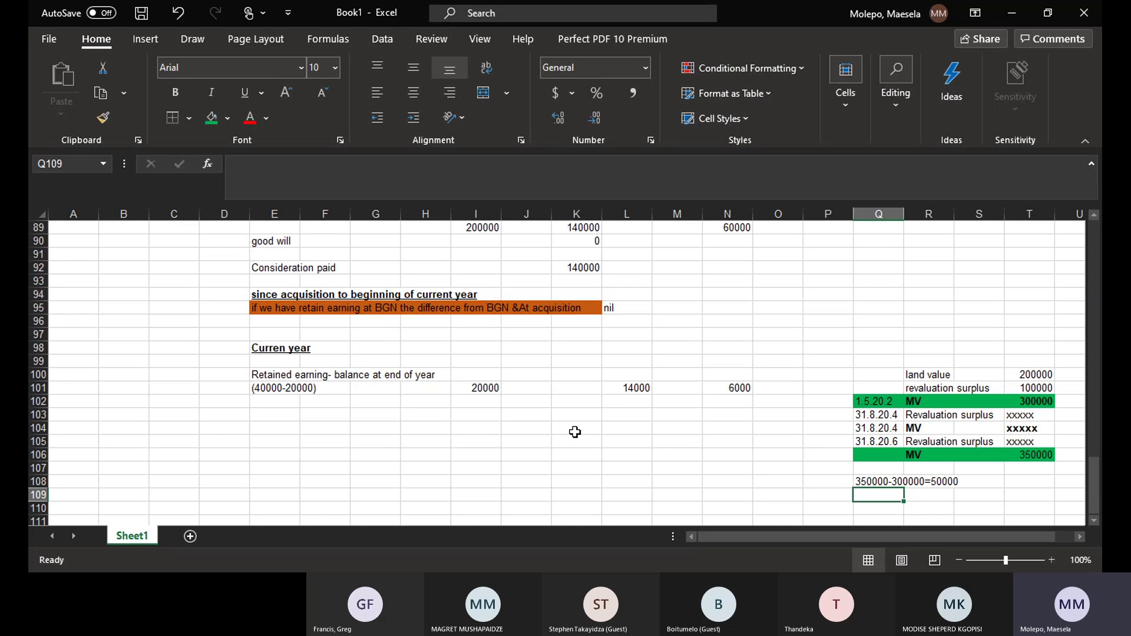
- Add a Revaluation surplus line to the current-year analysis, with the label in E103 and 50000 in I103
{"action": "left_click", "coordinate": [275, 415]}
{"action": "type", "text": "RE"}
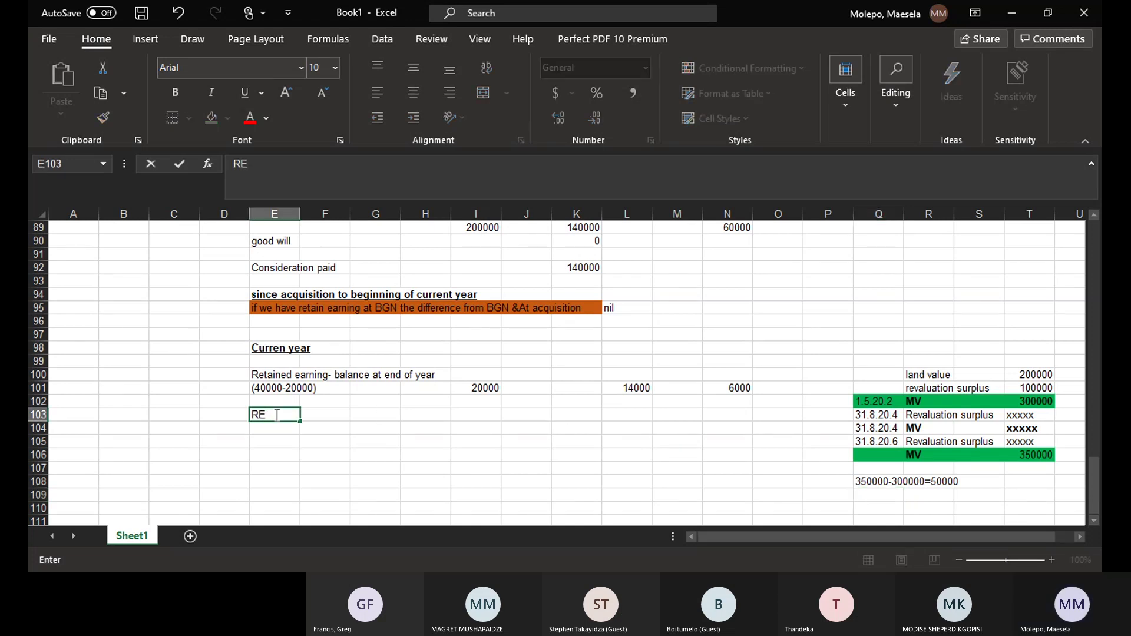
{"action": "key", "text": "BackSpace"}
{"action": "type", "text": "evaluation s"}
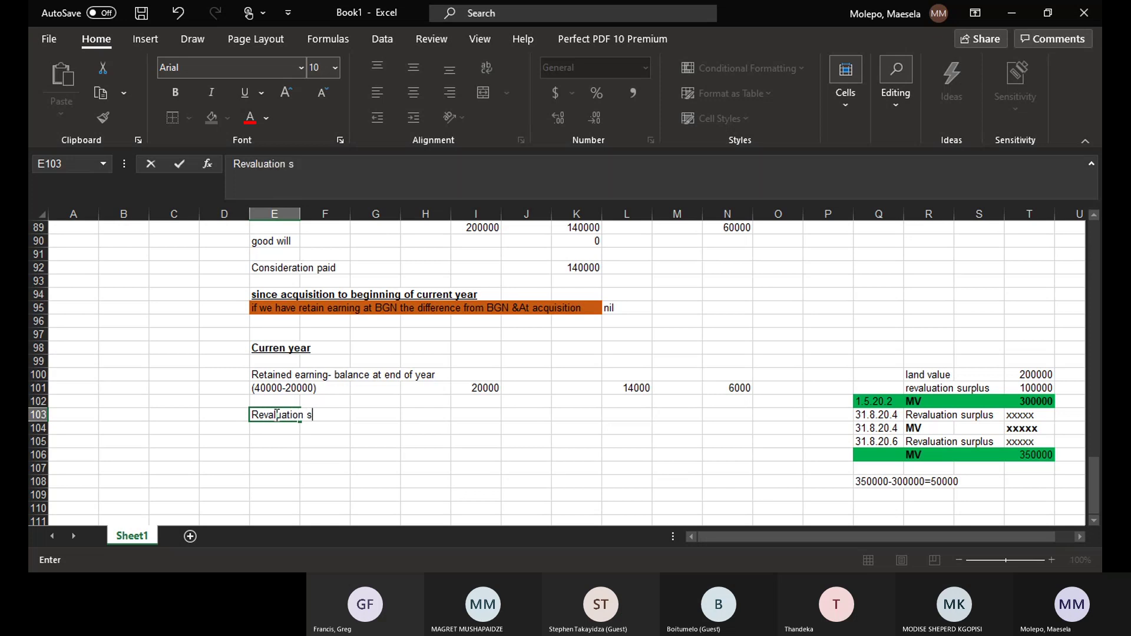
{"action": "type", "text": "urplus"}
{"action": "left_click", "coordinate": [460, 412]}
{"action": "type", "text": "50000"}
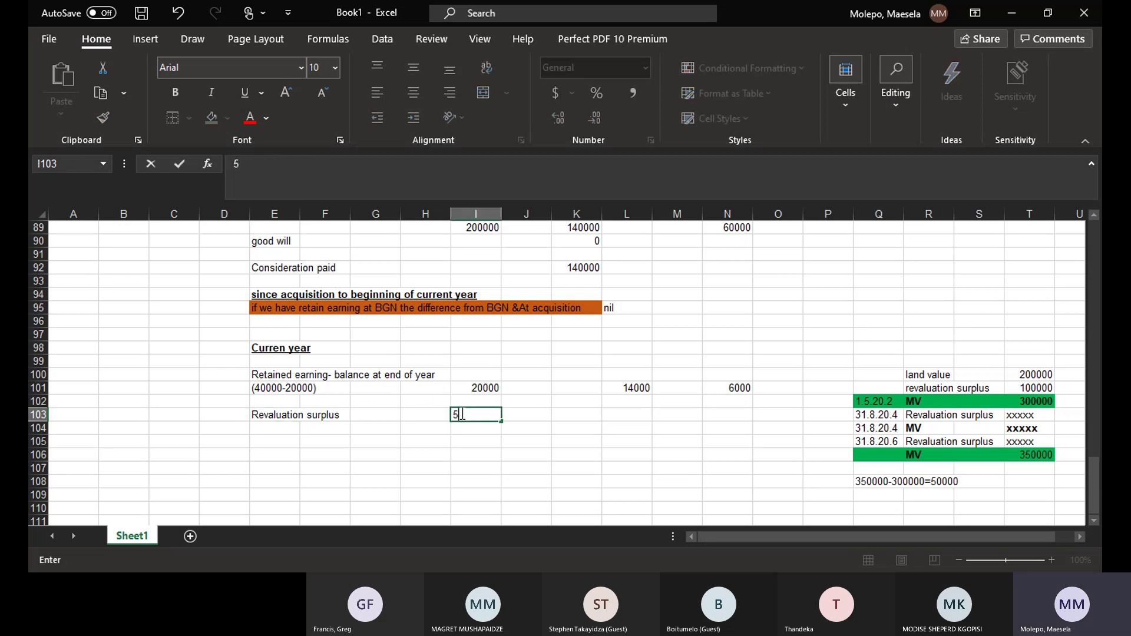
- Split the current-year revaluation surplus in row 103, entering 35000 in L103 and 15000 in N103 under nci
{"action": "left_click", "coordinate": [622, 415]}
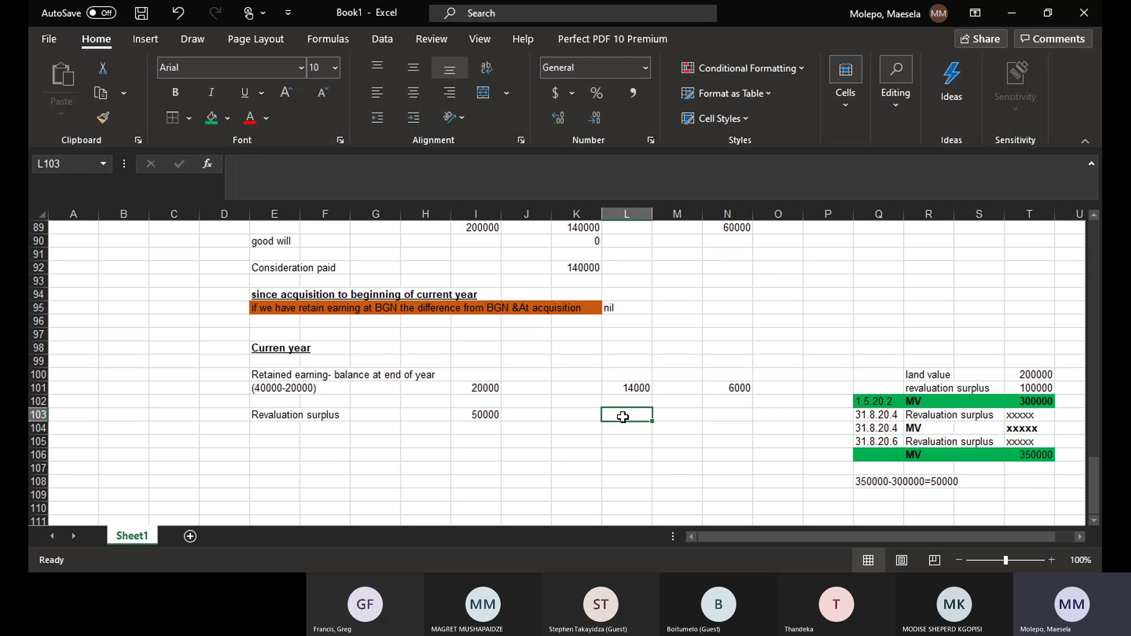
{"action": "type", "text": "35"}
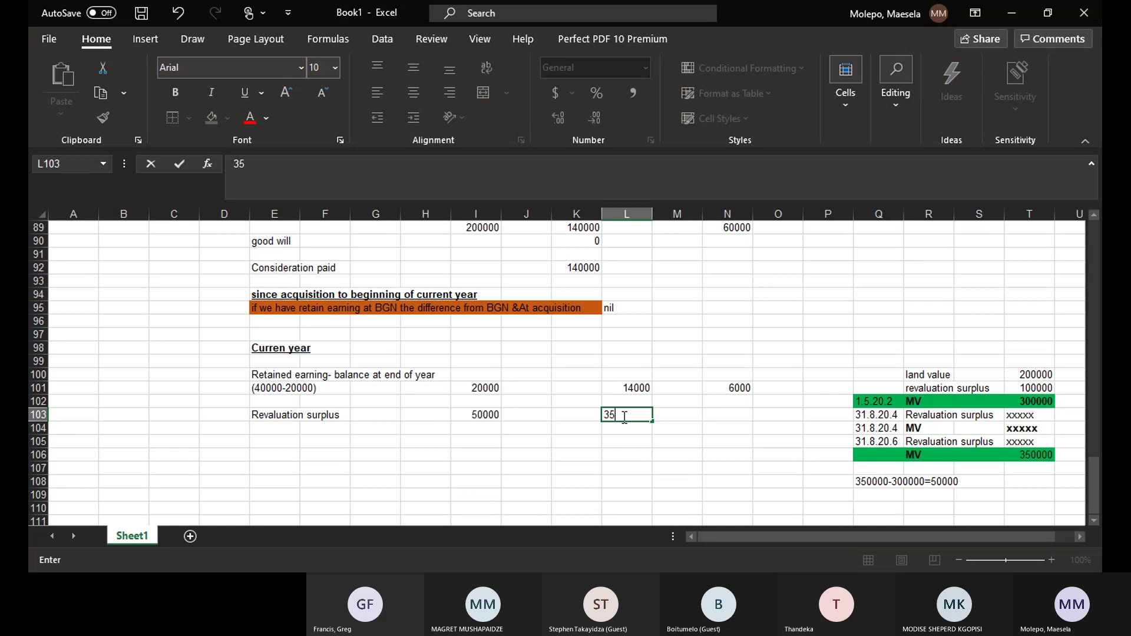
{"action": "type", "text": "000"}
{"action": "left_click", "coordinate": [714, 415]}
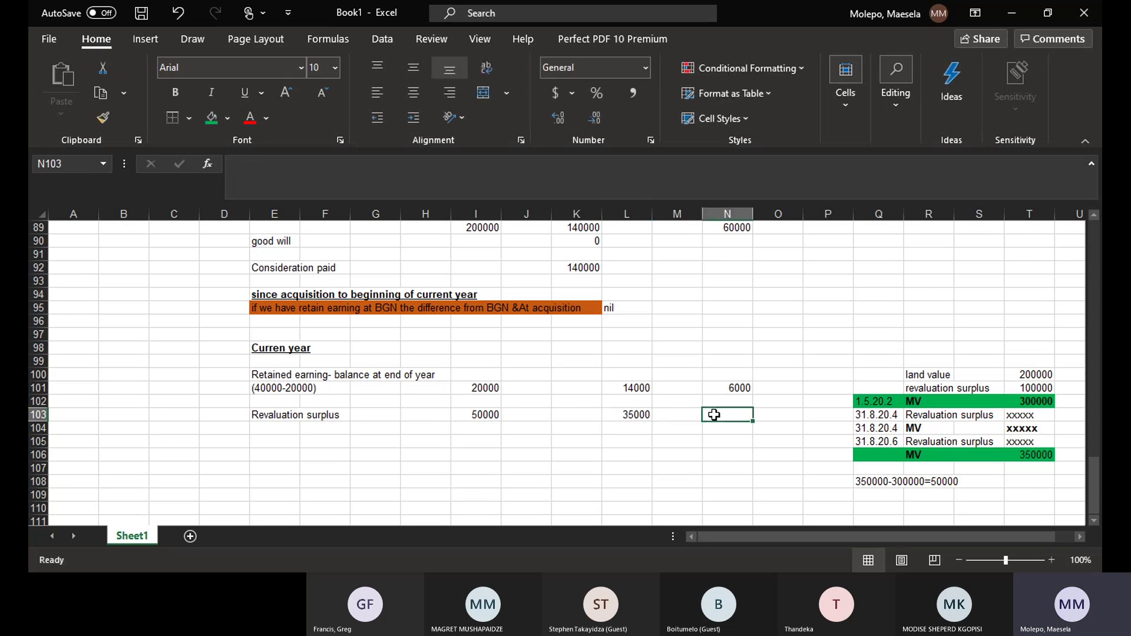
{"action": "type", "text": "1"}
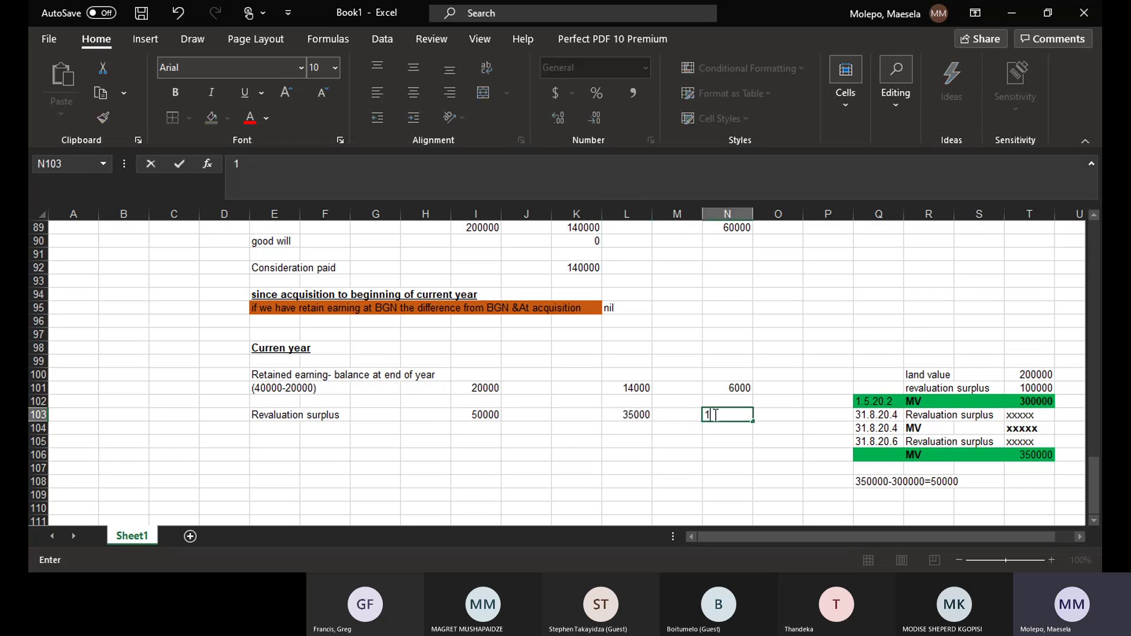
{"action": "type", "text": "5000"}
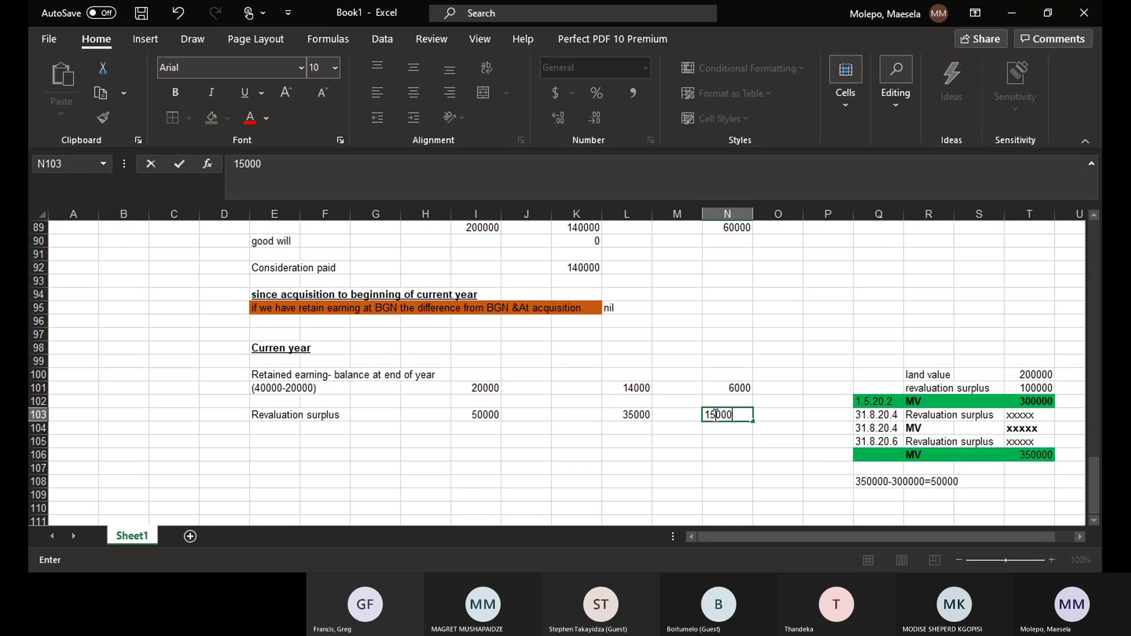
{"action": "key", "text": "Return"}
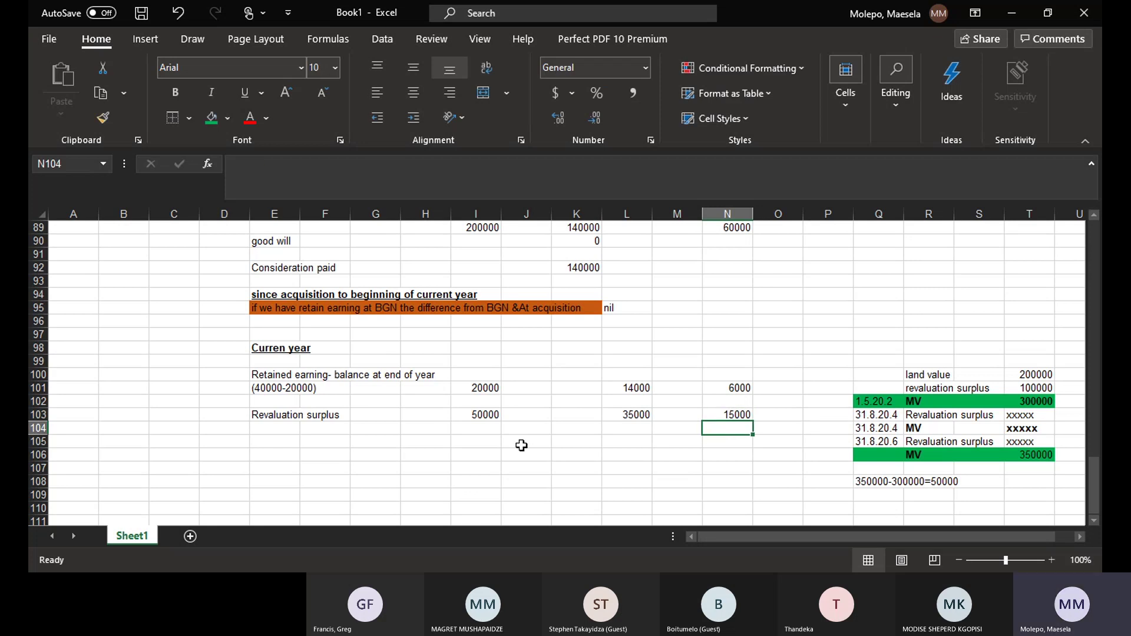
- Fill the 50000 revaluation surplus total in I103 with the same green as the MV lines
{"action": "left_click", "coordinate": [481, 413]}
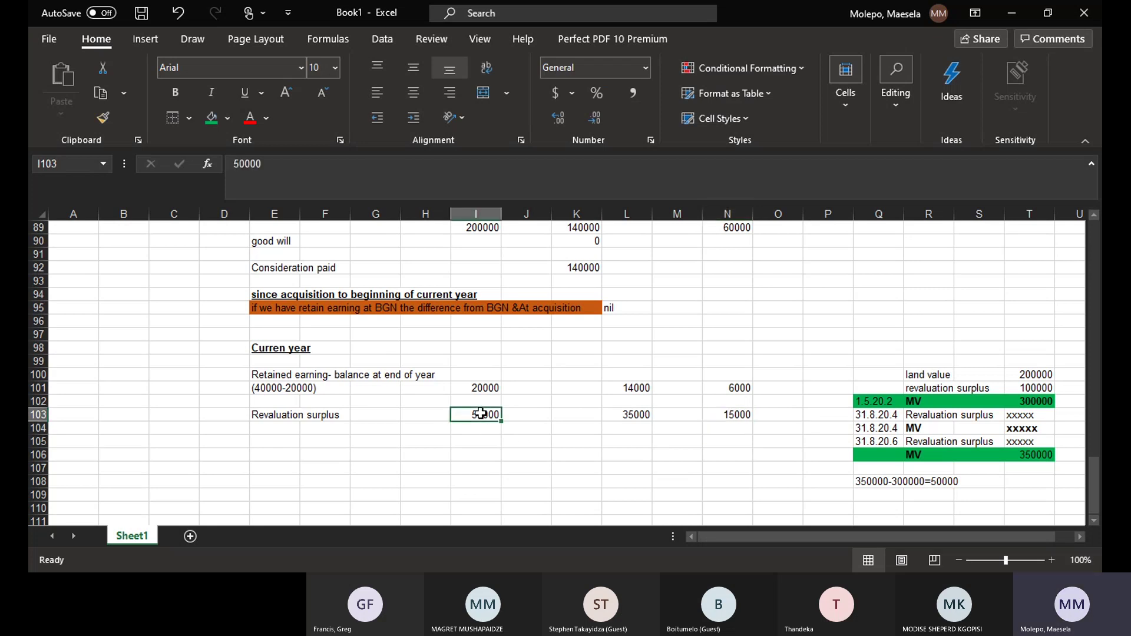
{"action": "left_click", "coordinate": [210, 119]}
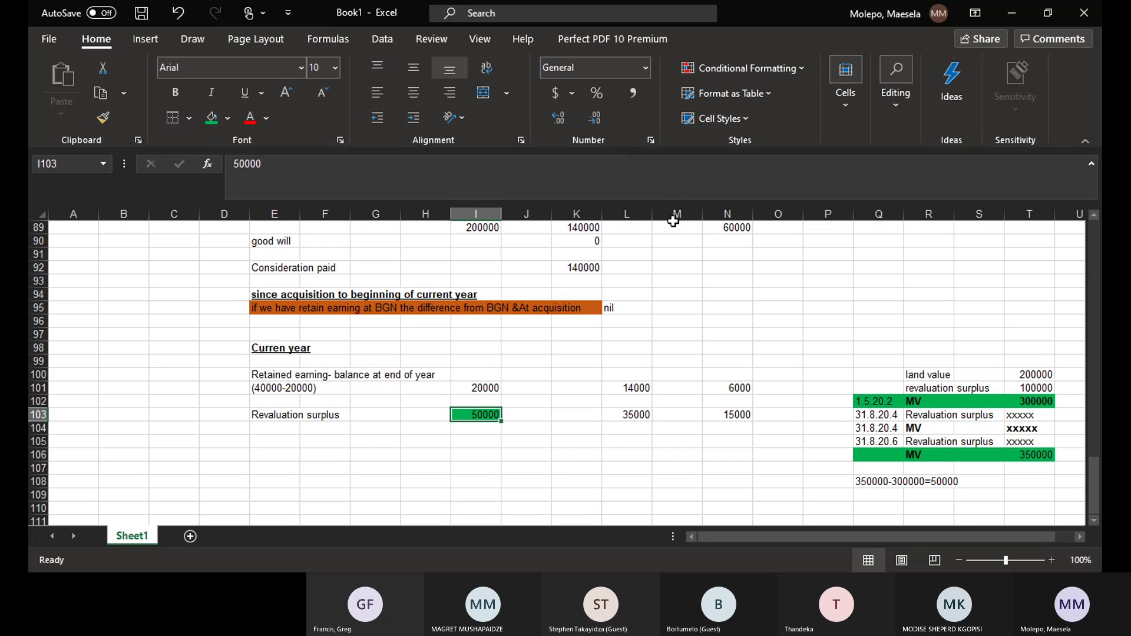
{"action": "left_click", "coordinate": [688, 270]}
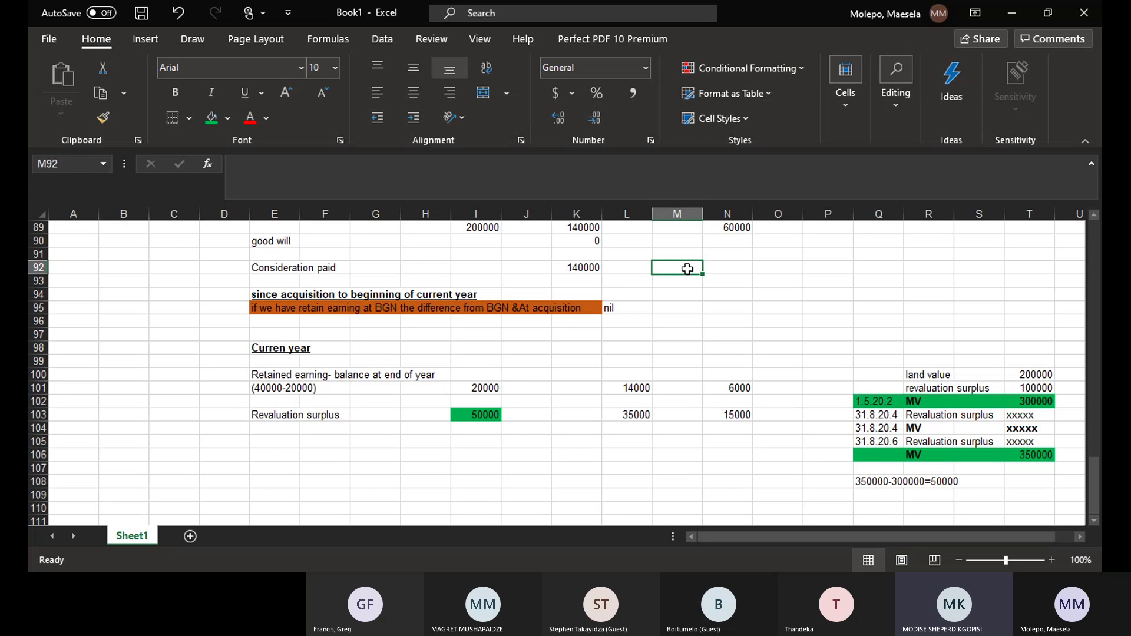
- Put a thick outside border around the land revaluation working in Q99:T108
{"action": "left_click", "coordinate": [1041, 386]}
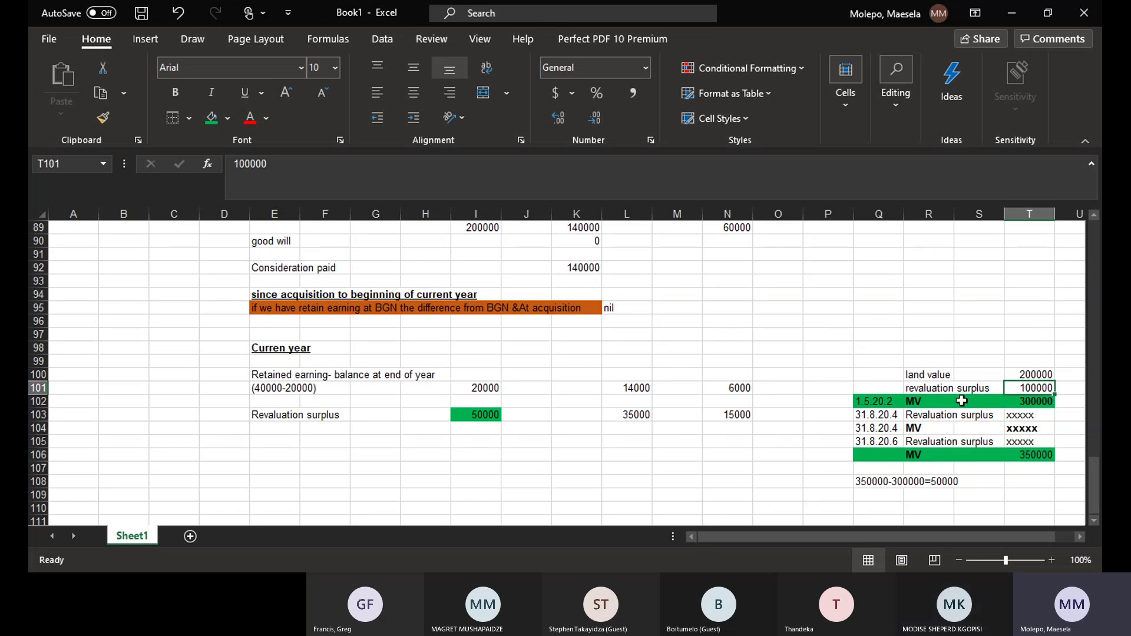
{"action": "left_click_drag", "start_coordinate": [874, 356], "coordinate": [1053, 484]}
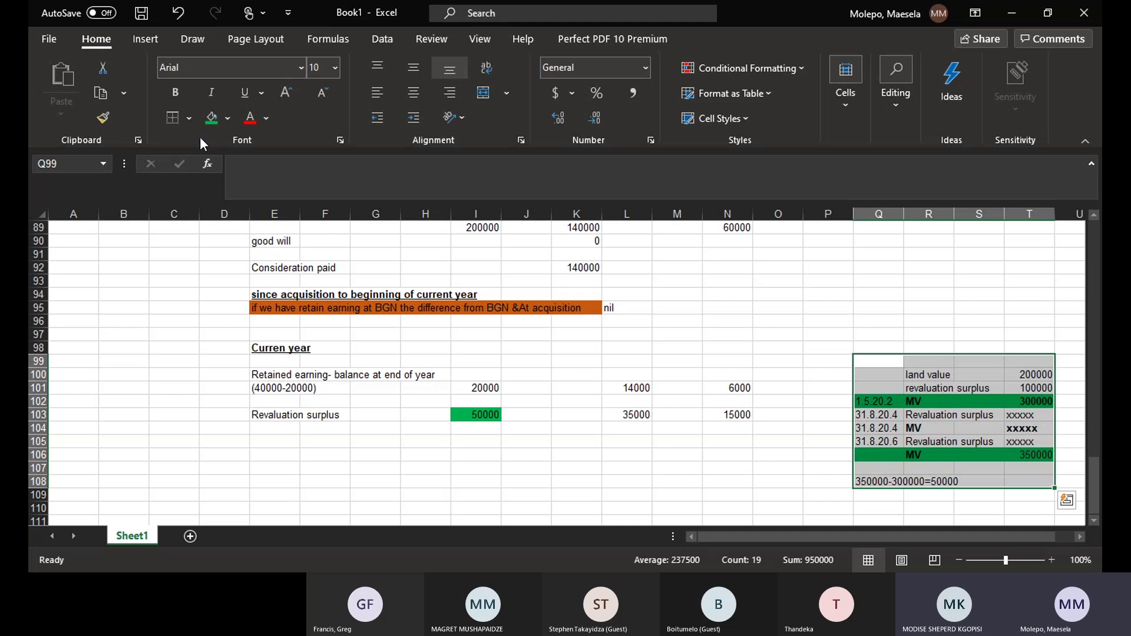
{"action": "left_click", "coordinate": [189, 119]}
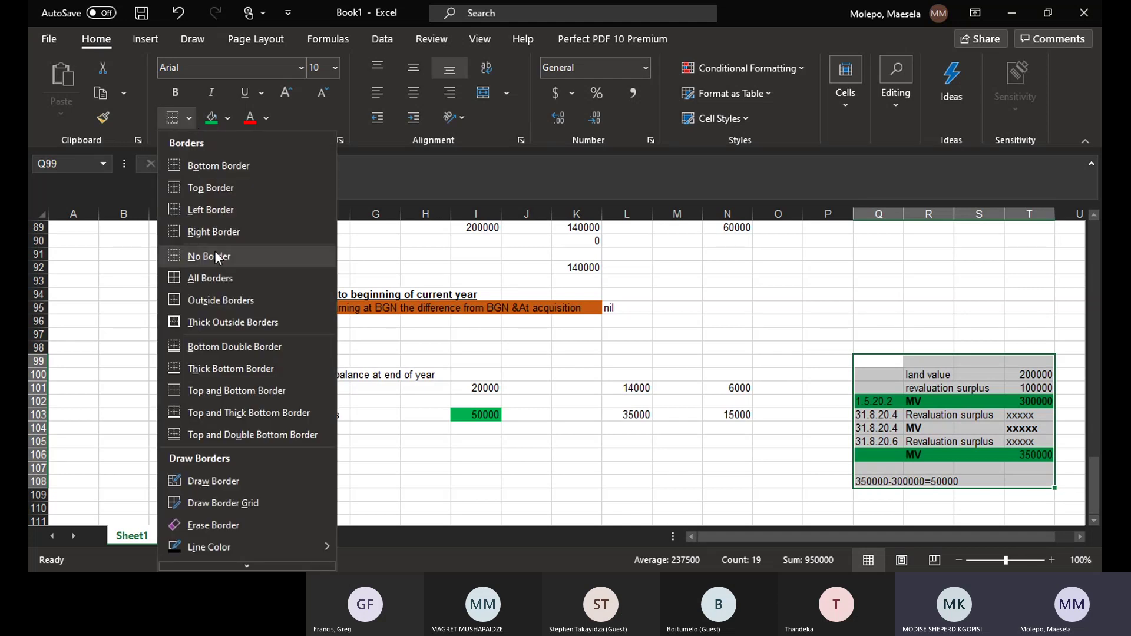
{"action": "left_click", "coordinate": [207, 320]}
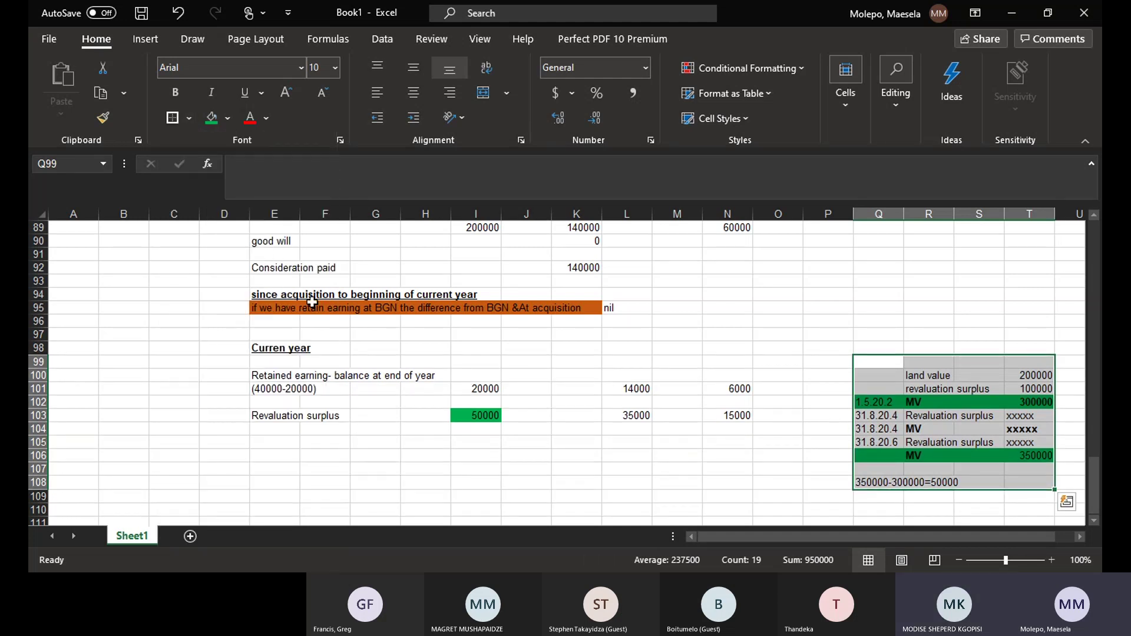
{"action": "left_click", "coordinate": [814, 266]}
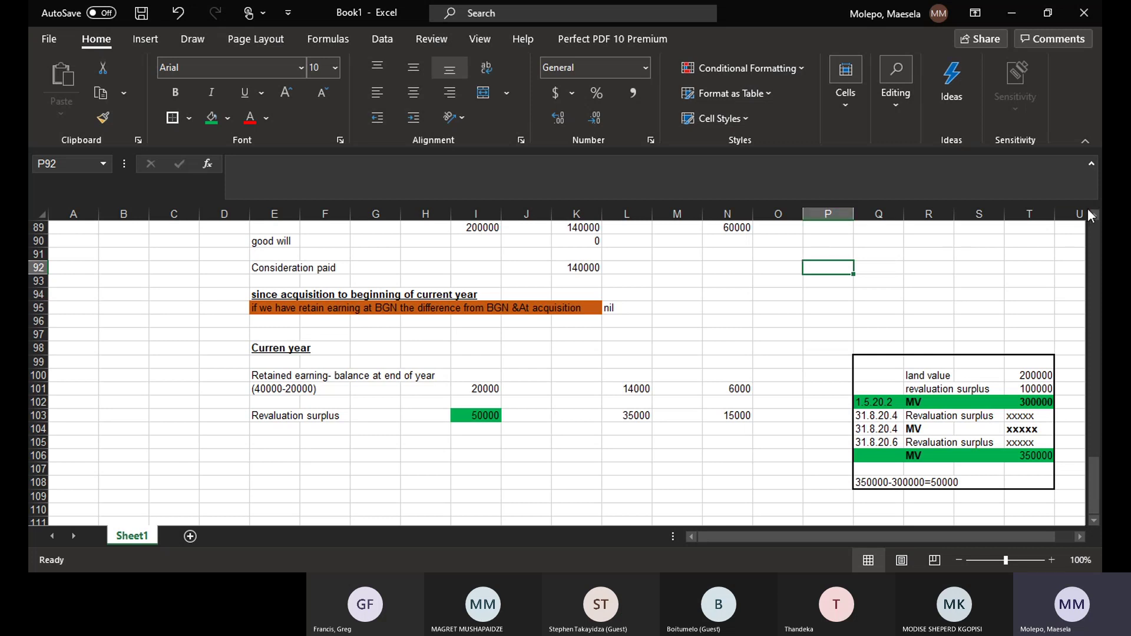
- Examine the Example 2 analysis of shareholder alongside the previous example's analysis and its loan entries between A Ltd and B Ltd
{"action": "left_click_drag", "start_coordinate": [1089, 215], "coordinate": [1089, 216]}
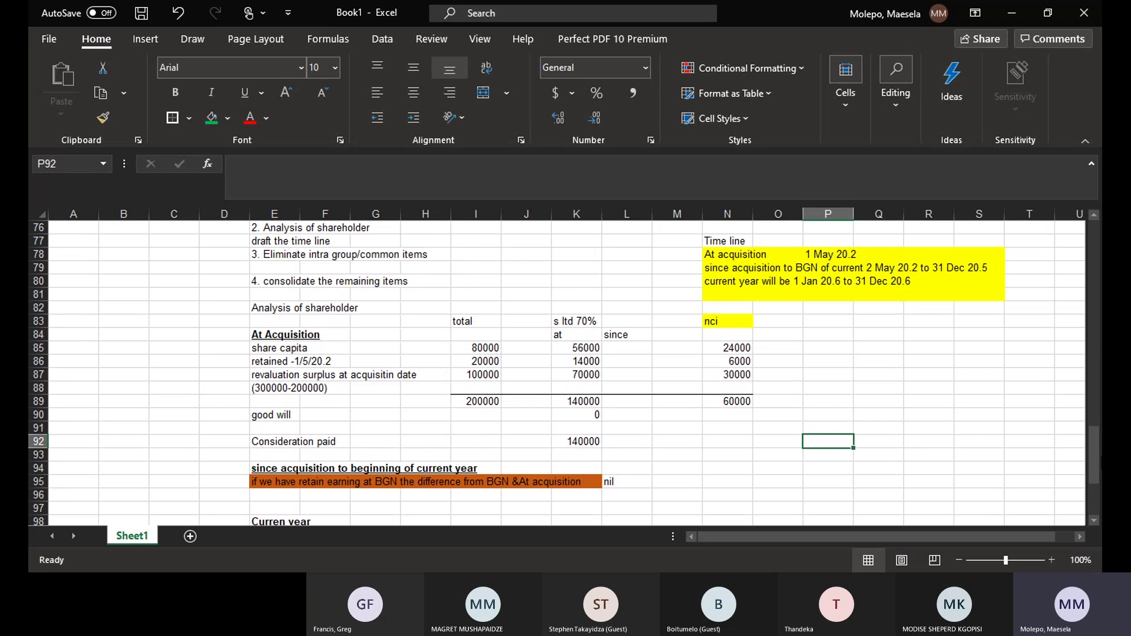
{"action": "left_click_drag", "start_coordinate": [1093, 521], "coordinate": [1093, 521]}
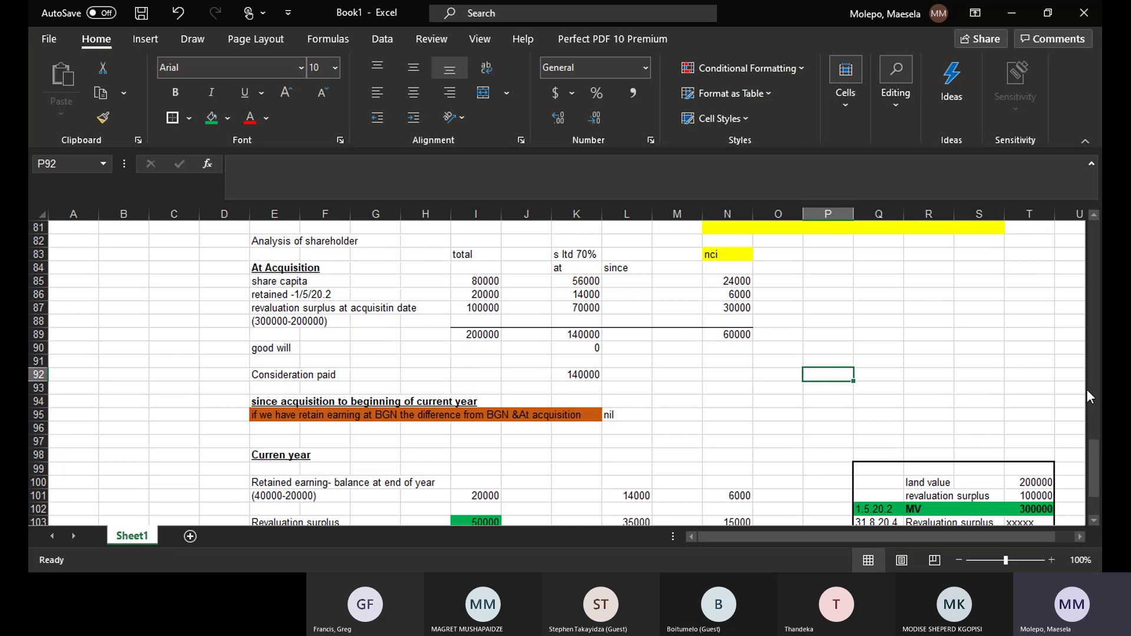
{"action": "scroll", "coordinate": [1093, 214], "scroll_direction": "up", "scroll_amount": 5}
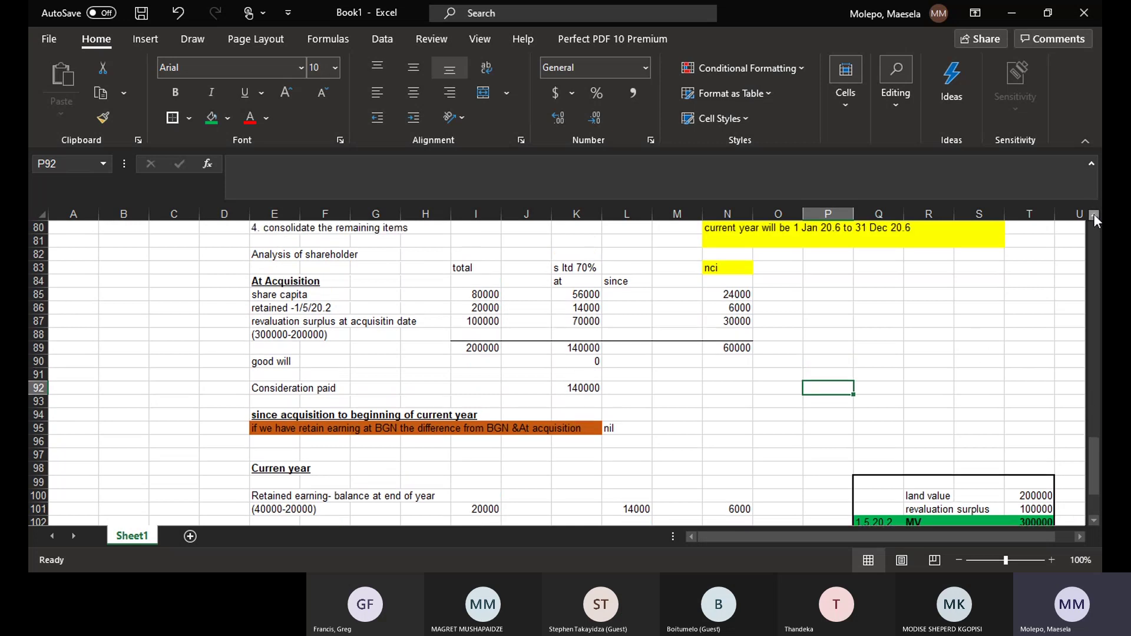
{"action": "left_click", "coordinate": [1093, 216]}
{"action": "left_click", "coordinate": [1093, 215]}
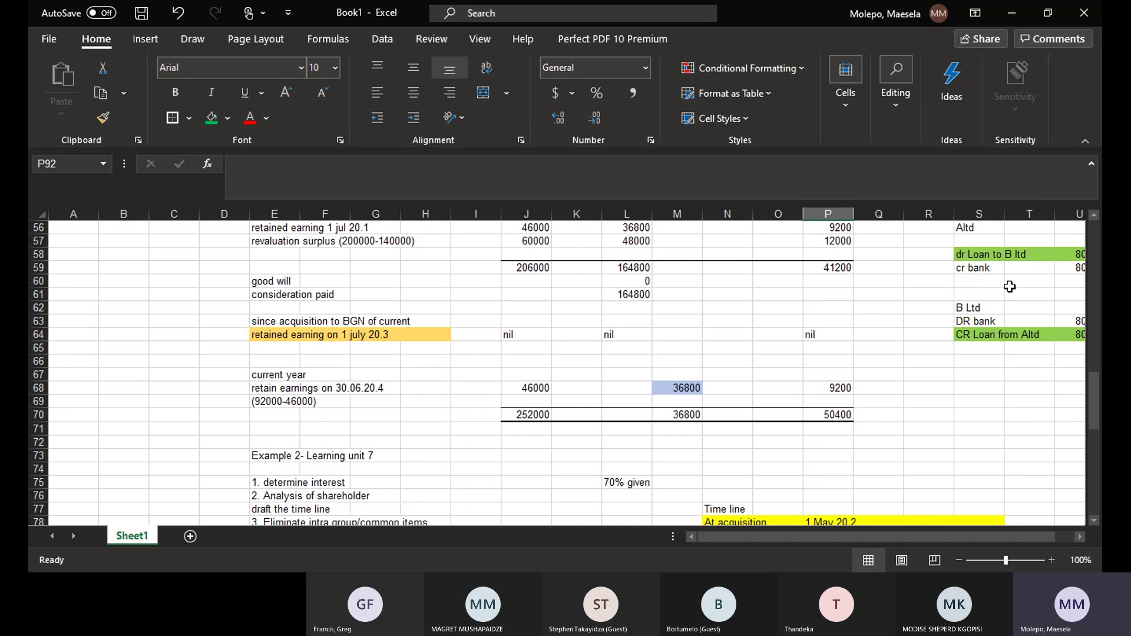
{"action": "left_click", "coordinate": [1093, 521]}
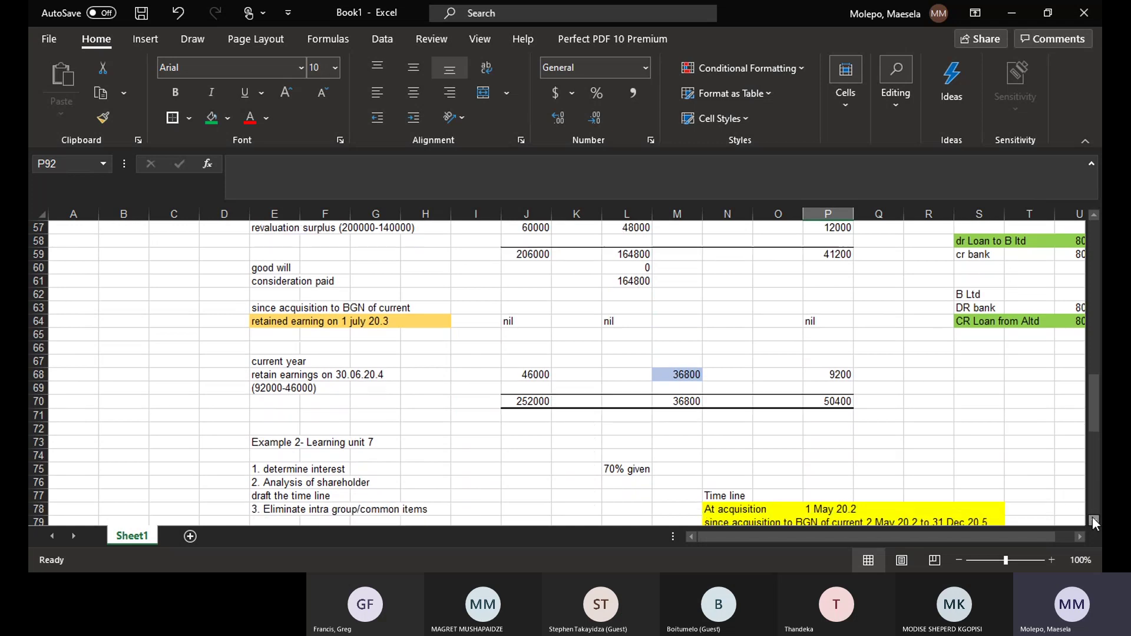
{"action": "scroll", "coordinate": [1092, 519], "scroll_direction": "down", "scroll_amount": 6}
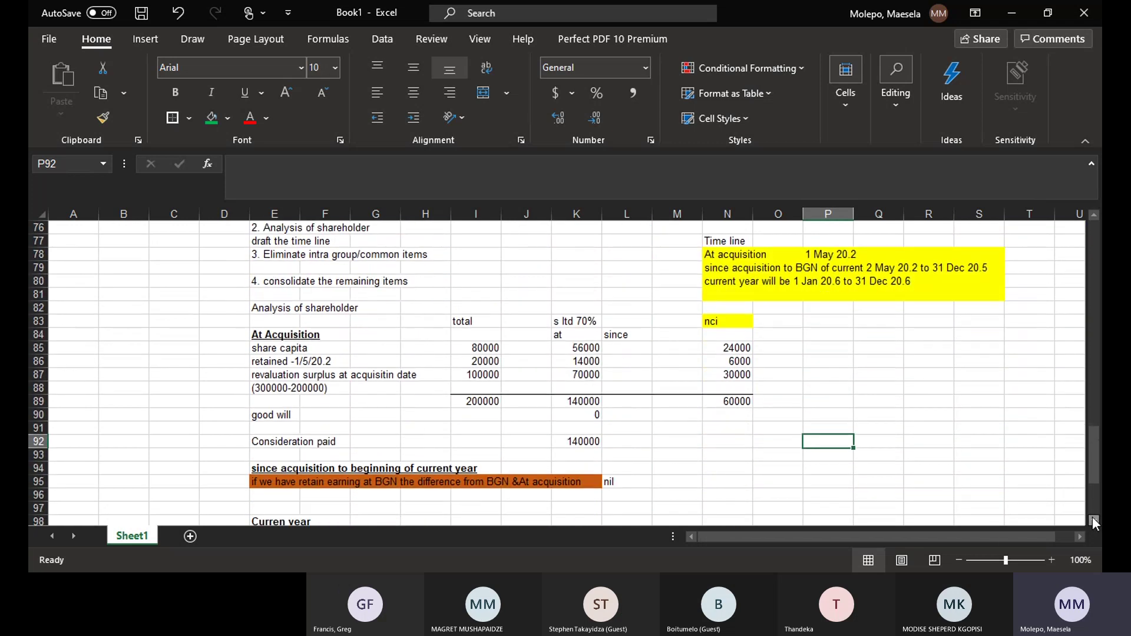
{"action": "scroll", "coordinate": [1092, 521], "scroll_direction": "down", "scroll_amount": 5}
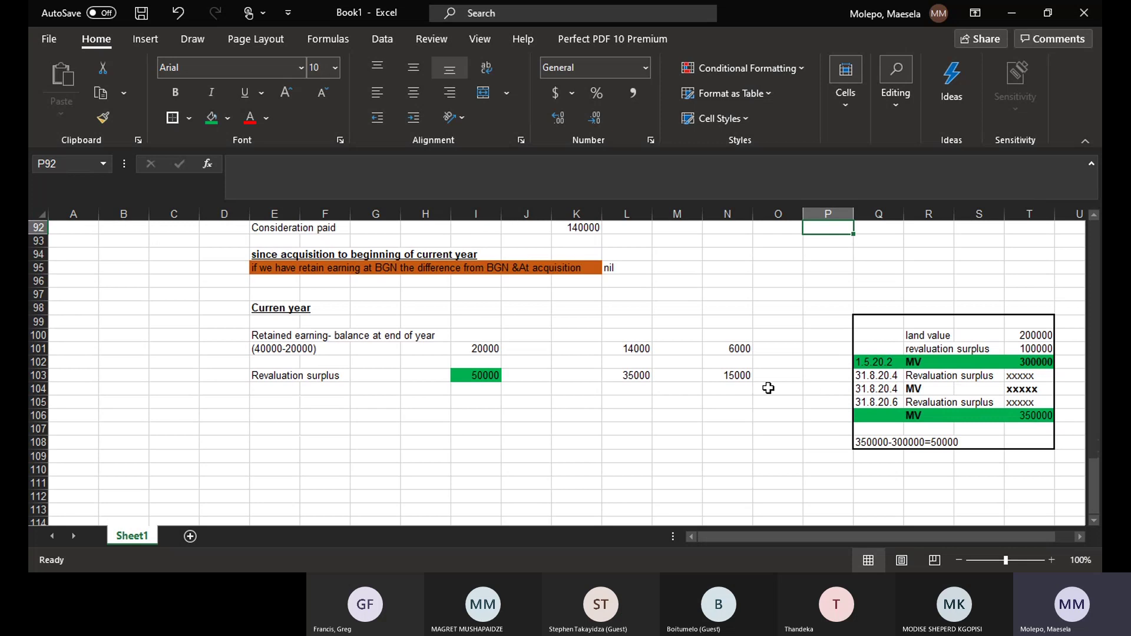
{"action": "left_click", "coordinate": [739, 374]}
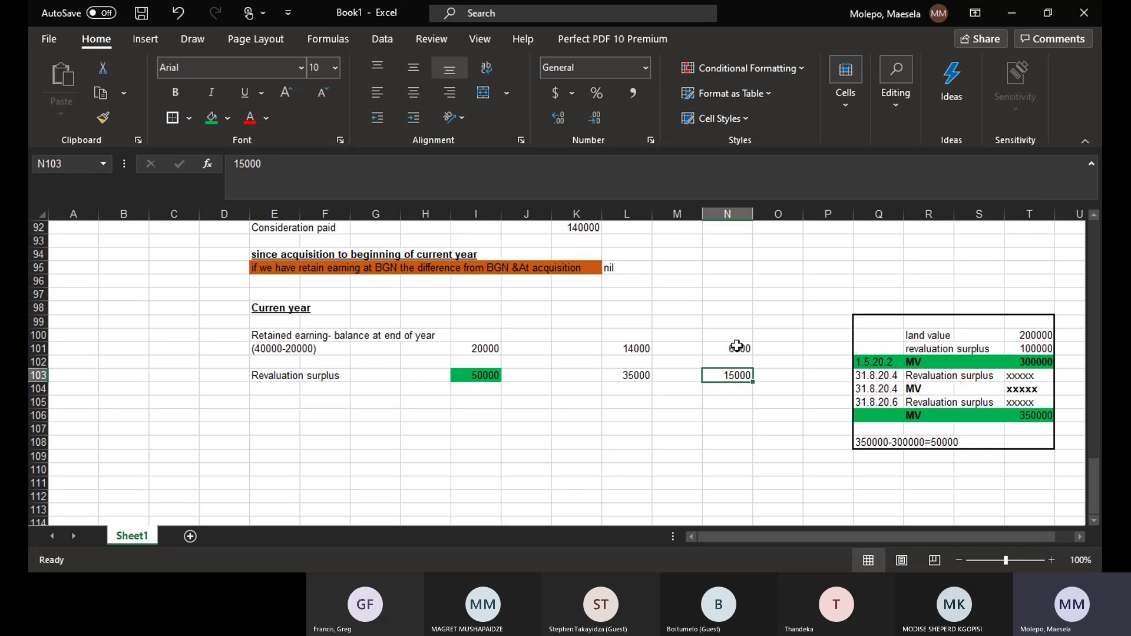
{"action": "left_click", "coordinate": [737, 347]}
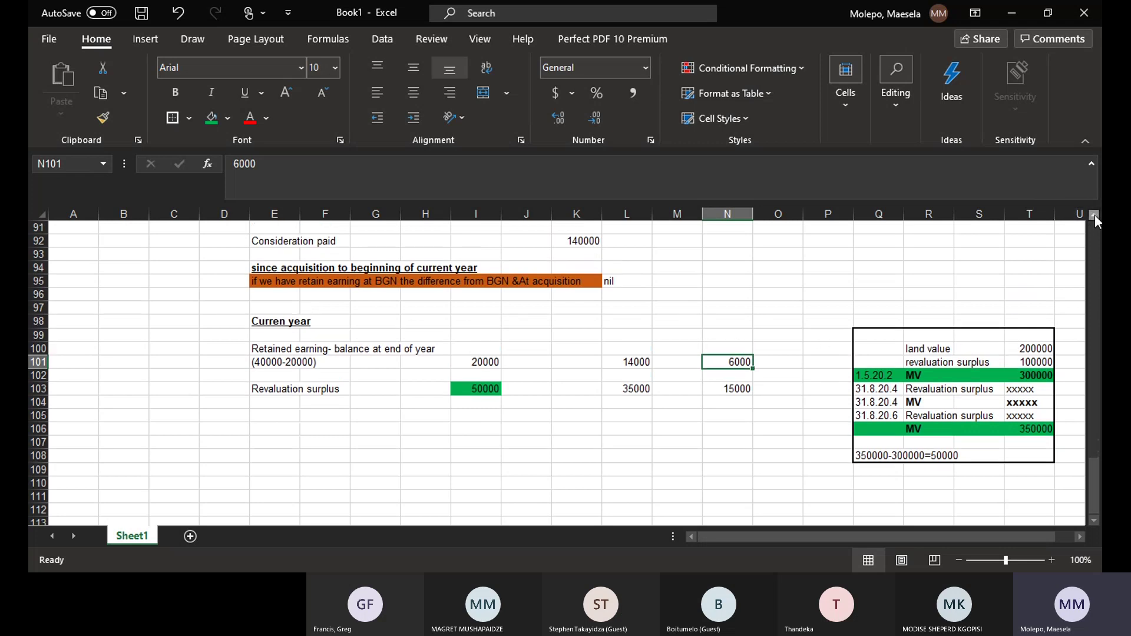
{"action": "scroll", "coordinate": [1094, 218], "scroll_direction": "up", "scroll_amount": 7}
{"action": "scroll", "coordinate": [1094, 218], "scroll_direction": "up", "scroll_amount": 6}
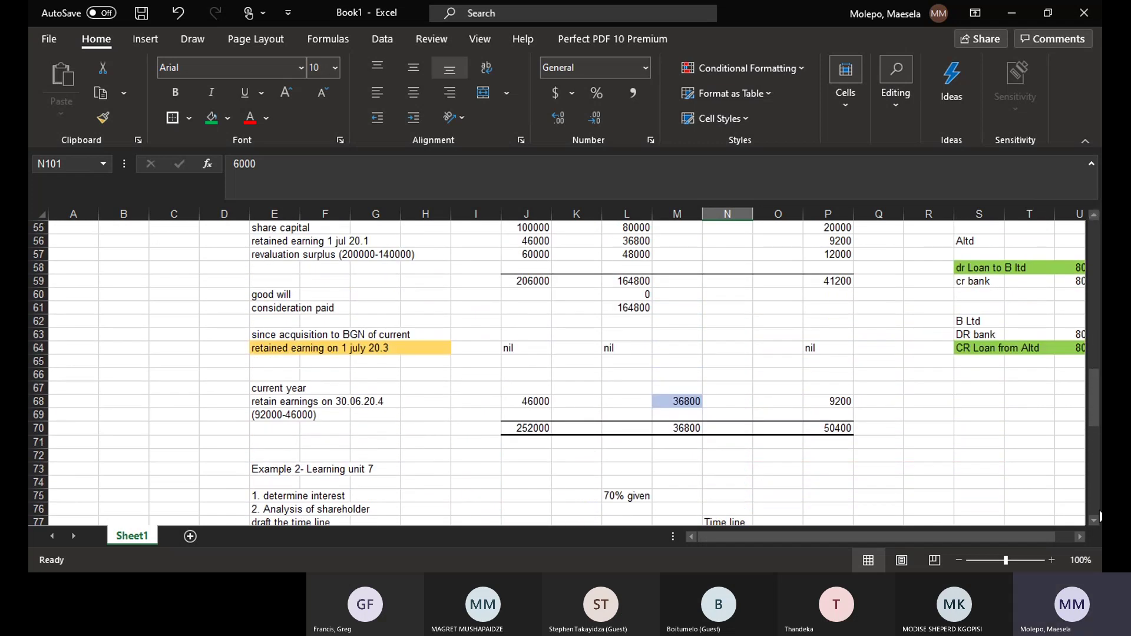
{"action": "left_click", "coordinate": [1079, 537]}
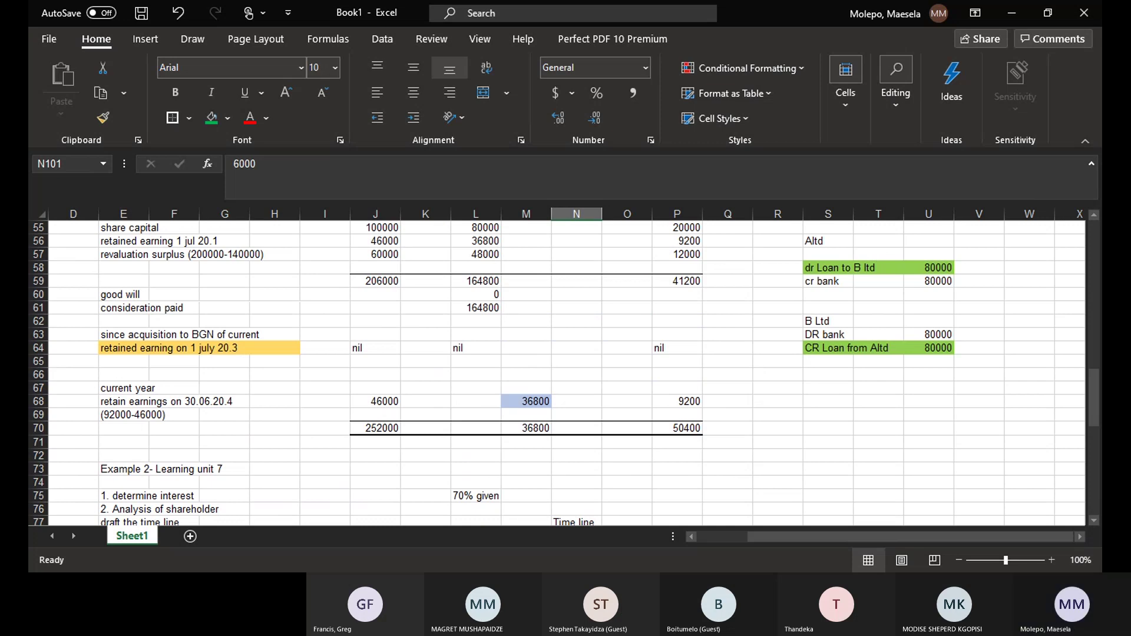
{"action": "left_click", "coordinate": [626, 521]}
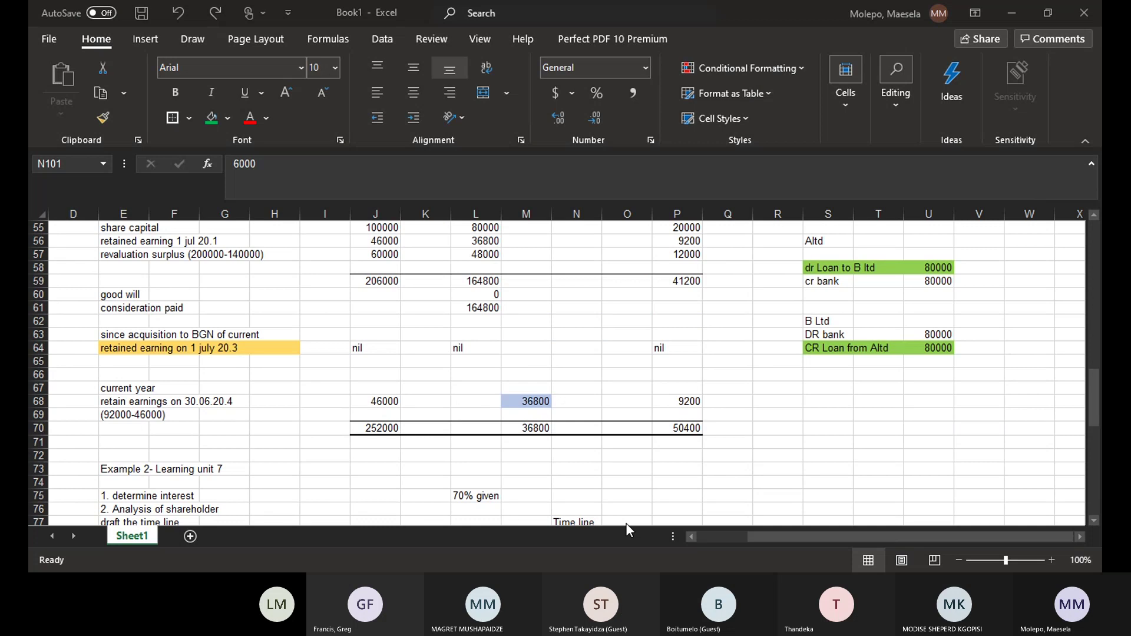